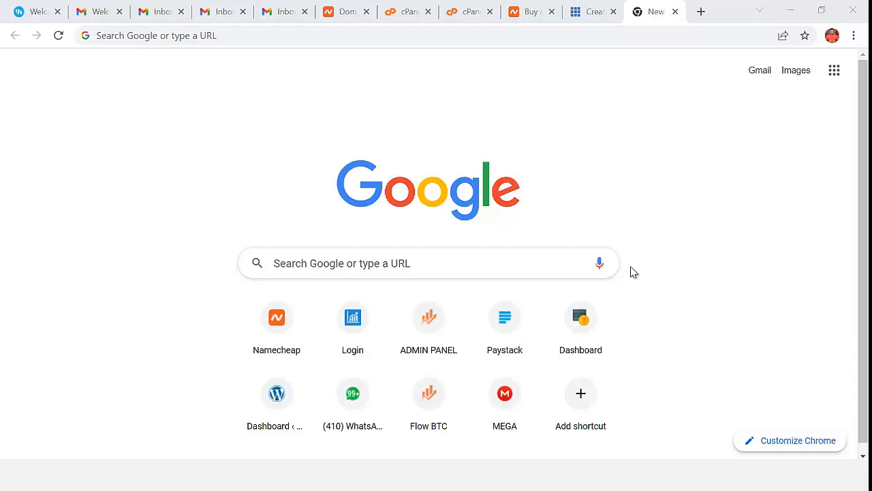
- Switch Chrome to the already-open Namecheap tab
{"action": "left_click", "coordinate": [531, 19]}
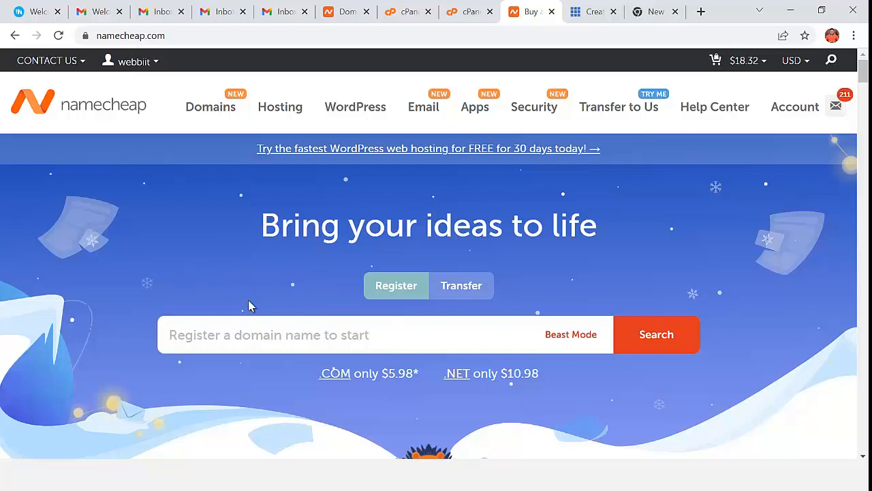
- Search for vtusmsmaster.com and add it to the cart at $8.98/yr
{"action": "left_click", "coordinate": [267, 335]}
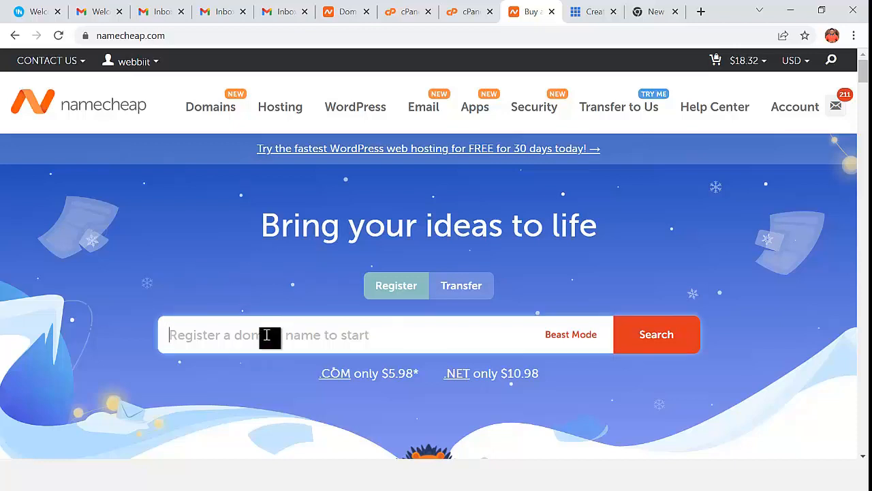
{"action": "type", "text": "vt"}
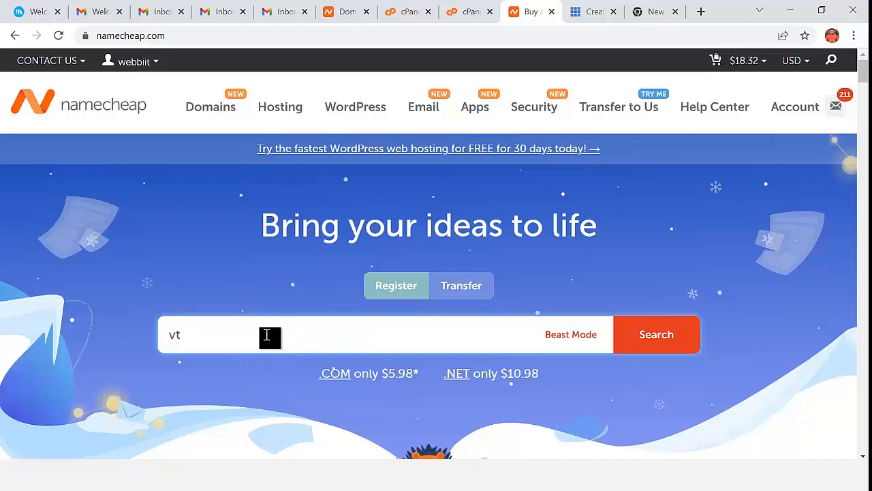
{"action": "type", "text": "usmss"}
{"action": "key", "text": "BackSpace"}
{"action": "type", "text": ",m"}
{"action": "key", "text": "BackSpace"}
{"action": "key", "text": "BackSpace"}
{"action": "key", "text": "BackSpace"}
{"action": "type", "text": "smaster.com"}
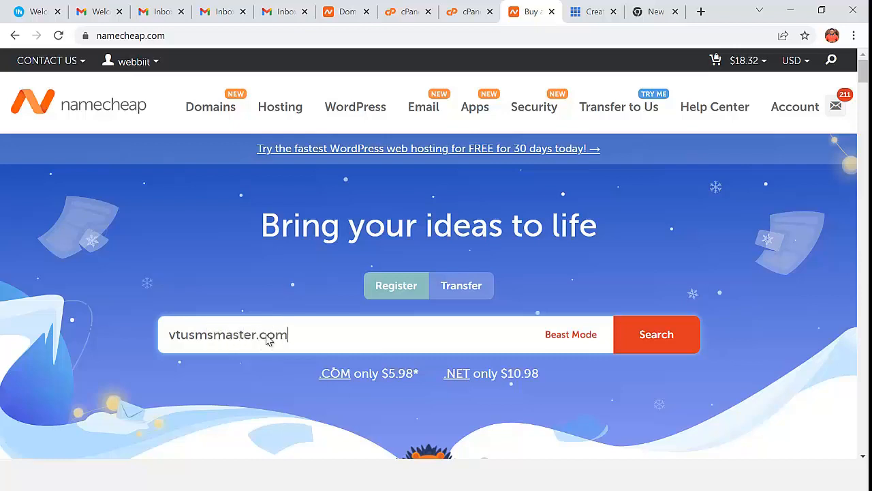
{"action": "key", "text": "Return"}
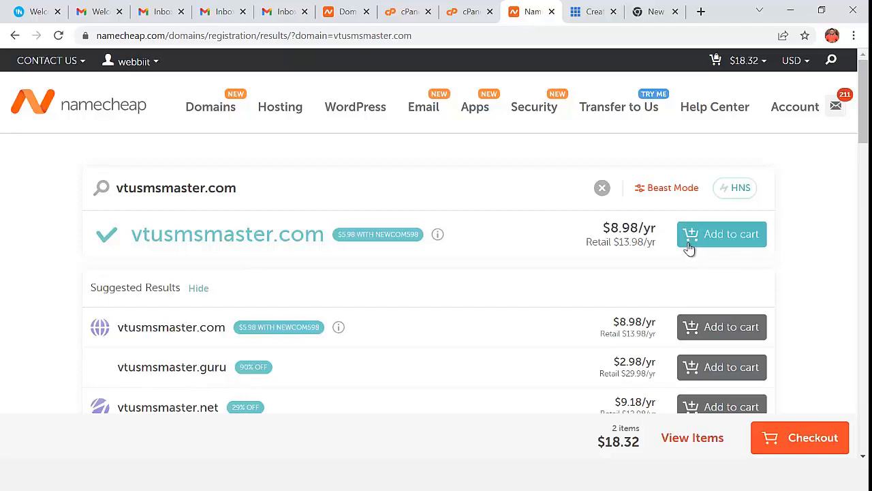
{"action": "left_click", "coordinate": [726, 239]}
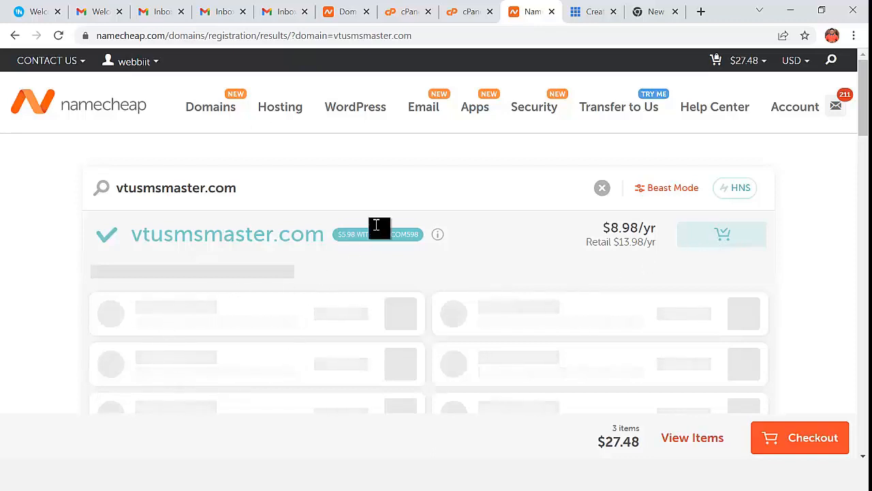
- Go to the Shared Hosting plans page from the Hosting menu
{"action": "mouse_move", "coordinate": [280, 109]}
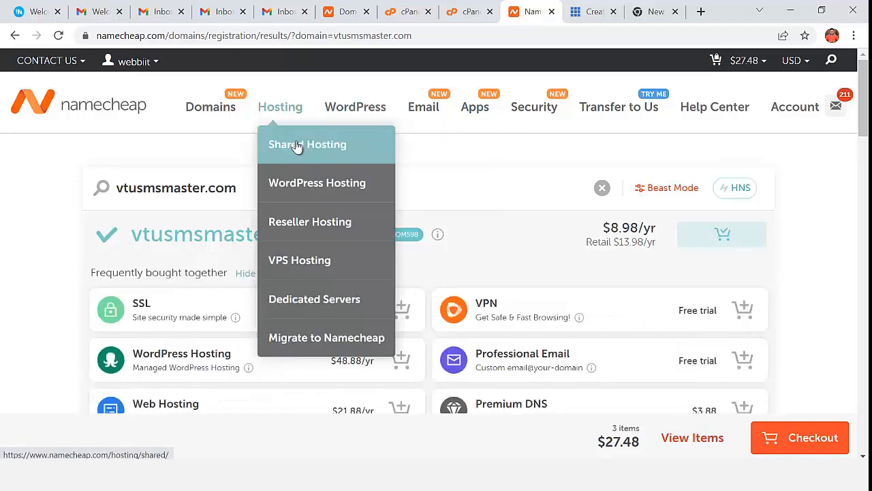
{"action": "left_click", "coordinate": [296, 144]}
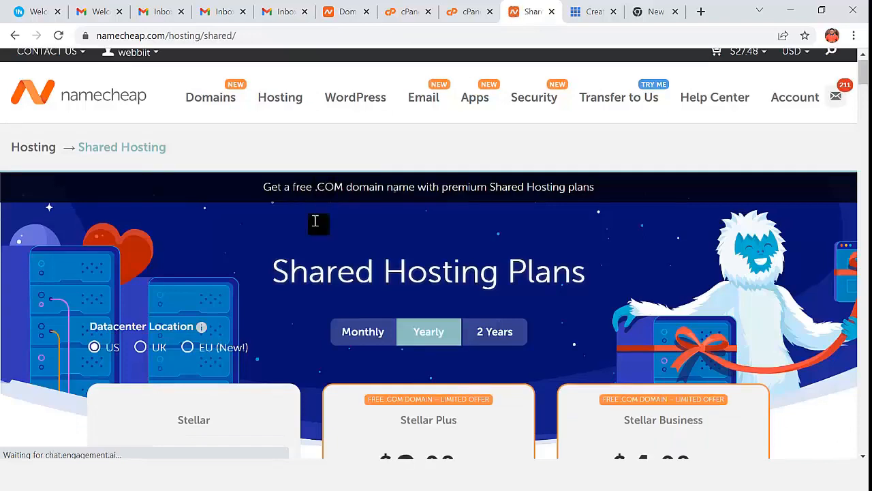
{"action": "scroll", "coordinate": [315, 220], "scroll_direction": "down", "scroll_amount": 4}
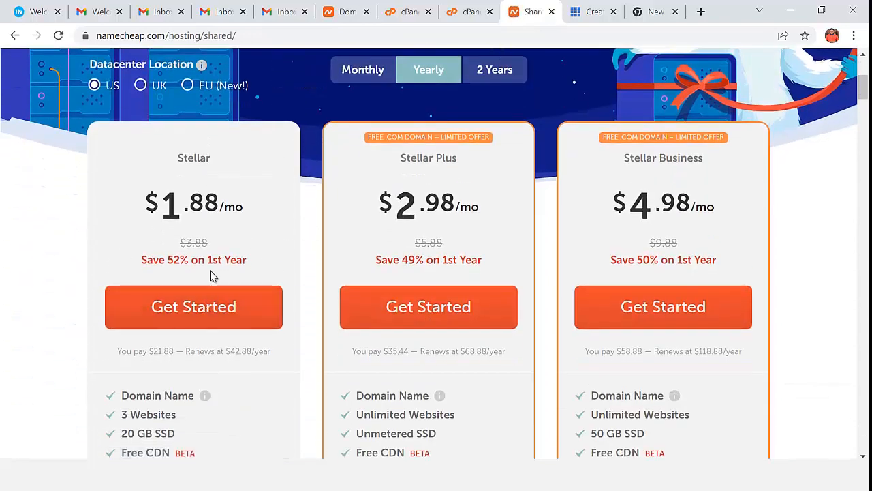
{"action": "scroll", "coordinate": [279, 292], "scroll_direction": "down", "scroll_amount": 3}
{"action": "scroll", "coordinate": [271, 323], "scroll_direction": "up", "scroll_amount": 2}
- Compare monthly and yearly prices, then start the yearly Stellar plan at $21.88
{"action": "left_click", "coordinate": [374, 82]}
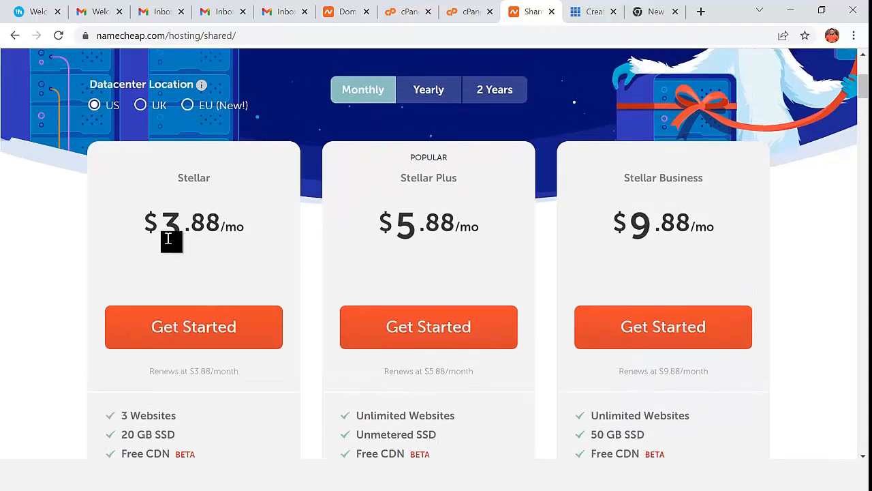
{"action": "left_click_drag", "start_coordinate": [164, 235], "coordinate": [176, 255]}
{"action": "left_click", "coordinate": [440, 89]}
{"action": "left_click", "coordinate": [195, 327]}
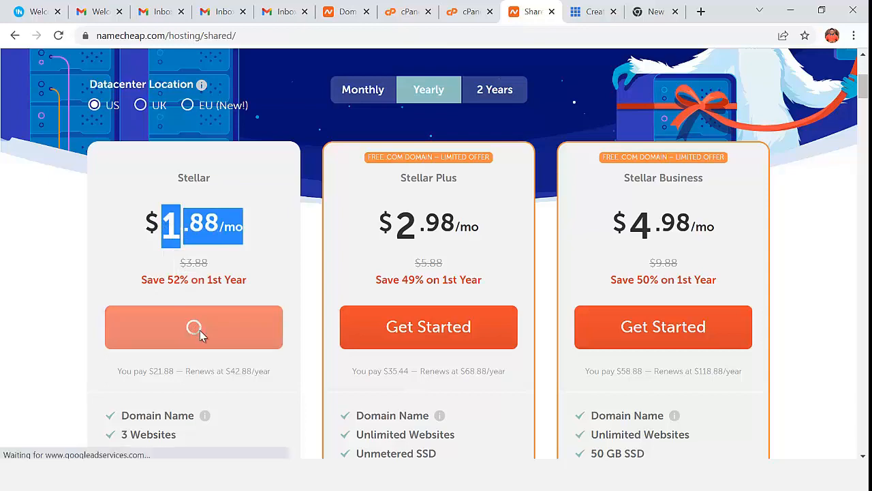
{"action": "scroll", "coordinate": [423, 294], "scroll_direction": "down", "scroll_amount": 3}
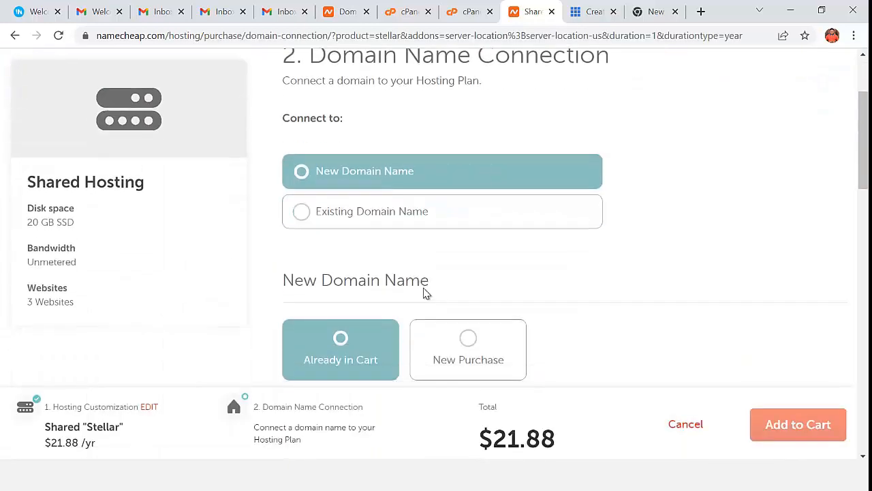
- Connect Stellar to the in-cart vtusmsmaster.com and add the bundle, subtotal $49.36
{"action": "scroll", "coordinate": [425, 300], "scroll_direction": "down", "scroll_amount": 2}
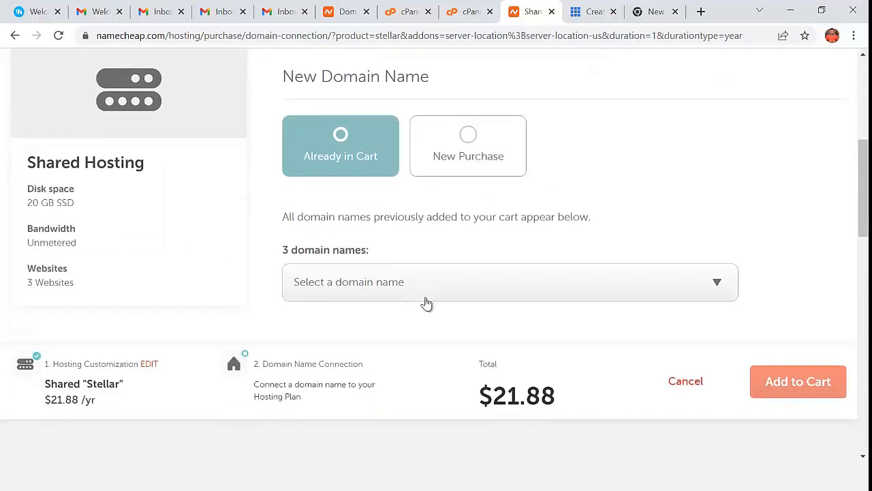
{"action": "left_click", "coordinate": [362, 280]}
{"action": "scroll", "coordinate": [364, 334], "scroll_direction": "down", "scroll_amount": 2}
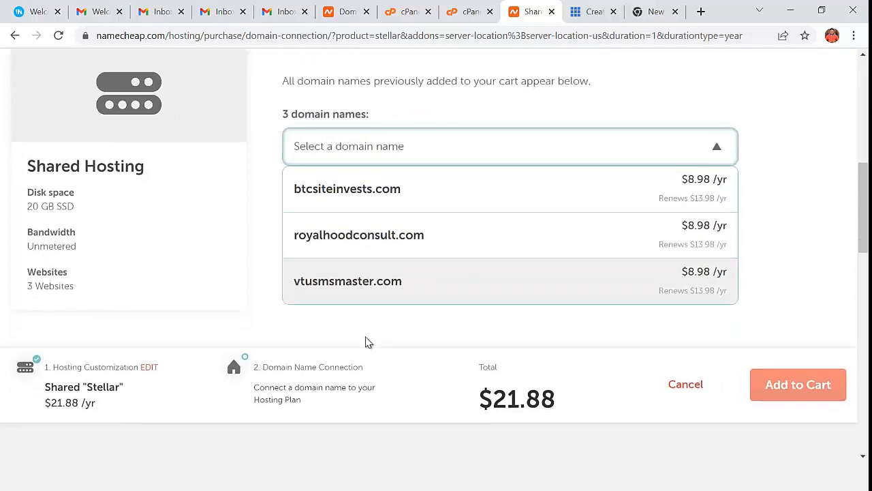
{"action": "left_click", "coordinate": [359, 287]}
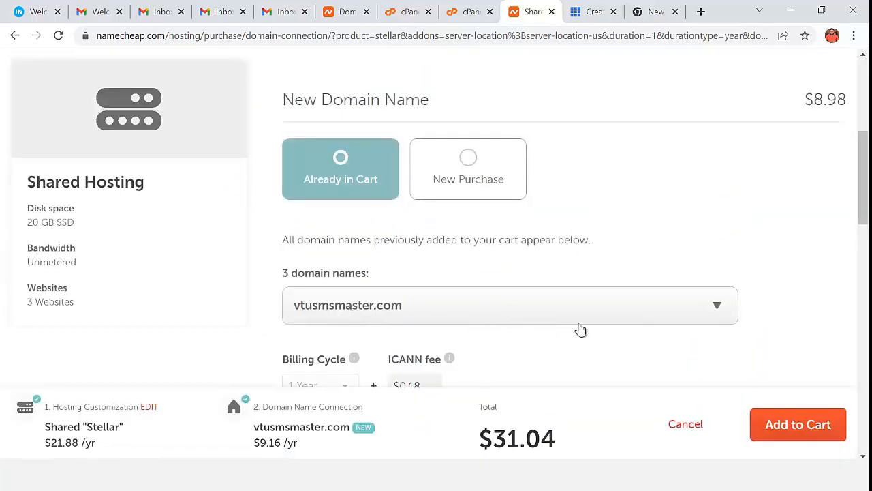
{"action": "scroll", "coordinate": [586, 341], "scroll_direction": "down", "scroll_amount": 2}
{"action": "scroll", "coordinate": [593, 354], "scroll_direction": "up", "scroll_amount": 1}
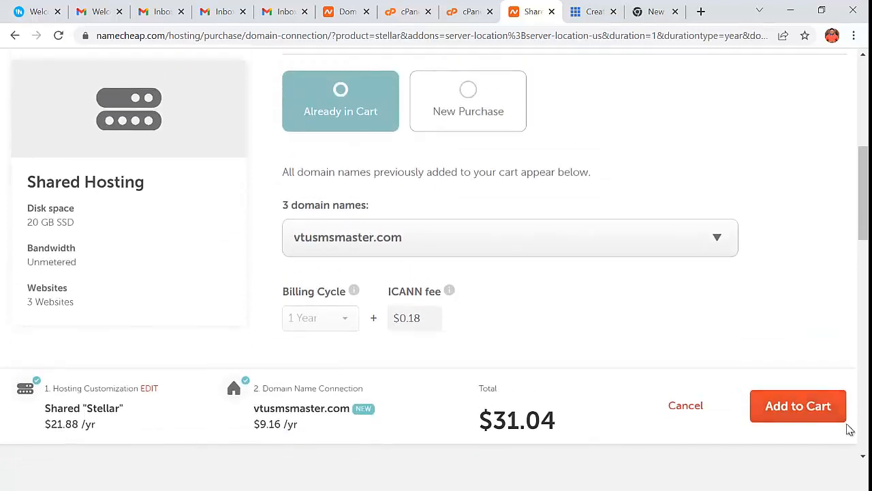
{"action": "left_click", "coordinate": [811, 409]}
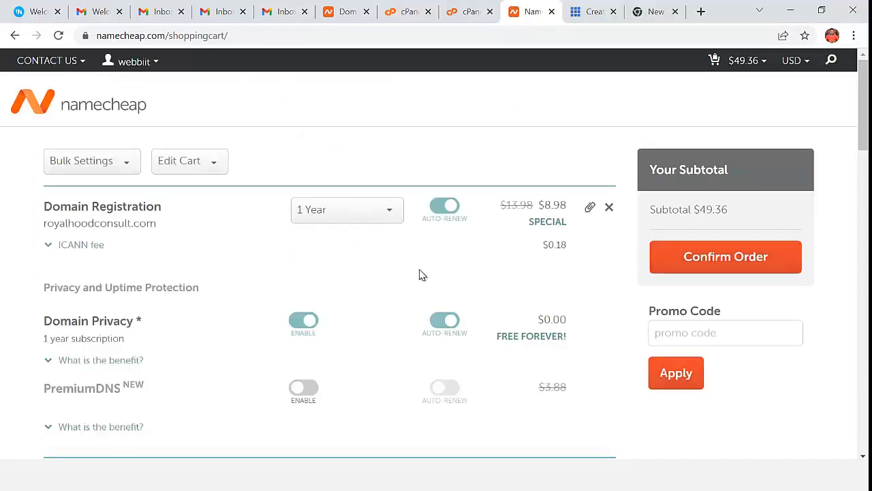
- Remove royalhoodconsult.com and btcsiteinvests.com from the cart, leaving a $31.04 subtotal
{"action": "left_click", "coordinate": [608, 207]}
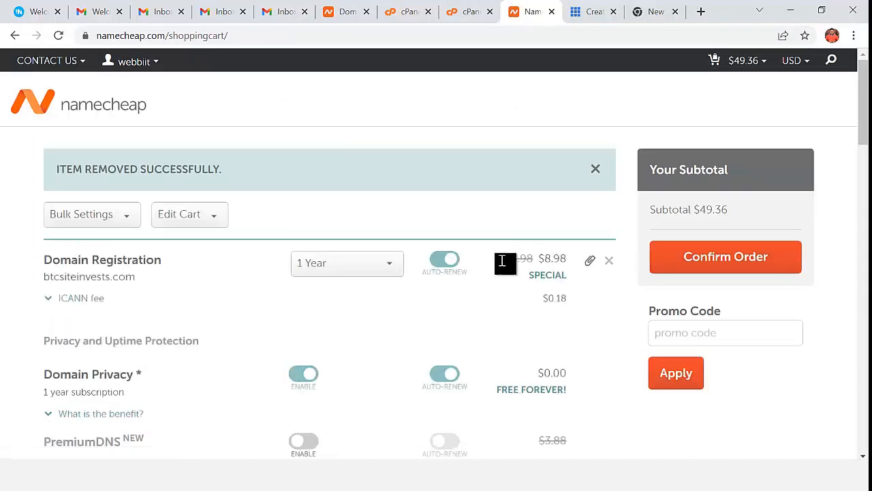
{"action": "scroll", "coordinate": [487, 269], "scroll_direction": "down", "scroll_amount": 1}
{"action": "scroll", "coordinate": [479, 277], "scroll_direction": "down", "scroll_amount": 1}
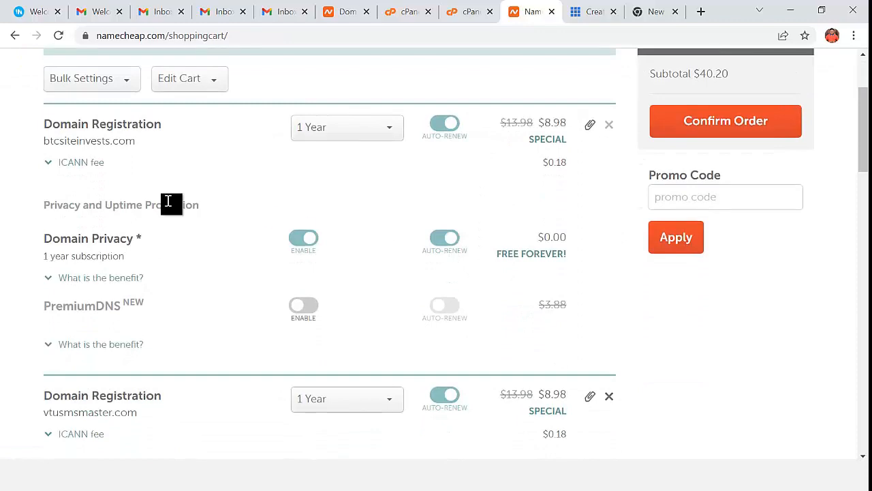
{"action": "left_click", "coordinate": [609, 125]}
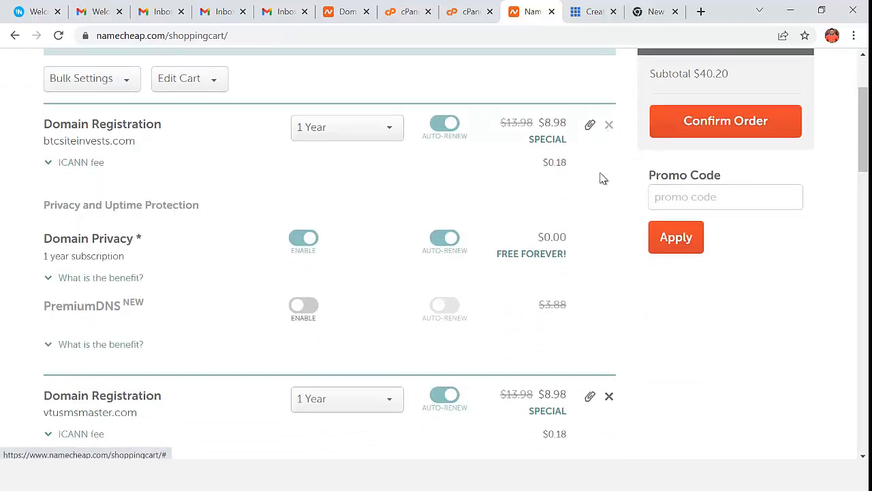
{"action": "scroll", "coordinate": [522, 321], "scroll_direction": "down", "scroll_amount": 2}
{"action": "scroll", "coordinate": [489, 330], "scroll_direction": "up", "scroll_amount": 4}
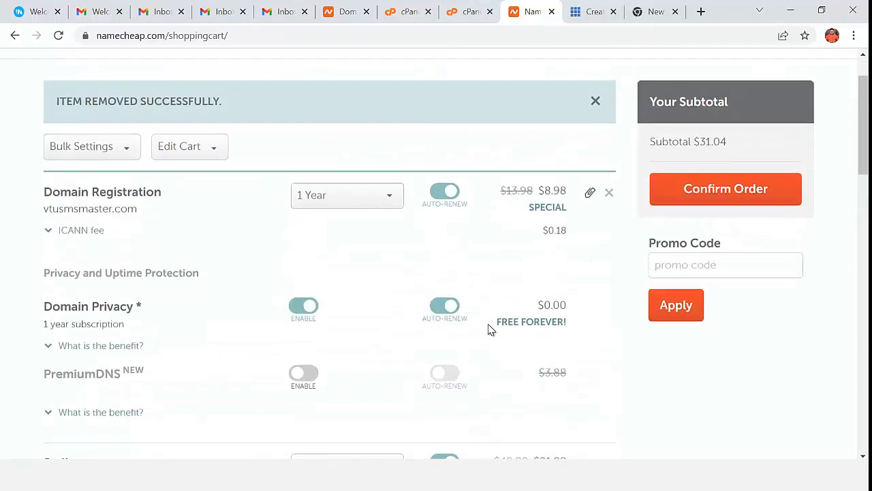
{"action": "scroll", "coordinate": [539, 302], "scroll_direction": "down", "scroll_amount": 1}
{"action": "scroll", "coordinate": [539, 302], "scroll_direction": "down", "scroll_amount": 1}
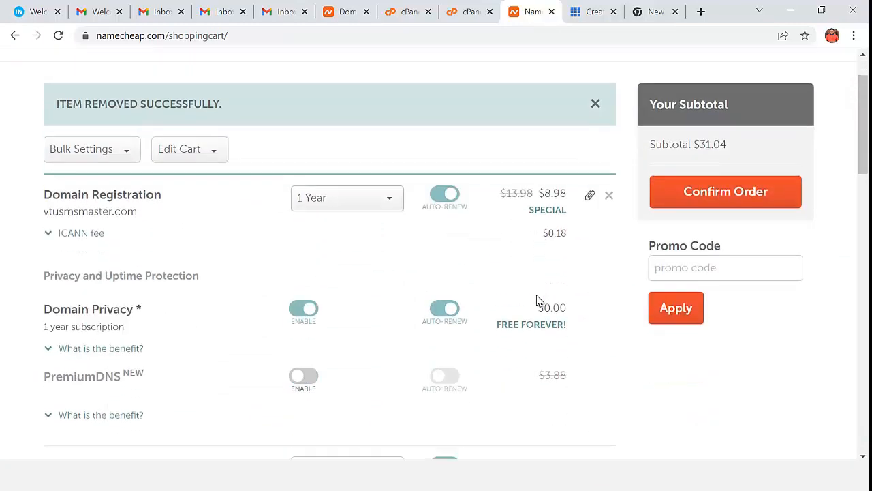
{"action": "scroll", "coordinate": [159, 206], "scroll_direction": "down", "scroll_amount": 2}
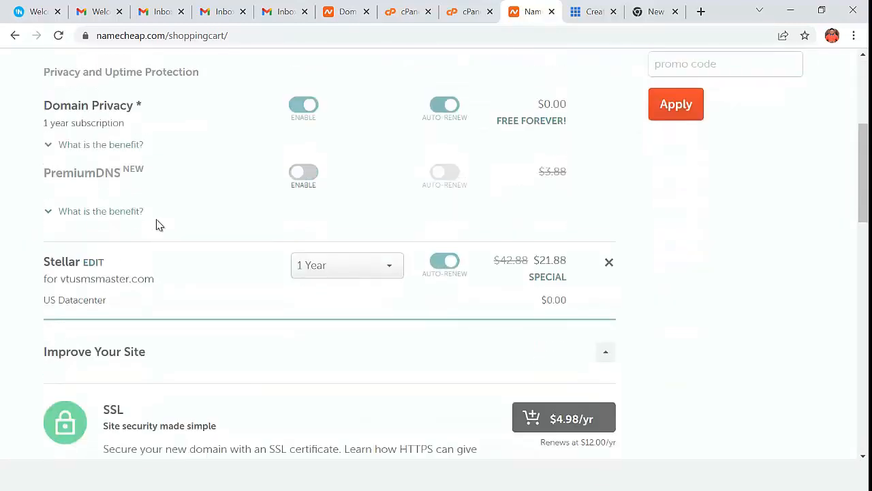
{"action": "scroll", "coordinate": [160, 292], "scroll_direction": "down", "scroll_amount": 6}
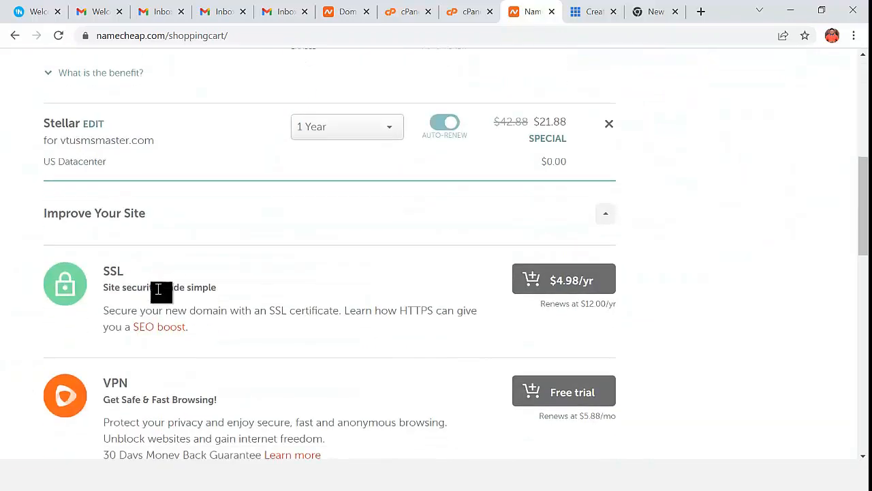
{"action": "scroll", "coordinate": [501, 314], "scroll_direction": "up", "scroll_amount": 6}
{"action": "scroll", "coordinate": [845, 130], "scroll_direction": "up", "scroll_amount": 2}
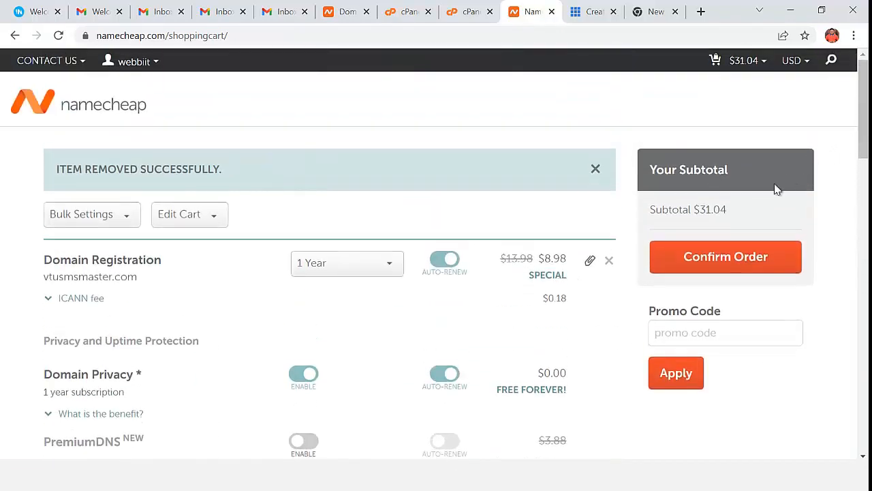
{"action": "left_click_drag", "start_coordinate": [726, 211], "coordinate": [695, 214]}
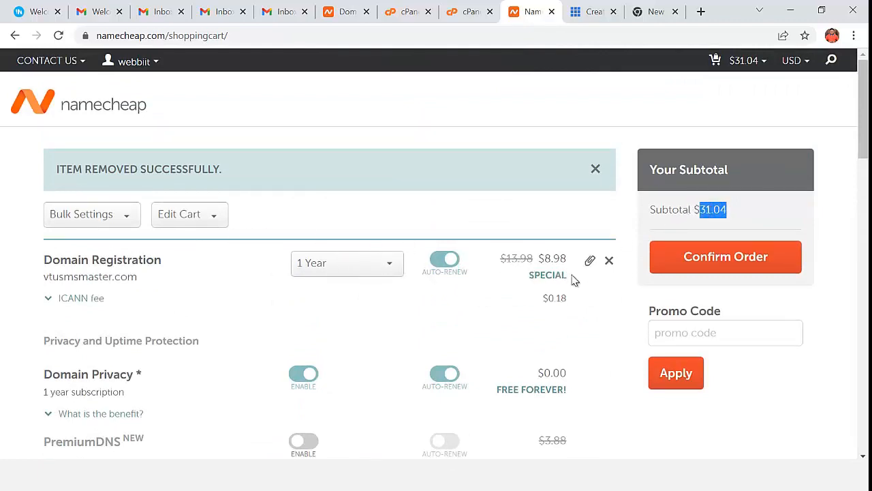
- Open the Stellar hosting plan's configuration from the cart
{"action": "scroll", "coordinate": [532, 308], "scroll_direction": "down", "scroll_amount": 2}
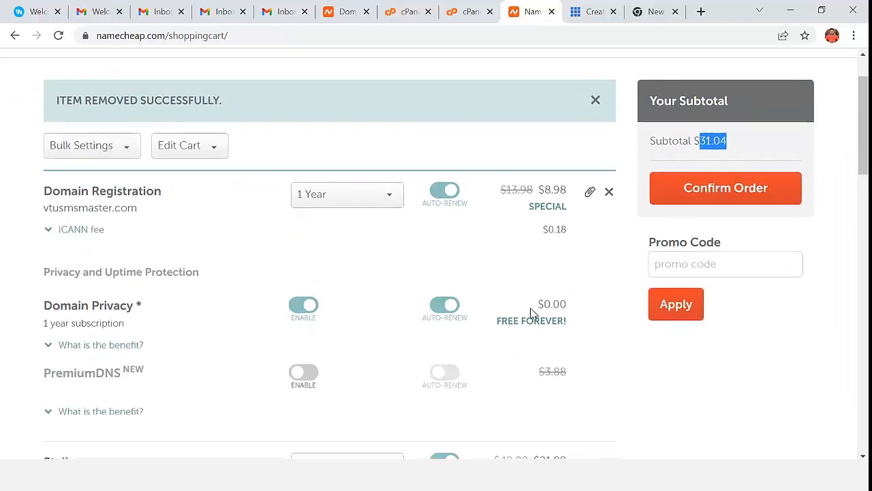
{"action": "scroll", "coordinate": [532, 314], "scroll_direction": "down", "scroll_amount": 1}
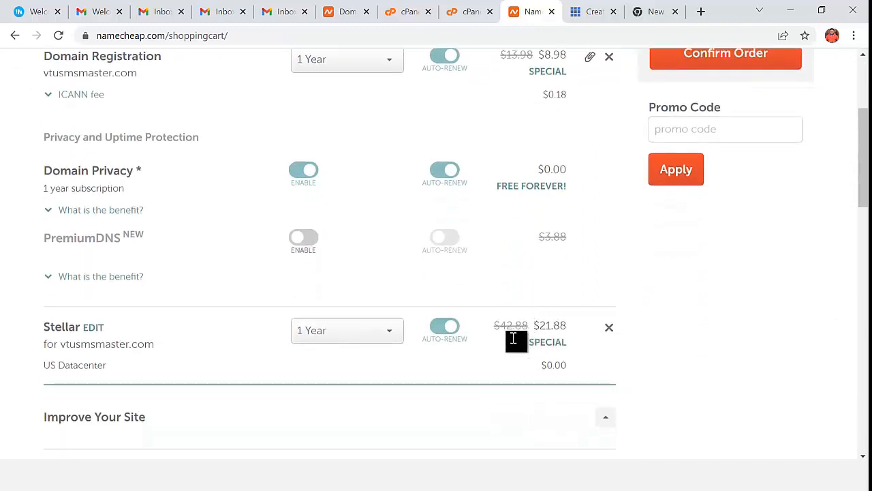
{"action": "left_click", "coordinate": [93, 328]}
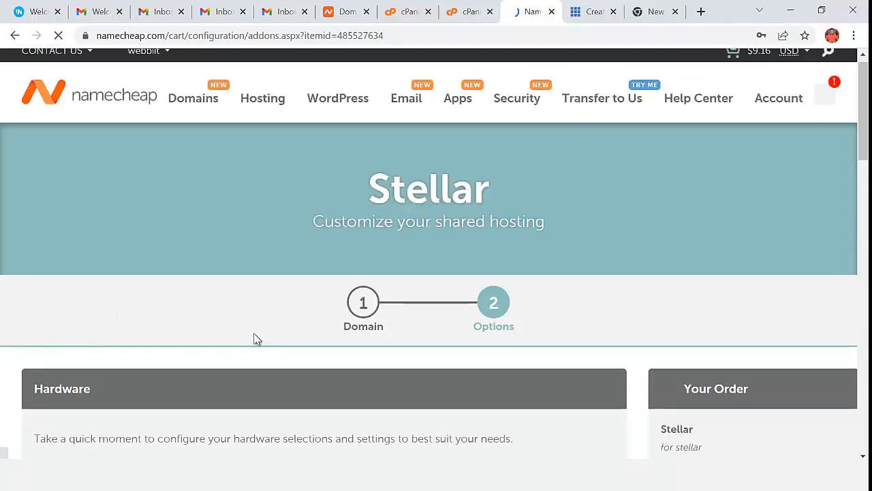
- Return to the Shared Hosting plans page
{"action": "scroll", "coordinate": [253, 337], "scroll_direction": "down", "scroll_amount": 4}
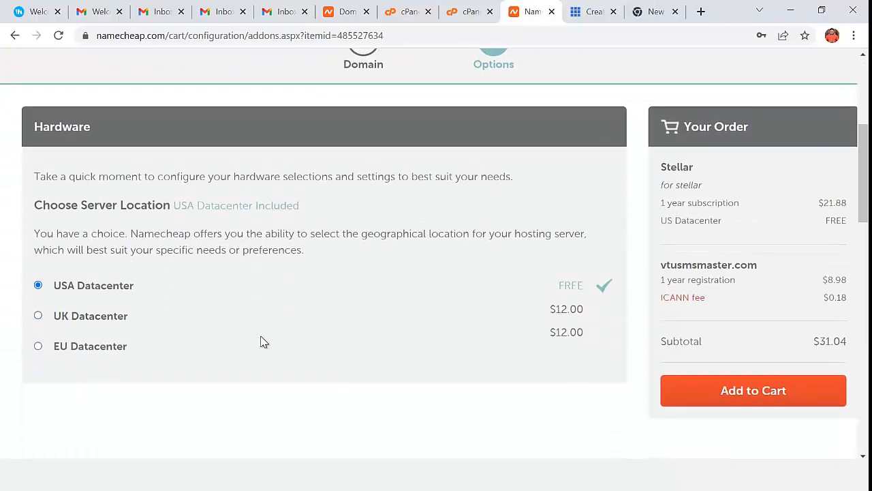
{"action": "scroll", "coordinate": [263, 341], "scroll_direction": "down", "scroll_amount": 3}
{"action": "scroll", "coordinate": [264, 341], "scroll_direction": "up", "scroll_amount": 7}
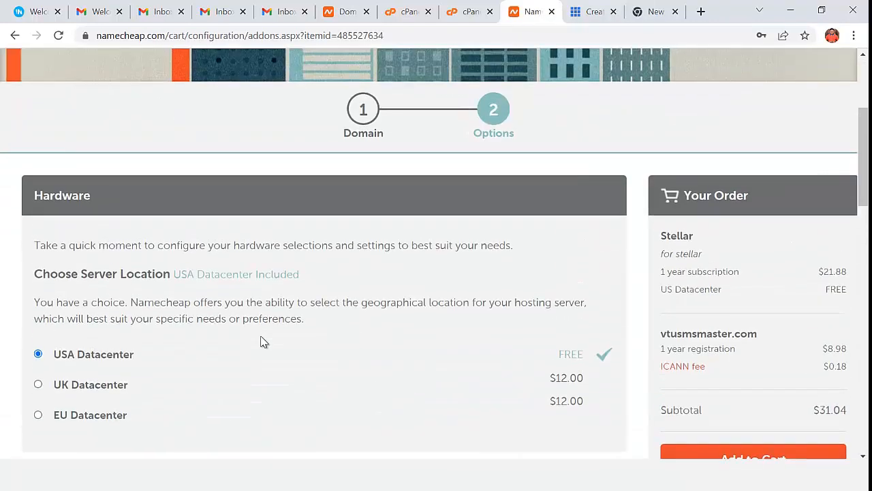
{"action": "scroll", "coordinate": [263, 341], "scroll_direction": "down", "scroll_amount": 2}
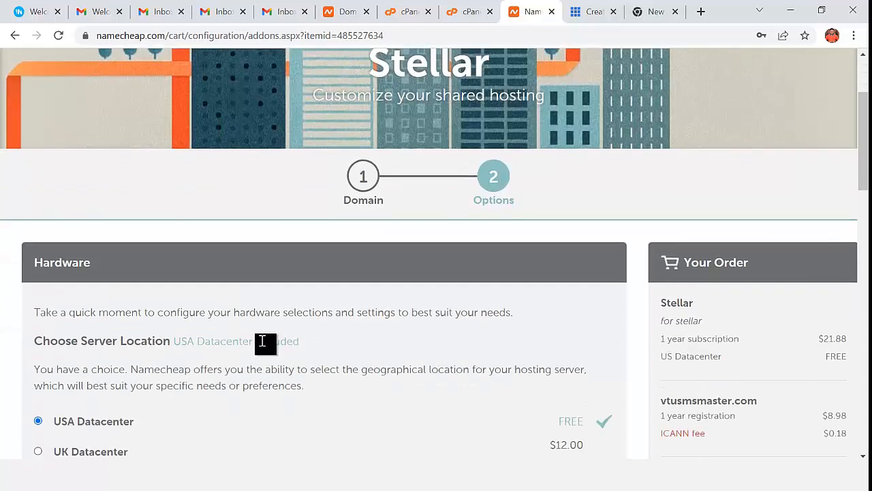
{"action": "scroll", "coordinate": [266, 349], "scroll_direction": "down", "scroll_amount": 1}
{"action": "scroll", "coordinate": [266, 349], "scroll_direction": "down", "scroll_amount": 1}
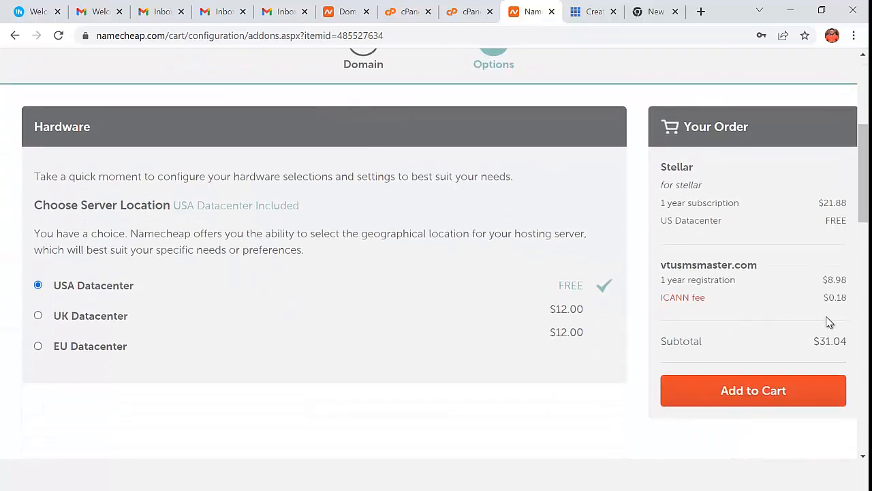
{"action": "scroll", "coordinate": [641, 222], "scroll_direction": "up", "scroll_amount": 4}
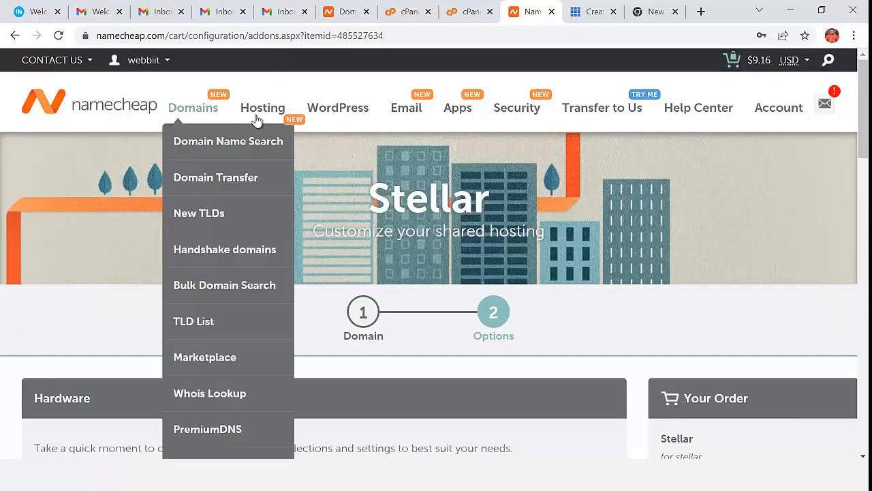
{"action": "left_click", "coordinate": [262, 150]}
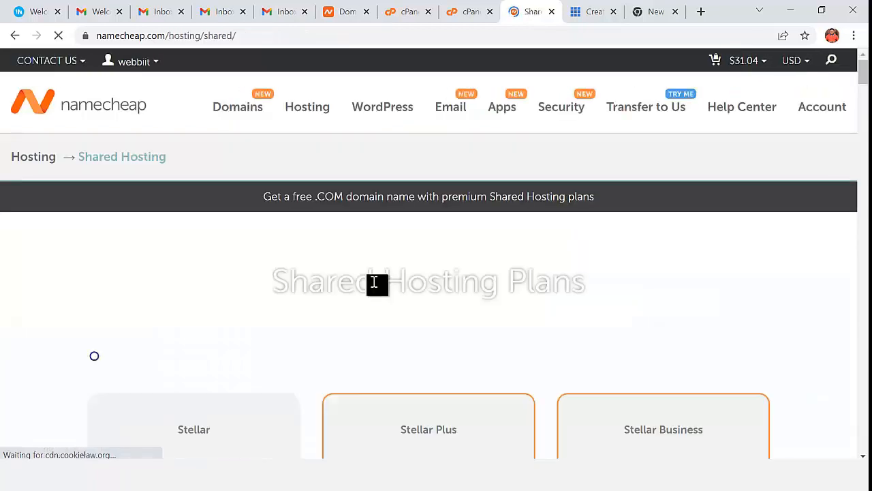
- Switch to monthly pricing and start the Stellar plan at $3.88 per month
{"action": "scroll", "coordinate": [374, 283], "scroll_direction": "down", "scroll_amount": 4}
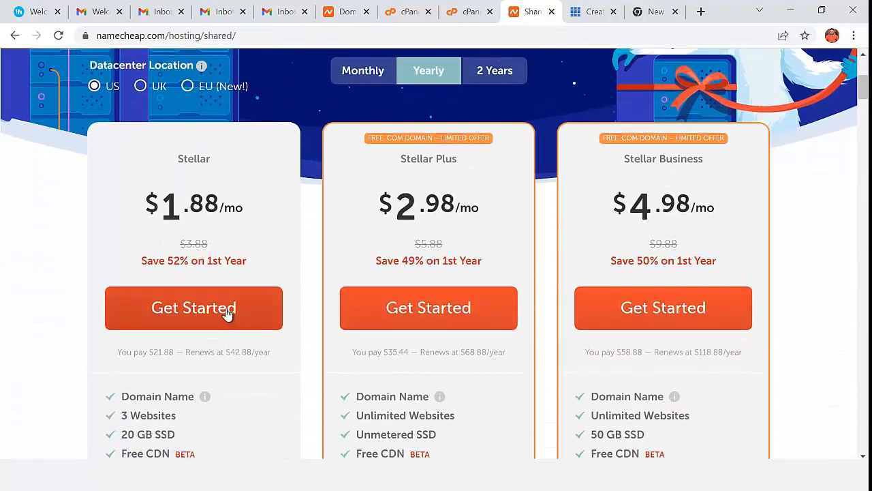
{"action": "scroll", "coordinate": [351, 296], "scroll_direction": "up", "scroll_amount": 3}
{"action": "left_click", "coordinate": [361, 274]}
{"action": "scroll", "coordinate": [359, 298], "scroll_direction": "down", "scroll_amount": 3}
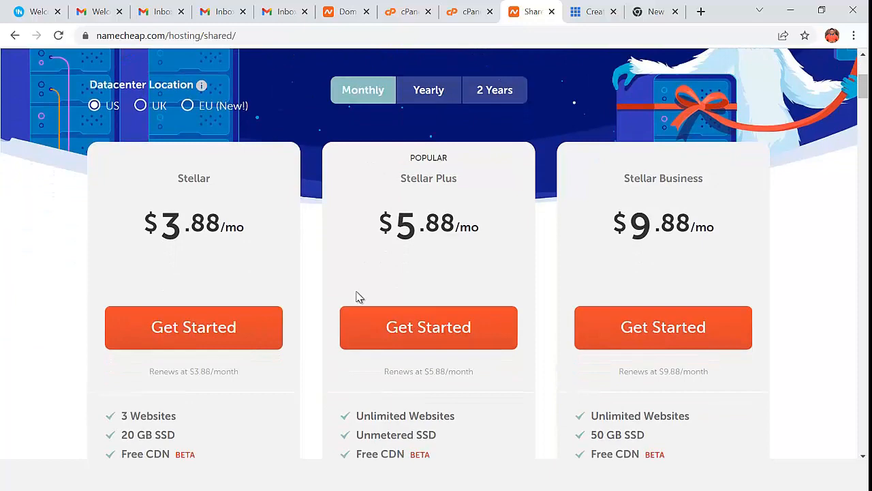
{"action": "left_click", "coordinate": [229, 324]}
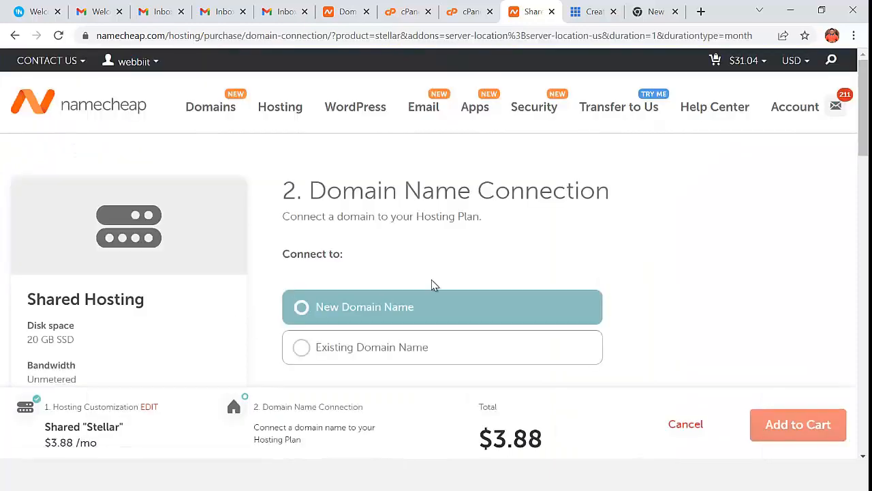
- Search for vtuwebsi and select vtuwebsi.com at $8.98/yr
{"action": "scroll", "coordinate": [437, 290], "scroll_direction": "down", "scroll_amount": 5}
{"action": "scroll", "coordinate": [441, 289], "scroll_direction": "up", "scroll_amount": 3}
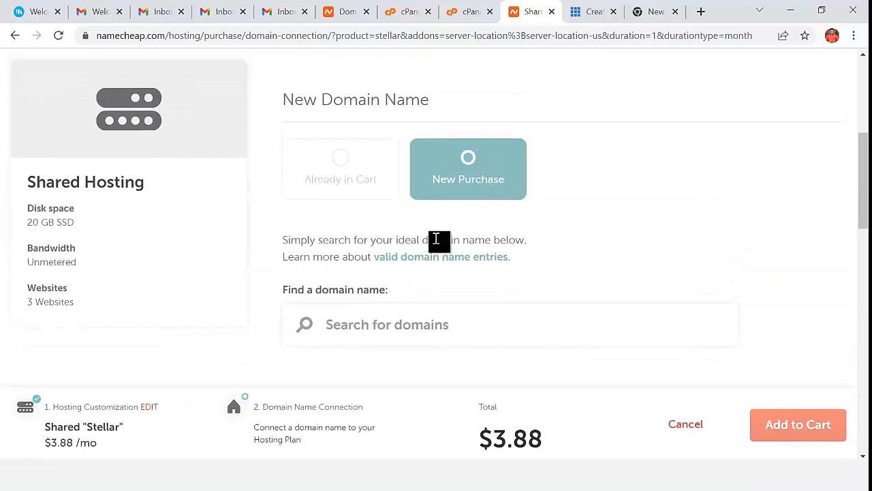
{"action": "type", "text": "vtu"}
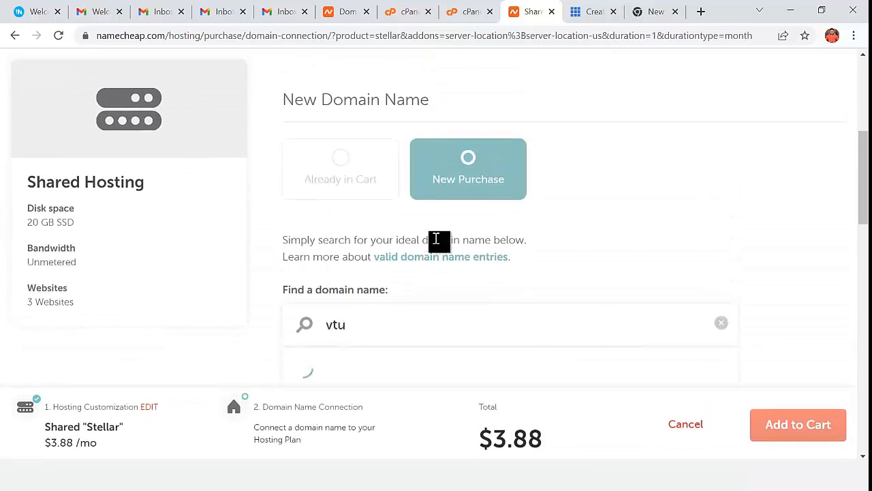
{"action": "type", "text": "websi"}
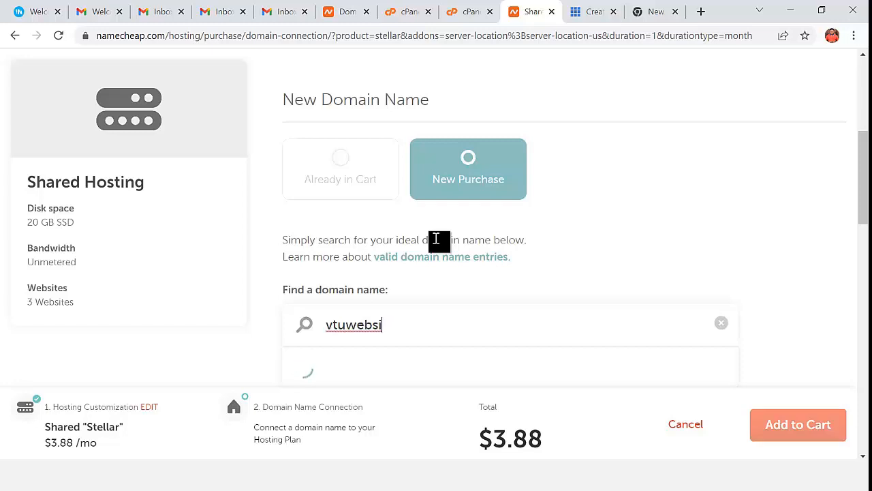
{"action": "scroll", "coordinate": [436, 239], "scroll_direction": "down", "scroll_amount": 4}
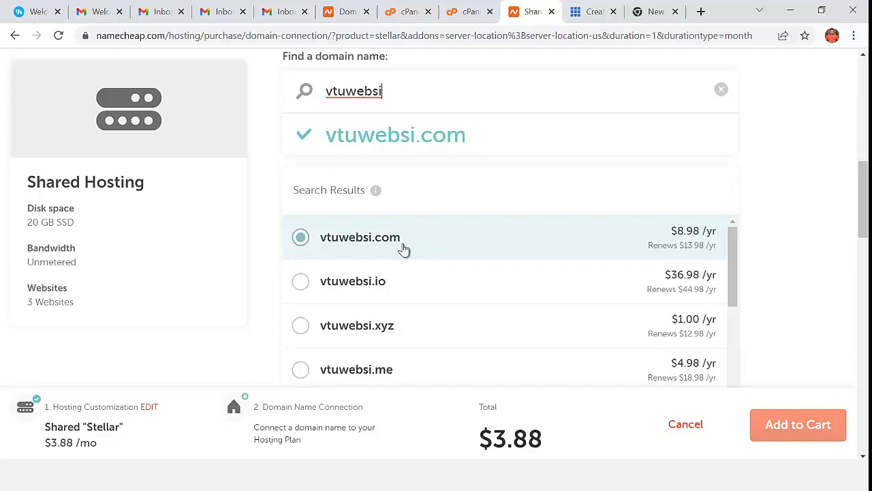
{"action": "left_click", "coordinate": [372, 248]}
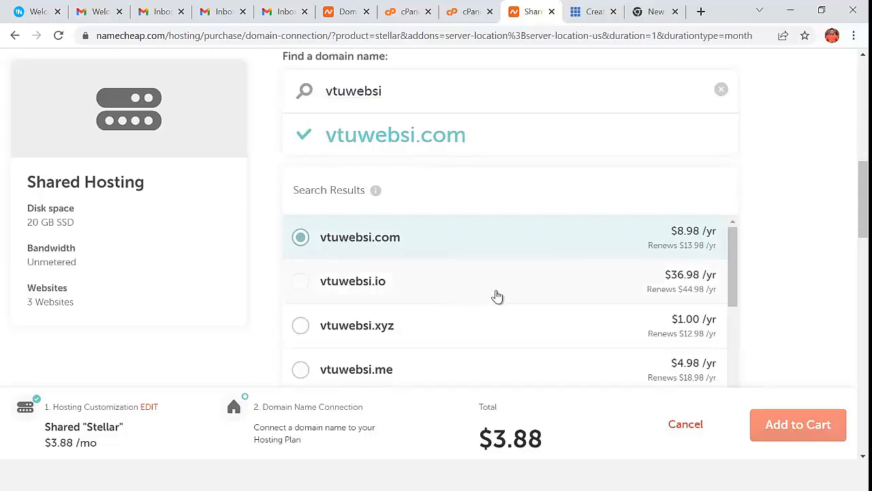
{"action": "scroll", "coordinate": [490, 325], "scroll_direction": "down", "scroll_amount": 3}
{"action": "scroll", "coordinate": [808, 364], "scroll_direction": "down", "scroll_amount": 2}
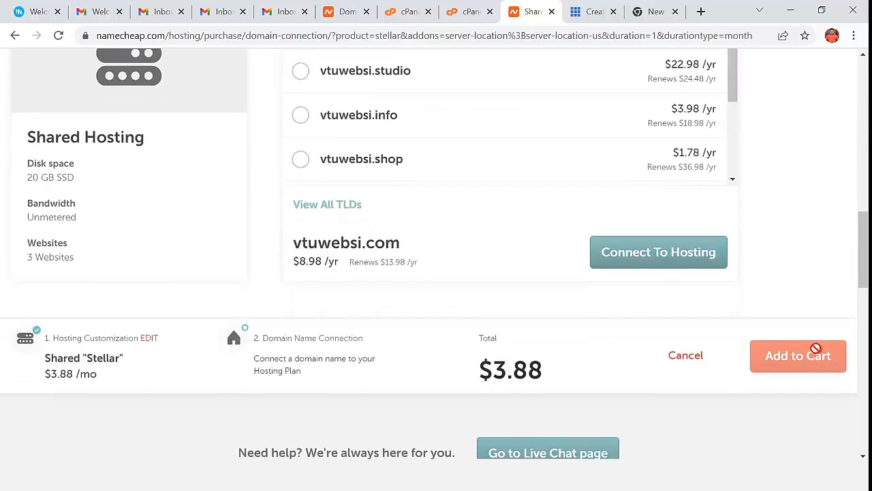
- Connect vtuwebsi.com to the Stellar plan and add both to the cart
{"action": "left_click", "coordinate": [657, 258]}
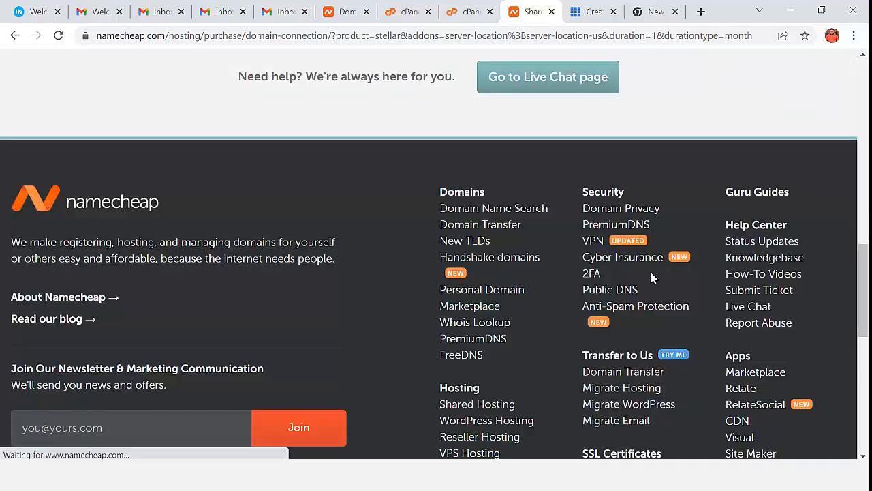
{"action": "scroll", "coordinate": [657, 289], "scroll_direction": "down", "scroll_amount": 2}
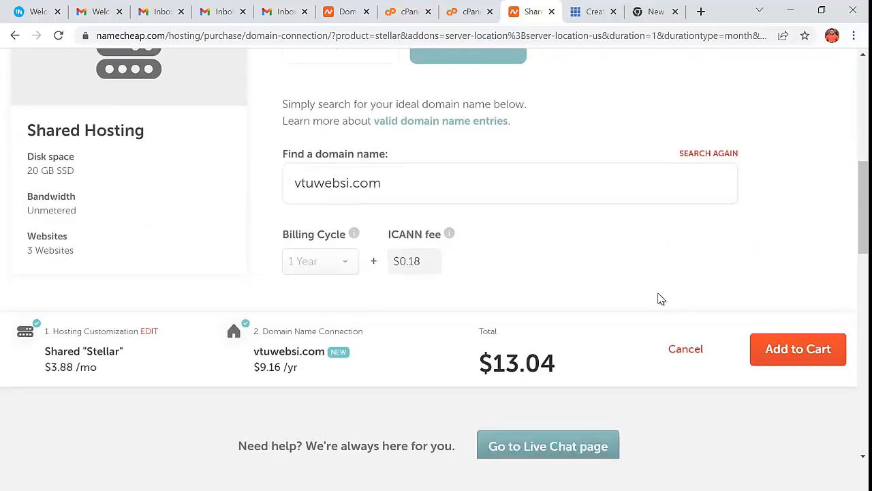
{"action": "left_click", "coordinate": [776, 347]}
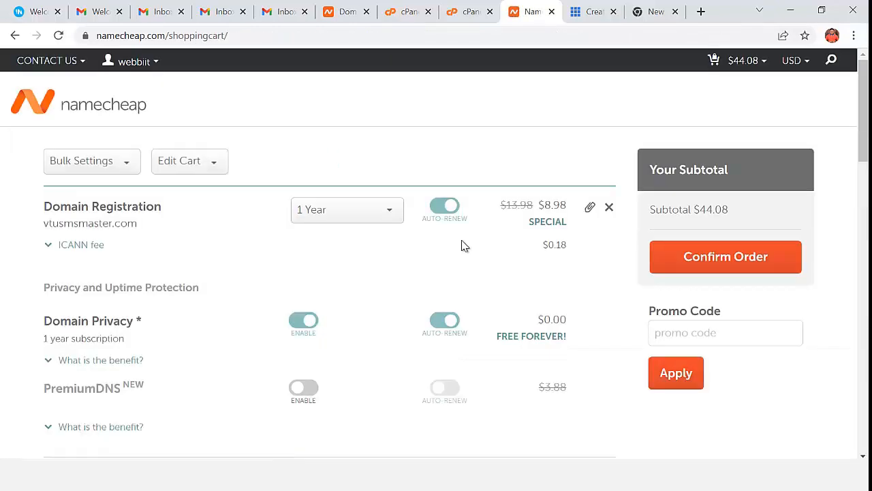
{"action": "scroll", "coordinate": [463, 245], "scroll_direction": "down", "scroll_amount": 2}
{"action": "scroll", "coordinate": [100, 180], "scroll_direction": "up", "scroll_amount": 1}
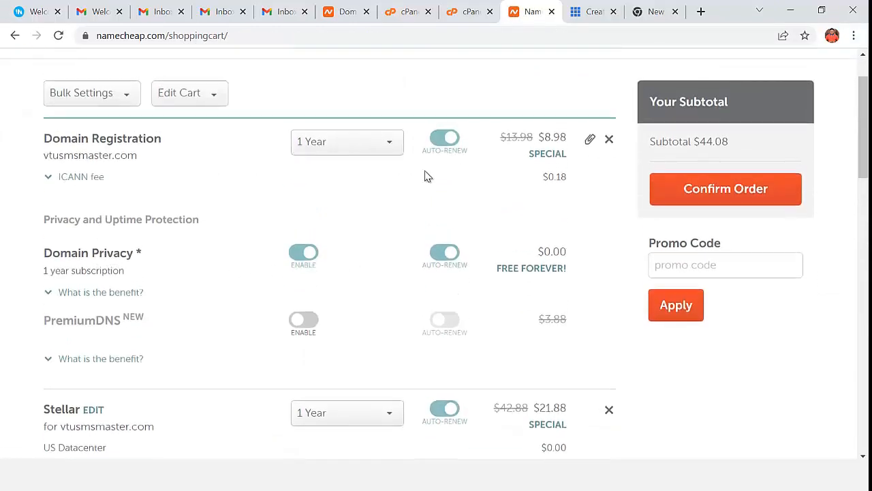
- Remove vtusmsmaster.com from the cart, leaving a $13.04 subtotal
{"action": "left_click", "coordinate": [608, 140]}
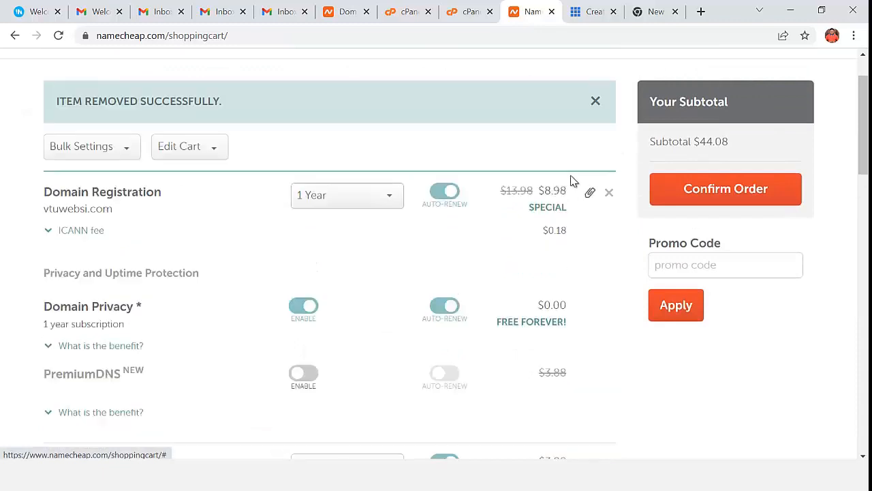
{"action": "scroll", "coordinate": [500, 245], "scroll_direction": "down", "scroll_amount": 3}
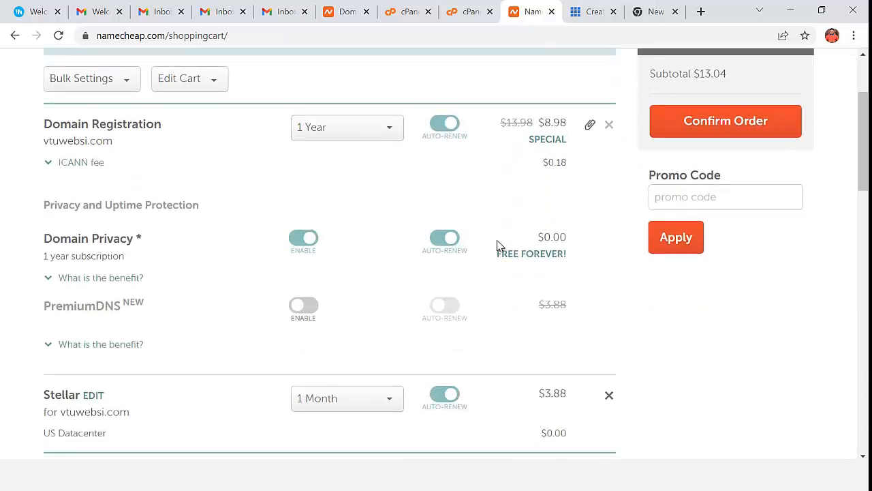
{"action": "scroll", "coordinate": [498, 261], "scroll_direction": "up", "scroll_amount": 1}
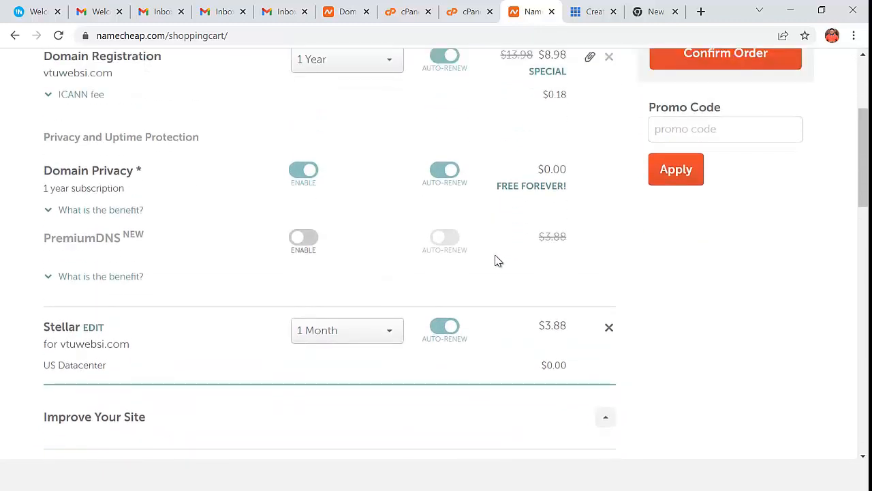
{"action": "scroll", "coordinate": [497, 261], "scroll_direction": "down", "scroll_amount": 1}
{"action": "scroll", "coordinate": [497, 259], "scroll_direction": "up", "scroll_amount": 3}
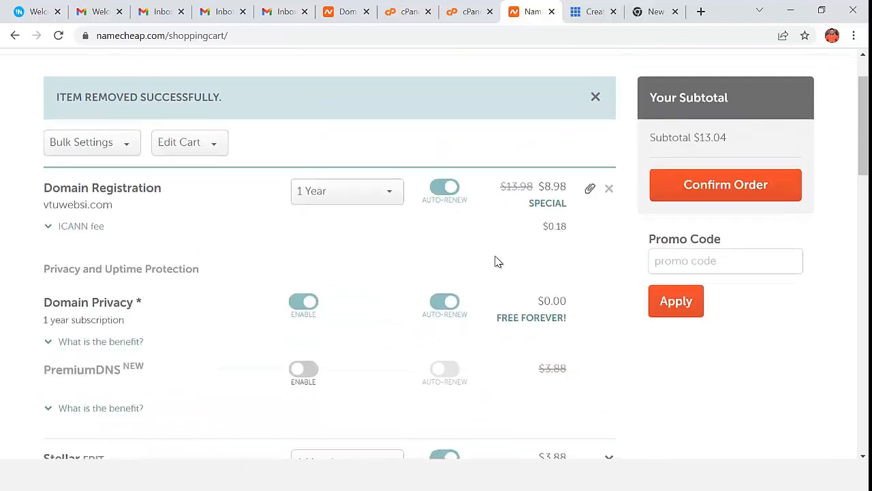
{"action": "scroll", "coordinate": [497, 260], "scroll_direction": "down", "scroll_amount": 3}
{"action": "scroll", "coordinate": [494, 286], "scroll_direction": "up", "scroll_amount": 3}
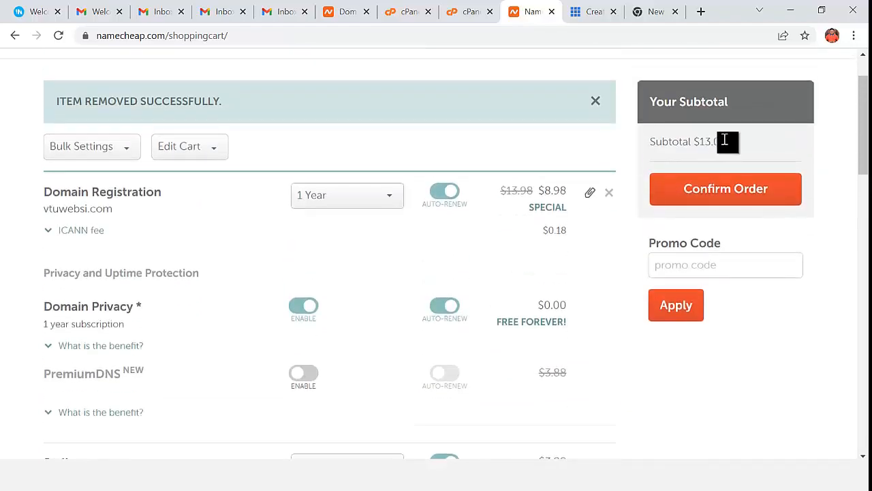
{"action": "left_click_drag", "start_coordinate": [727, 142], "coordinate": [704, 150]}
- Load webbiit.com/cpanel in a new tab, then switch to the logged-in cPanel dashboard
{"action": "left_click", "coordinate": [662, 20]}
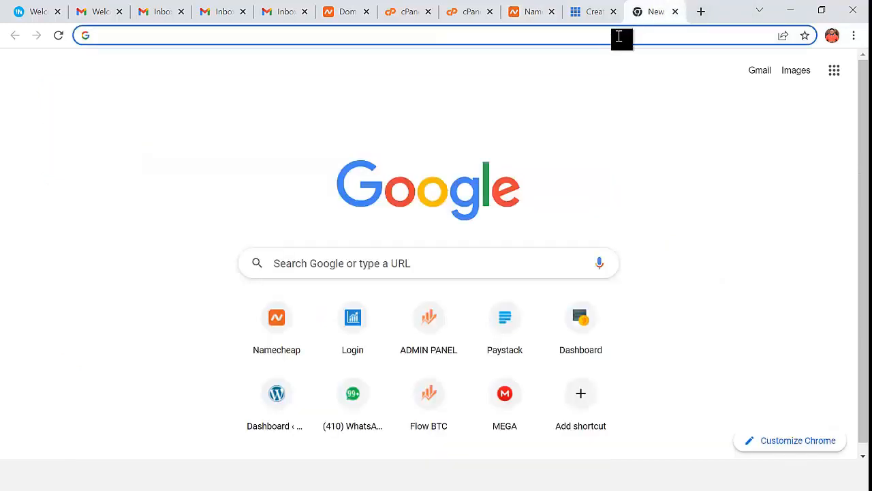
{"action": "type", "text": "webb"}
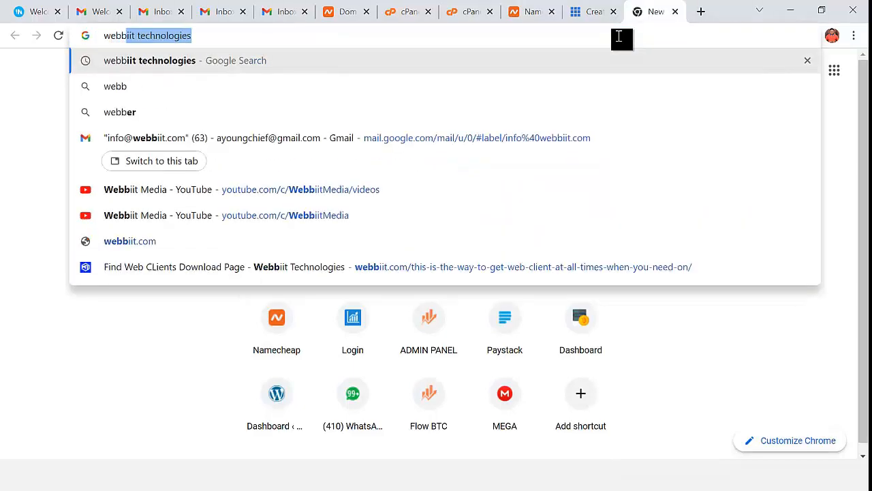
{"action": "type", "text": "iit.com"}
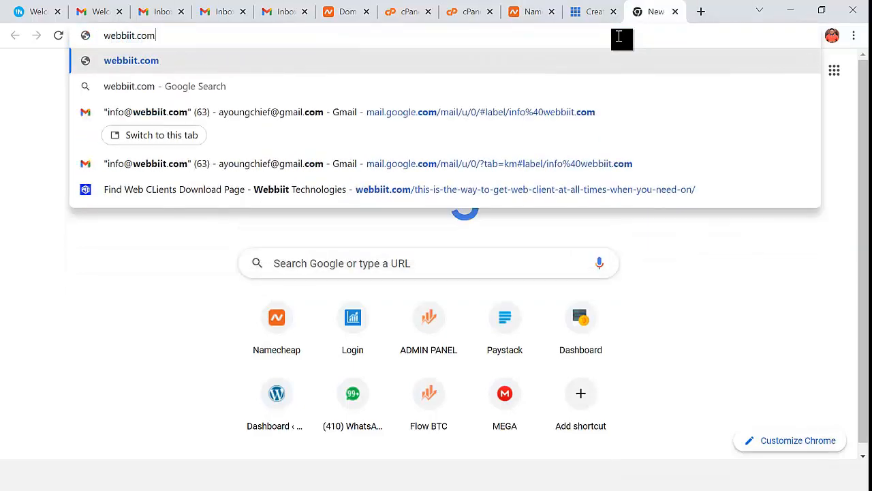
{"action": "type", "text": "/cpanel"}
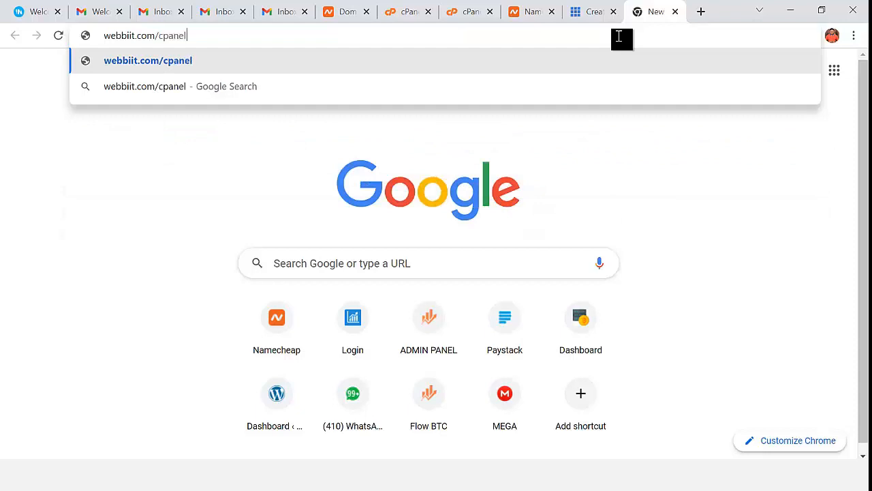
{"action": "key", "text": "Return"}
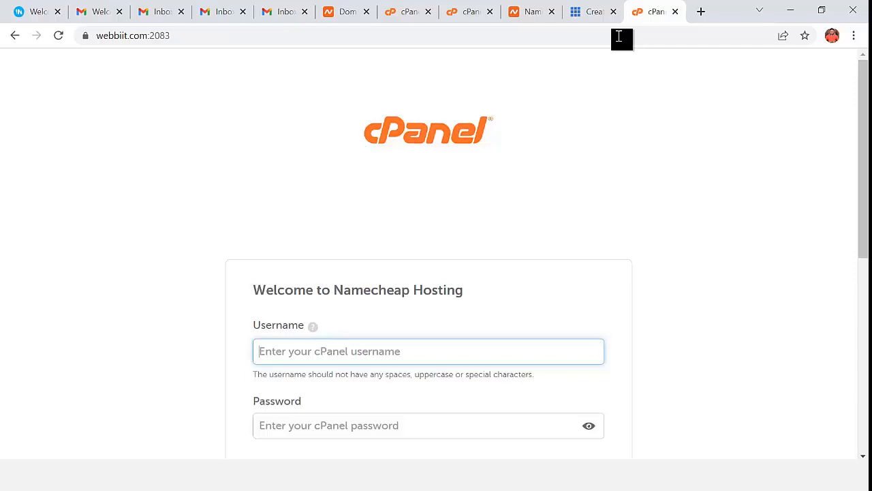
{"action": "left_click", "coordinate": [407, 17]}
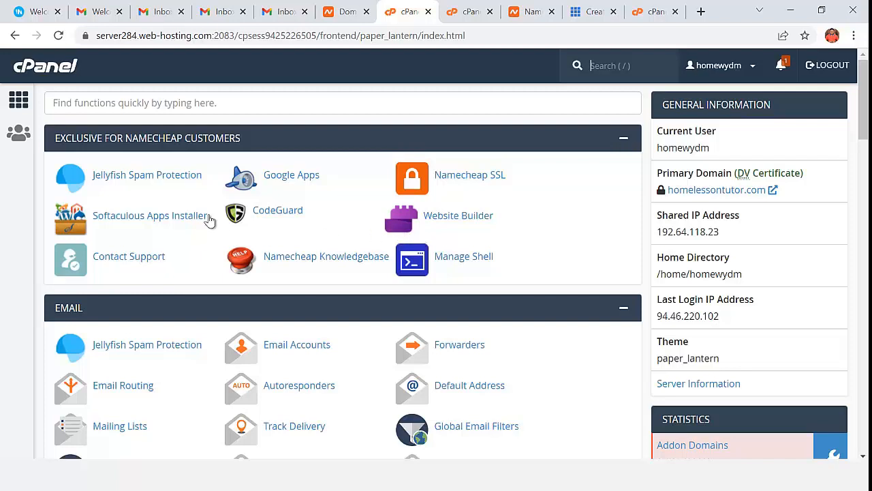
- Find File Manager via the functions search 'file' and open the public_html folder
{"action": "left_click", "coordinate": [142, 104]}
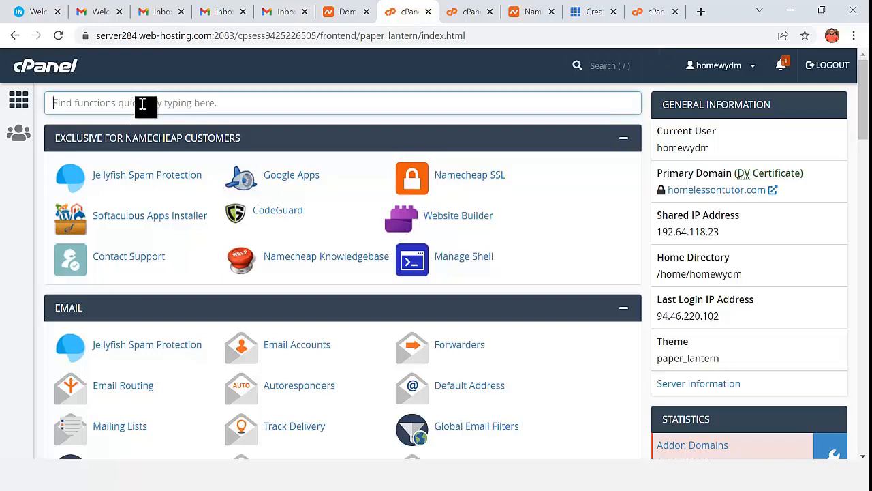
{"action": "type", "text": "file"}
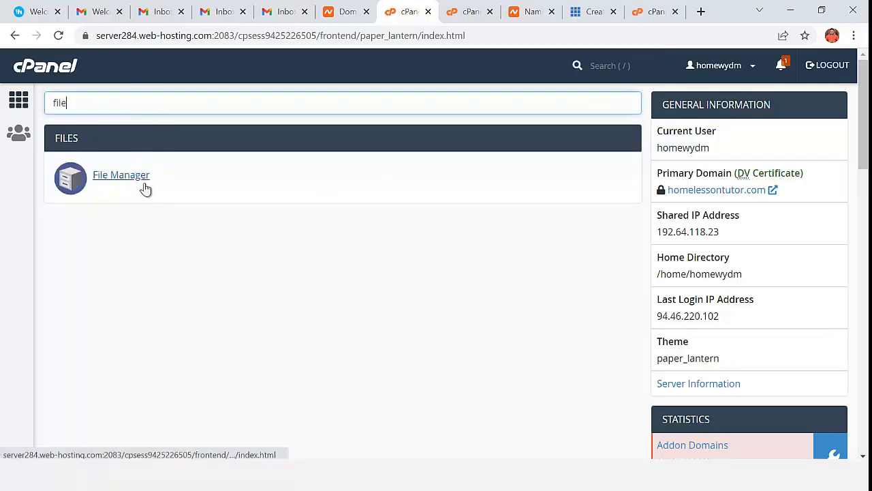
{"action": "left_click", "coordinate": [145, 189]}
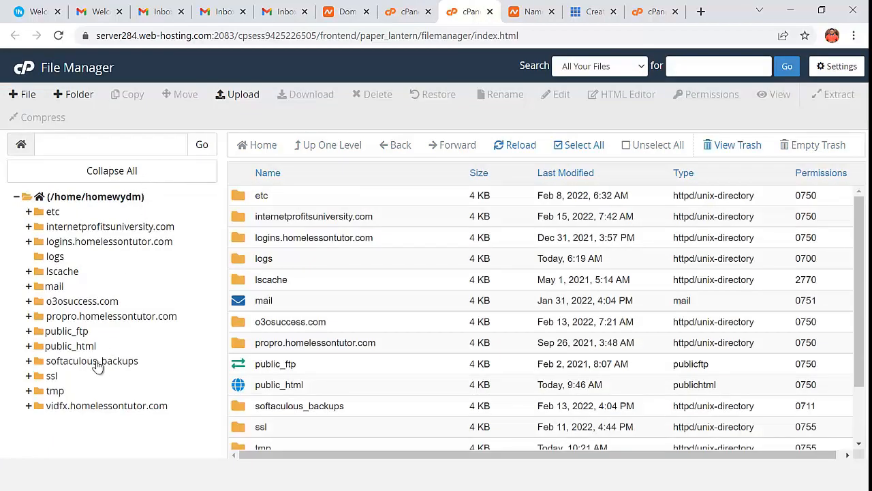
{"action": "left_click", "coordinate": [71, 346]}
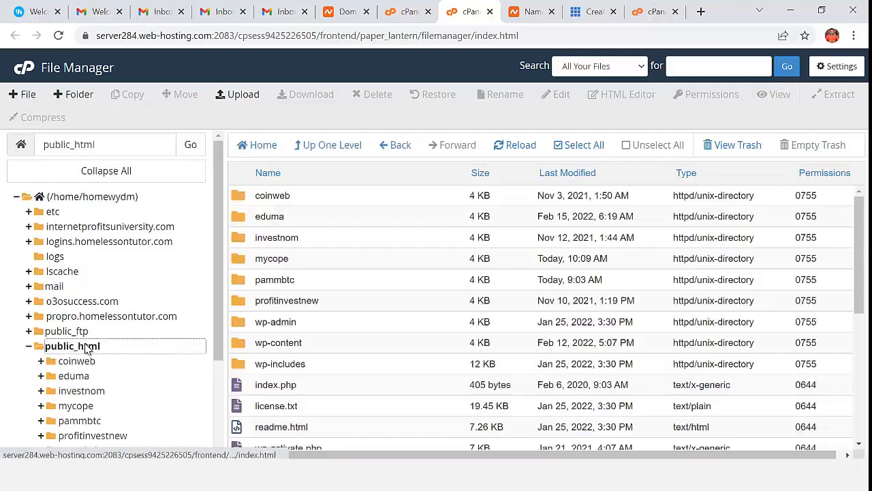
{"action": "scroll", "coordinate": [298, 364], "scroll_direction": "down", "scroll_amount": 3}
{"action": "scroll", "coordinate": [313, 371], "scroll_direction": "up", "scroll_amount": 3}
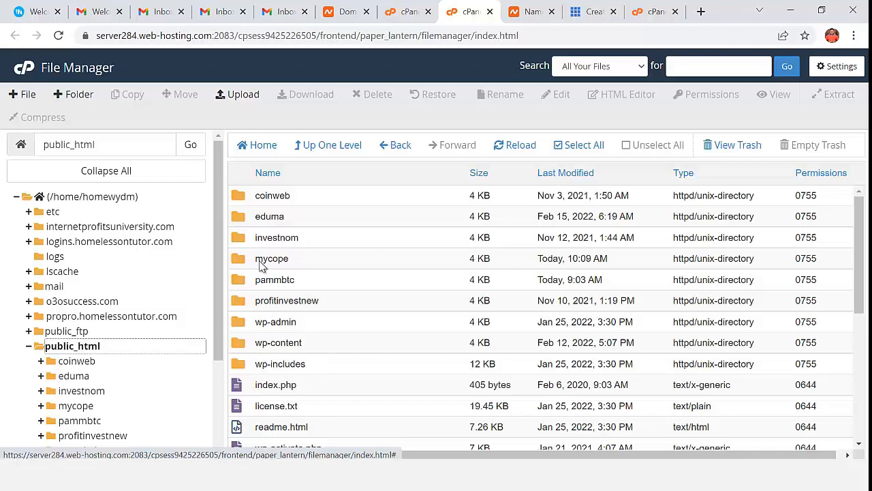
- Make a new vtusite folder in public_html, enter it, and open its File Upload page
{"action": "left_click", "coordinate": [80, 96]}
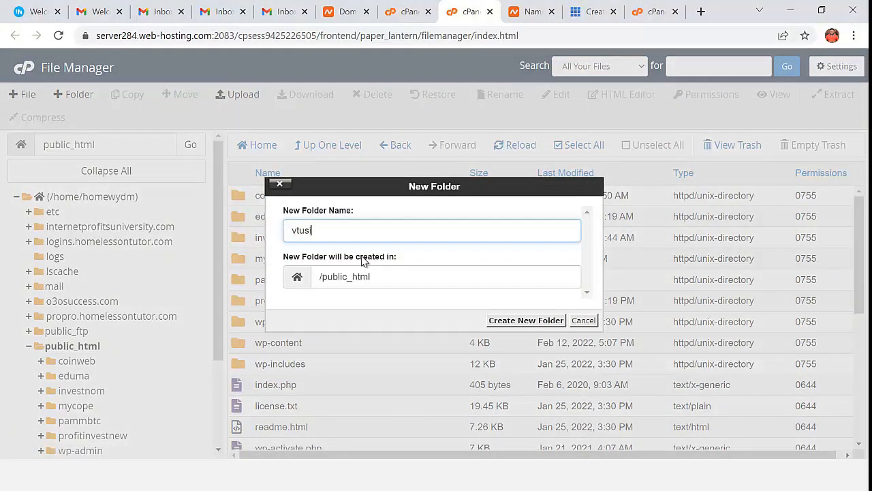
{"action": "left_click", "coordinate": [538, 320]}
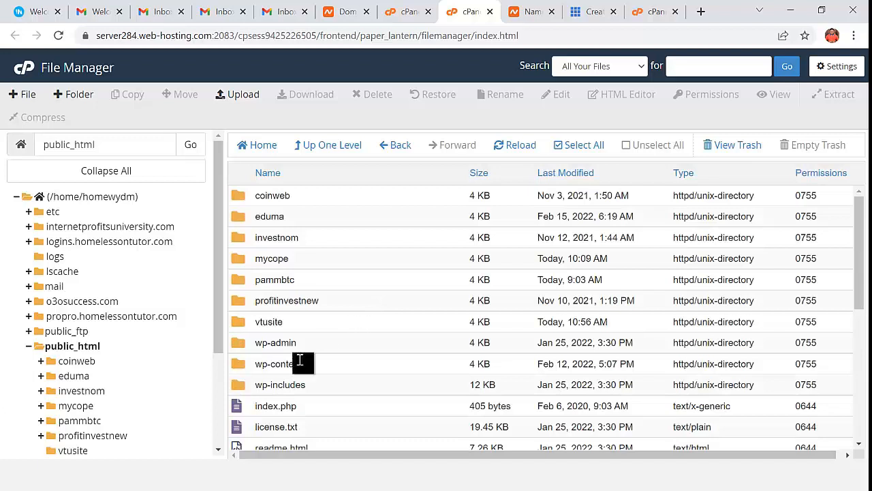
{"action": "double_click", "coordinate": [240, 326]}
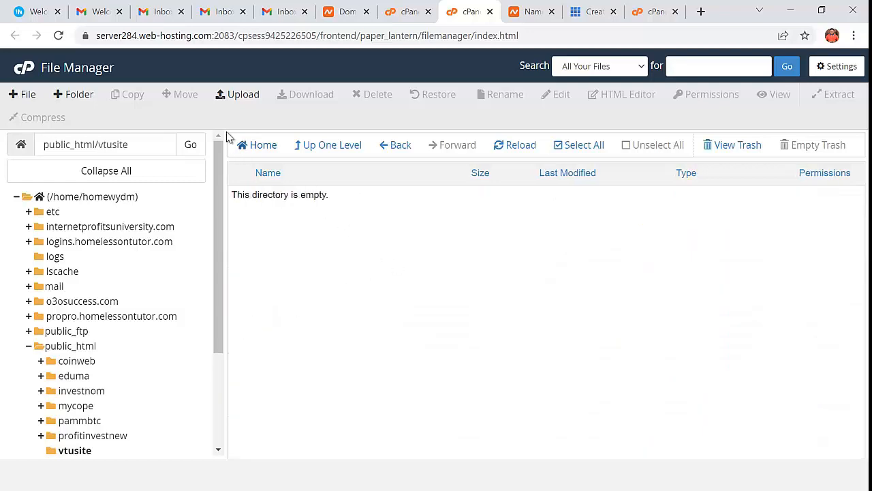
{"action": "left_click", "coordinate": [240, 95]}
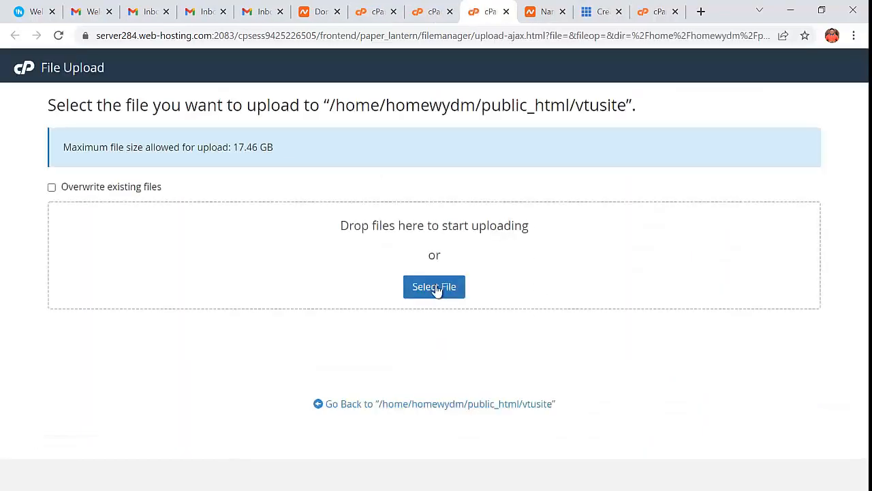
- Upload frontend.zip (37.68 MB) from LATEST VTU PORTAL into vtusite, then return to File Manager
{"action": "left_click", "coordinate": [434, 287]}
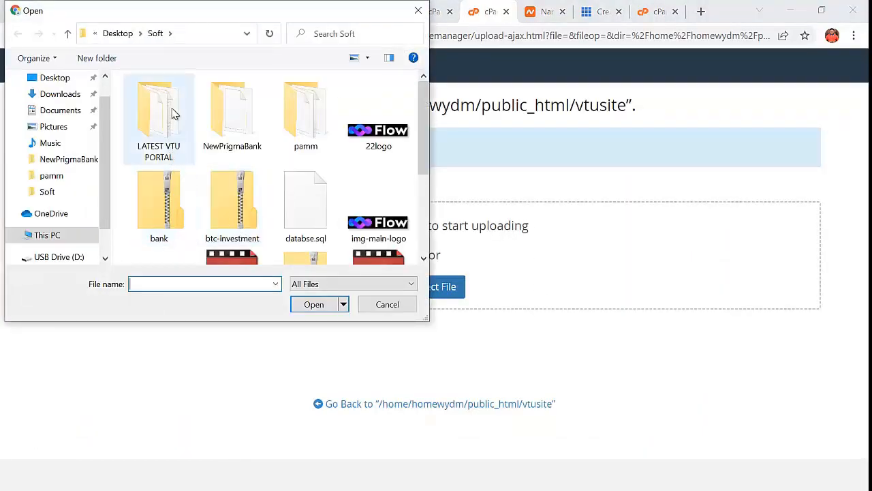
{"action": "double_click", "coordinate": [154, 138]}
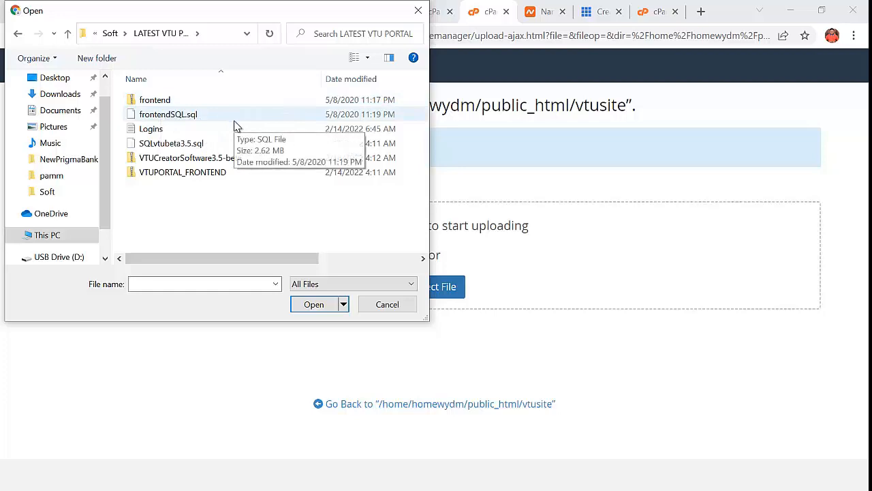
{"action": "double_click", "coordinate": [173, 103]}
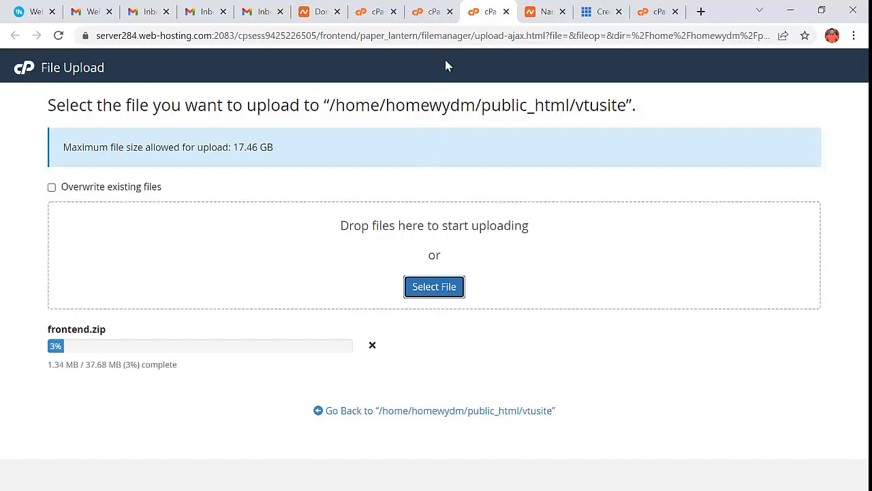
{"action": "left_click", "coordinate": [428, 21]}
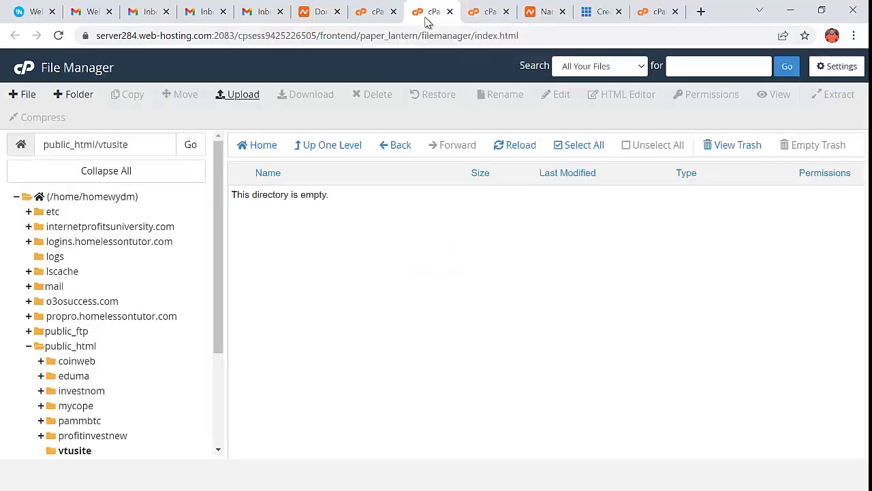
- Search 'dat' on cPanel home and create database vtudbsite in the MySQL Database Wizard
{"action": "left_click", "coordinate": [375, 20]}
{"action": "left_click_drag", "start_coordinate": [76, 102], "coordinate": [41, 107]}
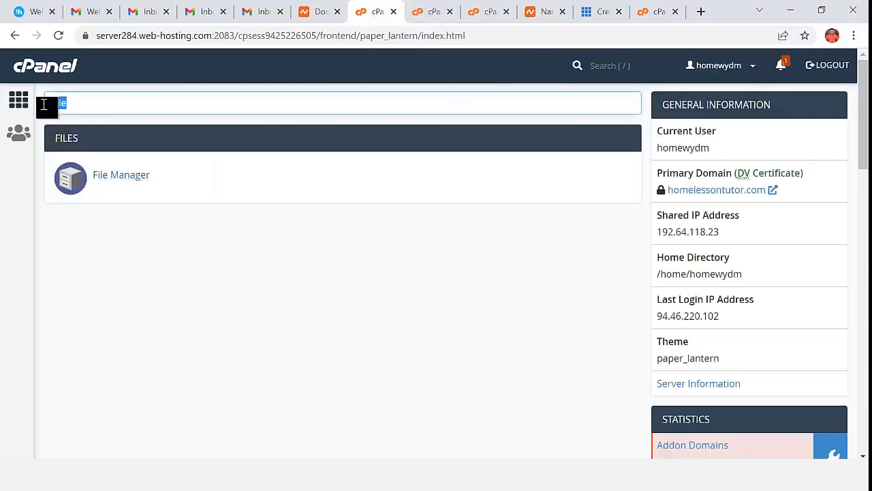
{"action": "type", "text": "dat"}
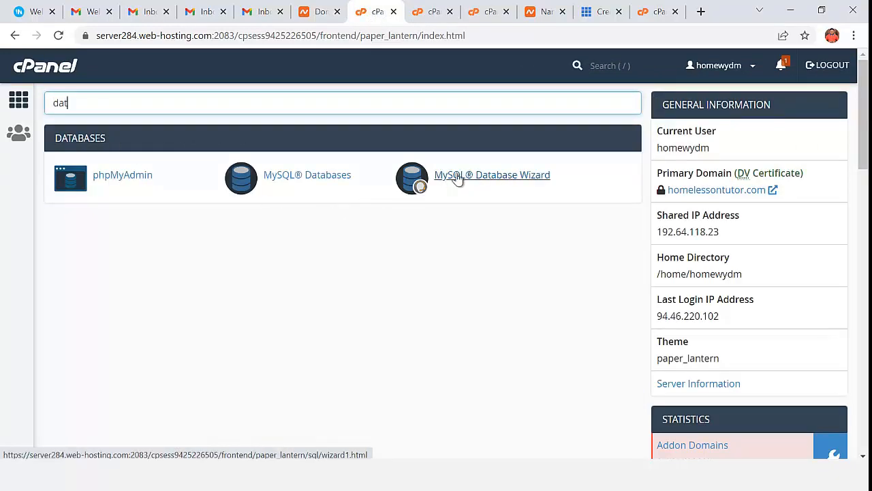
{"action": "left_click", "coordinate": [494, 178]}
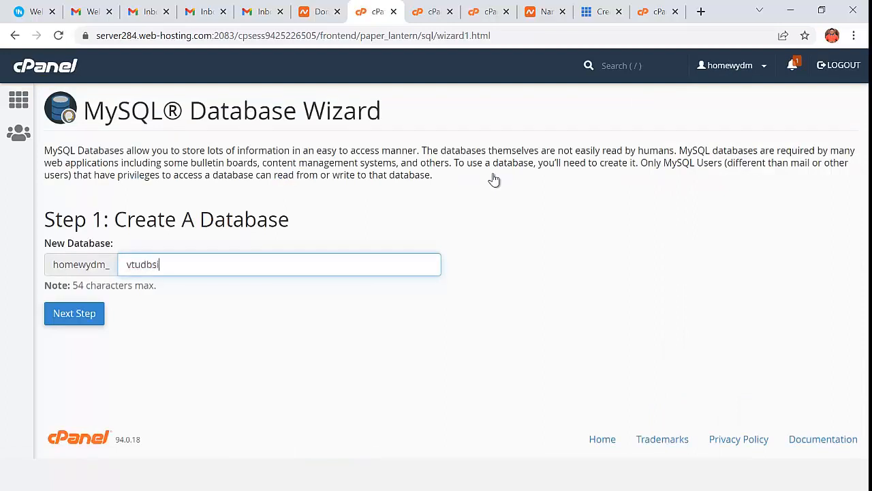
{"action": "left_click", "coordinate": [81, 315]}
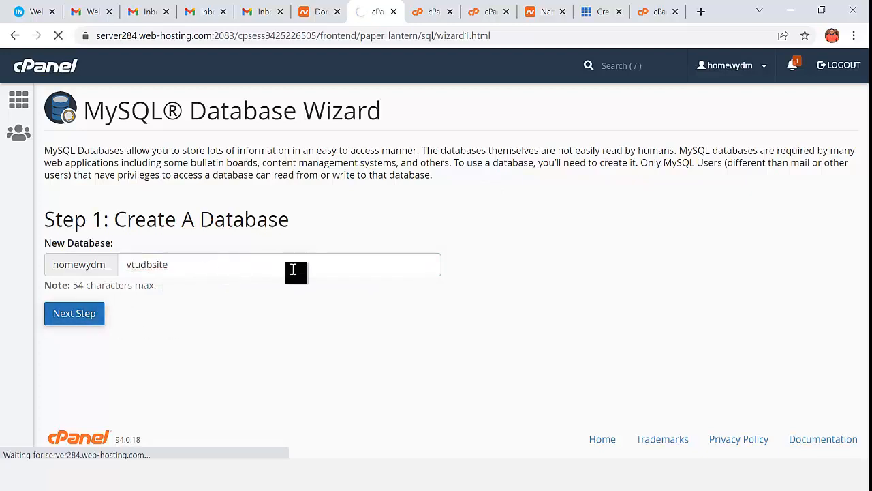
- Create MySQL user vtusiteuser with a generated password, copying the password to the clipboard
{"action": "left_click", "coordinate": [235, 240]}
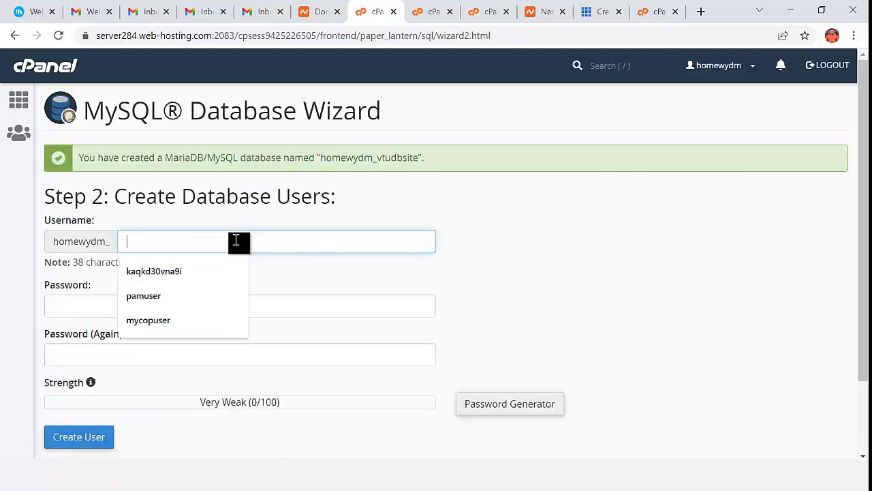
{"action": "type", "text": "vt"}
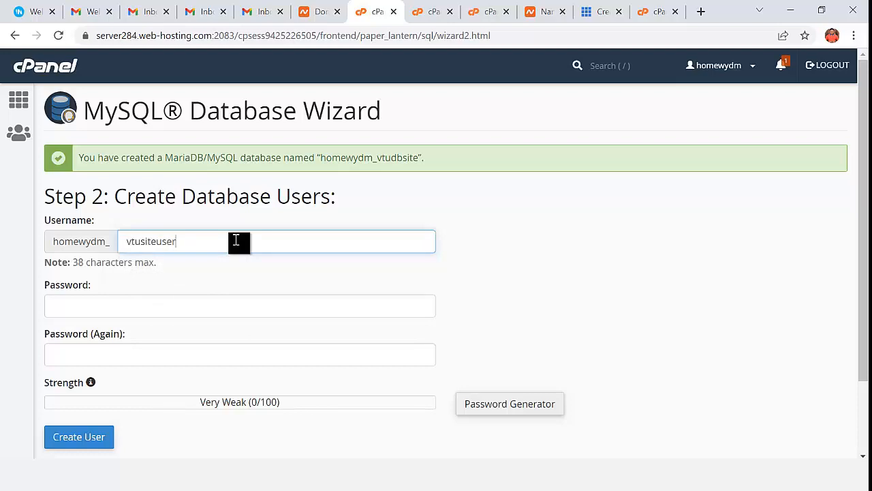
{"action": "type", "text": "usiteuser"}
{"action": "left_click", "coordinate": [529, 405]}
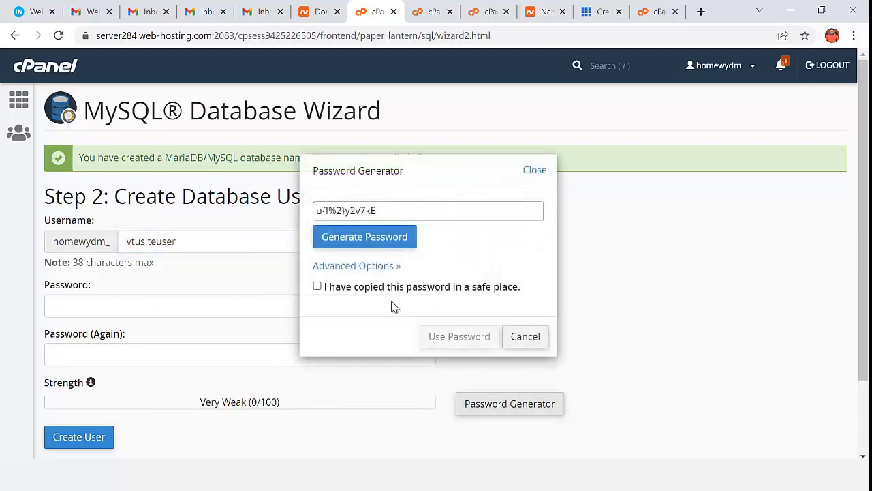
{"action": "left_click", "coordinate": [353, 239]}
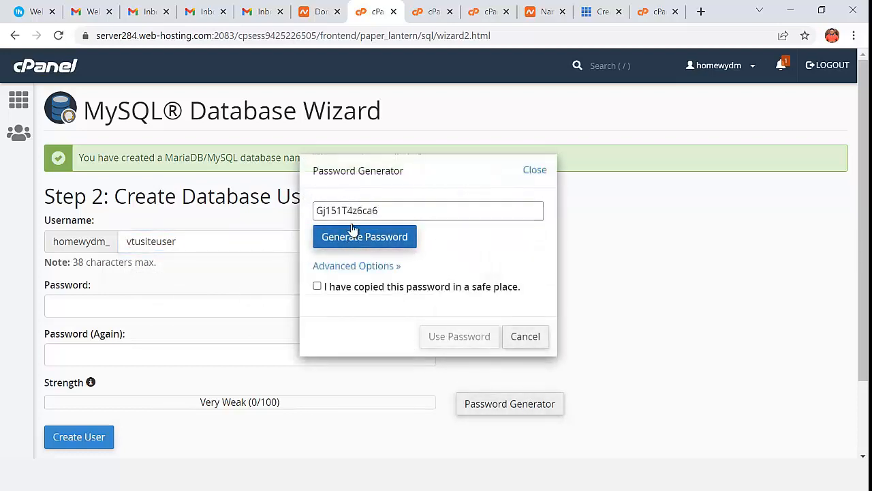
{"action": "double_click", "coordinate": [351, 211]}
{"action": "right_click", "coordinate": [352, 212]}
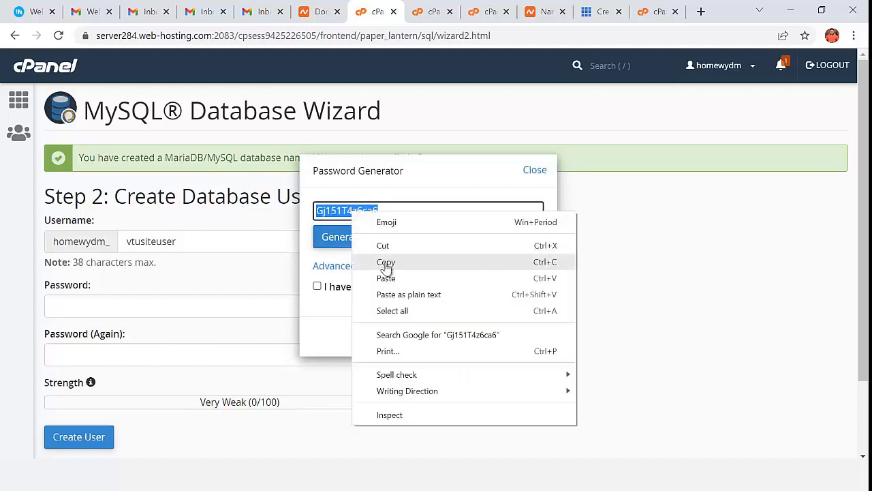
{"action": "left_click", "coordinate": [386, 262]}
{"action": "left_click", "coordinate": [317, 287]}
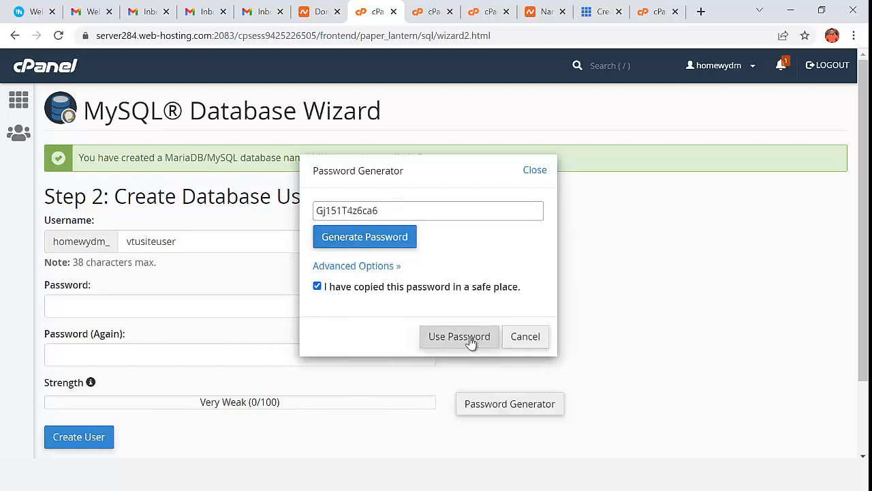
{"action": "left_click", "coordinate": [459, 337]}
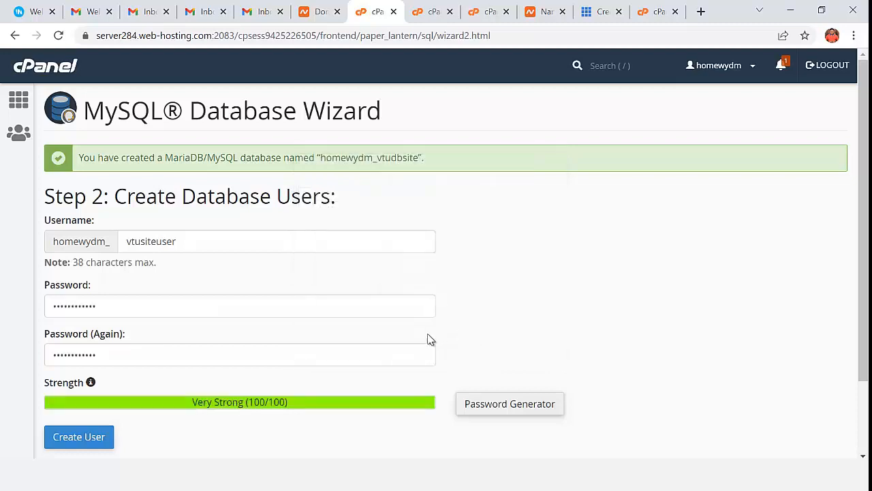
{"action": "left_click", "coordinate": [76, 438]}
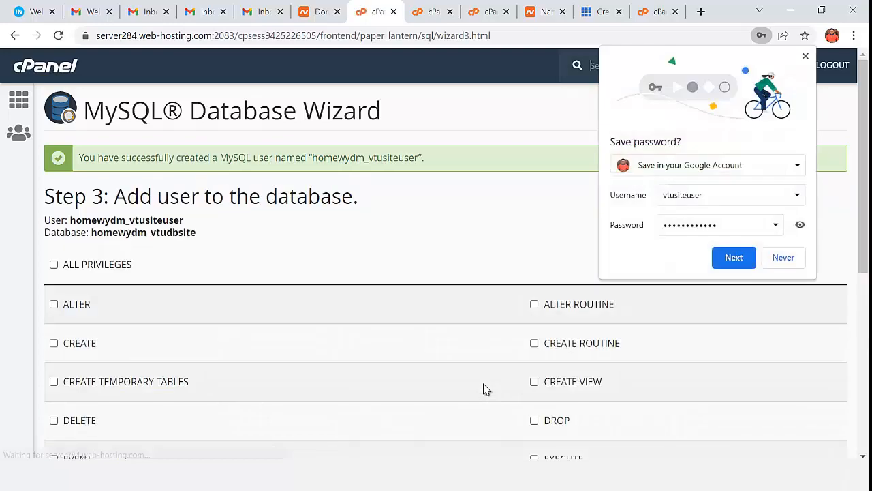
- Paste the new database password at the top of the Notepad credentials notes
{"action": "key", "text": "alt+Tab"}
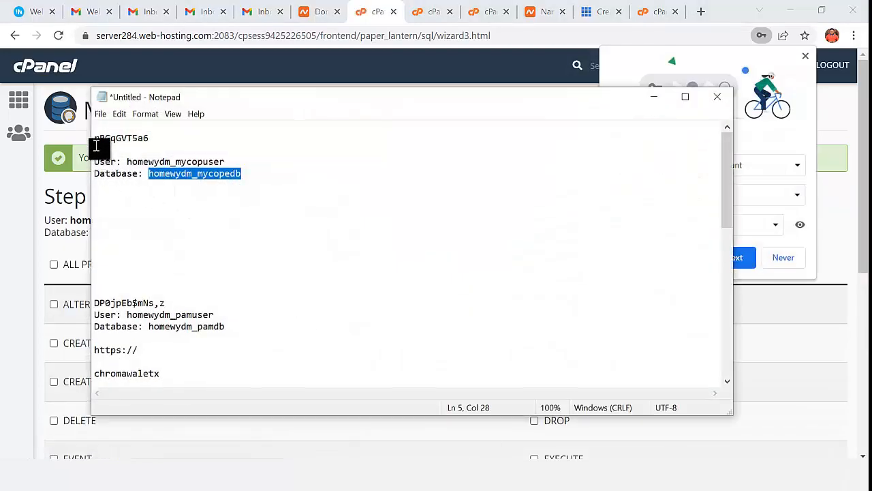
{"action": "left_click", "coordinate": [96, 142]}
{"action": "key", "text": "Return"}
{"action": "key", "text": "Return"}
{"action": "key", "text": "Return"}
{"action": "key", "text": "Return"}
{"action": "key", "text": "Return"}
{"action": "key", "text": "Return"}
{"action": "key", "text": "Return"}
{"action": "key", "text": "Return"}
{"action": "key", "text": "Return"}
{"action": "key", "text": "Return"}
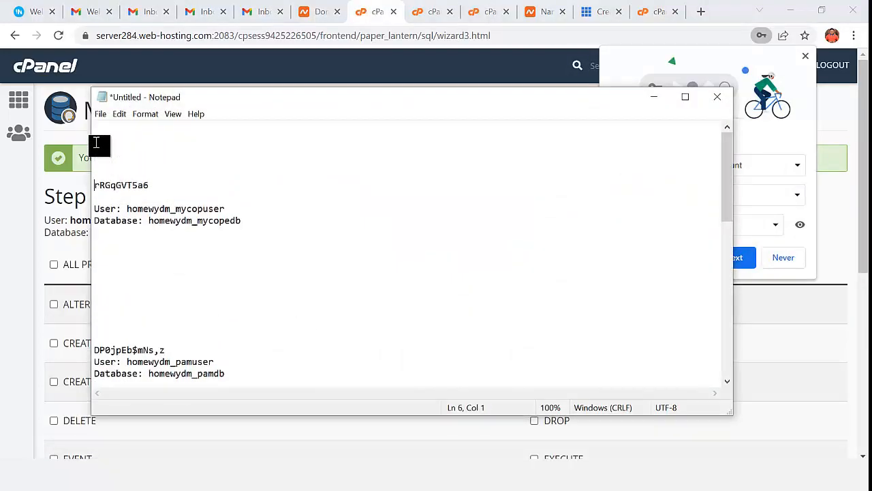
{"action": "left_click", "coordinate": [106, 141]}
{"action": "key", "text": "ctrl+v"}
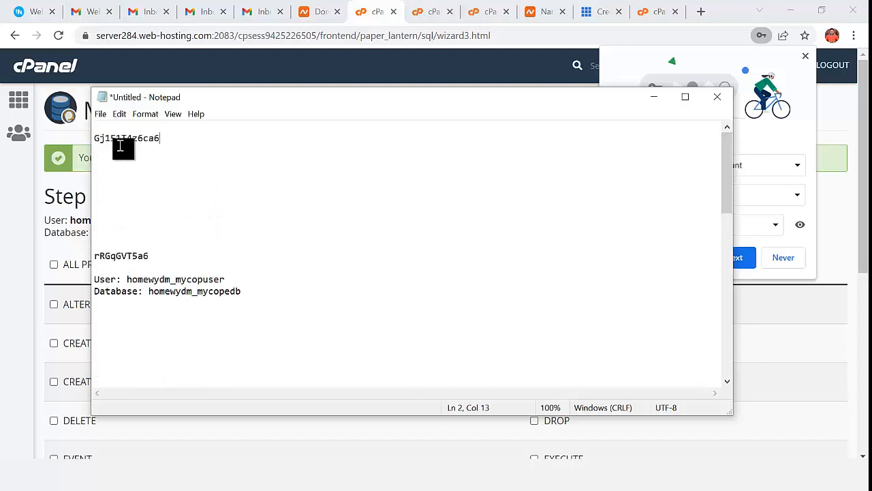
{"action": "left_click", "coordinate": [650, 100]}
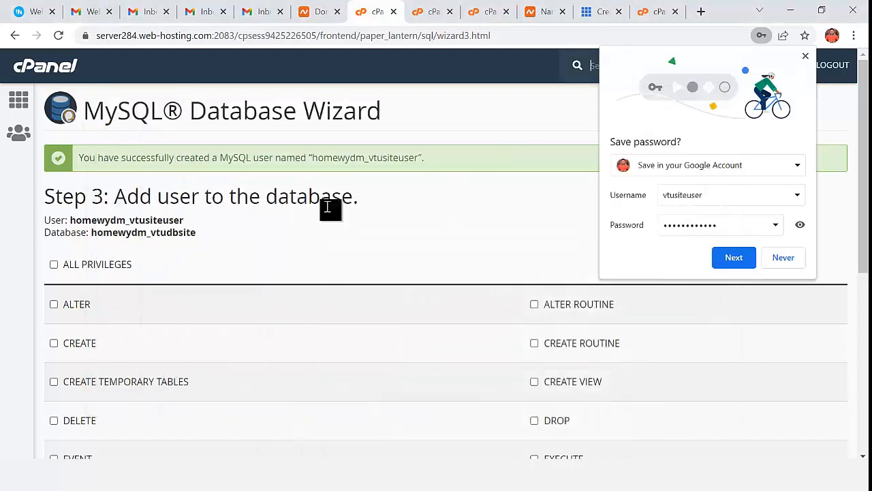
- Copy the user and database names, then grant vtusiteuser ALL PRIVILEGES on vtudbsite
{"action": "left_click_drag", "start_coordinate": [45, 220], "coordinate": [197, 234]}
{"action": "right_click", "coordinate": [169, 234]}
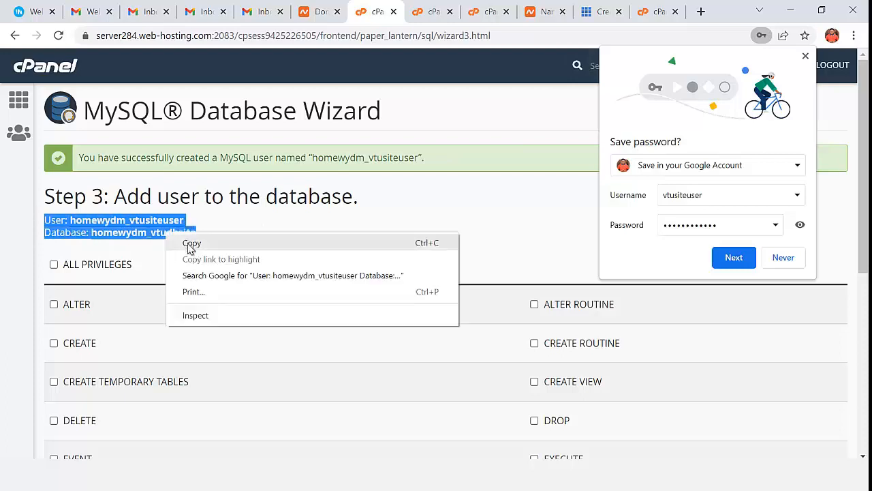
{"action": "left_click", "coordinate": [192, 243]}
{"action": "left_click", "coordinate": [54, 264]}
{"action": "scroll", "coordinate": [57, 273], "scroll_direction": "down", "scroll_amount": 5}
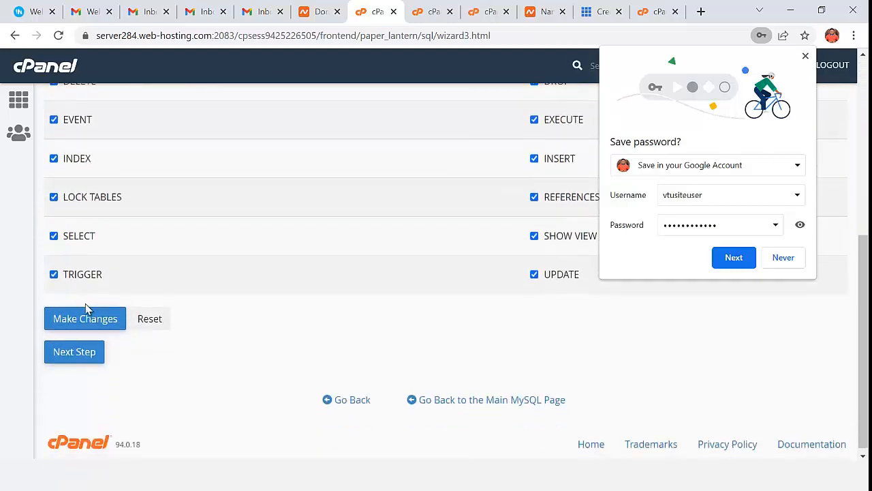
{"action": "left_click", "coordinate": [85, 357]}
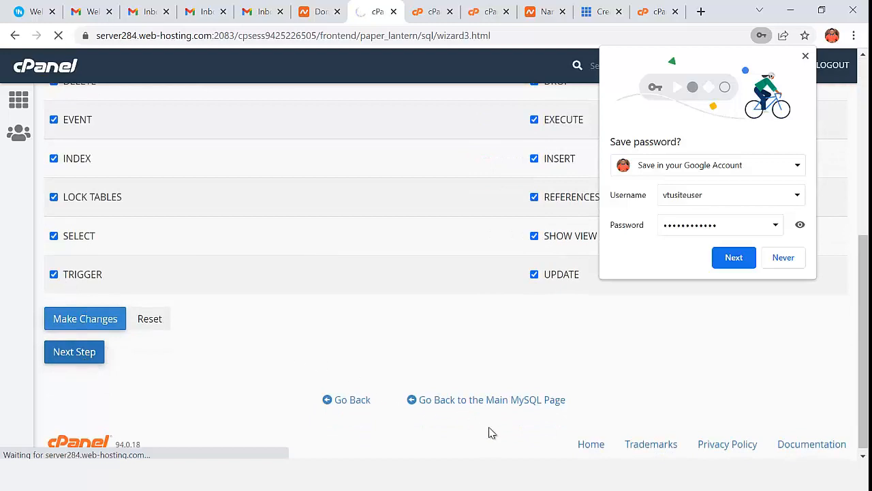
- Paste the user and database names into the notes and return to cPanel home
{"action": "key", "text": "alt+Tab"}
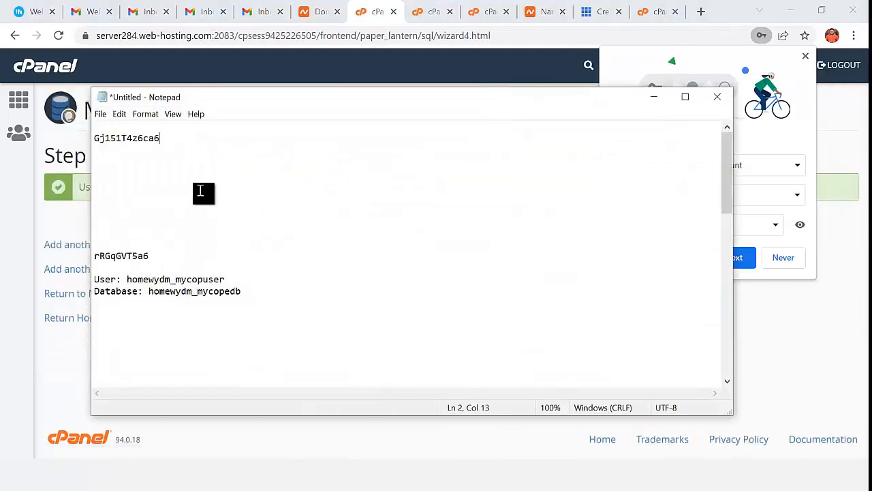
{"action": "key", "text": "Return"}
{"action": "key", "text": "Return"}
{"action": "key", "text": "ctrl+v"}
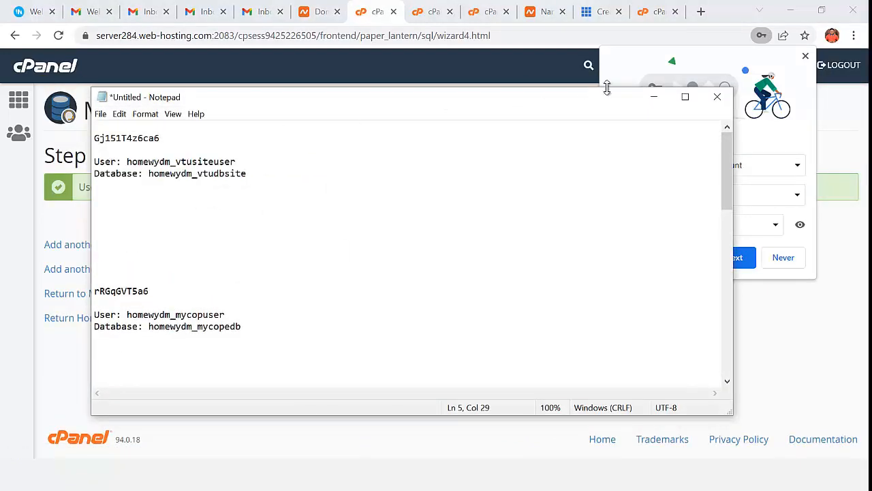
{"action": "left_click", "coordinate": [655, 97]}
{"action": "left_click", "coordinate": [805, 57]}
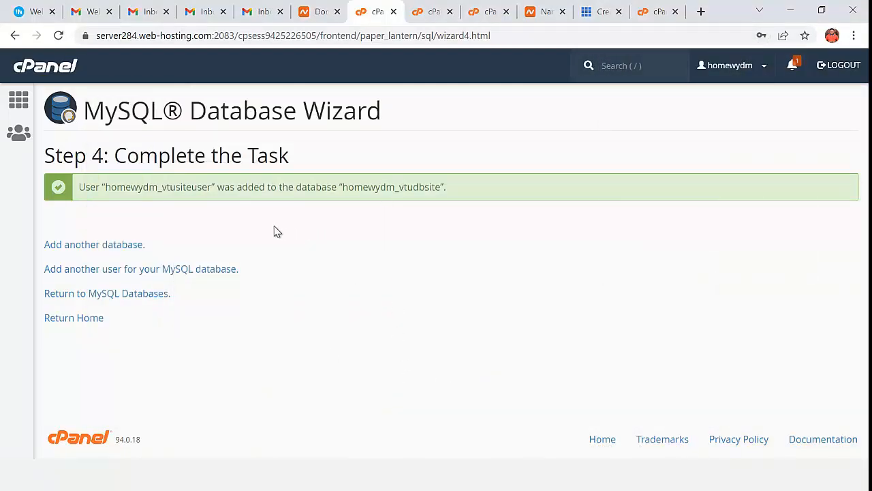
{"action": "left_click", "coordinate": [19, 100]}
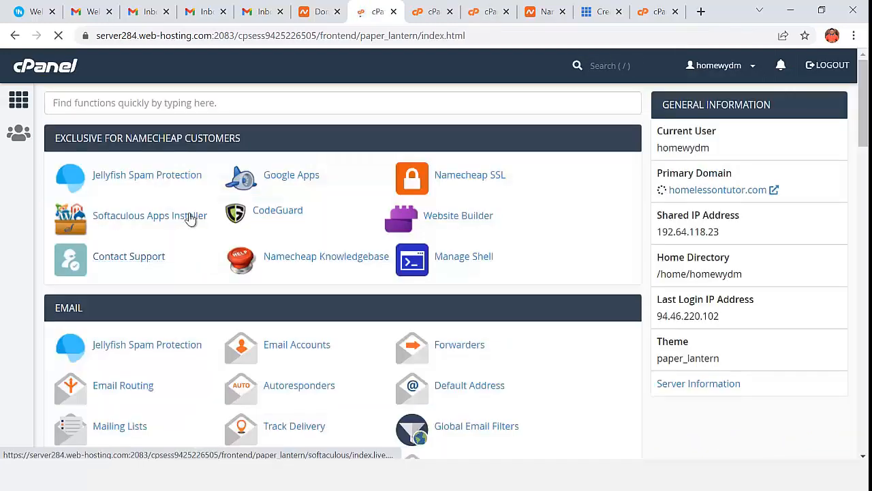
- Search 'php', launch phpMyAdmin, and select the empty homewydm_vtudbsite database
{"action": "left_click", "coordinate": [151, 100]}
{"action": "type", "text": "php"}
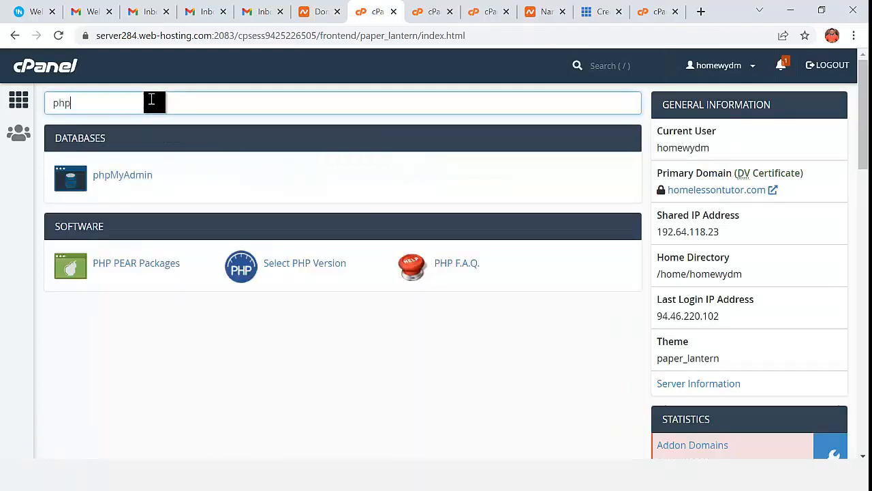
{"action": "left_click", "coordinate": [134, 179]}
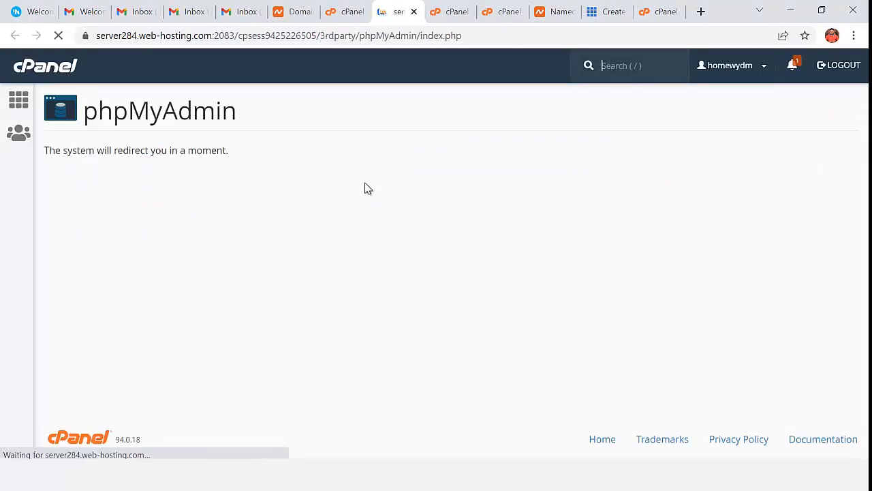
{"action": "scroll", "coordinate": [364, 188], "scroll_direction": "down", "scroll_amount": 1}
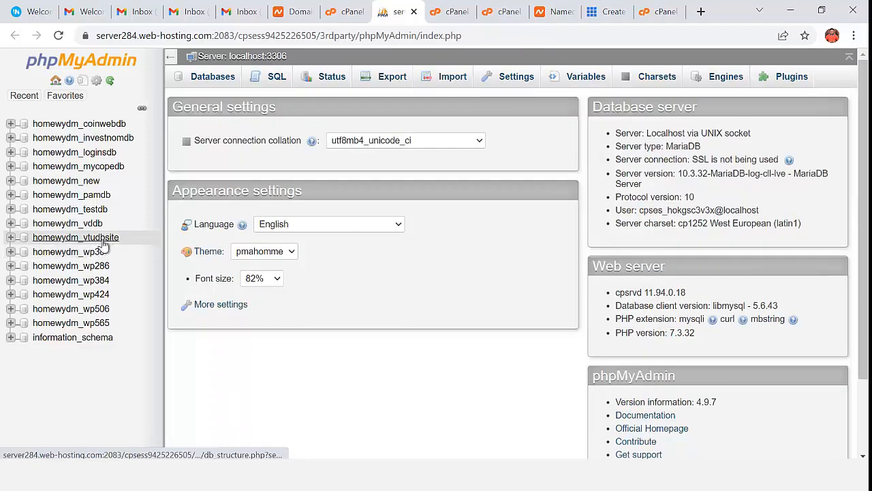
{"action": "left_click", "coordinate": [102, 239]}
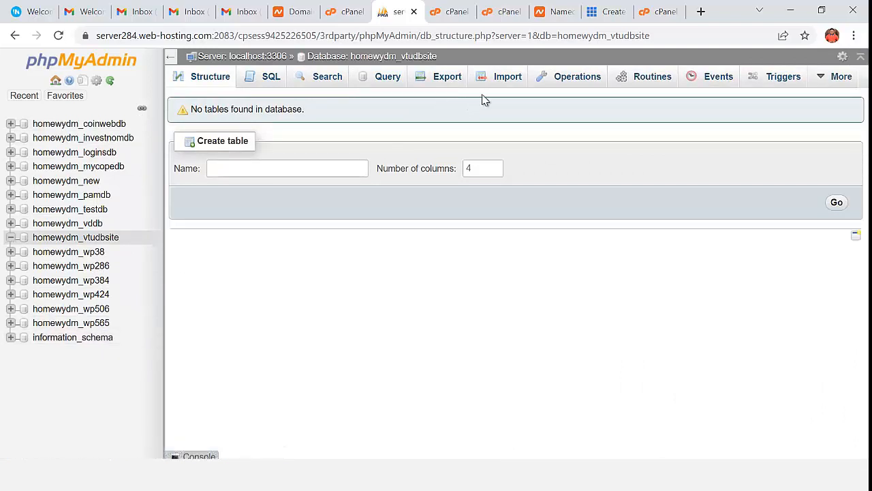
- Import frontendSQL.sql into homewydm_vtudbsite as SQL from the Import page
{"action": "left_click", "coordinate": [109, 238]}
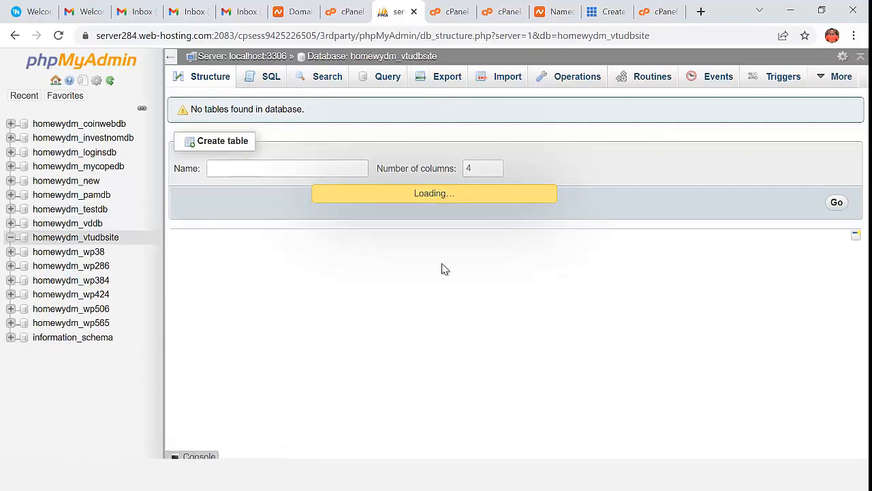
{"action": "left_click", "coordinate": [511, 83]}
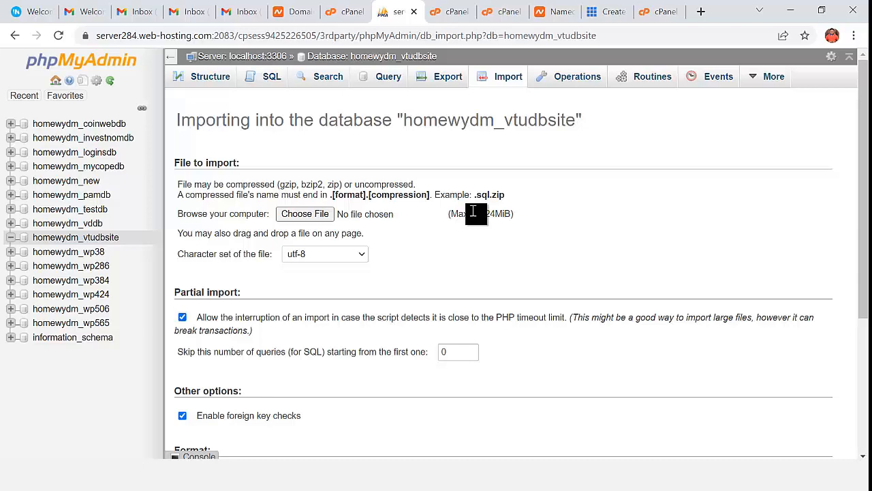
{"action": "left_click", "coordinate": [307, 219]}
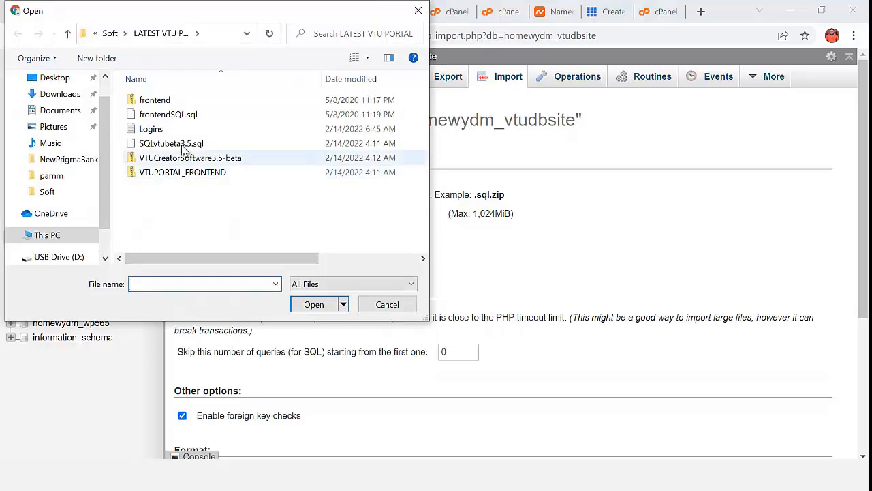
{"action": "left_click", "coordinate": [178, 117]}
{"action": "double_click", "coordinate": [178, 117]}
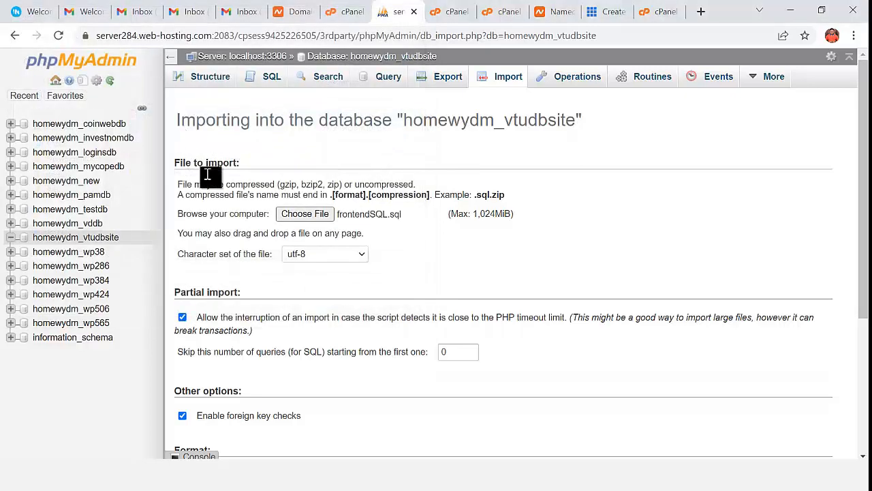
{"action": "scroll", "coordinate": [497, 390], "scroll_direction": "down", "scroll_amount": 3}
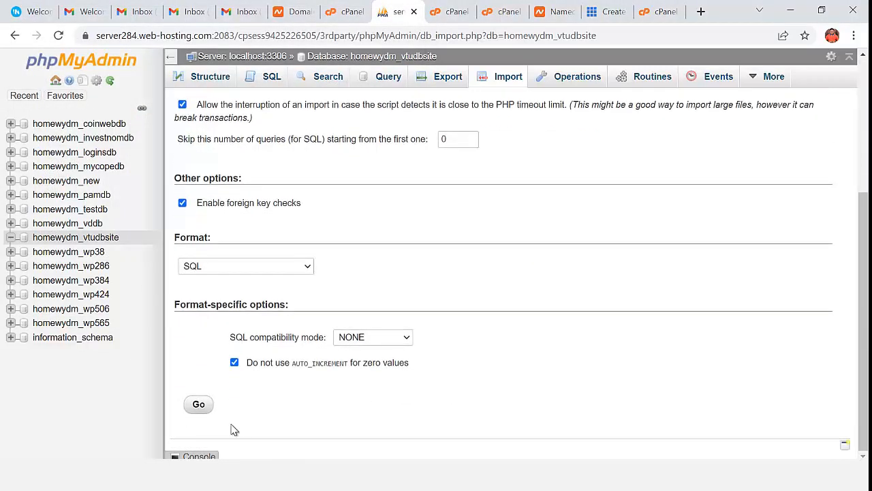
{"action": "left_click", "coordinate": [198, 404]}
- Open mega.nz in a new tab, create a folder named vtu, and open it
{"action": "left_click", "coordinate": [701, 12]}
{"action": "left_click", "coordinate": [605, 38]}
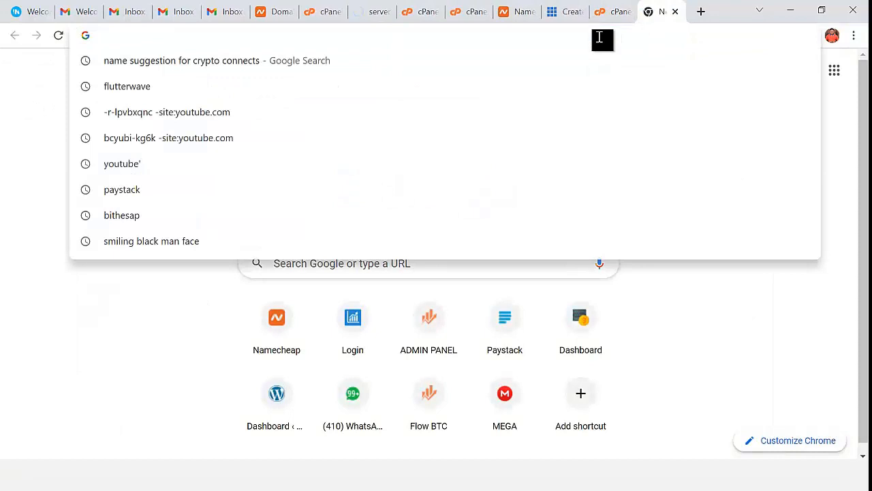
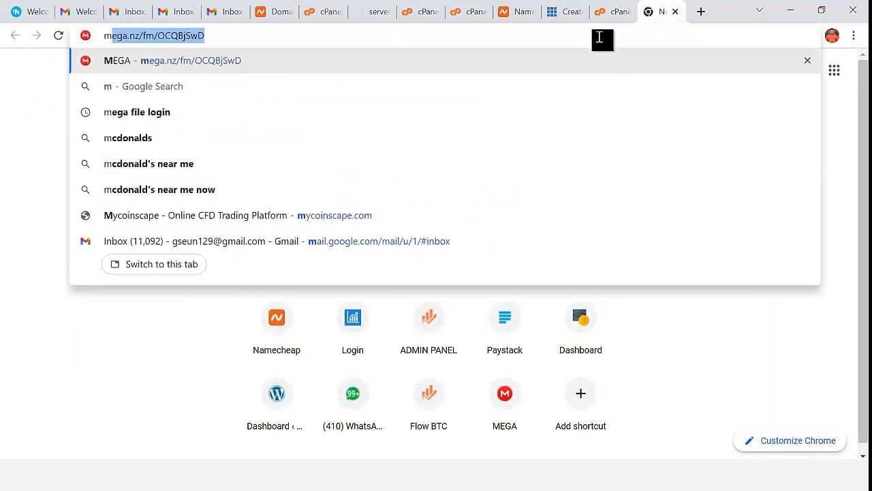
{"action": "key", "text": "Return"}
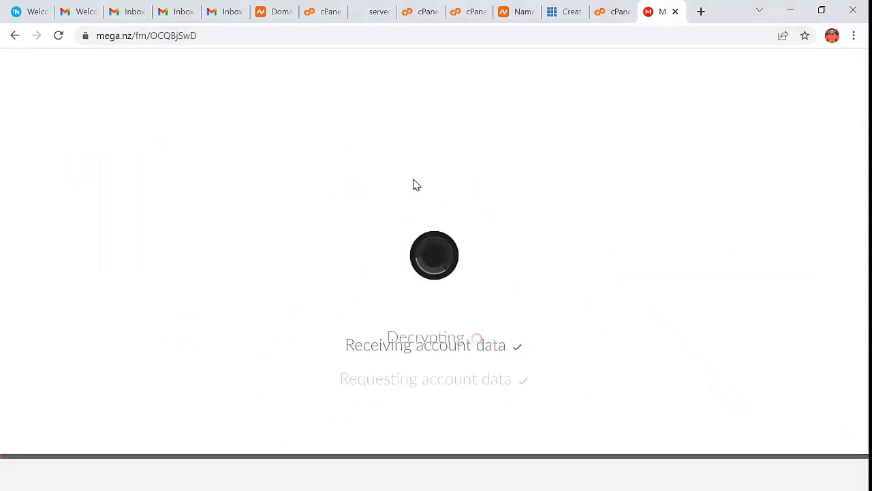
{"action": "left_click", "coordinate": [757, 103]}
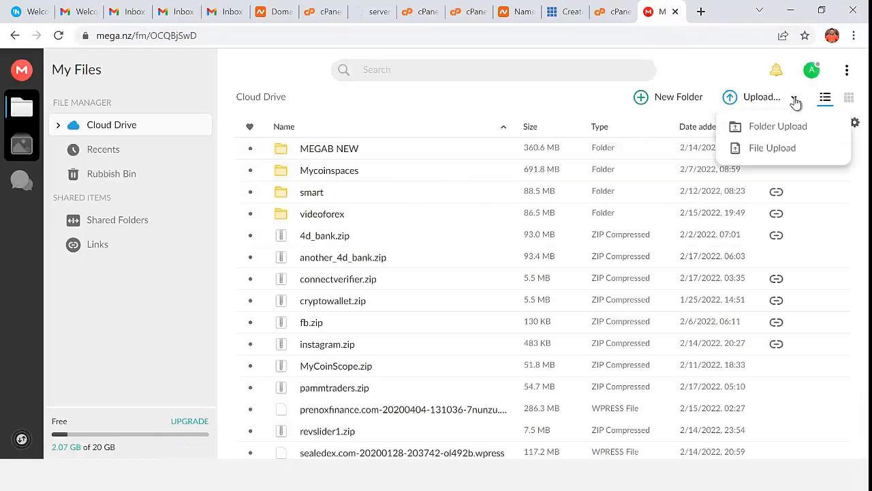
{"action": "left_click", "coordinate": [689, 98]}
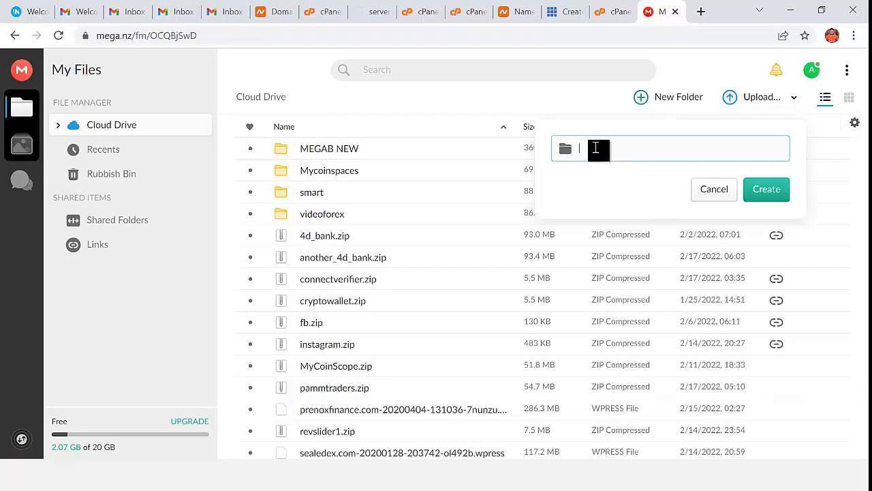
{"action": "type", "text": "vtu"}
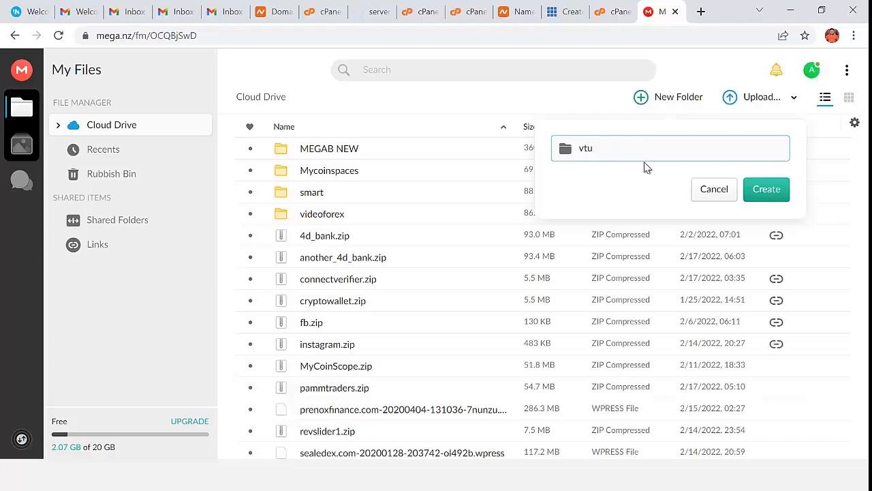
{"action": "left_click", "coordinate": [756, 193]}
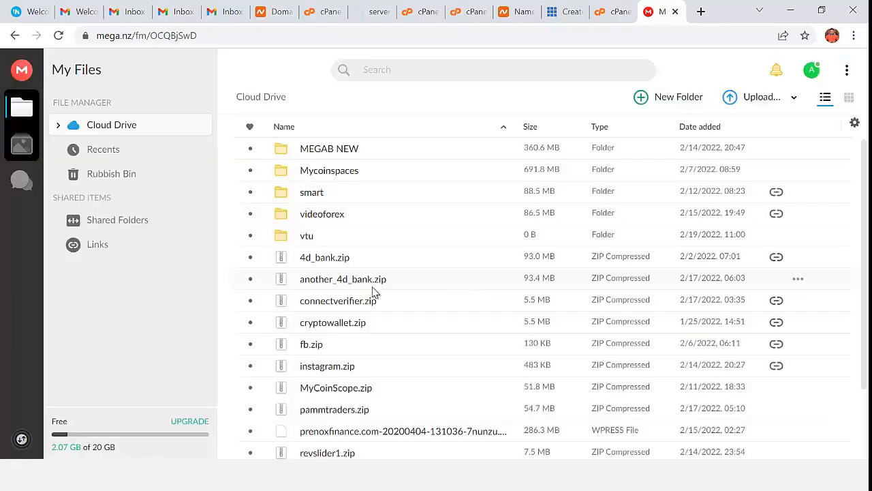
{"action": "left_click", "coordinate": [282, 239]}
{"action": "double_click", "coordinate": [281, 239]}
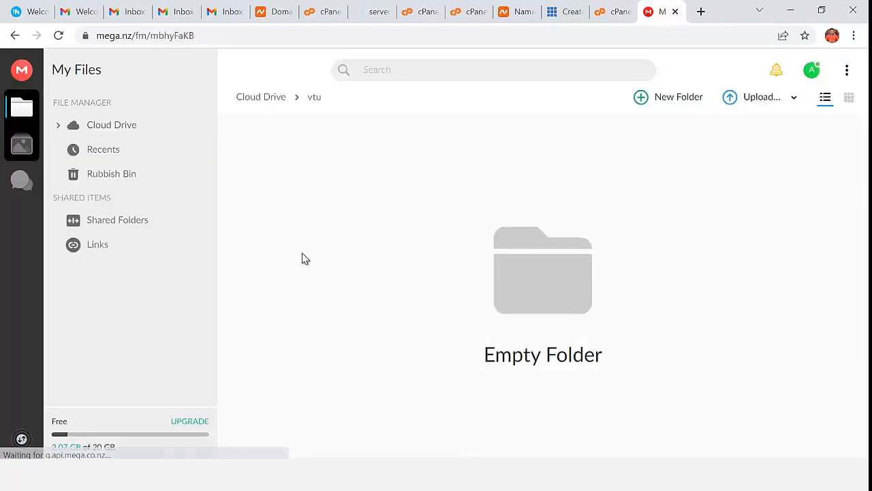
- Upload frontend.zip and frontendSQL.sql into the MEGA vtu folder, then go back to phpMyAdmin
{"action": "left_click", "coordinate": [760, 99]}
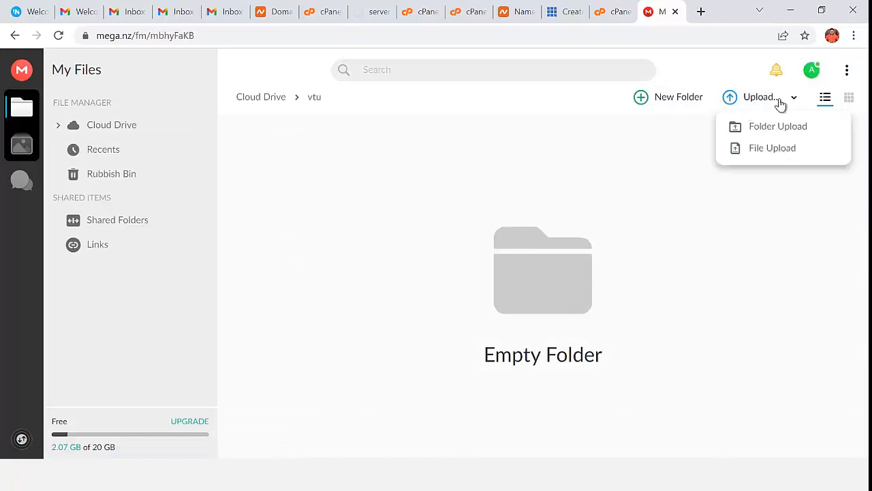
{"action": "left_click", "coordinate": [785, 155]}
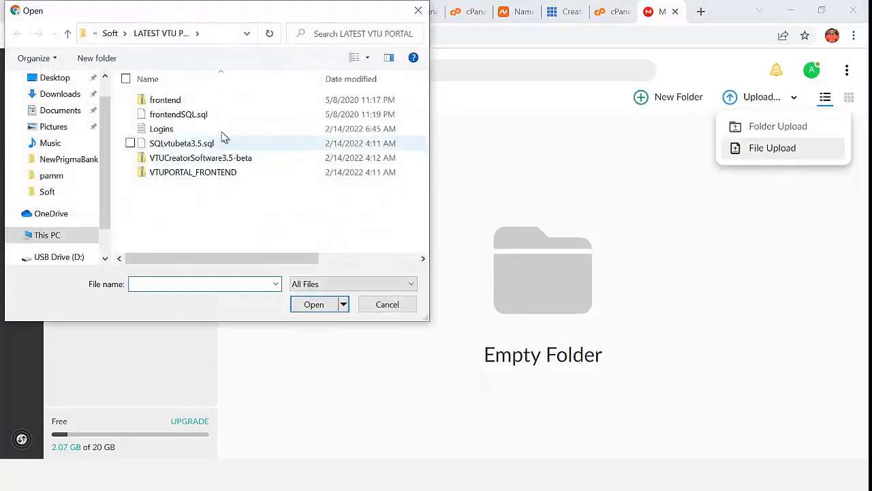
{"action": "left_click", "coordinate": [163, 103]}
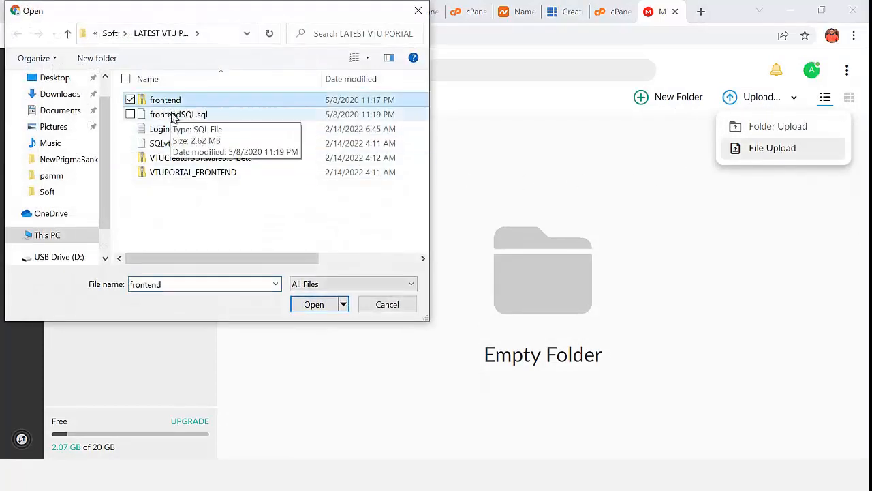
{"action": "left_click", "coordinate": [172, 115], "text": "ctrl"}
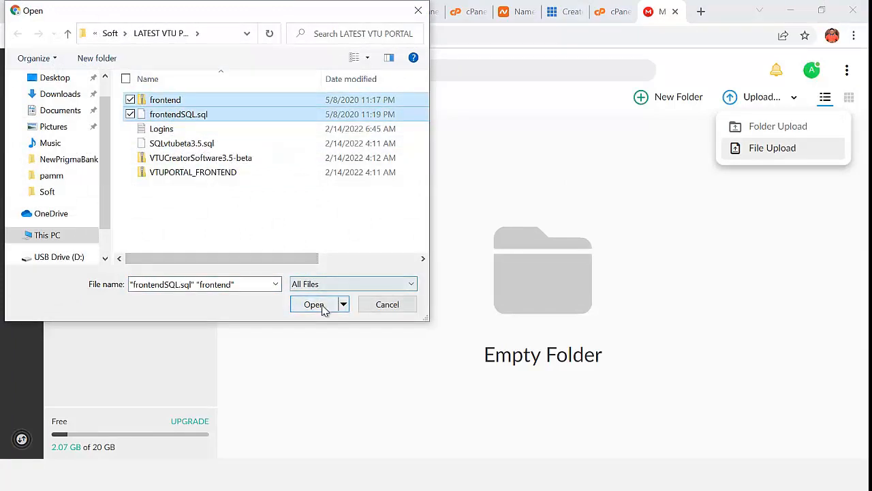
{"action": "left_click", "coordinate": [312, 304]}
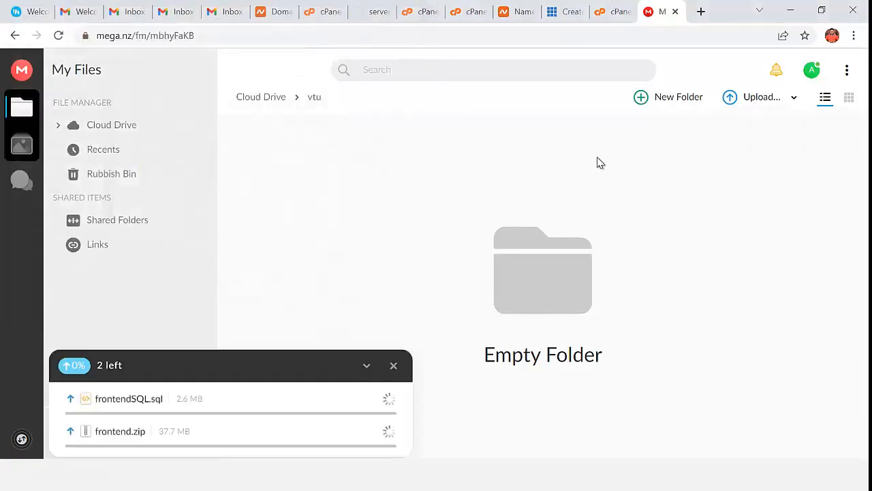
{"action": "left_click", "coordinate": [377, 15]}
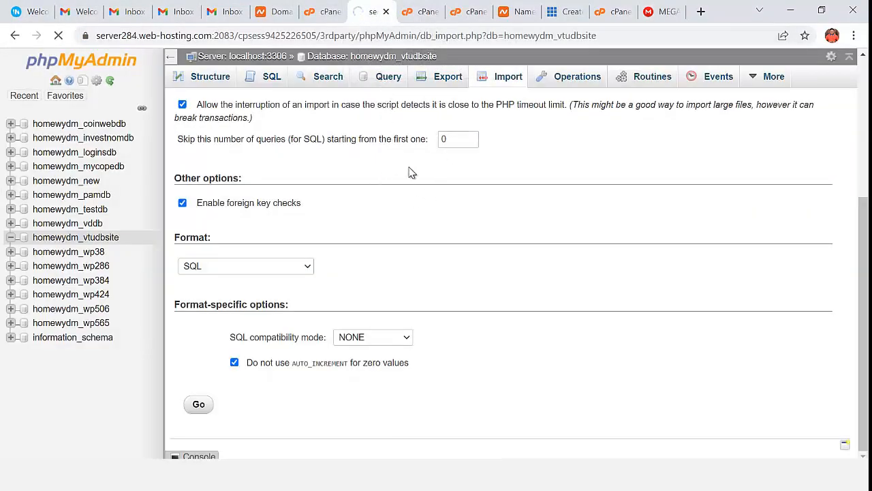
- Check the SQL import result and wait for frontend.zip to reach 100%, then close the upload tab
{"action": "left_click", "coordinate": [429, 14]}
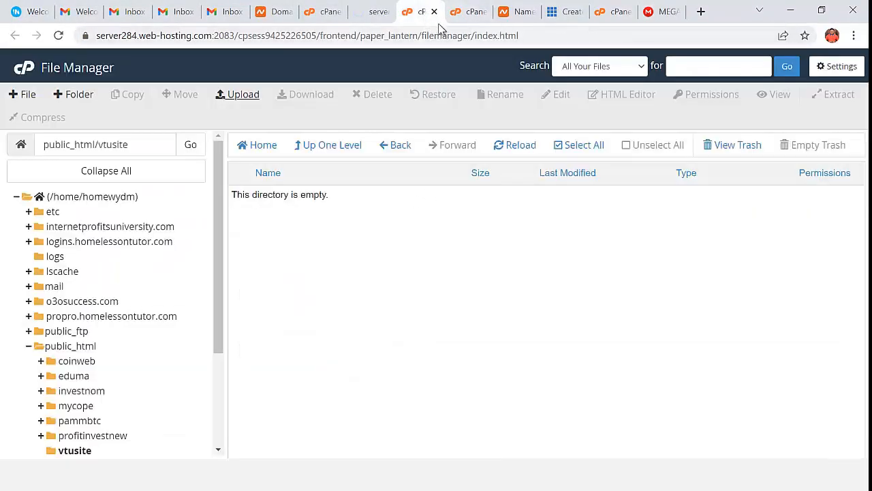
{"action": "left_click", "coordinate": [469, 13]}
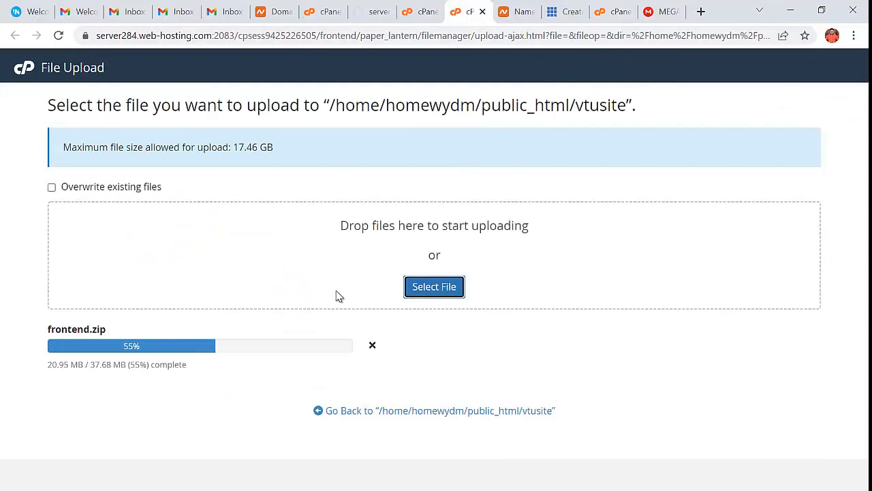
{"action": "left_click", "coordinate": [371, 12]}
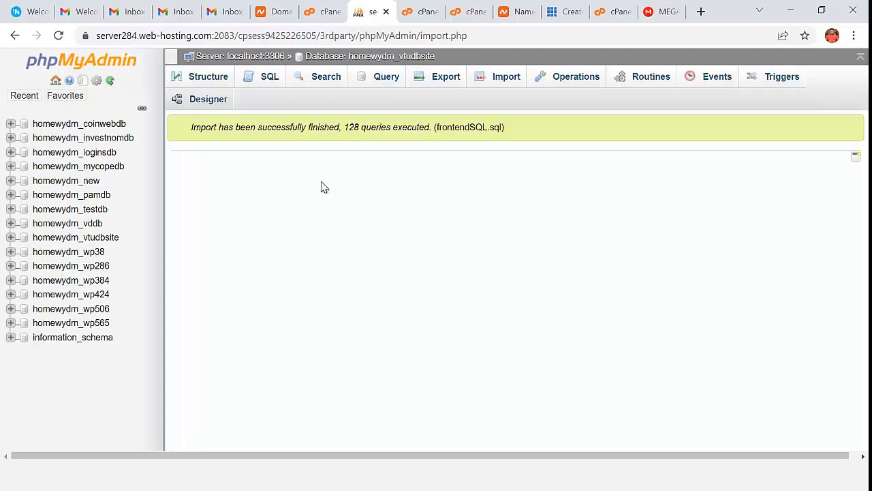
{"action": "left_click", "coordinate": [427, 15]}
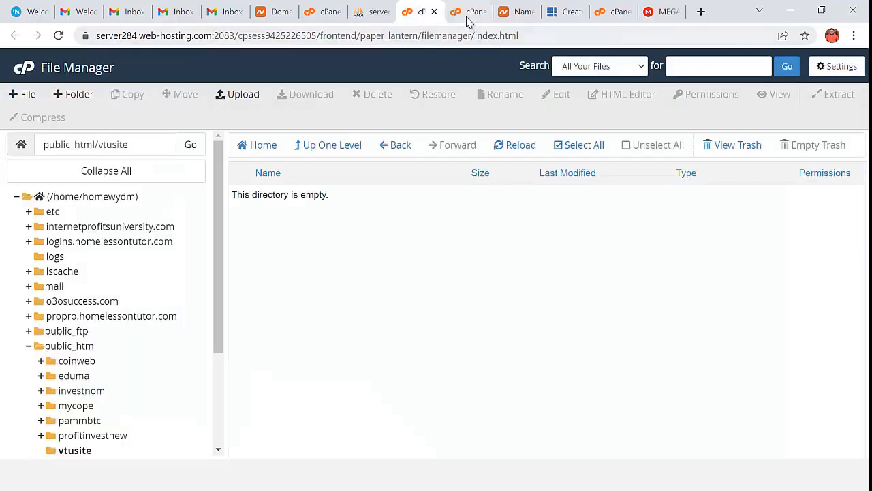
{"action": "left_click", "coordinate": [468, 16]}
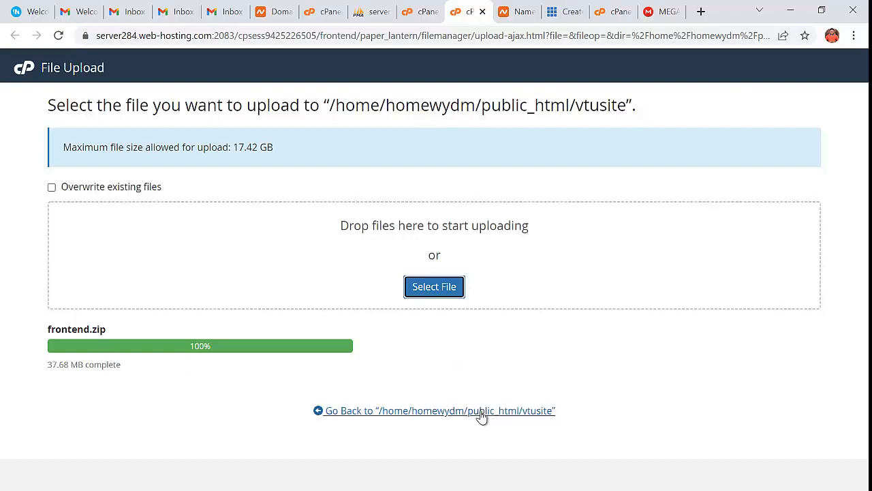
{"action": "key", "text": "ctrl+w"}
{"action": "left_click", "coordinate": [446, 13]}
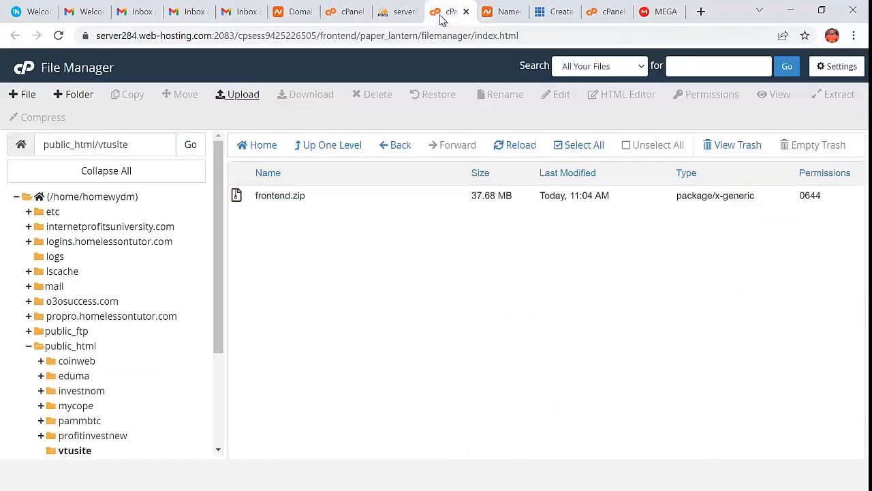
- Extract frontend.zip into public_html/vtusite and open the resulting frontend folder of WordPress files
{"action": "right_click", "coordinate": [301, 196]}
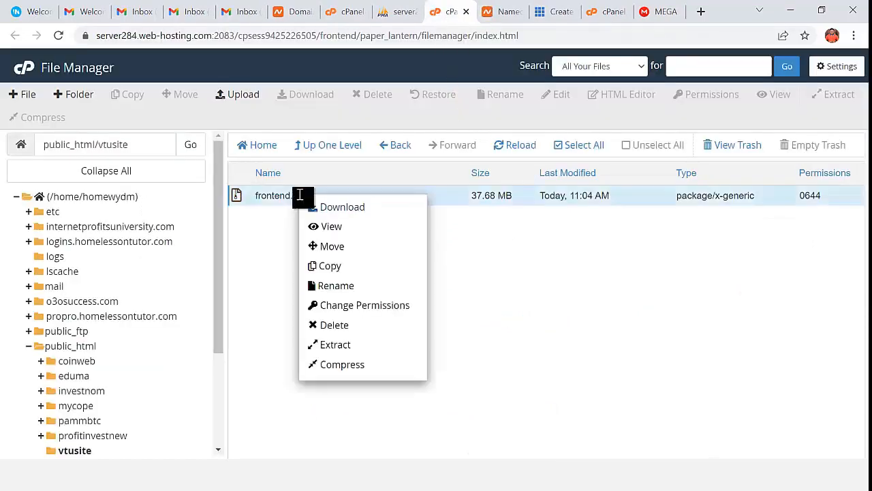
{"action": "left_click", "coordinate": [345, 345]}
{"action": "left_click", "coordinate": [532, 325]}
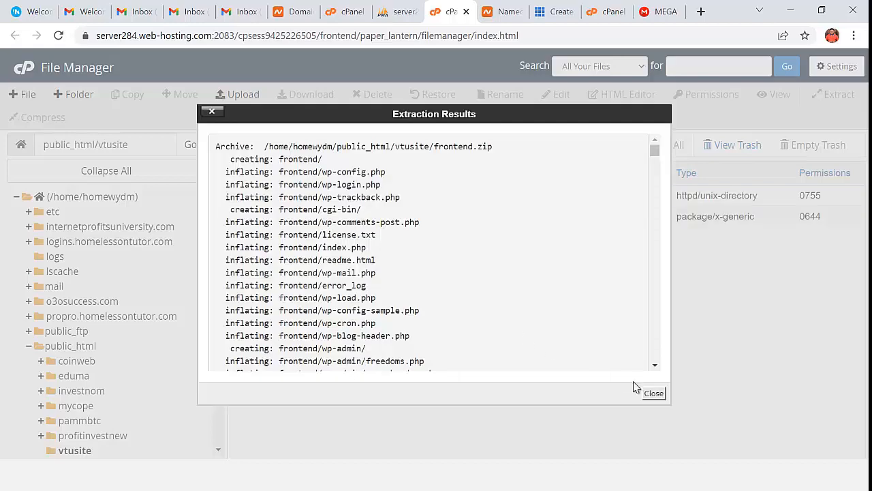
{"action": "left_click", "coordinate": [653, 393]}
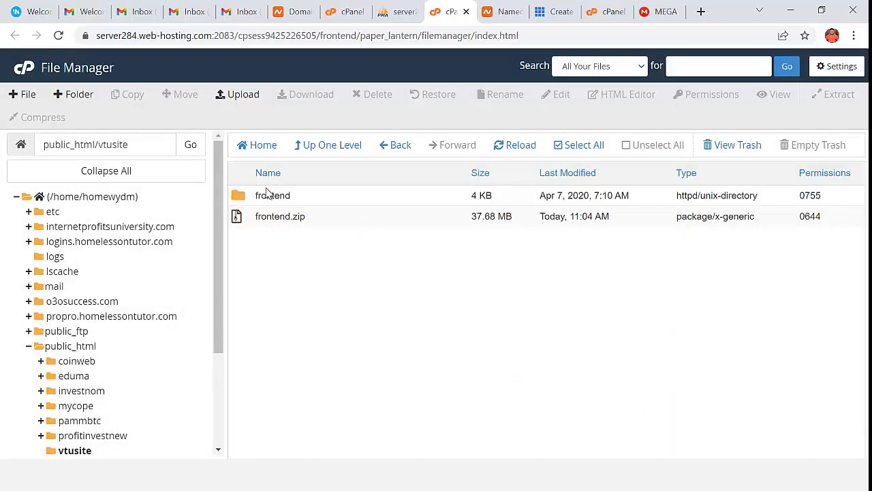
{"action": "double_click", "coordinate": [269, 195]}
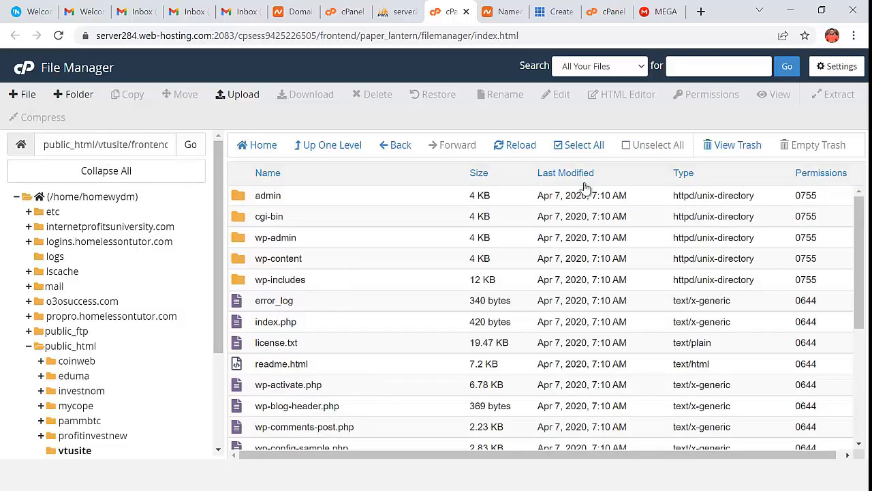
- Move every file and folder in frontend up to /public_html/vtusite/ and open vtusite
{"action": "left_click", "coordinate": [593, 148]}
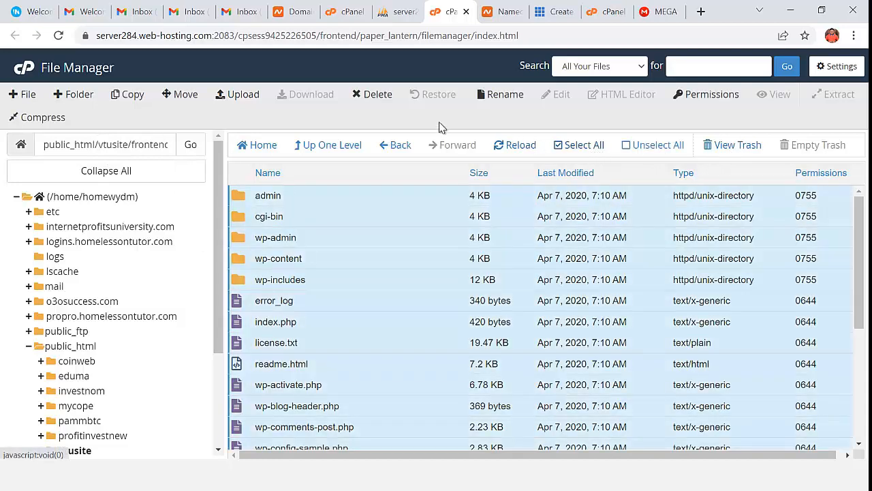
{"action": "left_click", "coordinate": [182, 94]}
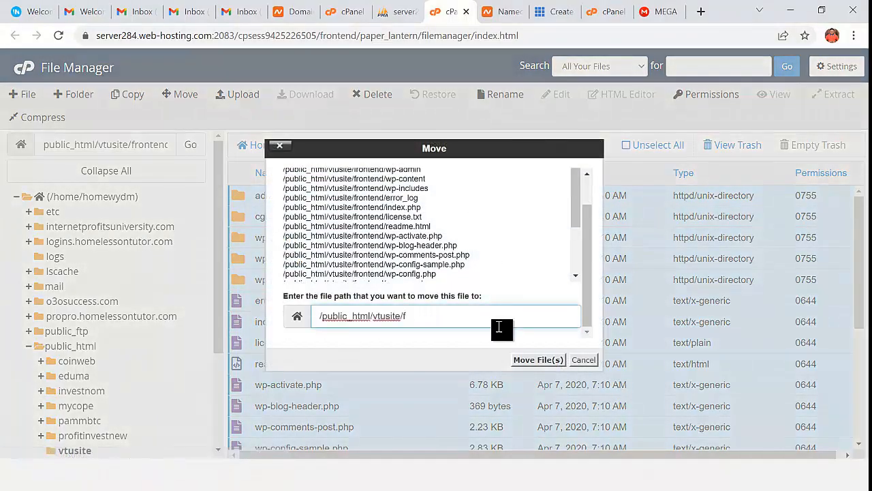
{"action": "left_click", "coordinate": [549, 362]}
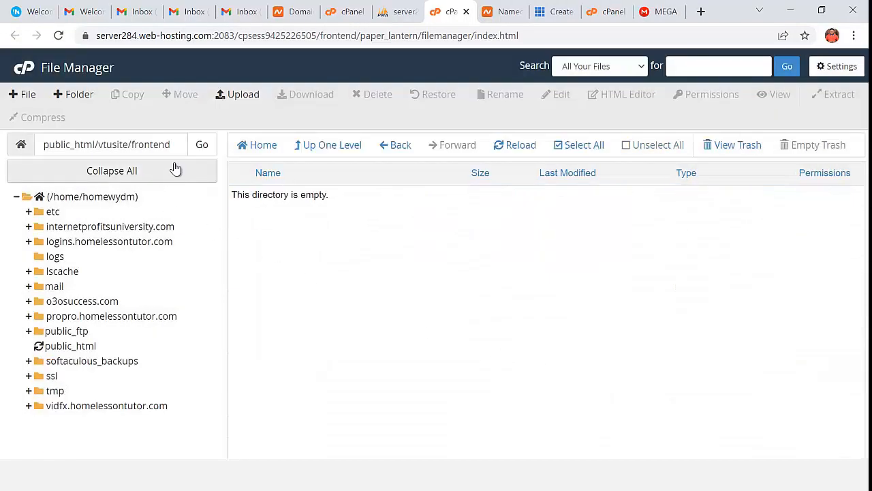
{"action": "left_click", "coordinate": [174, 149]}
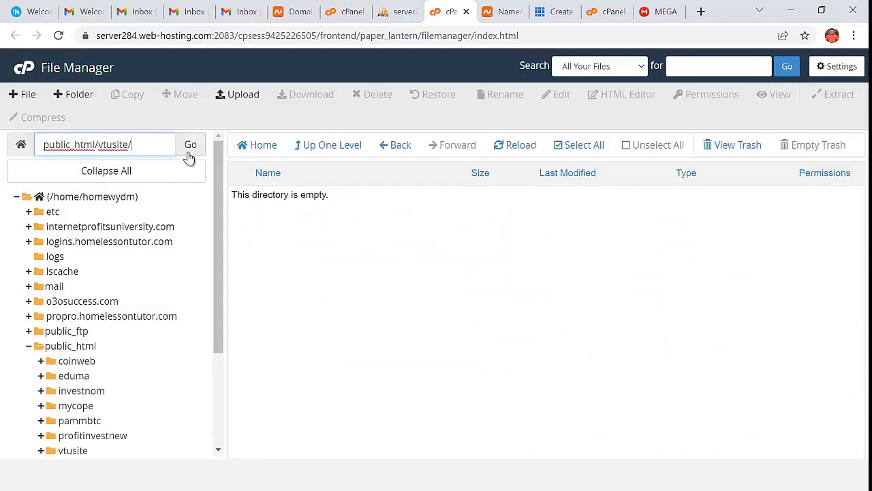
{"action": "left_click", "coordinate": [190, 147]}
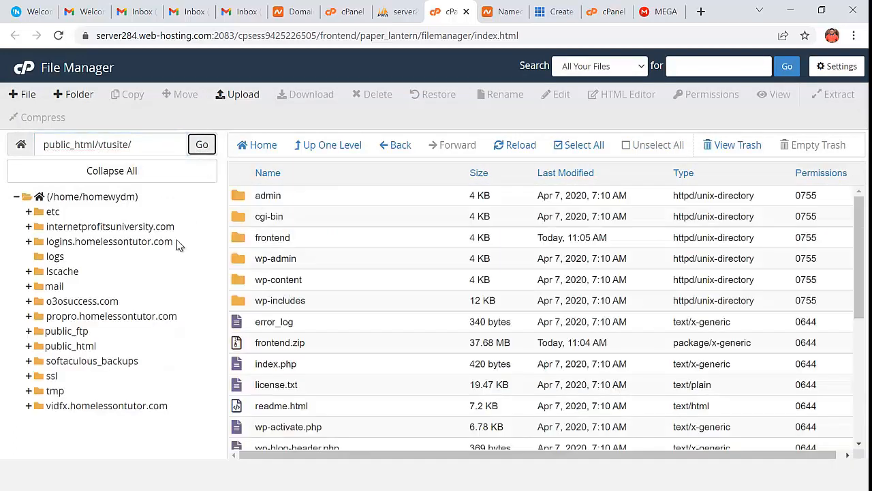
- Permanently delete frontend.zip from vtusite, skipping the trash
{"action": "scroll", "coordinate": [327, 341], "scroll_direction": "down", "scroll_amount": 4}
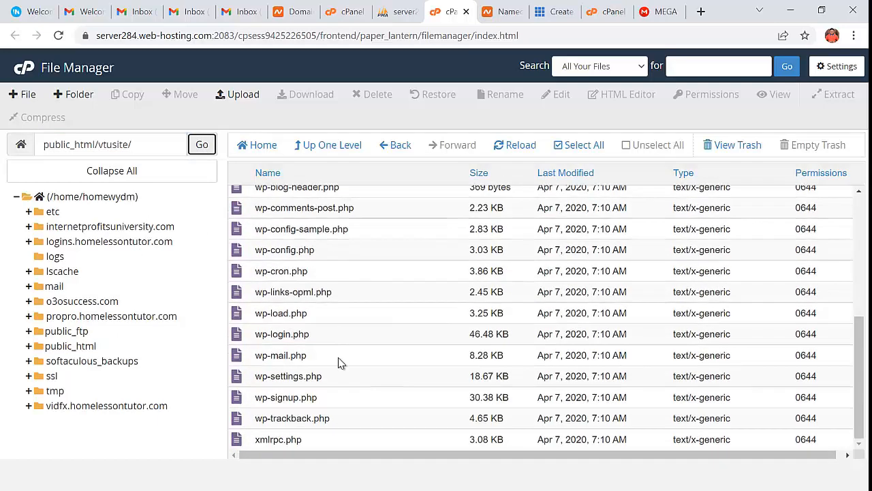
{"action": "scroll", "coordinate": [330, 395], "scroll_direction": "up", "scroll_amount": 4}
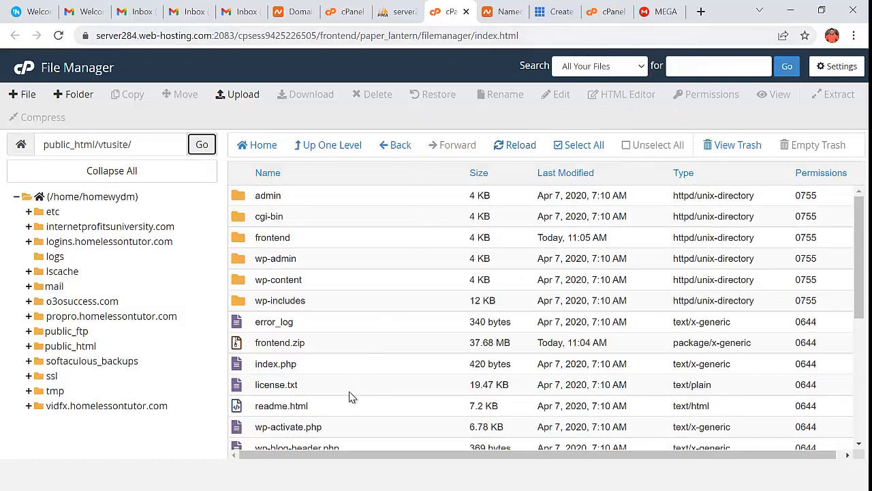
{"action": "right_click", "coordinate": [248, 342]}
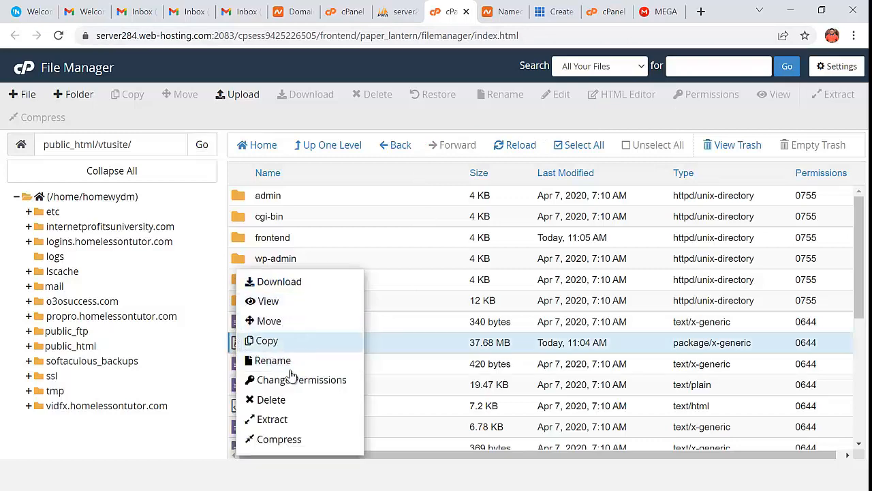
{"action": "left_click", "coordinate": [280, 399]}
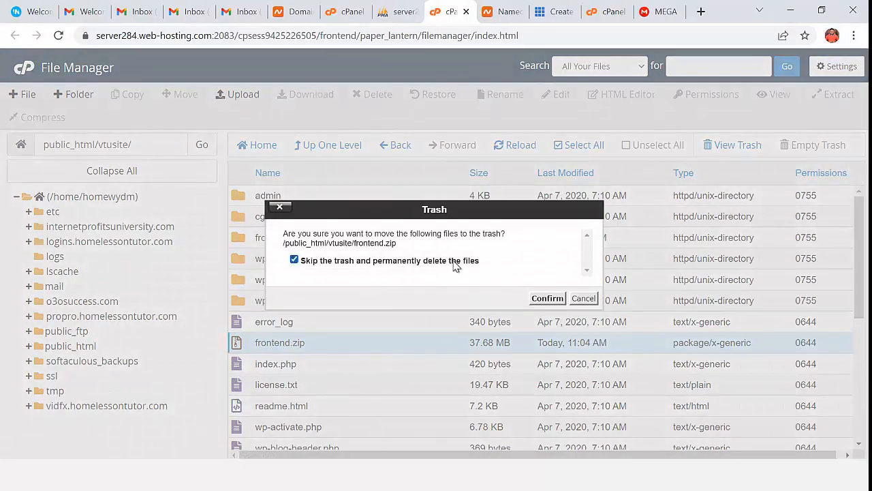
{"action": "left_click", "coordinate": [548, 298]}
{"action": "scroll", "coordinate": [368, 361], "scroll_direction": "down", "scroll_amount": 5}
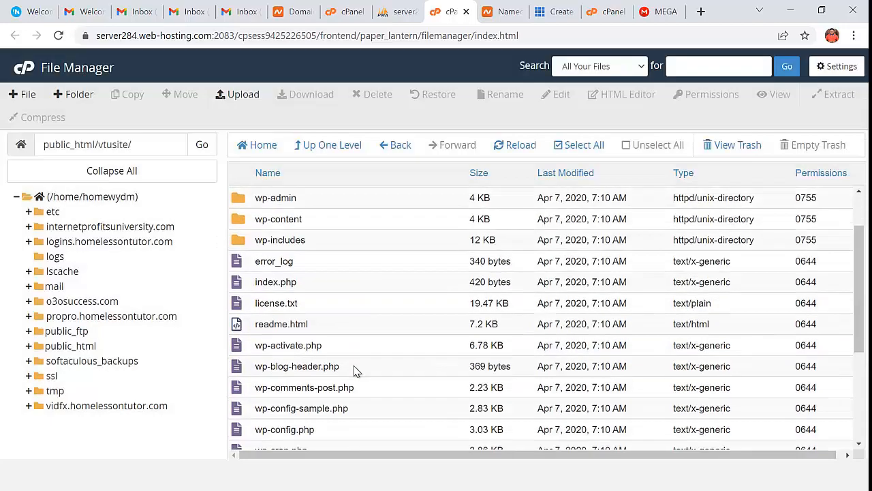
{"action": "scroll", "coordinate": [351, 369], "scroll_direction": "up", "scroll_amount": 4}
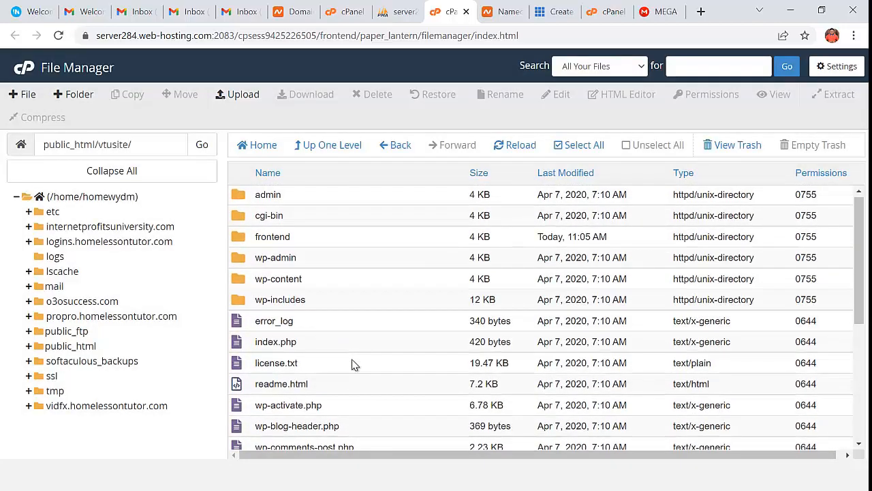
{"action": "scroll", "coordinate": [351, 363], "scroll_direction": "down", "scroll_amount": 1}
{"action": "scroll", "coordinate": [352, 365], "scroll_direction": "down", "scroll_amount": 3}
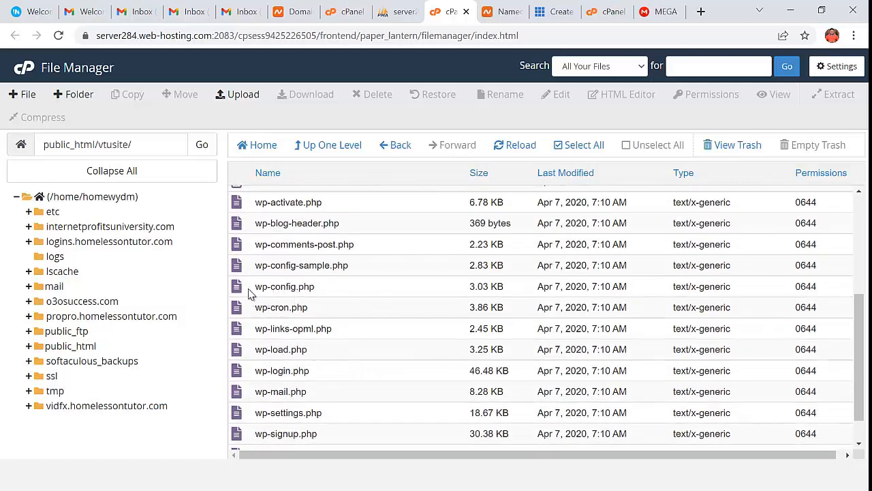
- Open wp-config.php in the editor and review its DB_NAME, DB_USER and DB_PASSWORD lines
{"action": "right_click", "coordinate": [244, 287]}
{"action": "left_click", "coordinate": [285, 326]}
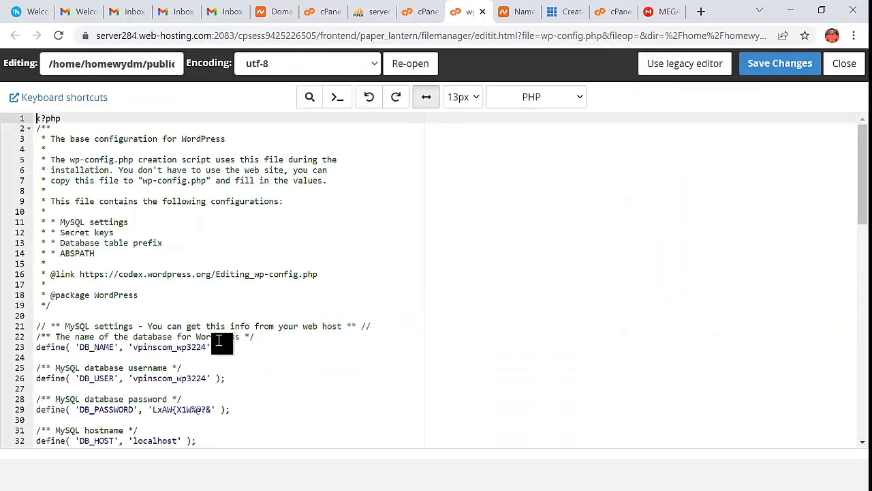
{"action": "scroll", "coordinate": [211, 337], "scroll_direction": "down", "scroll_amount": 4}
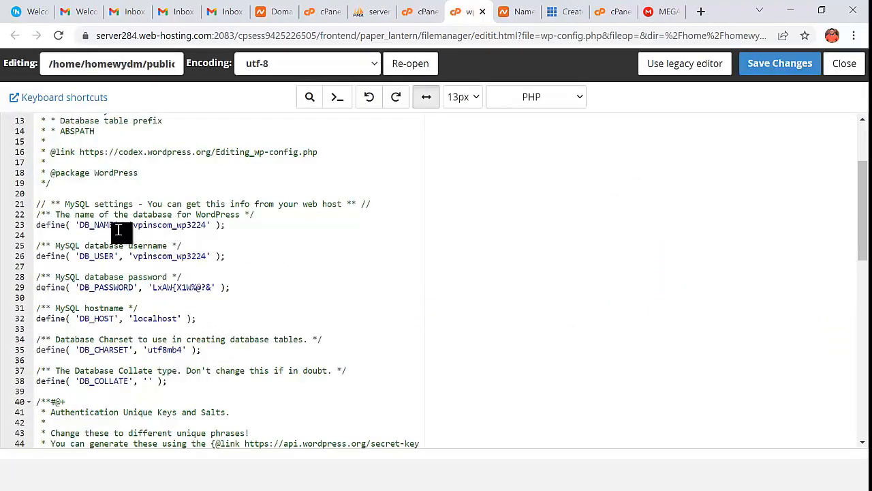
{"action": "left_click", "coordinate": [204, 219]}
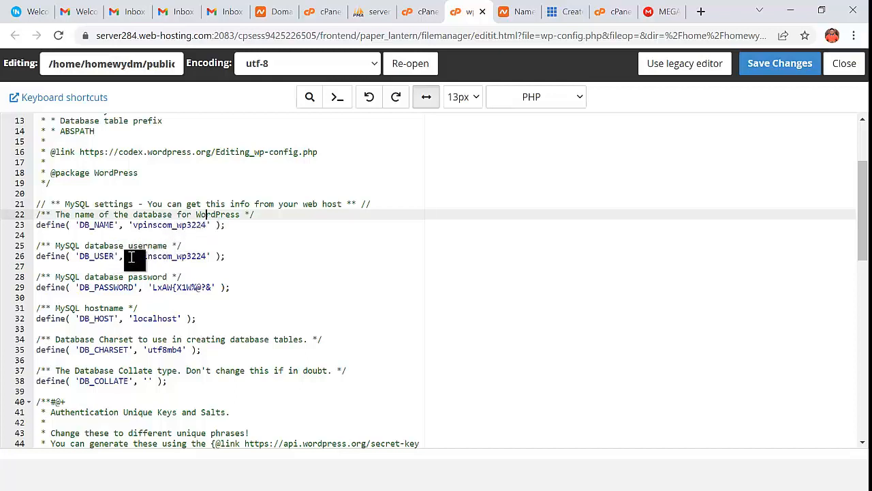
{"action": "left_click", "coordinate": [176, 257]}
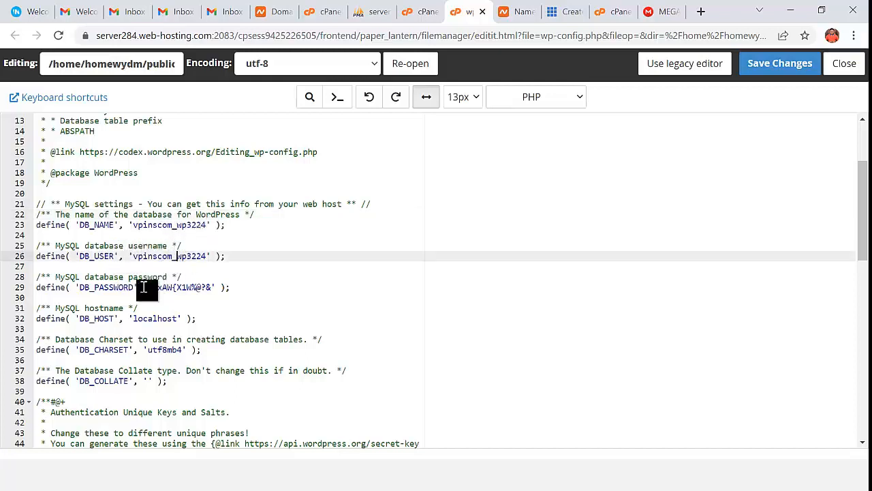
{"action": "left_click", "coordinate": [176, 288]}
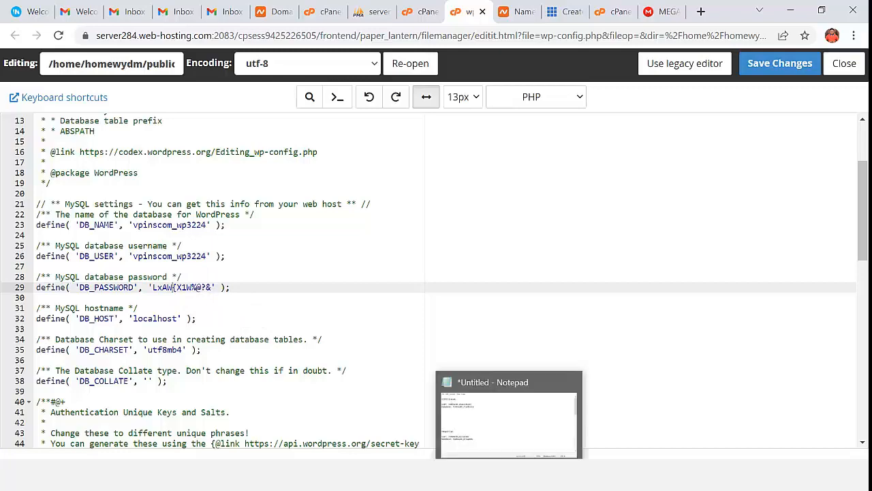
- Copy the new database password from the saved credentials notes
{"action": "left_click", "coordinate": [510, 394]}
{"action": "left_click_drag", "start_coordinate": [96, 137], "coordinate": [155, 138]}
{"action": "right_click", "coordinate": [165, 137]}
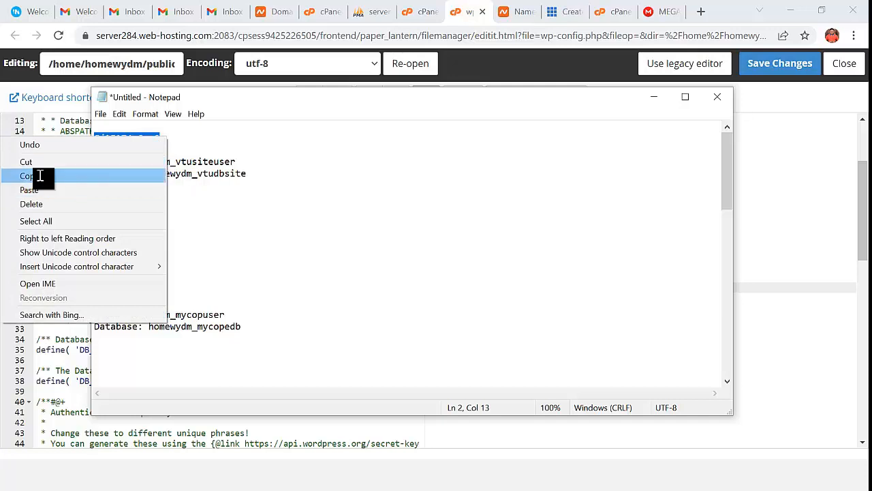
{"action": "left_click", "coordinate": [39, 176]}
{"action": "left_click", "coordinate": [654, 100]}
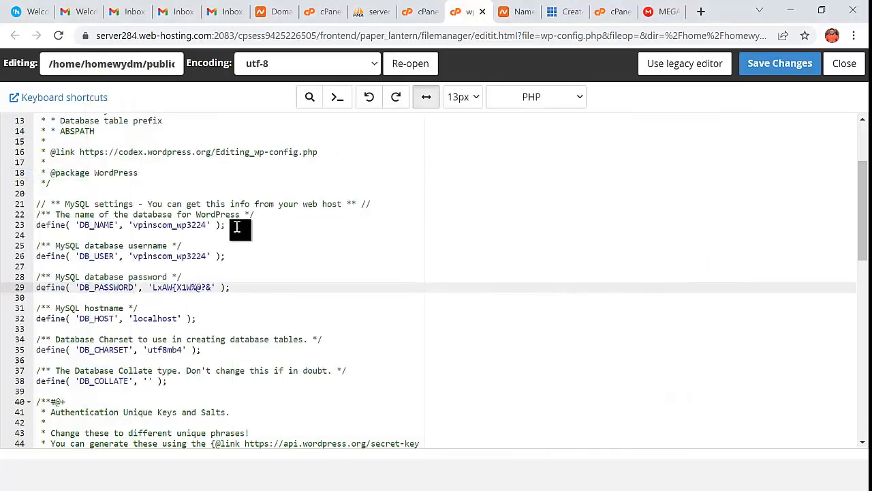
- Replace the DB_PASSWORD and DB_USER values with the new credentials from the notes
{"action": "left_click", "coordinate": [213, 289]}
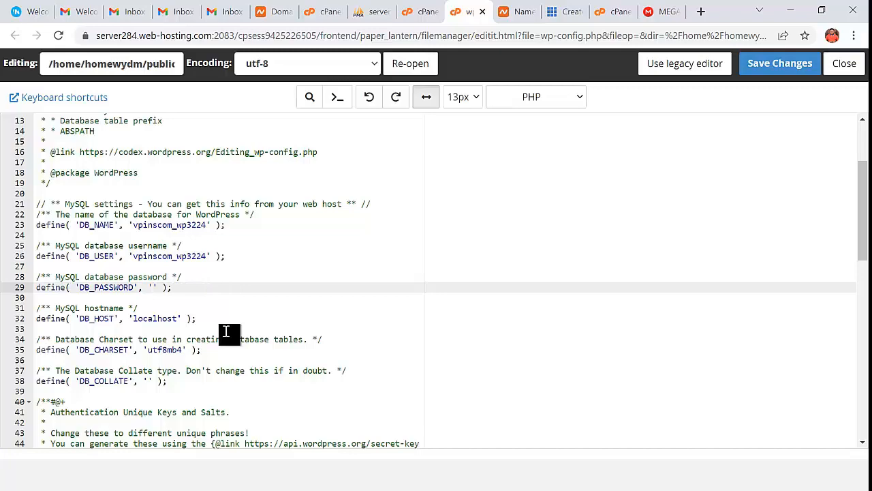
{"action": "key", "text": "ctrl+v"}
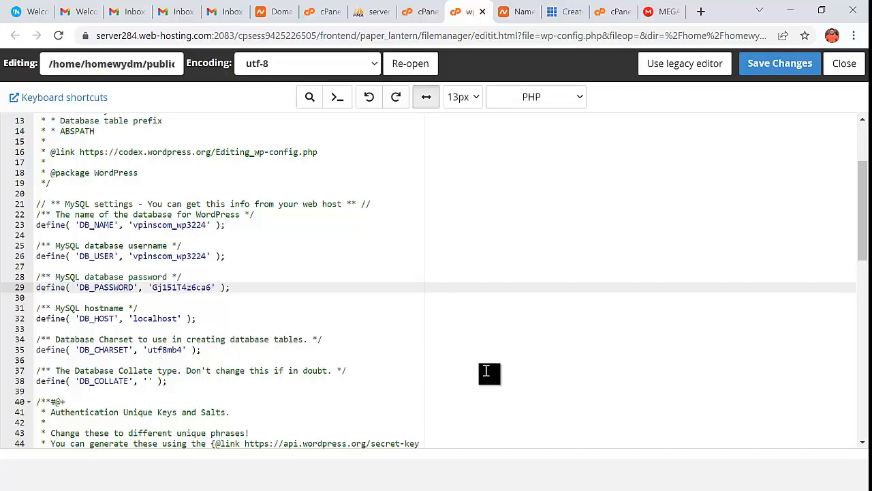
{"action": "key", "text": "alt+Tab"}
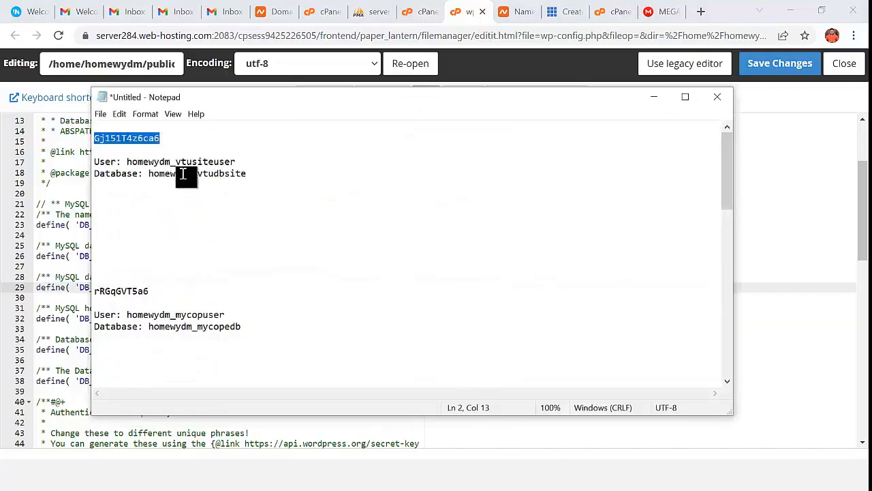
{"action": "left_click_drag", "start_coordinate": [127, 161], "coordinate": [253, 163]}
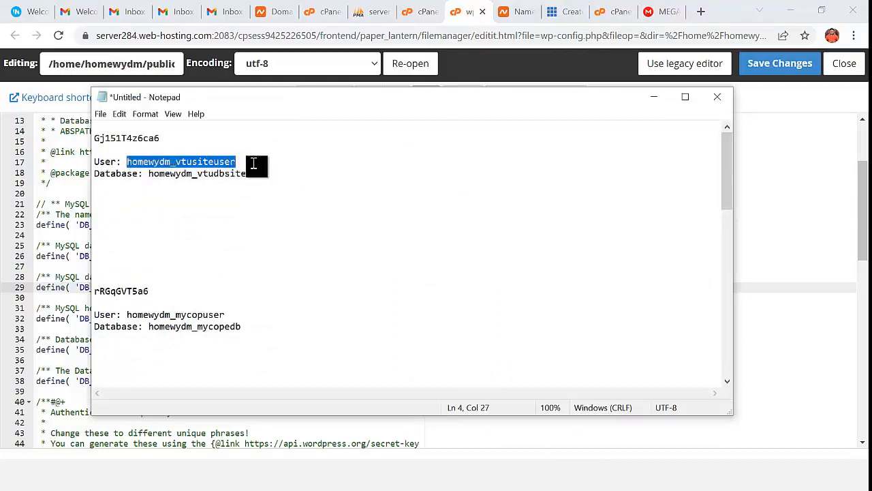
{"action": "right_click", "coordinate": [164, 163]}
{"action": "left_click", "coordinate": [38, 203]}
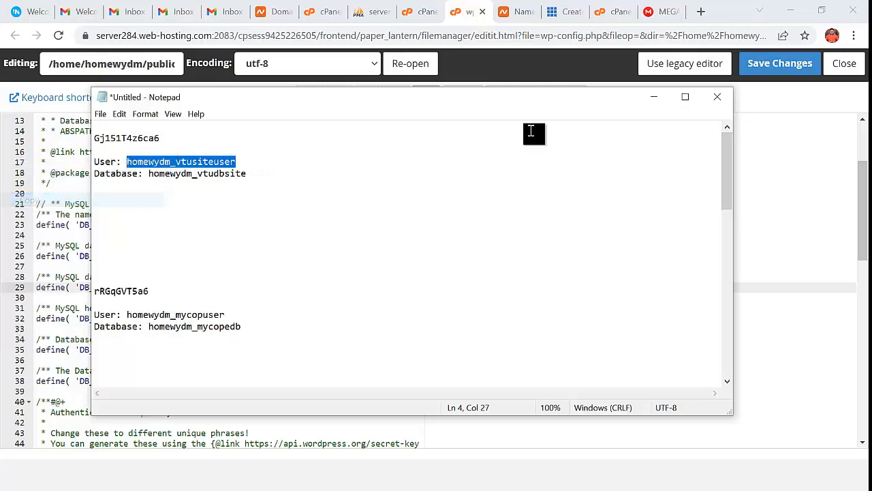
{"action": "left_click", "coordinate": [655, 101]}
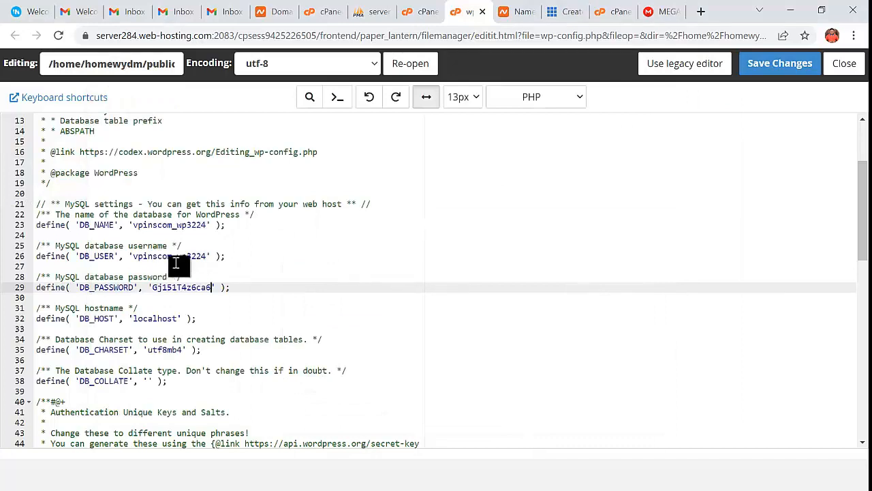
{"action": "left_click", "coordinate": [207, 256]}
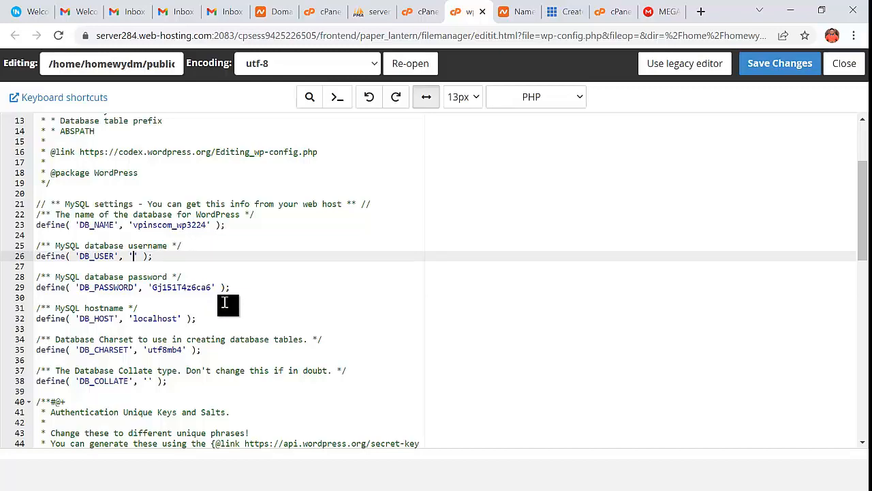
{"action": "key", "text": "ctrl+v"}
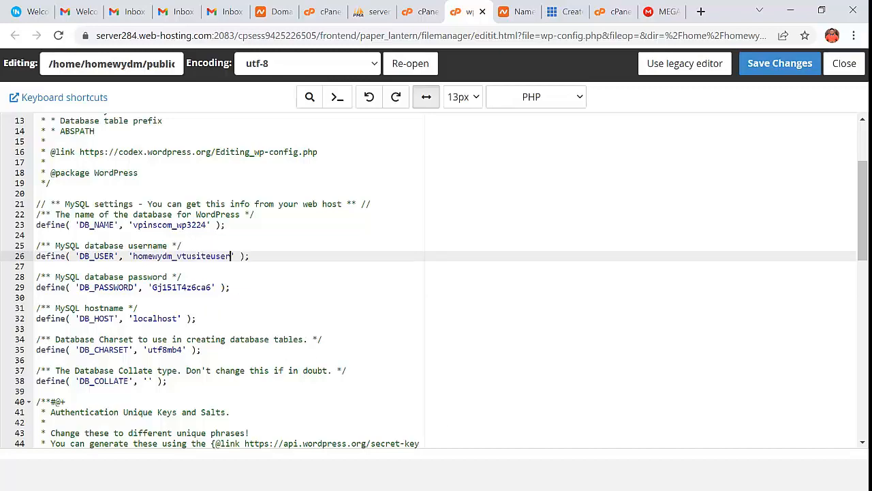
- Set DB_NAME to homewydm_vtudbsite from the notes and save wp-config.php
{"action": "key", "text": "alt+Tab"}
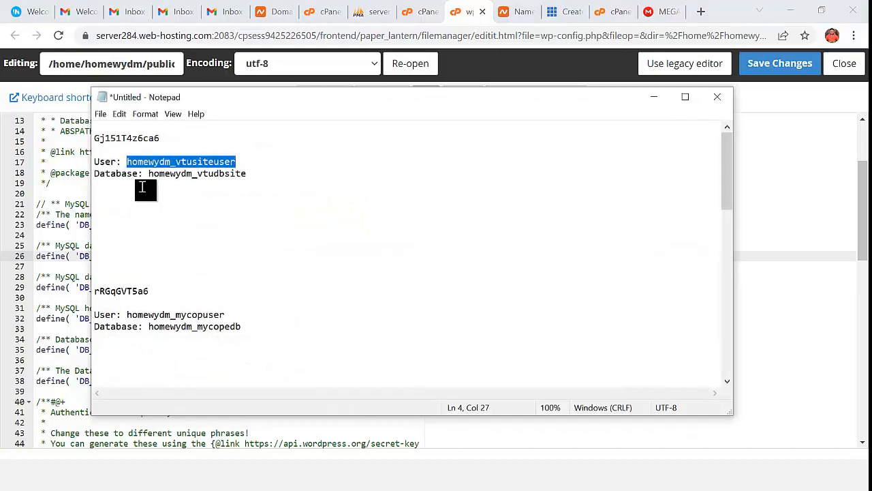
{"action": "left_click", "coordinate": [152, 173]}
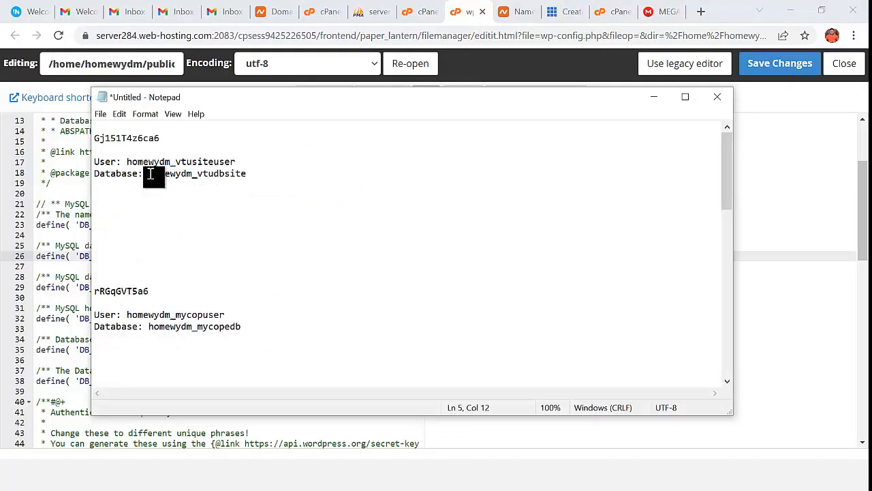
{"action": "left_click_drag", "start_coordinate": [150, 173], "coordinate": [248, 174]}
{"action": "right_click", "coordinate": [235, 175]}
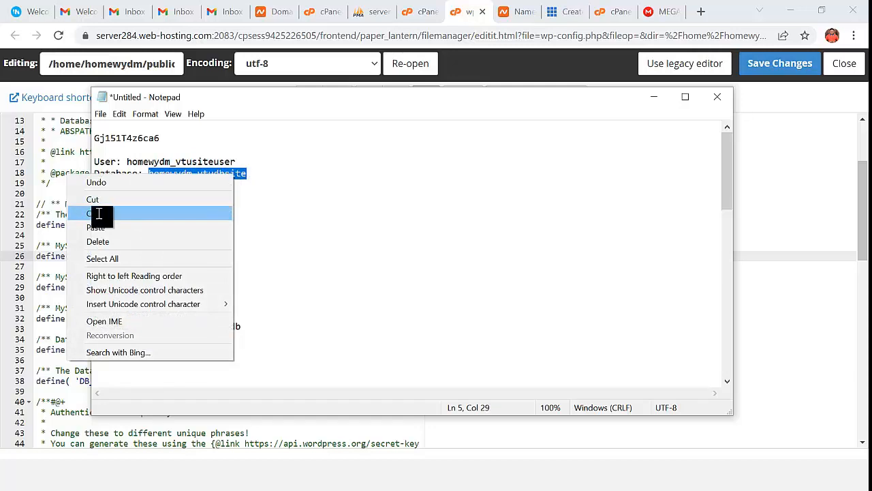
{"action": "left_click", "coordinate": [98, 214]}
{"action": "left_click", "coordinate": [654, 97]}
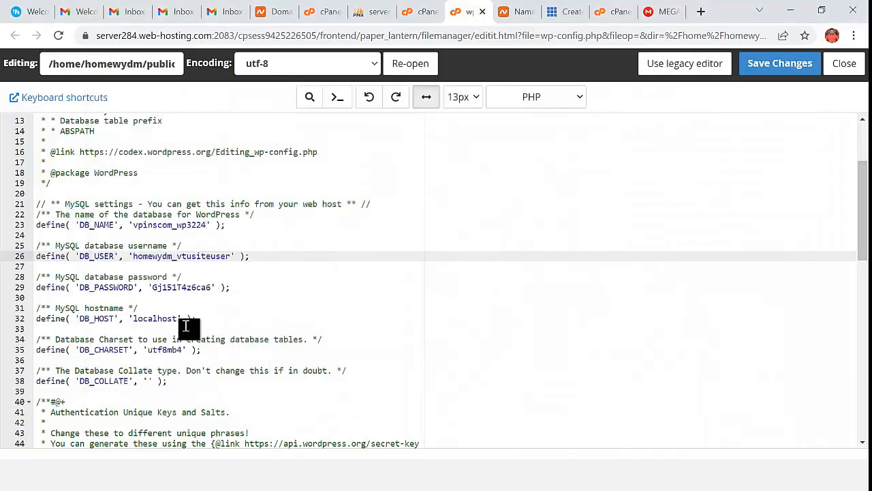
{"action": "left_click", "coordinate": [207, 225]}
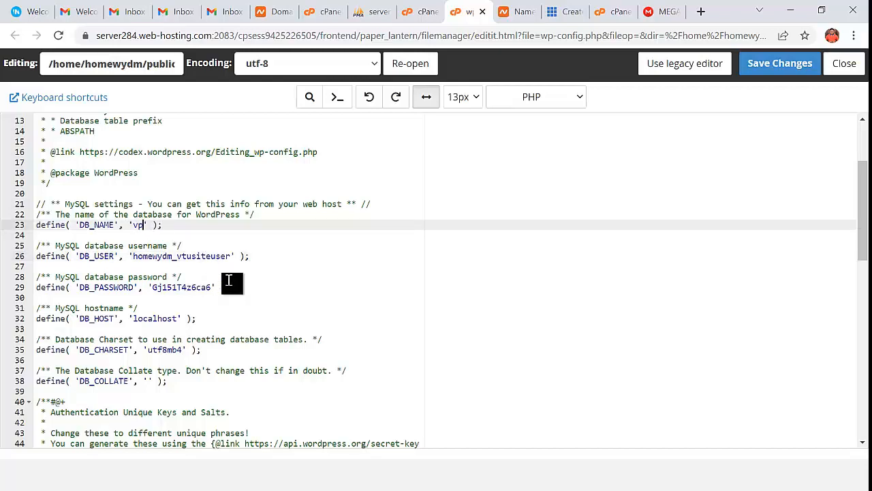
{"action": "key", "text": "ctrl+v"}
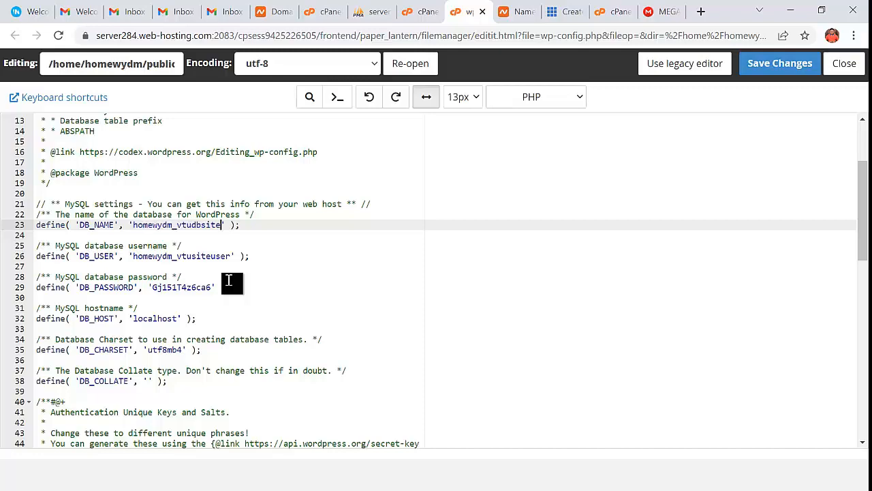
{"action": "left_click", "coordinate": [785, 71]}
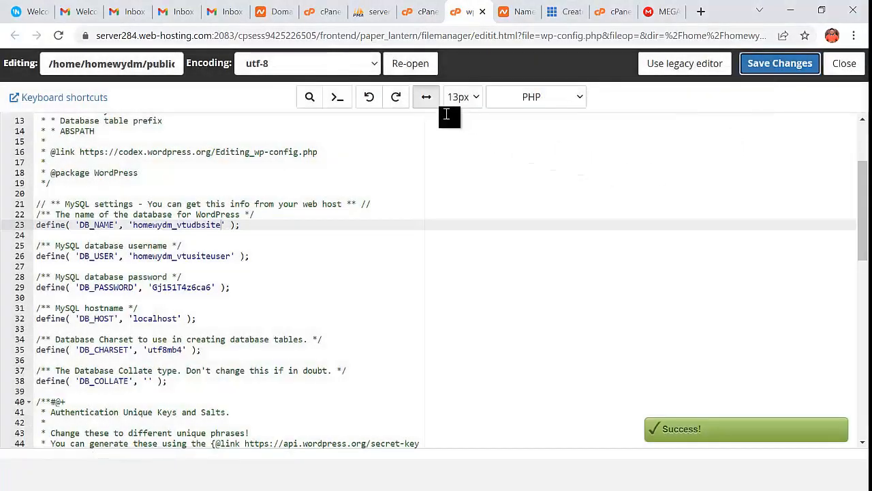
{"action": "left_click", "coordinate": [374, 12]}
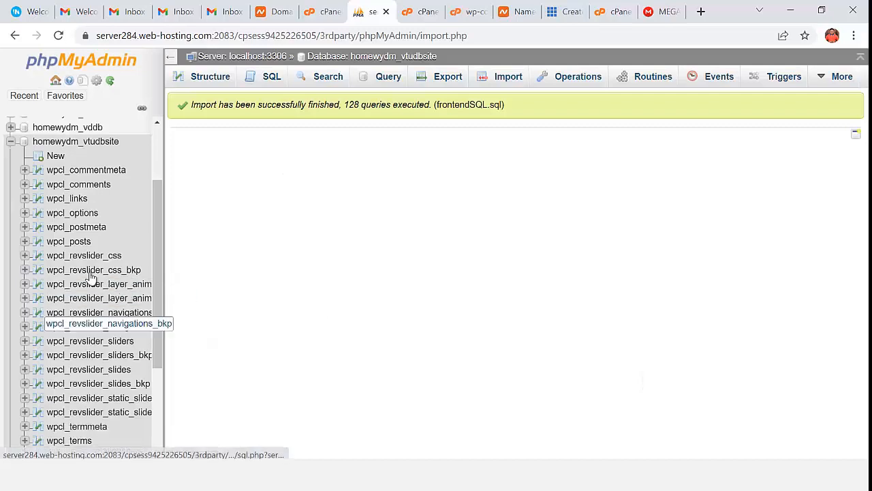
- Open homewydm_vtudbsite and look through its 24 imported wpcl_ tables
{"action": "scroll", "coordinate": [112, 225], "scroll_direction": "up", "scroll_amount": 2}
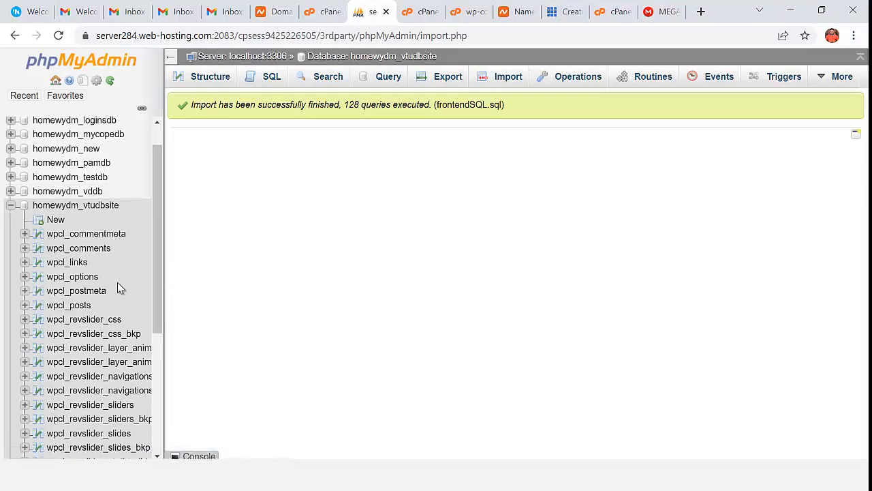
{"action": "left_click", "coordinate": [87, 206]}
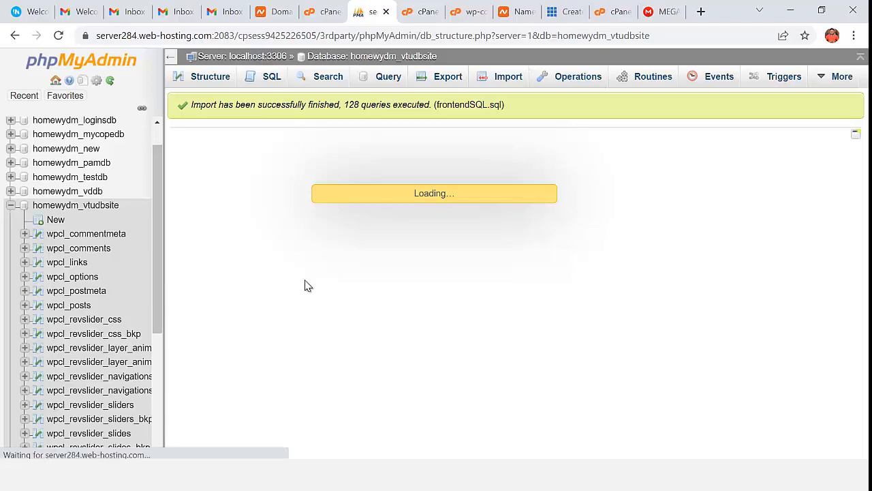
{"action": "scroll", "coordinate": [286, 293], "scroll_direction": "down", "scroll_amount": 1}
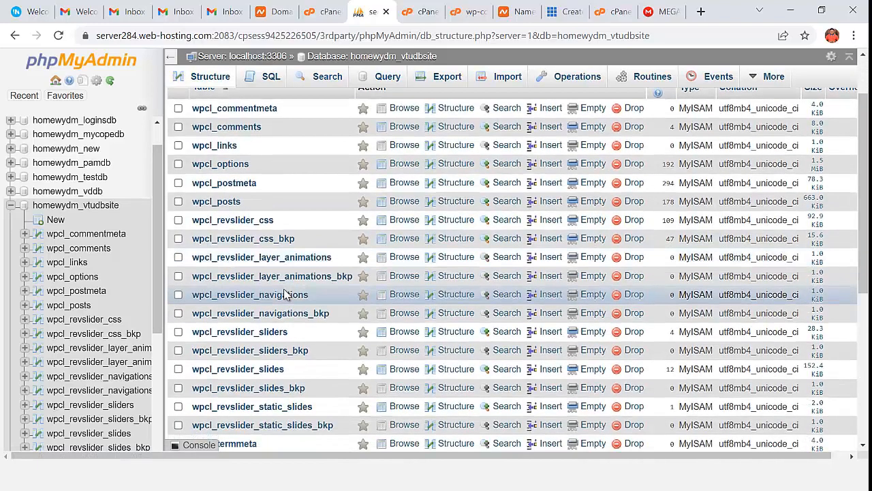
{"action": "scroll", "coordinate": [287, 293], "scroll_direction": "up", "scroll_amount": 1}
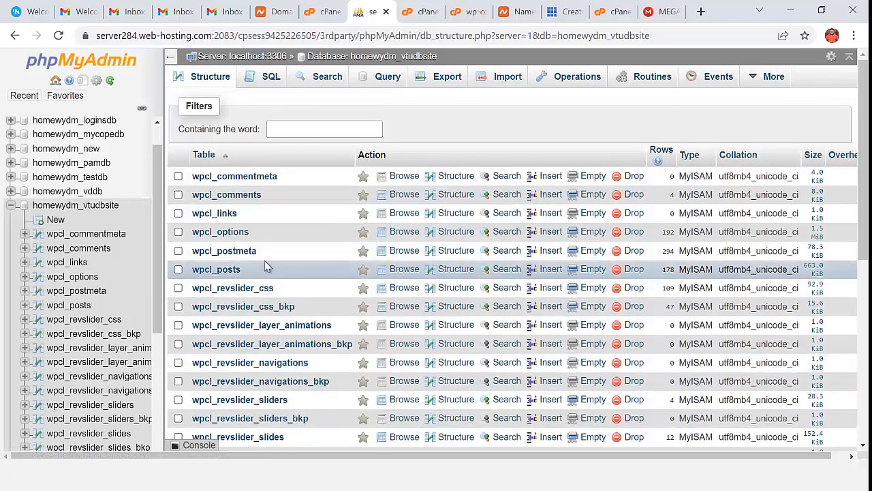
{"action": "scroll", "coordinate": [257, 286], "scroll_direction": "down", "scroll_amount": 3}
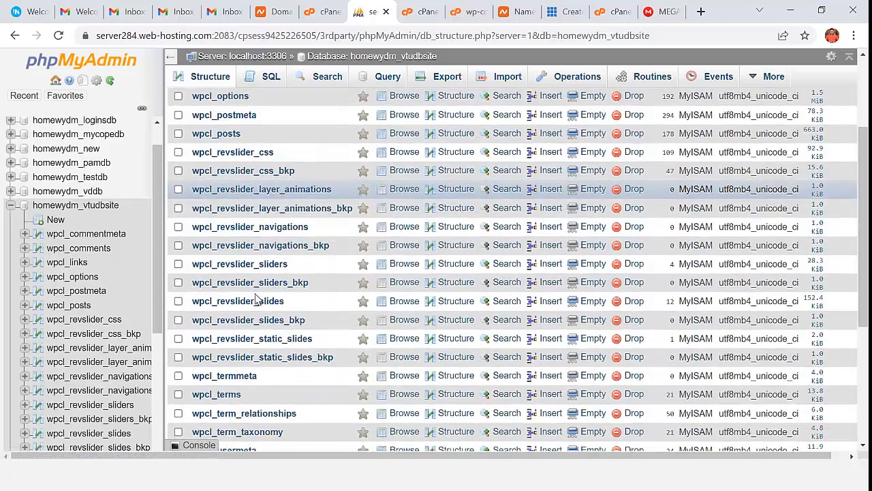
{"action": "scroll", "coordinate": [253, 317], "scroll_direction": "down", "scroll_amount": 1}
{"action": "scroll", "coordinate": [249, 335], "scroll_direction": "up", "scroll_amount": 3}
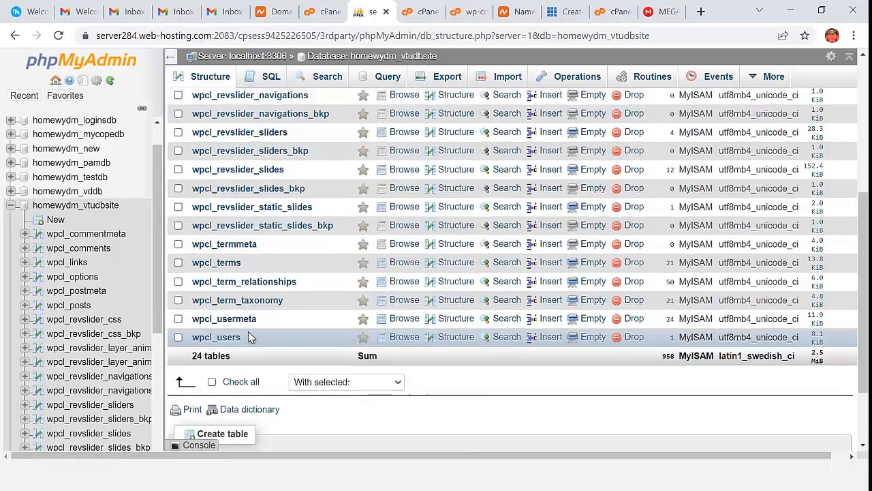
{"action": "scroll", "coordinate": [249, 331], "scroll_direction": "up", "scroll_amount": 1}
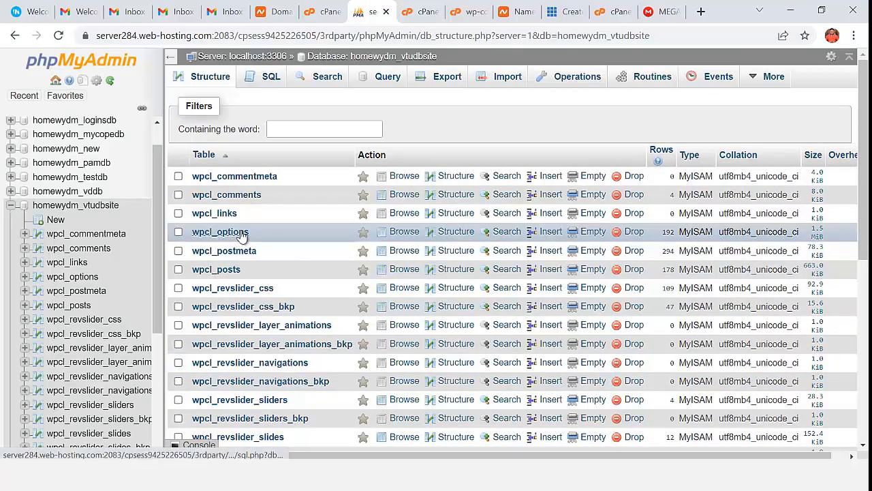
- Browse wpcl_options and erase the old siteurl value in an inline edit
{"action": "left_click", "coordinate": [242, 234]}
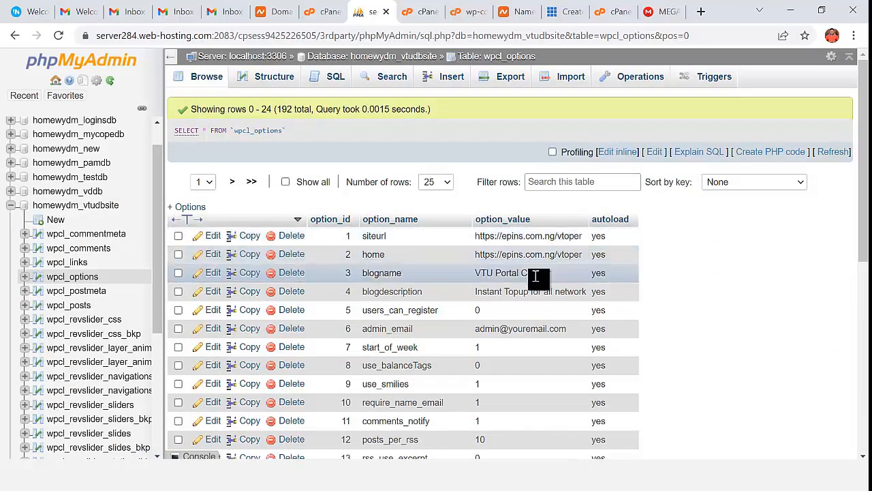
{"action": "double_click", "coordinate": [551, 239]}
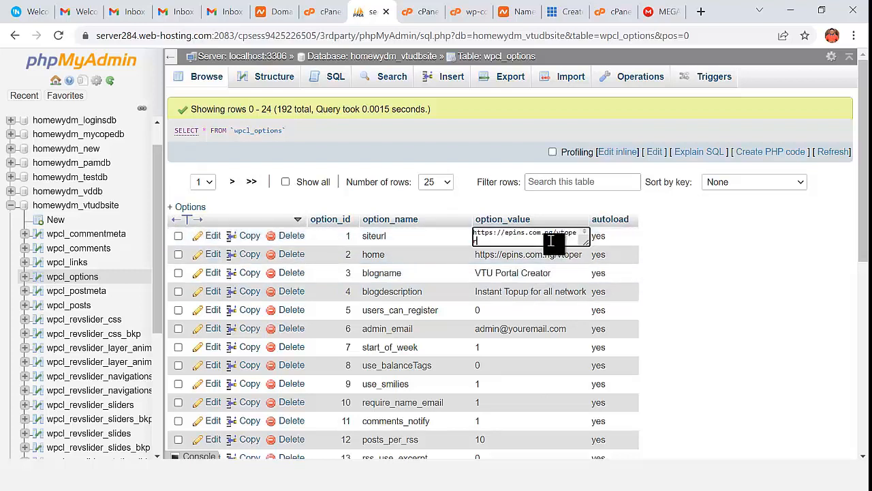
{"action": "key", "text": "ctrl+a"}
{"action": "key", "text": "BackSpace"}
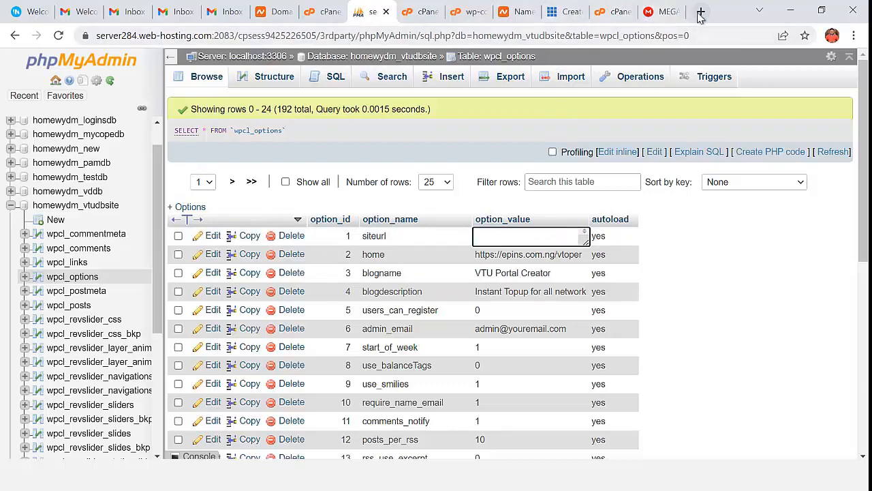
- Enter homelessontutor.com/vtusite in a new tab's address bar and select it for copying
{"action": "left_click", "coordinate": [422, 15]}
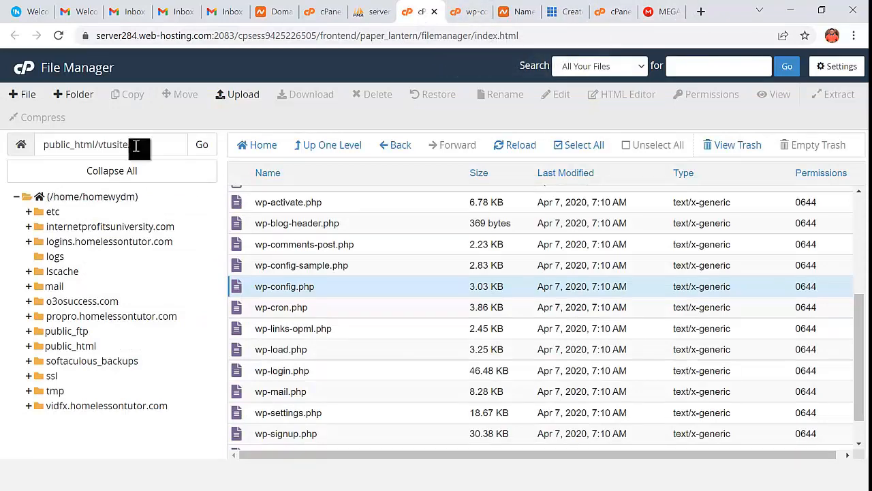
{"action": "left_click_drag", "start_coordinate": [140, 145], "coordinate": [97, 145]}
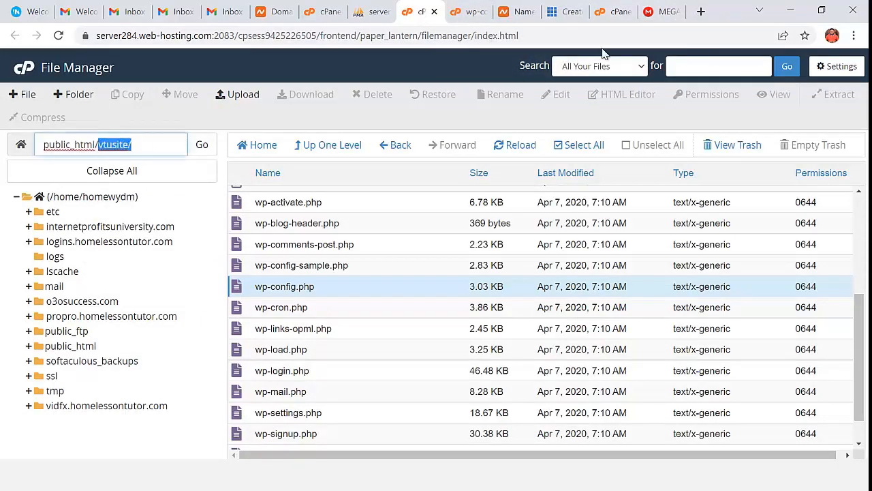
{"action": "left_click", "coordinate": [700, 12]}
{"action": "type", "text": "ho"}
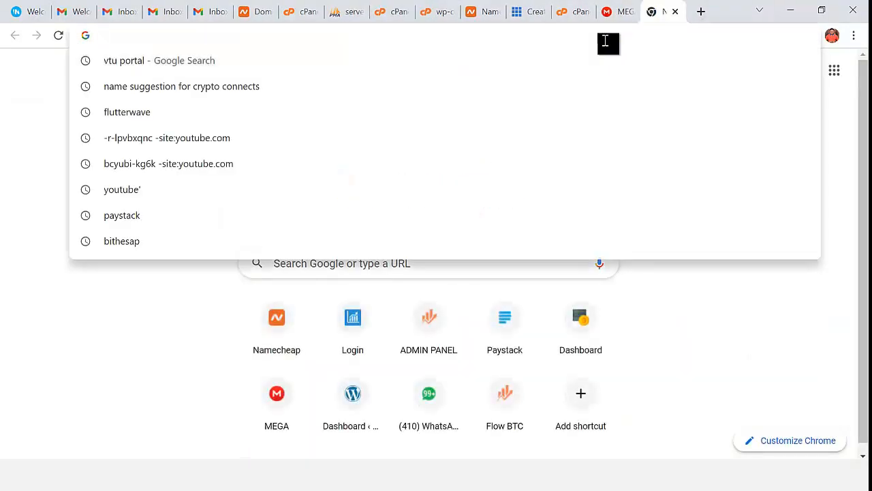
{"action": "type", "text": "m"}
{"action": "key", "text": "BackSpace"}
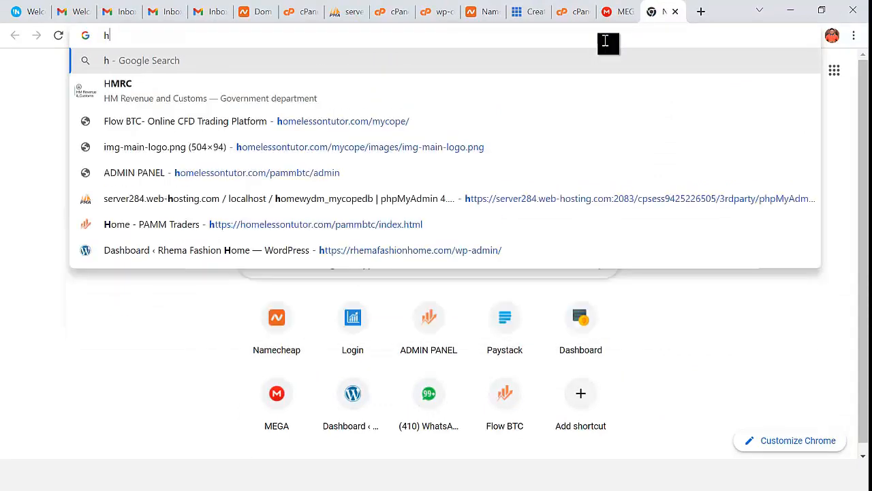
{"action": "type", "text": "ome"}
{"action": "key", "text": "Right"}
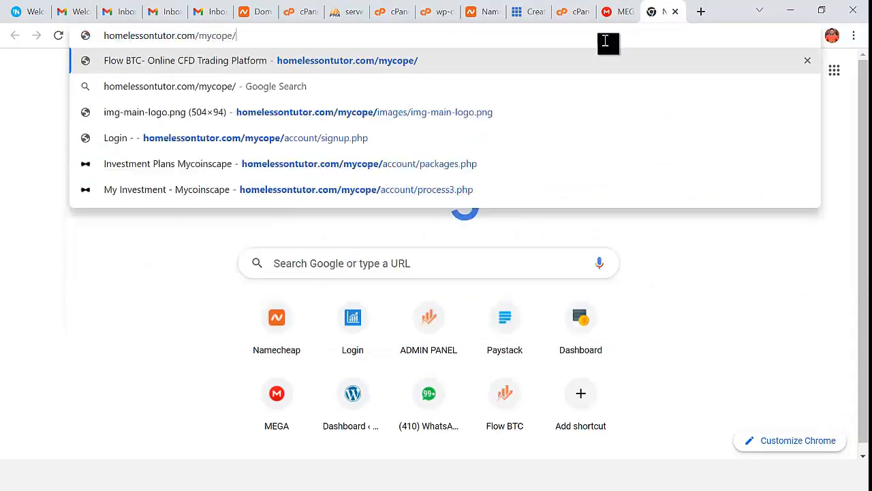
{"action": "key", "text": "BackSpace"}
{"action": "key", "text": "BackSpace"}
{"action": "key", "text": "BackSpace"}
{"action": "key", "text": "BackSpace"}
{"action": "key", "text": "BackSpace"}
{"action": "key", "text": "BackSpace"}
{"action": "key", "text": "BackSpace"}
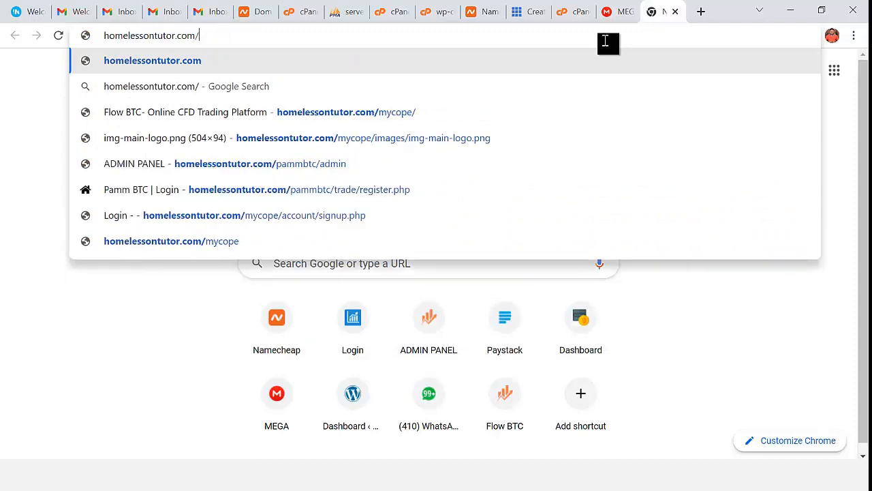
{"action": "type", "text": "vtusite/"}
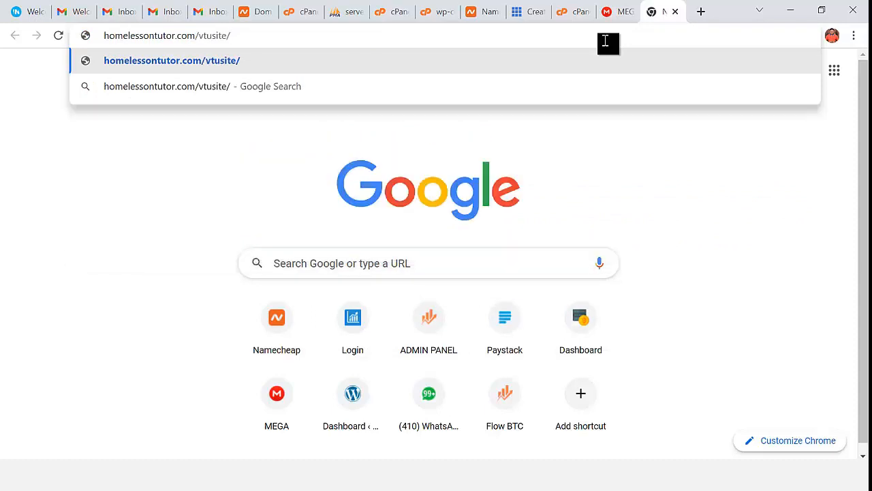
{"action": "key", "text": "BackSpace"}
{"action": "key", "text": "ctrl+a"}
{"action": "key", "text": "ctrl+c"}
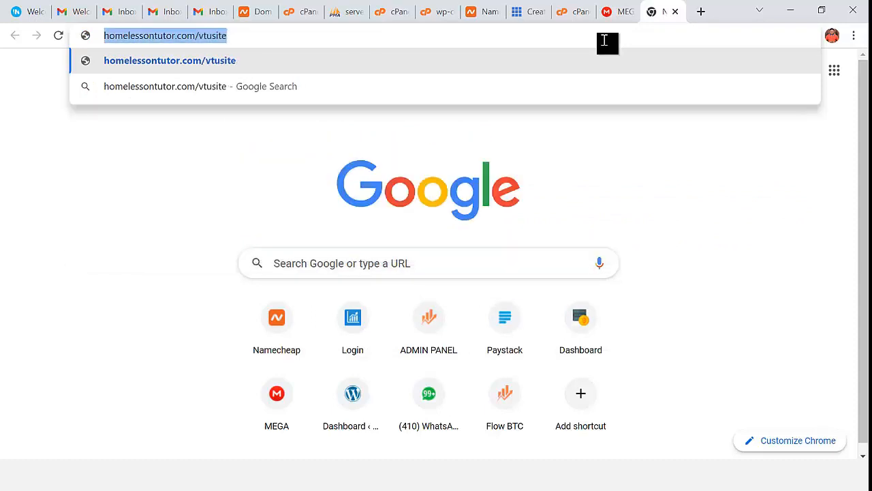
{"action": "left_click", "coordinate": [347, 11]}
{"action": "key", "text": "ctrl+v"}
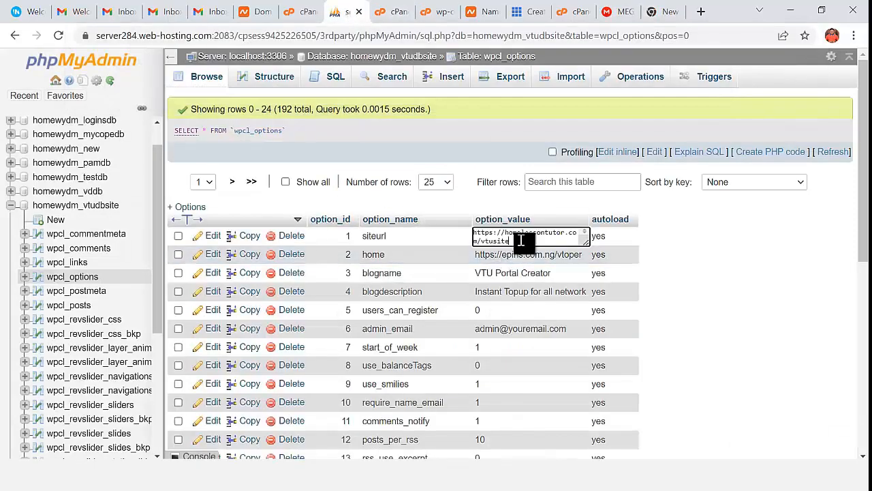
{"action": "left_click", "coordinate": [710, 253]}
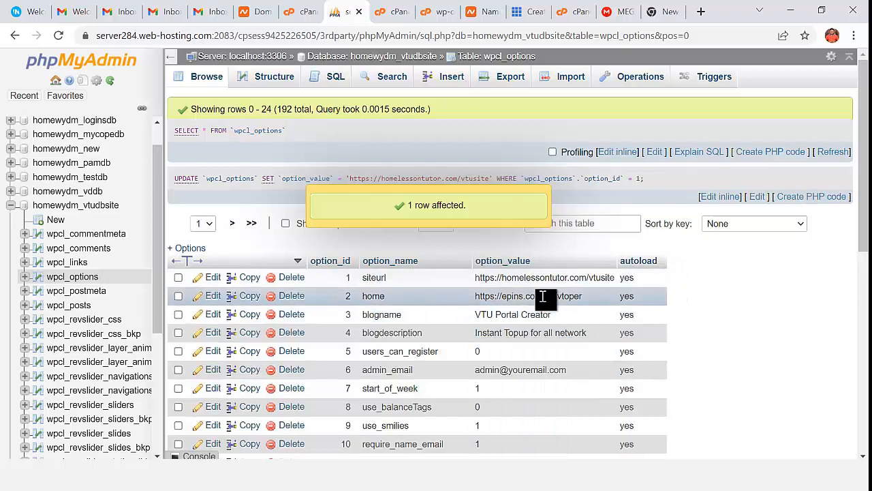
{"action": "double_click", "coordinate": [544, 296]}
{"action": "key", "text": "ctrl+a"}
{"action": "key", "text": "ctrl+v"}
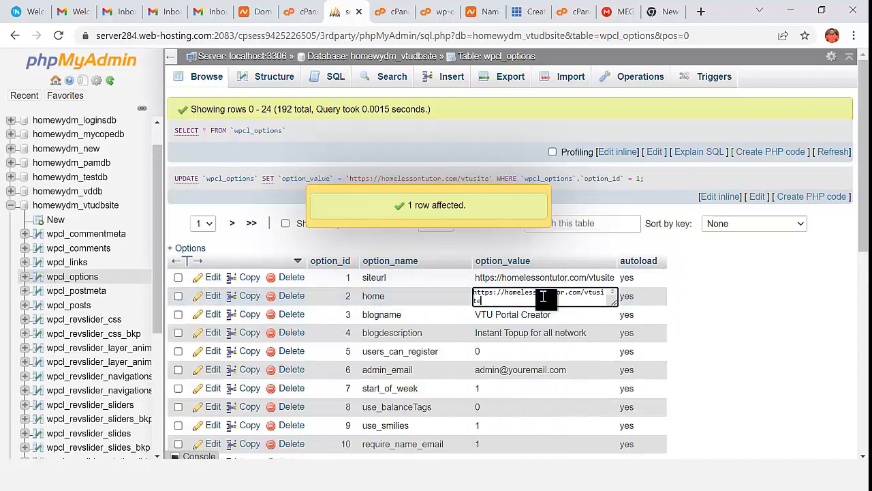
{"action": "left_click", "coordinate": [709, 309]}
- Reload wpcl_options to verify the change and select the new siteurl value
{"action": "scroll", "coordinate": [568, 351], "scroll_direction": "down", "scroll_amount": 3}
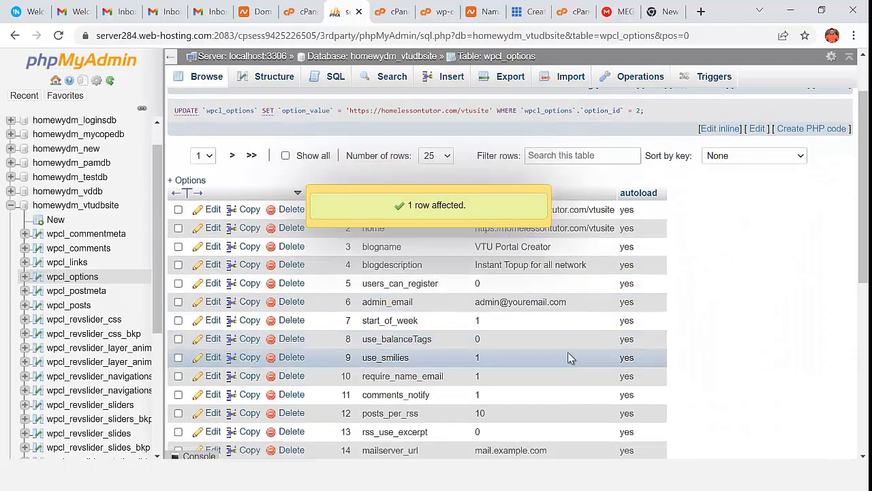
{"action": "scroll", "coordinate": [470, 344], "scroll_direction": "down", "scroll_amount": 3}
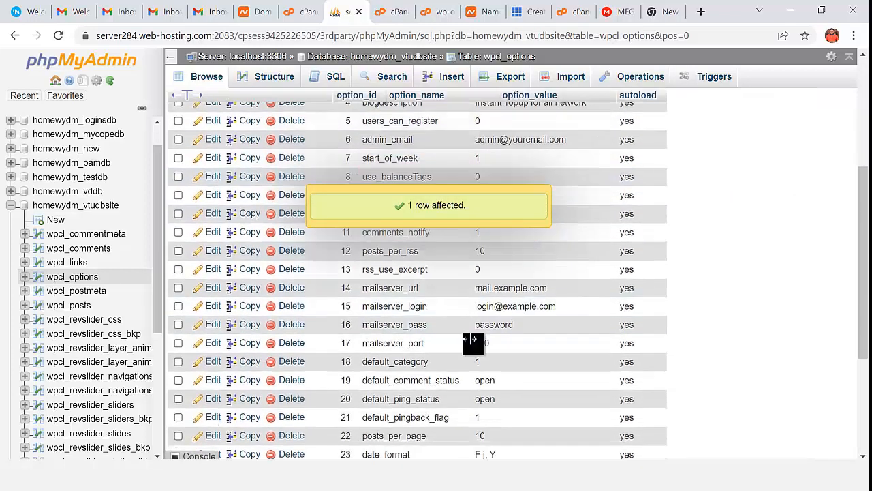
{"action": "scroll", "coordinate": [329, 307], "scroll_direction": "up", "scroll_amount": 6}
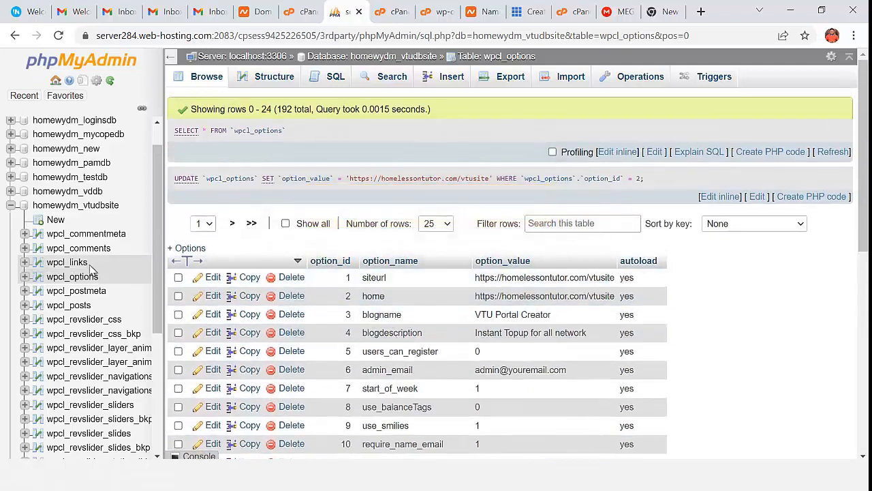
{"action": "left_click", "coordinate": [67, 262]}
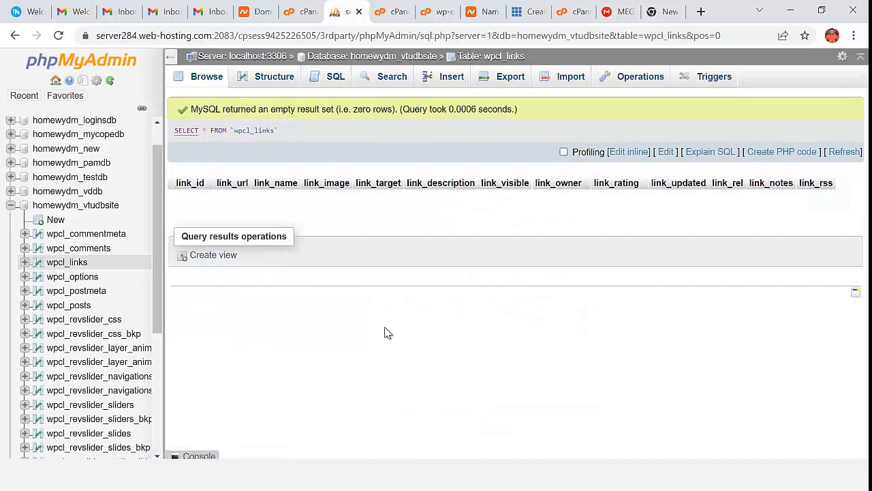
{"action": "left_click", "coordinate": [78, 277]}
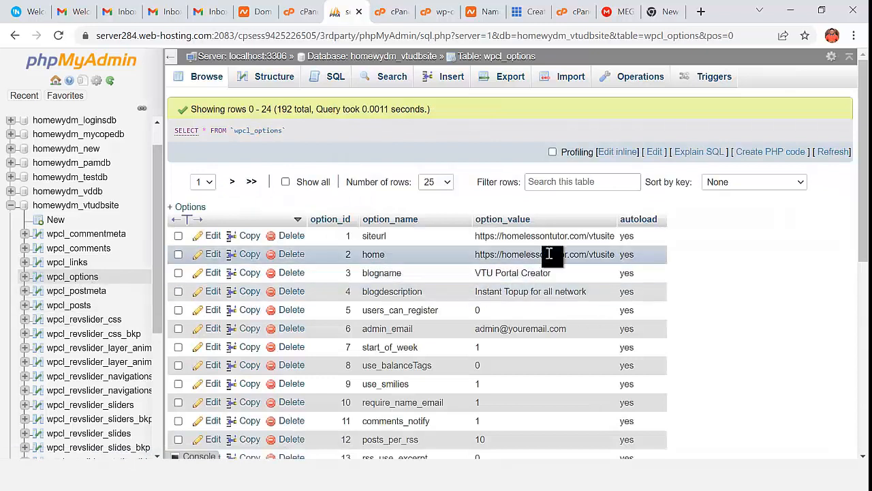
{"action": "double_click", "coordinate": [601, 236]}
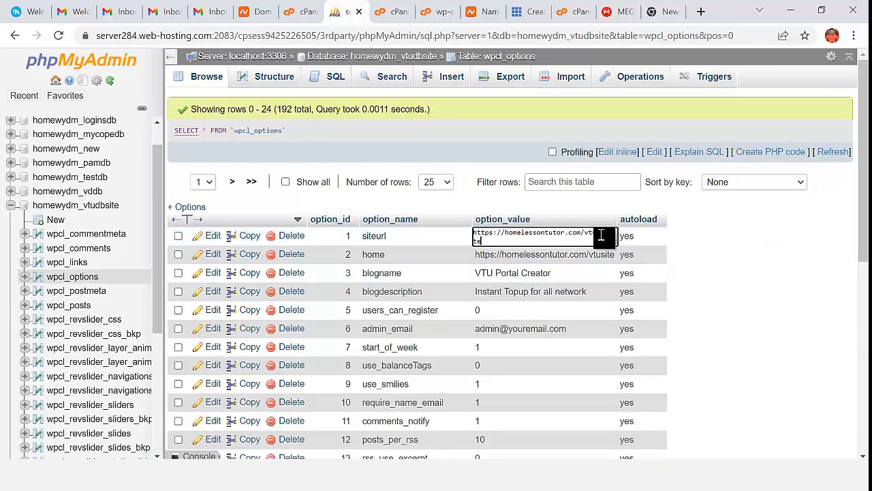
{"action": "key", "text": "ctrl+a"}
{"action": "key", "text": "ctrl+c"}
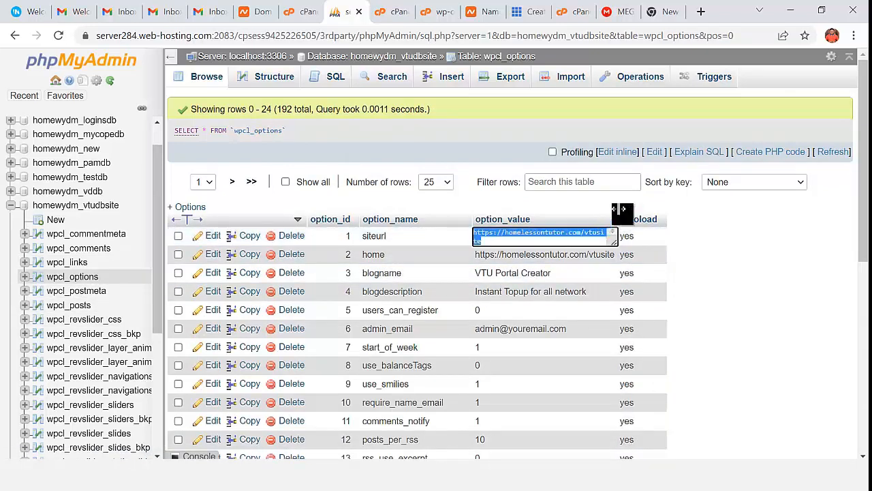
{"action": "left_click", "coordinate": [667, 15]}
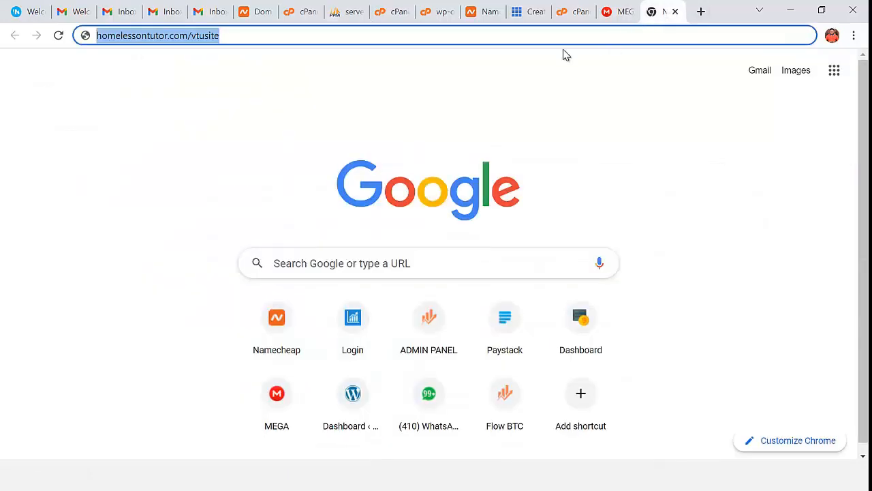
{"action": "key", "text": "ctrl+v"}
{"action": "key", "text": "Return"}
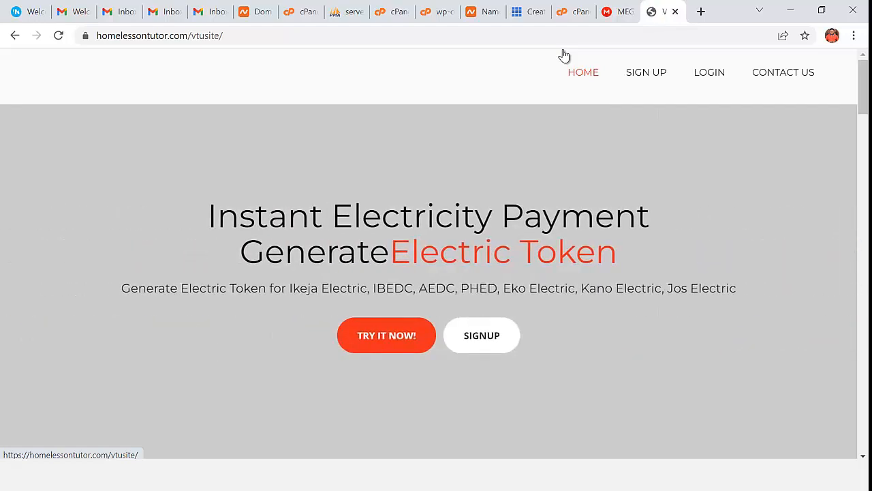
{"action": "scroll", "coordinate": [537, 129], "scroll_direction": "down", "scroll_amount": 3}
{"action": "scroll", "coordinate": [510, 141], "scroll_direction": "up", "scroll_amount": 3}
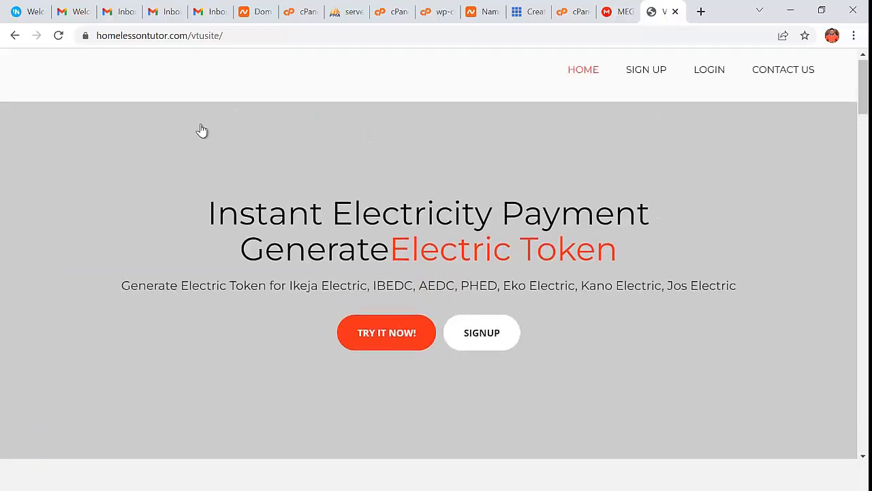
{"action": "scroll", "coordinate": [109, 159], "scroll_direction": "down", "scroll_amount": 10}
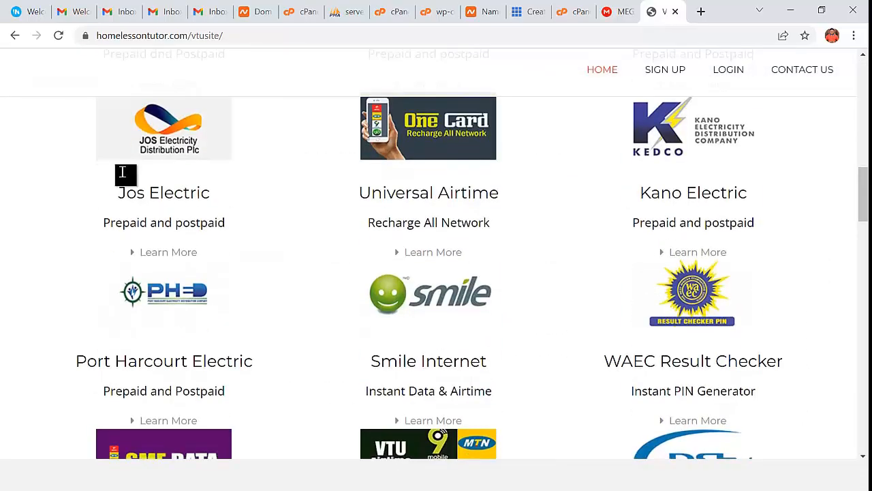
{"action": "scroll", "coordinate": [123, 173], "scroll_direction": "down", "scroll_amount": 10}
{"action": "scroll", "coordinate": [132, 185], "scroll_direction": "up", "scroll_amount": 16}
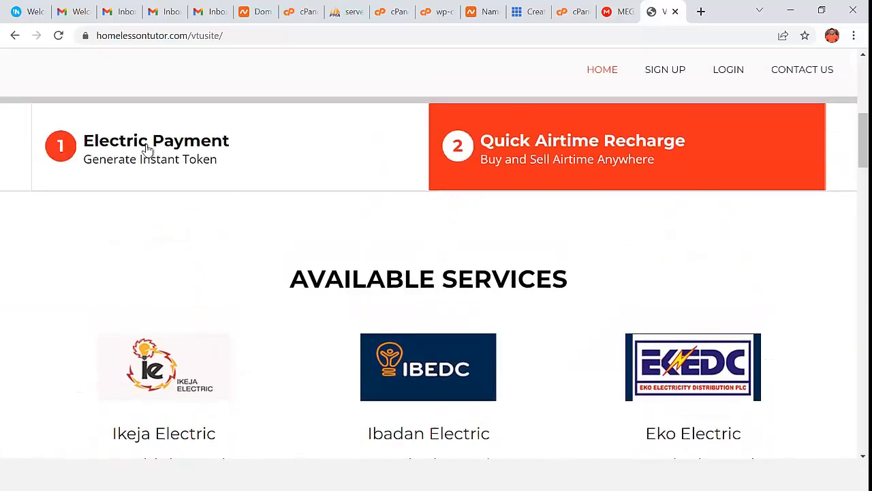
{"action": "scroll", "coordinate": [146, 146], "scroll_direction": "up", "scroll_amount": 5}
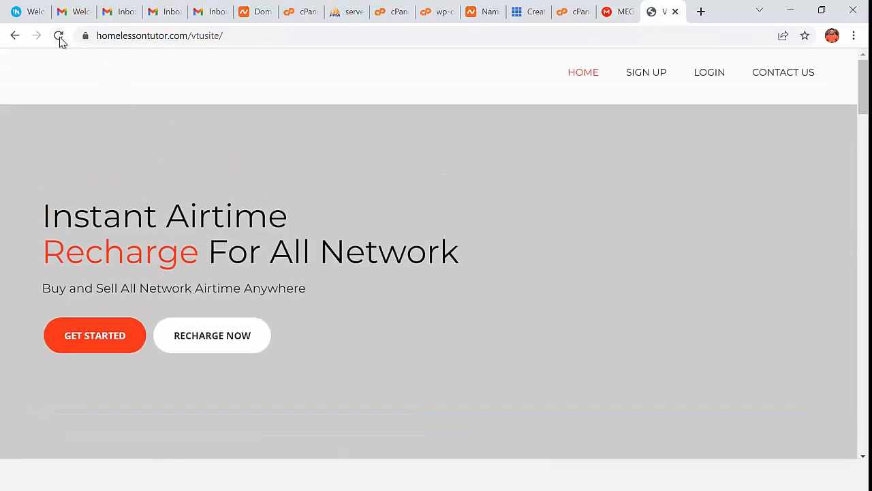
- Reload the homepage and check the airtime, electricity and data service sections
{"action": "left_click", "coordinate": [59, 37]}
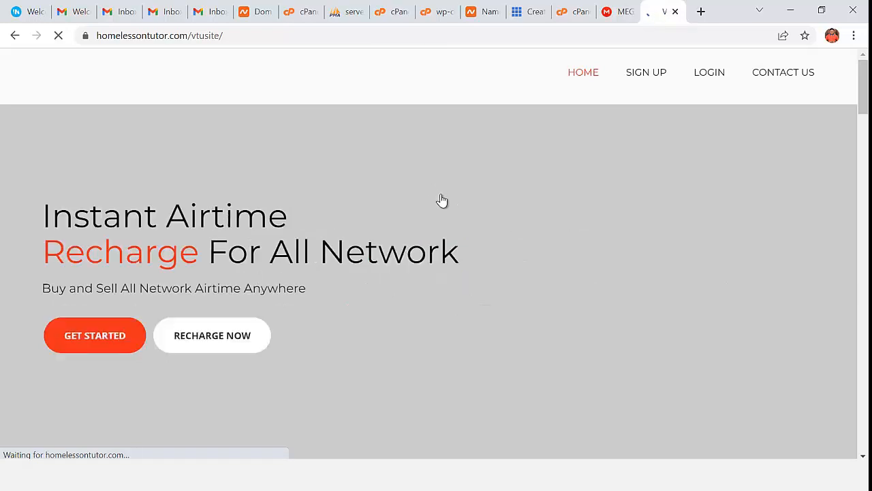
{"action": "scroll", "coordinate": [443, 206], "scroll_direction": "down", "scroll_amount": 3}
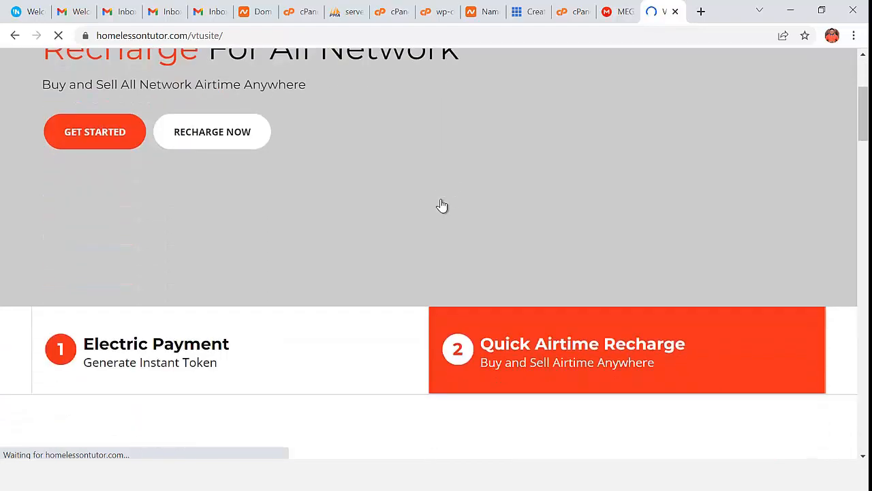
{"action": "scroll", "coordinate": [442, 205], "scroll_direction": "up", "scroll_amount": 3}
{"action": "scroll", "coordinate": [443, 206], "scroll_direction": "down", "scroll_amount": 3}
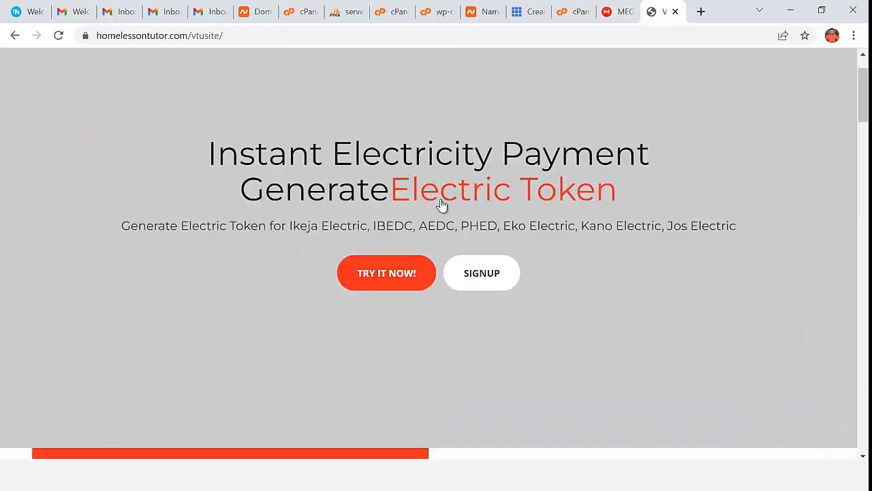
{"action": "scroll", "coordinate": [442, 206], "scroll_direction": "up", "scroll_amount": 3}
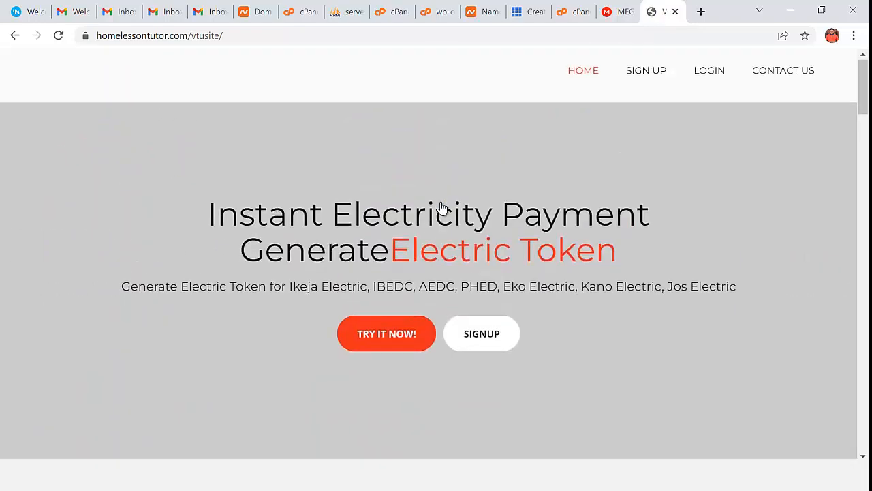
{"action": "scroll", "coordinate": [442, 206], "scroll_direction": "down", "scroll_amount": 4}
{"action": "scroll", "coordinate": [443, 208], "scroll_direction": "down", "scroll_amount": 12}
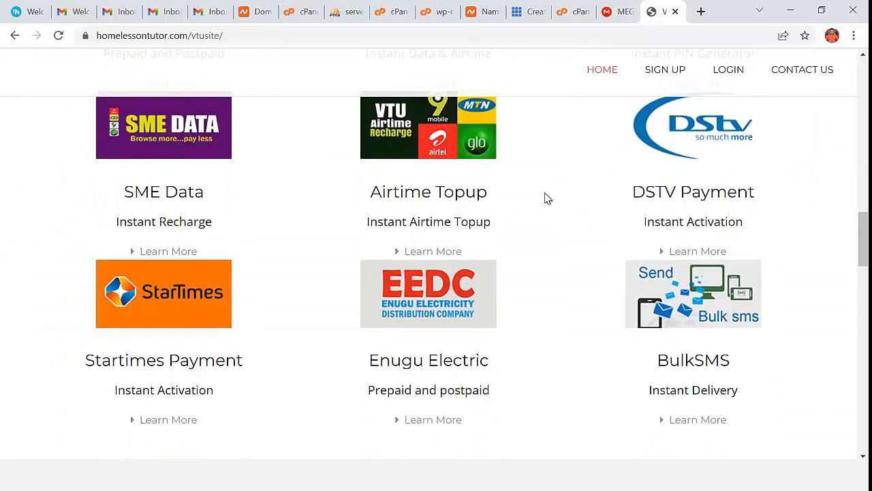
{"action": "scroll", "coordinate": [418, 211], "scroll_direction": "down", "scroll_amount": 1}
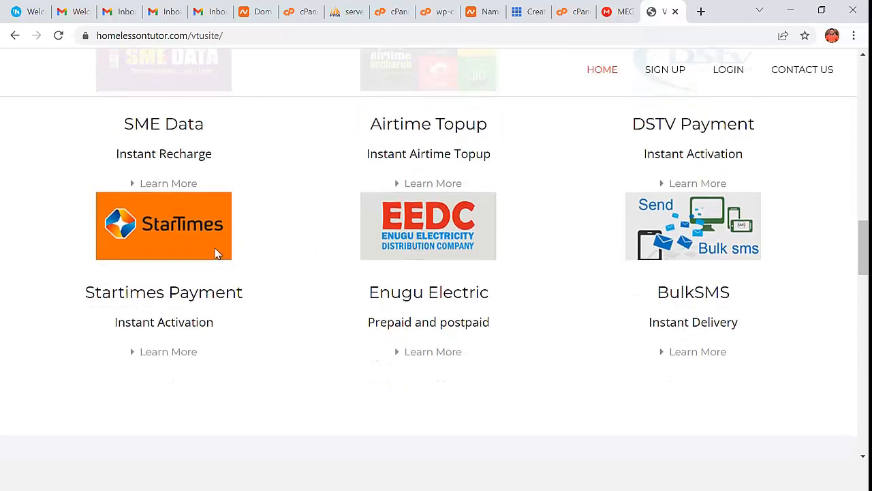
{"action": "scroll", "coordinate": [634, 283], "scroll_direction": "down", "scroll_amount": 2}
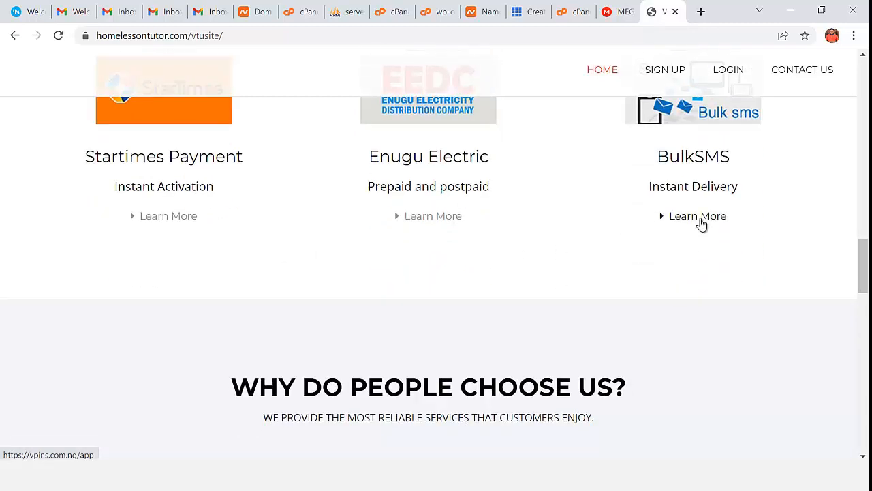
{"action": "scroll", "coordinate": [634, 248], "scroll_direction": "down", "scroll_amount": 3}
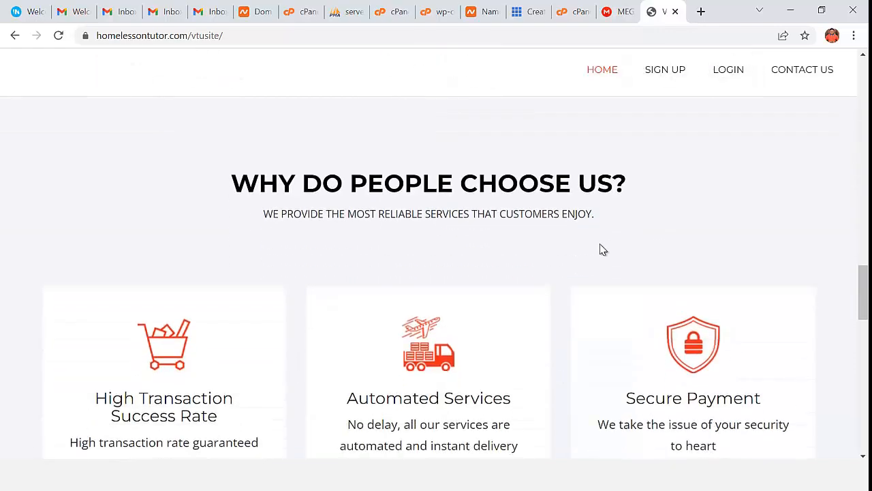
{"action": "scroll", "coordinate": [539, 262], "scroll_direction": "up", "scroll_amount": 4}
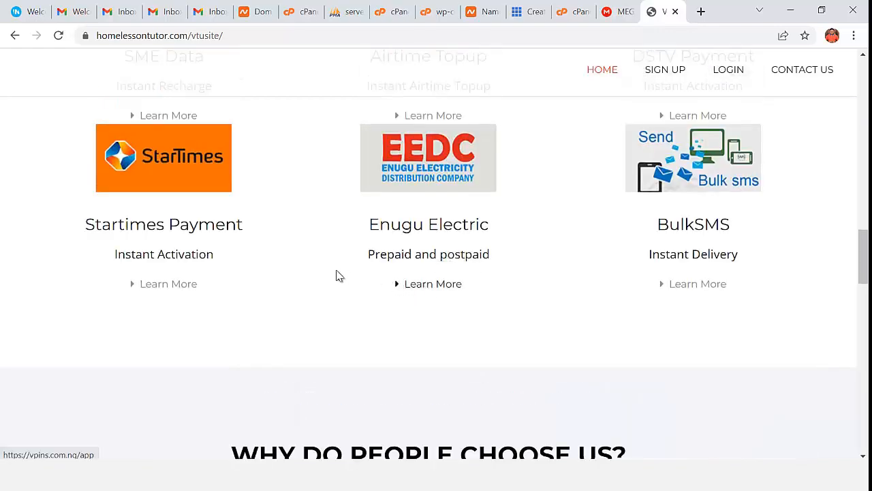
{"action": "scroll", "coordinate": [156, 290], "scroll_direction": "up", "scroll_amount": 3}
{"action": "scroll", "coordinate": [173, 312], "scroll_direction": "up", "scroll_amount": 15}
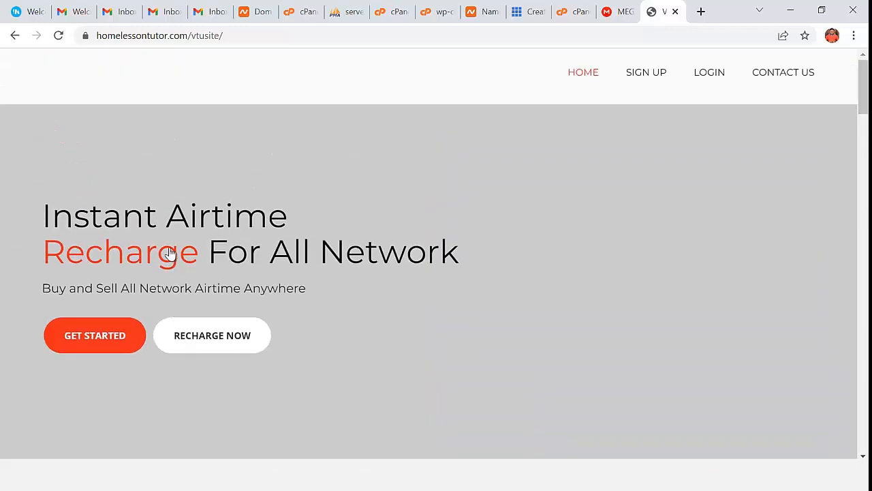
- Copy the site address and open Chrome's main menu
{"action": "left_click", "coordinate": [230, 39]}
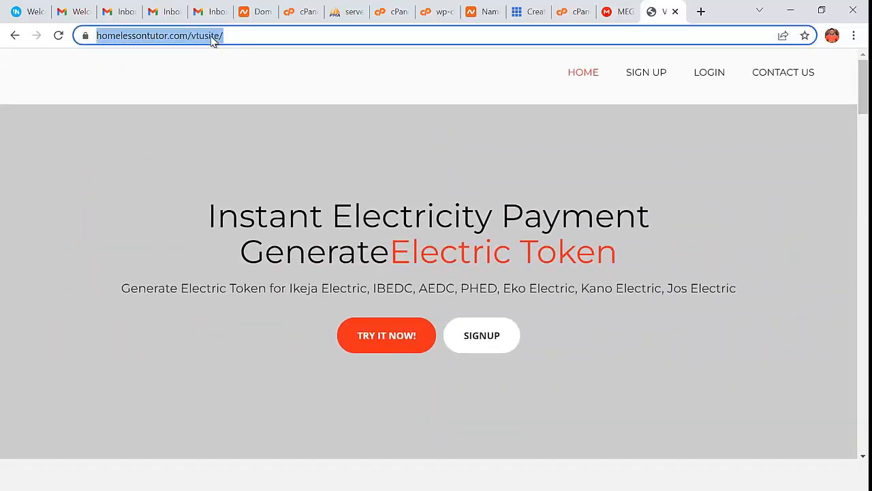
{"action": "right_click", "coordinate": [213, 35]}
{"action": "left_click", "coordinate": [244, 130]}
{"action": "left_click", "coordinate": [854, 35]}
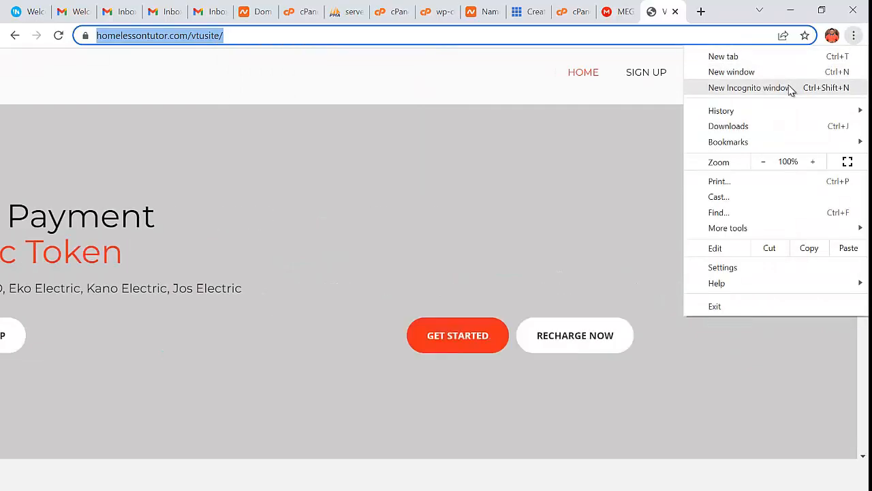
{"action": "left_click", "coordinate": [784, 88]}
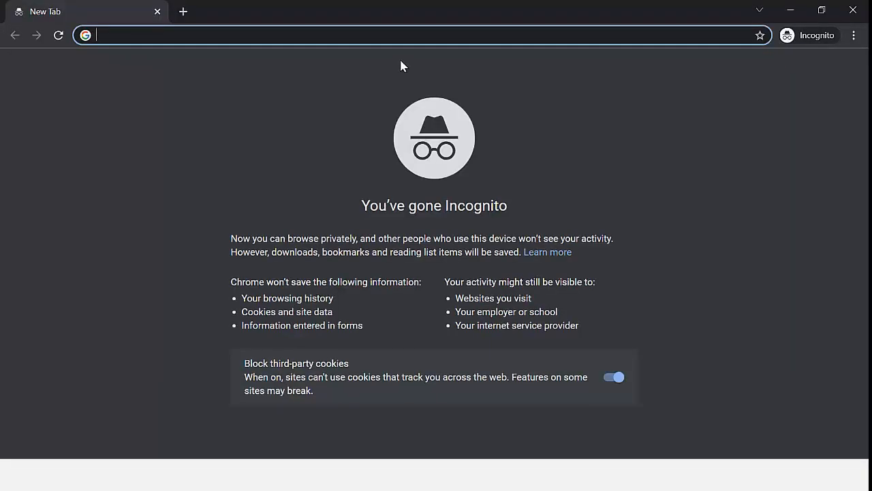
{"action": "key", "text": "ctrl+v"}
{"action": "key", "text": "Return"}
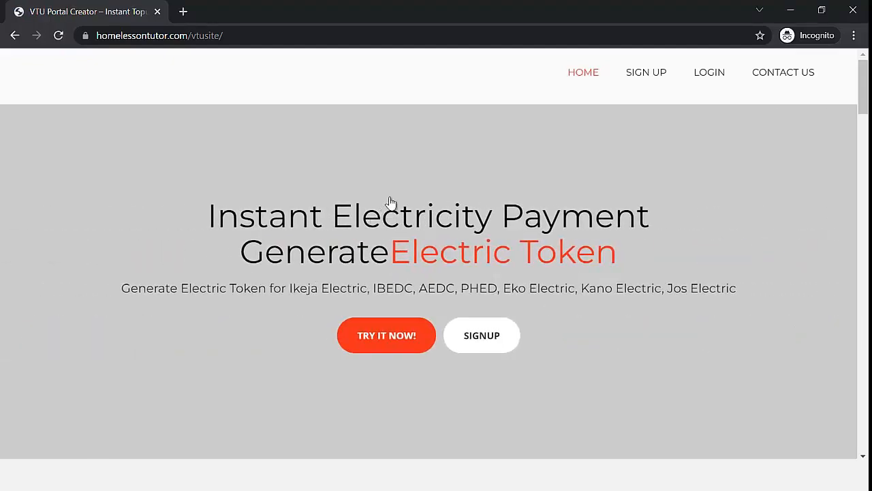
{"action": "left_click", "coordinate": [852, 10]}
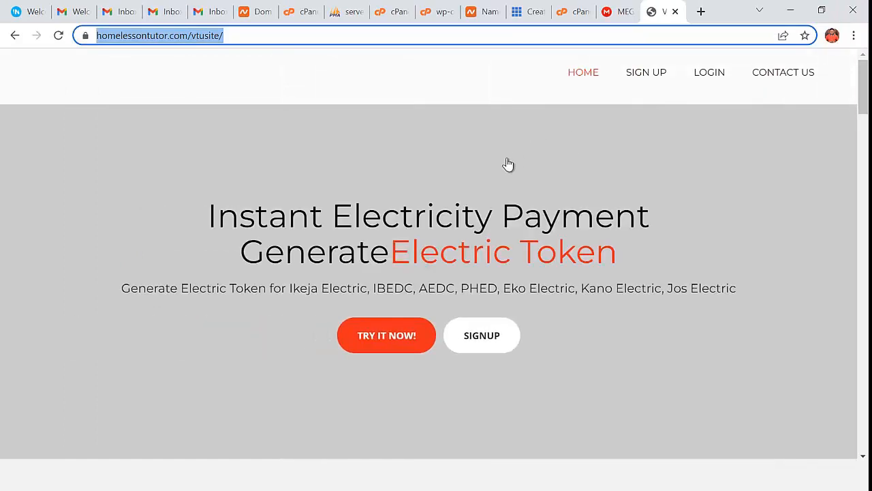
- Load homelessontutor.com/vtusite/wp-admin to reach the WordPress login, then go back to phpMyAdmin
{"action": "left_click", "coordinate": [253, 37]}
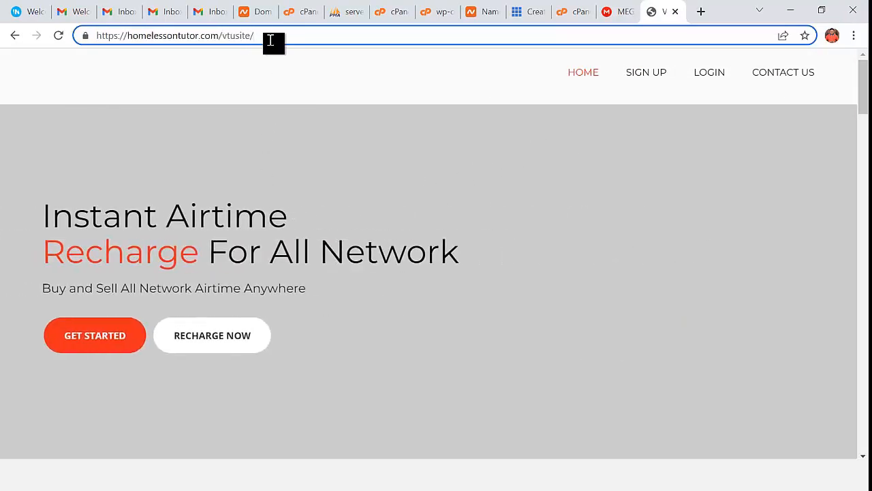
{"action": "type", "text": "wpp"}
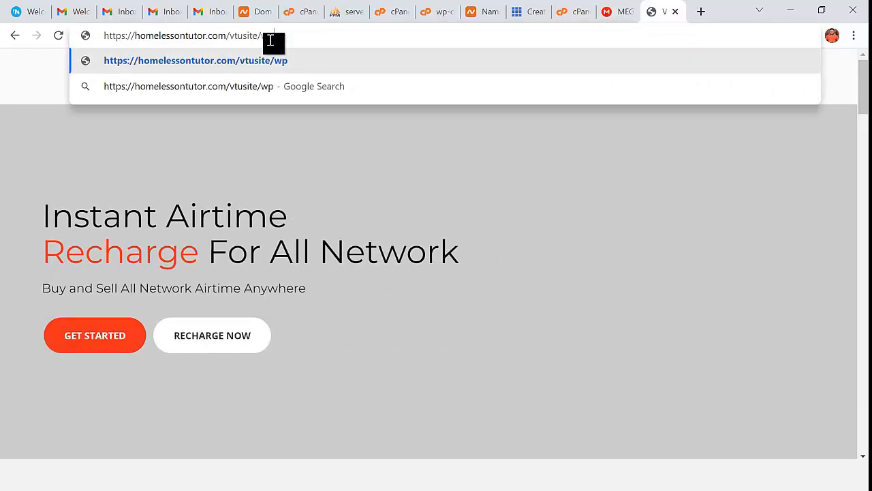
{"action": "key", "text": "BackSpace"}
{"action": "key", "text": "BackSpace"}
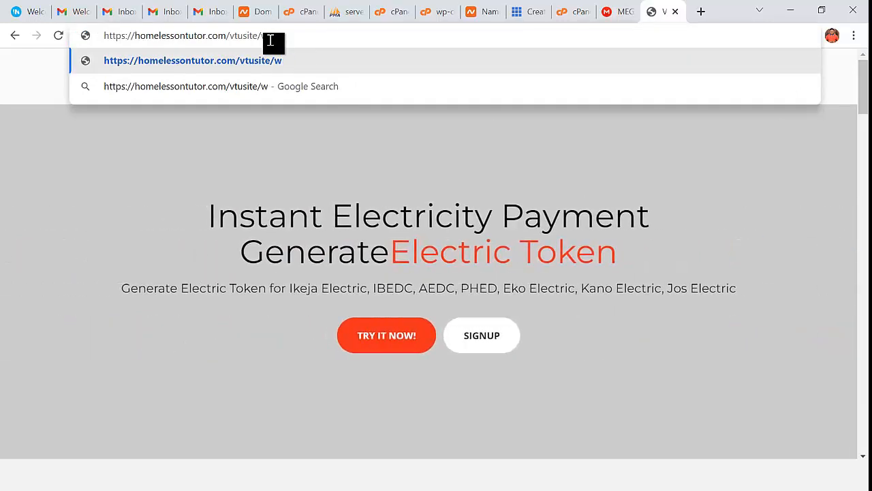
{"action": "type", "text": "p-admin"}
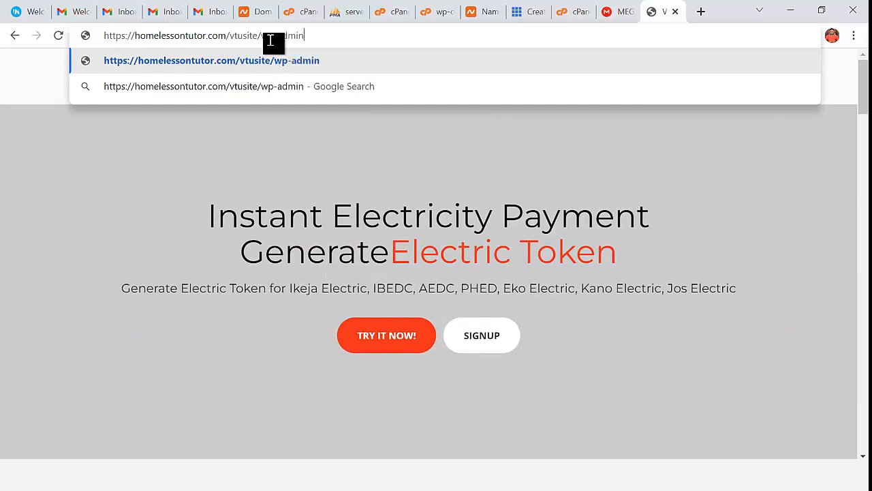
{"action": "key", "text": "Return"}
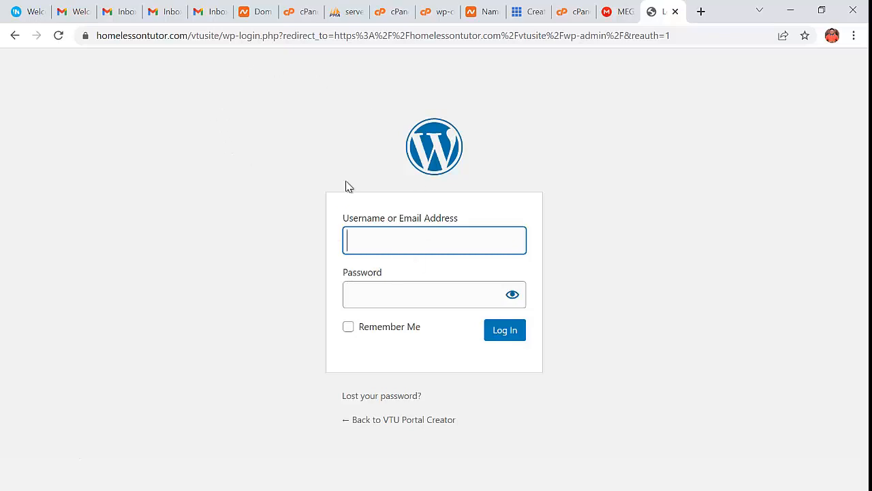
{"action": "left_click", "coordinate": [348, 11]}
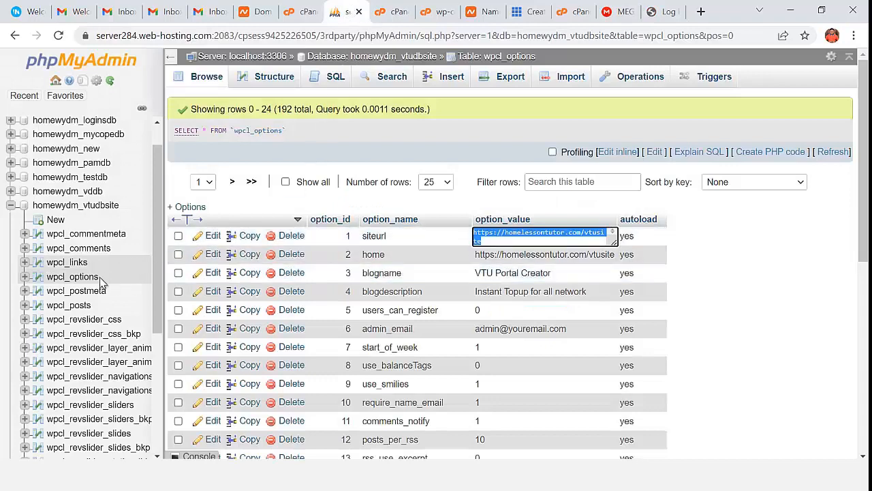
- Open the wpcl_users table in homewydm_vtudbsite to view its single user account
{"action": "scroll", "coordinate": [95, 293], "scroll_direction": "down", "scroll_amount": 5}
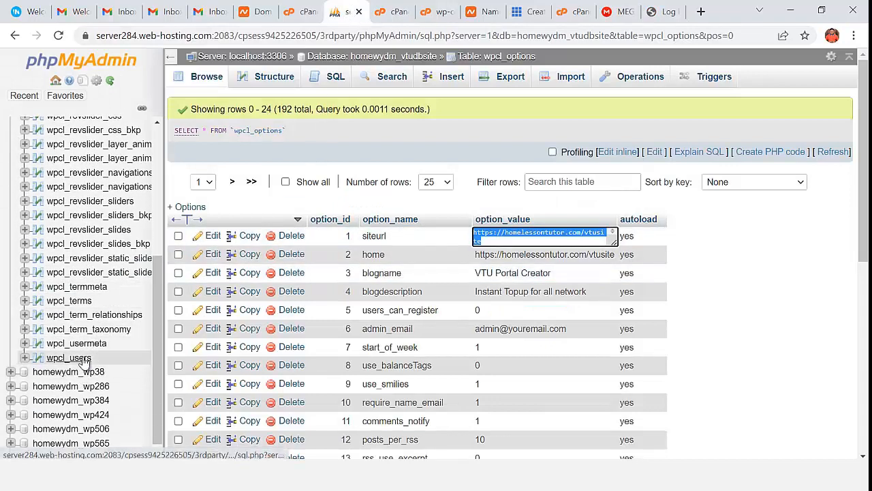
{"action": "left_click", "coordinate": [83, 361]}
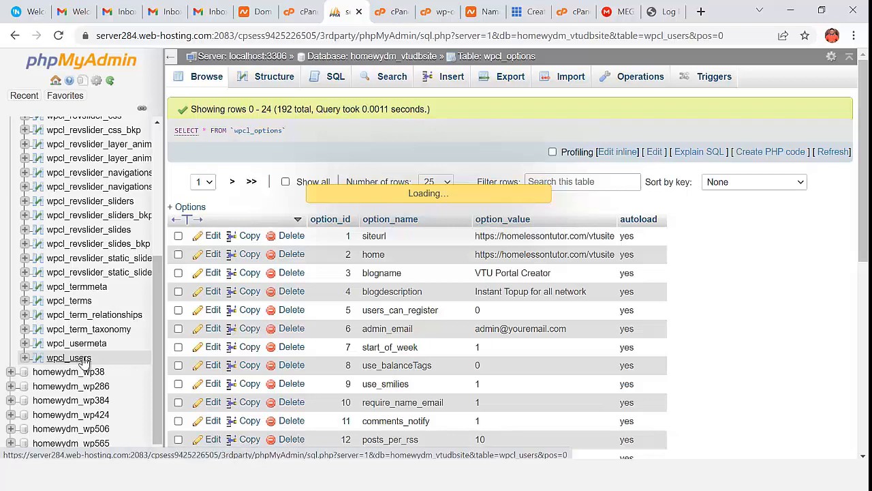
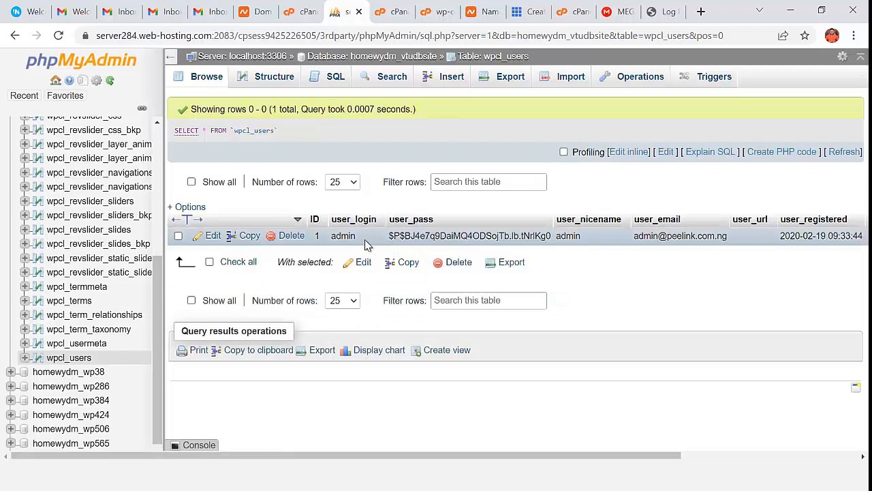
- Edit the admin row of wpcl_users and place the cursor in its user_login value
{"action": "left_click", "coordinate": [213, 236]}
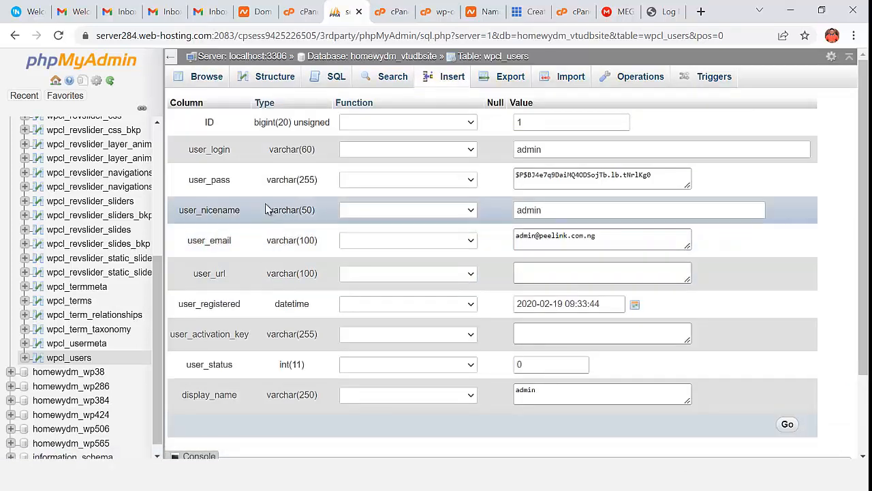
{"action": "left_click", "coordinate": [561, 150]}
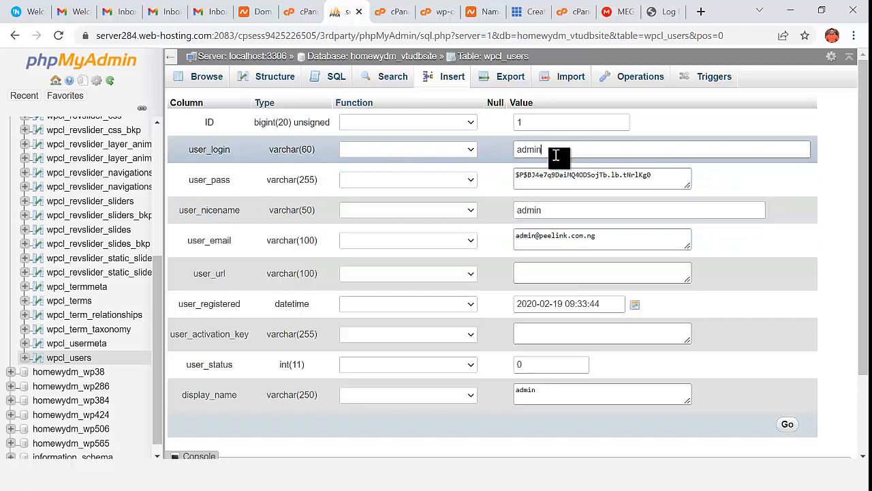
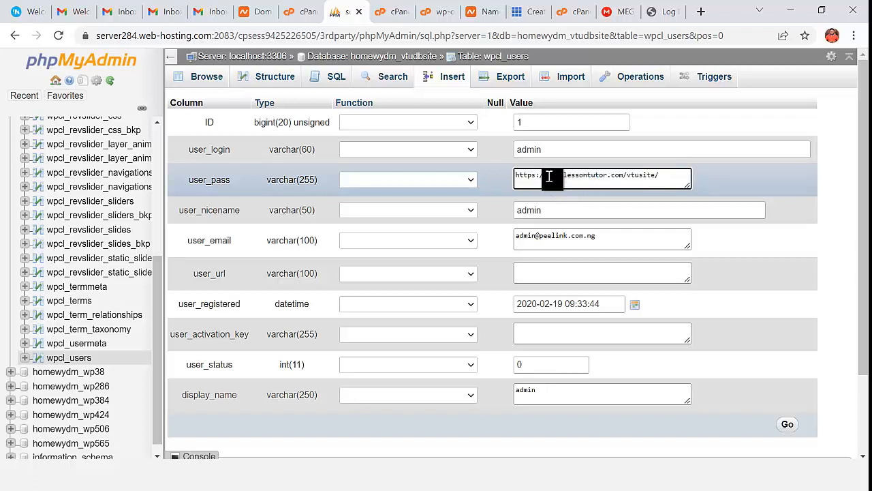
- Delete the https prefix from the admin row's user_pass value and start typing the new password
{"action": "left_click", "coordinate": [545, 176]}
{"action": "key", "text": "BackSpace"}
{"action": "key", "text": "BackSpace"}
{"action": "key", "text": "BackSpace"}
{"action": "key", "text": "BackSpace"}
{"action": "key", "text": "BackSpace"}
{"action": "key", "text": "BackSpace"}
{"action": "key", "text": "BackSpace"}
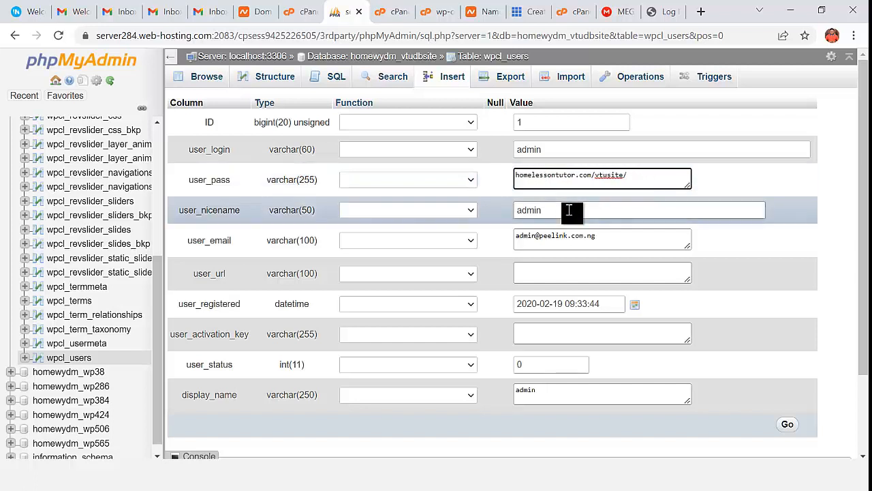
{"action": "type", "text": "admin@"}
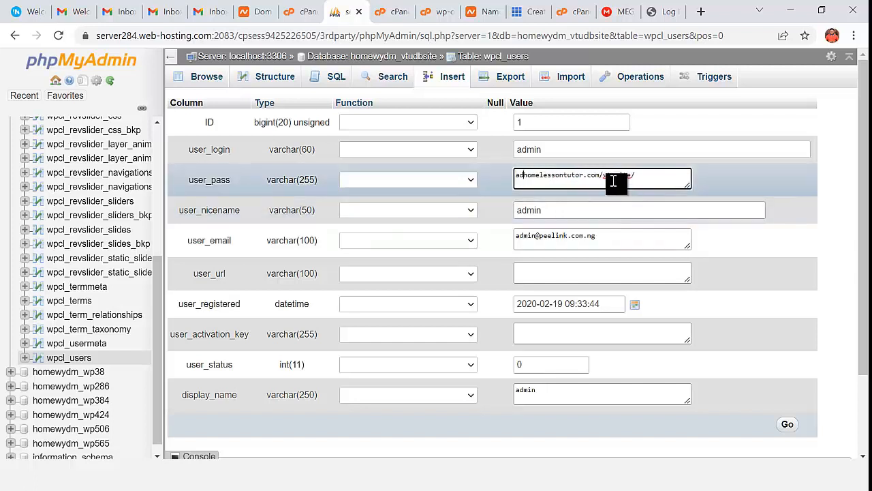
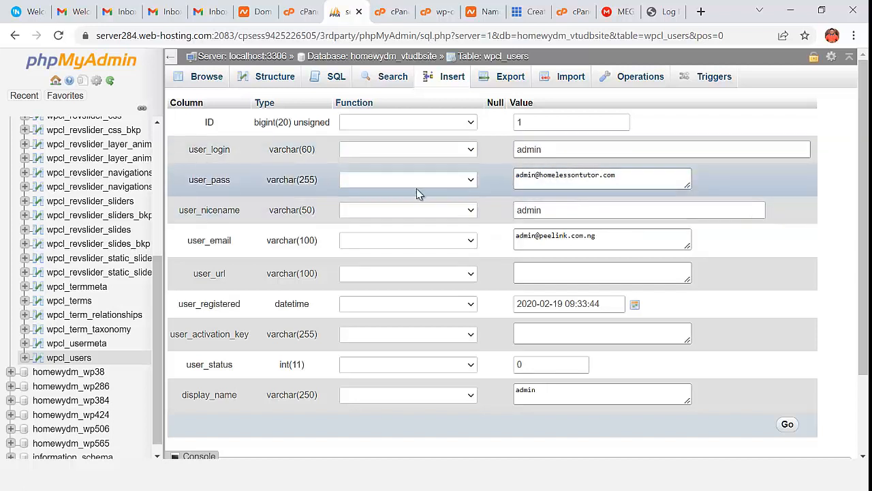
- Choose MD5 from the Function dropdown for the admin row's user_pass field
{"action": "left_click", "coordinate": [393, 184]}
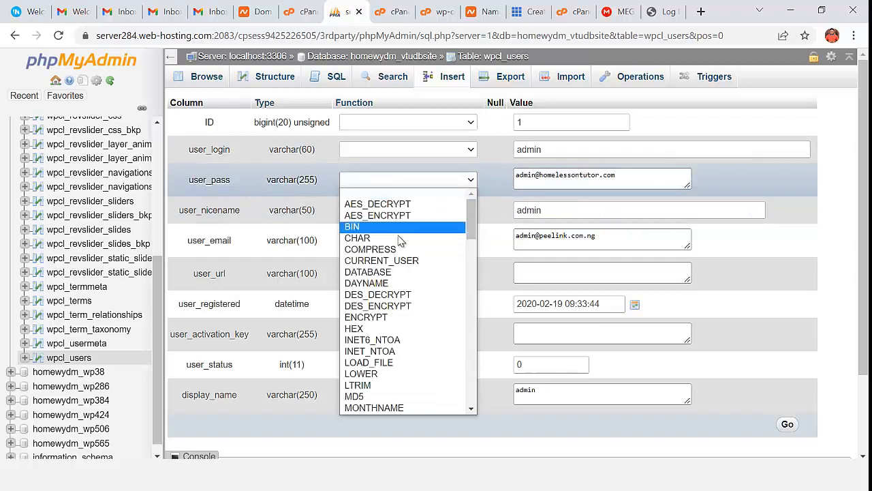
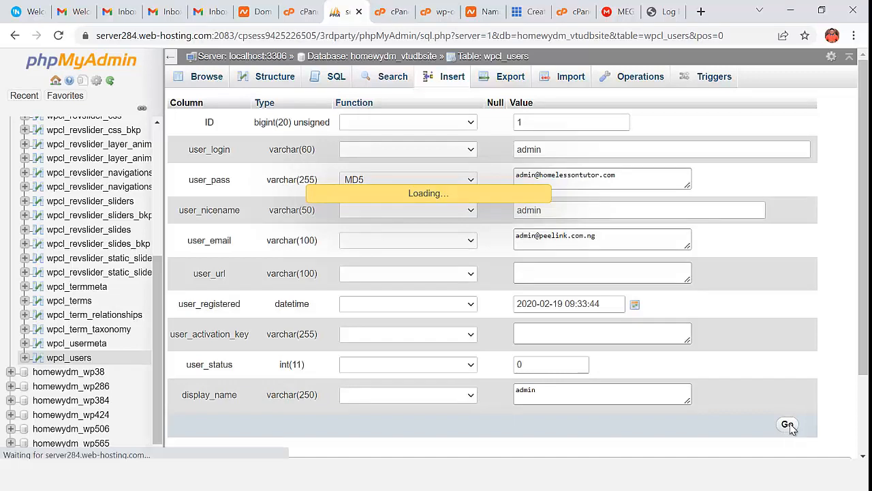
- Review the wpcl_users admin row after saving its MD5-hashed user_pass
{"action": "scroll", "coordinate": [607, 388], "scroll_direction": "down", "scroll_amount": 1}
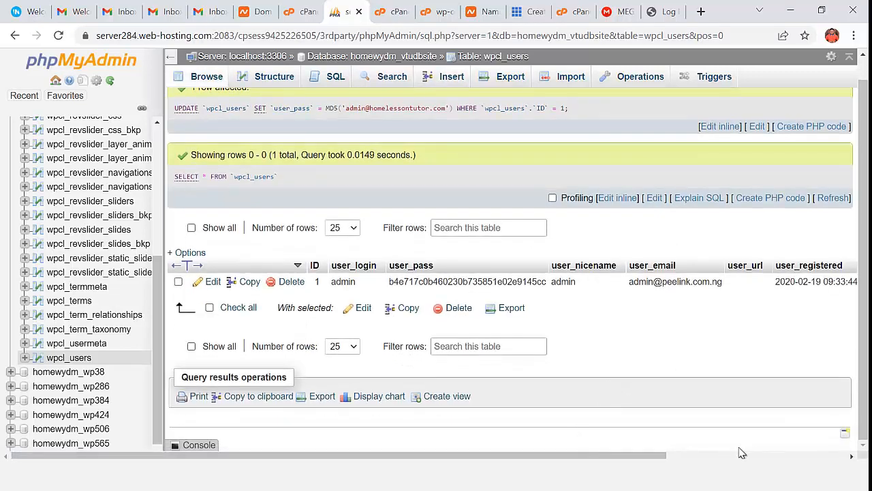
{"action": "mouse_move", "coordinate": [656, 458]}
{"action": "left_mouse_down"}
{"action": "mouse_move", "coordinate": [845, 455]}
{"action": "mouse_move", "coordinate": [647, 458]}
{"action": "left_mouse_up"}
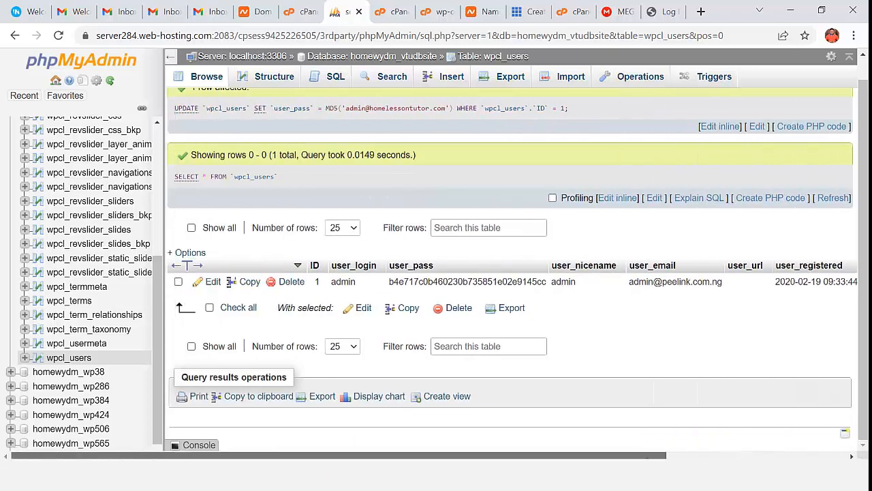
- Log in to the WordPress admin area as admin with the reset password
{"action": "left_click", "coordinate": [659, 17]}
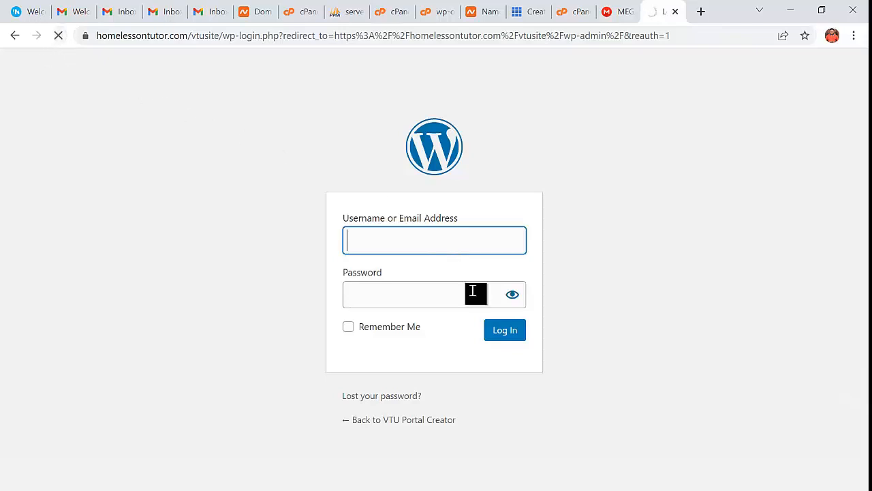
{"action": "left_click", "coordinate": [450, 238]}
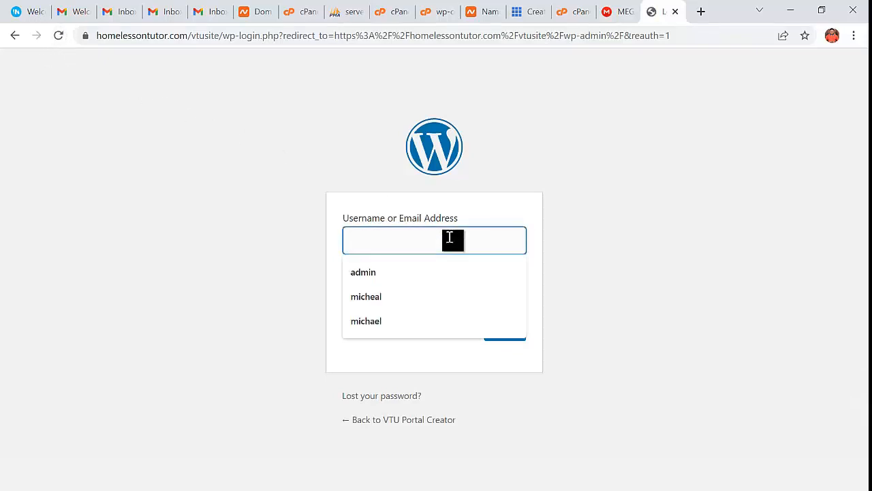
{"action": "type", "text": "admin"}
{"action": "key", "text": "Tab"}
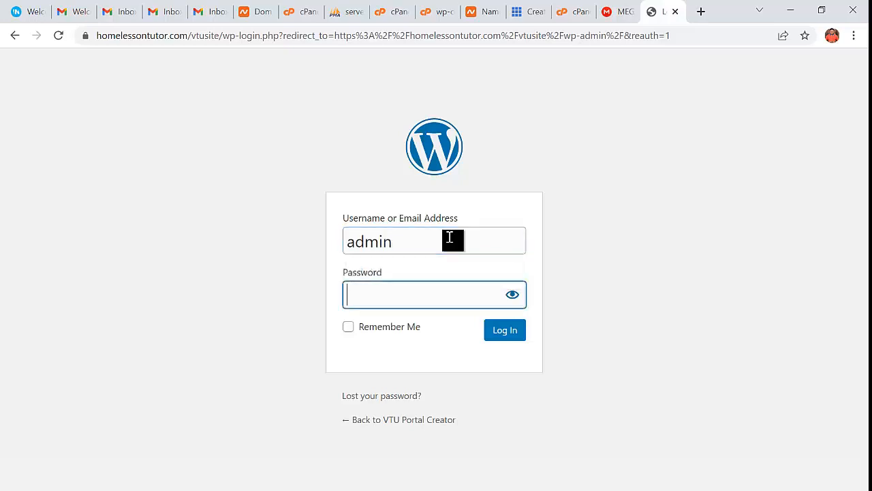
{"action": "left_click", "coordinate": [494, 330]}
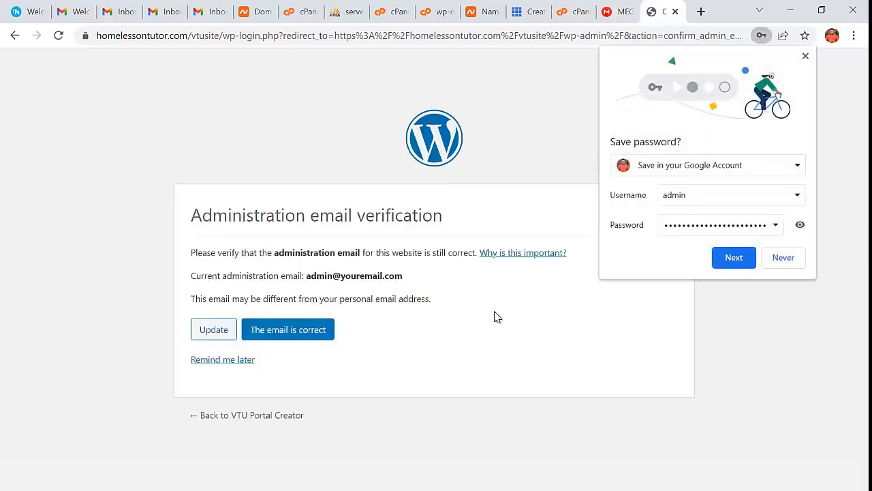
- Decline saving the password and postpone the admin email verification to reach the Dashboard
{"action": "left_click", "coordinate": [805, 58]}
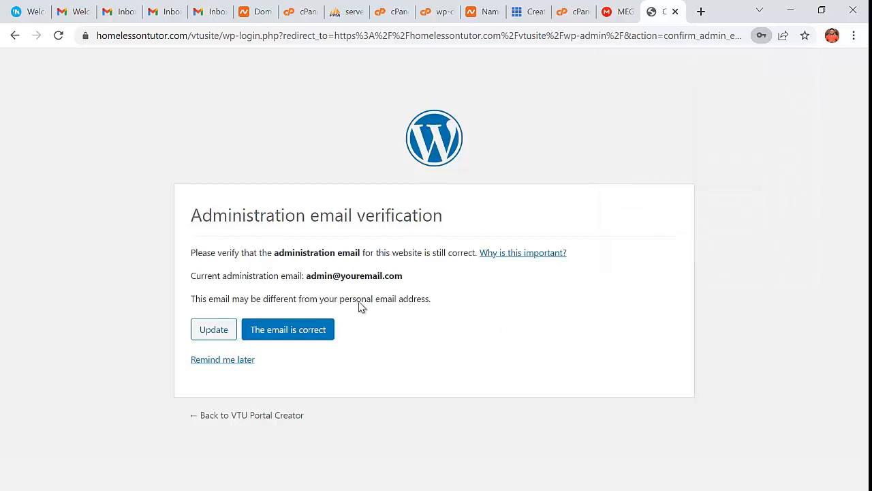
{"action": "left_click", "coordinate": [235, 361]}
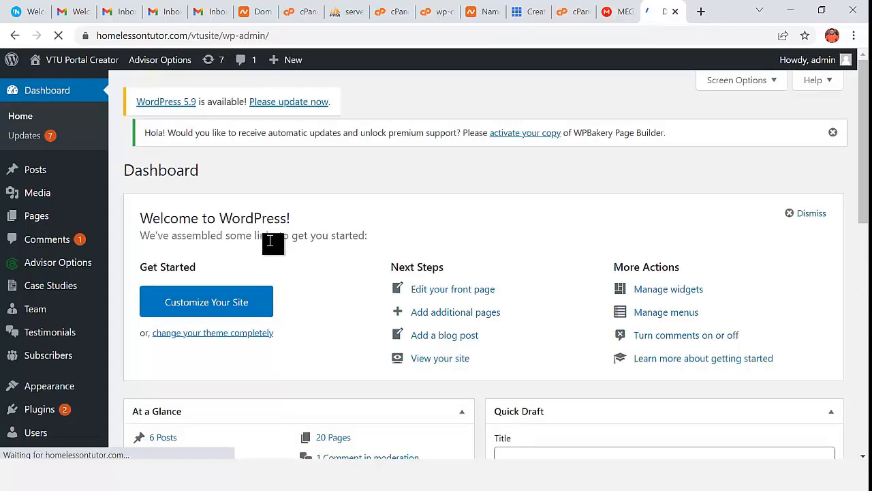
{"action": "scroll", "coordinate": [100, 333], "scroll_direction": "down", "scroll_amount": 2}
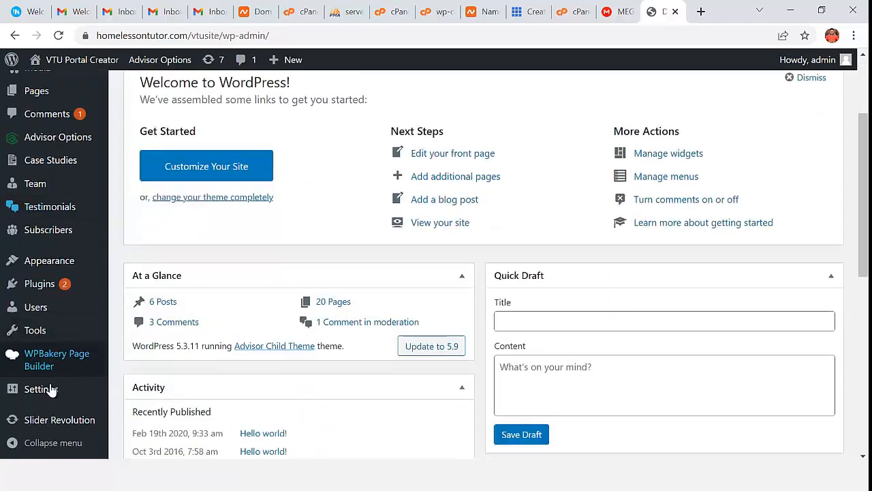
{"action": "mouse_move", "coordinate": [59, 400]}
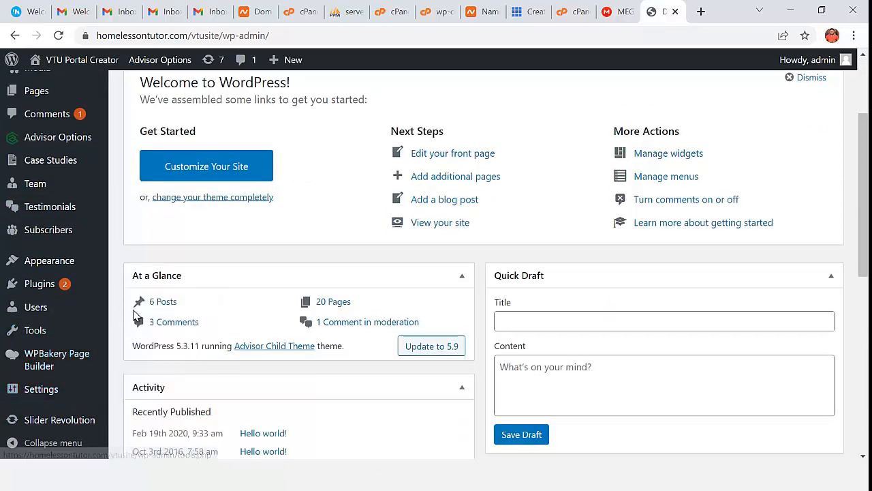
- Rename the site title to 'Honme VTU Portal Creator' in General Settings
{"action": "left_click", "coordinate": [142, 314]}
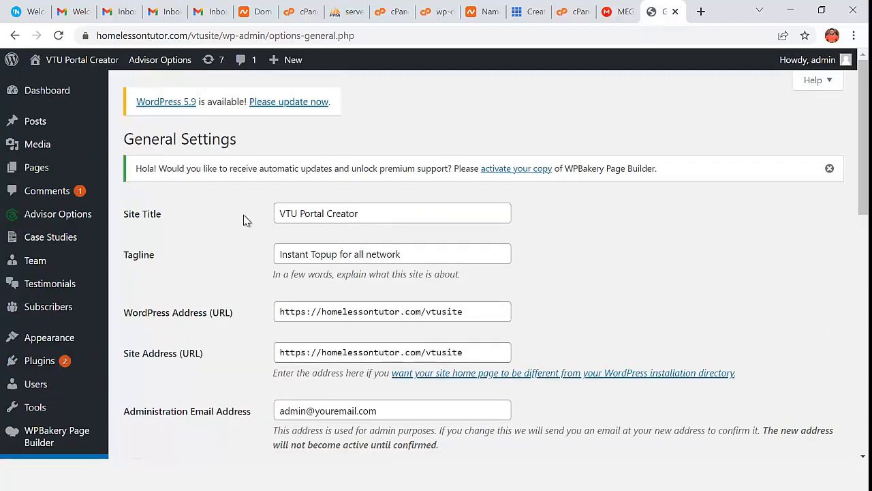
{"action": "left_click_drag", "start_coordinate": [279, 214], "coordinate": [414, 215]}
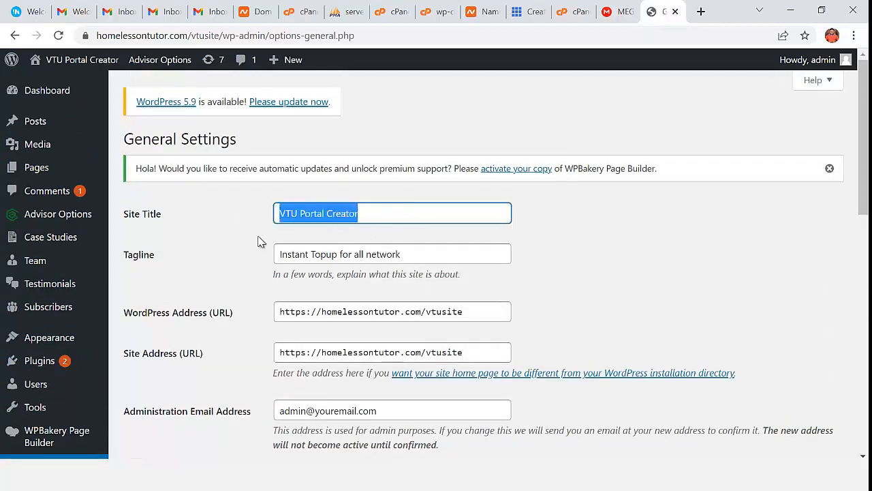
{"action": "left_click", "coordinate": [284, 214]}
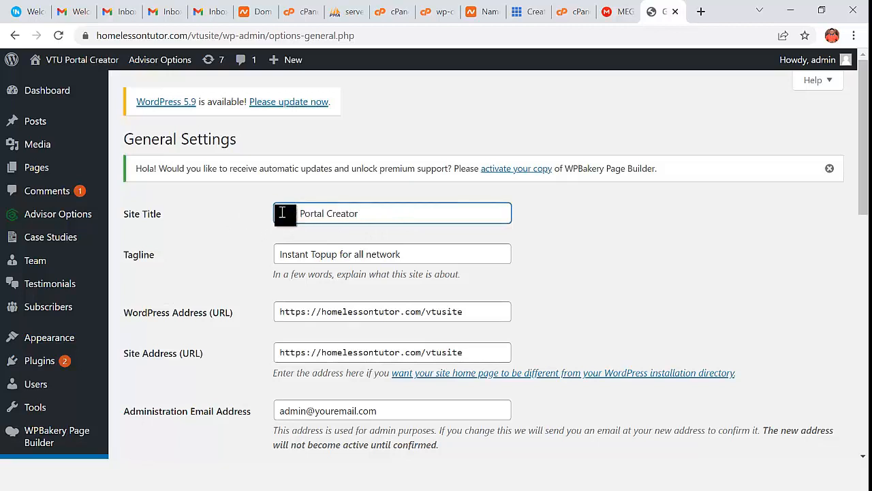
{"action": "type", "text": "Honme"}
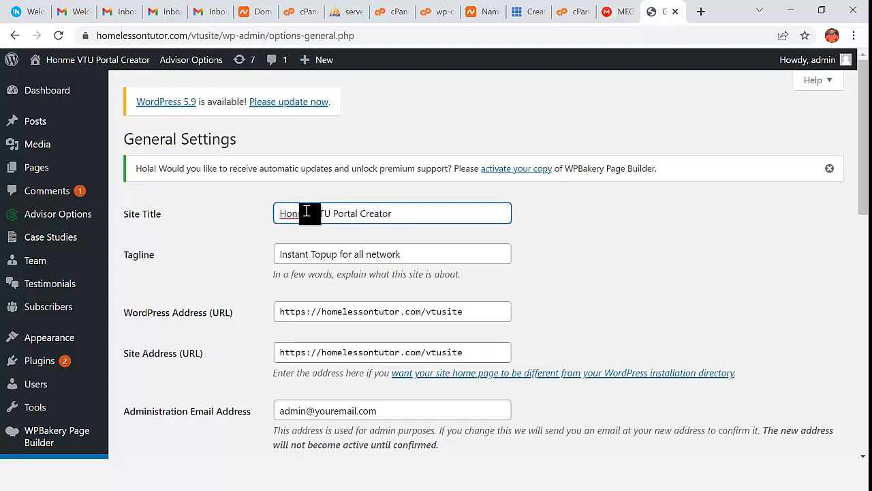
- Replace the Administration Email Address with the domain's admin mailbox address
{"action": "scroll", "coordinate": [475, 299], "scroll_direction": "down", "scroll_amount": 1}
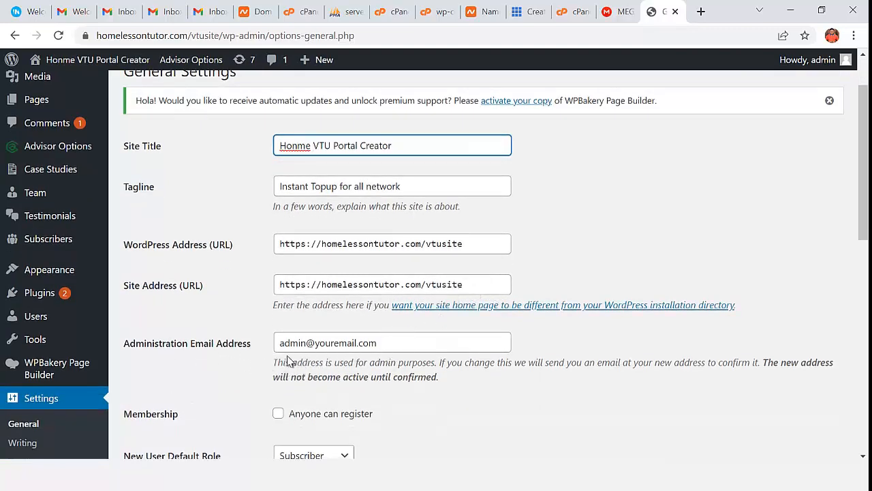
{"action": "left_click", "coordinate": [400, 347]}
{"action": "left_click_drag", "start_coordinate": [399, 347], "coordinate": [319, 347]}
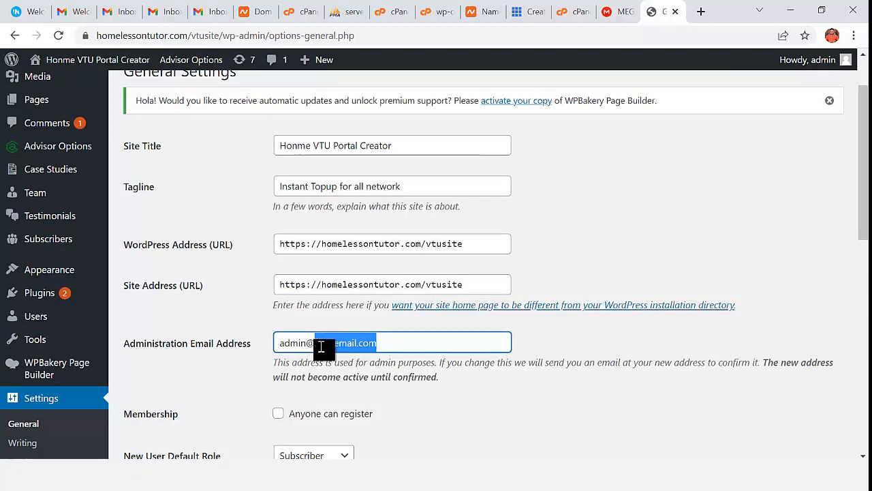
{"action": "key", "text": "ctrl+v"}
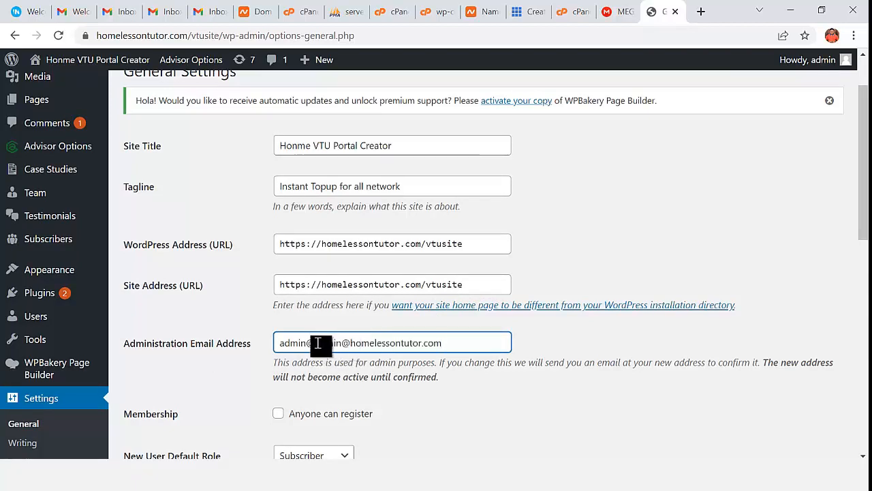
{"action": "left_click", "coordinate": [317, 343]}
{"action": "key", "text": "BackSpace"}
{"action": "key", "text": "Delete"}
{"action": "key", "text": "Delete"}
{"action": "key", "text": "Delete"}
{"action": "key", "text": "Delete"}
{"action": "key", "text": "Delete"}
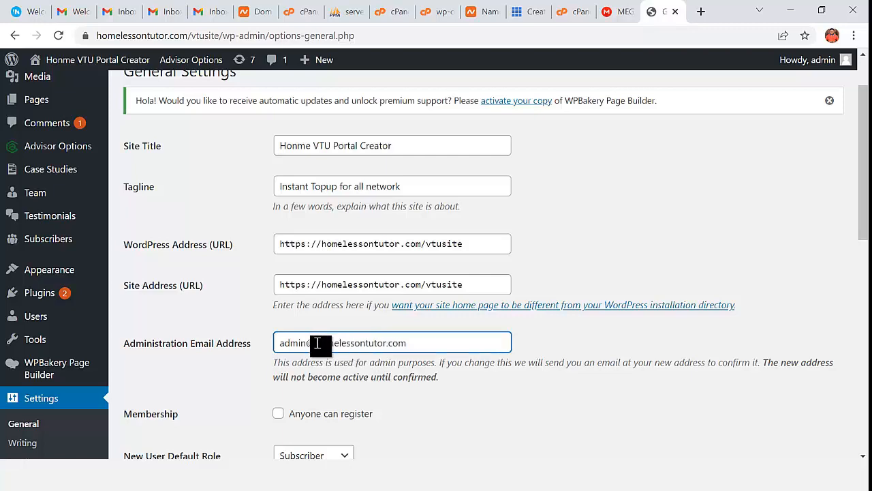
- Save the General Settings, leaving the new admin email pending confirmation
{"action": "scroll", "coordinate": [432, 370], "scroll_direction": "down", "scroll_amount": 2}
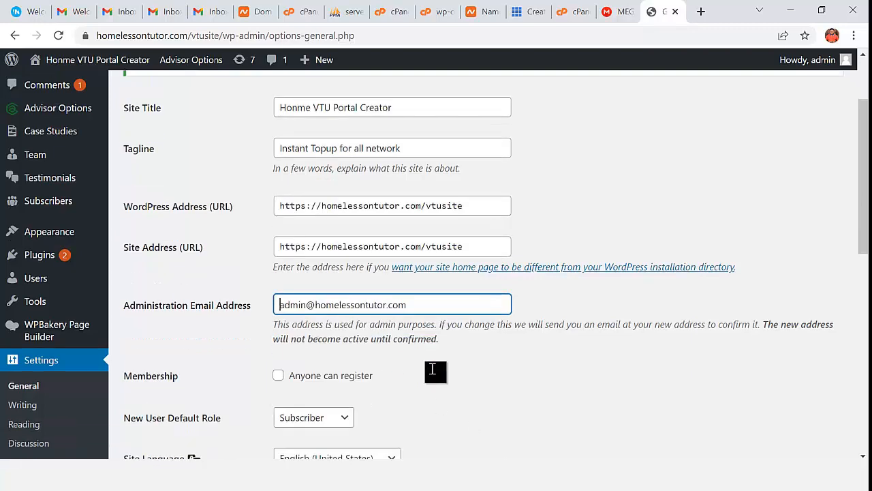
{"action": "scroll", "coordinate": [328, 283], "scroll_direction": "down", "scroll_amount": 7}
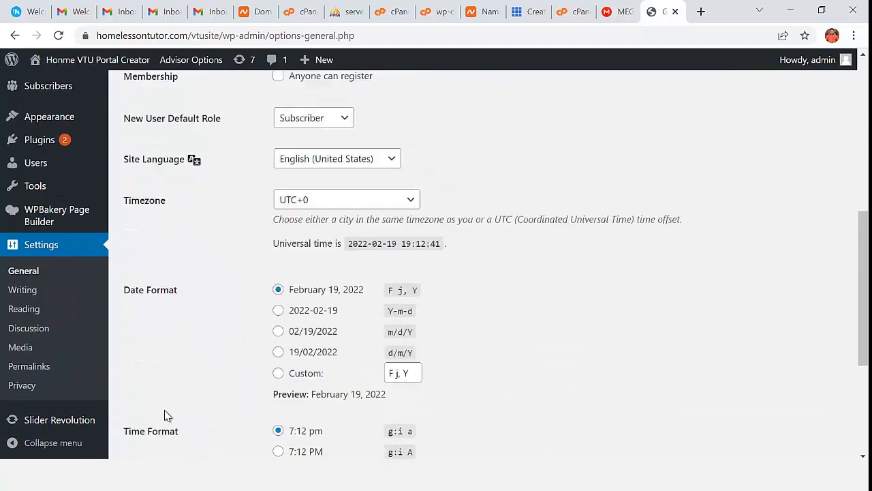
{"action": "left_click", "coordinate": [150, 398]}
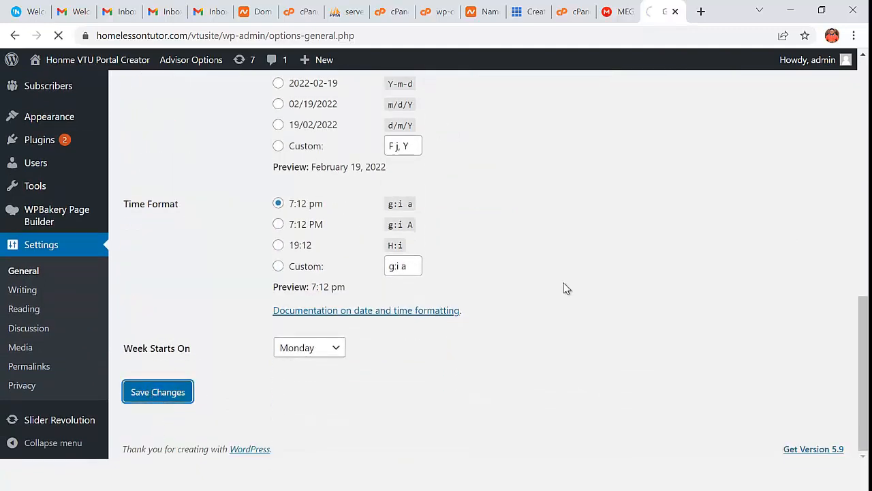
{"action": "scroll", "coordinate": [564, 288], "scroll_direction": "up", "scroll_amount": 4}
{"action": "scroll", "coordinate": [565, 289], "scroll_direction": "down", "scroll_amount": 4}
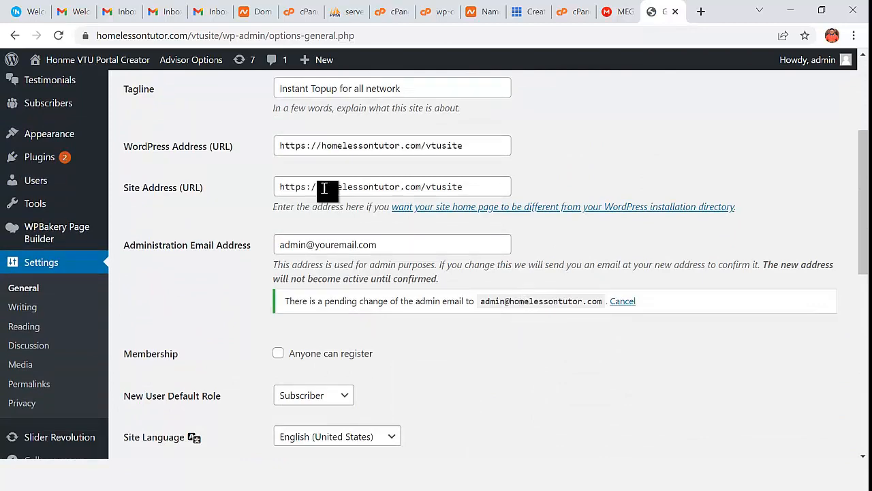
- Find Email Accounts in cPanel by searching 'ema'
{"action": "left_click", "coordinate": [289, 12]}
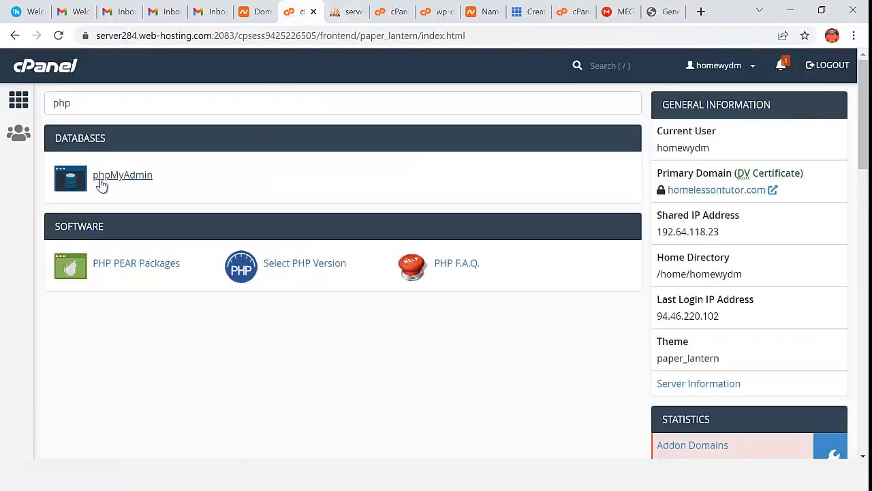
{"action": "left_click_drag", "start_coordinate": [74, 101], "coordinate": [40, 115]}
{"action": "type", "text": "email"}
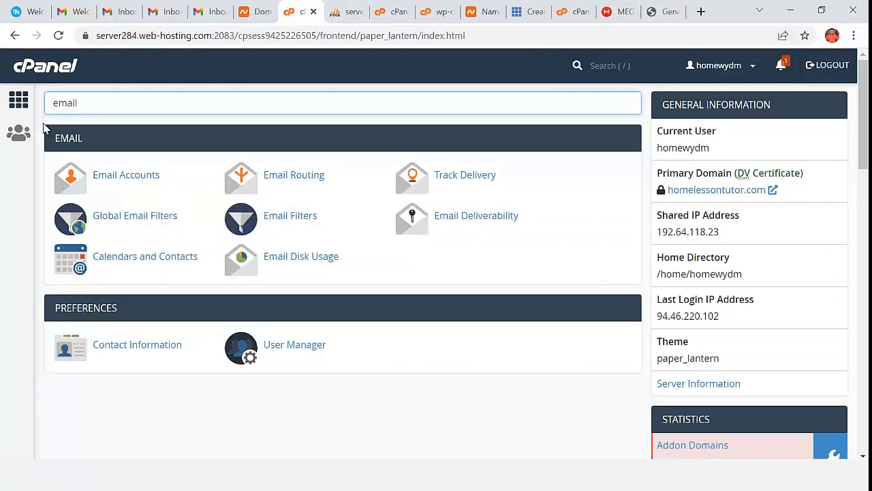
{"action": "left_click", "coordinate": [102, 179]}
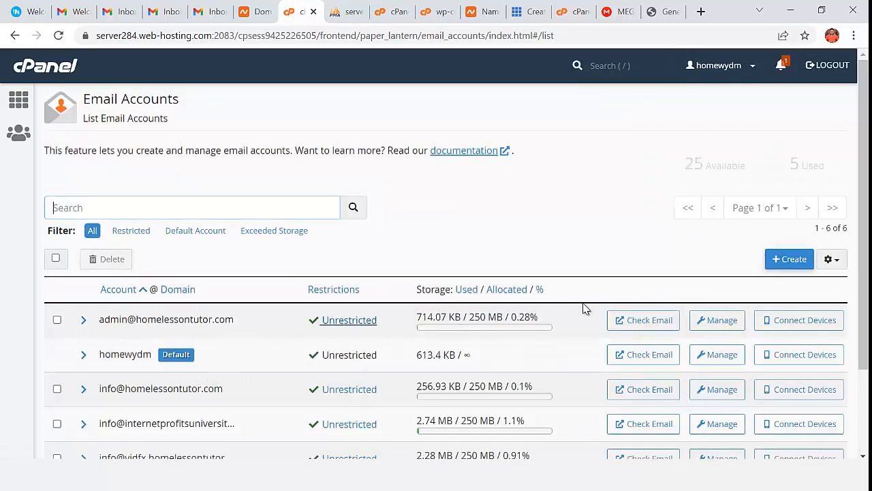
- Create the 'vtu' mailbox on homelessontutor.com with a generated strong password
{"action": "left_click", "coordinate": [787, 259]}
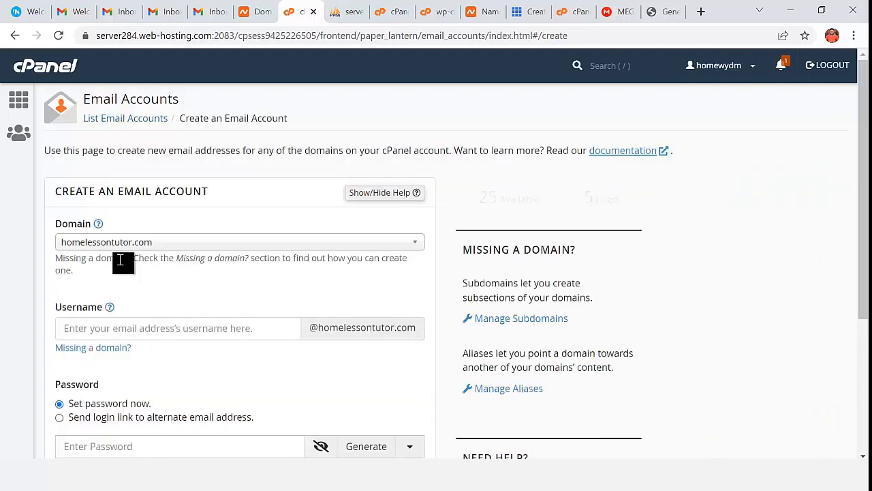
{"action": "left_click", "coordinate": [111, 325]}
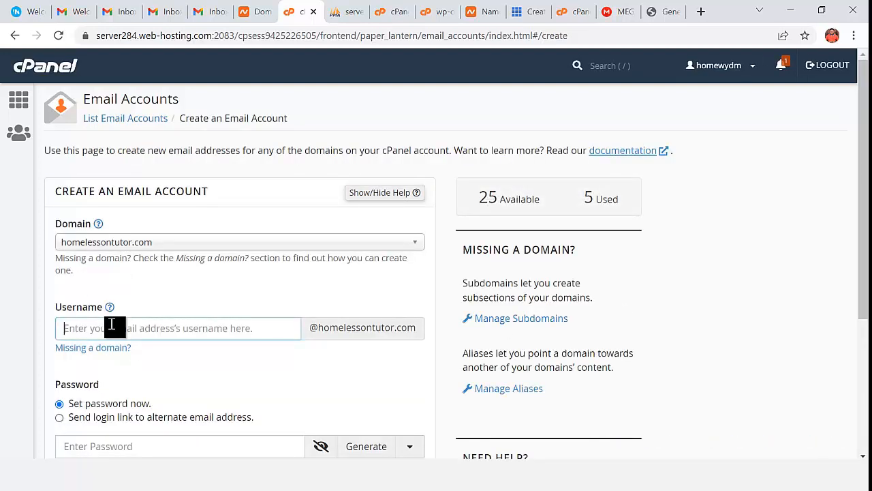
{"action": "type", "text": "vtu"}
{"action": "scroll", "coordinate": [125, 216], "scroll_direction": "down", "scroll_amount": 2}
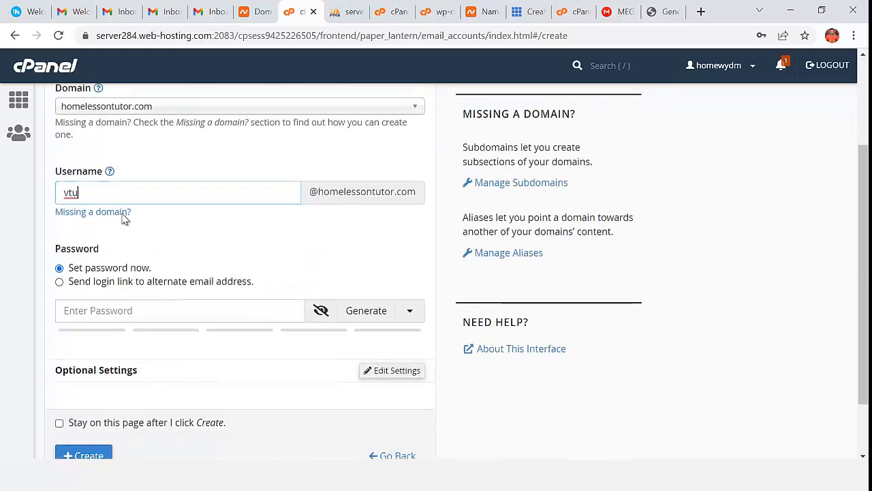
{"action": "left_click", "coordinate": [358, 314]}
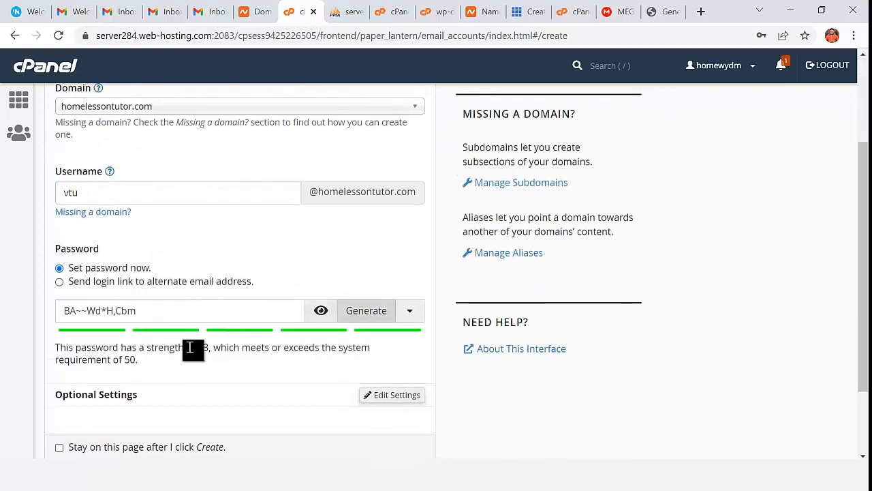
{"action": "scroll", "coordinate": [130, 382], "scroll_direction": "down", "scroll_amount": 2}
{"action": "left_click", "coordinate": [85, 382]}
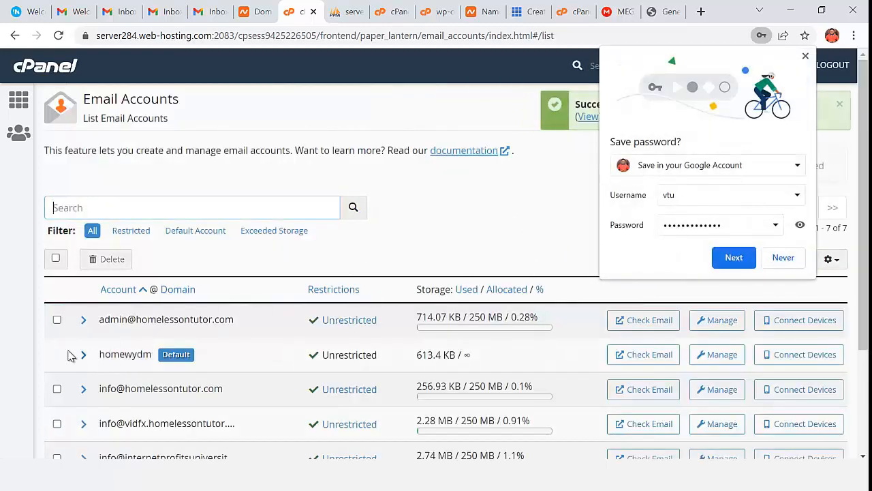
- Open Roundcube webmail for the admin mailbox, set to open the inbox at login
{"action": "left_click", "coordinate": [638, 327]}
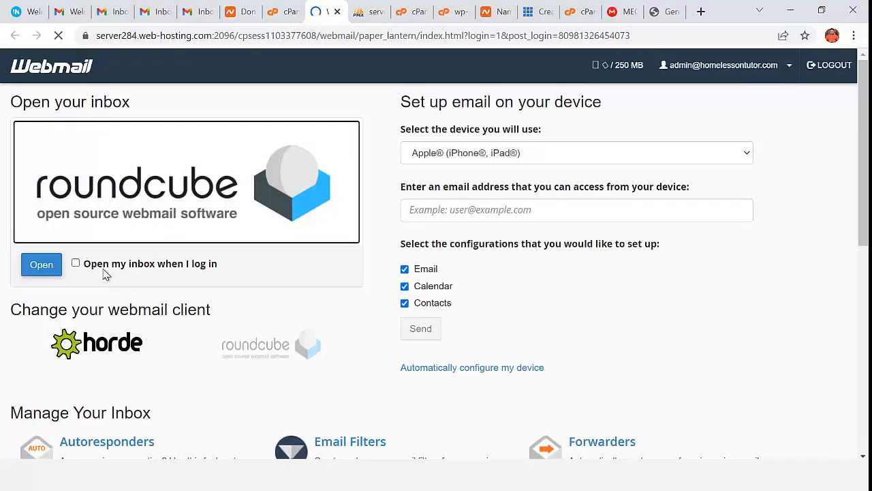
{"action": "left_click", "coordinate": [75, 263]}
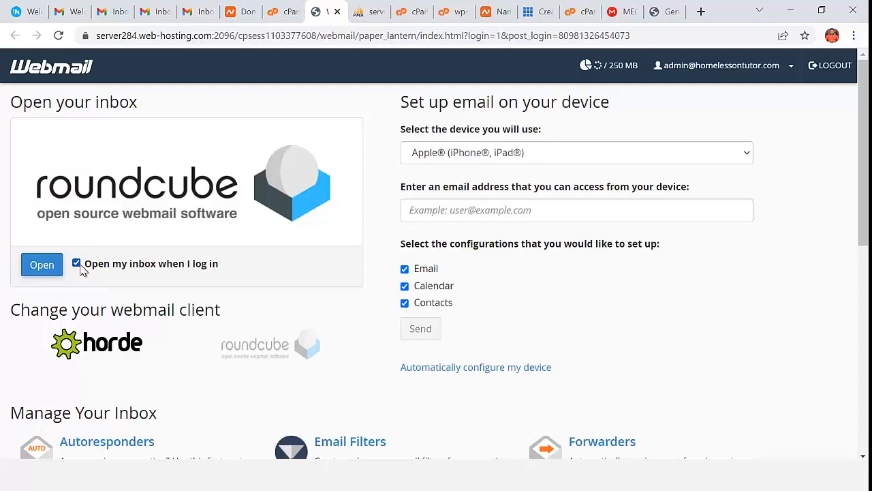
{"action": "left_click", "coordinate": [43, 266]}
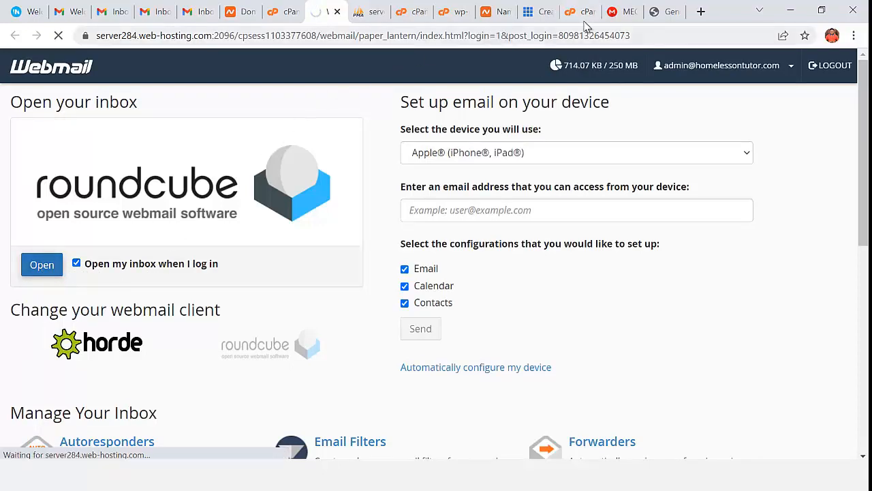
- Open WordPress's New Admin Email Address message and follow its confirmation link
{"action": "left_click", "coordinate": [666, 11]}
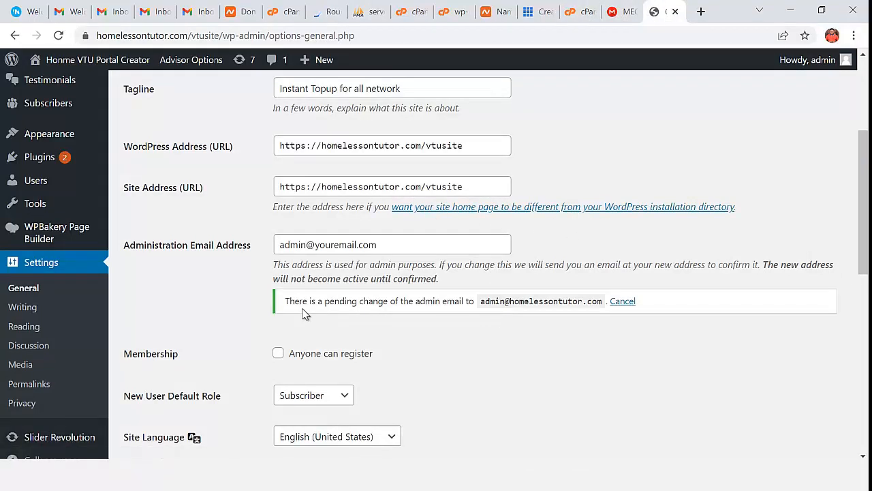
{"action": "left_click", "coordinate": [329, 12]}
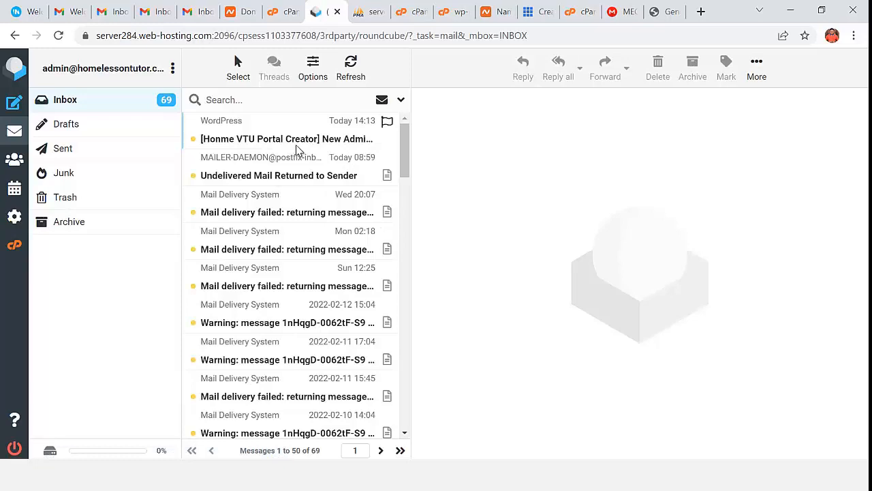
{"action": "left_click", "coordinate": [297, 145]}
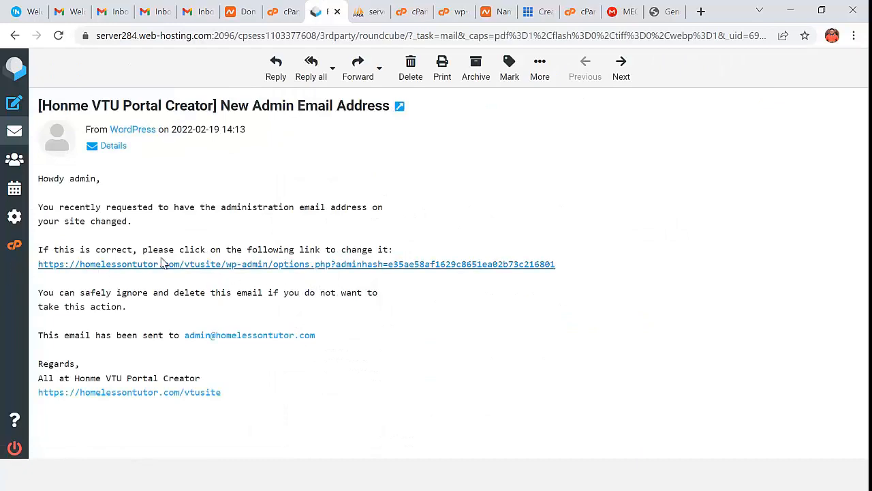
{"action": "left_click", "coordinate": [300, 264]}
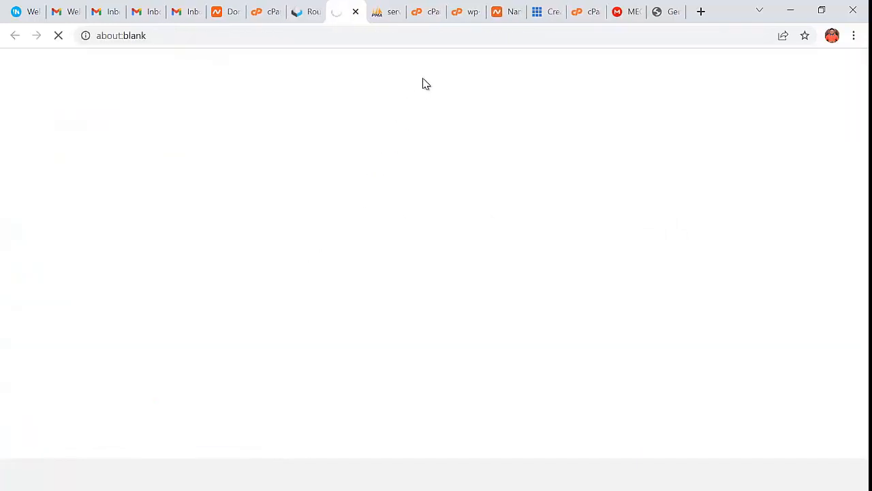
- Verify the administration email address now shows as confirmed in General Settings
{"action": "scroll", "coordinate": [430, 266], "scroll_direction": "down", "scroll_amount": 2}
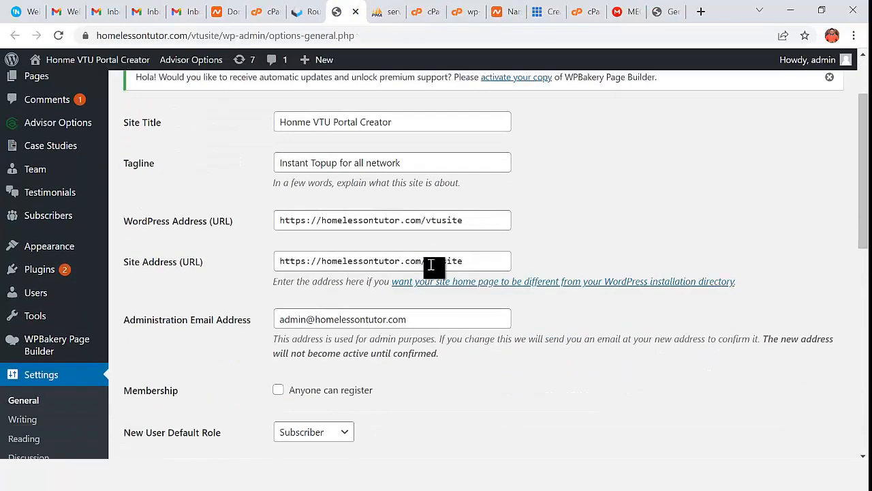
{"action": "scroll", "coordinate": [431, 266], "scroll_direction": "down", "scroll_amount": 1}
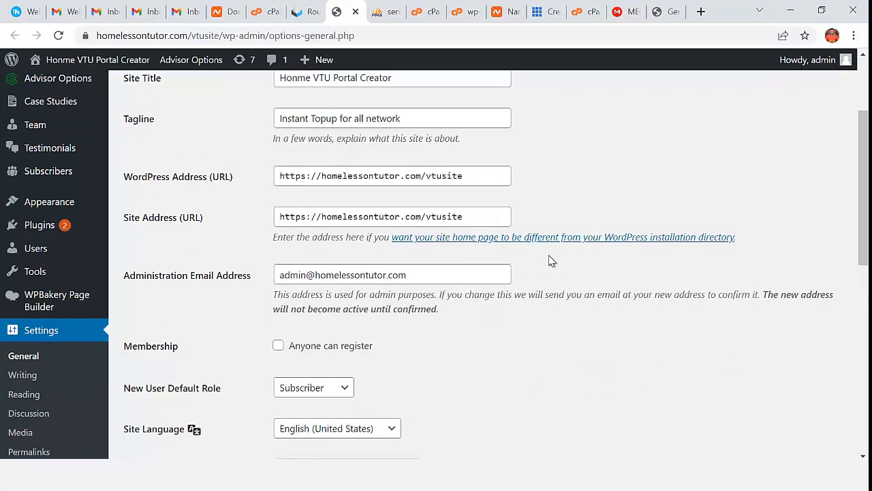
{"action": "left_click", "coordinate": [419, 279]}
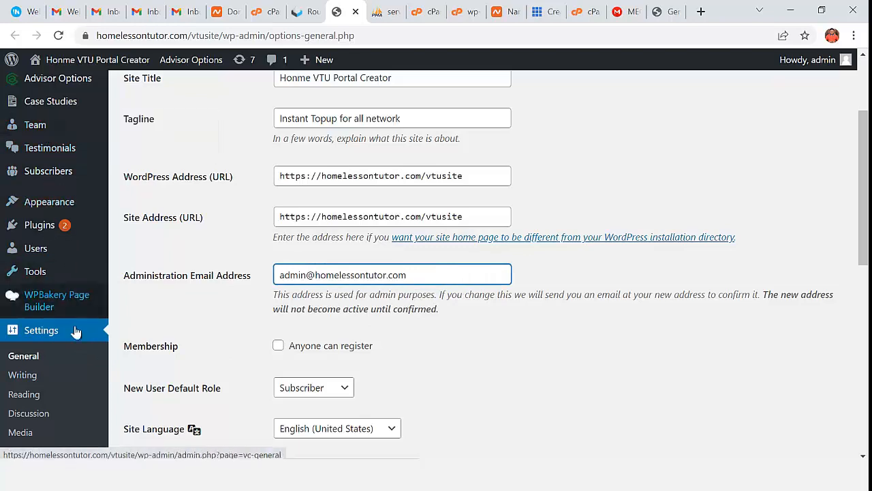
{"action": "scroll", "coordinate": [77, 399], "scroll_direction": "down", "scroll_amount": 2}
{"action": "scroll", "coordinate": [69, 368], "scroll_direction": "up", "scroll_amount": 1}
{"action": "scroll", "coordinate": [68, 368], "scroll_direction": "up", "scroll_amount": 1}
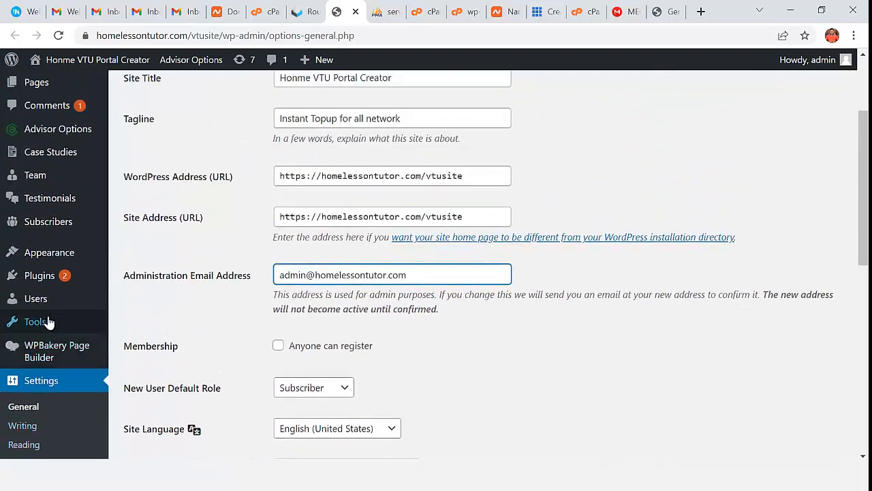
- Open the admin user's profile from All Users
{"action": "left_click", "coordinate": [136, 304]}
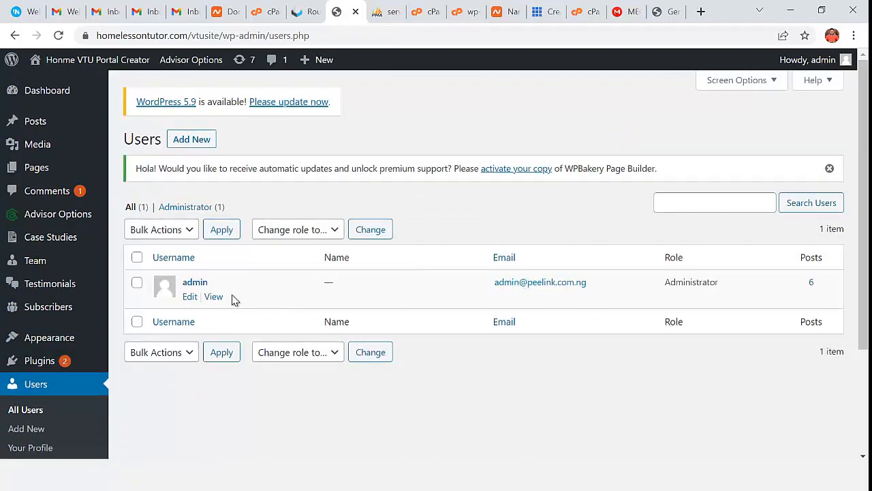
{"action": "left_click", "coordinate": [198, 284]}
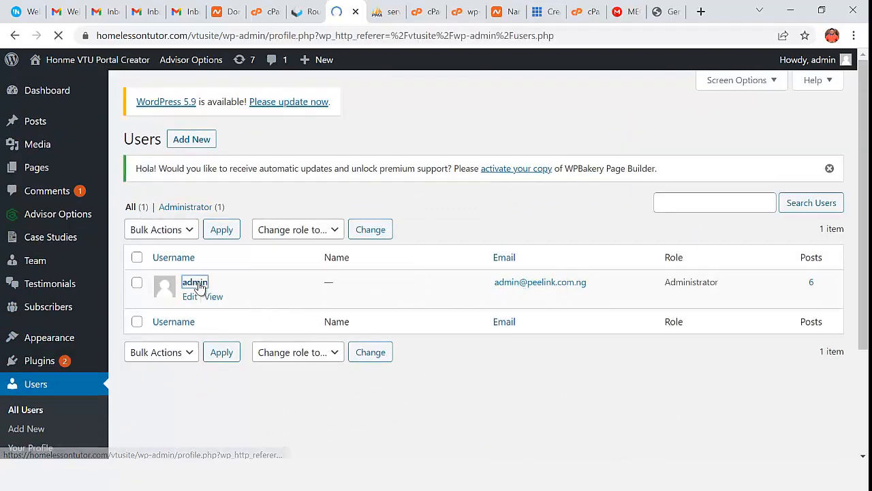
{"action": "scroll", "coordinate": [340, 318], "scroll_direction": "down", "scroll_amount": 7}
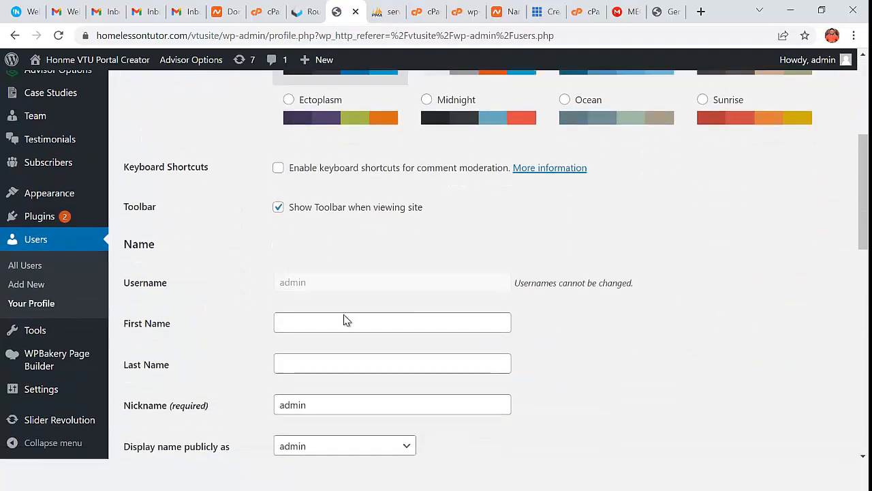
- Replace the profile email with the new domain admin address and update the profile
{"action": "left_click", "coordinate": [395, 313]}
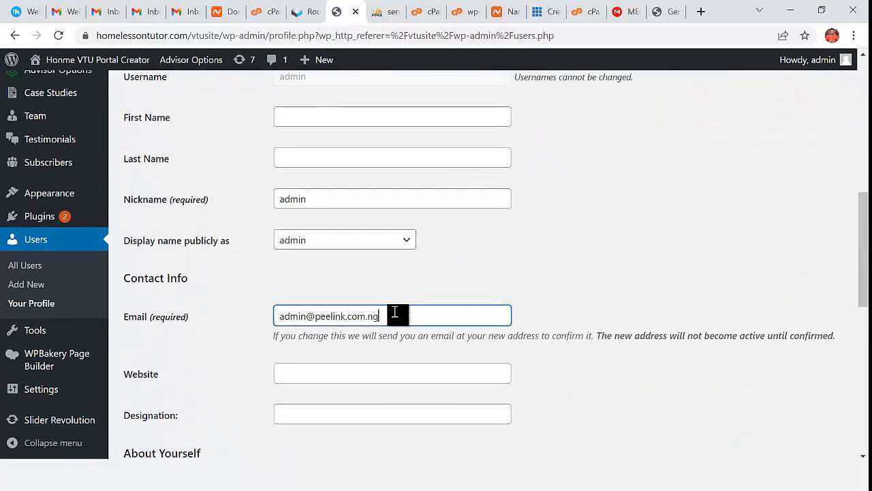
{"action": "left_click_drag", "start_coordinate": [395, 313], "coordinate": [279, 331]}
{"action": "key", "text": "ctrl+v"}
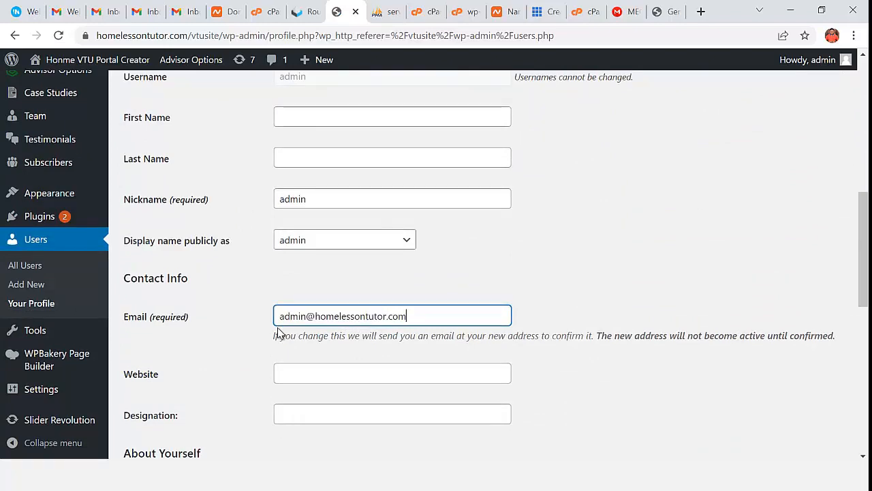
{"action": "scroll", "coordinate": [283, 340], "scroll_direction": "down", "scroll_amount": 8}
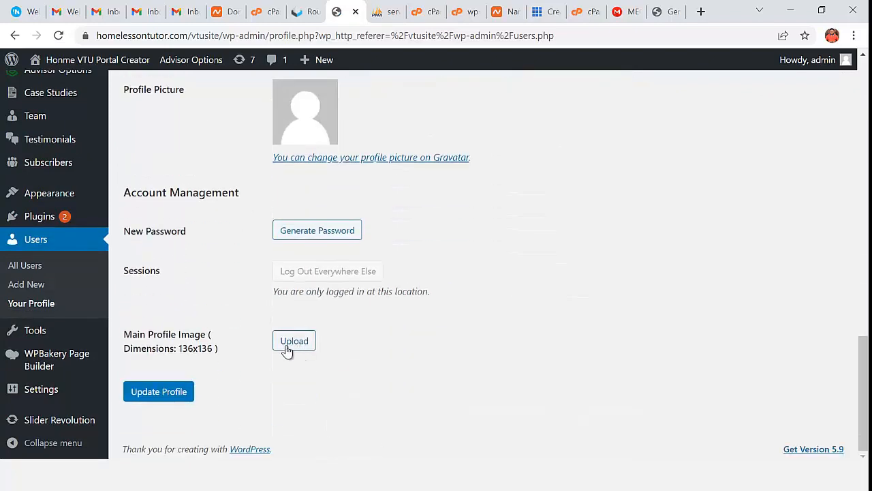
{"action": "left_click", "coordinate": [172, 394]}
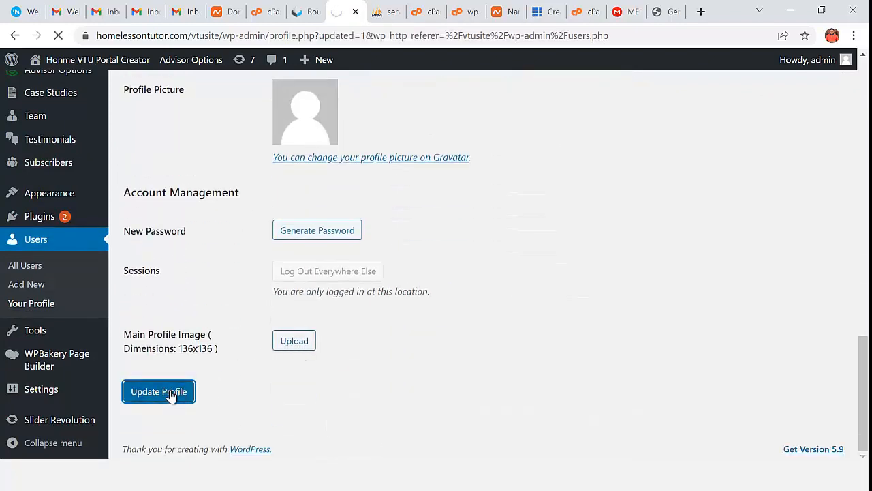
{"action": "scroll", "coordinate": [198, 406], "scroll_direction": "down", "scroll_amount": 5}
{"action": "scroll", "coordinate": [203, 407], "scroll_direction": "down", "scroll_amount": 4}
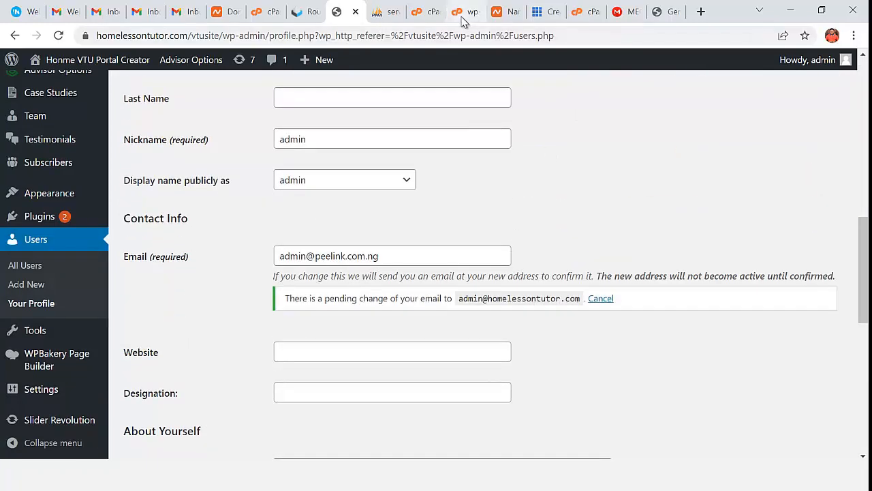
- Open the Email Change Request message in Roundcube and follow its profile.php confirmation link
{"action": "left_click", "coordinate": [313, 21]}
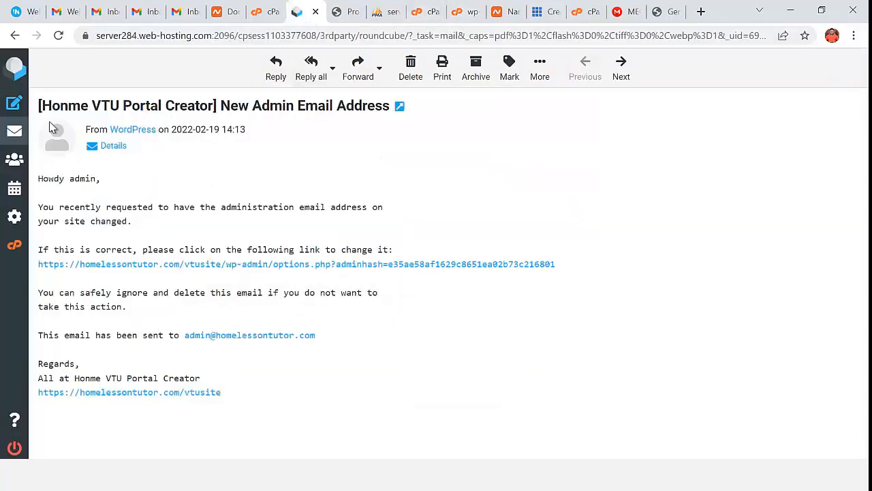
{"action": "left_click", "coordinate": [14, 134]}
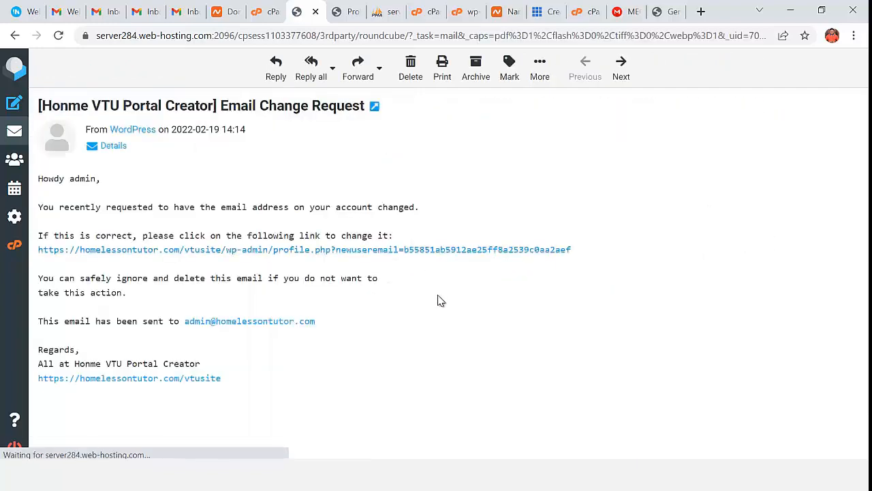
{"action": "left_click", "coordinate": [328, 254]}
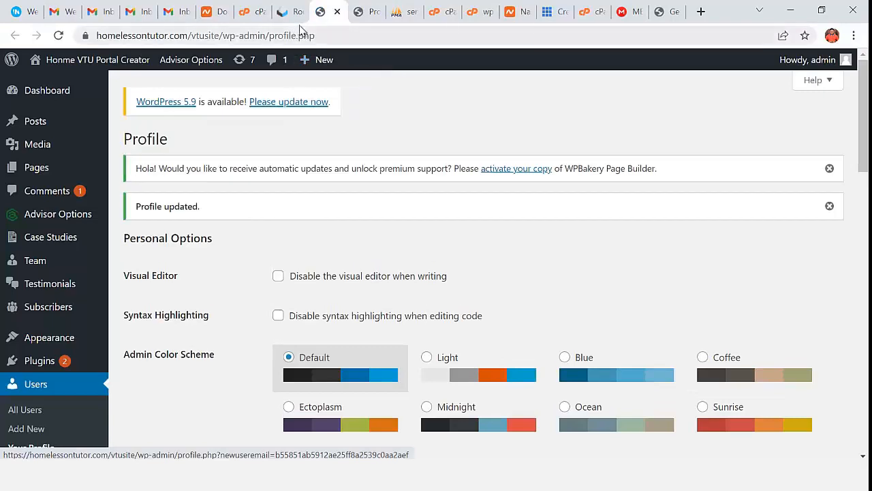
- Return to the Roundcube inbox and look through the message list
{"action": "left_click", "coordinate": [293, 12]}
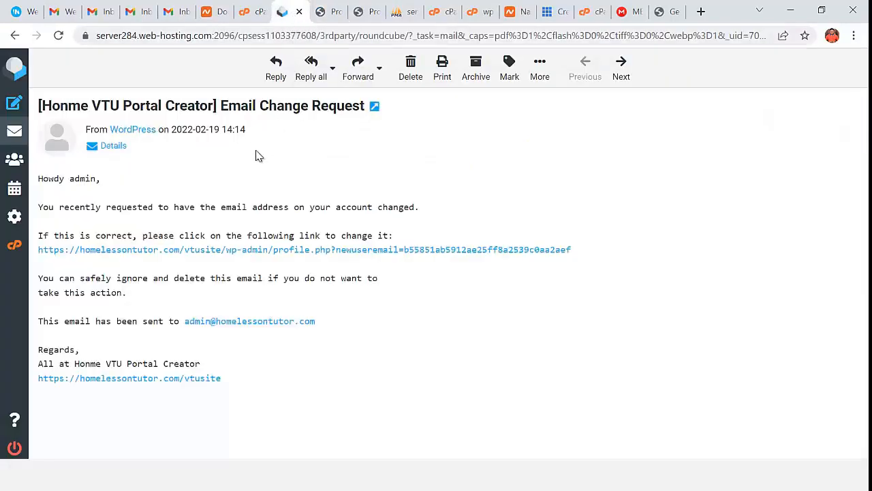
{"action": "left_click", "coordinate": [14, 134]}
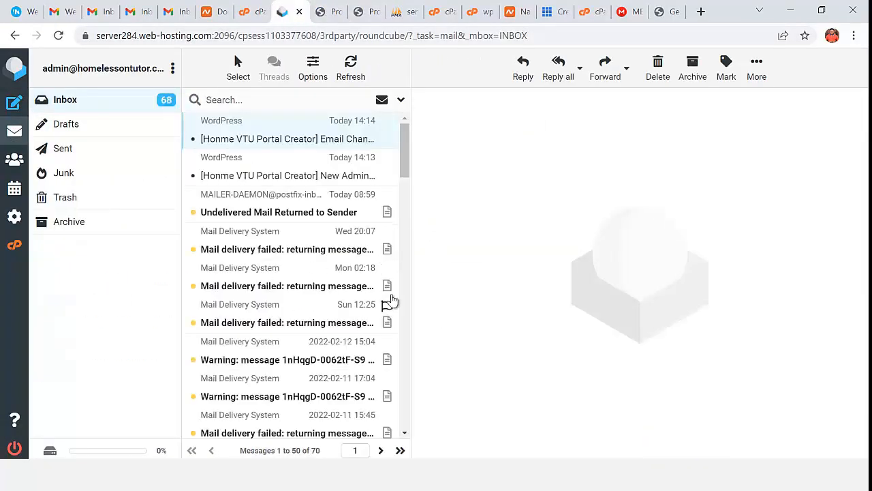
{"action": "scroll", "coordinate": [343, 334], "scroll_direction": "down", "scroll_amount": 3}
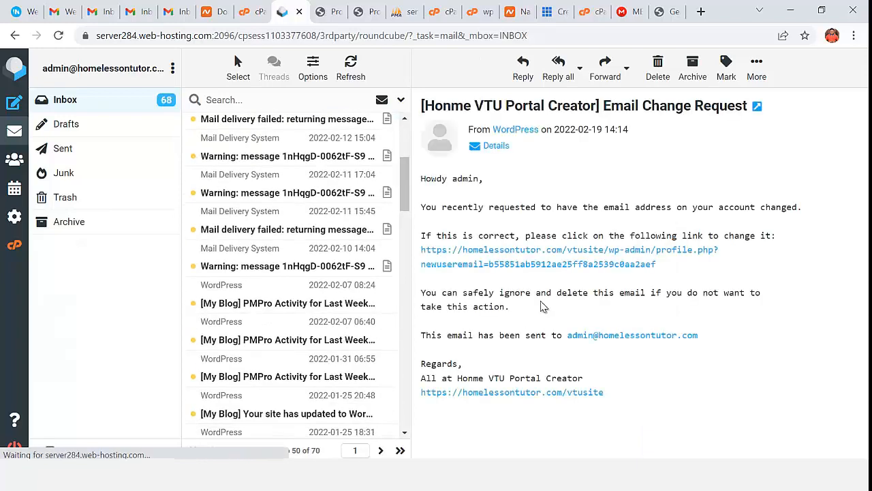
{"action": "scroll", "coordinate": [344, 372], "scroll_direction": "down", "scroll_amount": 1}
{"action": "scroll", "coordinate": [344, 373], "scroll_direction": "down", "scroll_amount": 2}
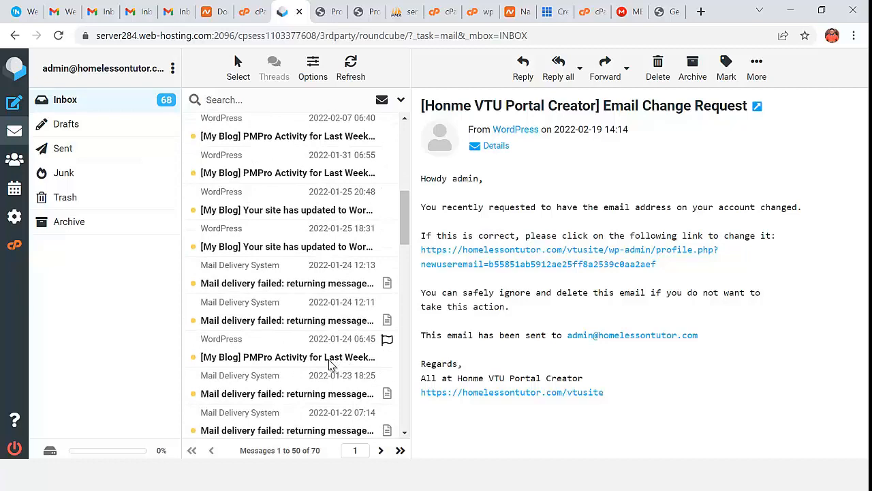
{"action": "scroll", "coordinate": [331, 365], "scroll_direction": "up", "scroll_amount": 6}
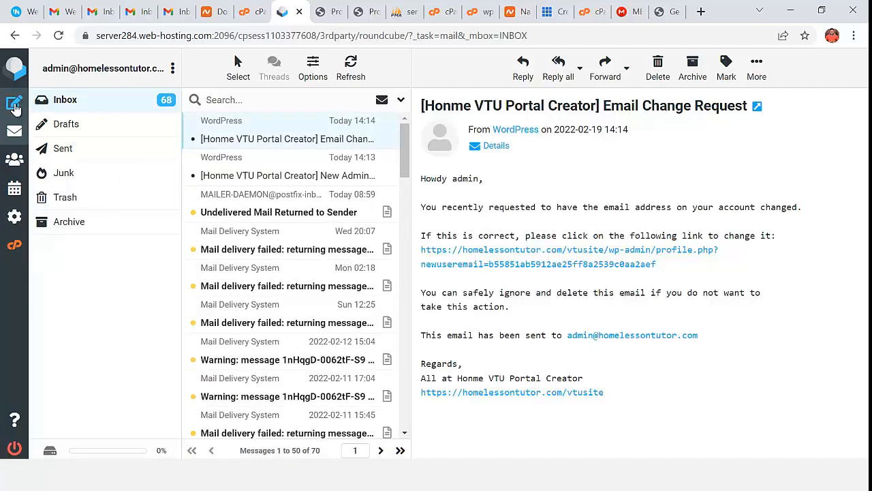
- Address a new message to the Gmail account with body 'We are designing VTU Portal'
{"action": "left_click", "coordinate": [143, 105]}
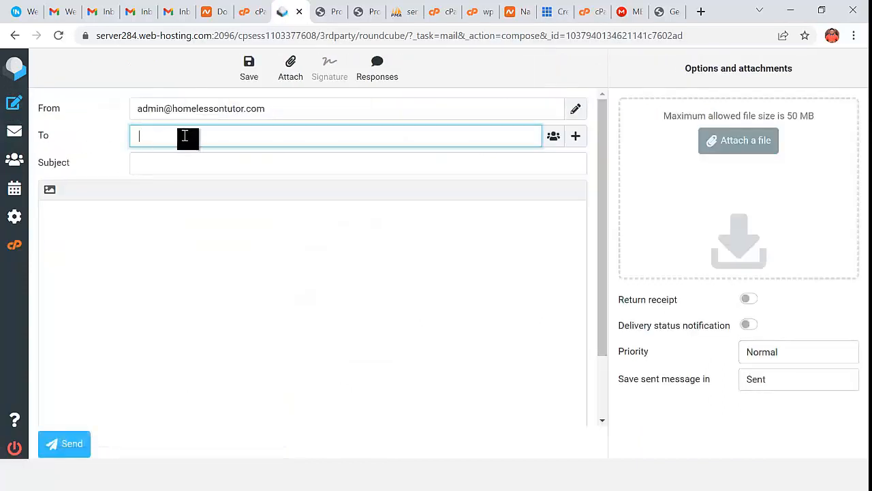
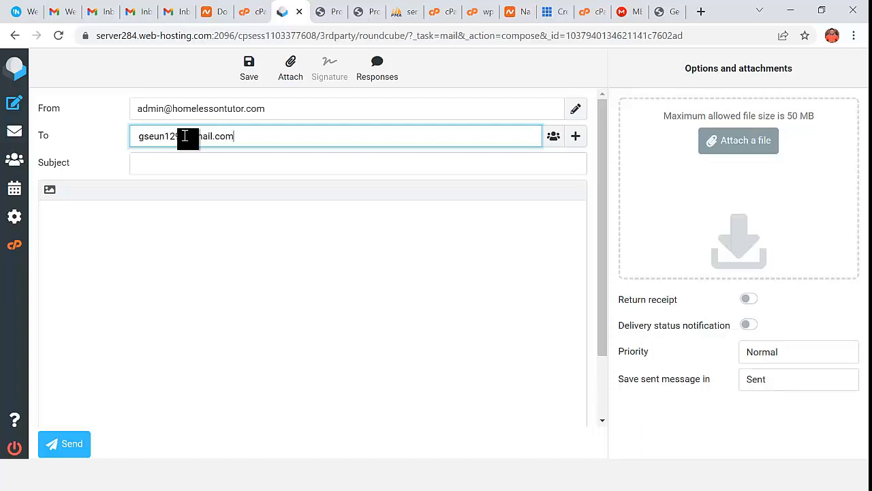
{"action": "left_click", "coordinate": [213, 211]}
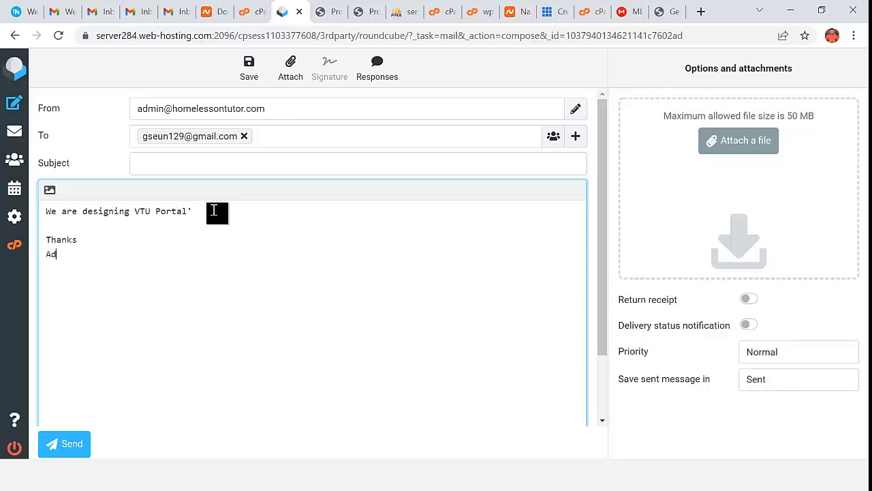
- Add the missing subject 'Web Design Proposal' and send the message
{"action": "left_click", "coordinate": [70, 445]}
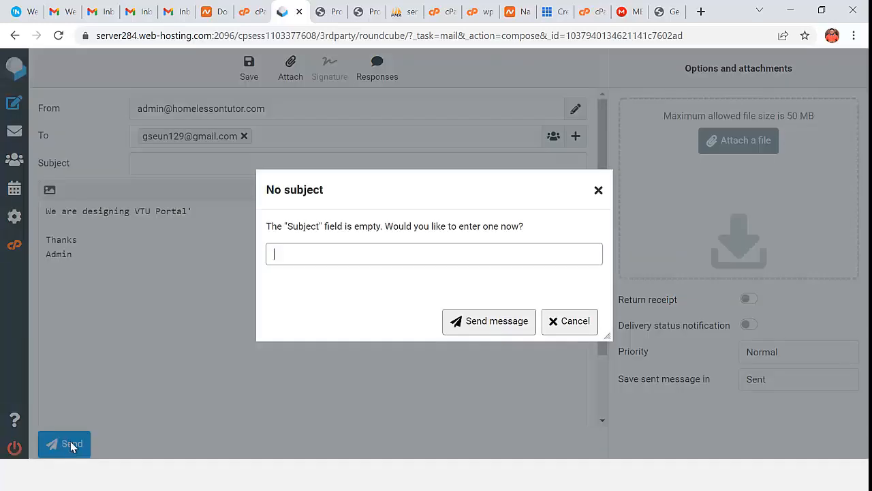
{"action": "left_click", "coordinate": [599, 191]}
{"action": "left_click", "coordinate": [225, 164]}
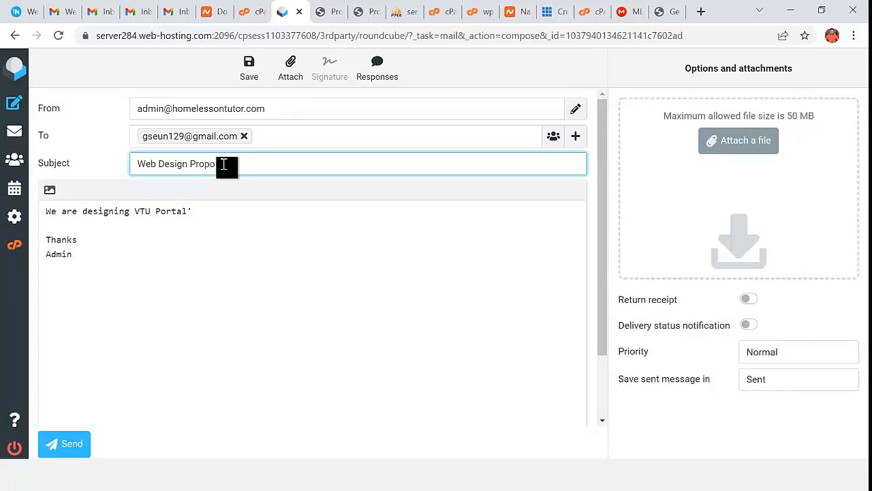
{"action": "type", "text": "Web Design Proposal"}
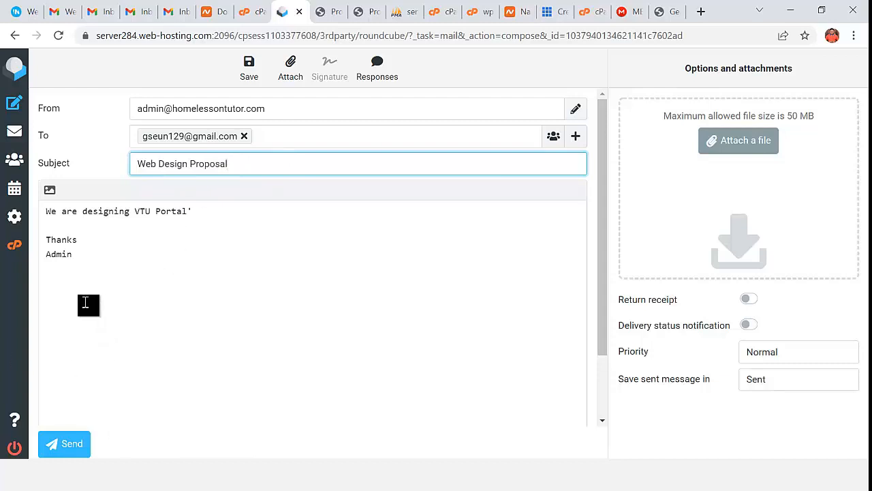
{"action": "left_click", "coordinate": [71, 444]}
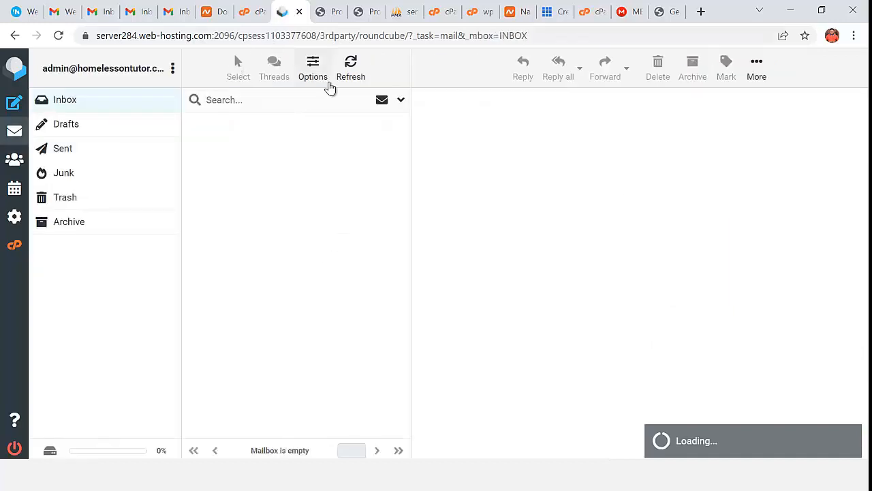
- Check the Web Design Proposal message in Roundcube's Sent folder, then move to Gmail
{"action": "left_click", "coordinate": [82, 156]}
{"action": "left_click", "coordinate": [241, 143]}
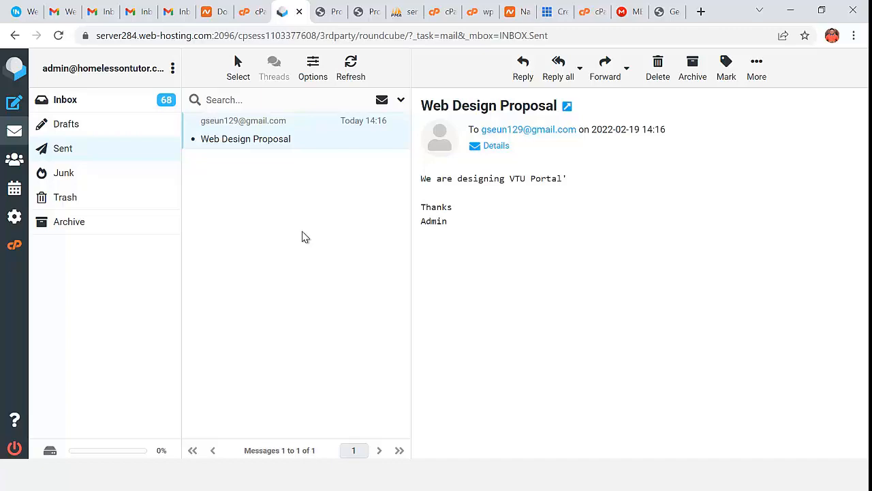
{"action": "left_click", "coordinate": [169, 17]}
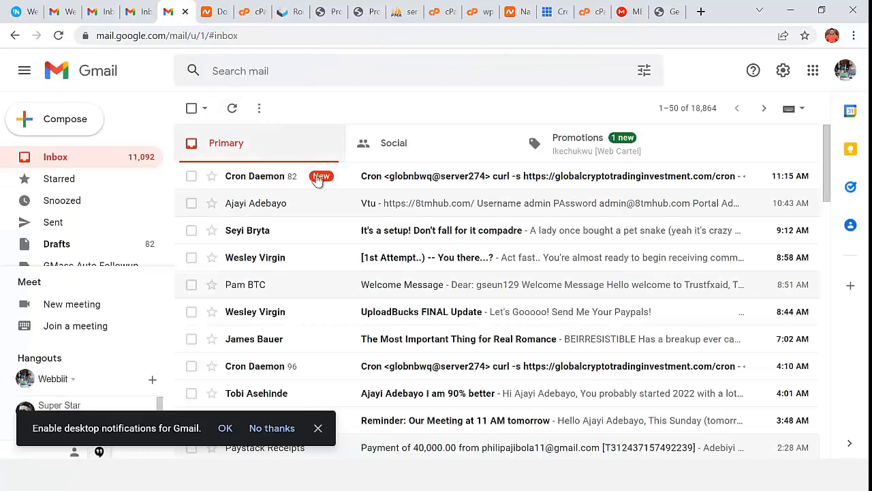
- Refresh Gmail, read the arrived Web Design Proposal email from admin, then return to Roundcube
{"action": "left_click", "coordinate": [232, 108]}
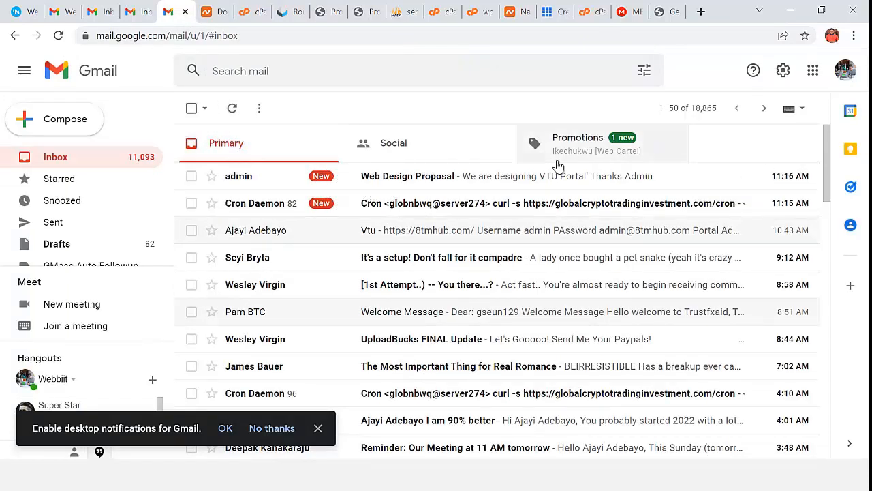
{"action": "left_click", "coordinate": [427, 183]}
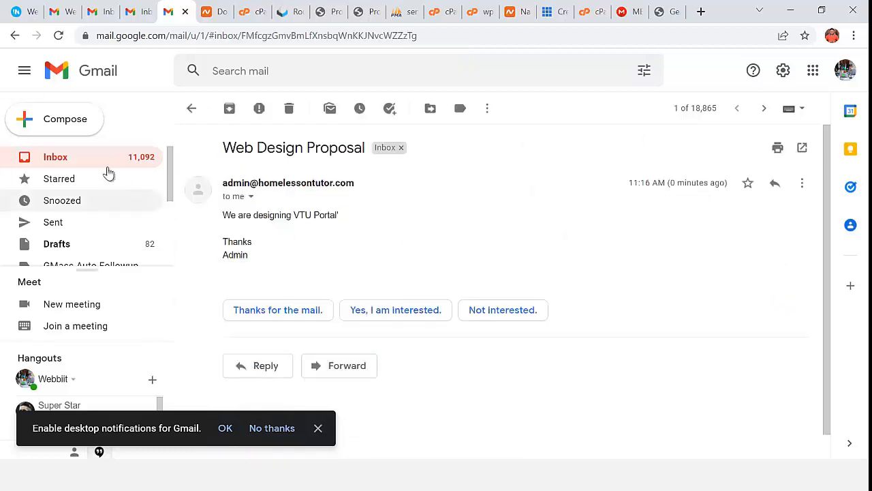
{"action": "left_click", "coordinate": [76, 161]}
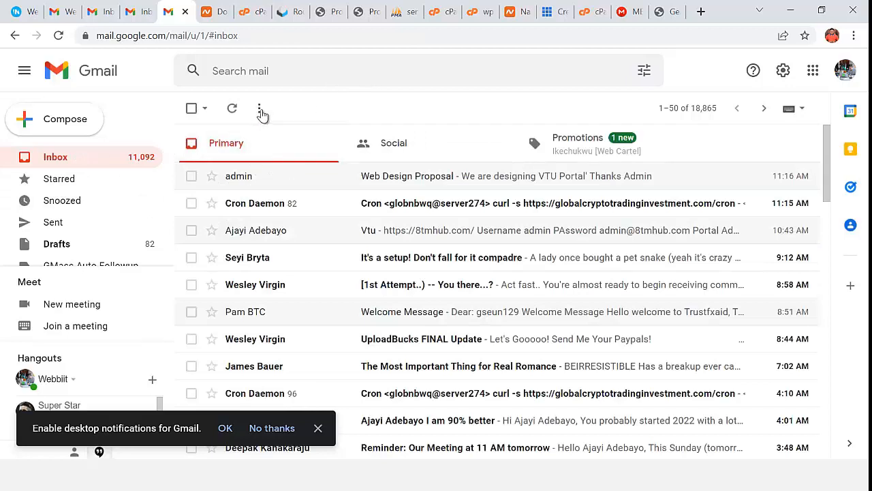
{"action": "left_click", "coordinate": [283, 12]}
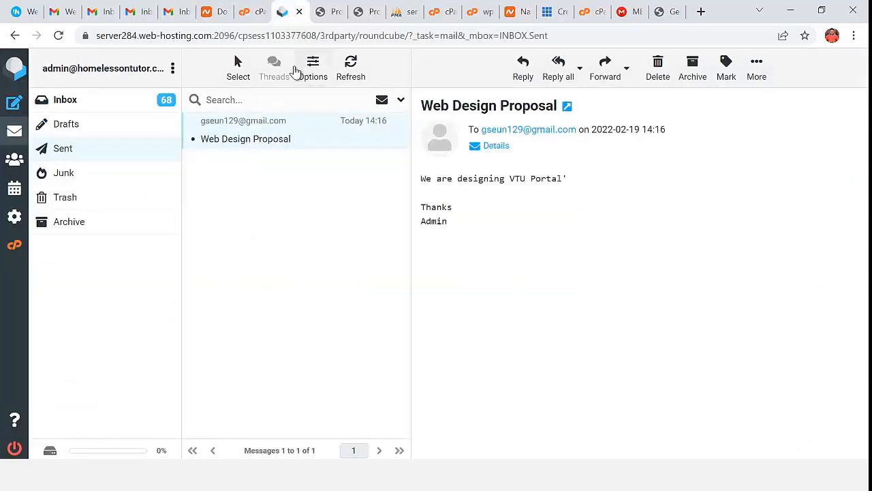
- Open the admin identity and set Display Name and Organization to 'VTU Portal Webbiit'
{"action": "left_click", "coordinate": [52, 214]}
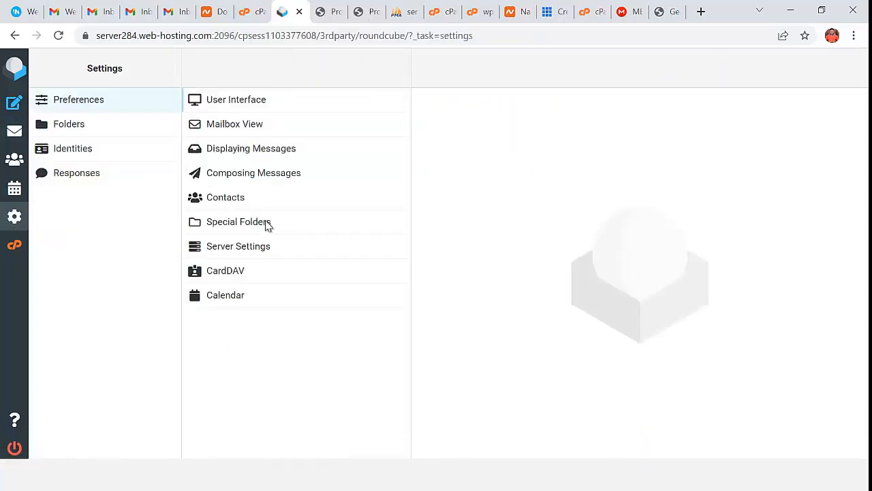
{"action": "left_click", "coordinate": [85, 156]}
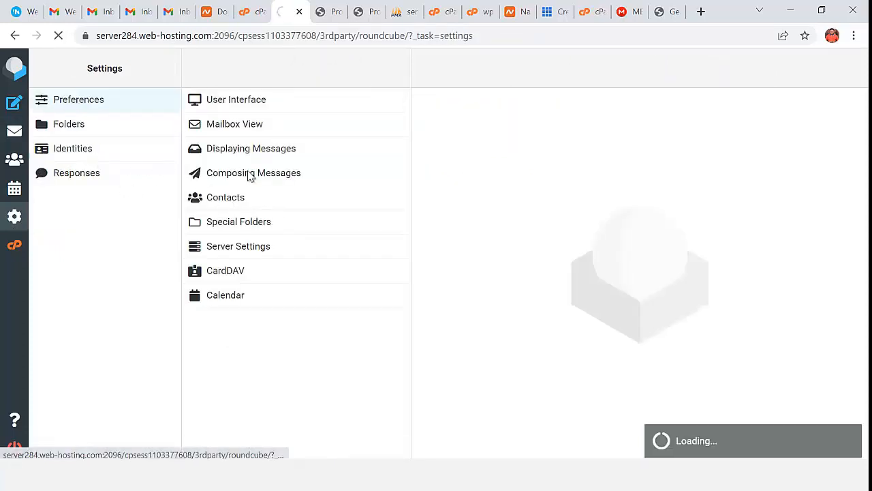
{"action": "left_click", "coordinate": [271, 107]}
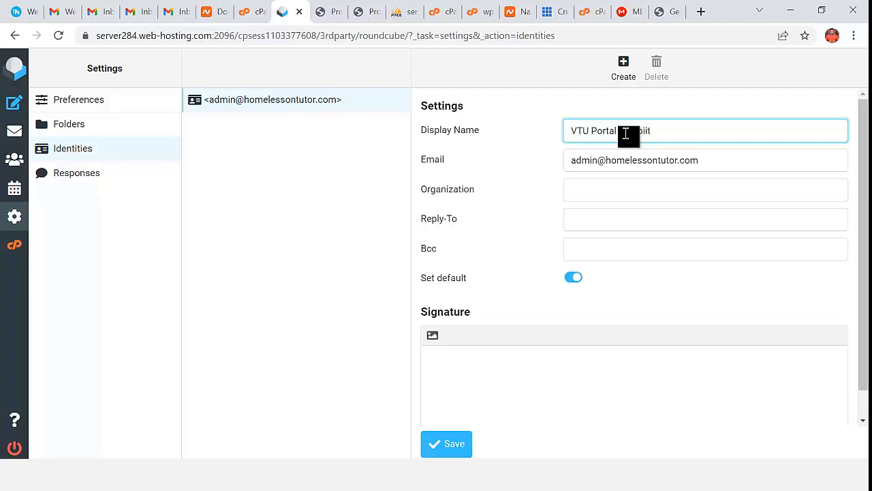
{"action": "triple_click", "coordinate": [626, 133]}
{"action": "key", "text": "ctrl+c"}
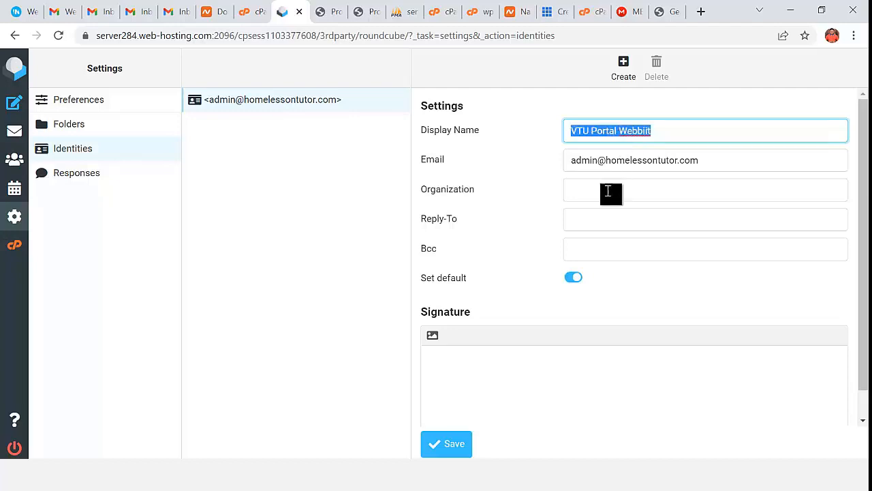
{"action": "left_click", "coordinate": [576, 193]}
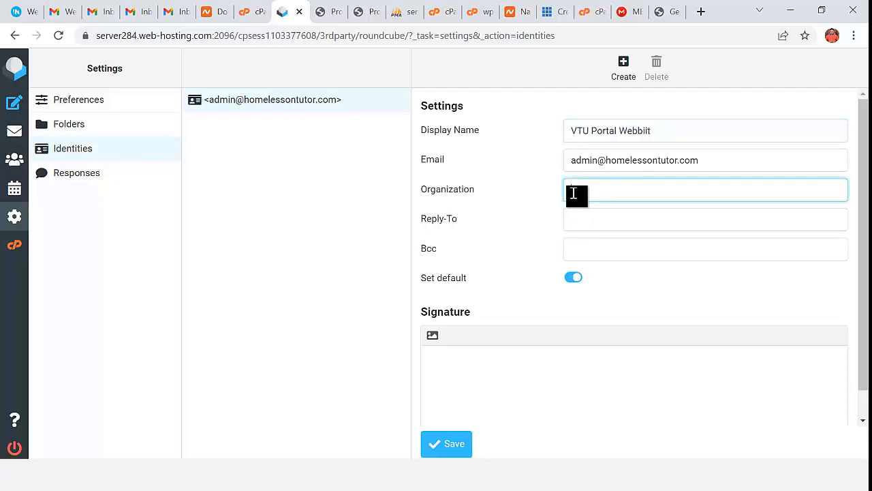
{"action": "key", "text": "ctrl+v"}
- Copy the identity's own email address into Reply-To and save the identity
{"action": "left_click", "coordinate": [623, 164]}
{"action": "triple_click", "coordinate": [623, 164]}
{"action": "key", "text": "ctrl+c"}
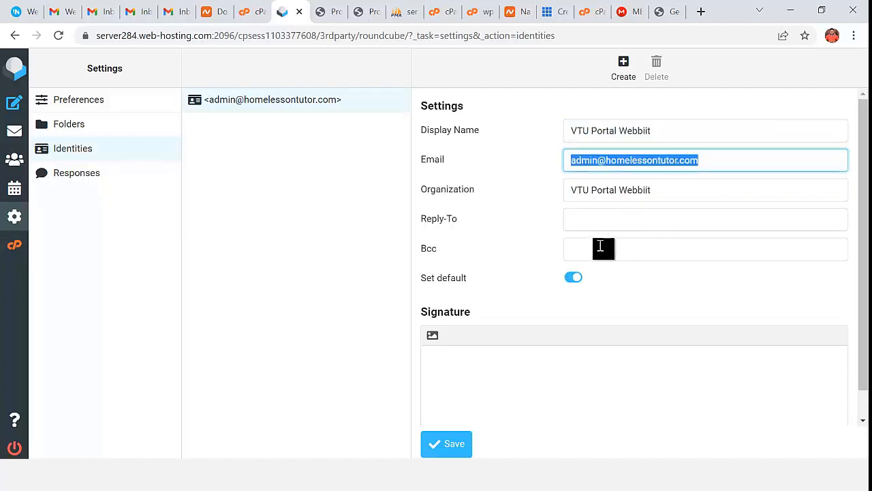
{"action": "left_click", "coordinate": [596, 225]}
{"action": "key", "text": "ctrl+v"}
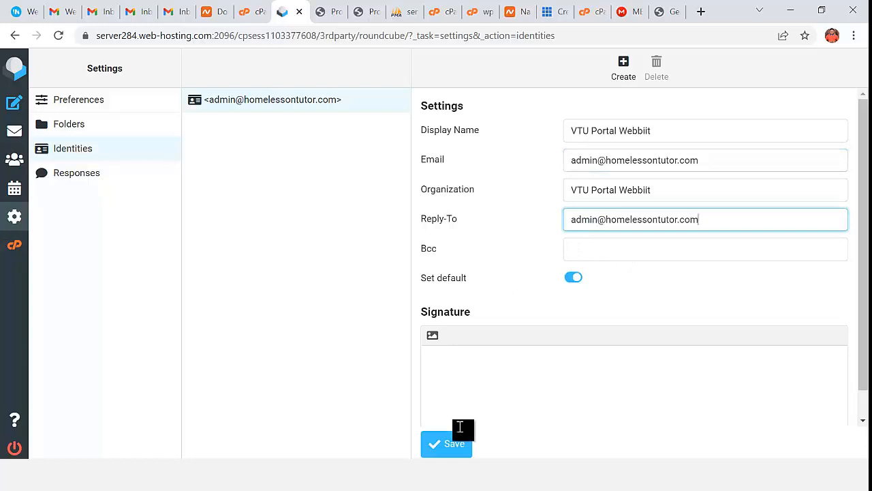
{"action": "left_click", "coordinate": [455, 443]}
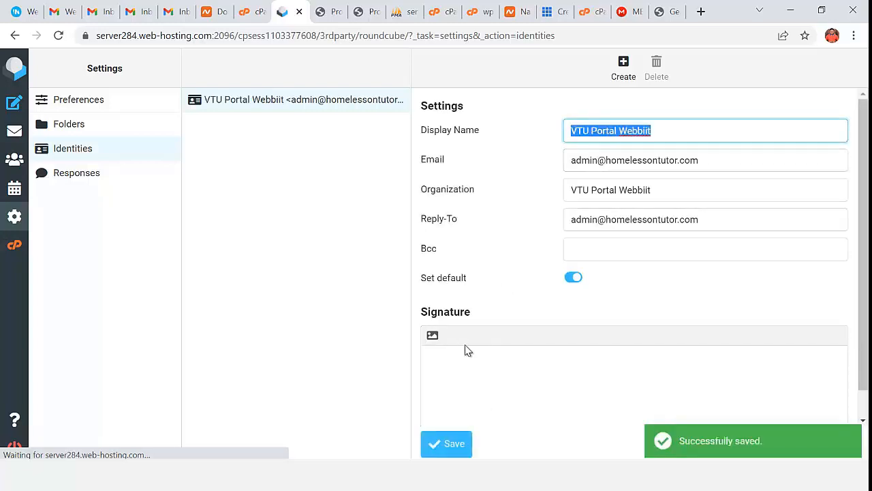
- Switch the identity signature to HTML rich-text mode
{"action": "scroll", "coordinate": [427, 357], "scroll_direction": "down", "scroll_amount": 2}
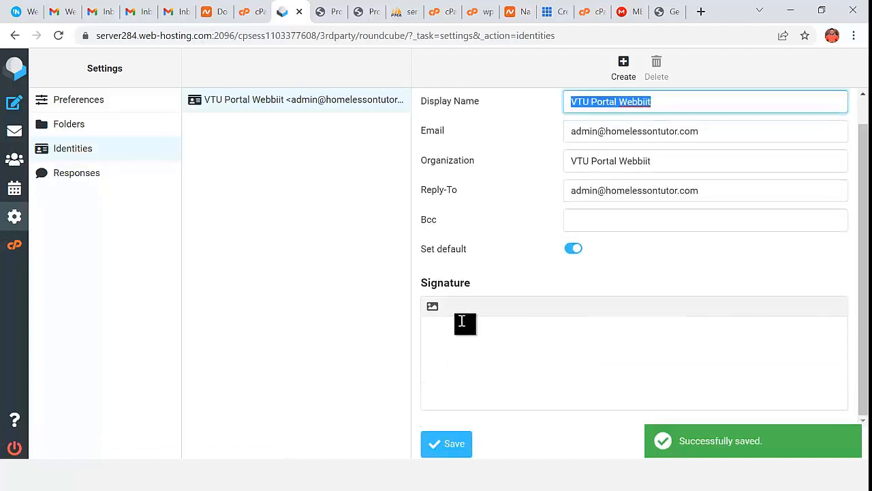
{"action": "left_click", "coordinate": [433, 311]}
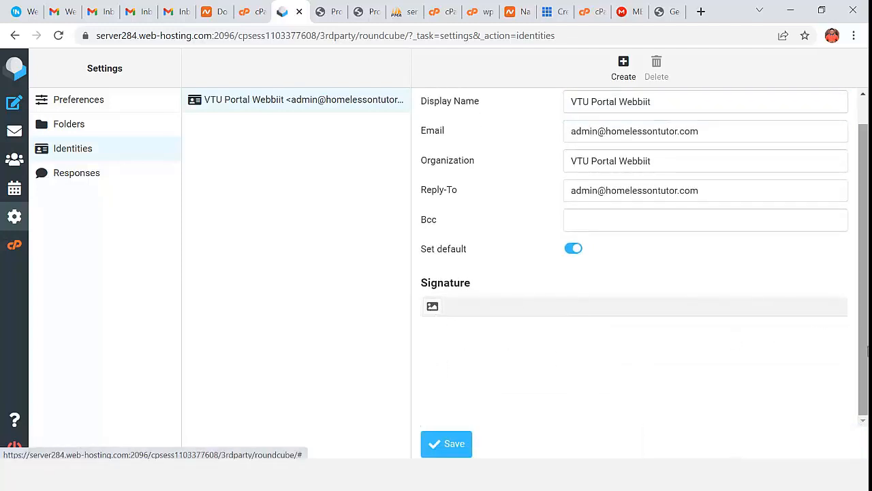
{"action": "left_click", "coordinate": [433, 308]}
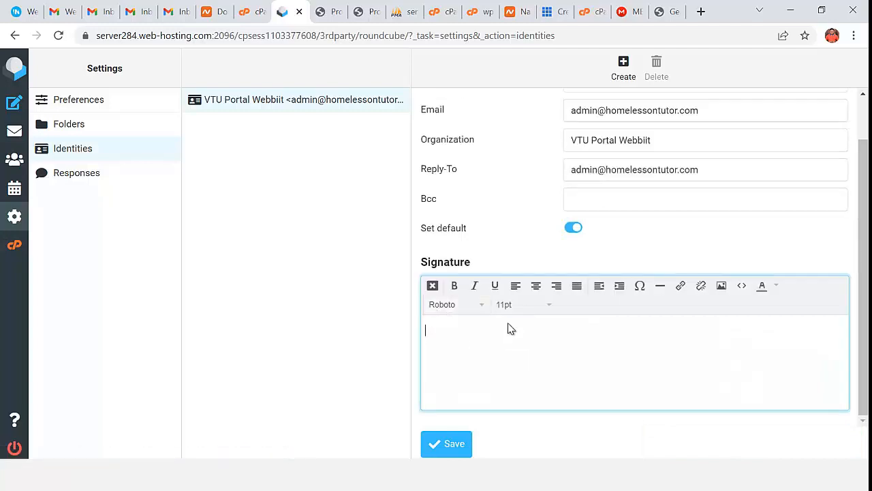
- Upload the Flow logo image from the Soft folder for the signature
{"action": "left_click", "coordinate": [721, 285]}
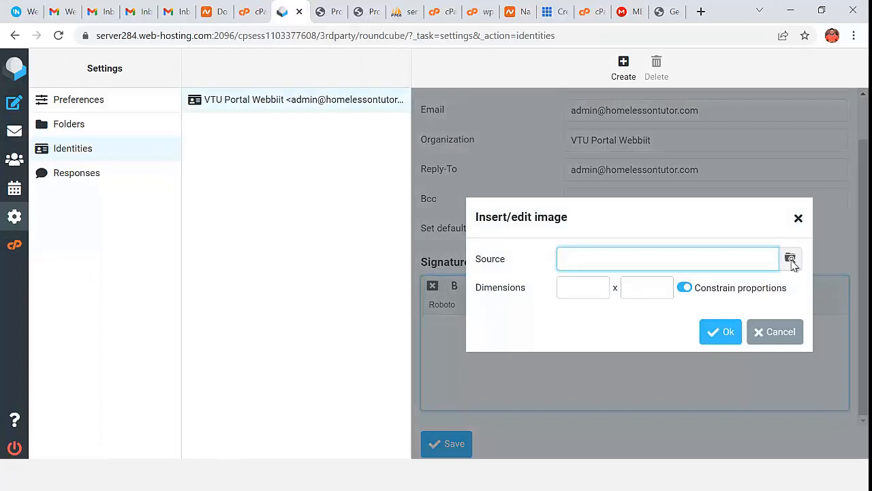
{"action": "left_click", "coordinate": [791, 260]}
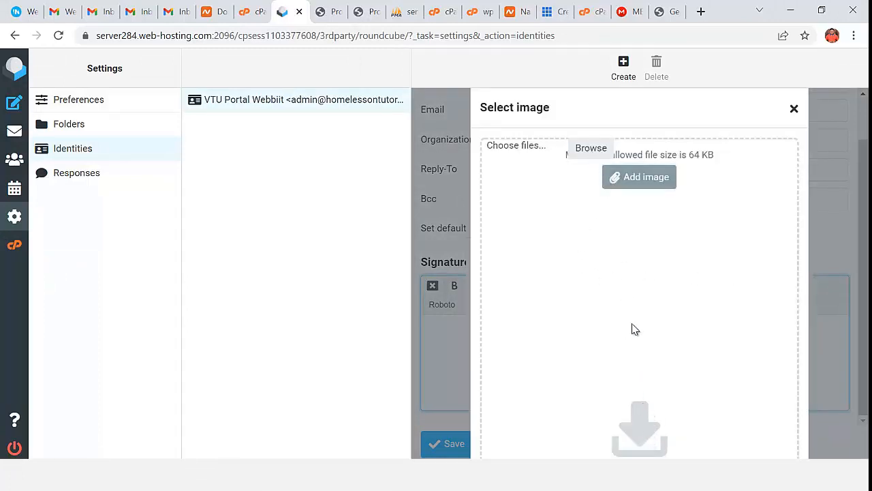
{"action": "left_click", "coordinate": [643, 177]}
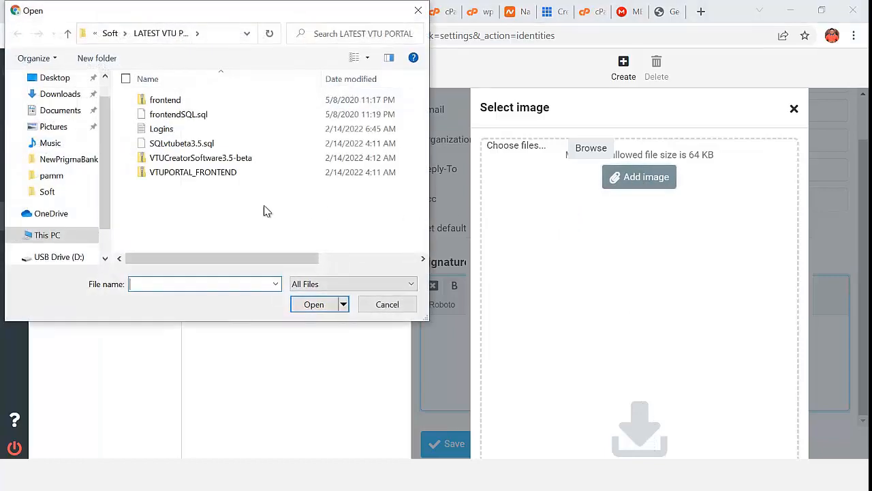
{"action": "left_click", "coordinate": [110, 33]}
{"action": "scroll", "coordinate": [232, 204], "scroll_direction": "down", "scroll_amount": 3}
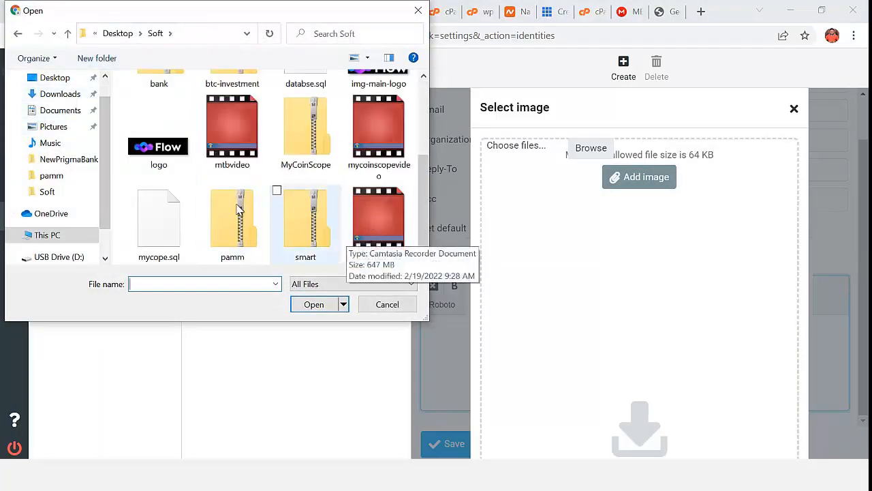
{"action": "left_click", "coordinate": [165, 159]}
{"action": "double_click", "coordinate": [166, 159]}
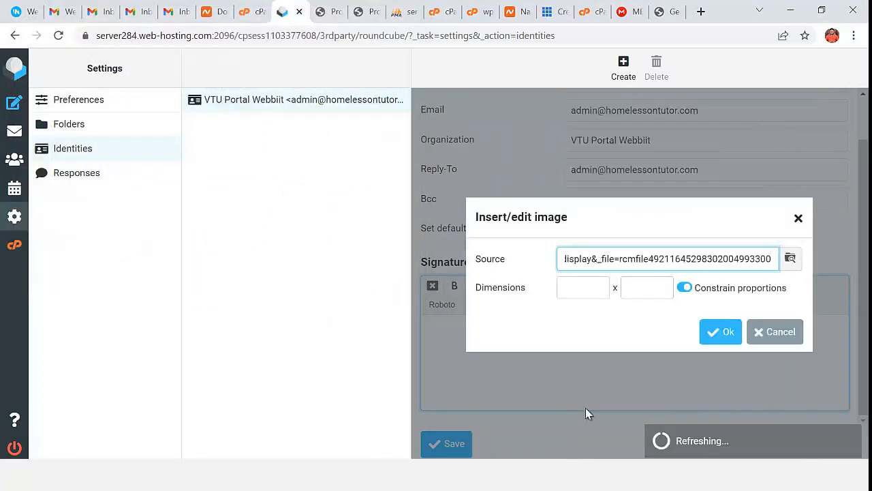
- Insert the logo into the signature, save the identity and return to the mailbox
{"action": "left_click", "coordinate": [726, 334]}
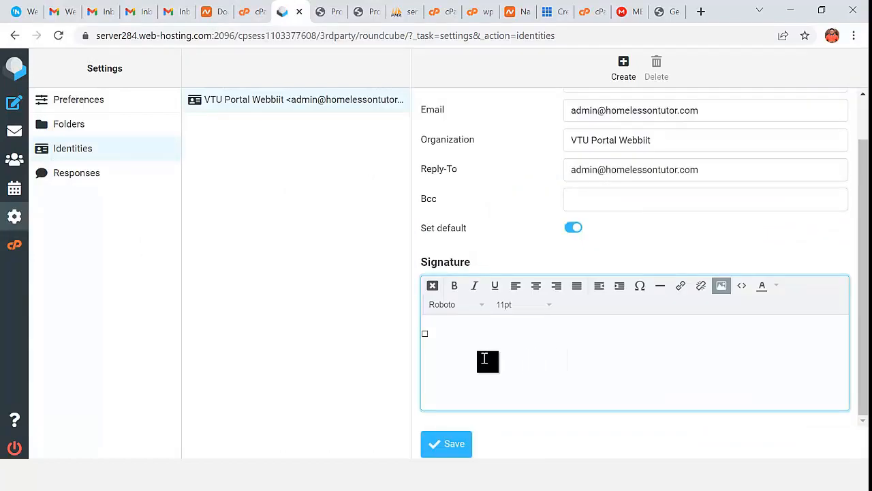
{"action": "left_click", "coordinate": [749, 359]}
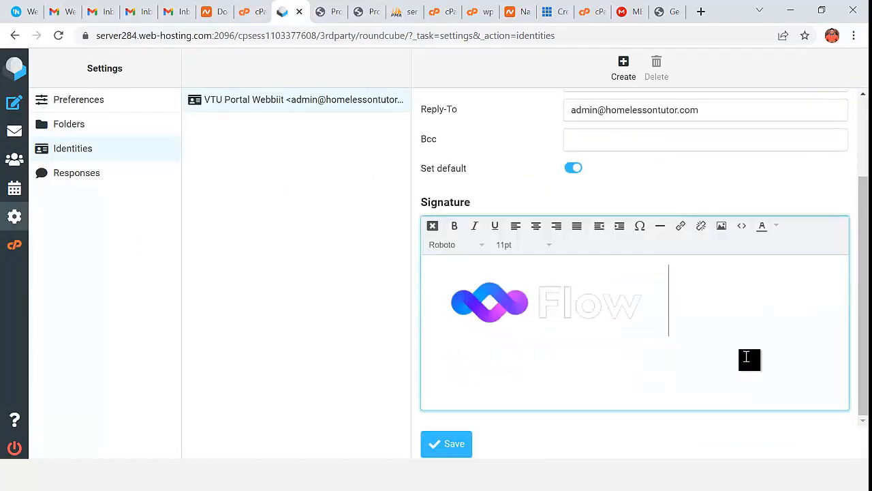
{"action": "left_click", "coordinate": [437, 443]}
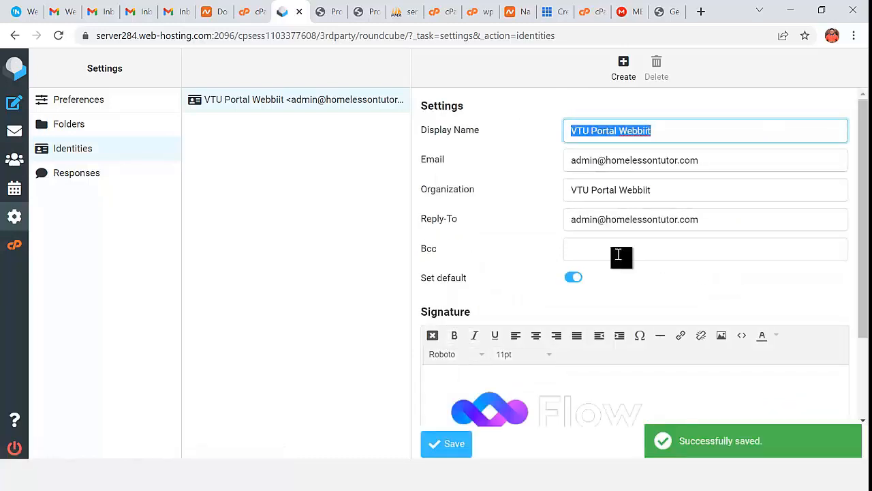
{"action": "left_click", "coordinate": [18, 139]}
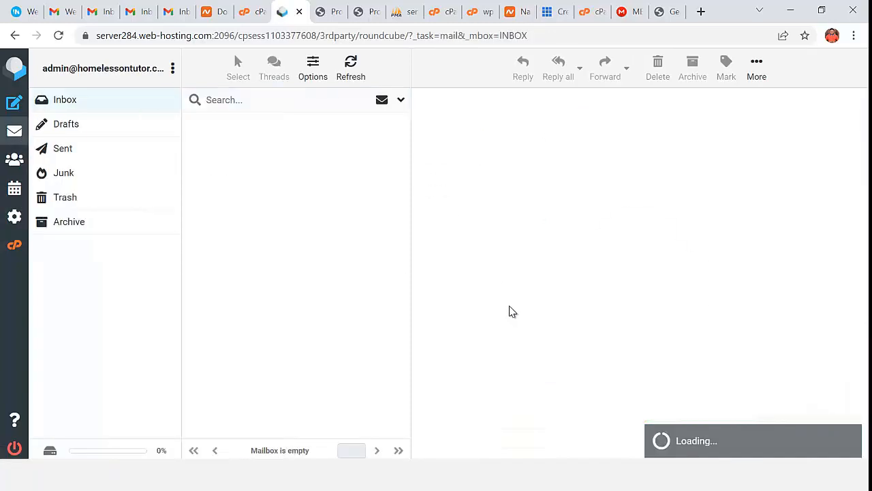
- Start a new Roundcube message and copy the Bluehost Auto Renewal Terms paragraph into it later
{"action": "left_click", "coordinate": [15, 106]}
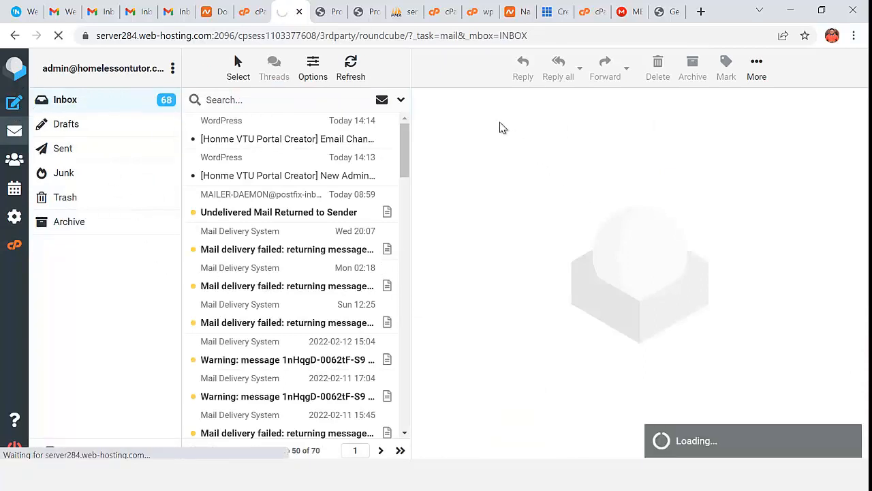
{"action": "left_click", "coordinate": [549, 12]}
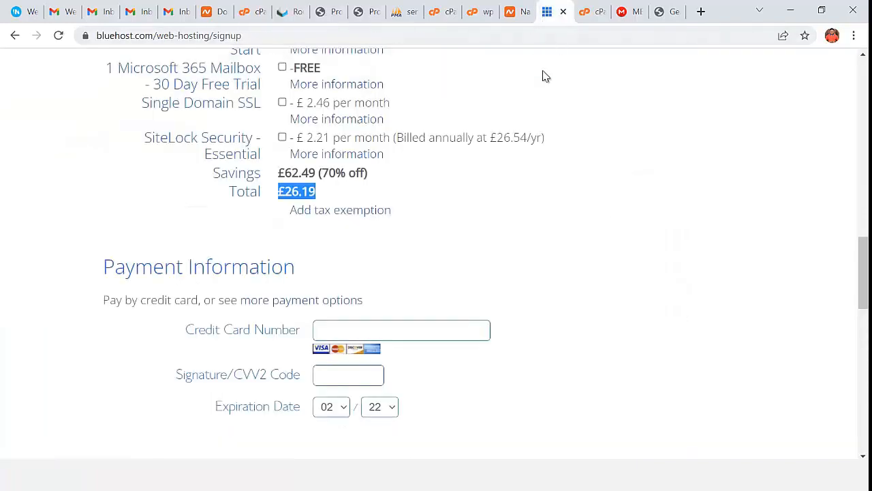
{"action": "scroll", "coordinate": [404, 249], "scroll_direction": "down", "scroll_amount": 5}
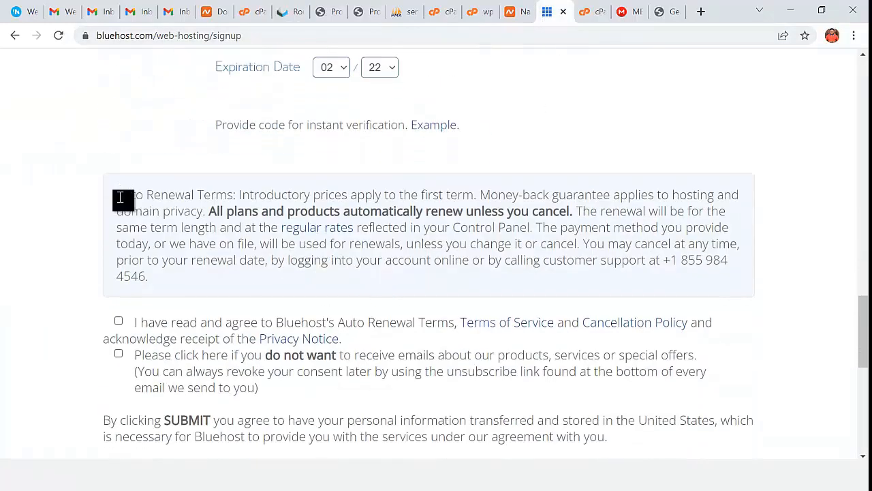
{"action": "left_click_drag", "start_coordinate": [117, 195], "coordinate": [234, 244]}
{"action": "right_click", "coordinate": [234, 244]}
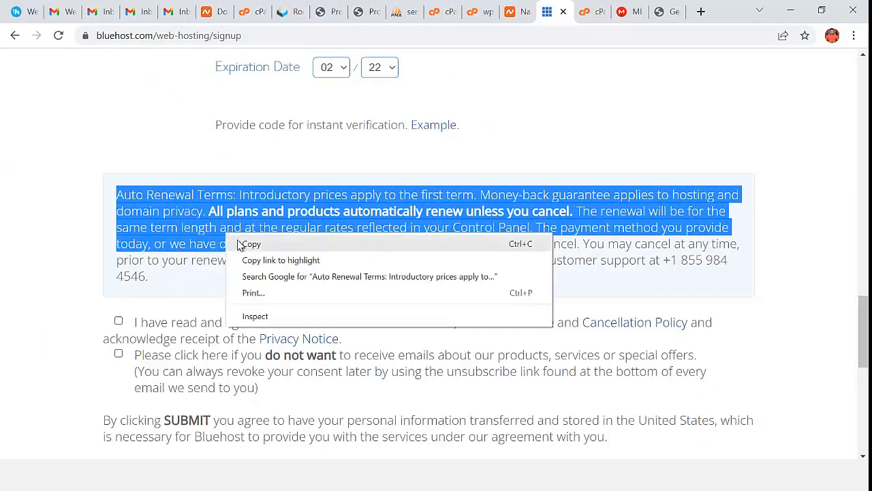
{"action": "left_click", "coordinate": [259, 244]}
{"action": "left_click", "coordinate": [293, 13]}
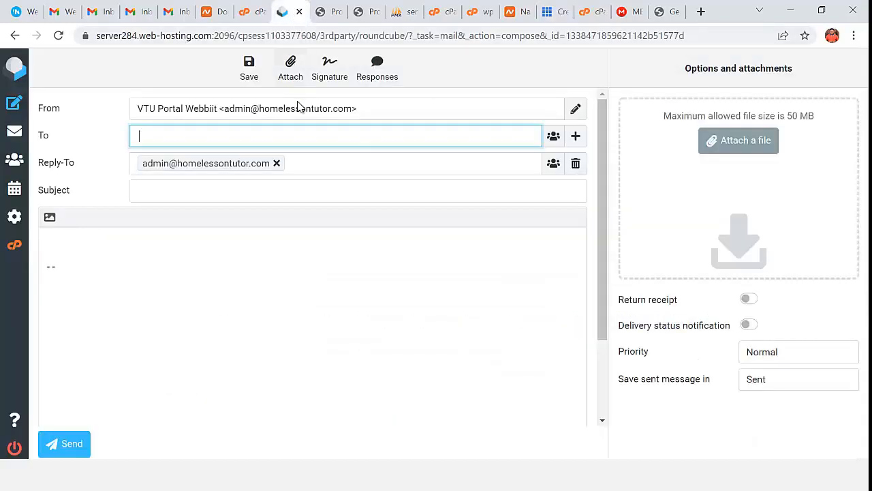
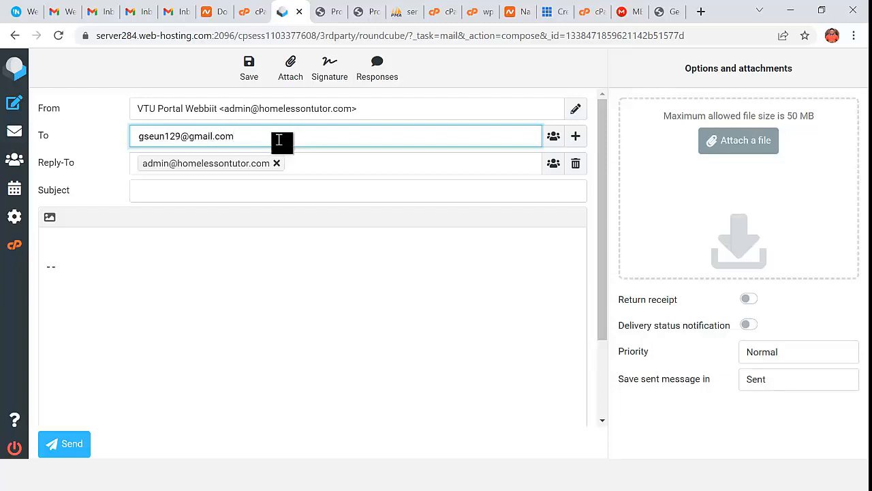
- Send 'We can Help You Develop VTU Portal Site' to the Gmail address with the pasted renewal terms
{"action": "left_click", "coordinate": [213, 192]}
{"action": "type", "text": "QW"}
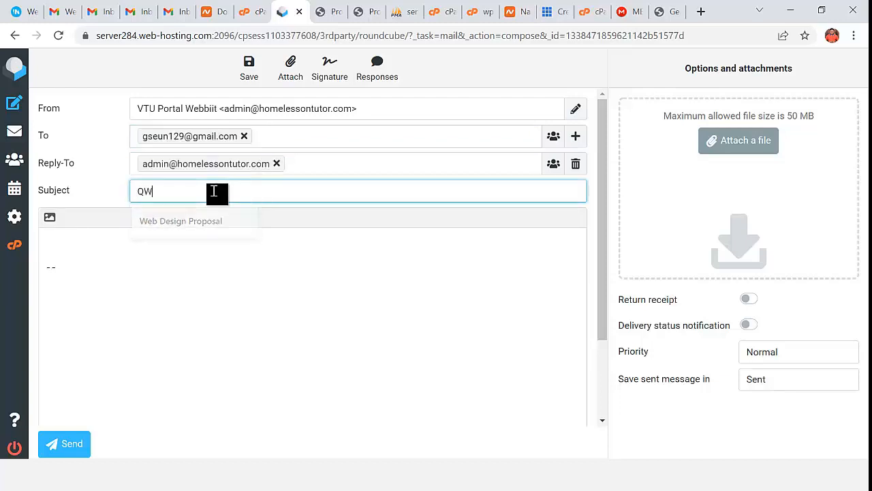
{"action": "type", "text": "eWe can Help You Develop VTU Portal Site"}
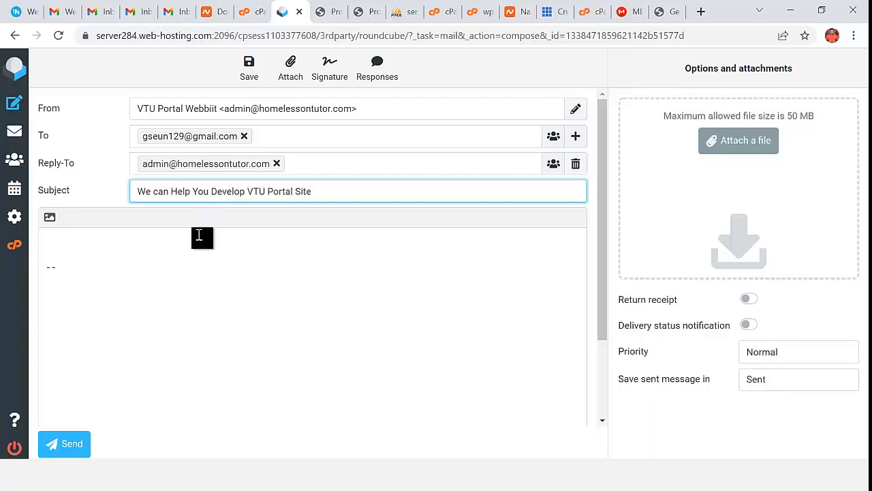
{"action": "left_click", "coordinate": [132, 240]}
{"action": "key", "text": "ctrl+v"}
{"action": "key", "text": "ctrl+f"}
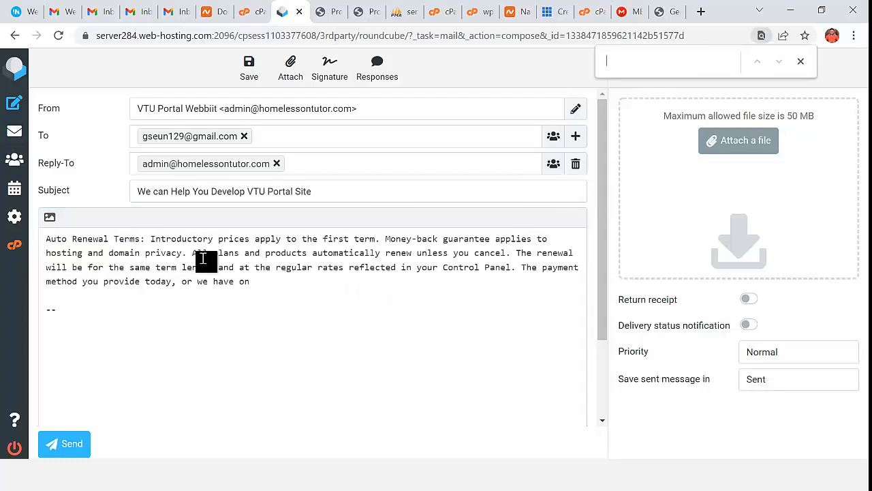
{"action": "left_click", "coordinate": [68, 446]}
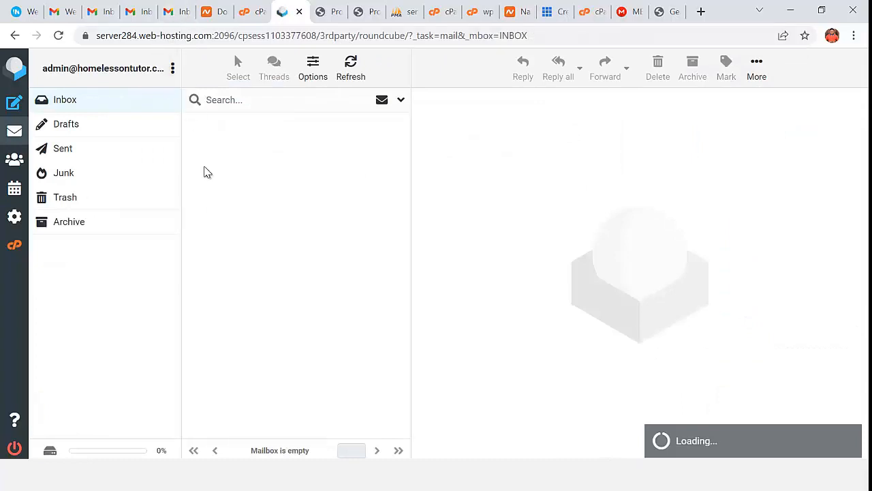
- Find the test email in Sent, verify Junk has no messages, and switch to Gmail
{"action": "left_click", "coordinate": [70, 153]}
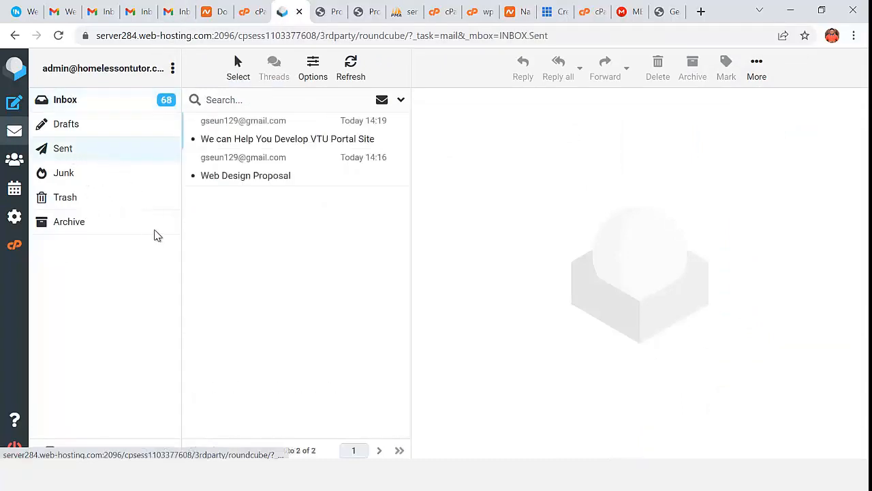
{"action": "left_click", "coordinate": [281, 140]}
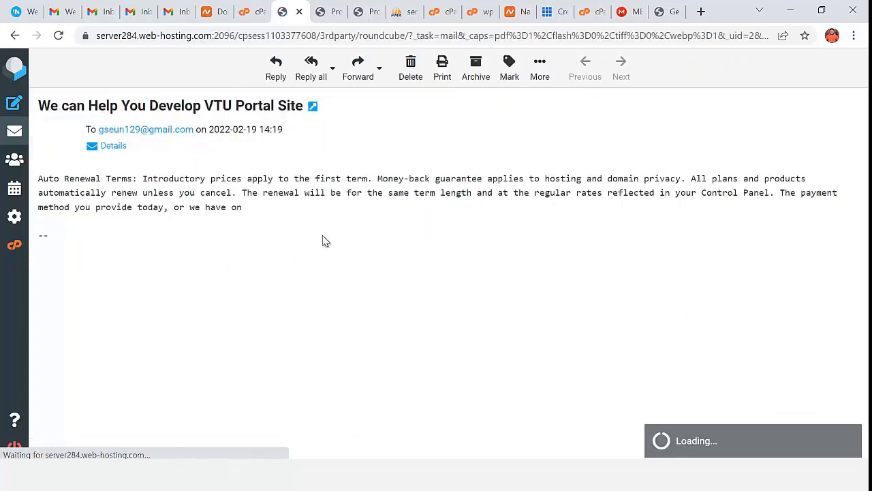
{"action": "left_click", "coordinate": [13, 136]}
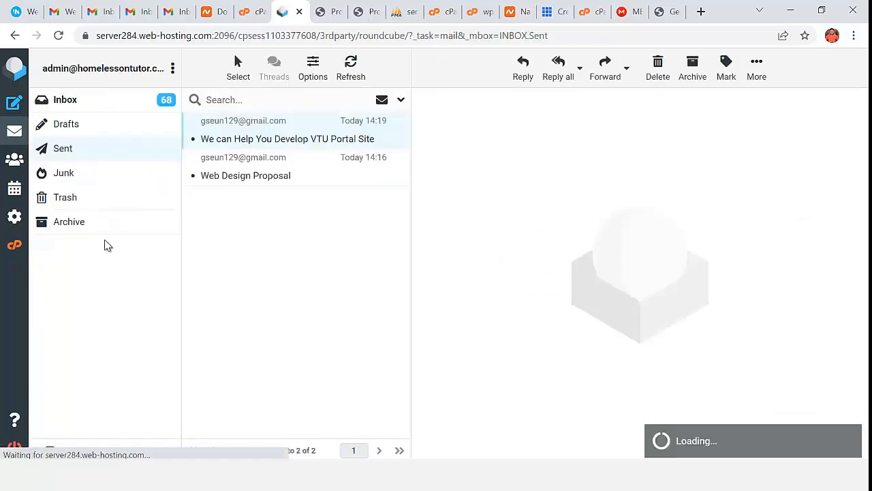
{"action": "left_click", "coordinate": [80, 175]}
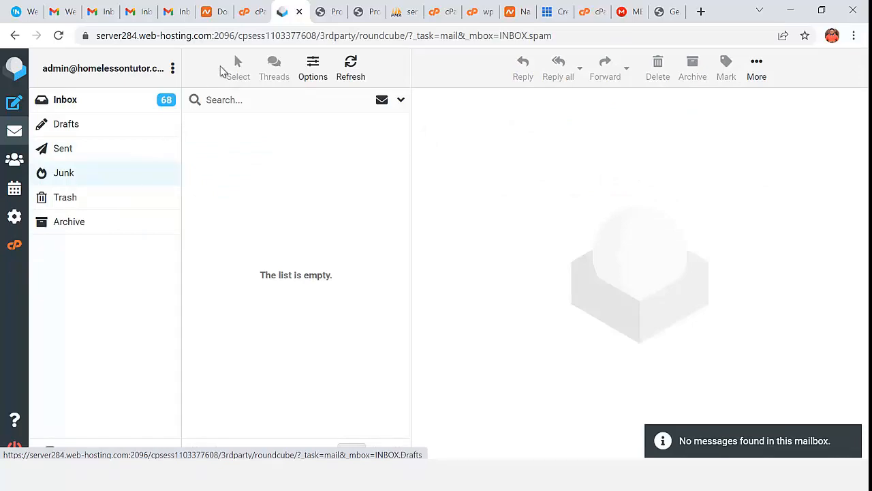
{"action": "left_click", "coordinate": [176, 12]}
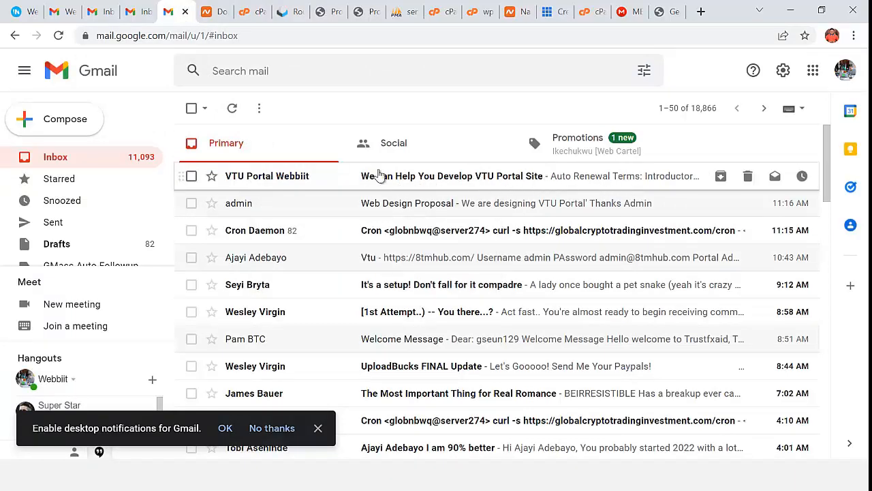
- Read the received VTU Portal Site email with its renewal terms, then switch to WordPress Your Profile
{"action": "left_click", "coordinate": [477, 179]}
{"action": "scroll", "coordinate": [436, 247], "scroll_direction": "down", "scroll_amount": 1}
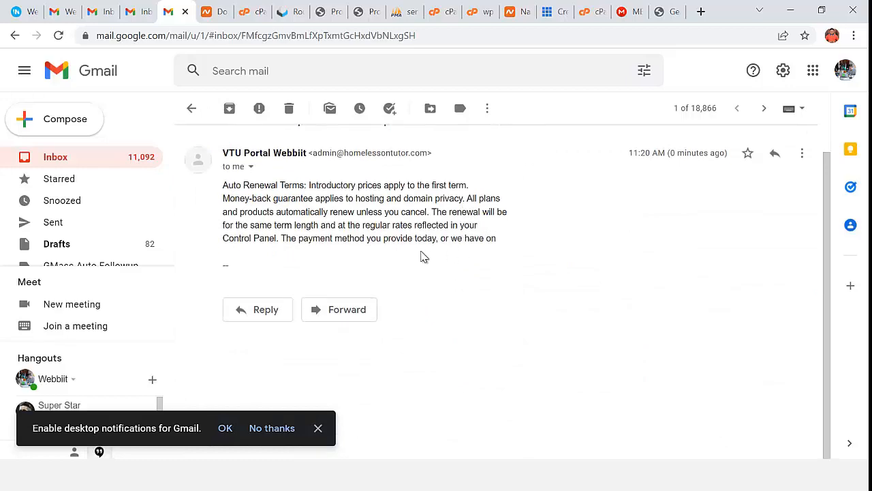
{"action": "scroll", "coordinate": [328, 276], "scroll_direction": "up", "scroll_amount": 1}
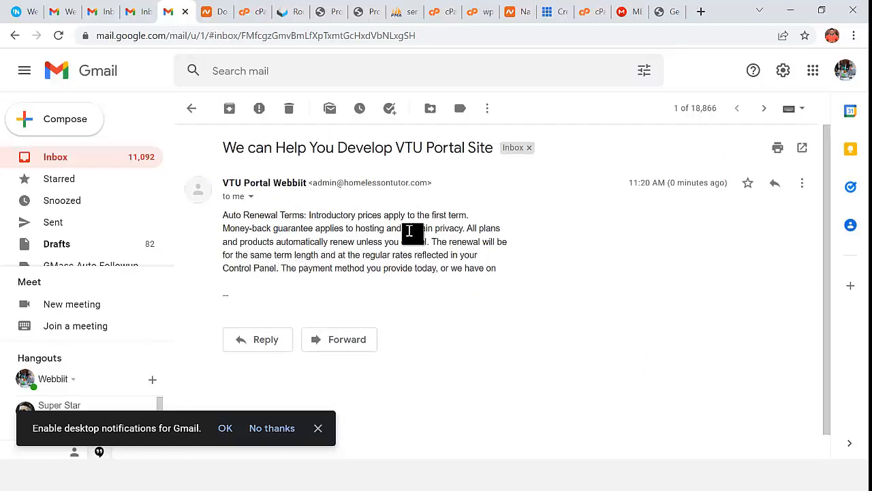
{"action": "left_click", "coordinate": [80, 160]}
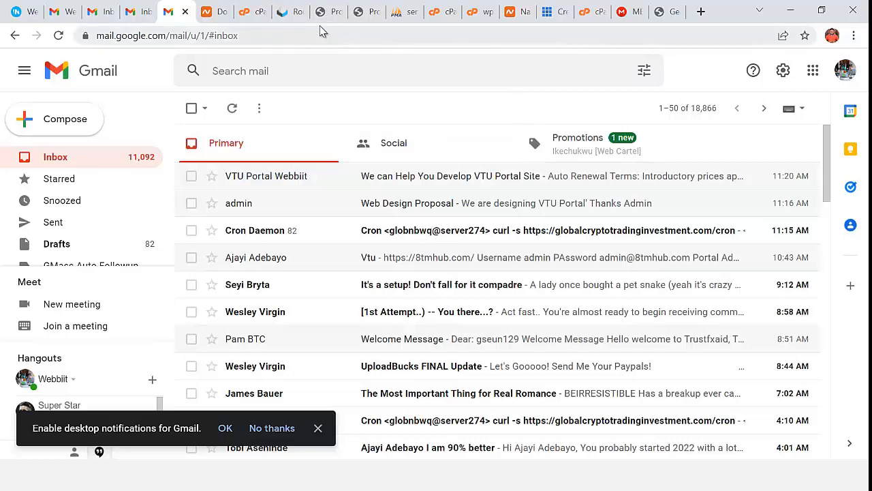
{"action": "left_click", "coordinate": [364, 14]}
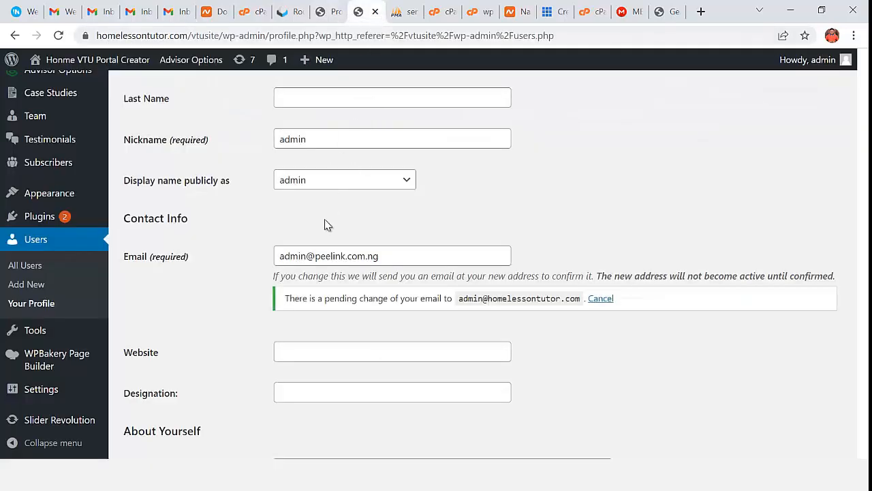
- Go from the Your Profile page to the WordPress admin Dashboard
{"action": "scroll", "coordinate": [325, 224], "scroll_direction": "up", "scroll_amount": 4}
{"action": "left_click", "coordinate": [134, 111]}
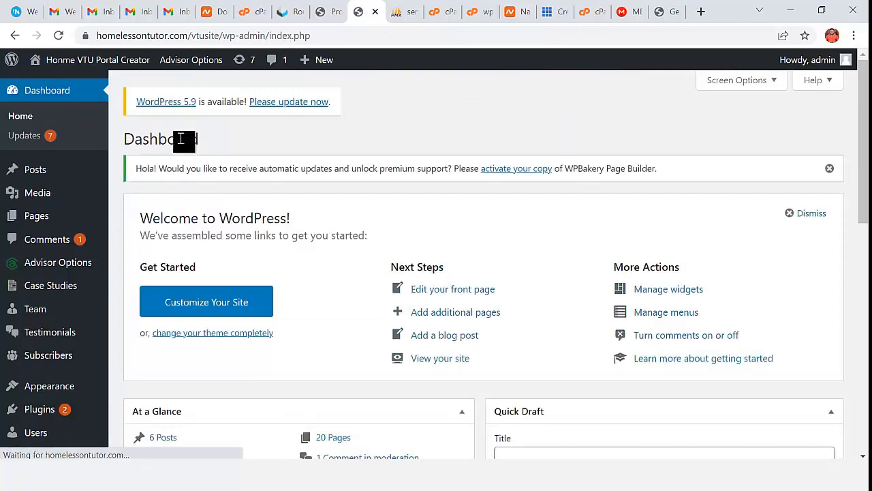
{"action": "mouse_move", "coordinate": [77, 68]}
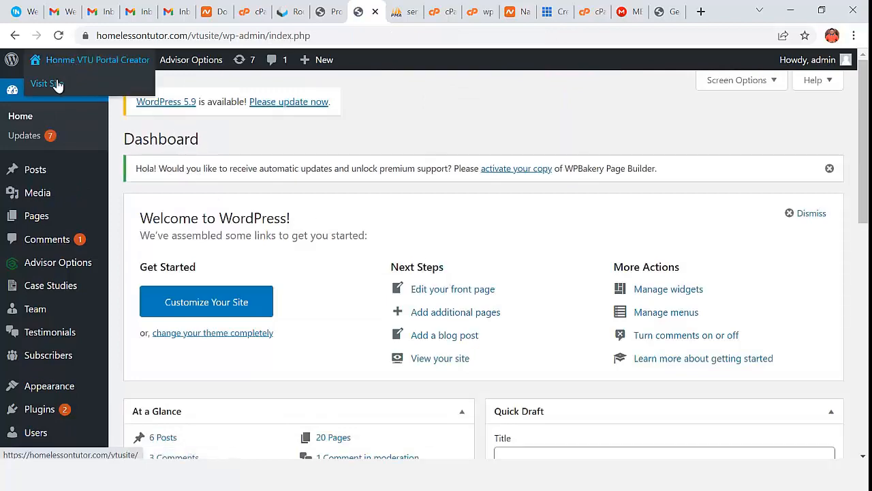
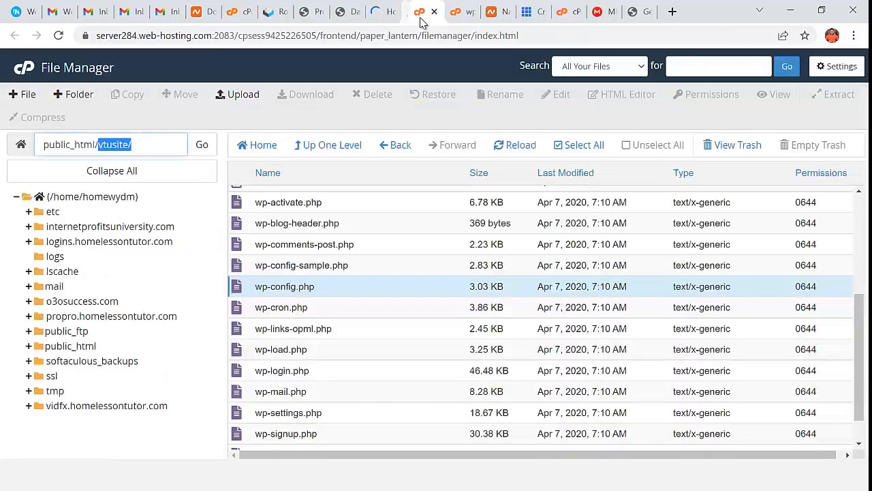
- Scroll through the live ORSON VTU homepage's airtime and electricity slides, then return to the admin Dashboard
{"action": "left_click", "coordinate": [385, 14]}
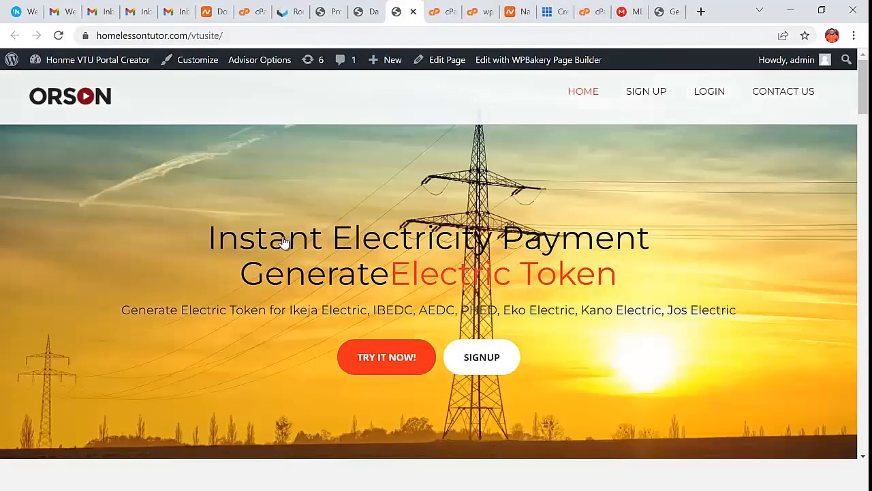
{"action": "scroll", "coordinate": [453, 257], "scroll_direction": "down", "scroll_amount": 4}
{"action": "scroll", "coordinate": [461, 258], "scroll_direction": "up", "scroll_amount": 4}
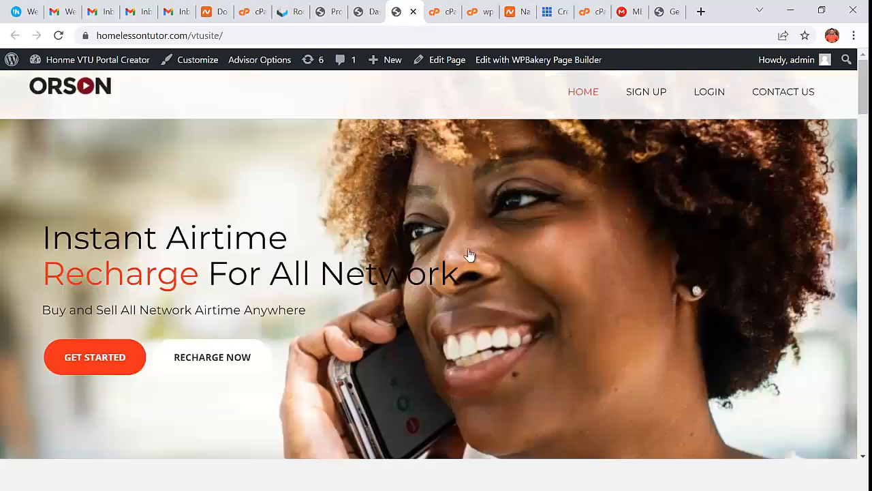
{"action": "scroll", "coordinate": [471, 256], "scroll_direction": "down", "scroll_amount": 4}
{"action": "scroll", "coordinate": [473, 260], "scroll_direction": "down", "scroll_amount": 3}
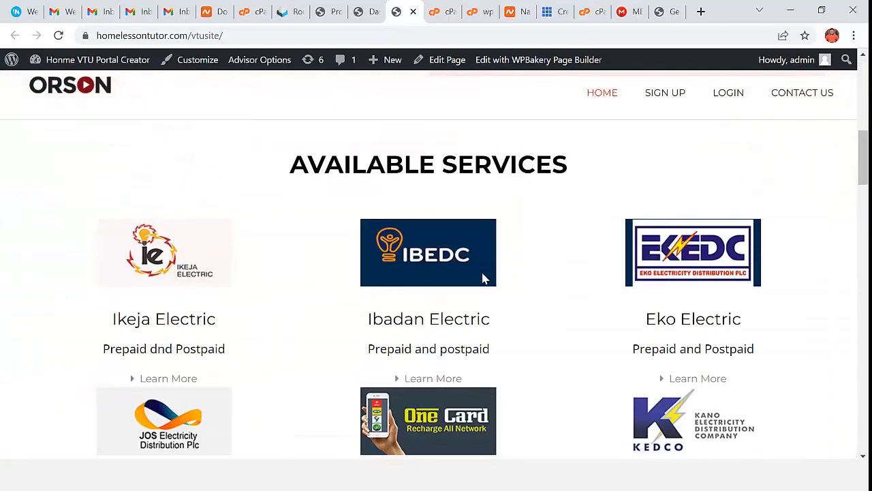
{"action": "scroll", "coordinate": [485, 278], "scroll_direction": "up", "scroll_amount": 7}
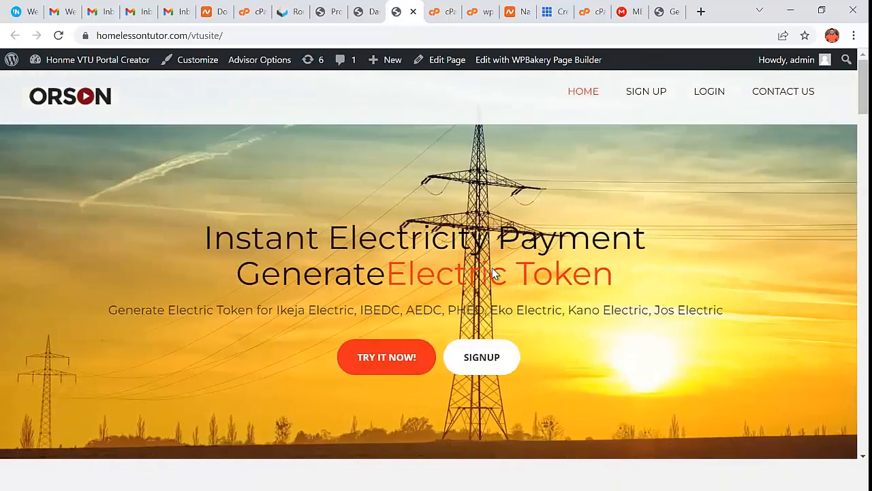
{"action": "left_click", "coordinate": [368, 12]}
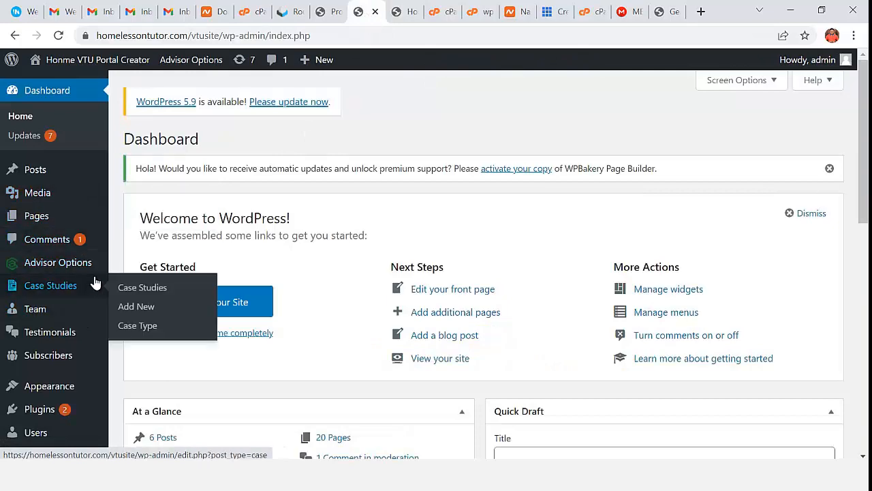
- Go to the Appearance > Themes page from the Dashboard
{"action": "scroll", "coordinate": [37, 211], "scroll_direction": "down", "scroll_amount": 1}
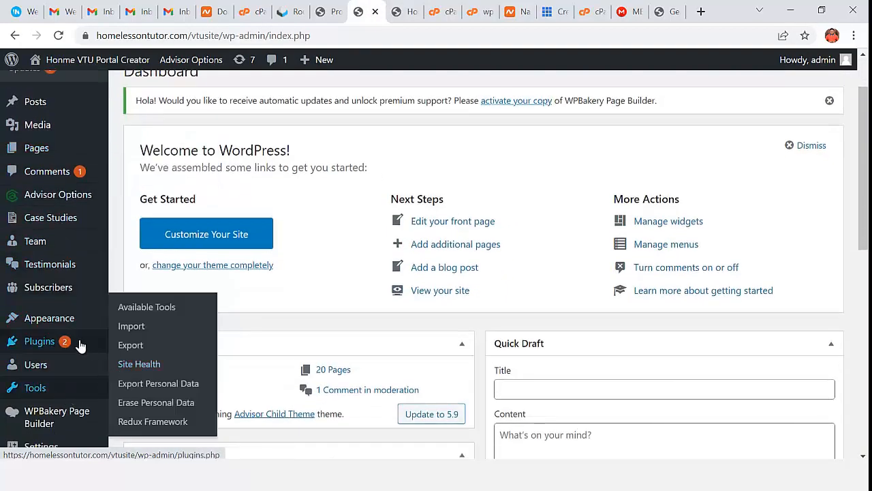
{"action": "scroll", "coordinate": [78, 354], "scroll_direction": "down", "scroll_amount": 2}
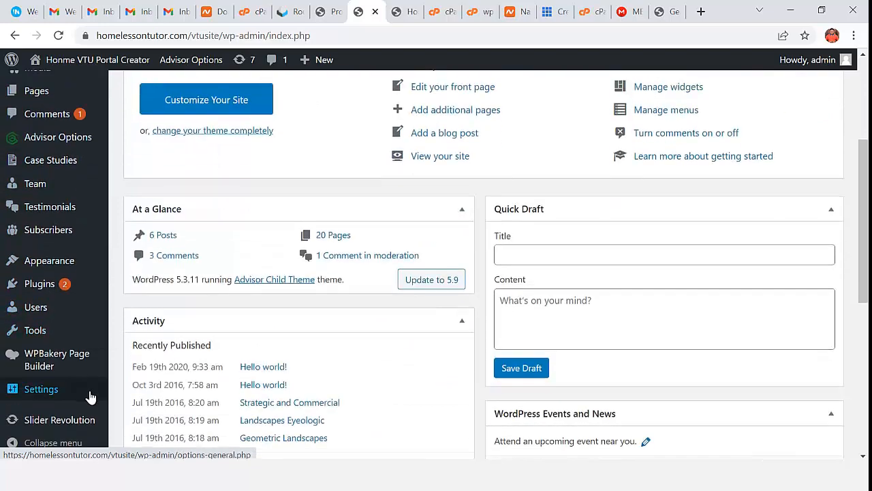
{"action": "scroll", "coordinate": [79, 388], "scroll_direction": "up", "scroll_amount": 3}
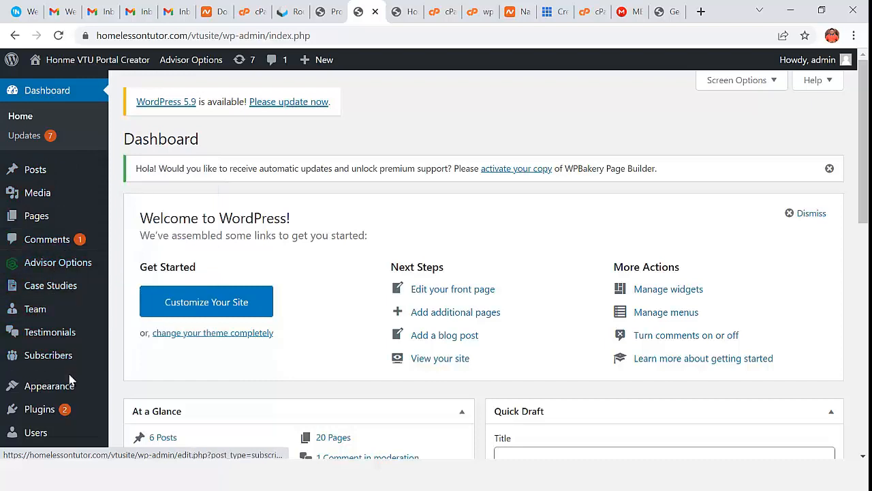
{"action": "mouse_move", "coordinate": [72, 395]}
{"action": "left_click", "coordinate": [134, 288]}
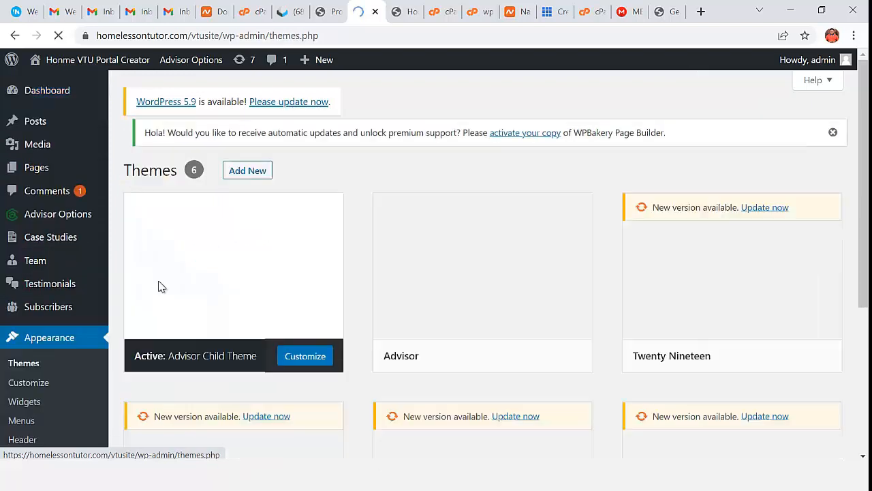
- In Advisor Options > General, open the media library from the Logo Upload button
{"action": "scroll", "coordinate": [337, 282], "scroll_direction": "down", "scroll_amount": 1}
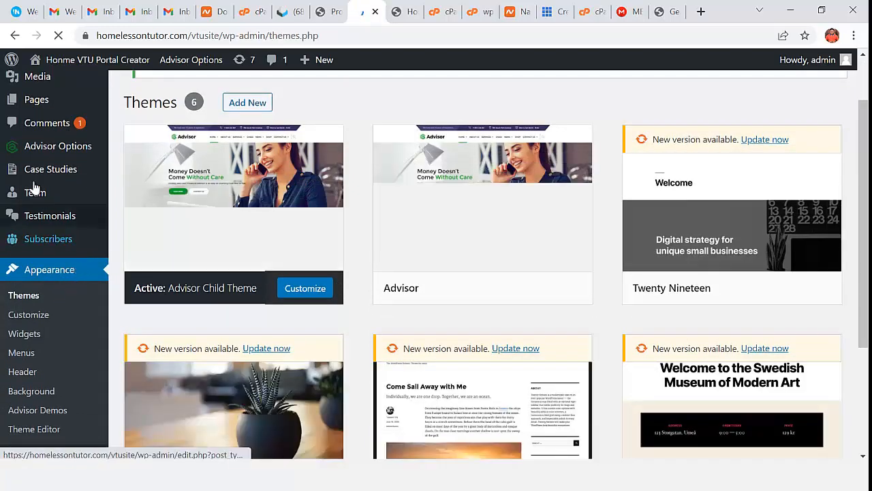
{"action": "left_click", "coordinate": [81, 150]}
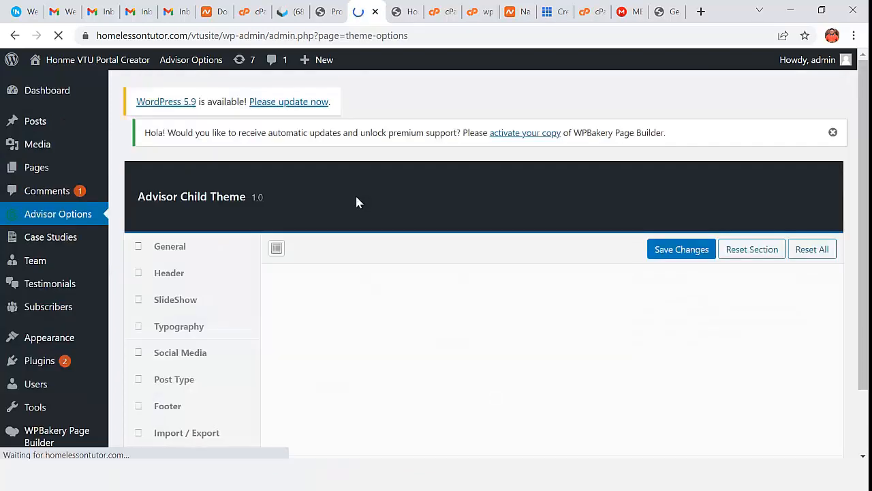
{"action": "scroll", "coordinate": [358, 223], "scroll_direction": "down", "scroll_amount": 3}
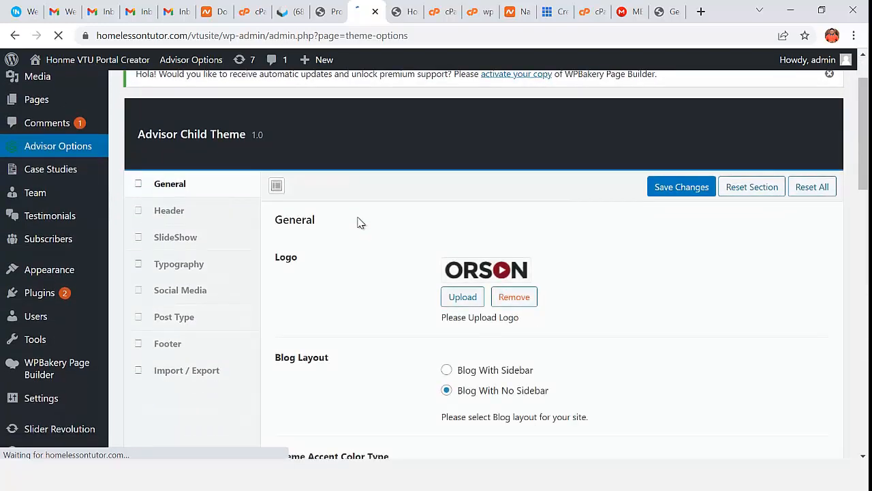
{"action": "scroll", "coordinate": [443, 218], "scroll_direction": "up", "scroll_amount": 2}
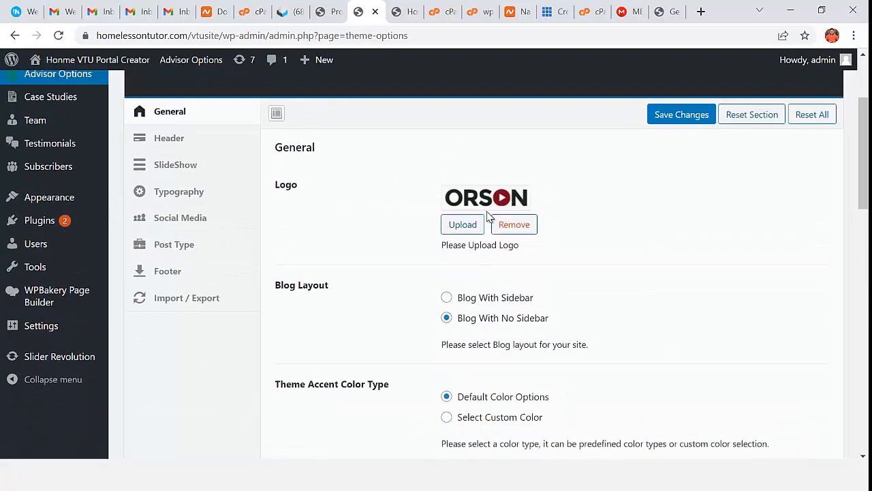
{"action": "left_click", "coordinate": [464, 298]}
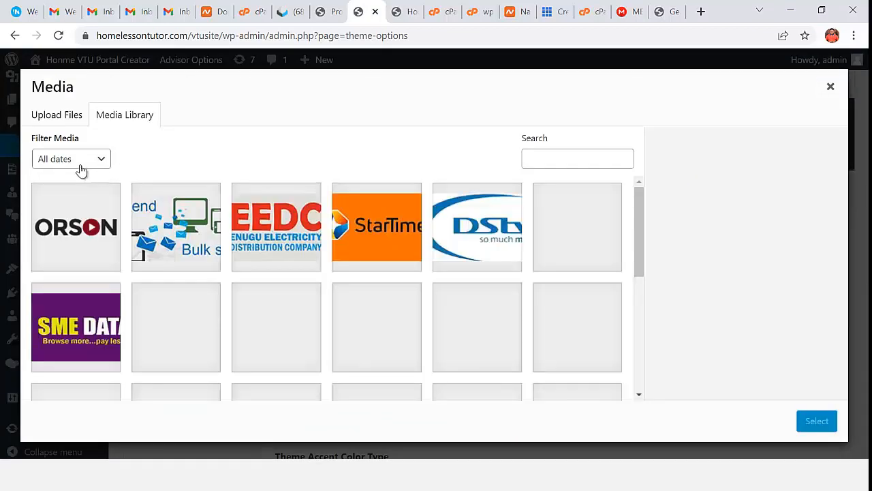
- Upload logo.png and select it as the site logo
{"action": "left_click", "coordinate": [55, 120]}
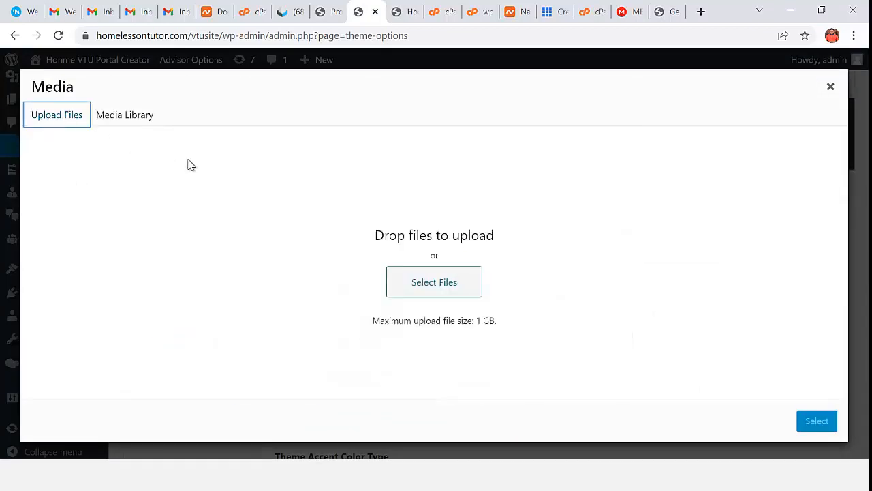
{"action": "left_click", "coordinate": [440, 288]}
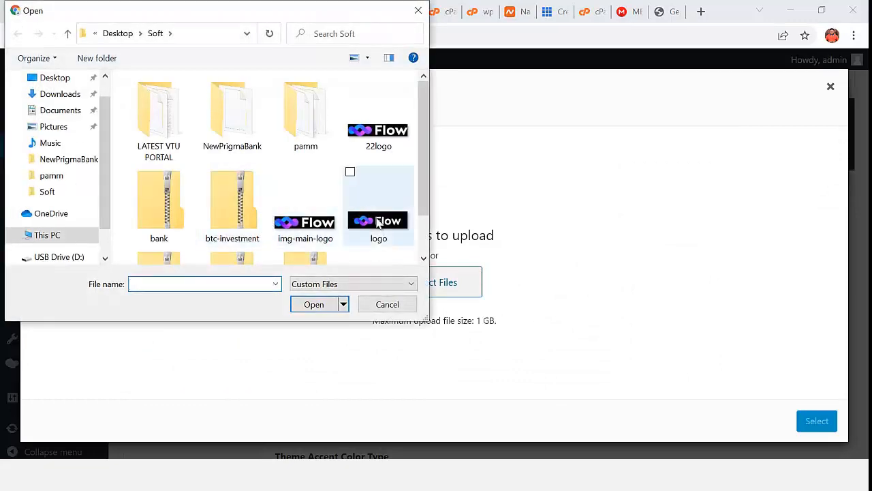
{"action": "double_click", "coordinate": [379, 225]}
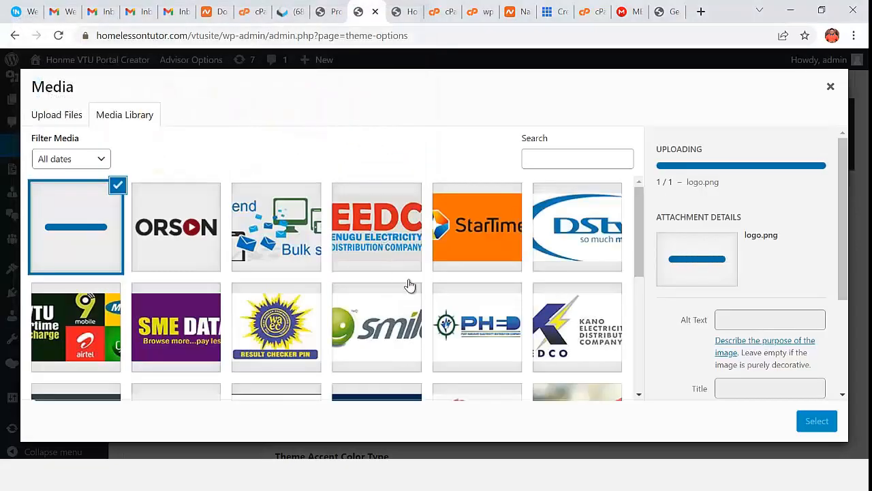
{"action": "left_click", "coordinate": [817, 421]}
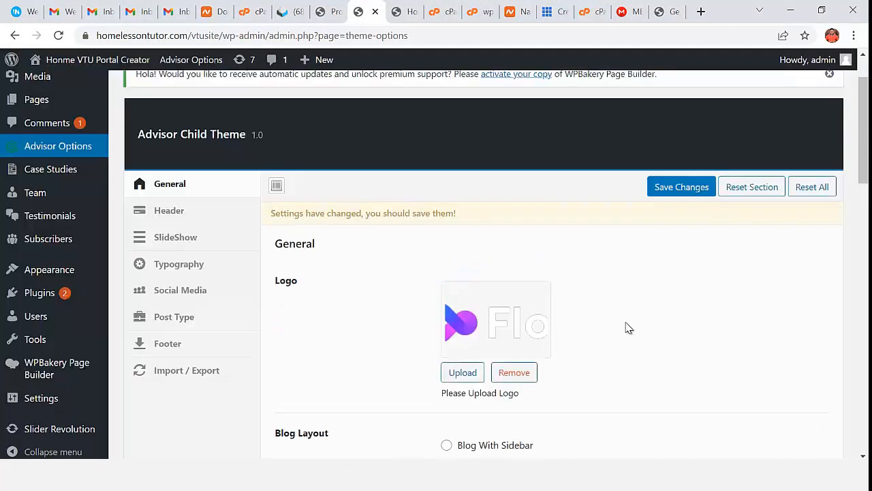
- Save the Advisor theme options and go back to the homepage tab
{"action": "scroll", "coordinate": [570, 307], "scroll_direction": "down", "scroll_amount": 3}
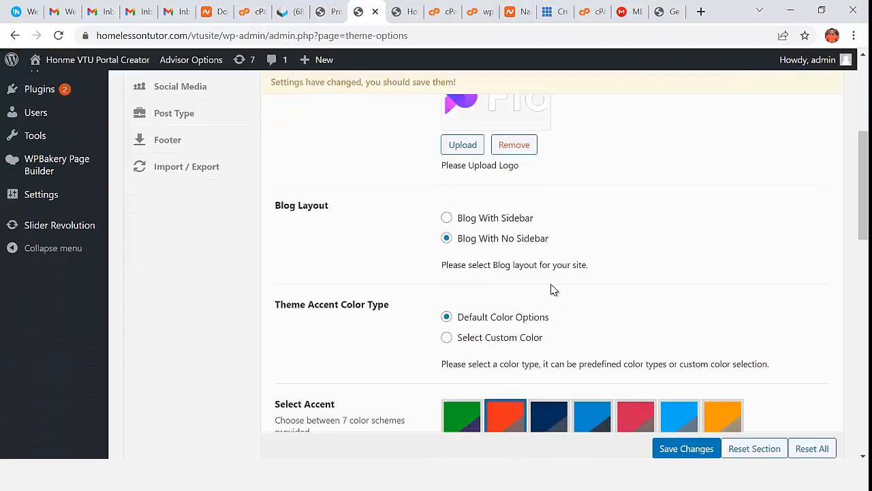
{"action": "scroll", "coordinate": [518, 272], "scroll_direction": "down", "scroll_amount": 6}
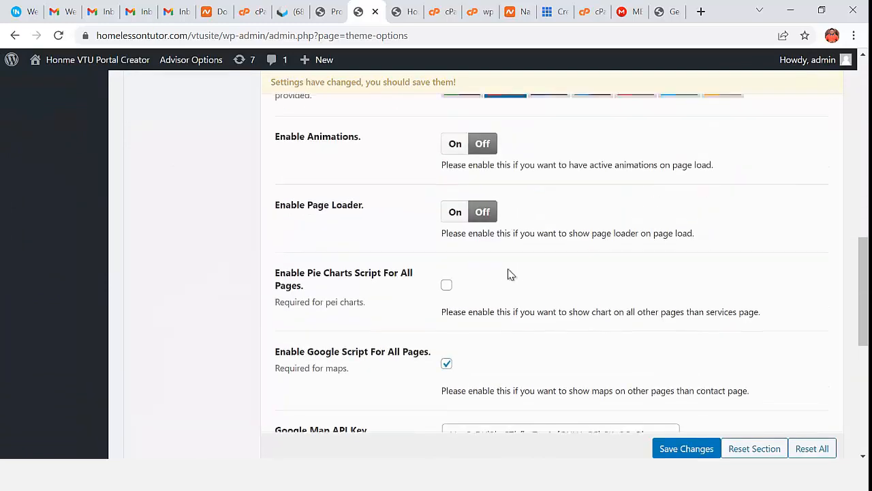
{"action": "scroll", "coordinate": [507, 275], "scroll_direction": "up", "scroll_amount": 1}
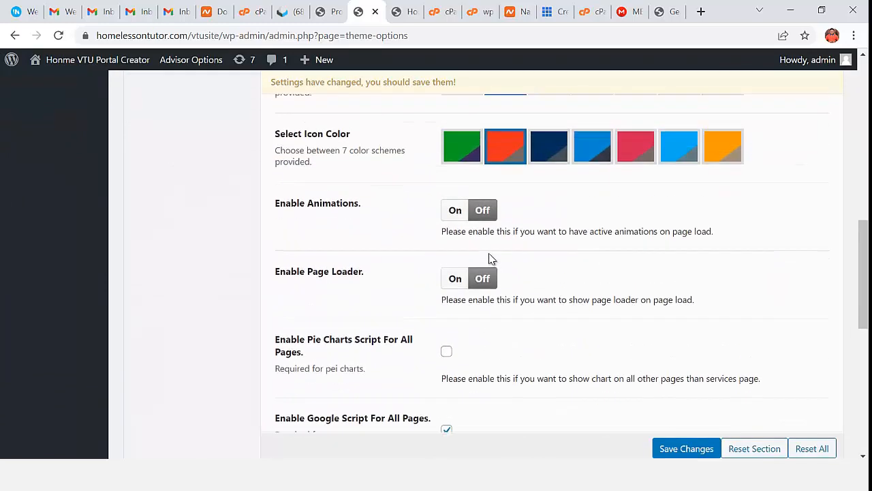
{"action": "scroll", "coordinate": [448, 243], "scroll_direction": "down", "scroll_amount": 3}
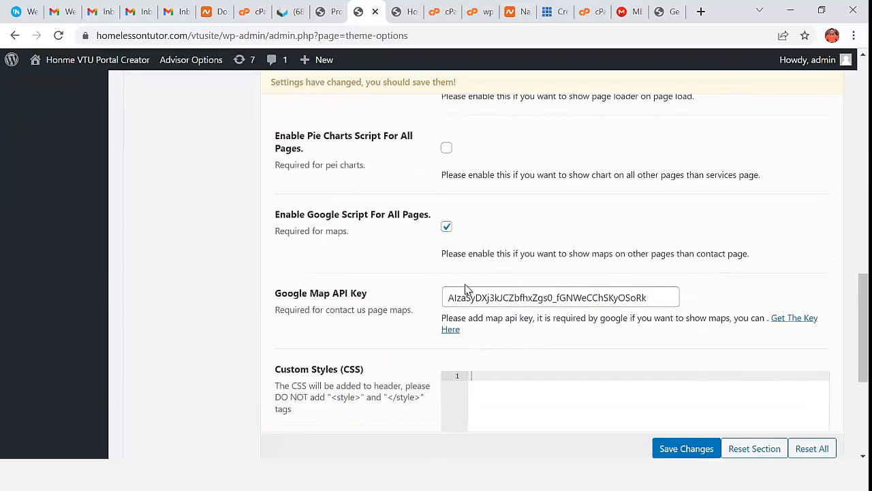
{"action": "scroll", "coordinate": [490, 298], "scroll_direction": "down", "scroll_amount": 4}
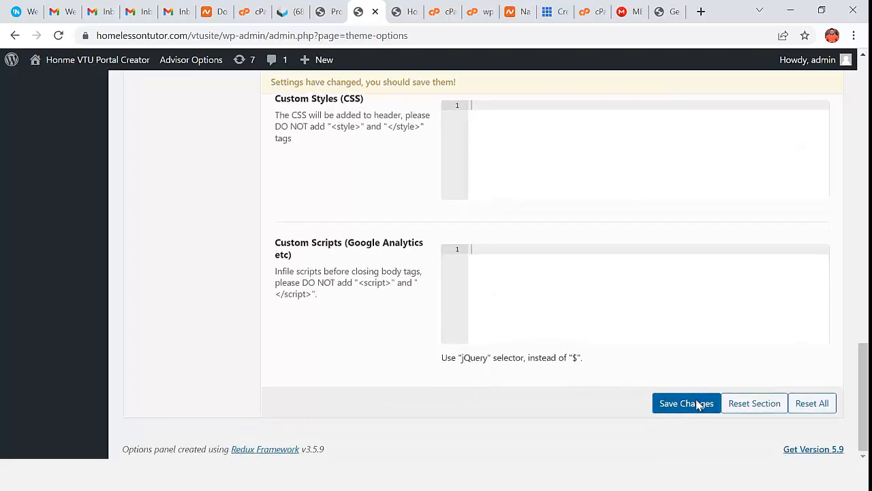
{"action": "left_click", "coordinate": [698, 402]}
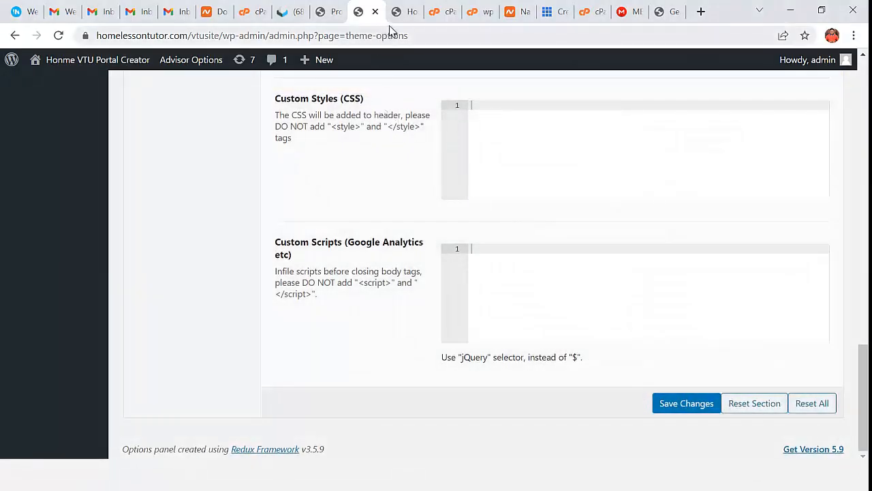
{"action": "left_click", "coordinate": [675, 404]}
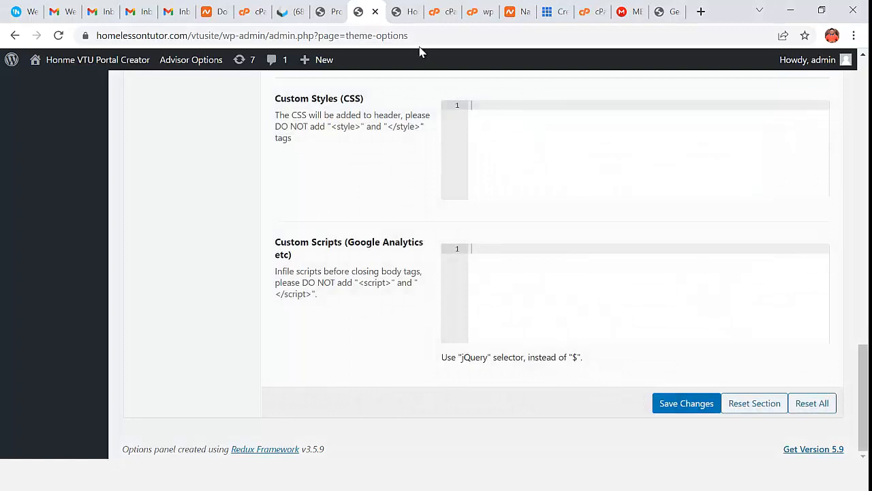
{"action": "left_click", "coordinate": [397, 15]}
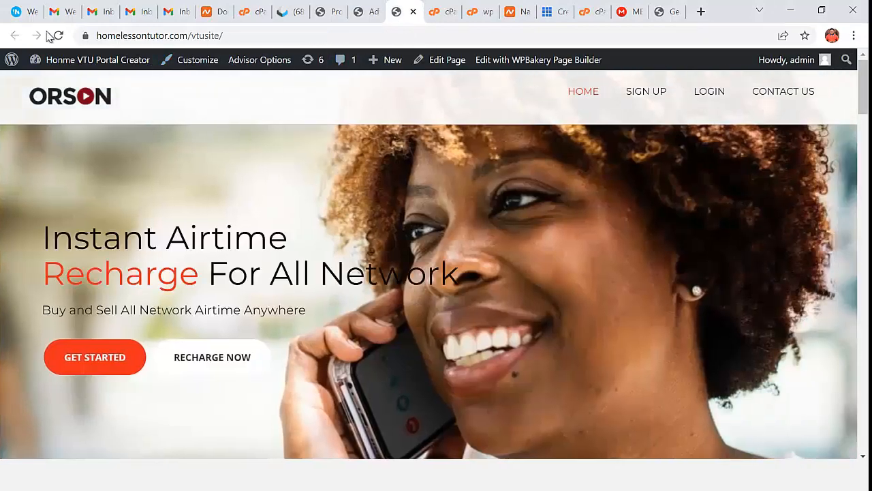
- Reload the homepage and check that the header now shows the Flow logo
{"action": "left_click", "coordinate": [59, 35]}
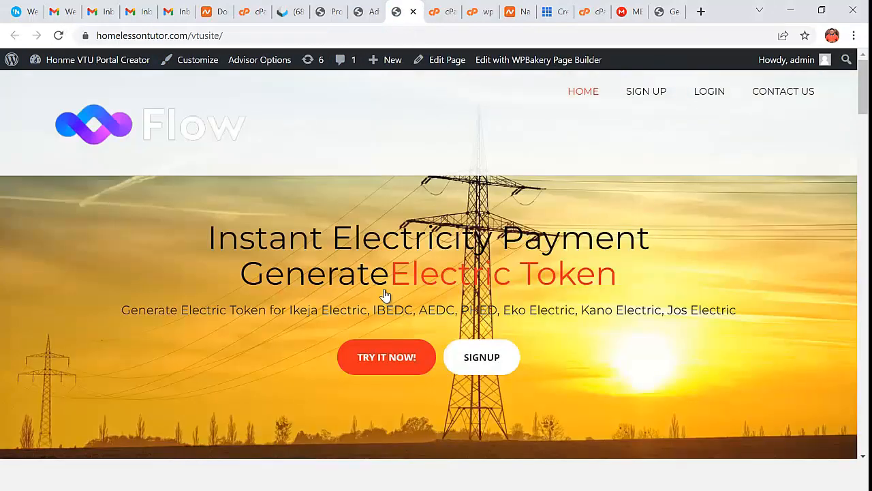
{"action": "scroll", "coordinate": [292, 162], "scroll_direction": "down", "scroll_amount": 2}
{"action": "scroll", "coordinate": [321, 217], "scroll_direction": "up", "scroll_amount": 2}
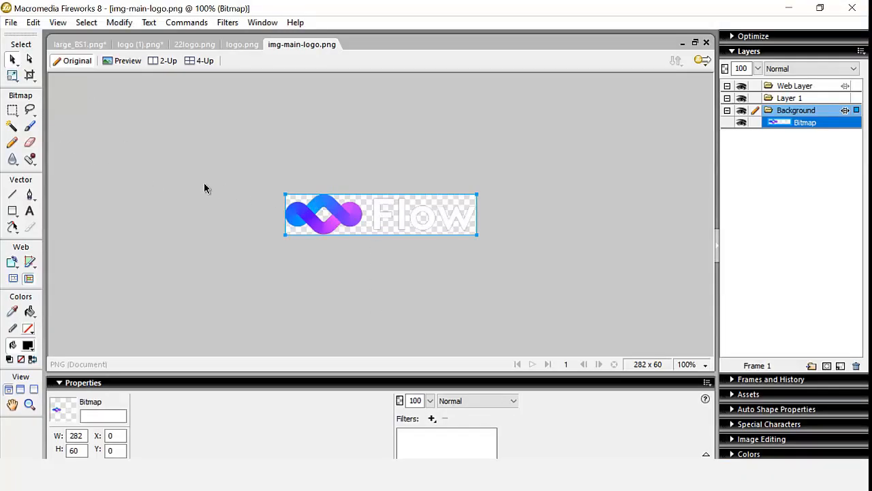
- Look over logo.png and logo (1).png, then create a new blank 660×440 document
{"action": "left_click", "coordinate": [241, 44]}
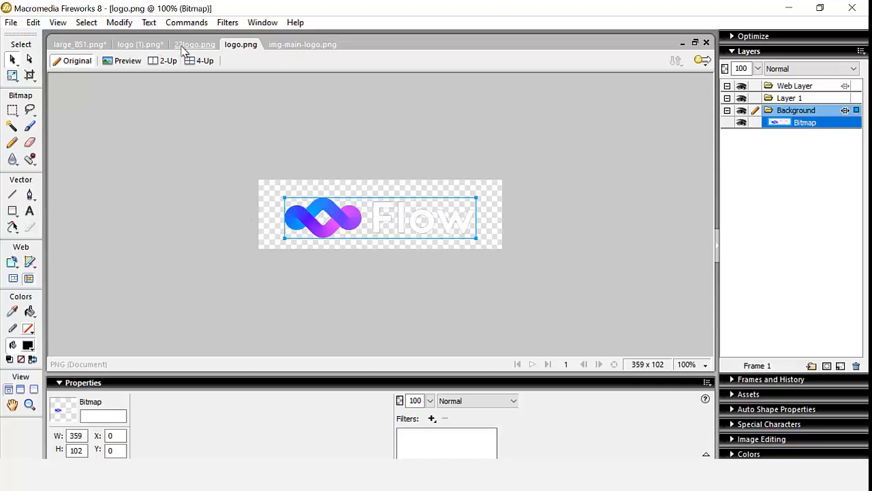
{"action": "left_click", "coordinate": [147, 45]}
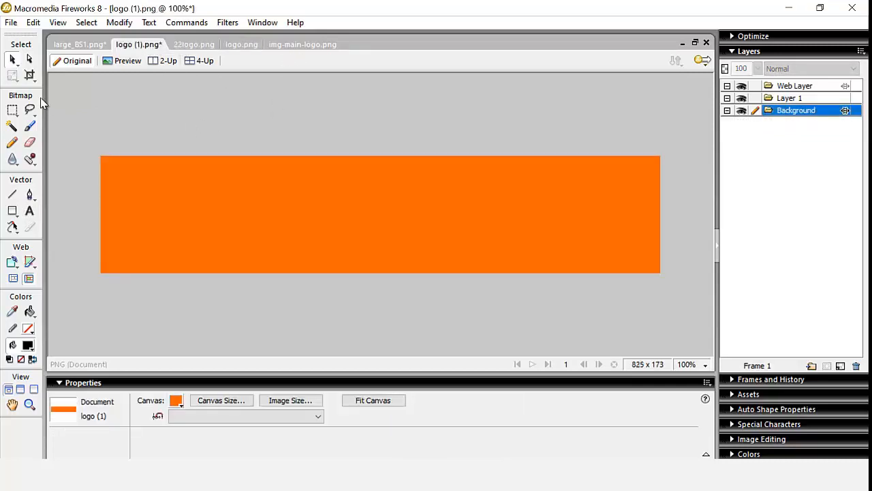
{"action": "left_click", "coordinate": [12, 23]}
{"action": "left_click", "coordinate": [31, 37]}
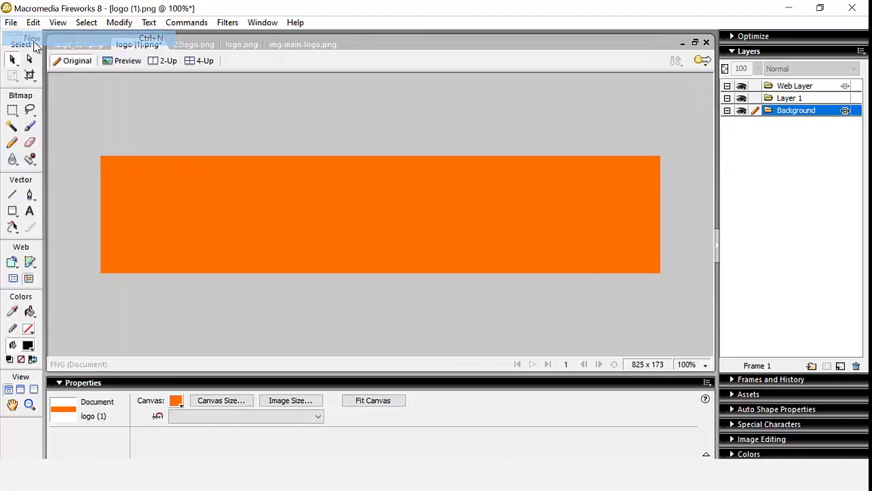
{"action": "left_click", "coordinate": [474, 320]}
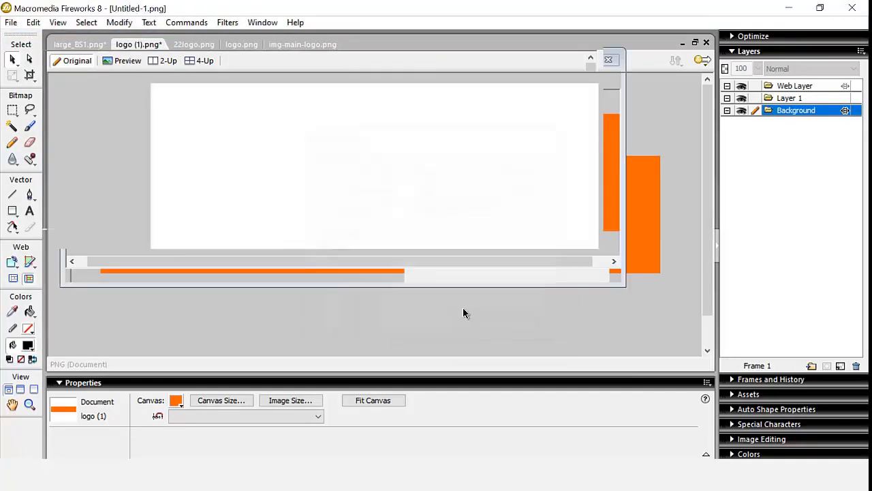
- Create a new transparent-canvas document and type the text VTU PORTAL on it
{"action": "left_click", "coordinate": [11, 22]}
{"action": "left_click", "coordinate": [31, 37]}
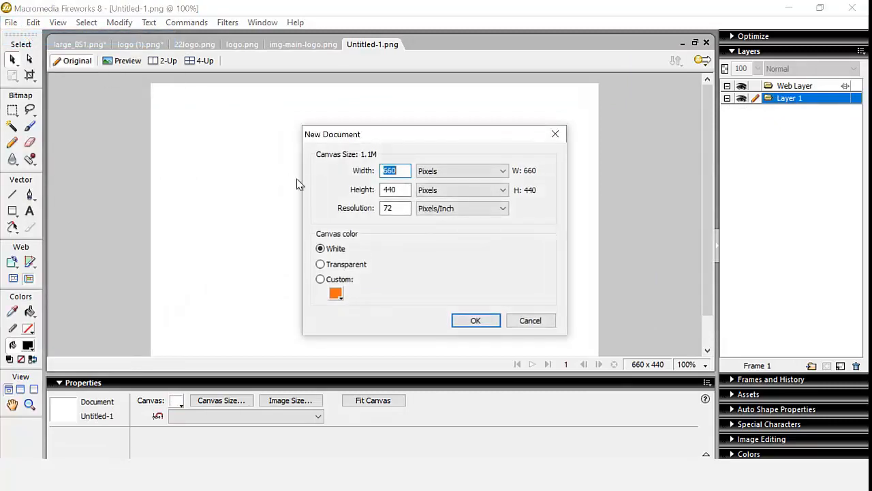
{"action": "left_click", "coordinate": [335, 266]}
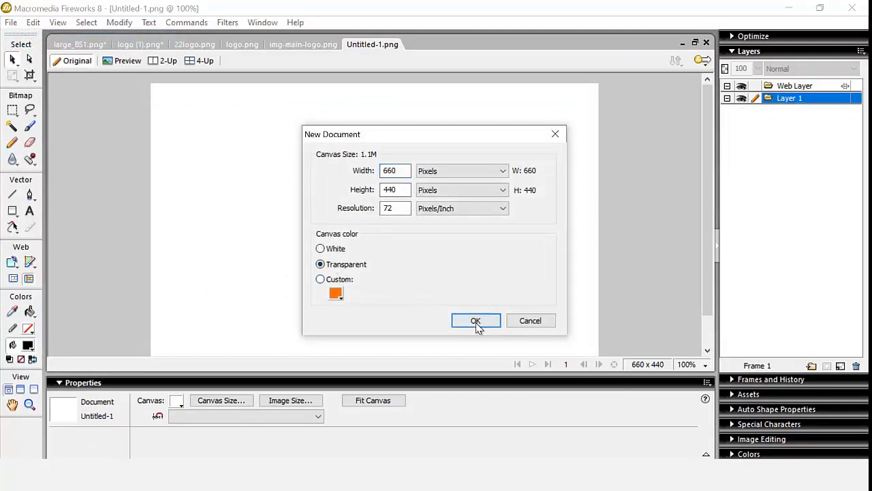
{"action": "left_click", "coordinate": [476, 323]}
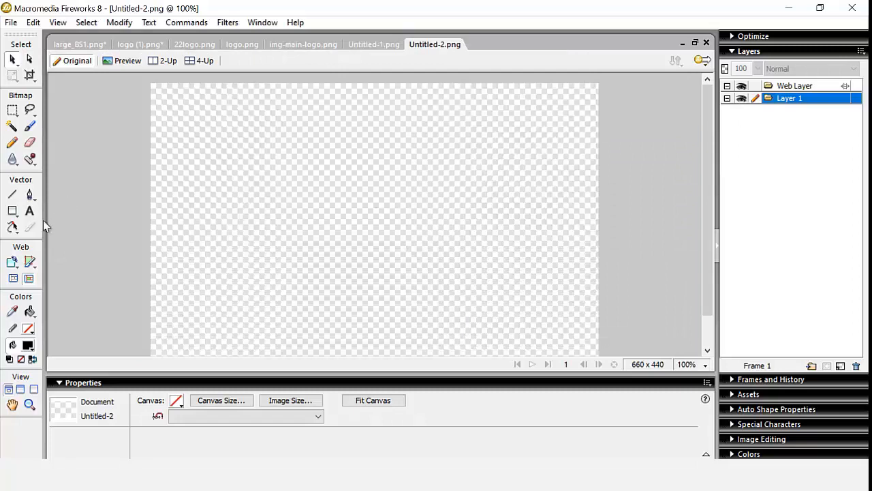
{"action": "left_click", "coordinate": [207, 188]}
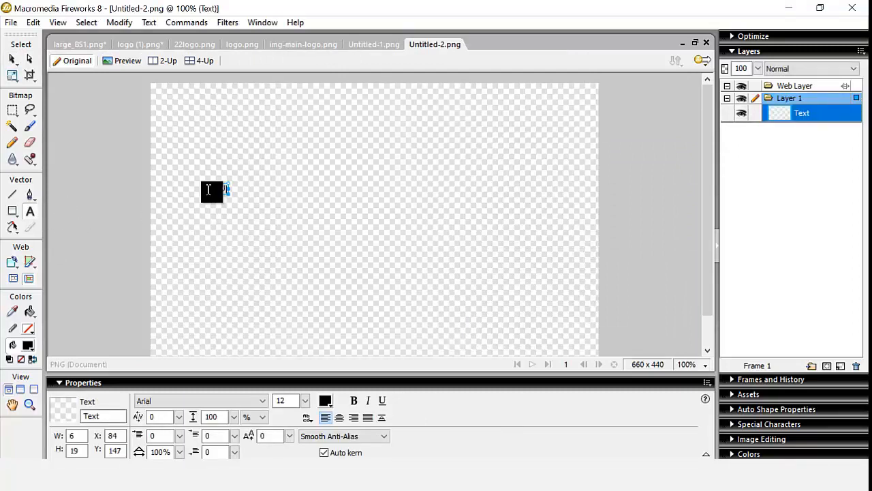
{"action": "type", "text": "PORTAL"}
{"action": "left_click", "coordinate": [15, 59]}
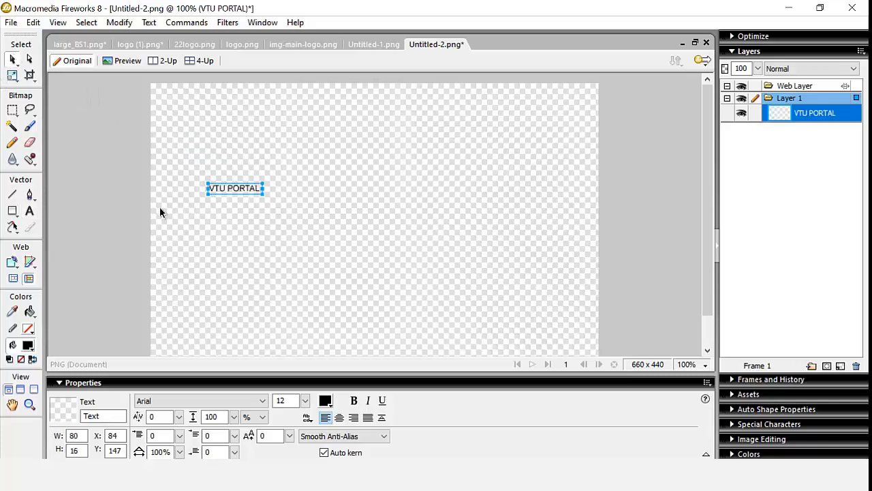
{"action": "left_click", "coordinate": [662, 297]}
- Enlarge the VTU PORTAL text to size 27, fit the canvas to it, and open img-main-logo.png
{"action": "left_click", "coordinate": [380, 402]}
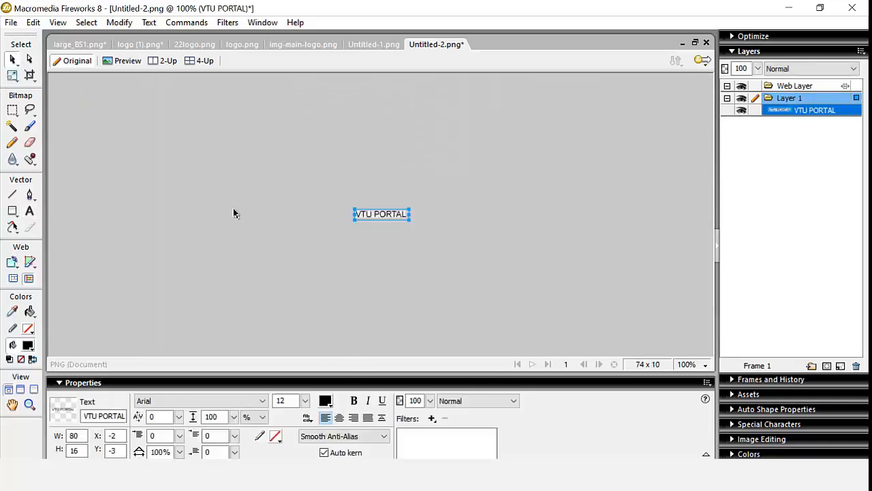
{"action": "left_click_drag", "start_coordinate": [306, 402], "coordinate": [306, 382]}
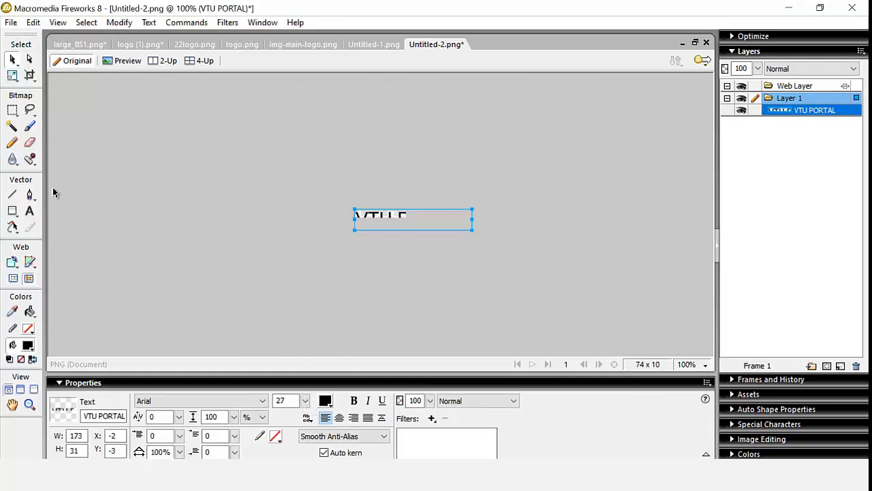
{"action": "left_click", "coordinate": [172, 267]}
{"action": "left_click", "coordinate": [371, 401]}
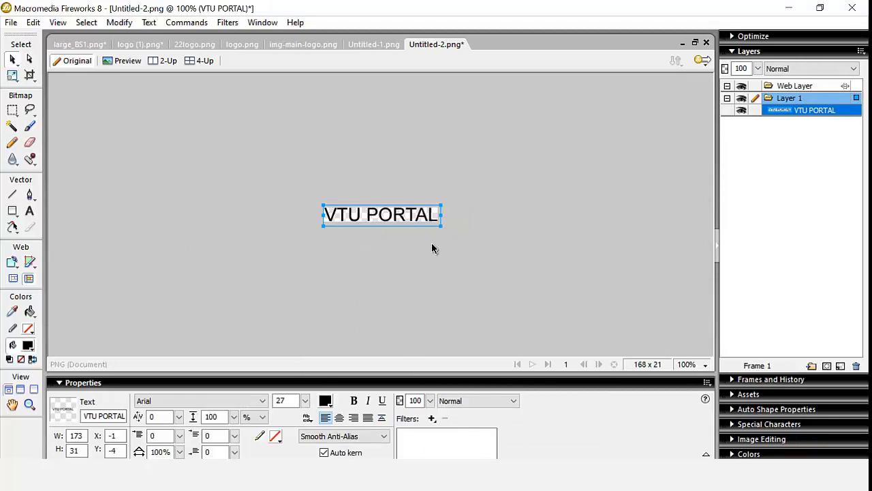
{"action": "left_click", "coordinate": [374, 45]}
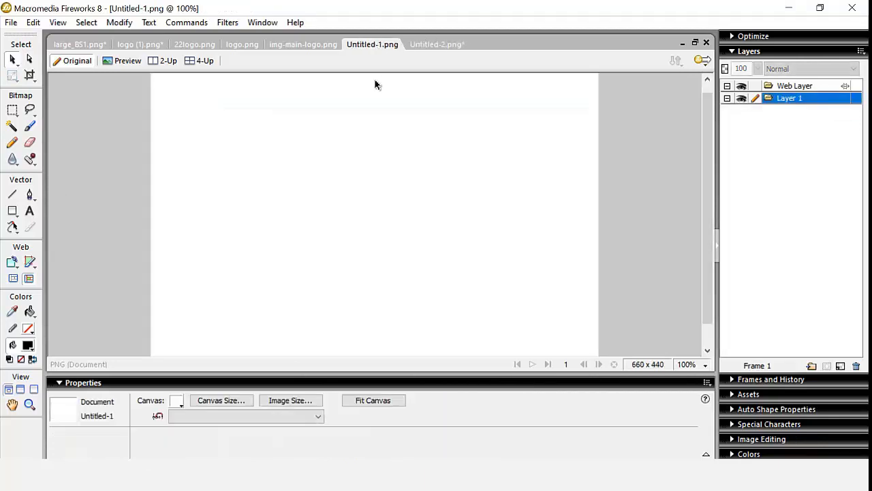
{"action": "left_click", "coordinate": [303, 45]}
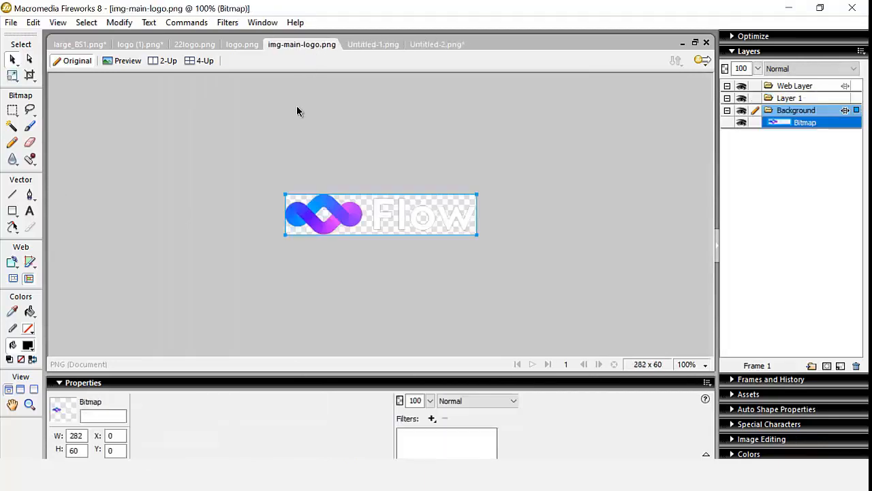
{"action": "left_click", "coordinate": [13, 110]}
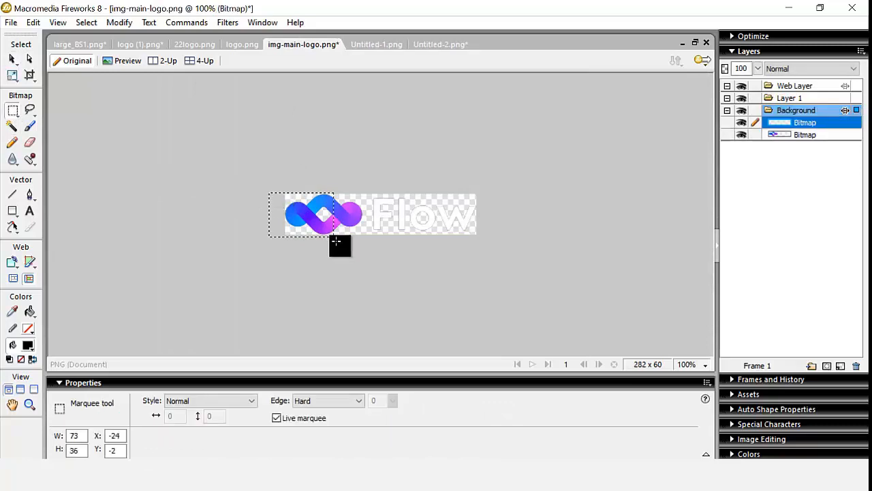
- Marquee-select the icon in logo.png and cut it out
{"action": "left_click_drag", "start_coordinate": [269, 193], "coordinate": [365, 239]}
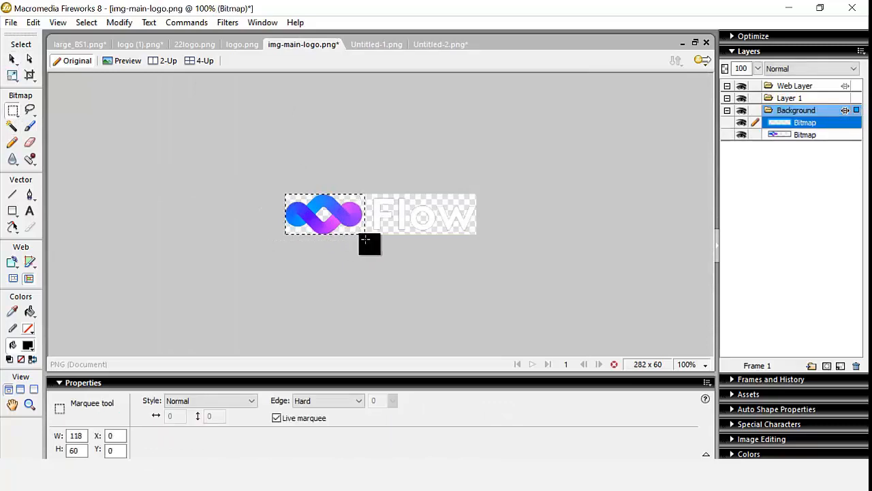
{"action": "left_click", "coordinate": [245, 47]}
{"action": "left_click_drag", "start_coordinate": [276, 188], "coordinate": [364, 239]}
{"action": "key", "text": "Delete"}
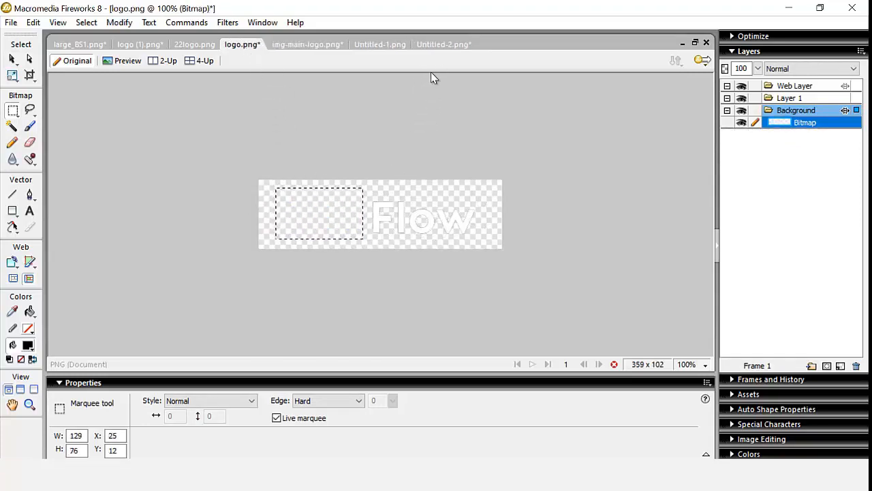
- Paste the icon into the VTU PORTAL document without resampling and enlarge the canvas to show it
{"action": "left_click", "coordinate": [440, 45]}
{"action": "key", "text": "v"}
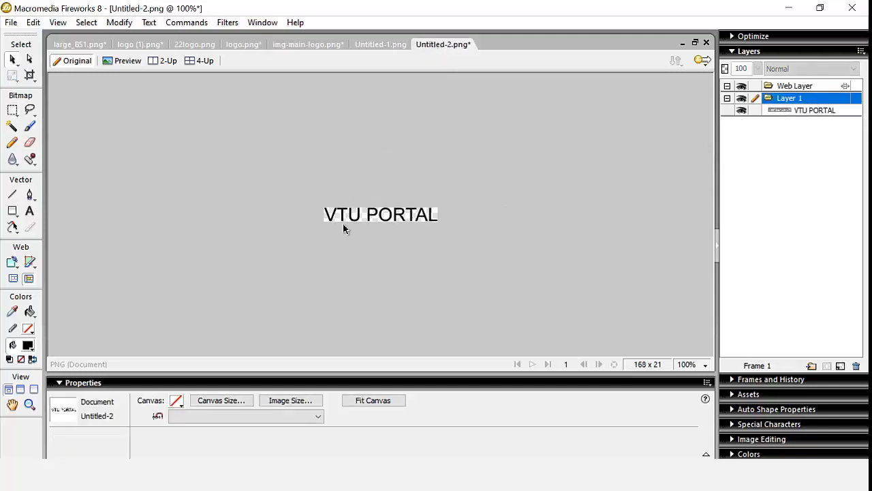
{"action": "key", "text": "ctrl+v"}
{"action": "left_click", "coordinate": [403, 266]}
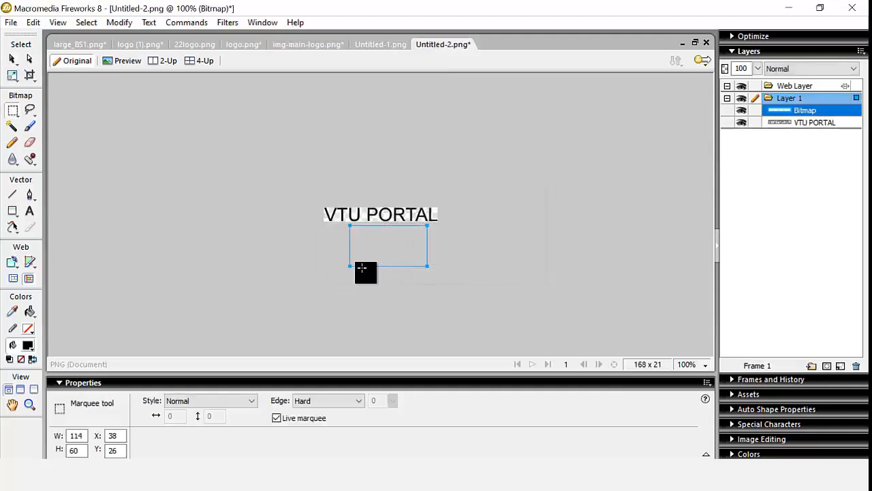
{"action": "left_click", "coordinate": [11, 60]}
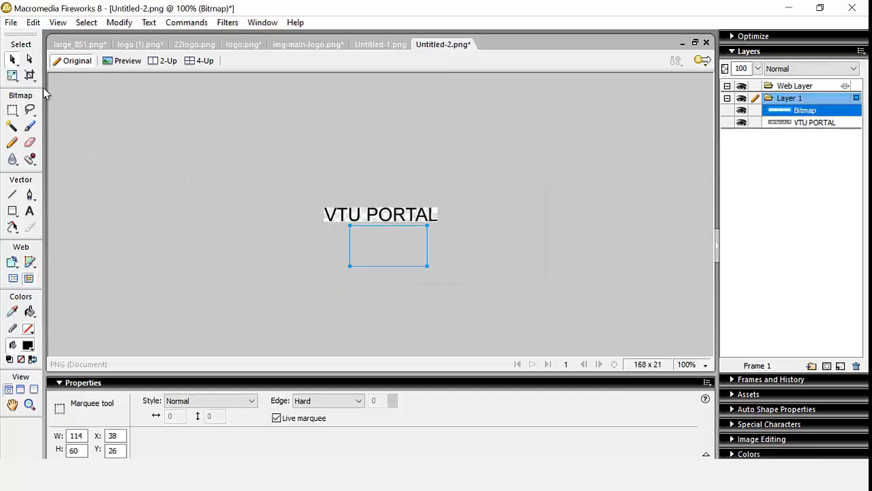
{"action": "left_click", "coordinate": [162, 245]}
{"action": "left_click", "coordinate": [366, 402]}
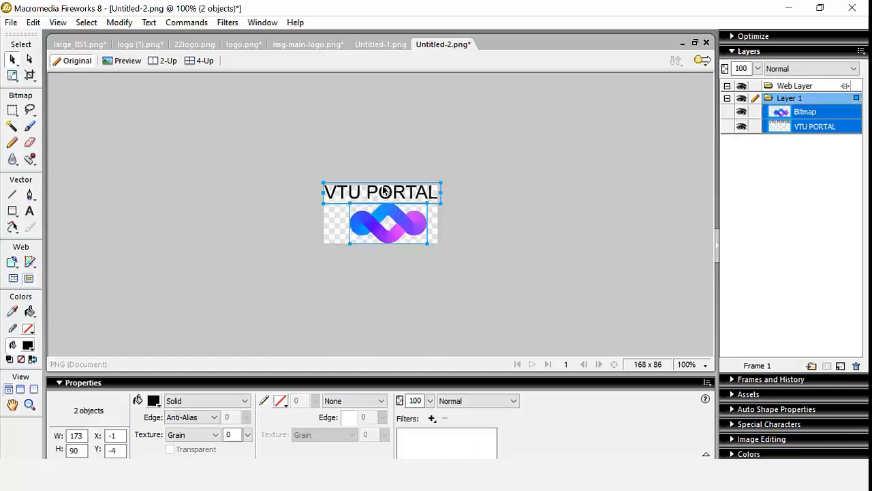
- Bring the icon back onto the canvas and scale it down to about 68 by 36
{"action": "left_click_drag", "start_coordinate": [384, 192], "coordinate": [439, 200]}
{"action": "key", "text": "ctrl+d"}
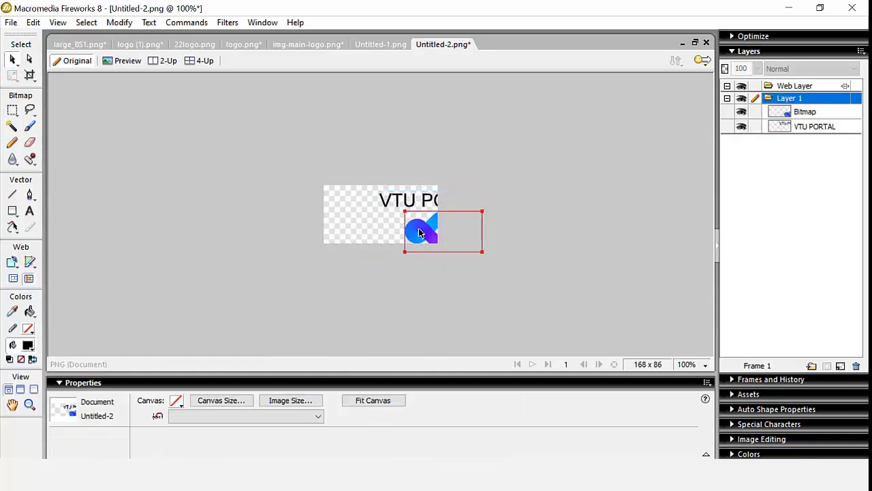
{"action": "left_click_drag", "start_coordinate": [419, 233], "coordinate": [349, 217]}
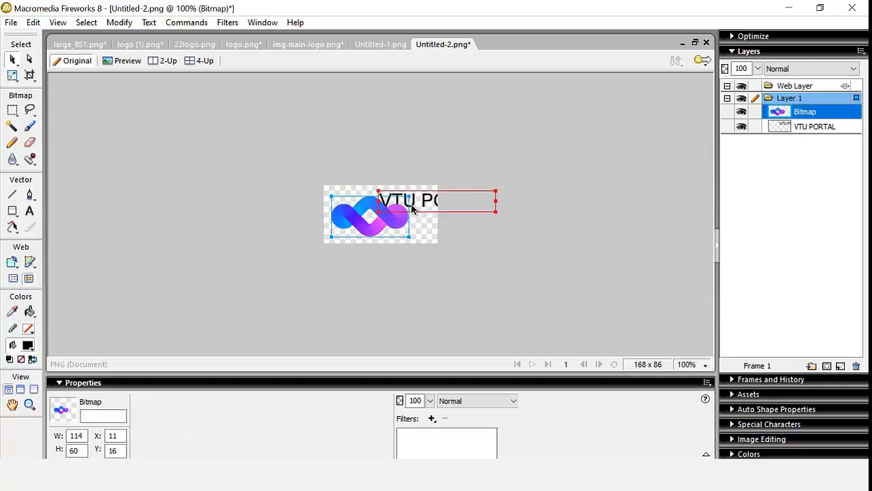
{"action": "key", "text": "ctrl+d"}
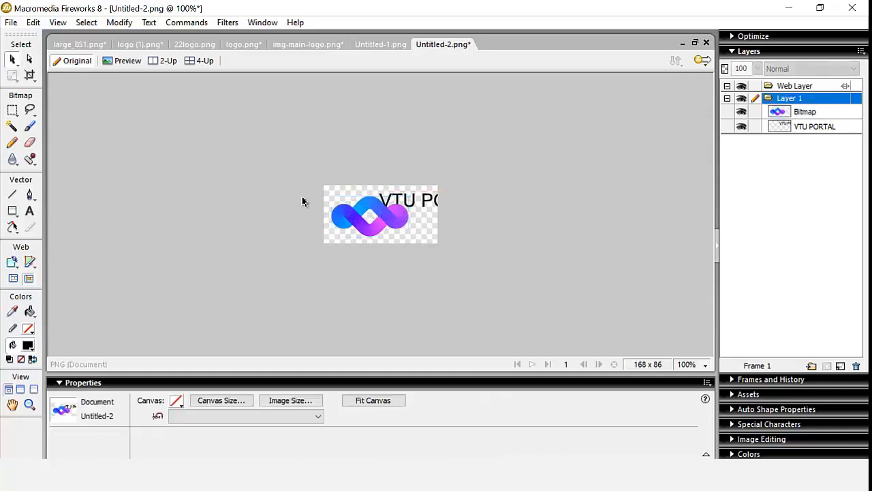
{"action": "left_click", "coordinate": [361, 216]}
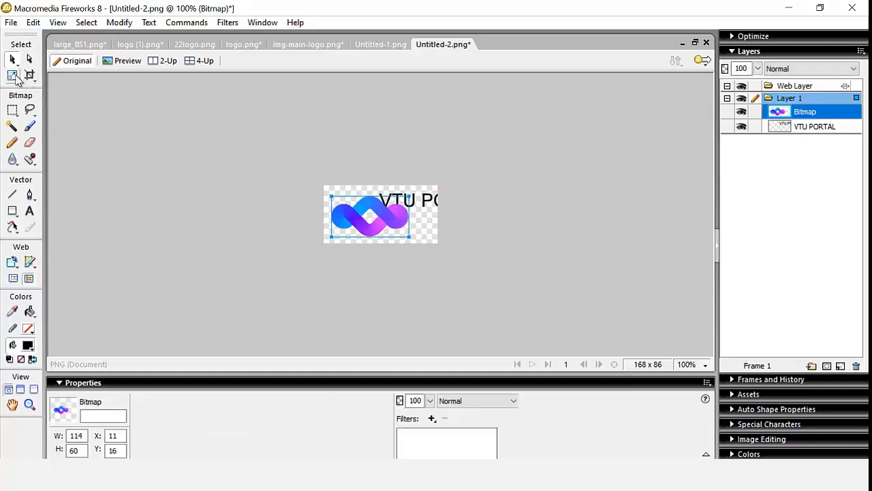
{"action": "left_click", "coordinate": [13, 75]}
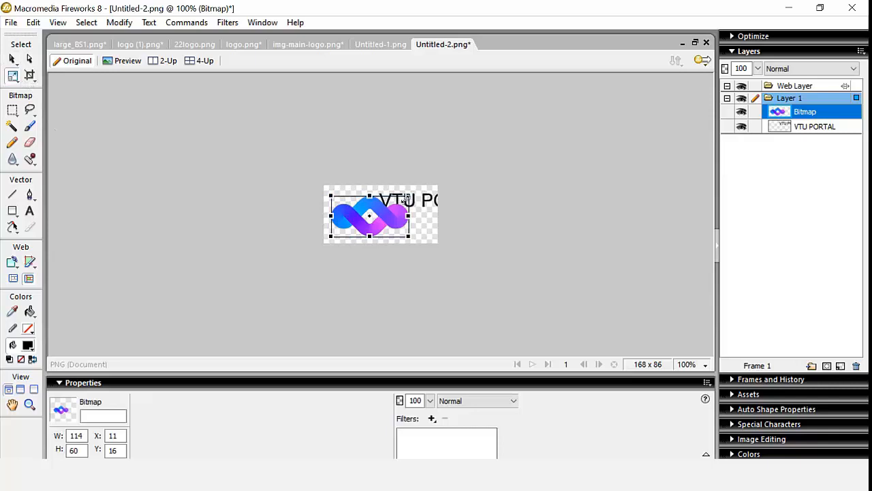
{"action": "left_click_drag", "start_coordinate": [405, 199], "coordinate": [275, 203]}
{"action": "left_click_drag", "start_coordinate": [355, 202], "coordinate": [353, 241]}
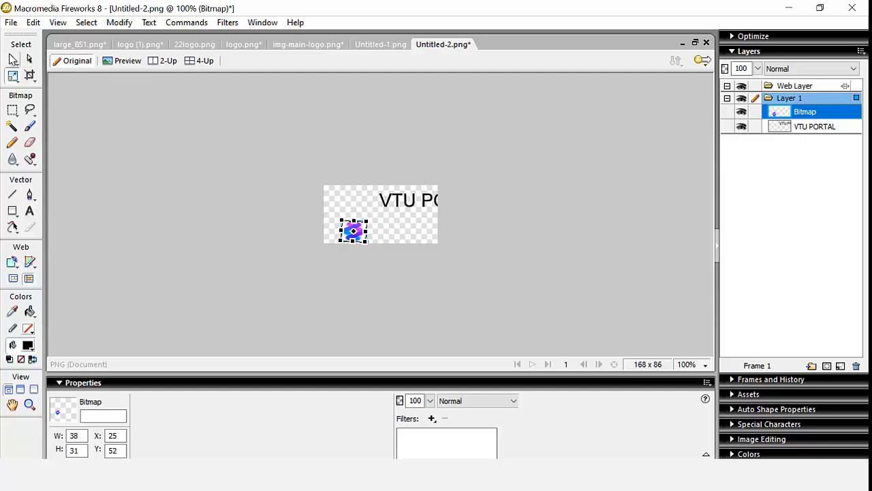
{"action": "left_click", "coordinate": [12, 59]}
- Place the icon left of the VTU PORTAL text and fit the canvas to 205×31
{"action": "left_click_drag", "start_coordinate": [349, 230], "coordinate": [336, 207]}
{"action": "left_click_drag", "start_coordinate": [400, 202], "coordinate": [374, 213]}
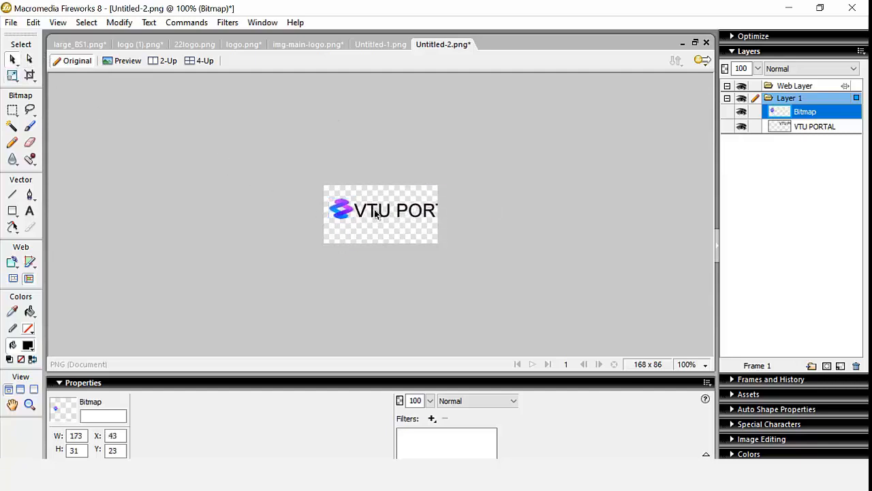
{"action": "left_click", "coordinate": [387, 320]}
{"action": "left_click", "coordinate": [372, 401]}
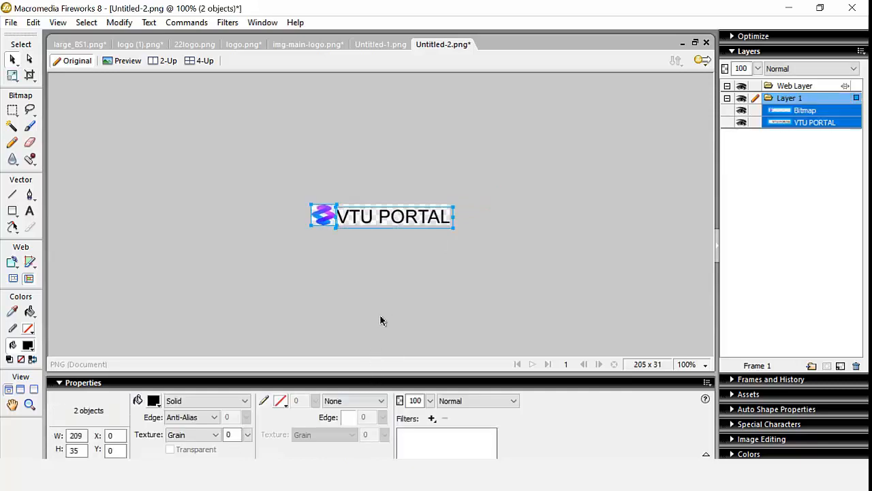
{"action": "left_click", "coordinate": [381, 311]}
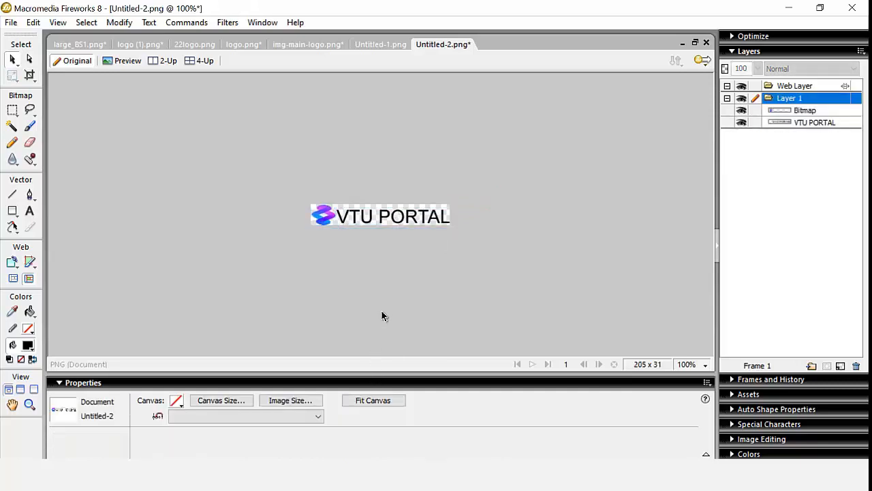
{"action": "left_click", "coordinate": [11, 23]}
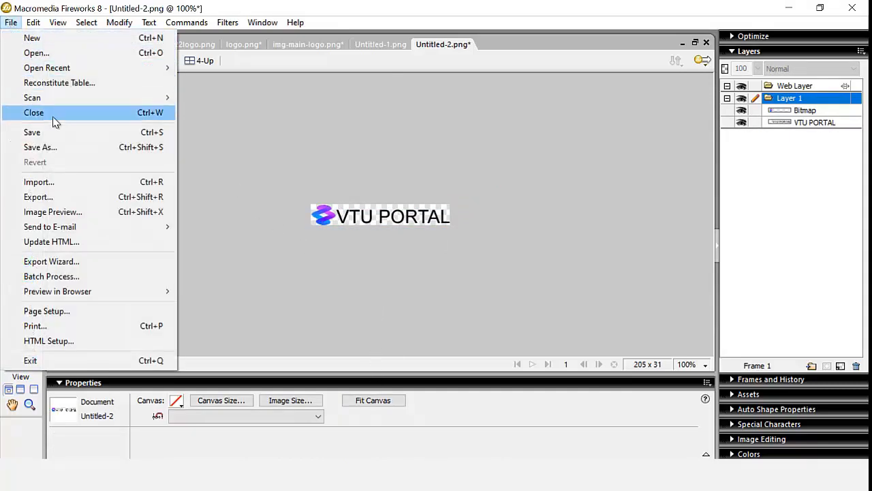
- Export the VTU PORTAL logo image to the Desktop via Image Preview, then switch back to the browser
{"action": "left_click", "coordinate": [63, 212]}
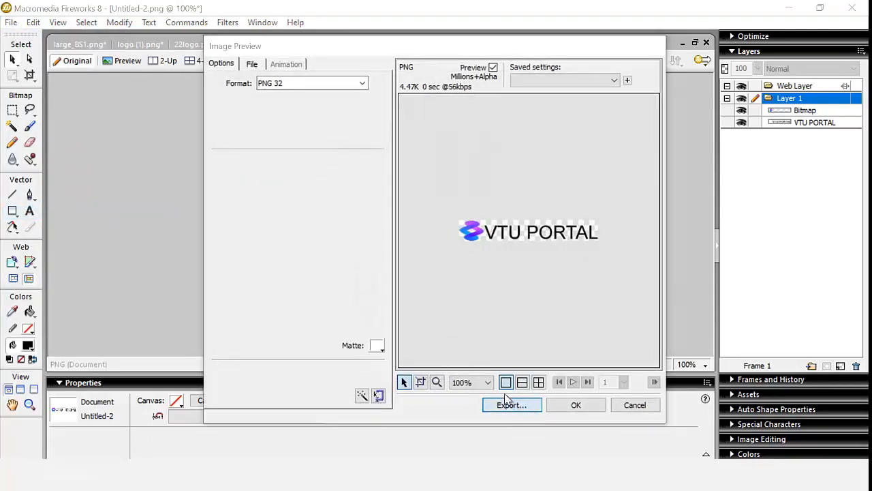
{"action": "left_click", "coordinate": [510, 404]}
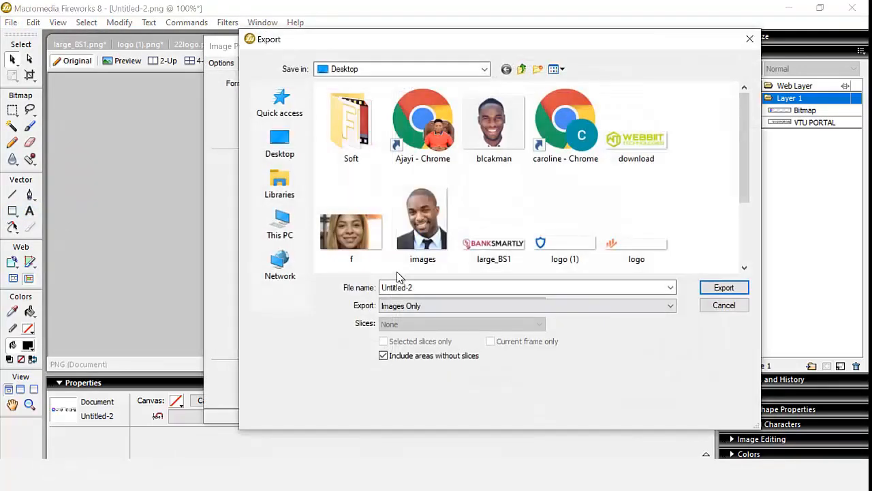
{"action": "double_click", "coordinate": [431, 289]}
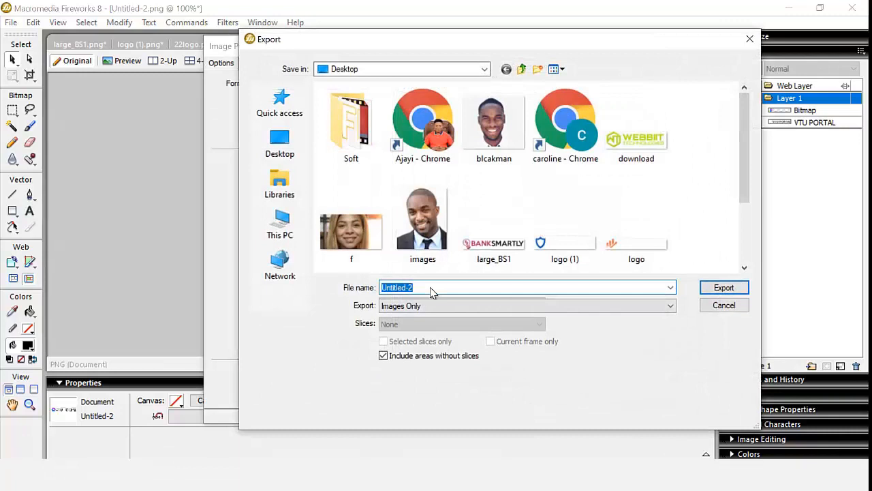
{"action": "key", "text": "Return"}
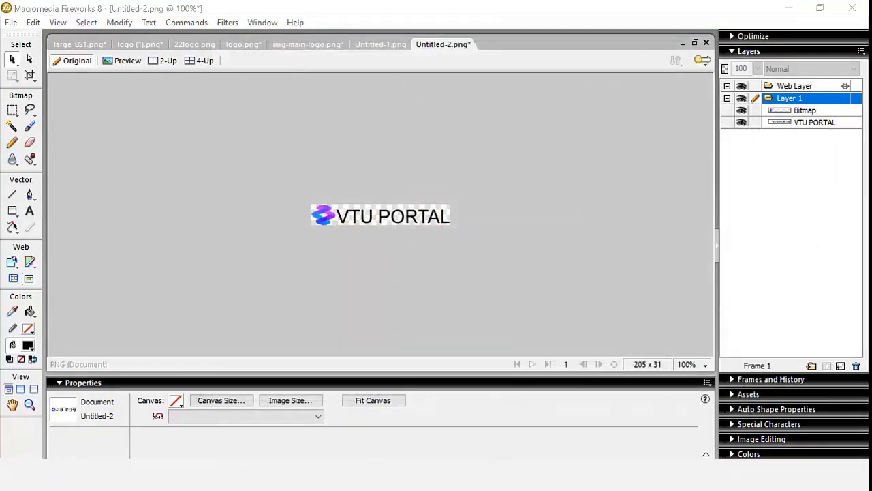
{"action": "key", "text": "alt+Tab"}
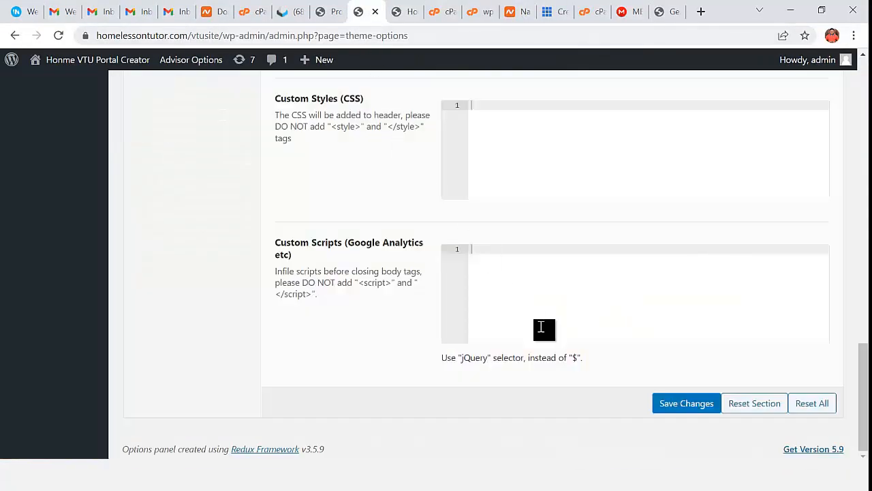
- Upload TTT.png from the Desktop and select it as the Advisor theme logo
{"action": "scroll", "coordinate": [576, 325], "scroll_direction": "up", "scroll_amount": 20}
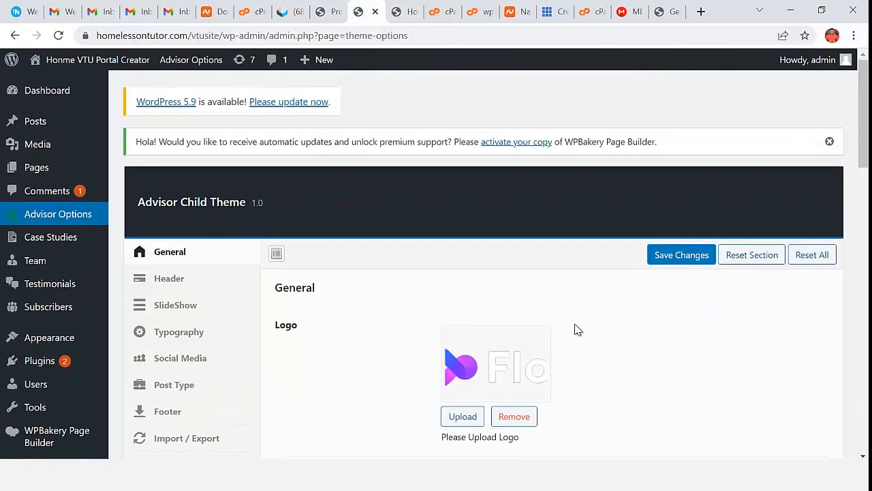
{"action": "scroll", "coordinate": [577, 330], "scroll_direction": "down", "scroll_amount": 2}
{"action": "left_click", "coordinate": [463, 347]}
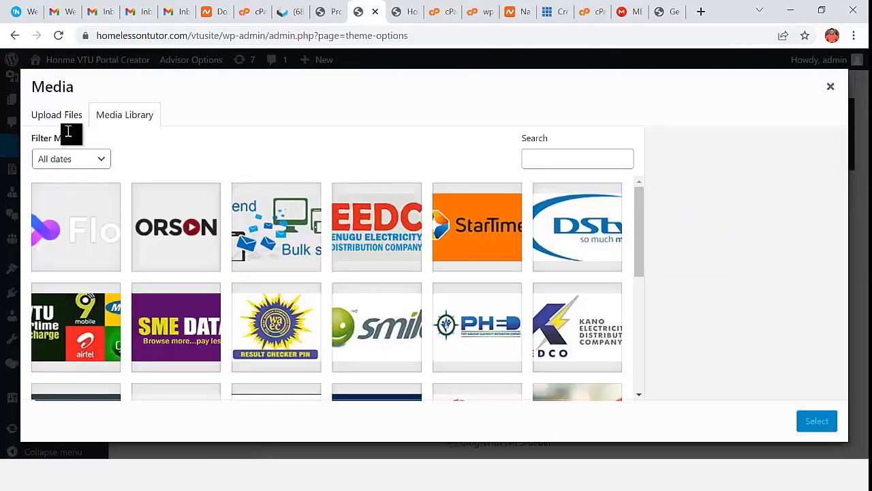
{"action": "left_click", "coordinate": [57, 116]}
{"action": "left_click", "coordinate": [407, 288]}
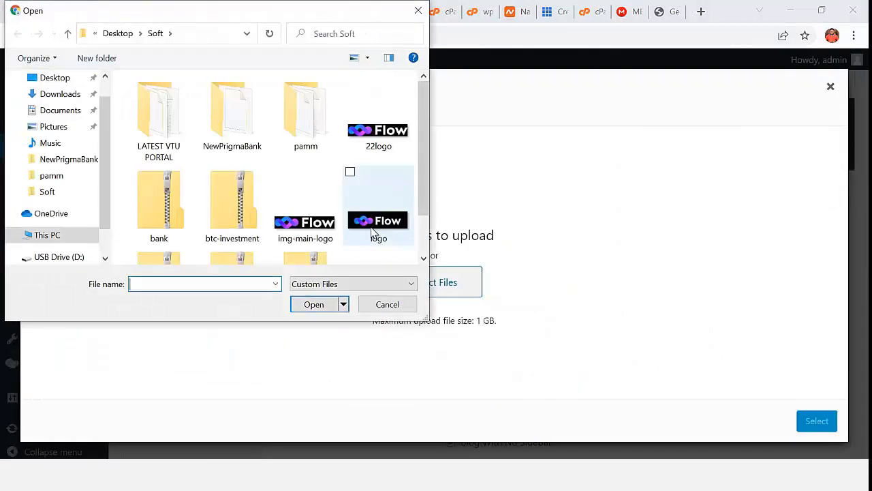
{"action": "left_click", "coordinate": [68, 79]}
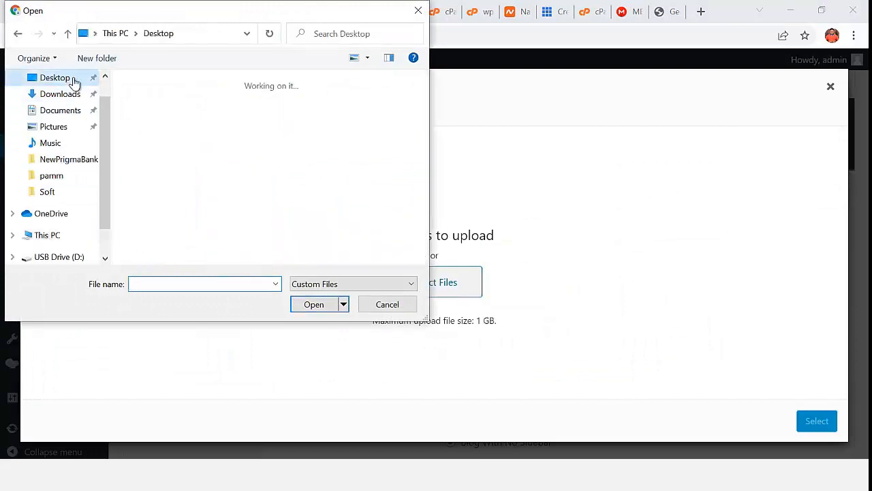
{"action": "left_click", "coordinate": [283, 212]}
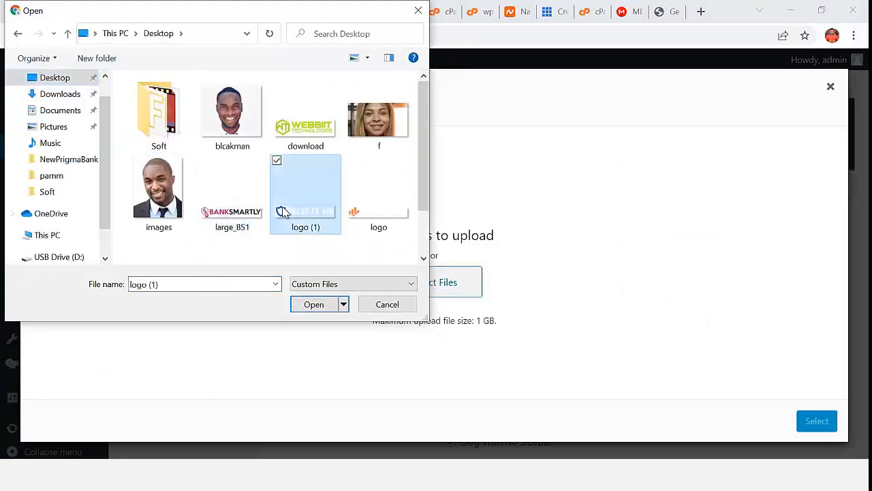
{"action": "key", "text": "Down"}
{"action": "double_click", "coordinate": [253, 243]}
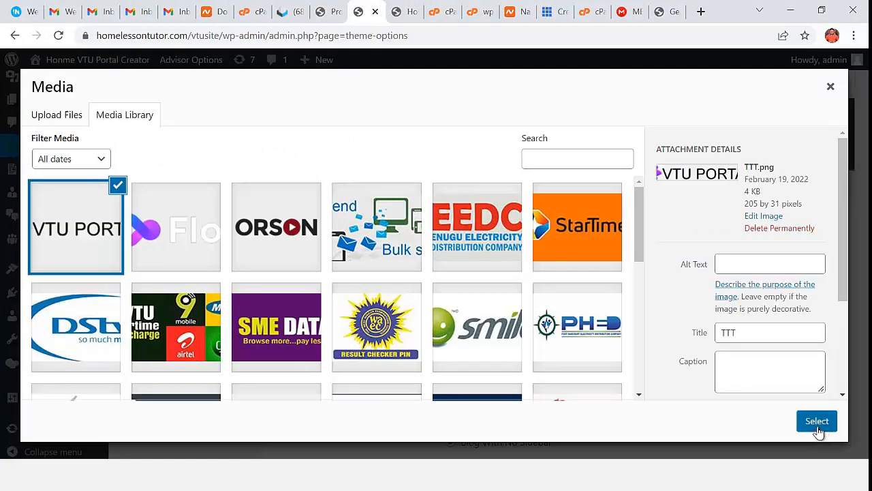
{"action": "left_click", "coordinate": [817, 421]}
- Save the theme options and go to the site homepage tab
{"action": "scroll", "coordinate": [545, 380], "scroll_direction": "down", "scroll_amount": 3}
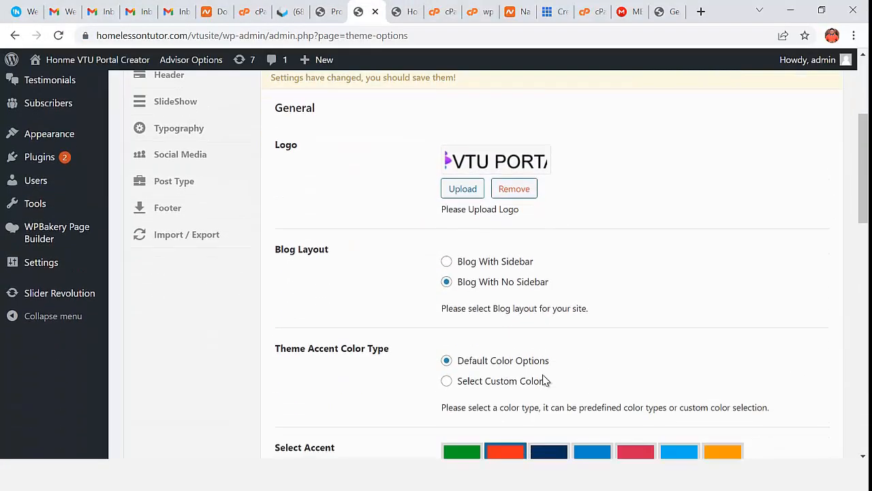
{"action": "scroll", "coordinate": [543, 380], "scroll_direction": "down", "scroll_amount": 2}
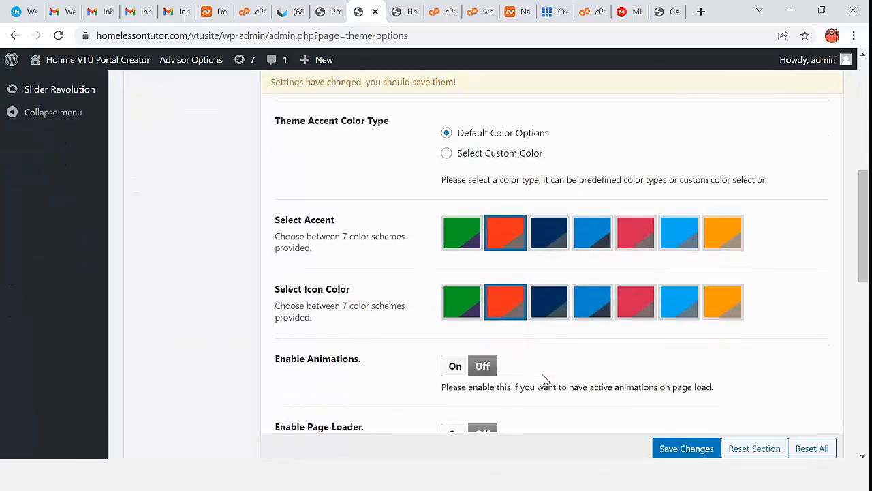
{"action": "scroll", "coordinate": [600, 399], "scroll_direction": "down", "scroll_amount": 3}
{"action": "left_click", "coordinate": [669, 449]}
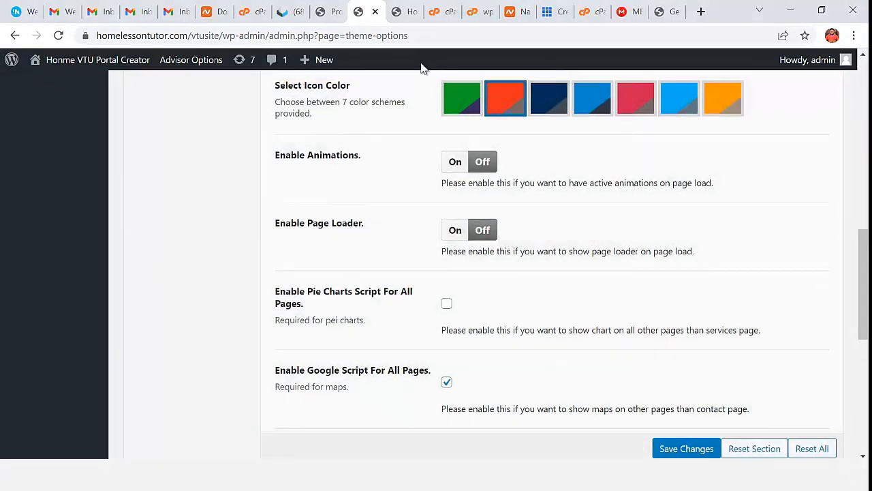
{"action": "left_click", "coordinate": [401, 19]}
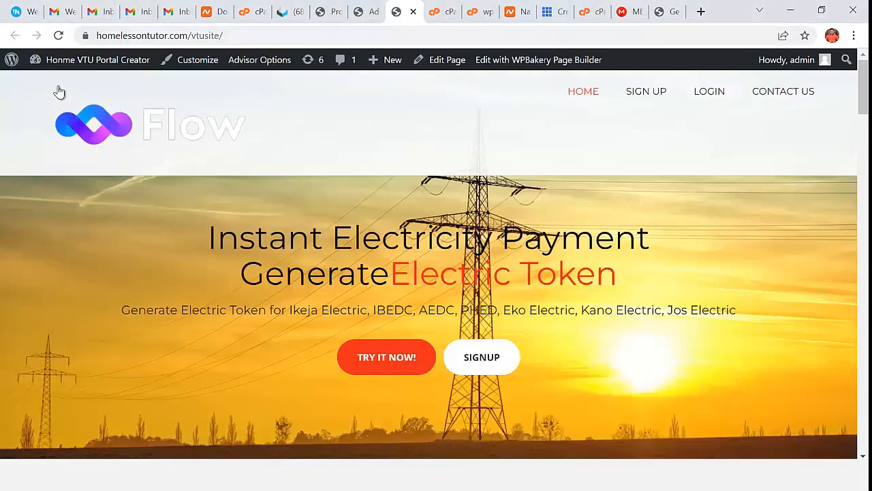
- Reload the homepage to check the VTU PORTAL logo and slider, then return to Advisor Options
{"action": "left_click", "coordinate": [59, 35]}
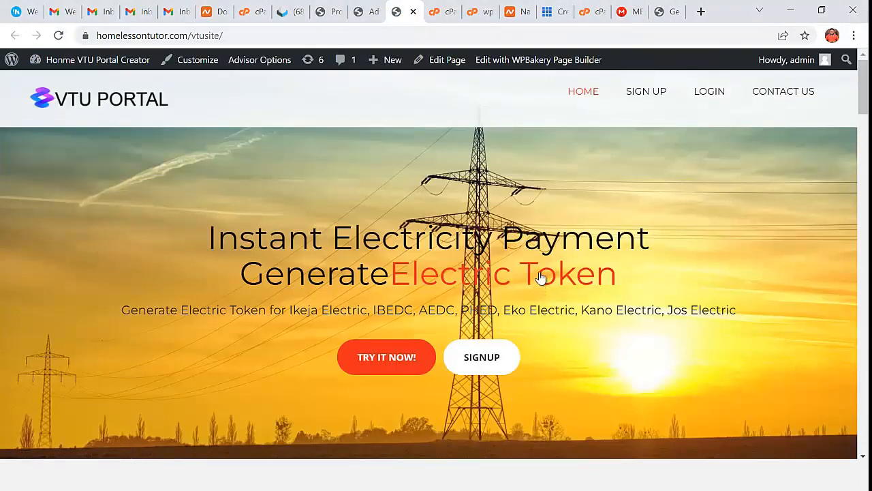
{"action": "scroll", "coordinate": [329, 245], "scroll_direction": "down", "scroll_amount": 2}
{"action": "scroll", "coordinate": [333, 247], "scroll_direction": "up", "scroll_amount": 2}
{"action": "scroll", "coordinate": [370, 211], "scroll_direction": "down", "scroll_amount": 2}
{"action": "scroll", "coordinate": [402, 274], "scroll_direction": "up", "scroll_amount": 2}
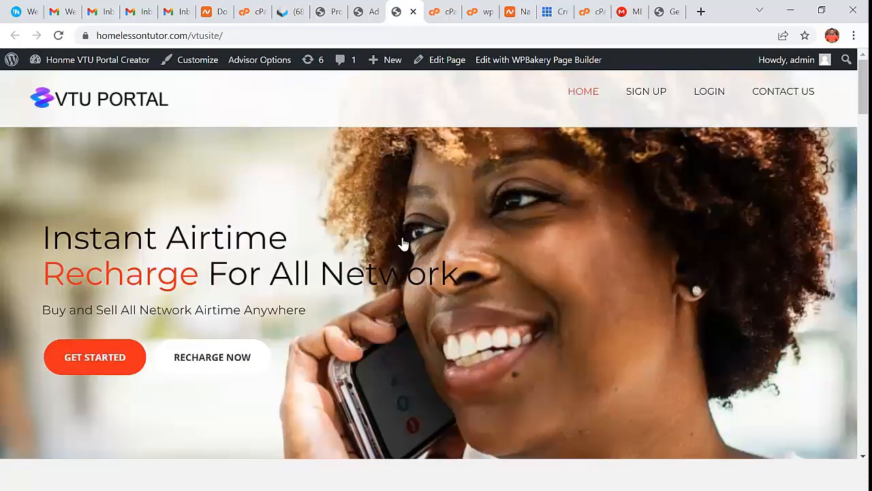
{"action": "scroll", "coordinate": [403, 244], "scroll_direction": "down", "scroll_amount": 3}
{"action": "scroll", "coordinate": [416, 246], "scroll_direction": "up", "scroll_amount": 1}
{"action": "scroll", "coordinate": [425, 247], "scroll_direction": "down", "scroll_amount": 3}
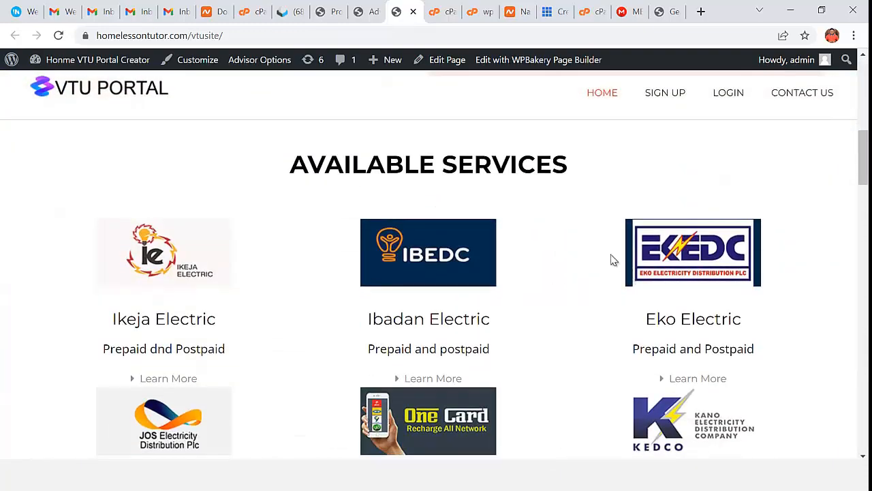
{"action": "scroll", "coordinate": [613, 259], "scroll_direction": "up", "scroll_amount": 5}
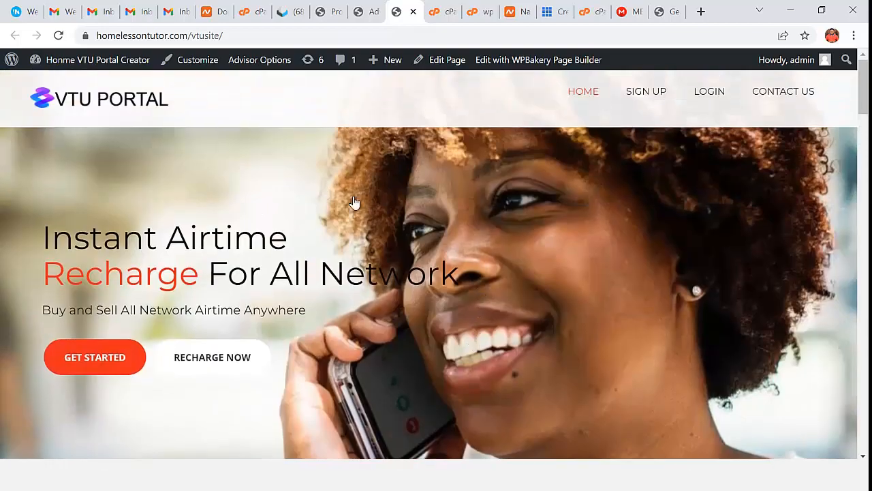
{"action": "scroll", "coordinate": [579, 270], "scroll_direction": "down", "scroll_amount": 5}
{"action": "scroll", "coordinate": [586, 310], "scroll_direction": "up", "scroll_amount": 5}
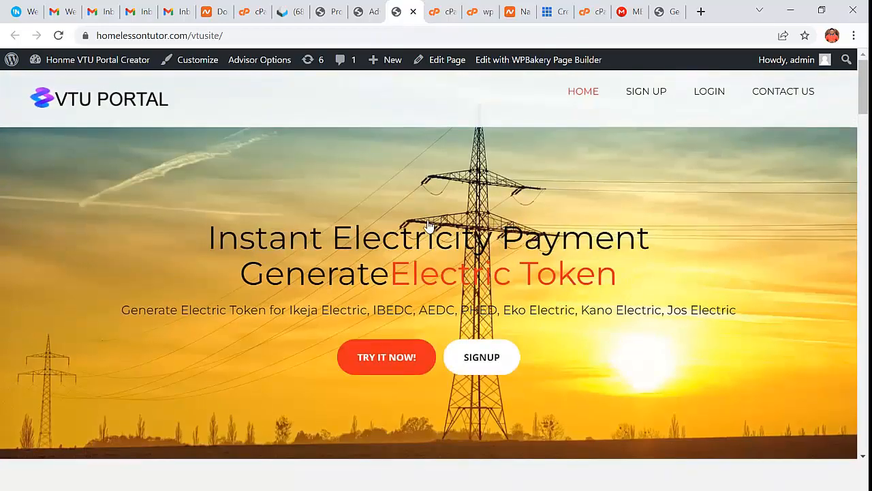
{"action": "scroll", "coordinate": [615, 316], "scroll_direction": "down", "scroll_amount": 5}
{"action": "scroll", "coordinate": [555, 287], "scroll_direction": "up", "scroll_amount": 5}
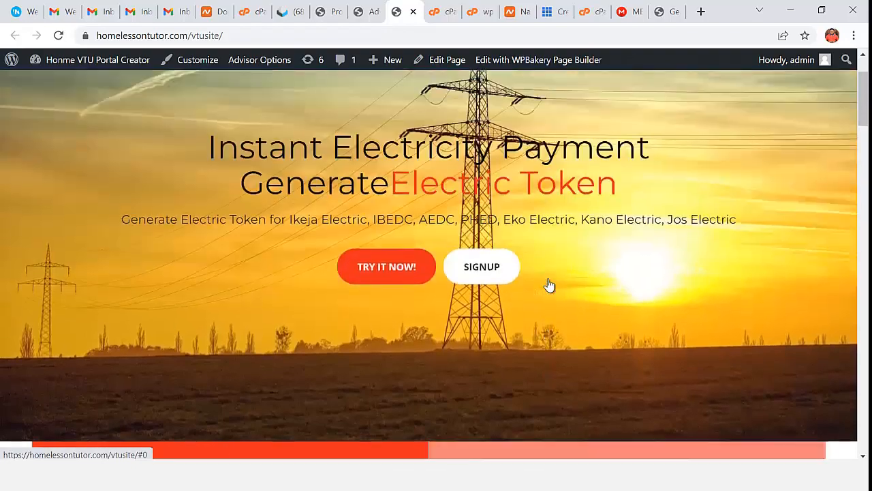
{"action": "scroll", "coordinate": [547, 284], "scroll_direction": "down", "scroll_amount": 5}
{"action": "scroll", "coordinate": [544, 280], "scroll_direction": "up", "scroll_amount": 5}
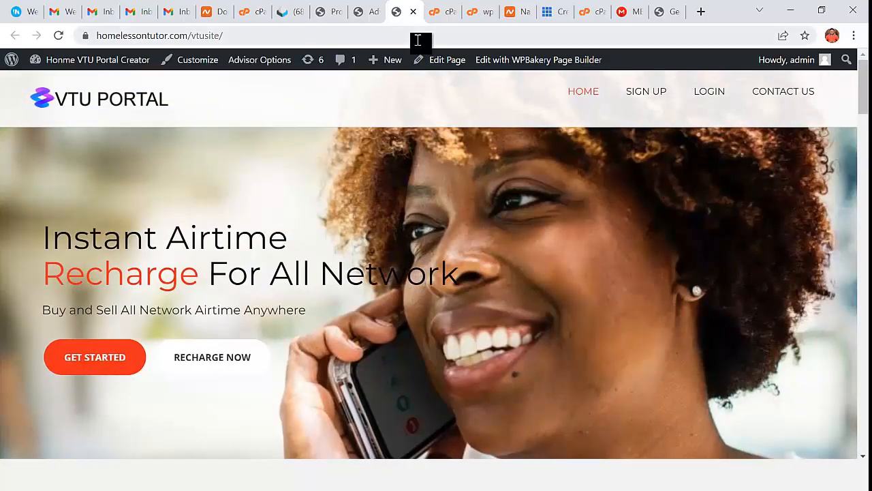
{"action": "left_click", "coordinate": [360, 12]}
{"action": "scroll", "coordinate": [346, 299], "scroll_direction": "up", "scroll_amount": 10}
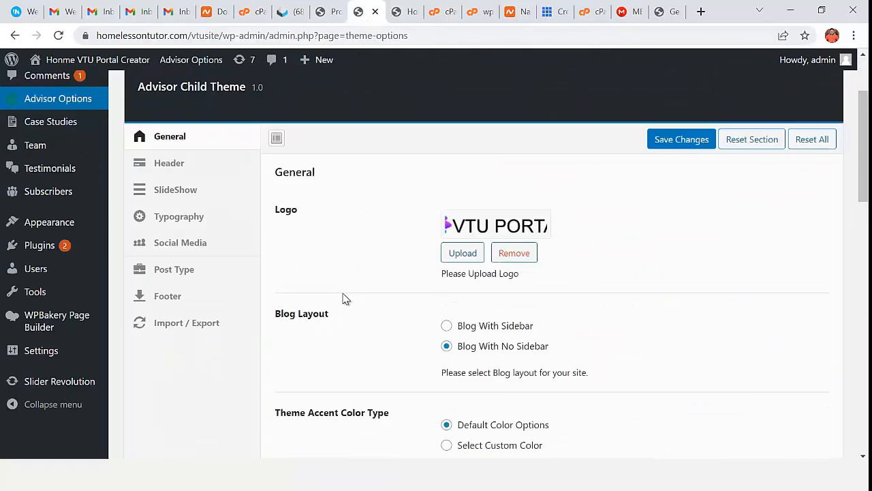
- Open the SlideShow settings and look over Slide 1's description and Generate Instant Token fields
{"action": "left_click", "coordinate": [192, 310]}
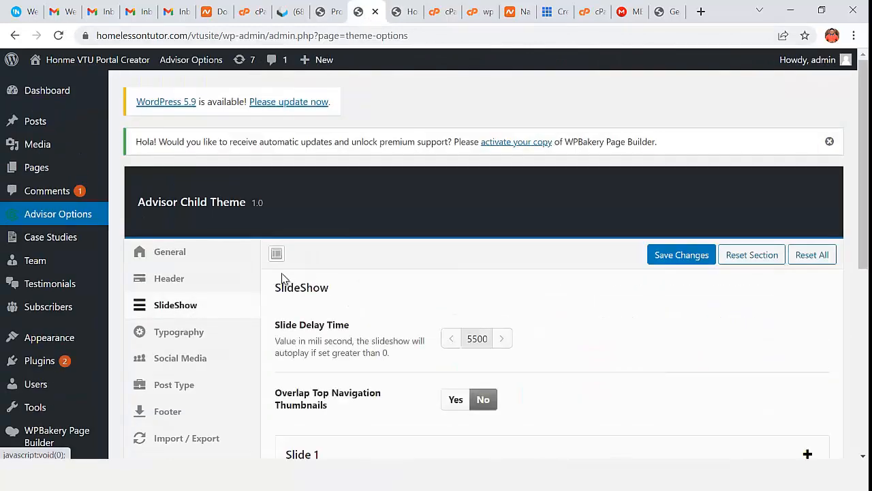
{"action": "scroll", "coordinate": [415, 286], "scroll_direction": "down", "scroll_amount": 3}
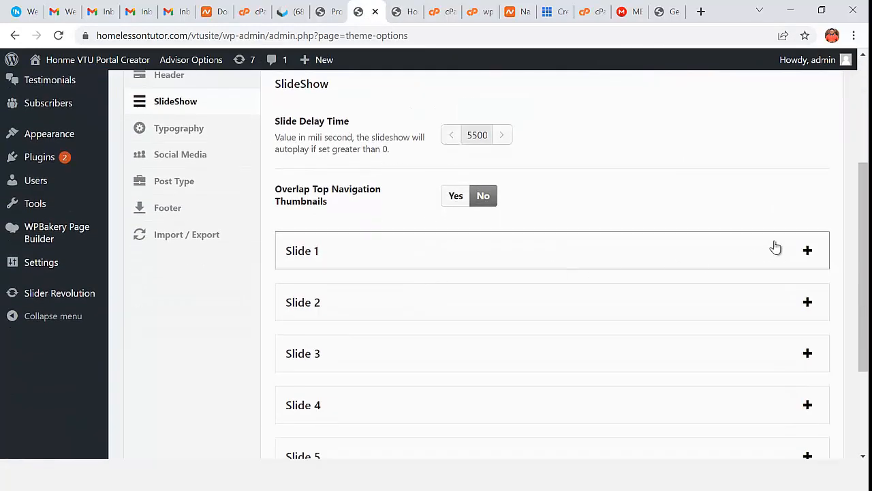
{"action": "left_click", "coordinate": [808, 251]}
{"action": "scroll", "coordinate": [511, 198], "scroll_direction": "down", "scroll_amount": 2}
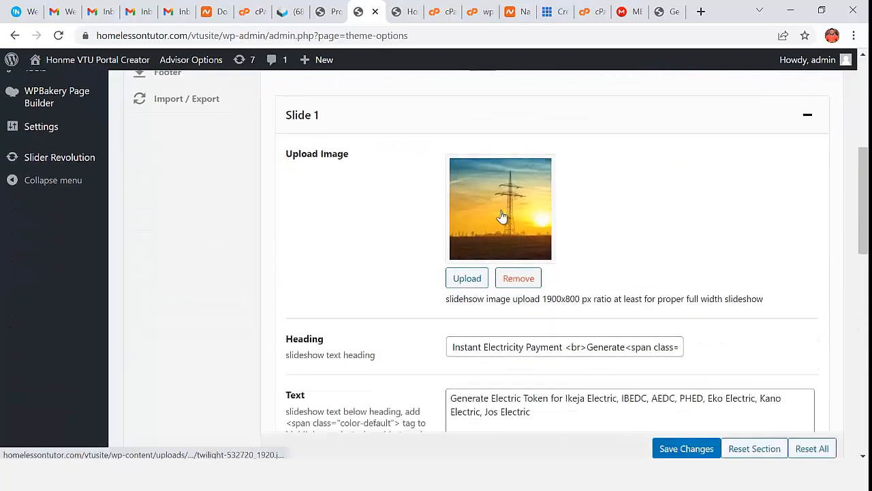
{"action": "scroll", "coordinate": [501, 217], "scroll_direction": "down", "scroll_amount": 2}
{"action": "left_click_drag", "start_coordinate": [563, 211], "coordinate": [427, 214]}
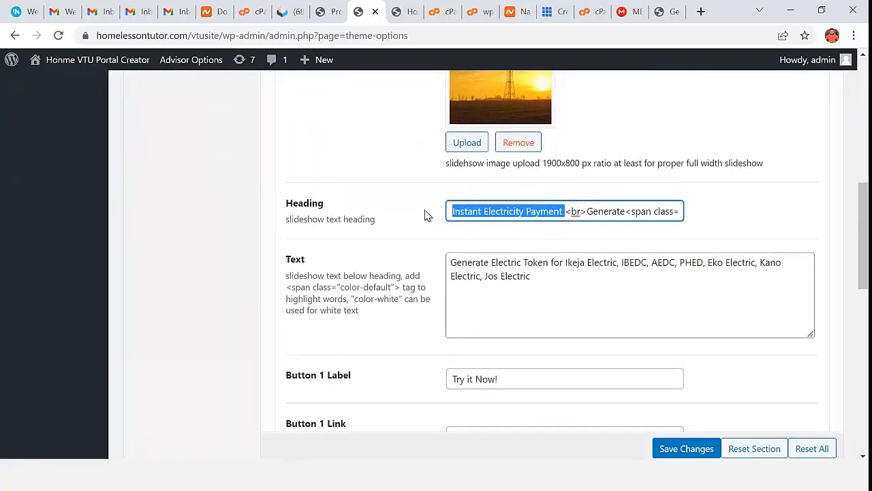
{"action": "scroll", "coordinate": [477, 212], "scroll_direction": "up", "scroll_amount": 1}
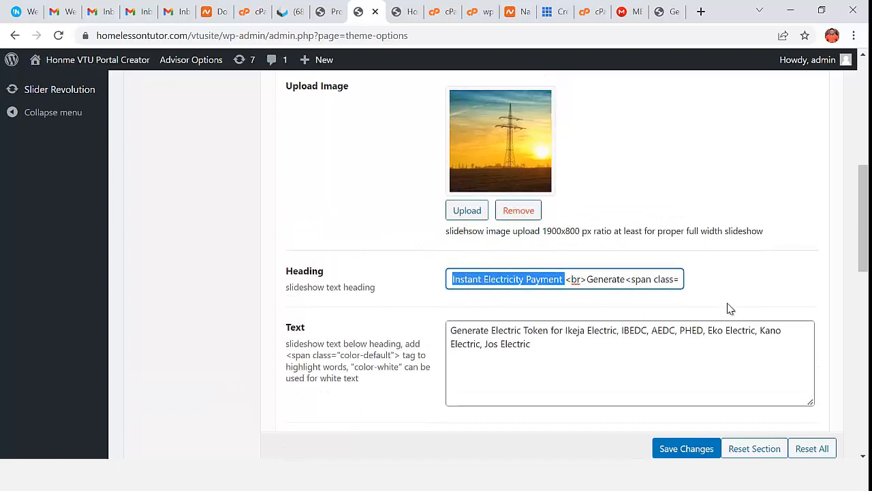
{"action": "scroll", "coordinate": [727, 302], "scroll_direction": "down", "scroll_amount": 2}
{"action": "left_click", "coordinate": [590, 211]}
{"action": "scroll", "coordinate": [585, 225], "scroll_direction": "down", "scroll_amount": 1}
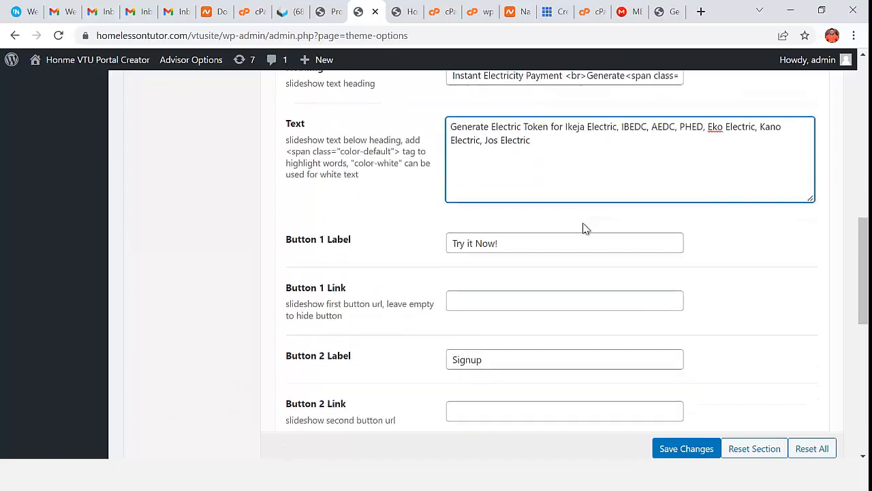
{"action": "scroll", "coordinate": [585, 229], "scroll_direction": "down", "scroll_amount": 5}
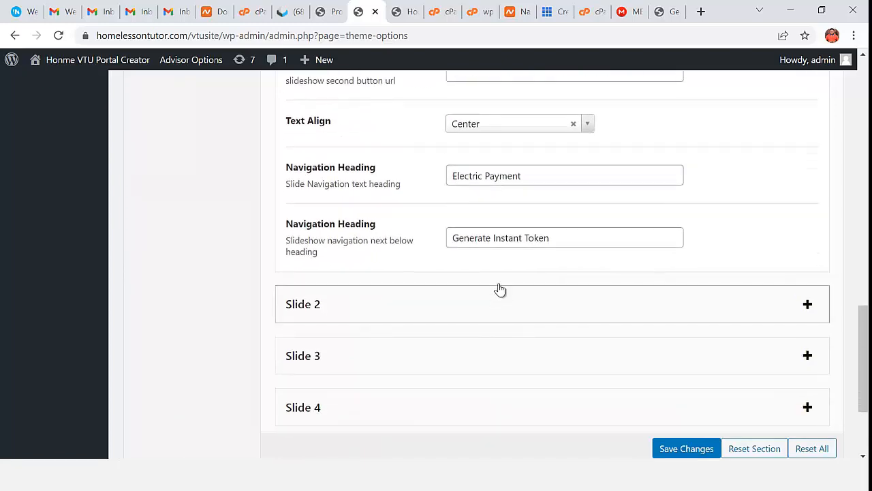
{"action": "left_click", "coordinate": [537, 240]}
- Expand the Slide 2 and Slide 5 settings and open the media picker for Slide 5's image
{"action": "left_click", "coordinate": [800, 308]}
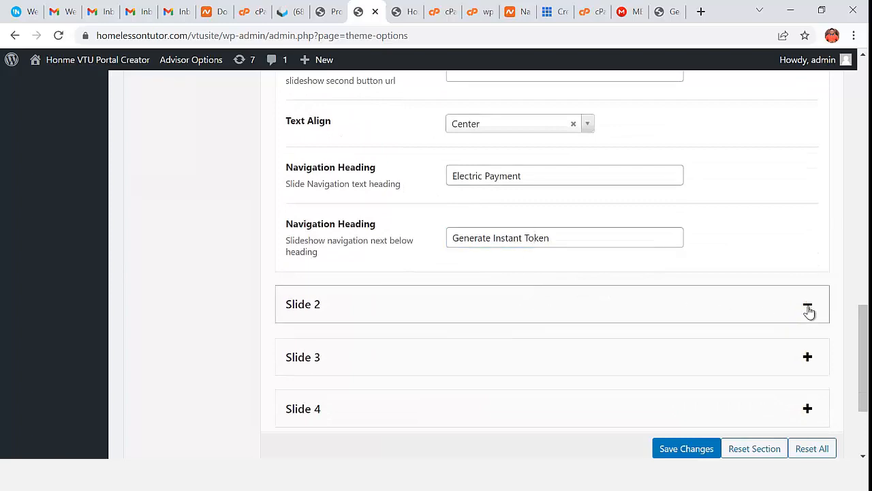
{"action": "scroll", "coordinate": [613, 323], "scroll_direction": "down", "scroll_amount": 1}
{"action": "scroll", "coordinate": [540, 330], "scroll_direction": "down", "scroll_amount": 6}
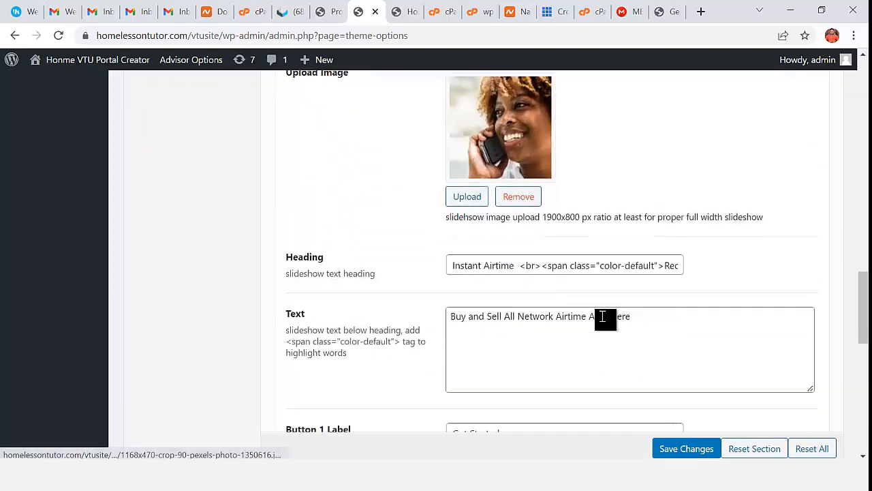
{"action": "scroll", "coordinate": [613, 334], "scroll_direction": "down", "scroll_amount": 5}
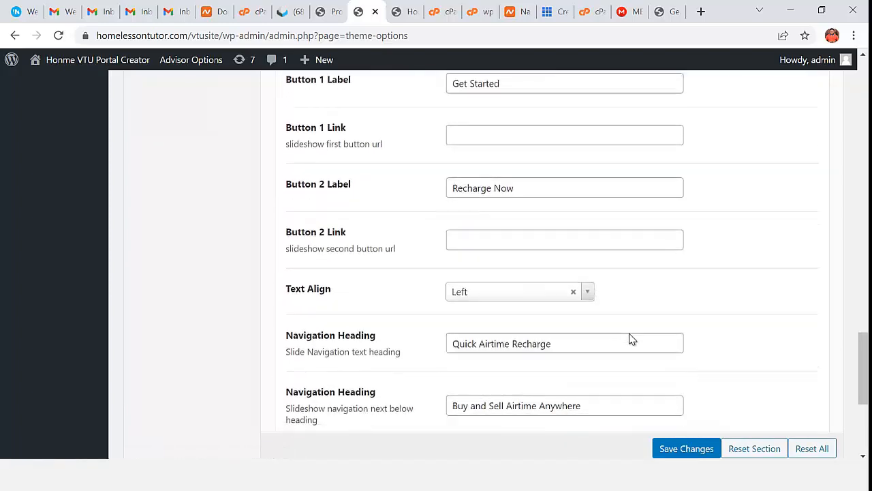
{"action": "left_click", "coordinate": [808, 315]}
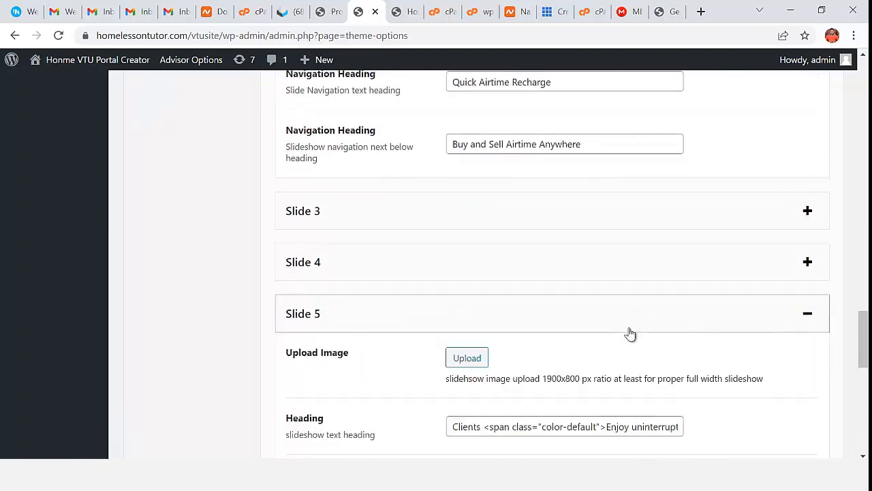
{"action": "scroll", "coordinate": [491, 289], "scroll_direction": "down", "scroll_amount": 3}
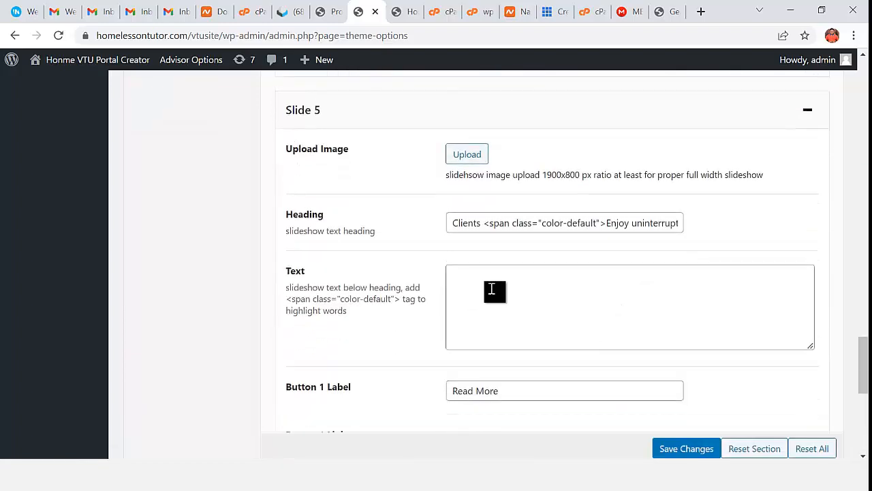
{"action": "left_click", "coordinate": [467, 156]}
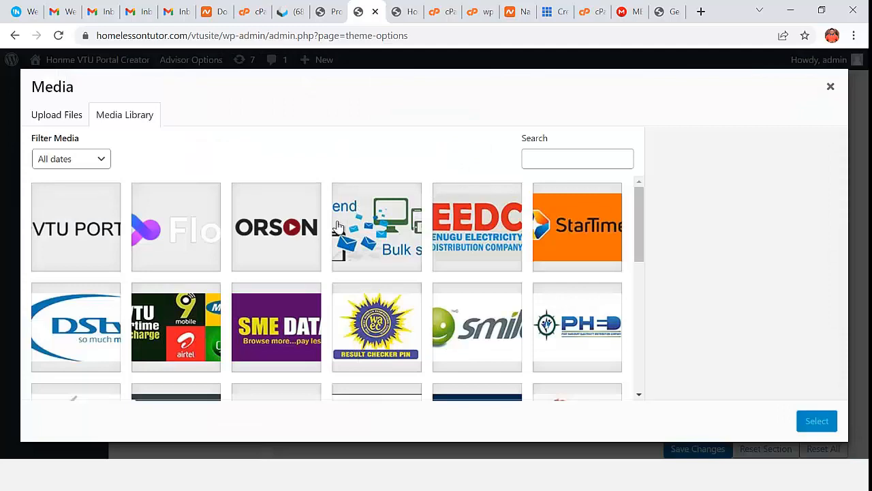
- Close the media library, preview the homepage slider, and return to the slideshow theme settings
{"action": "left_click", "coordinate": [830, 88]}
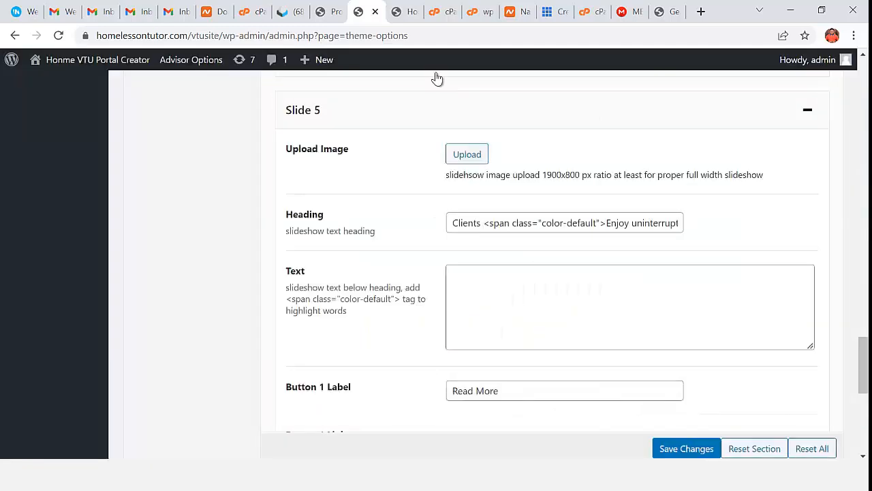
{"action": "left_click", "coordinate": [406, 16]}
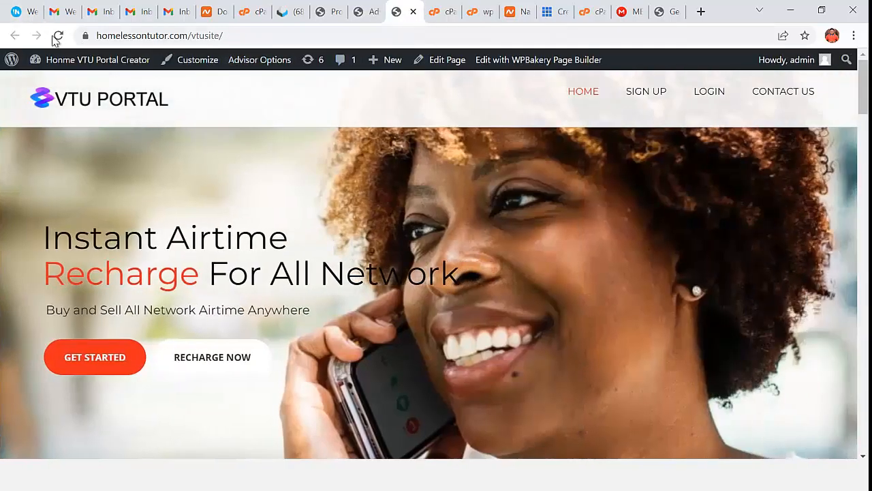
{"action": "scroll", "coordinate": [303, 331], "scroll_direction": "down", "scroll_amount": 1}
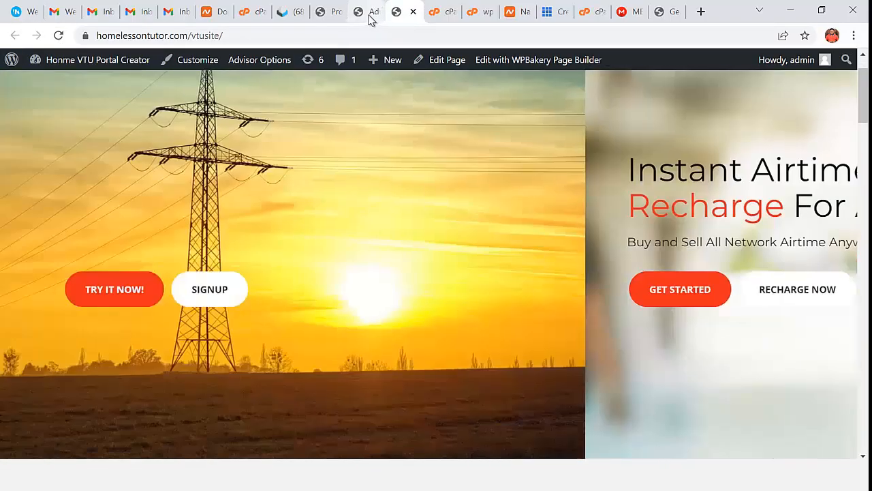
{"action": "left_click", "coordinate": [370, 14]}
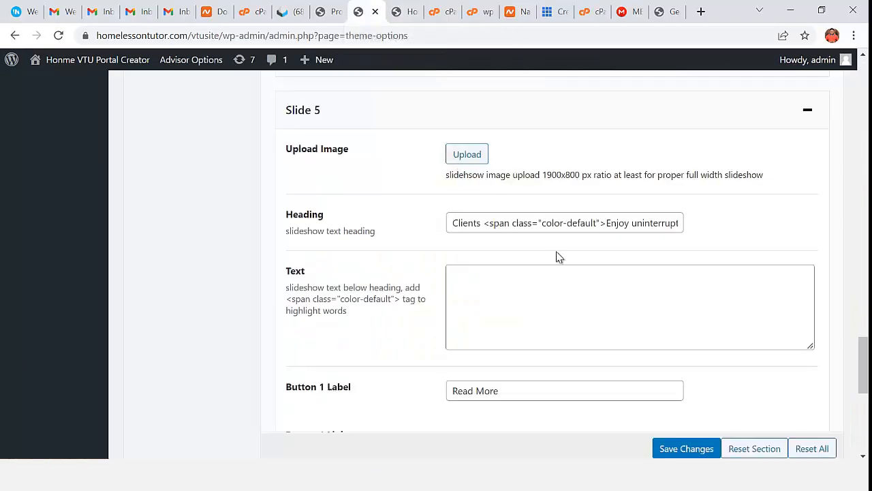
- Set Slide 2's Button 1 link to '#', save the slideshow settings, and view the homepage
{"action": "scroll", "coordinate": [561, 279], "scroll_direction": "up", "scroll_amount": 10}
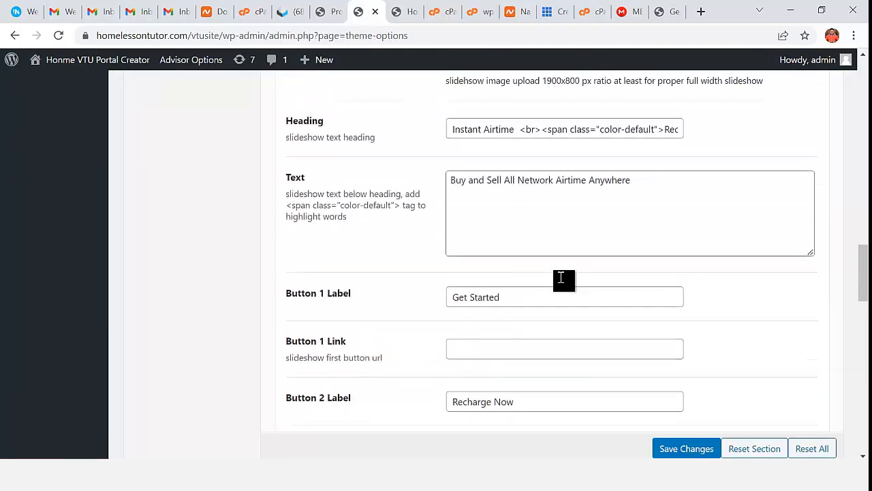
{"action": "scroll", "coordinate": [561, 279], "scroll_direction": "up", "scroll_amount": 3}
{"action": "scroll", "coordinate": [584, 314], "scroll_direction": "down", "scroll_amount": 2}
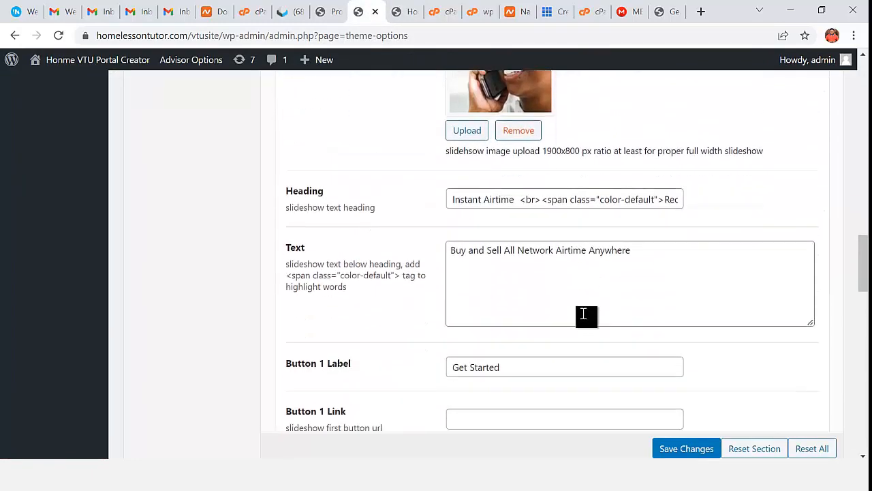
{"action": "left_click", "coordinate": [521, 365]}
{"action": "scroll", "coordinate": [511, 341], "scroll_direction": "down", "scroll_amount": 2}
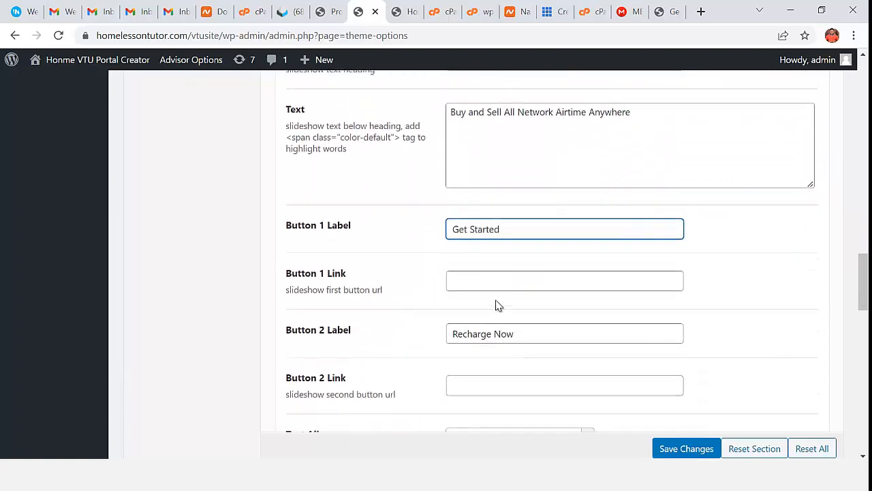
{"action": "left_click", "coordinate": [490, 284]}
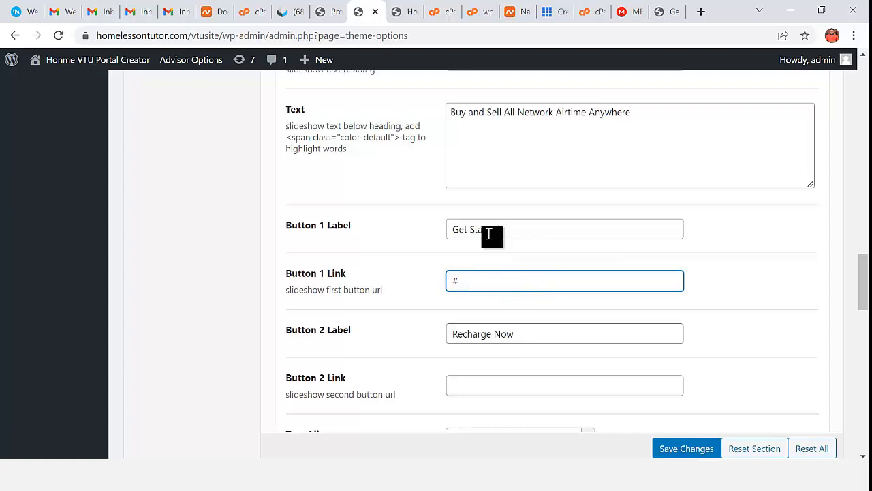
{"action": "left_click", "coordinate": [687, 448]}
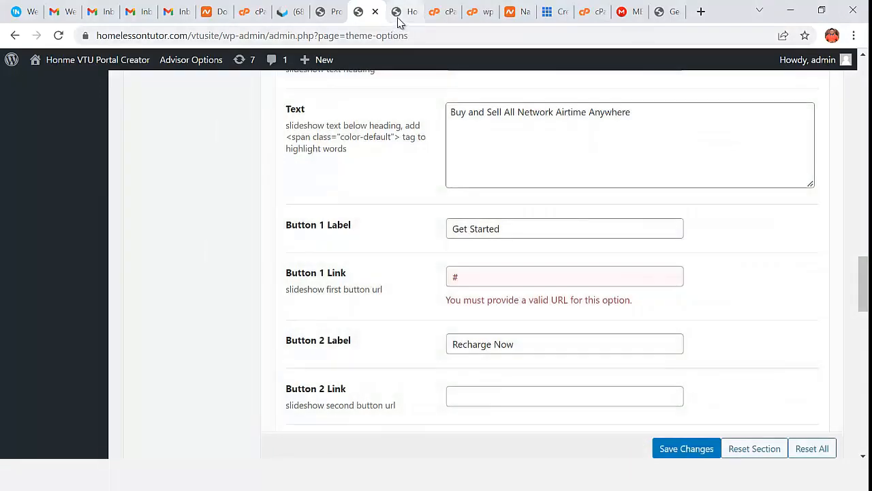
{"action": "left_click", "coordinate": [407, 11]}
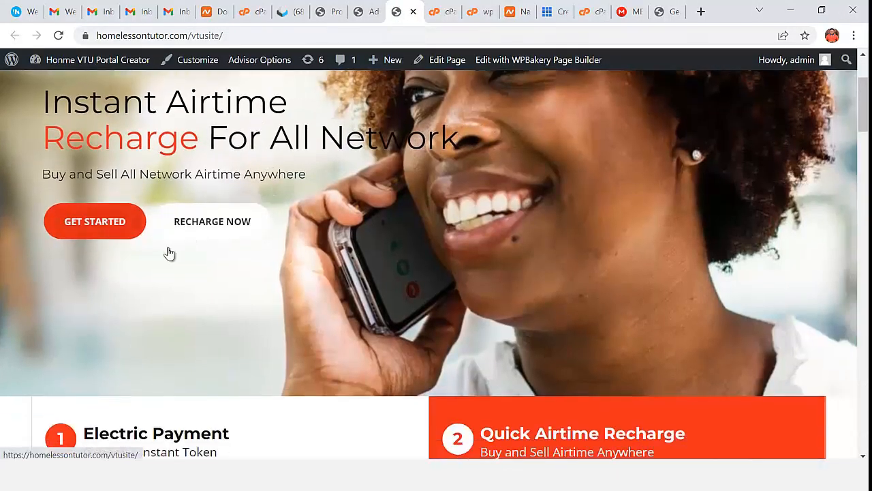
- Scroll the homepage down to the contact form, then open it in WPBakery's front-end editor
{"action": "scroll", "coordinate": [169, 253], "scroll_direction": "down", "scroll_amount": 3}
{"action": "scroll", "coordinate": [210, 261], "scroll_direction": "down", "scroll_amount": 3}
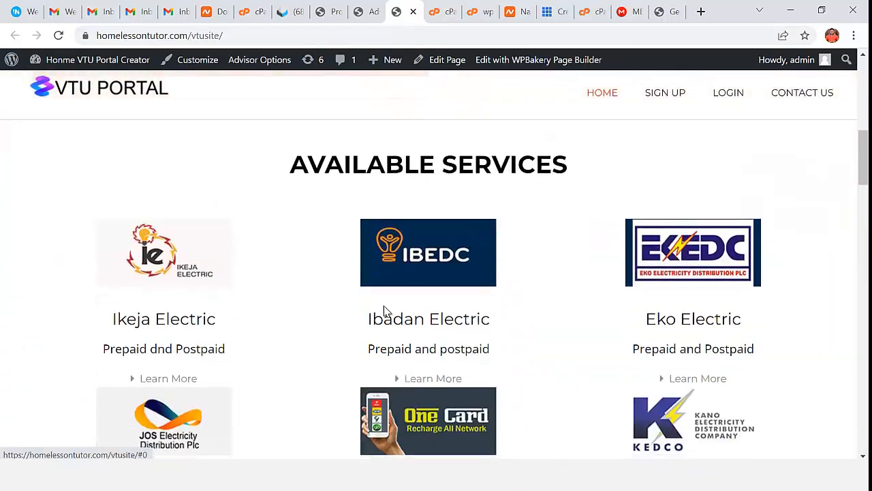
{"action": "scroll", "coordinate": [443, 295], "scroll_direction": "down", "scroll_amount": 2}
{"action": "scroll", "coordinate": [440, 313], "scroll_direction": "up", "scroll_amount": 8}
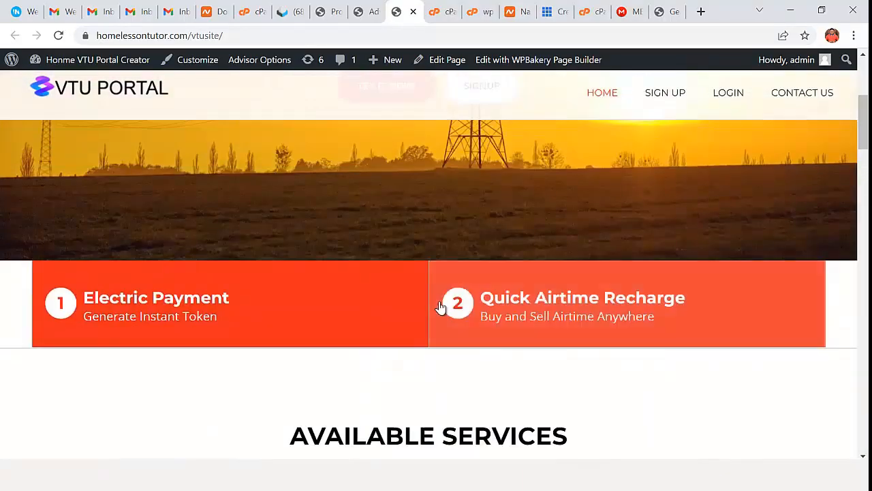
{"action": "scroll", "coordinate": [598, 321], "scroll_direction": "down", "scroll_amount": 3}
{"action": "scroll", "coordinate": [652, 398], "scroll_direction": "down", "scroll_amount": 18}
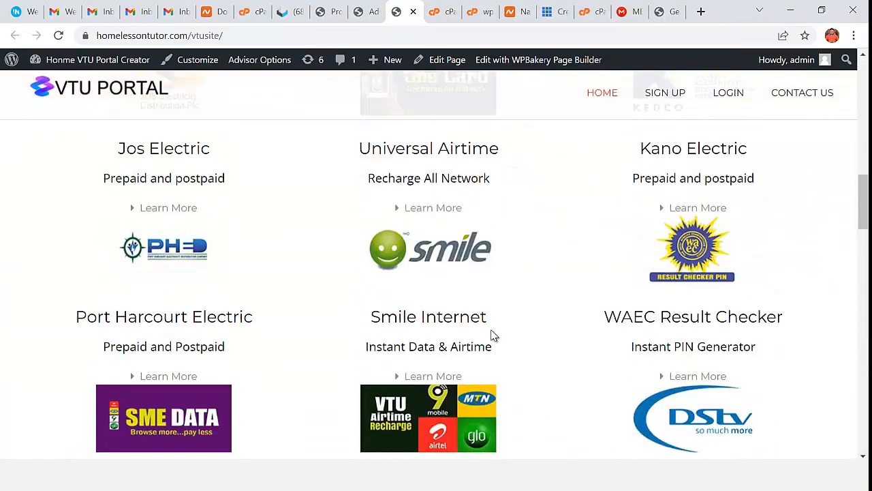
{"action": "scroll", "coordinate": [492, 333], "scroll_direction": "down", "scroll_amount": 15}
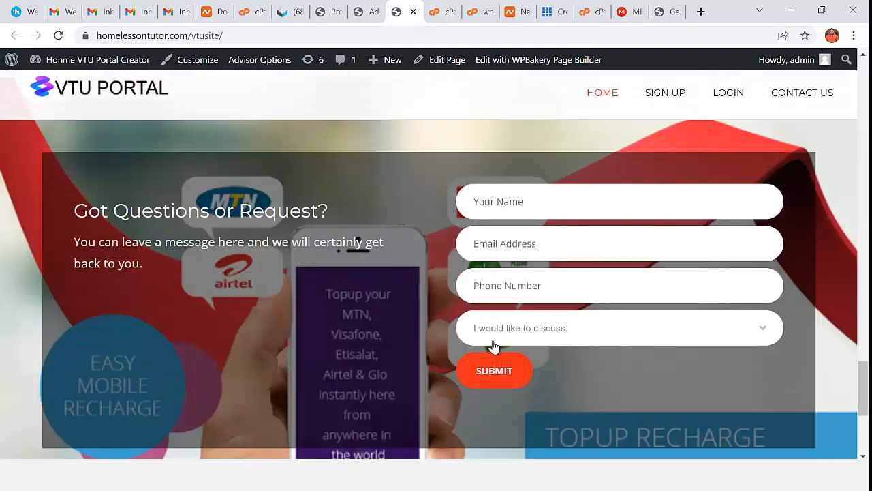
{"action": "scroll", "coordinate": [498, 352], "scroll_direction": "up", "scroll_amount": 15}
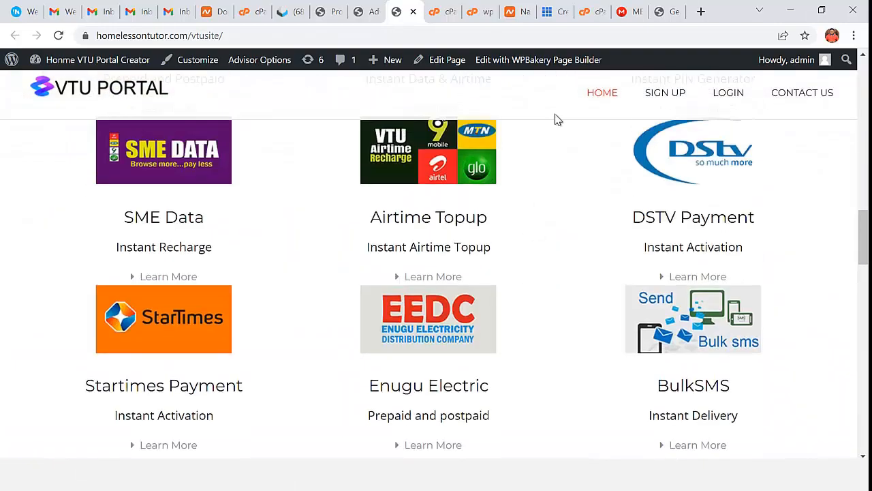
{"action": "left_click", "coordinate": [546, 64]}
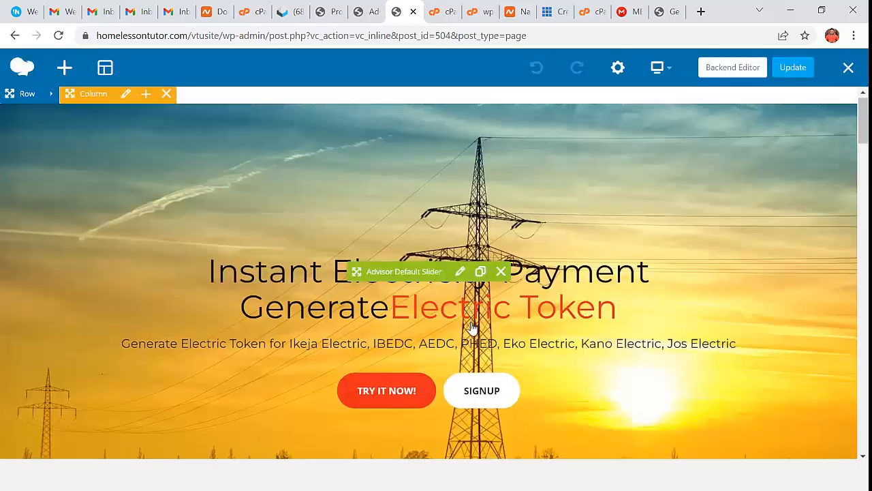
- Scroll through the page in WPBakery and close the editor unchanged, back on the live homepage
{"action": "scroll", "coordinate": [473, 331], "scroll_direction": "down", "scroll_amount": 7}
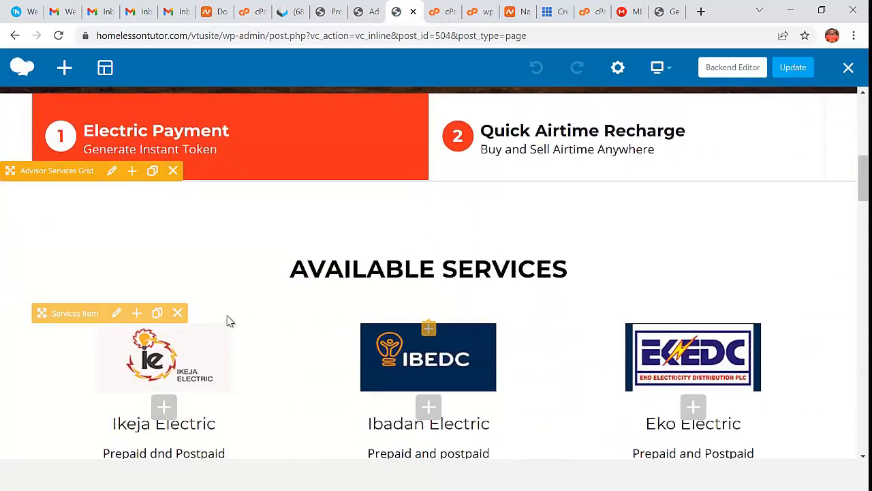
{"action": "scroll", "coordinate": [272, 347], "scroll_direction": "down", "scroll_amount": 2}
{"action": "scroll", "coordinate": [441, 303], "scroll_direction": "up", "scroll_amount": 3}
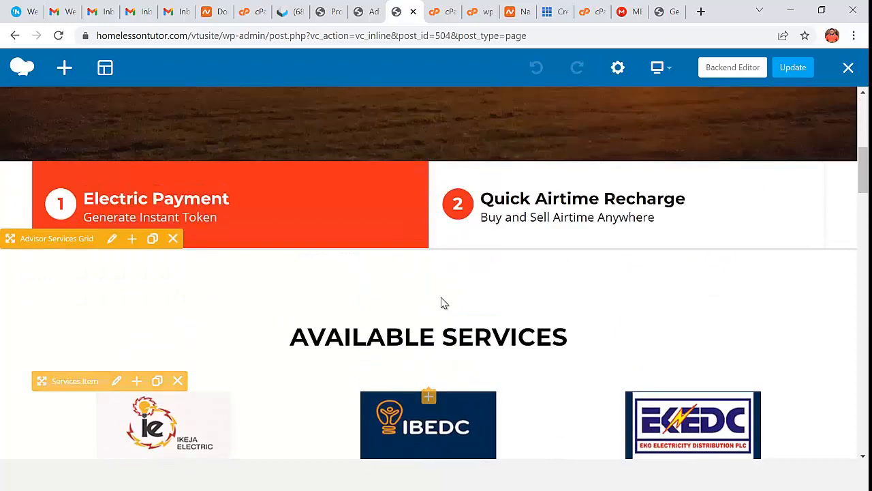
{"action": "scroll", "coordinate": [440, 304], "scroll_direction": "up", "scroll_amount": 2}
{"action": "left_click", "coordinate": [552, 334]}
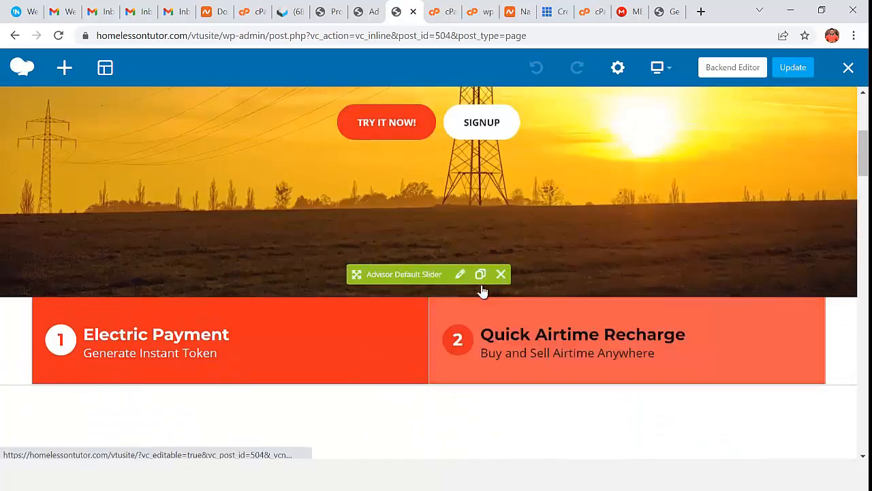
{"action": "scroll", "coordinate": [361, 310], "scroll_direction": "down", "scroll_amount": 3}
{"action": "scroll", "coordinate": [218, 298], "scroll_direction": "up", "scroll_amount": 5}
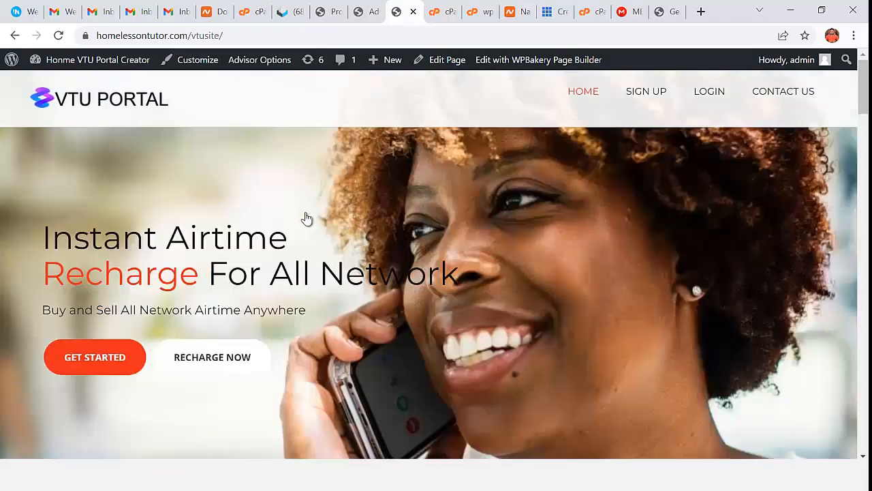
- Scroll the homepage to the footer, then return to the Advisor theme options page
{"action": "scroll", "coordinate": [724, 292], "scroll_direction": "down", "scroll_amount": 10}
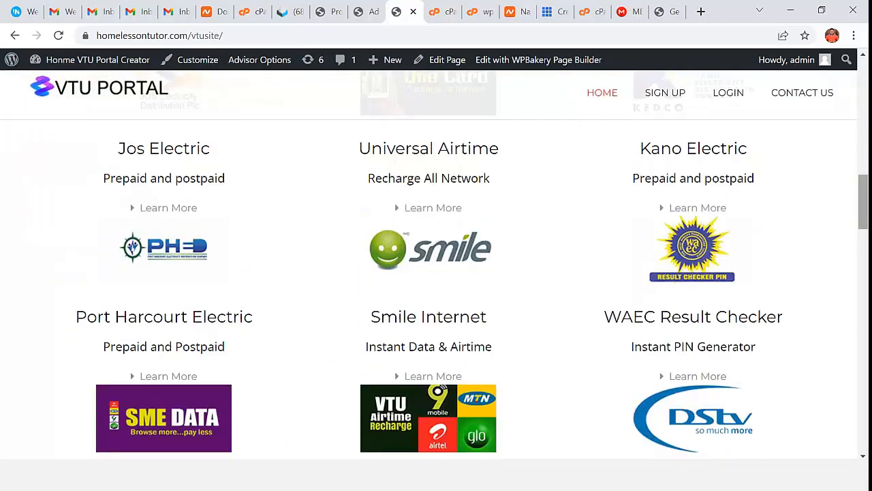
{"action": "left_click_drag", "start_coordinate": [864, 211], "coordinate": [867, 435]}
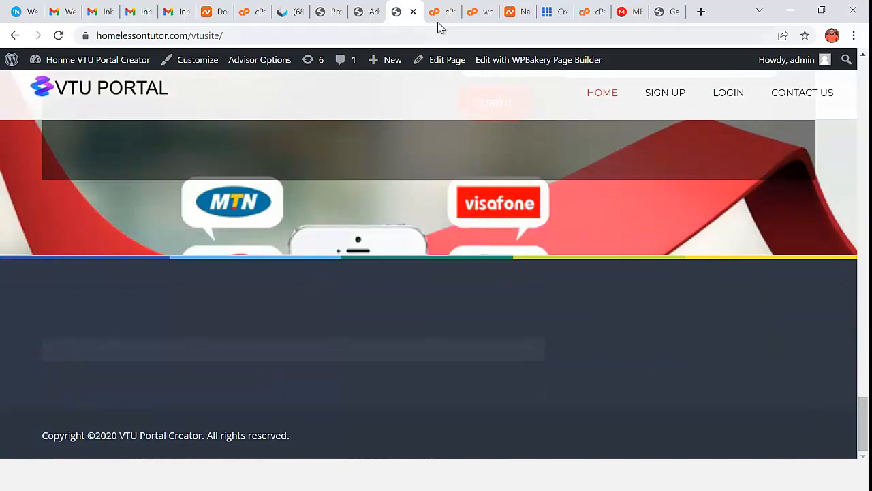
{"action": "left_click", "coordinate": [367, 19]}
- Open the Advisor Header settings and save Header Style One
{"action": "scroll", "coordinate": [171, 241], "scroll_direction": "up", "scroll_amount": 20}
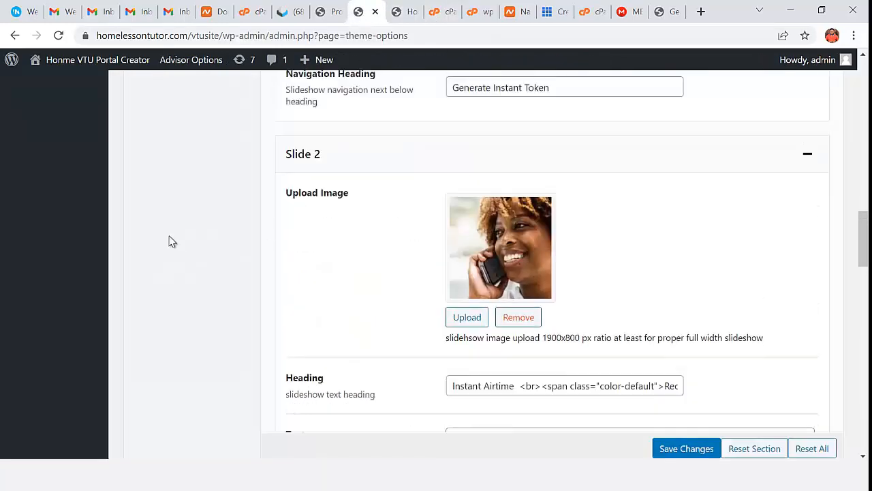
{"action": "scroll", "coordinate": [173, 238], "scroll_direction": "down", "scroll_amount": 1}
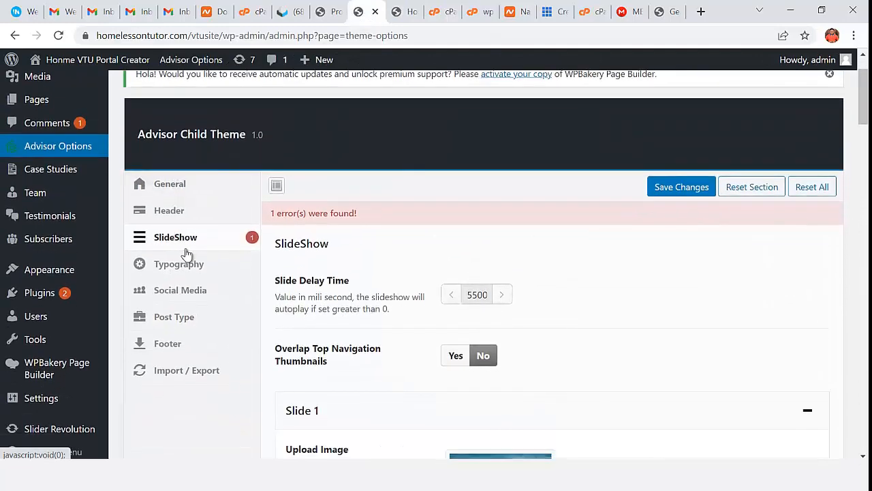
{"action": "left_click", "coordinate": [196, 302]}
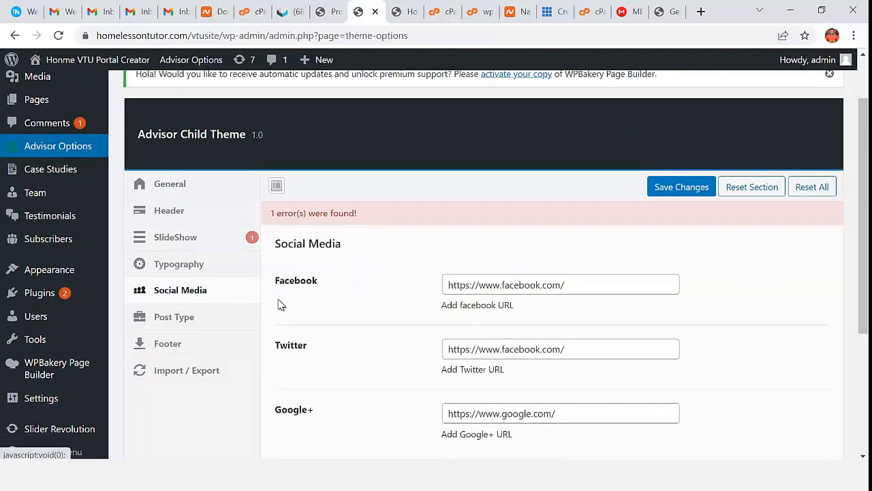
{"action": "scroll", "coordinate": [272, 289], "scroll_direction": "down", "scroll_amount": 1}
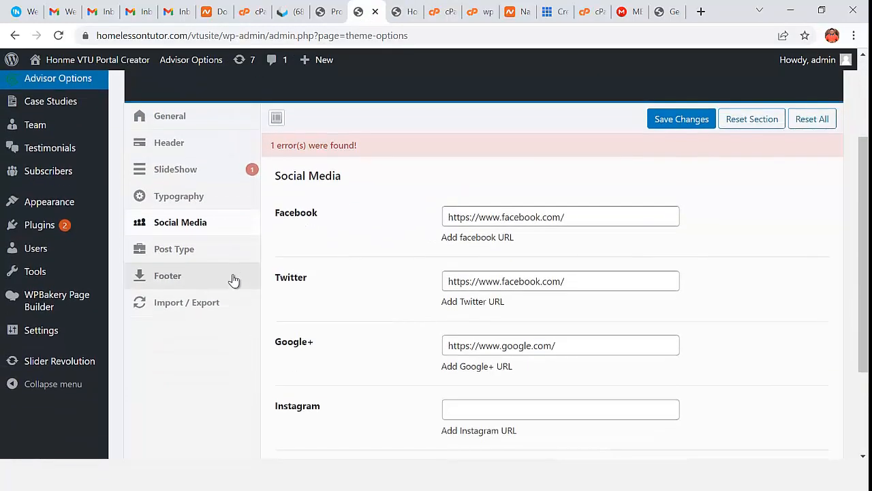
{"action": "left_click", "coordinate": [189, 148]}
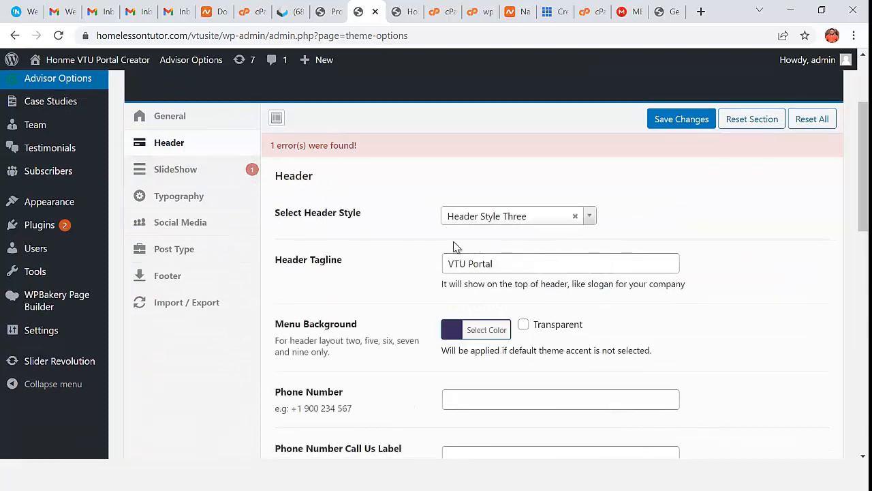
{"action": "left_click", "coordinate": [541, 224]}
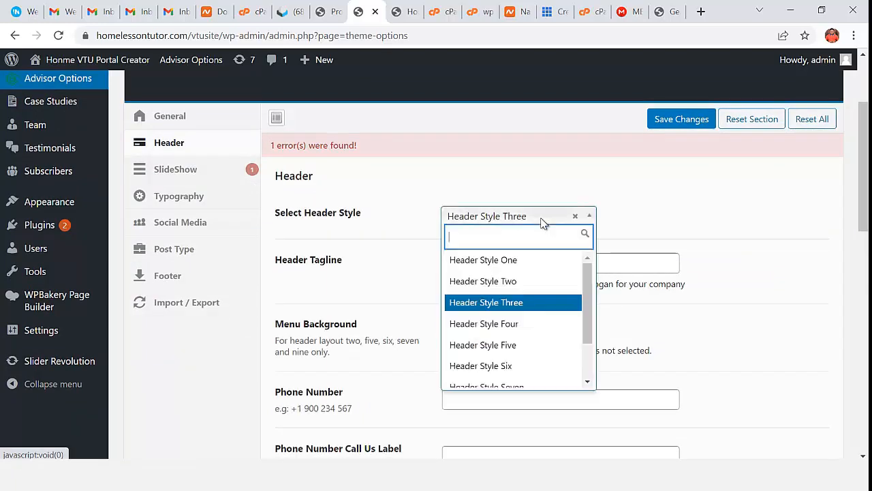
{"action": "left_click", "coordinate": [499, 263]}
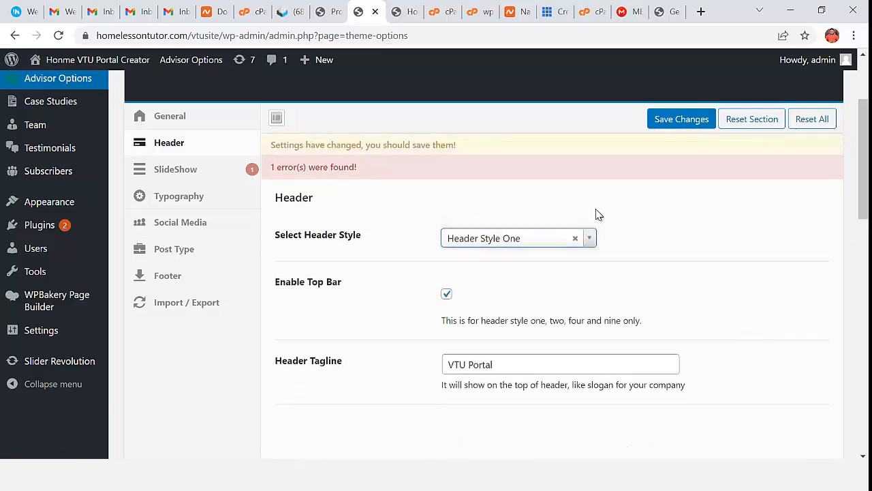
{"action": "left_click", "coordinate": [681, 119]}
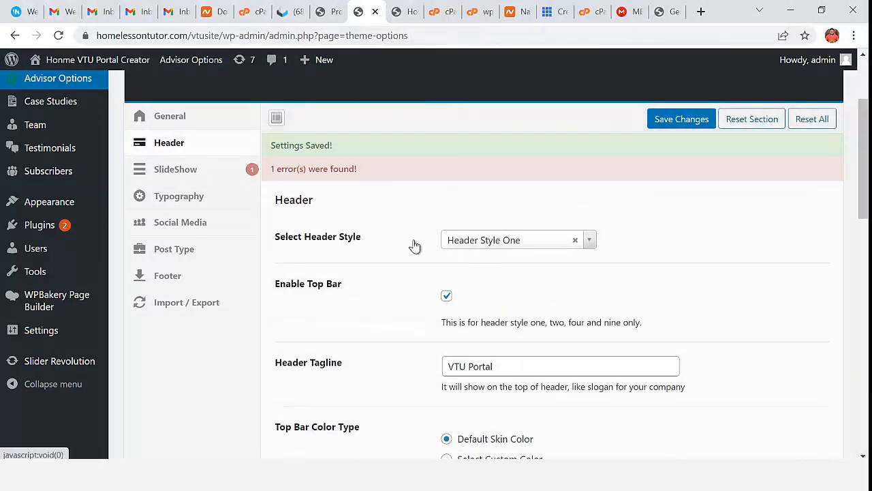
- Save Header Style Four and check it on the reloaded homepage
{"action": "left_click", "coordinate": [472, 245]}
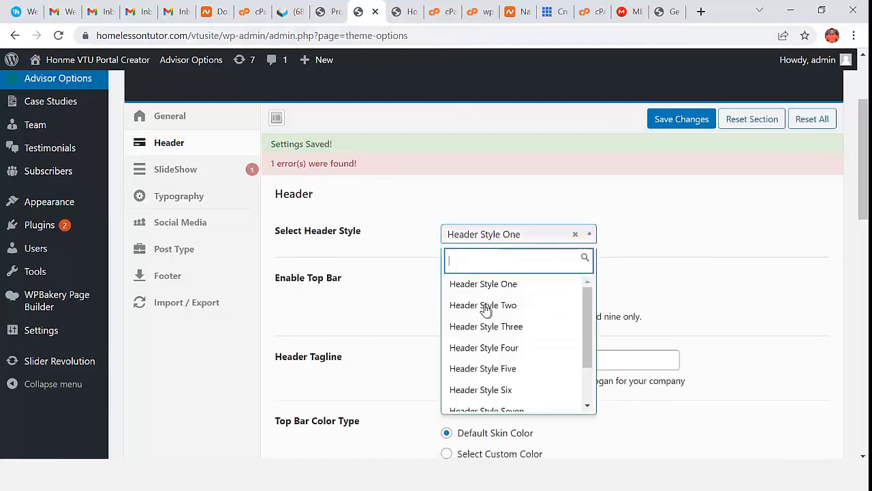
{"action": "left_click", "coordinate": [498, 348]}
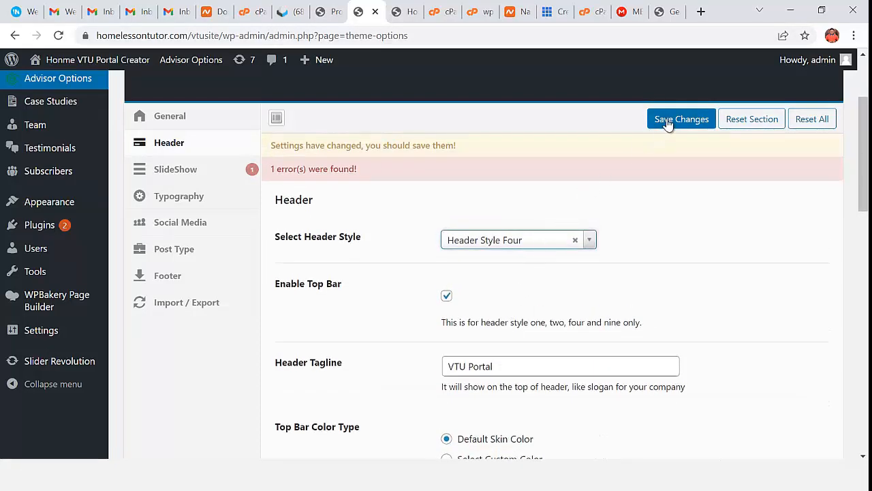
{"action": "left_click", "coordinate": [668, 122]}
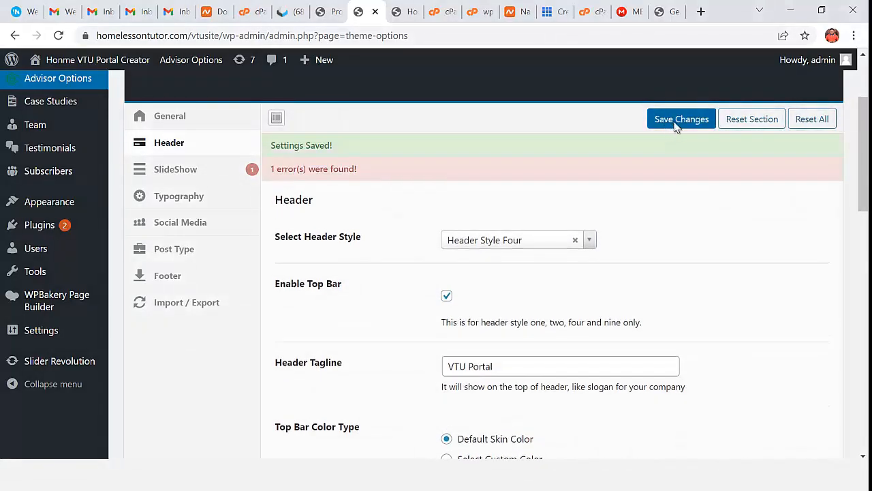
{"action": "left_click", "coordinate": [677, 127]}
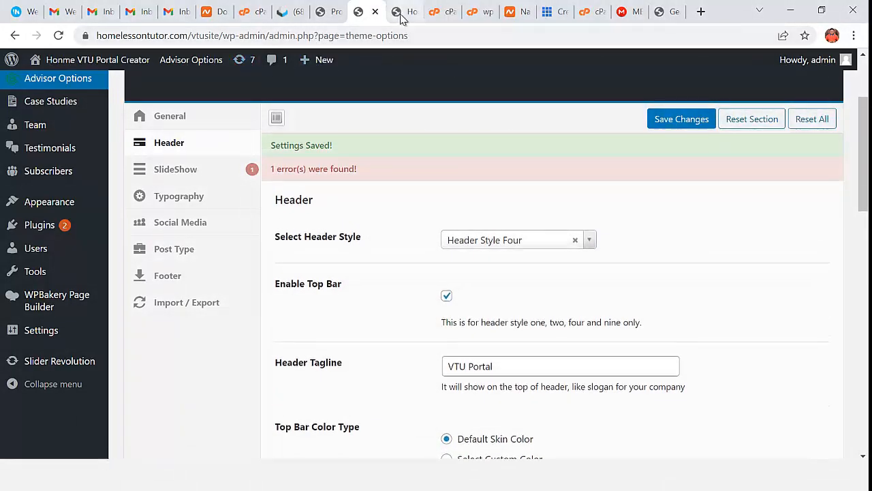
{"action": "left_click", "coordinate": [401, 16]}
{"action": "left_click", "coordinate": [61, 37]}
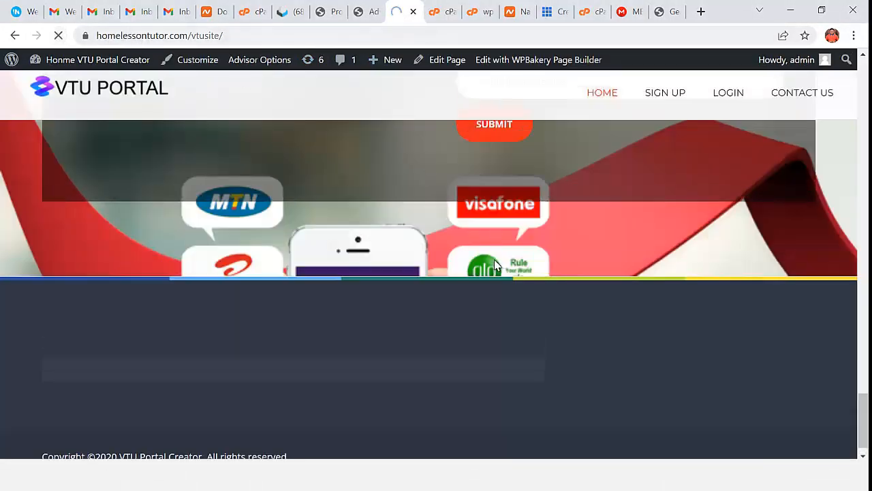
{"action": "scroll", "coordinate": [789, 332], "scroll_direction": "up", "scroll_amount": 15}
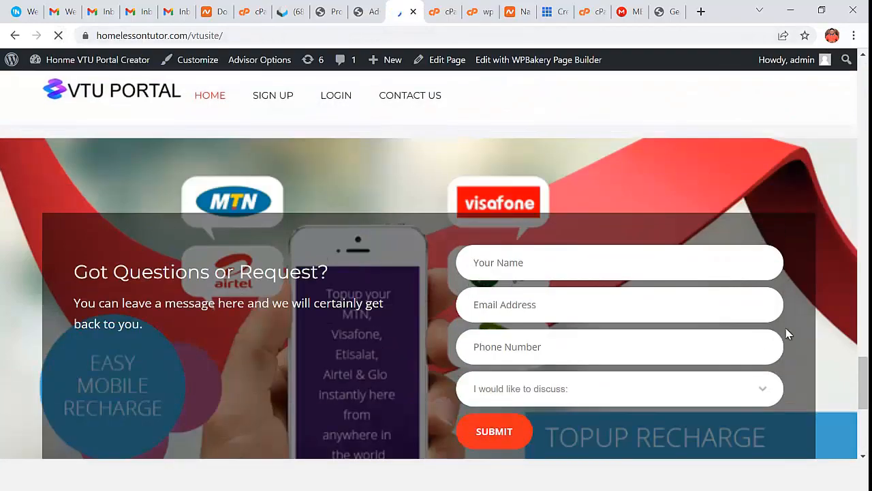
{"action": "scroll", "coordinate": [791, 334], "scroll_direction": "up", "scroll_amount": 10}
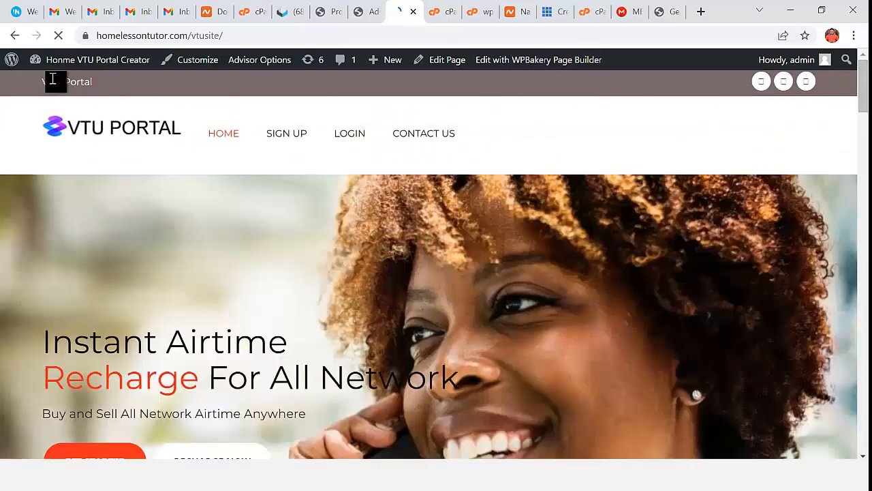
{"action": "left_click", "coordinate": [366, 14]}
- Save Header Style Six and check its collapsed site menu on the homepage
{"action": "left_click", "coordinate": [522, 217]}
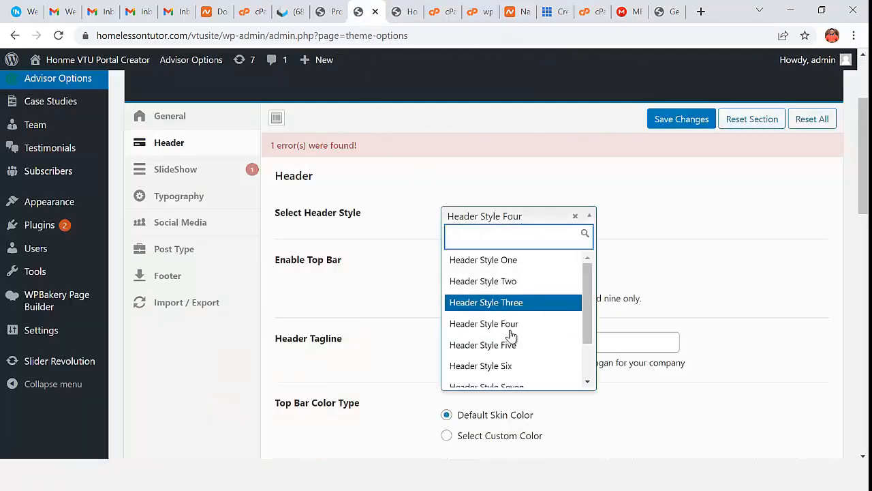
{"action": "left_click", "coordinate": [514, 368]}
{"action": "left_click", "coordinate": [672, 118]}
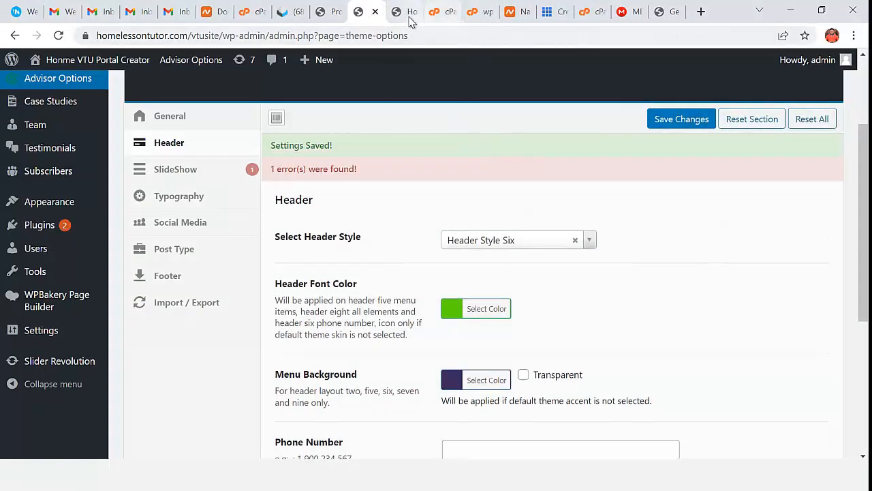
{"action": "left_click", "coordinate": [409, 21]}
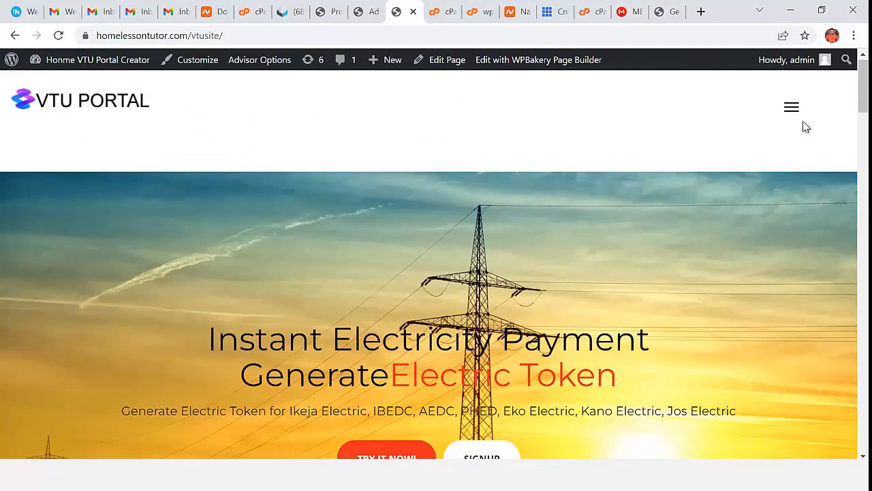
{"action": "left_click", "coordinate": [791, 109]}
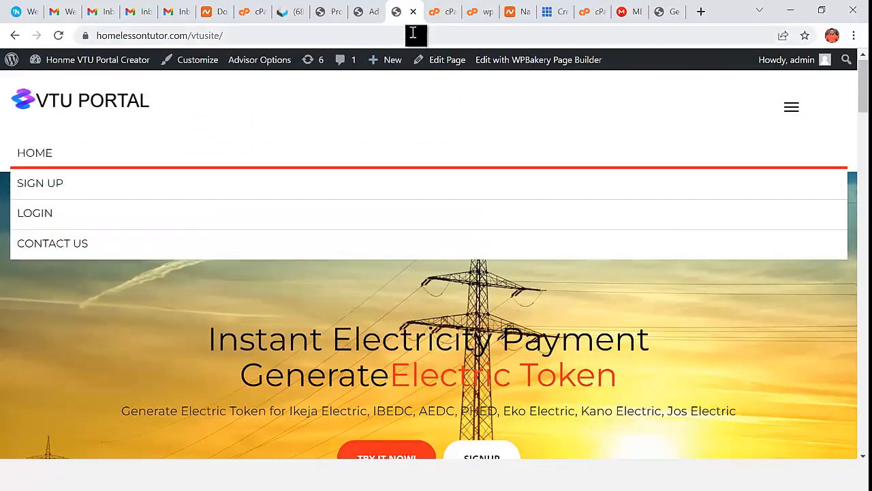
{"action": "left_click", "coordinate": [363, 19]}
- Save Header Style Three and preview it on the homepage
{"action": "left_click", "coordinate": [552, 228]}
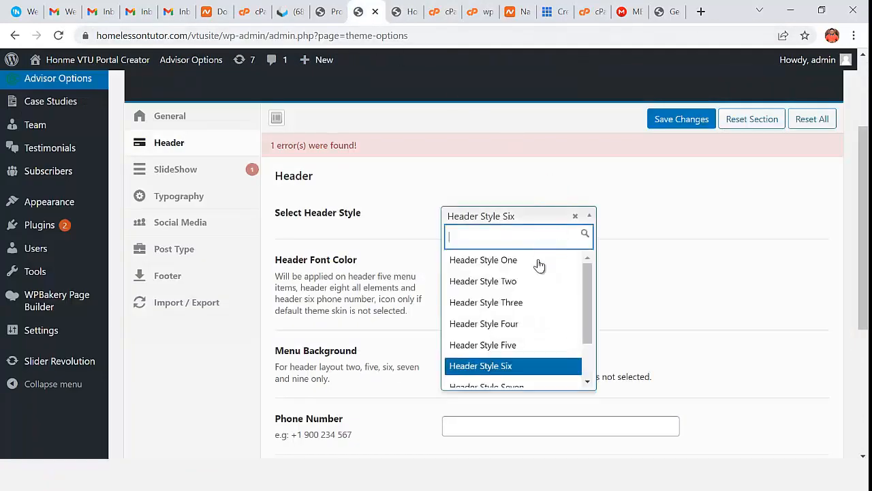
{"action": "left_click", "coordinate": [524, 302]}
{"action": "left_click", "coordinate": [680, 114]}
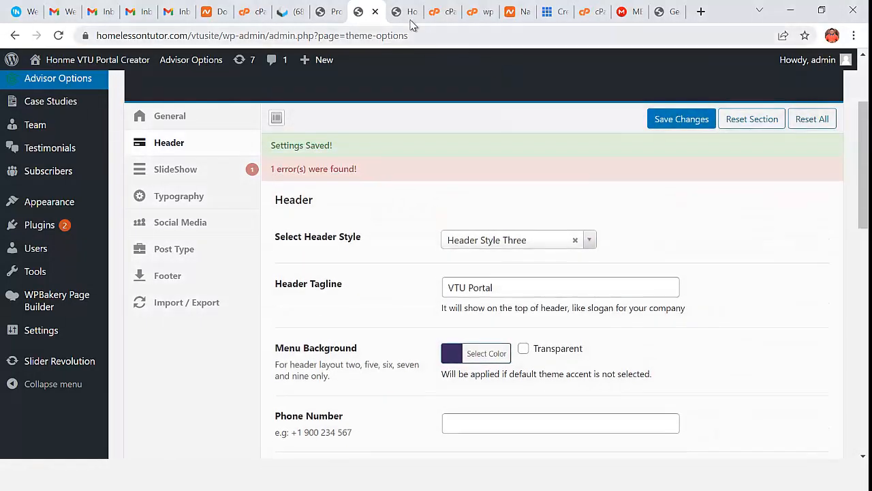
{"action": "left_click", "coordinate": [405, 11]}
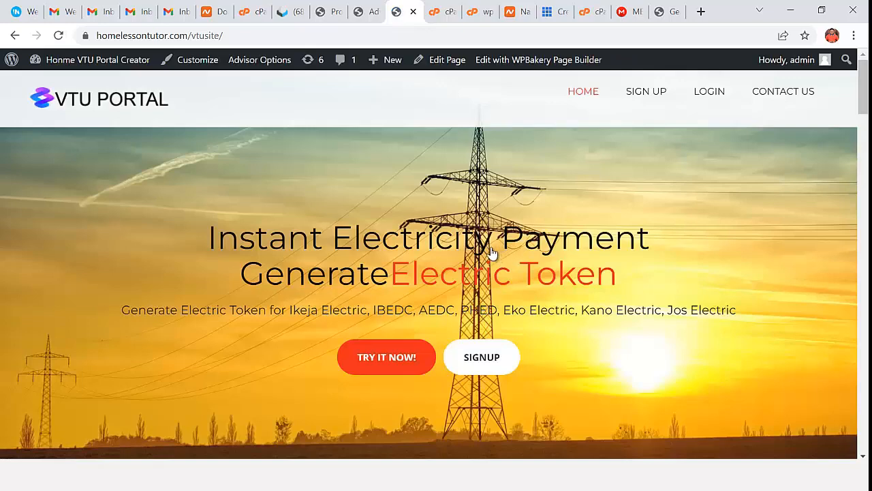
{"action": "scroll", "coordinate": [423, 238], "scroll_direction": "down", "scroll_amount": 5}
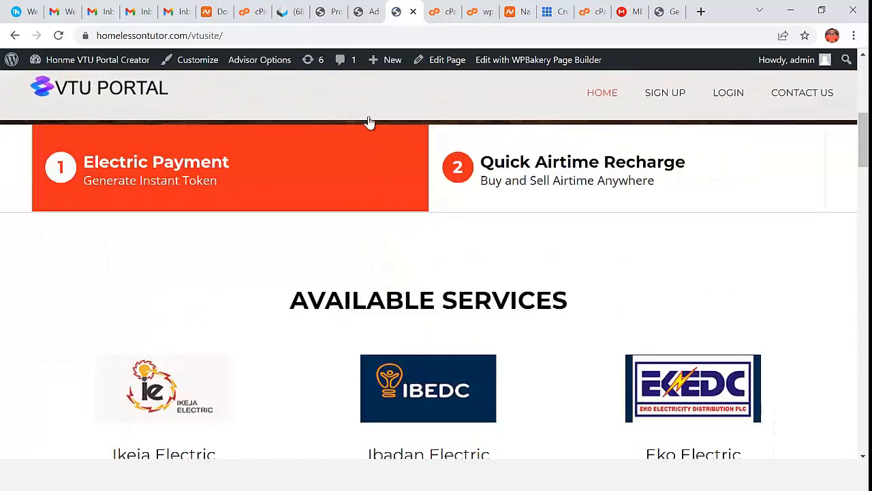
{"action": "left_click", "coordinate": [362, 18]}
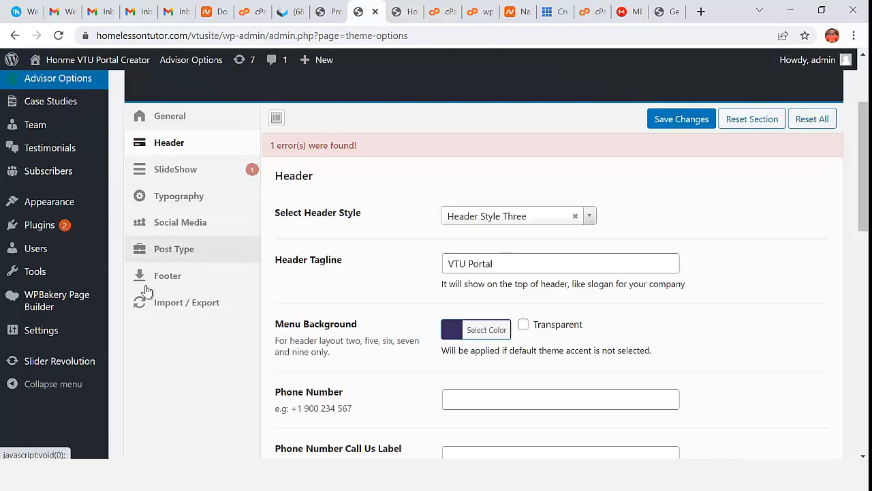
- On the Widgets page, expand Footer Left and drag a Navigation Menu widget into it
{"action": "mouse_move", "coordinate": [49, 225]}
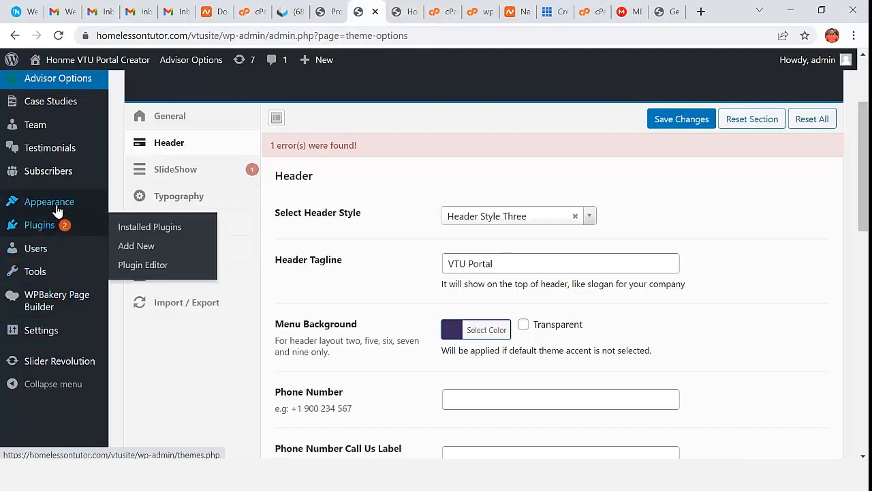
{"action": "mouse_move", "coordinate": [68, 206]}
{"action": "left_click", "coordinate": [151, 248]}
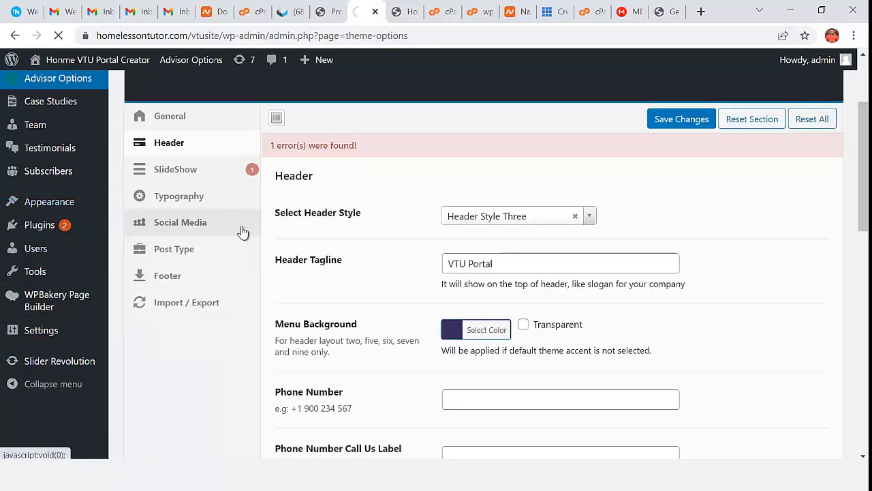
{"action": "scroll", "coordinate": [251, 263], "scroll_direction": "down", "scroll_amount": 1}
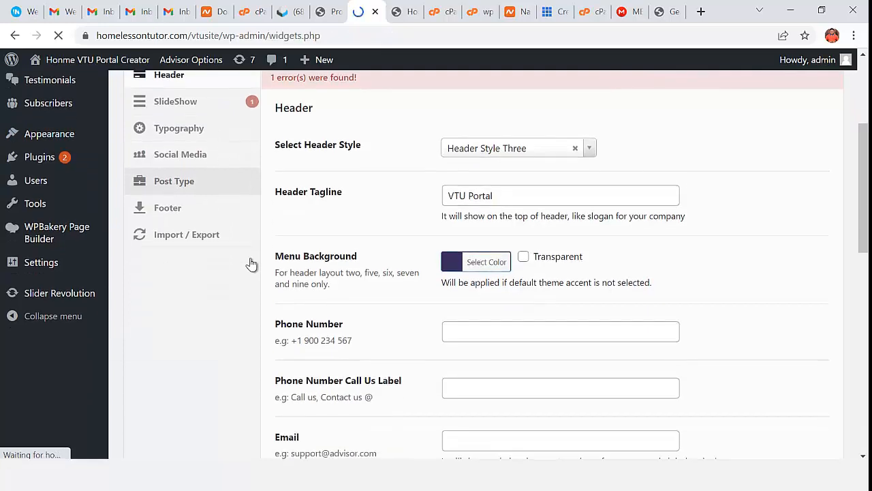
{"action": "scroll", "coordinate": [253, 264], "scroll_direction": "down", "scroll_amount": 3}
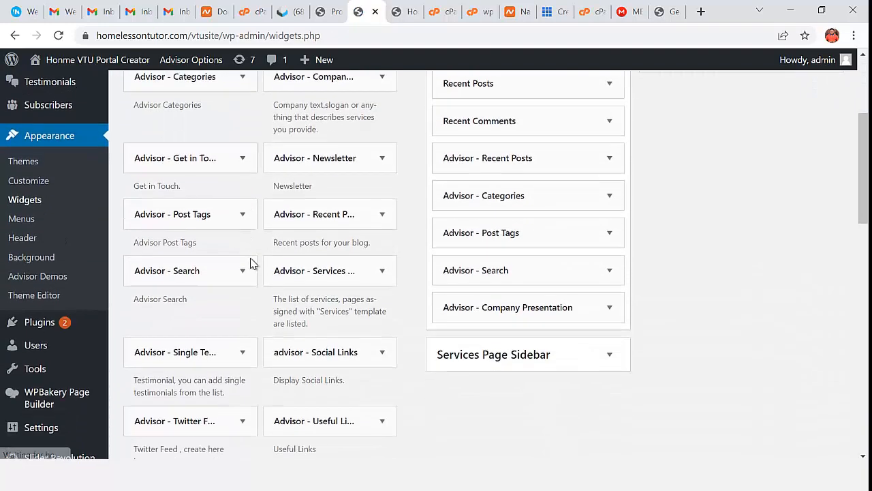
{"action": "scroll", "coordinate": [675, 269], "scroll_direction": "up", "scroll_amount": 3}
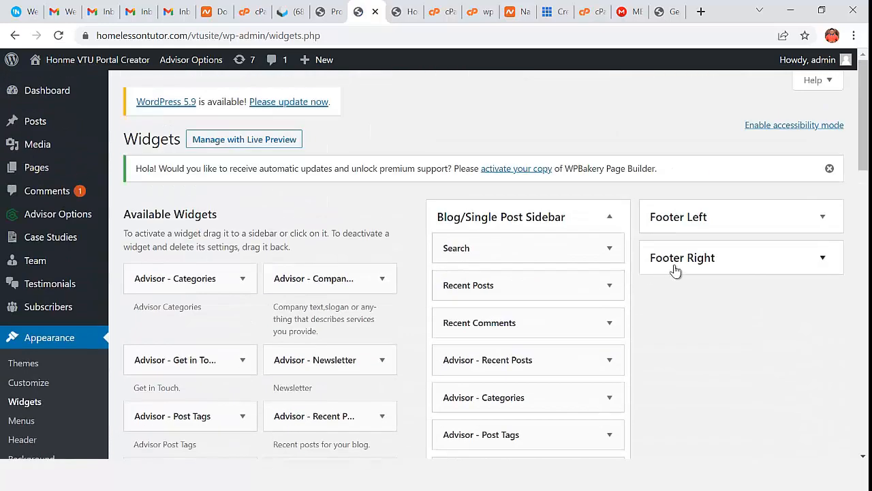
{"action": "left_click", "coordinate": [715, 222]}
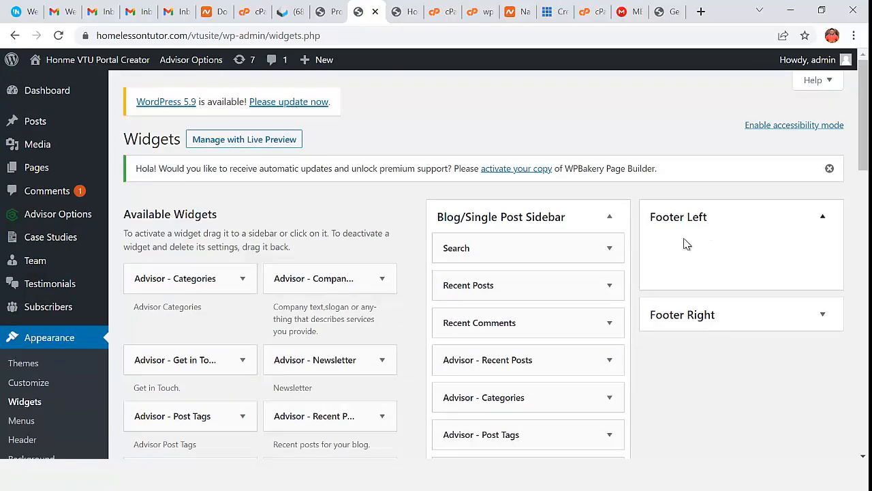
{"action": "scroll", "coordinate": [338, 307], "scroll_direction": "down", "scroll_amount": 2}
{"action": "scroll", "coordinate": [286, 332], "scroll_direction": "down", "scroll_amount": 1}
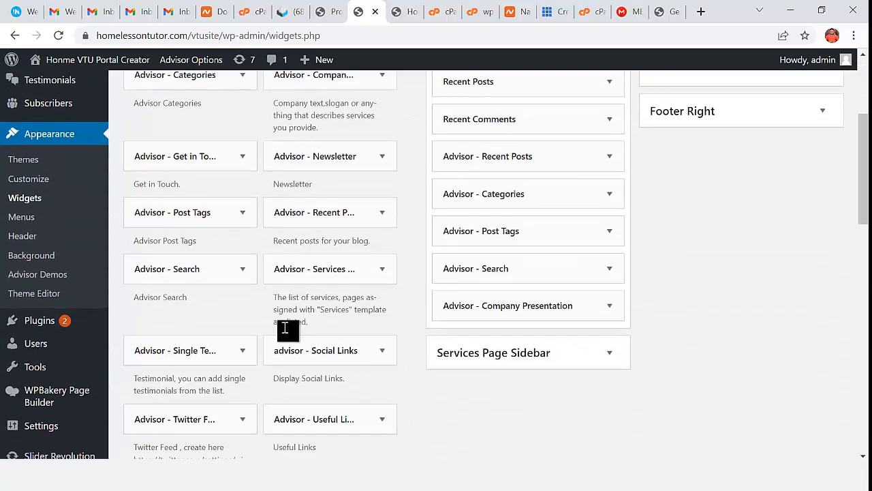
{"action": "scroll", "coordinate": [271, 326], "scroll_direction": "down", "scroll_amount": 3}
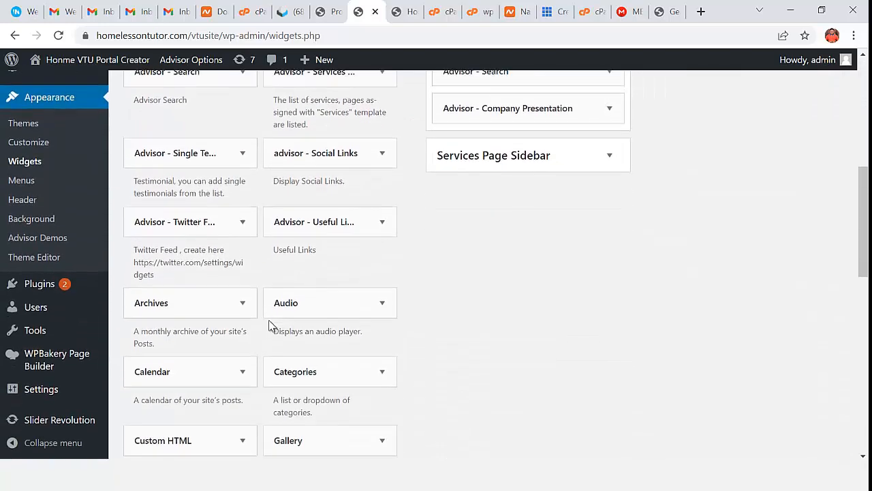
{"action": "scroll", "coordinate": [321, 390], "scroll_direction": "down", "scroll_amount": 1}
{"action": "scroll", "coordinate": [336, 390], "scroll_direction": "down", "scroll_amount": 2}
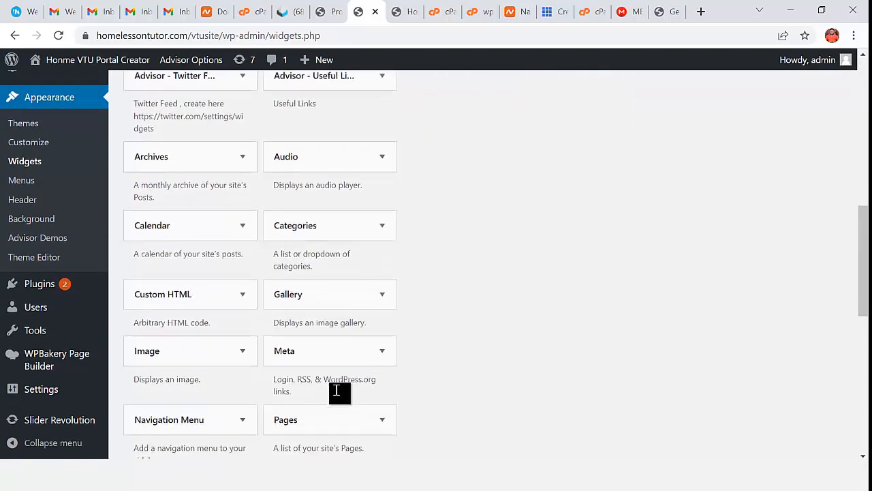
{"action": "scroll", "coordinate": [336, 390], "scroll_direction": "down", "scroll_amount": 1}
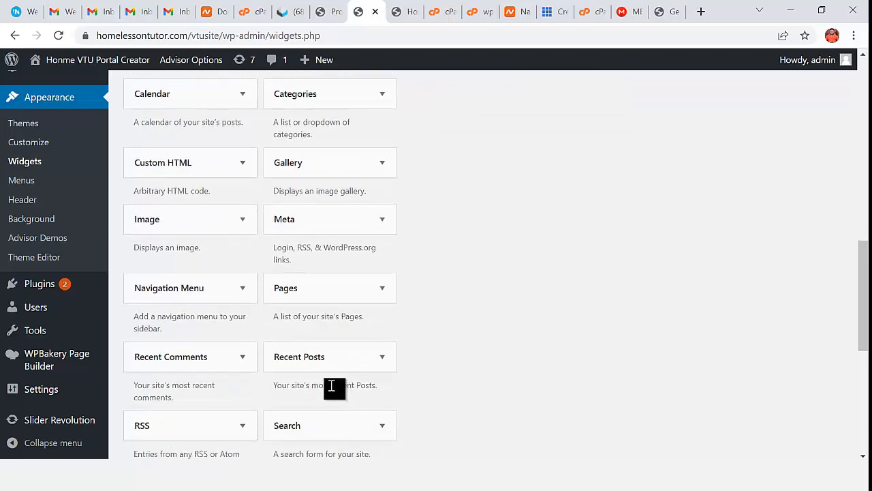
{"action": "left_click_drag", "start_coordinate": [214, 290], "coordinate": [725, 235]}
- Set the widget to Main Menu with the title 'Menu Items' and save it
{"action": "left_click", "coordinate": [742, 326]}
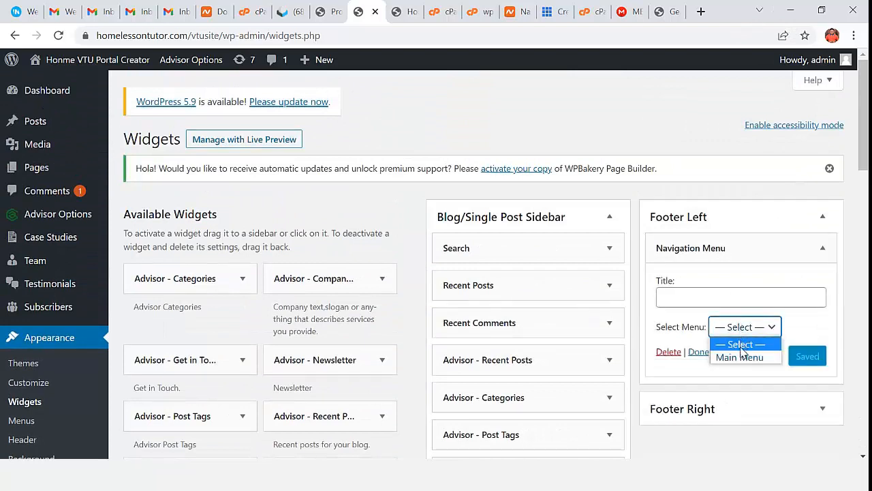
{"action": "left_click", "coordinate": [740, 353]}
{"action": "left_click", "coordinate": [714, 294]}
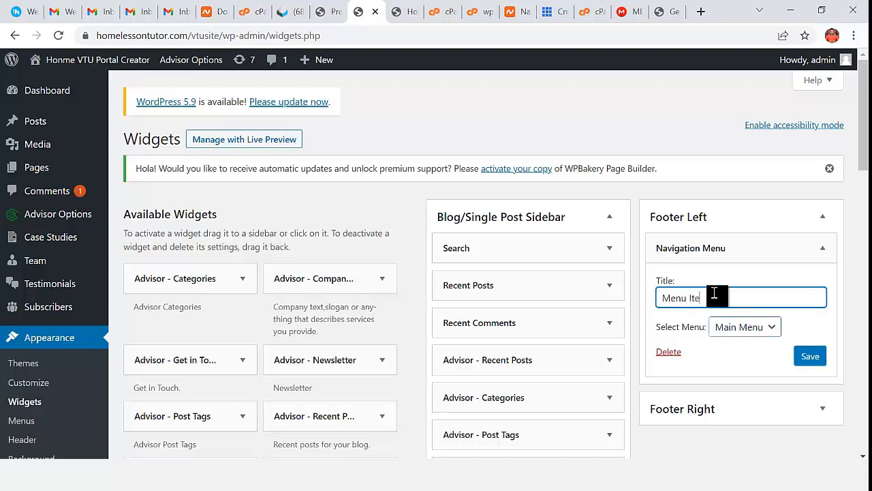
{"action": "type", "text": "Menu Items"}
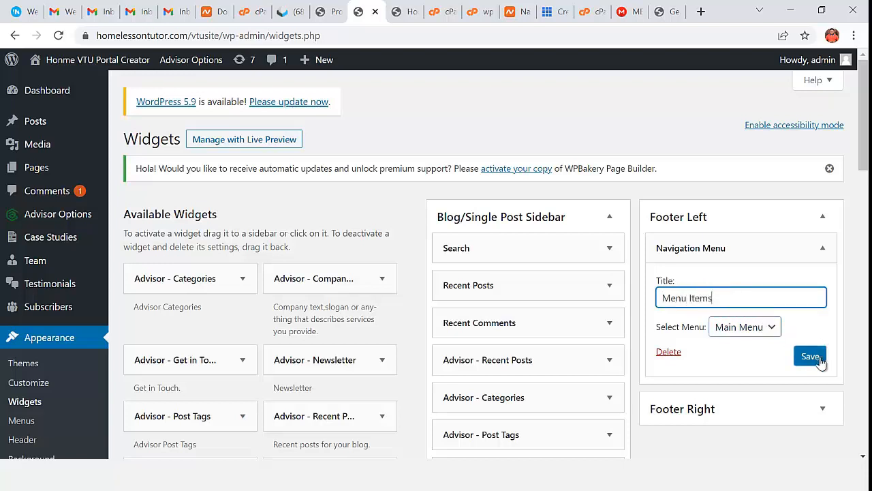
{"action": "left_click", "coordinate": [810, 356]}
- Check the new menu widget in the homepage footer, then return to the widgets page
{"action": "left_click", "coordinate": [401, 12]}
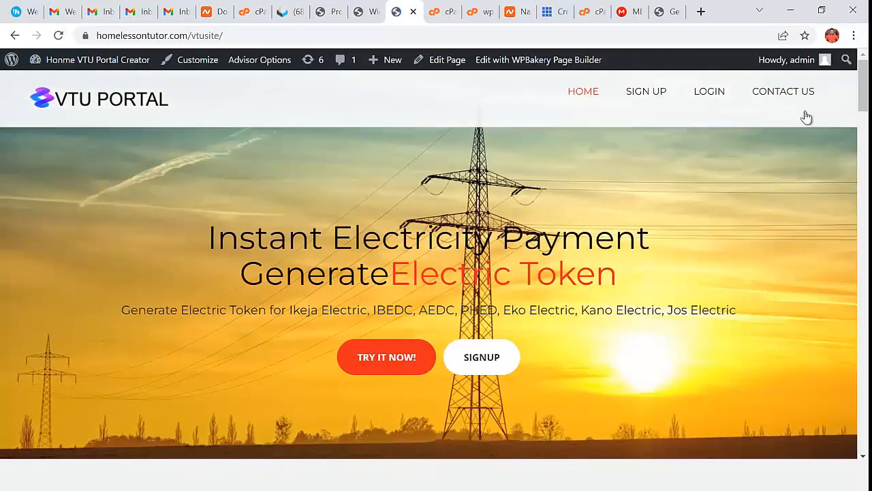
{"action": "scroll", "coordinate": [572, 405], "scroll_direction": "down", "scroll_amount": 20}
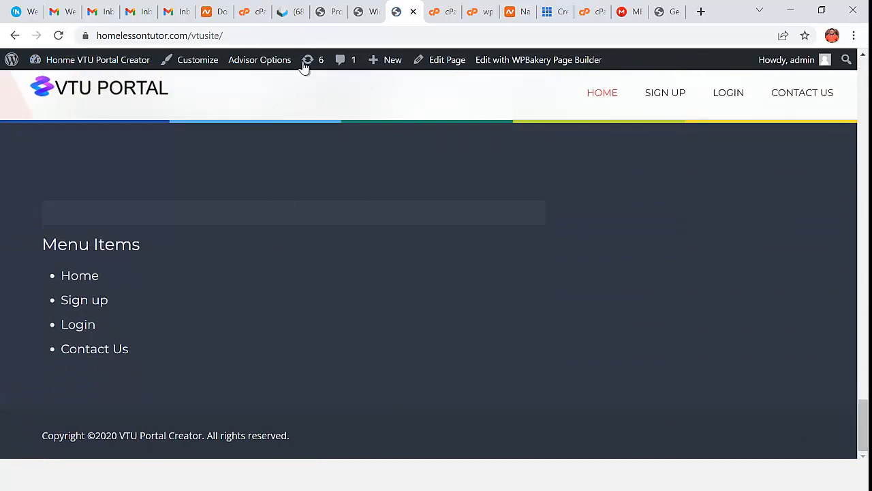
{"action": "left_click", "coordinate": [377, 19]}
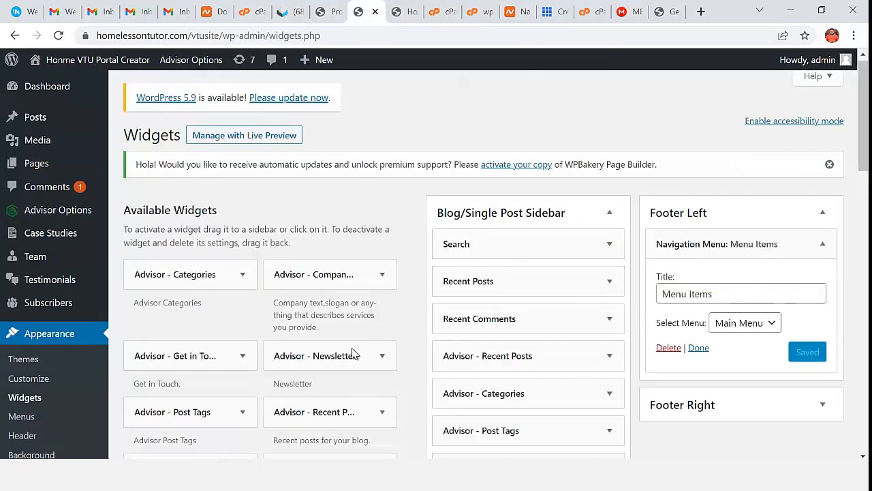
{"action": "scroll", "coordinate": [218, 347], "scroll_direction": "down", "scroll_amount": 4}
{"action": "scroll", "coordinate": [219, 351], "scroll_direction": "down", "scroll_amount": 3}
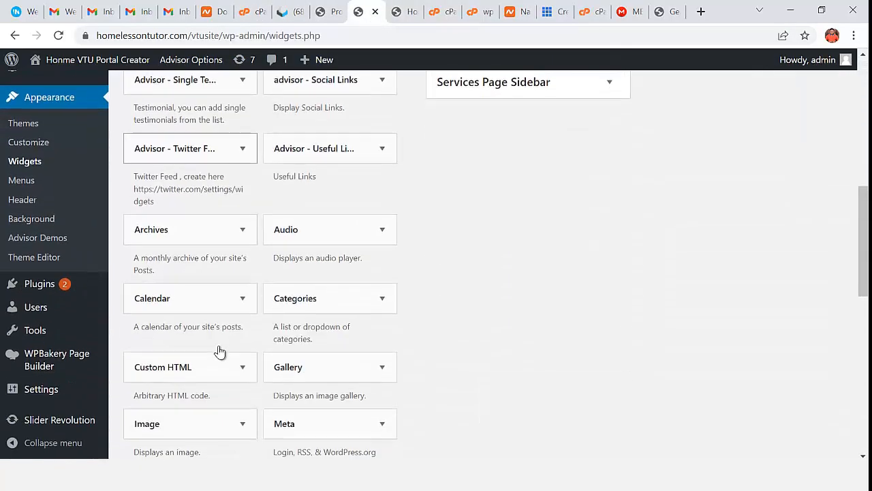
{"action": "scroll", "coordinate": [293, 337], "scroll_direction": "down", "scroll_amount": 2}
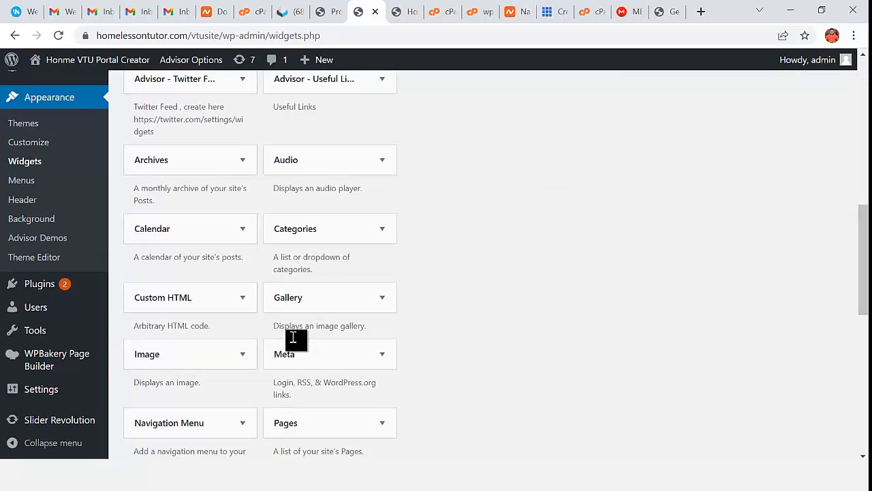
{"action": "scroll", "coordinate": [293, 341], "scroll_direction": "up", "scroll_amount": 2}
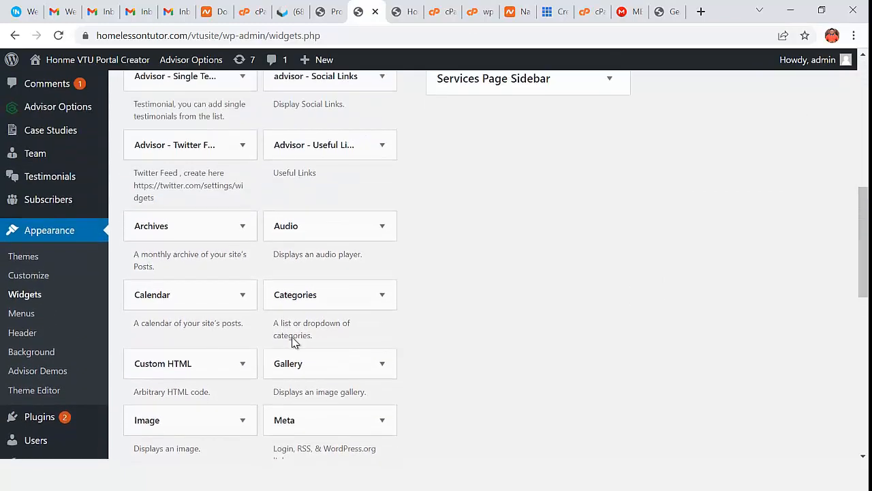
- Drag a Calendar widget into Footer Right and reload the live site to see it
{"action": "left_click_drag", "start_coordinate": [284, 302], "coordinate": [804, 381]}
{"action": "scroll", "coordinate": [806, 382], "scroll_direction": "down", "scroll_amount": 2}
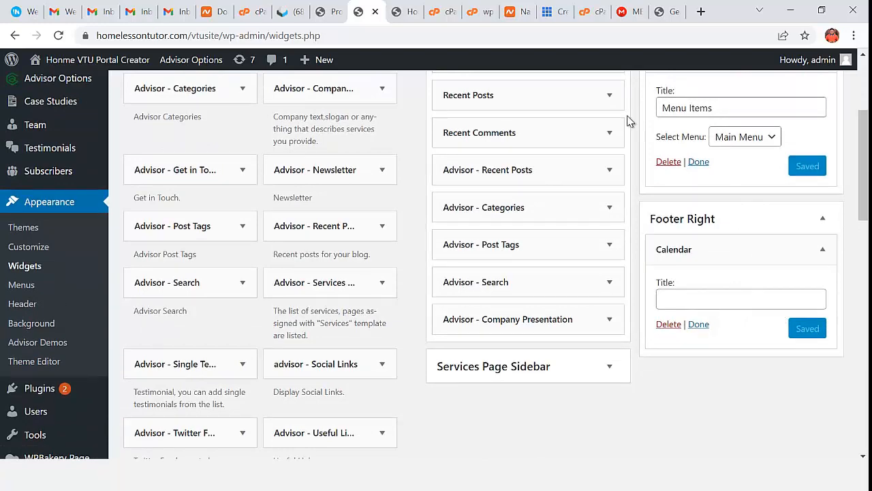
{"action": "left_click", "coordinate": [409, 15]}
{"action": "left_click", "coordinate": [59, 35]}
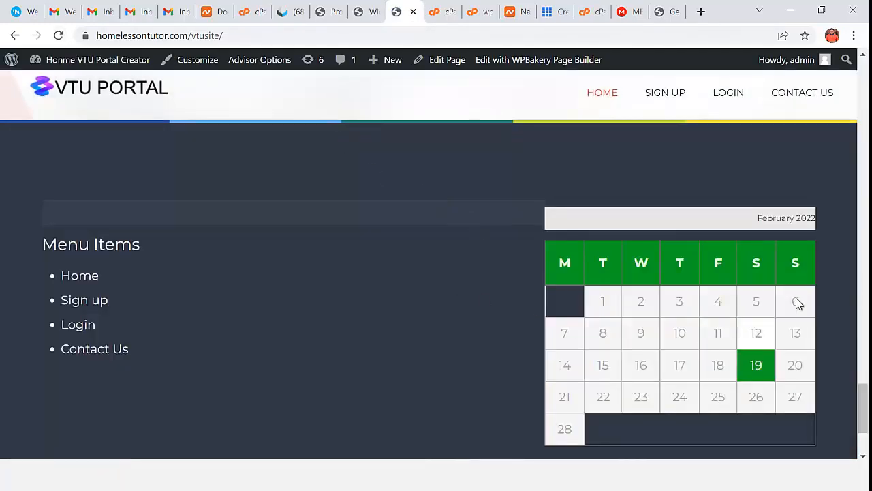
{"action": "scroll", "coordinate": [797, 301], "scroll_direction": "up", "scroll_amount": 2}
{"action": "scroll", "coordinate": [690, 333], "scroll_direction": "down", "scroll_amount": 2}
{"action": "scroll", "coordinate": [687, 334], "scroll_direction": "up", "scroll_amount": 2}
{"action": "scroll", "coordinate": [449, 361], "scroll_direction": "up", "scroll_amount": 5}
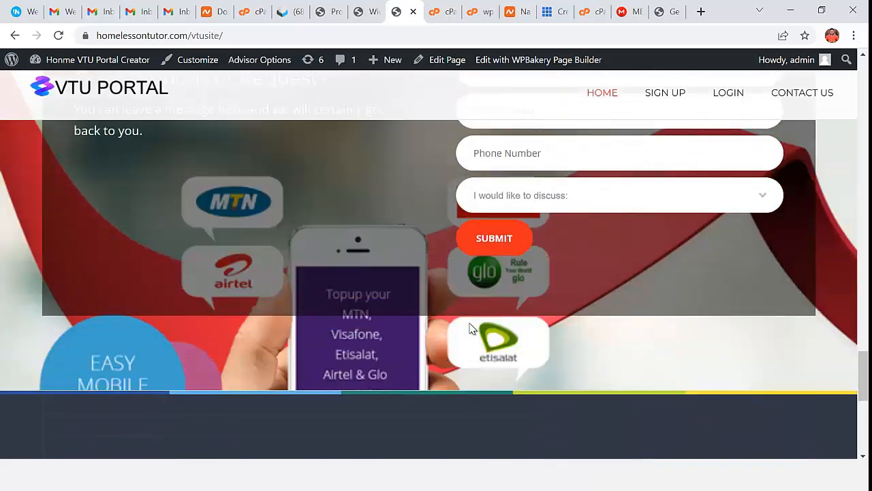
- Back on Widgets, find Image in Available Widgets and drag it into Footer Left
{"action": "left_click", "coordinate": [372, 16]}
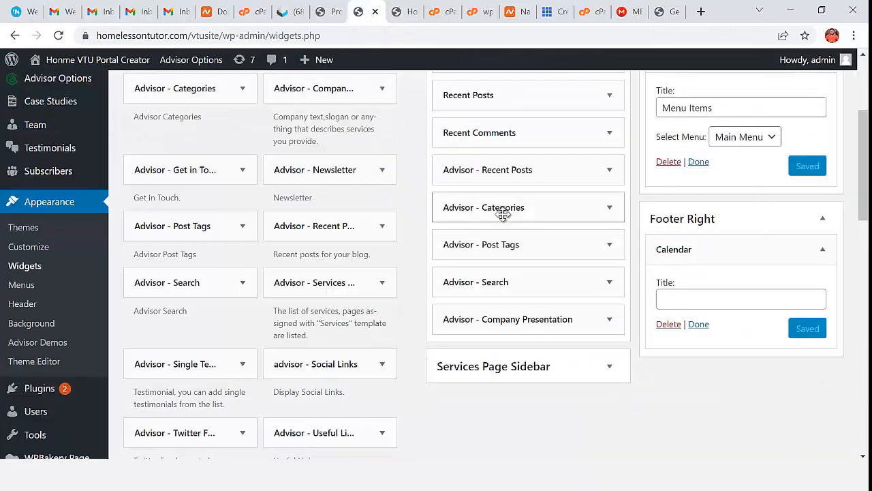
{"action": "scroll", "coordinate": [462, 280], "scroll_direction": "up", "scroll_amount": 1}
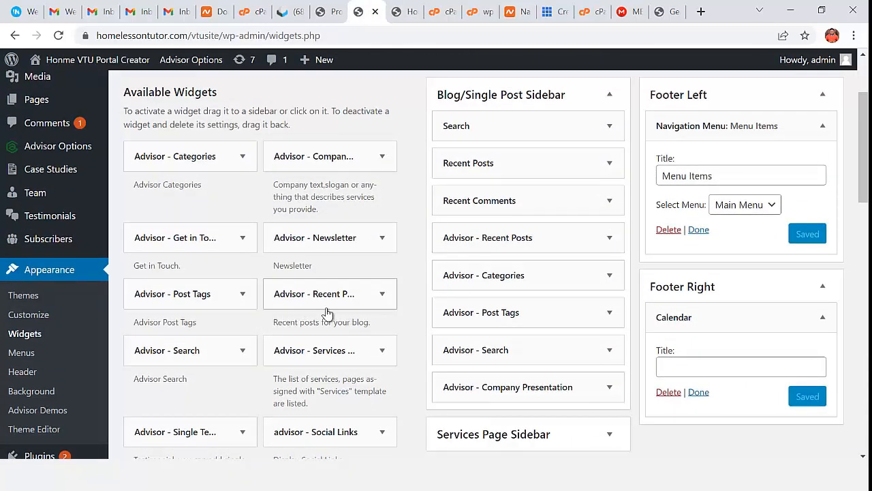
{"action": "scroll", "coordinate": [337, 312], "scroll_direction": "down", "scroll_amount": 6}
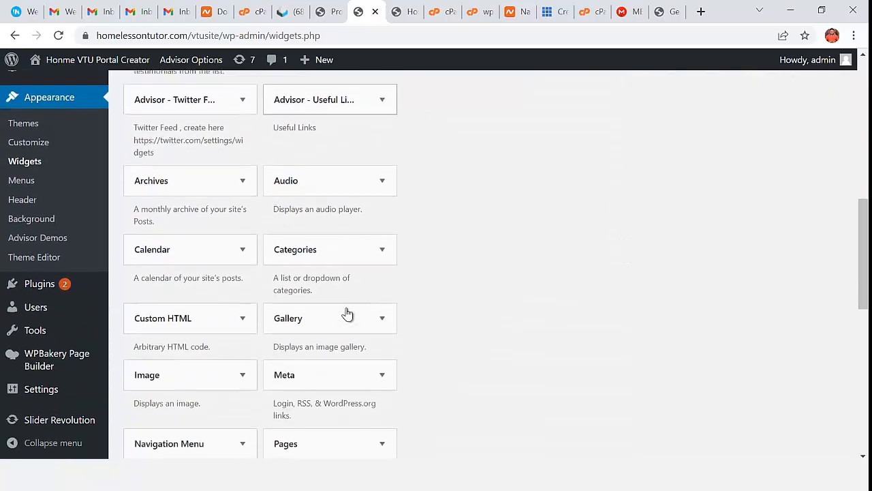
{"action": "scroll", "coordinate": [347, 312], "scroll_direction": "down", "scroll_amount": 2}
{"action": "scroll", "coordinate": [347, 312], "scroll_direction": "down", "scroll_amount": 1}
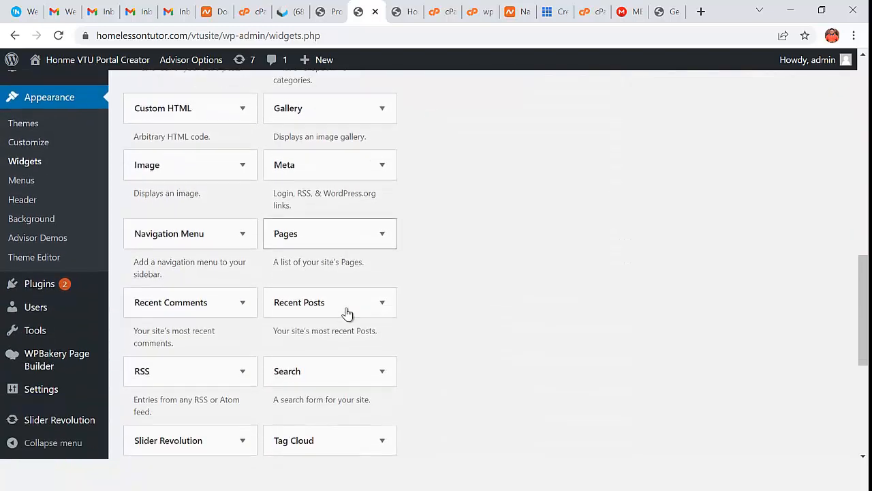
{"action": "scroll", "coordinate": [347, 313], "scroll_direction": "down", "scroll_amount": 3}
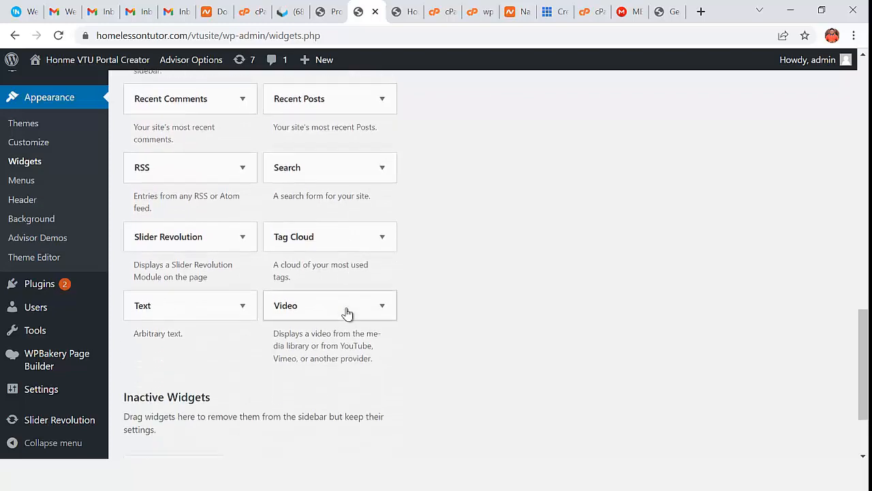
{"action": "scroll", "coordinate": [344, 310], "scroll_direction": "down", "scroll_amount": 2}
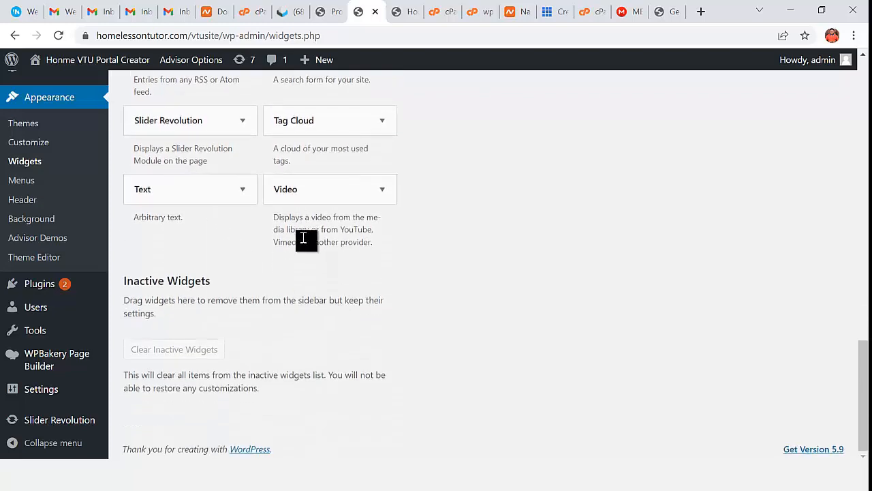
{"action": "scroll", "coordinate": [307, 245], "scroll_direction": "up", "scroll_amount": 3}
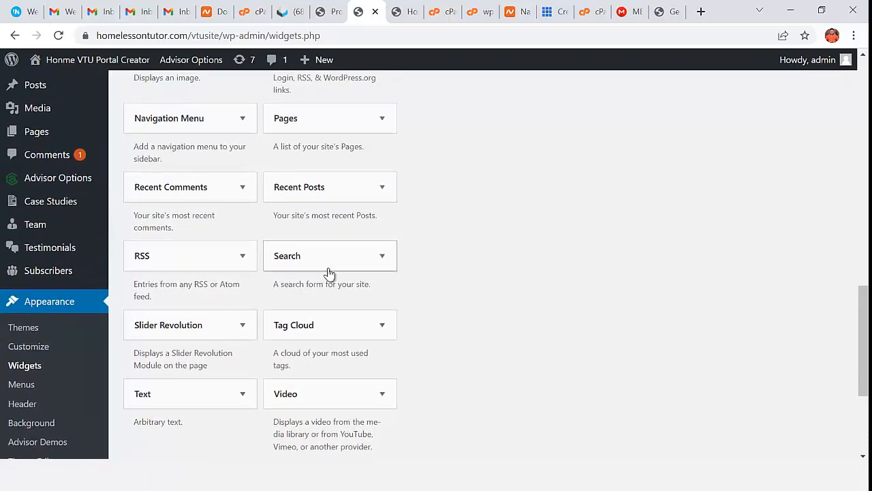
{"action": "scroll", "coordinate": [329, 273], "scroll_direction": "up", "scroll_amount": 3}
{"action": "scroll", "coordinate": [304, 278], "scroll_direction": "up", "scroll_amount": 1}
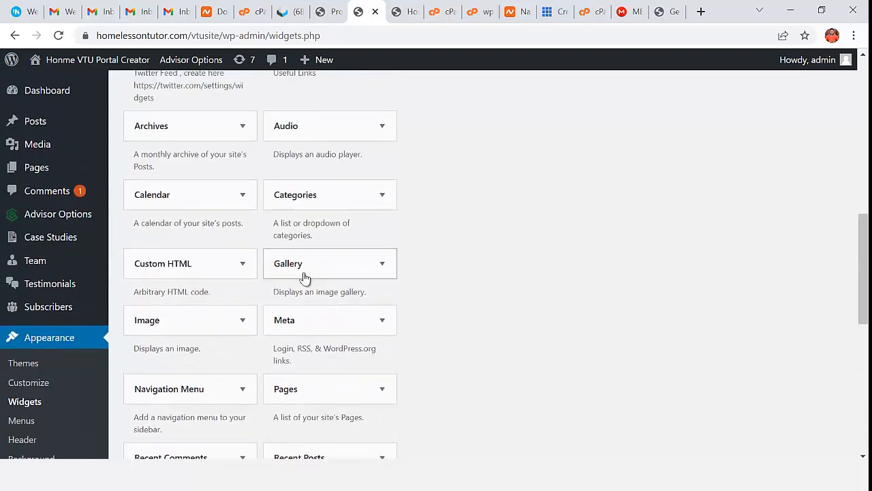
{"action": "left_click_drag", "start_coordinate": [147, 320], "coordinate": [686, 336]}
- Set the Footer Left Image widget to the VTU PORTAL logo, save it, and view the site
{"action": "scroll", "coordinate": [693, 331], "scroll_direction": "down", "scroll_amount": 1}
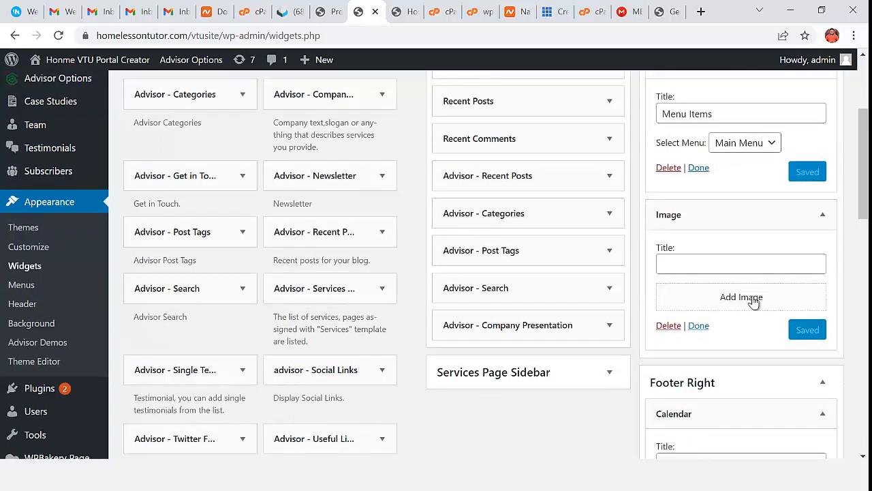
{"action": "left_click", "coordinate": [757, 301]}
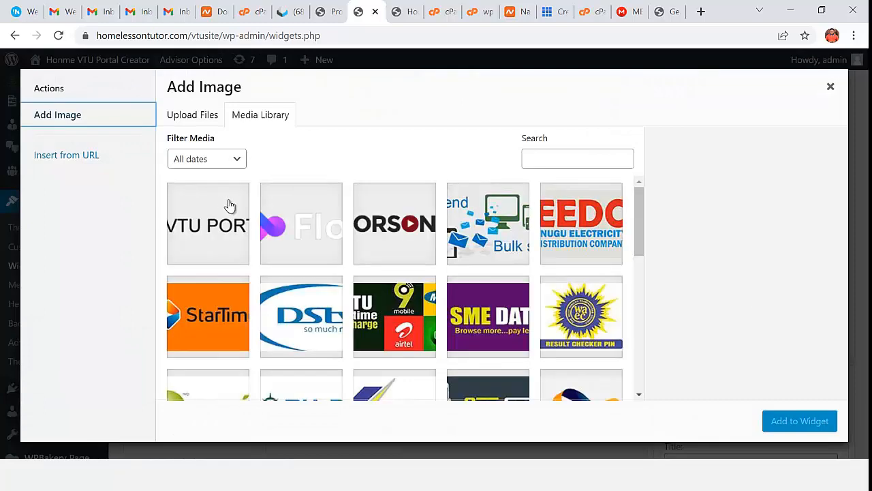
{"action": "left_click", "coordinate": [215, 236]}
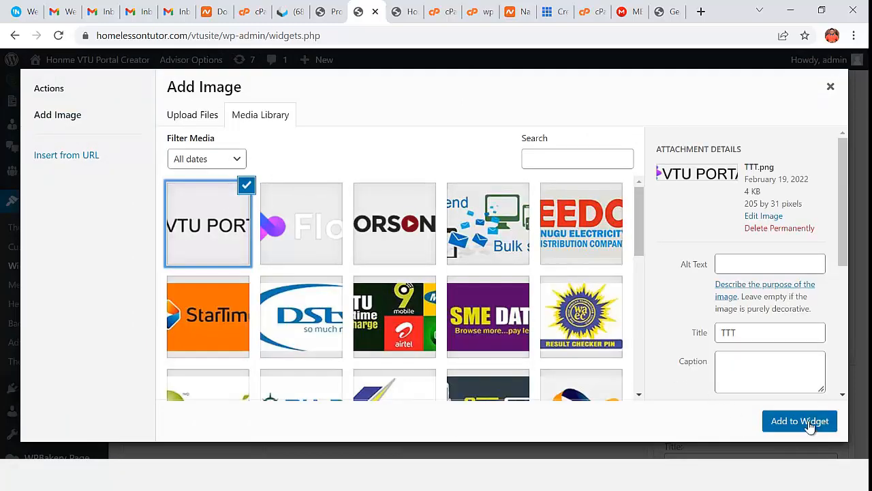
{"action": "left_click", "coordinate": [800, 421]}
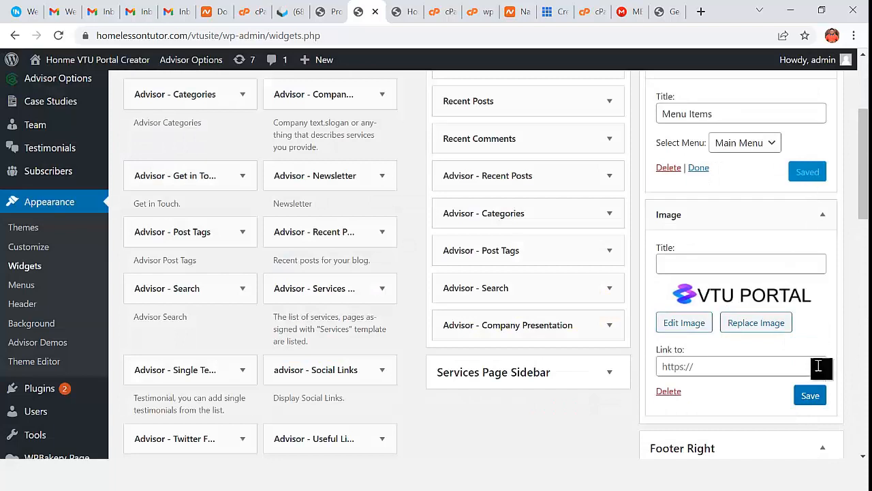
{"action": "left_click", "coordinate": [701, 367]}
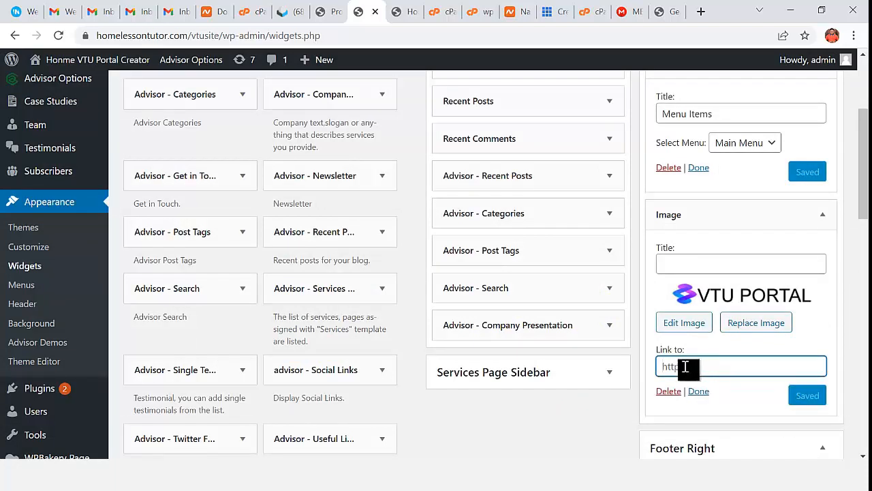
{"action": "left_click", "coordinate": [405, 15]}
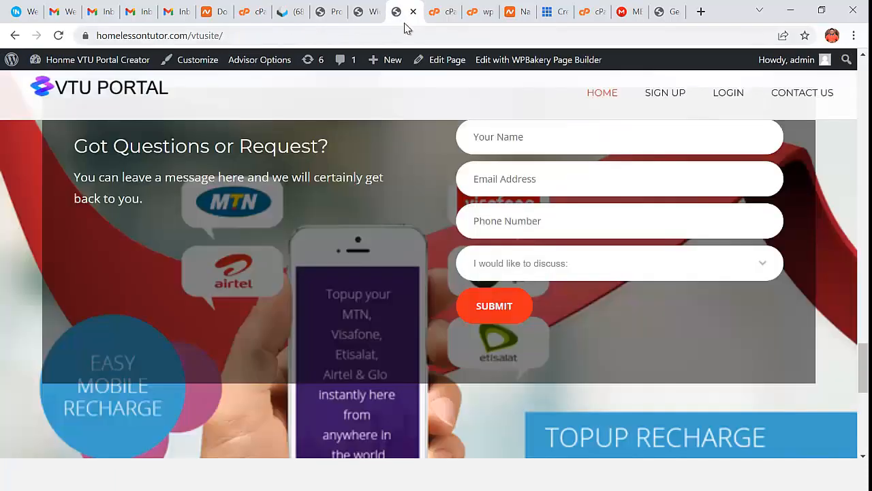
- Reload the live site, confirm the VTU PORTAL logo sits beside Menu Items in the footer, and return to Widgets
{"action": "left_click", "coordinate": [59, 37]}
{"action": "scroll", "coordinate": [468, 335], "scroll_direction": "down", "scroll_amount": 10}
{"action": "scroll", "coordinate": [467, 334], "scroll_direction": "up", "scroll_amount": 2}
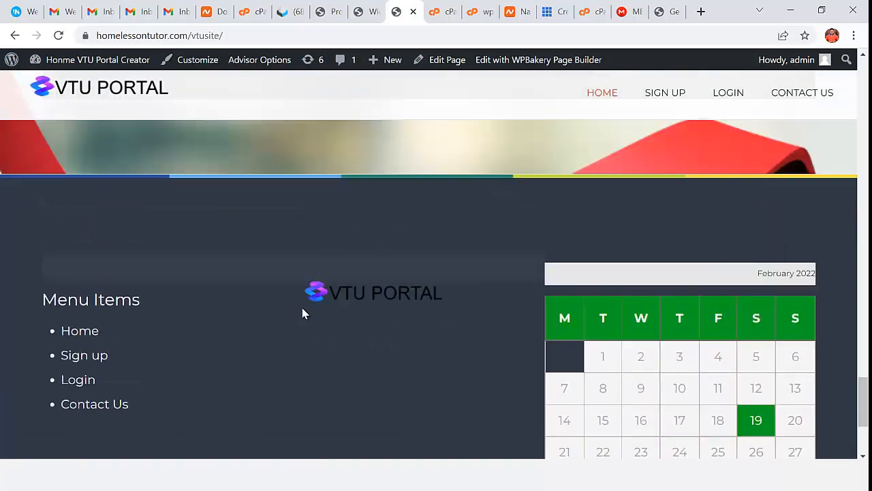
{"action": "scroll", "coordinate": [376, 339], "scroll_direction": "down", "scroll_amount": 2}
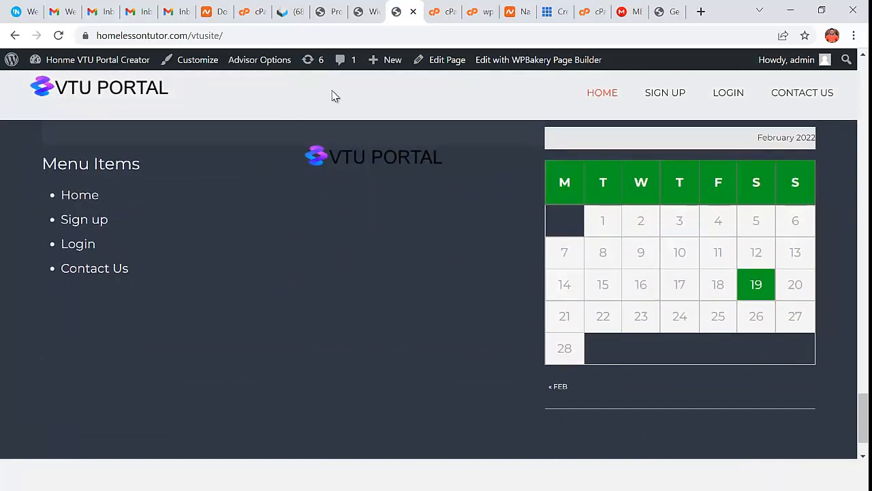
{"action": "left_click", "coordinate": [361, 12]}
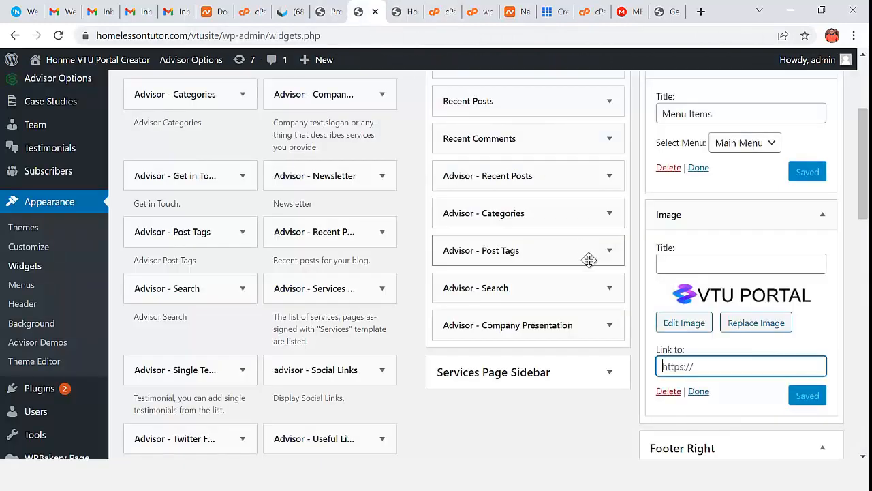
- Place the Advisor - Newsletter widget in Footer Left above Image and check the footer's Newsletter form
{"action": "scroll", "coordinate": [320, 337], "scroll_direction": "down", "scroll_amount": 1}
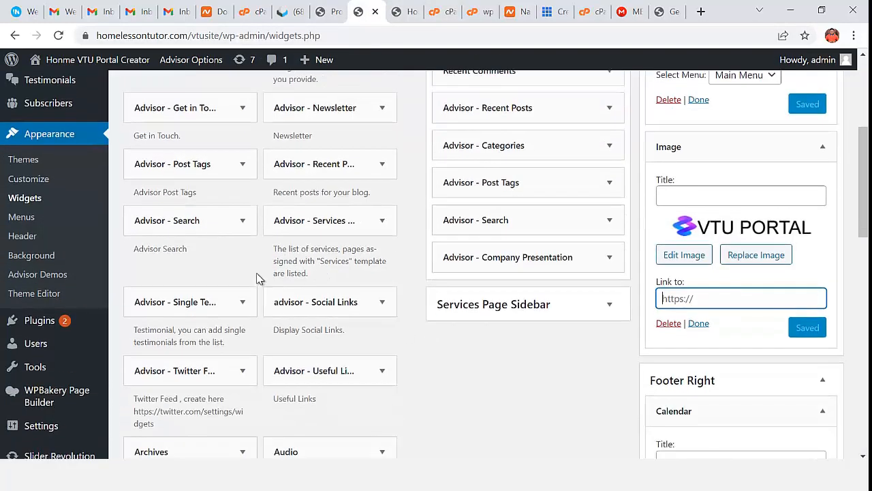
{"action": "scroll", "coordinate": [257, 278], "scroll_direction": "up", "scroll_amount": 3}
{"action": "scroll", "coordinate": [259, 278], "scroll_direction": "down", "scroll_amount": 2}
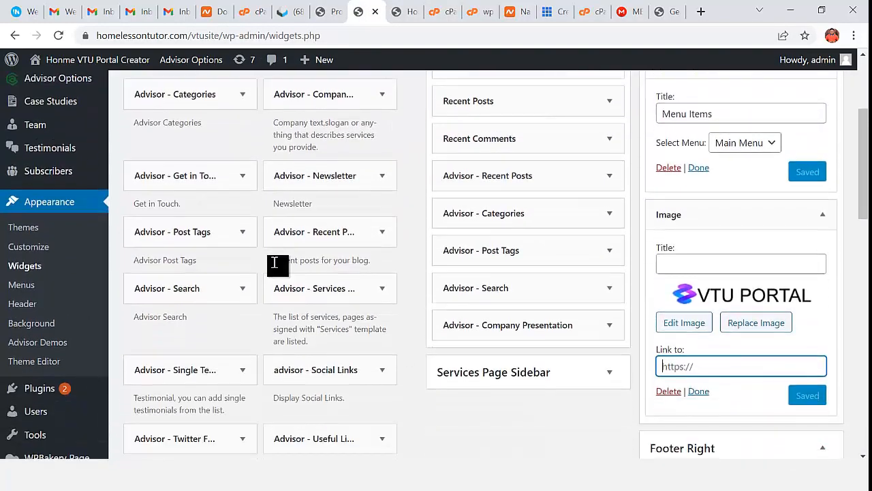
{"action": "left_click_drag", "start_coordinate": [335, 186], "coordinate": [719, 217]}
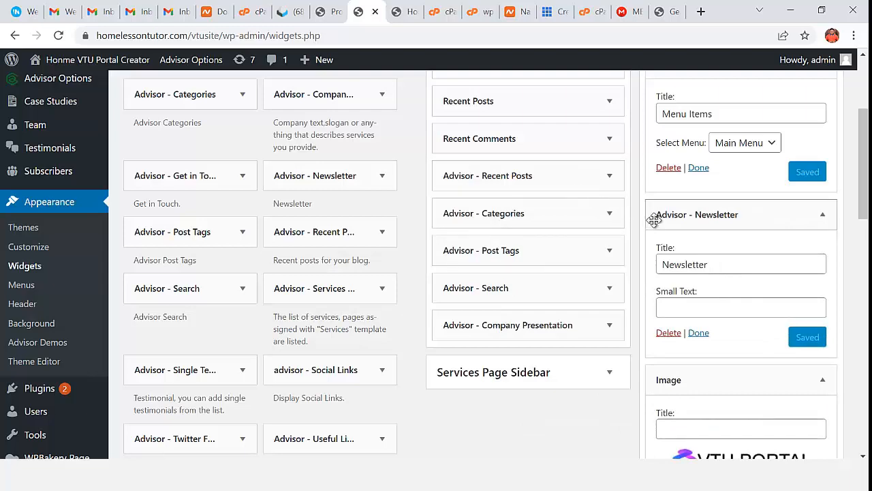
{"action": "left_click", "coordinate": [338, 19]}
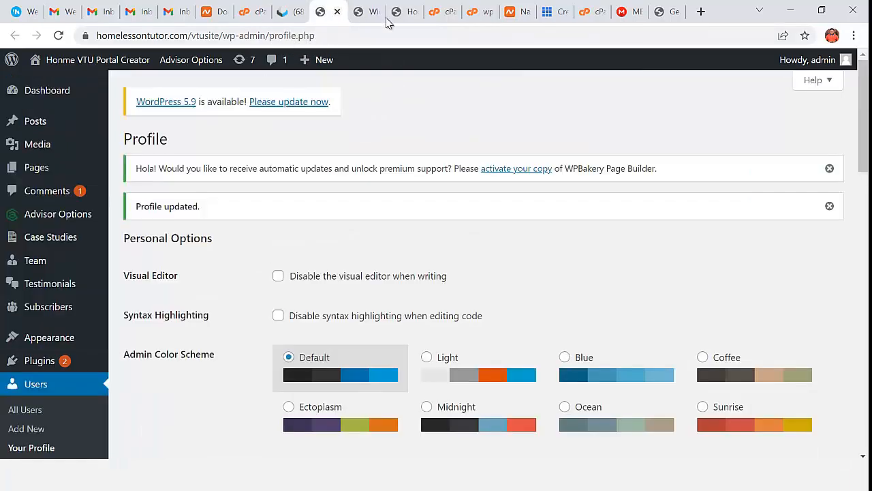
{"action": "left_click", "coordinate": [407, 19]}
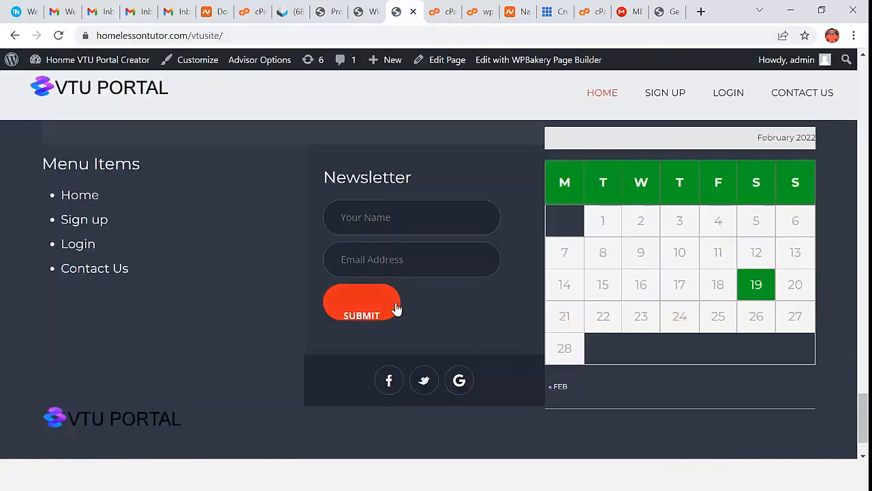
- Scroll through the live homepage's services grid, then return to the widgets admin page
{"action": "scroll", "coordinate": [336, 327], "scroll_direction": "down", "scroll_amount": 2}
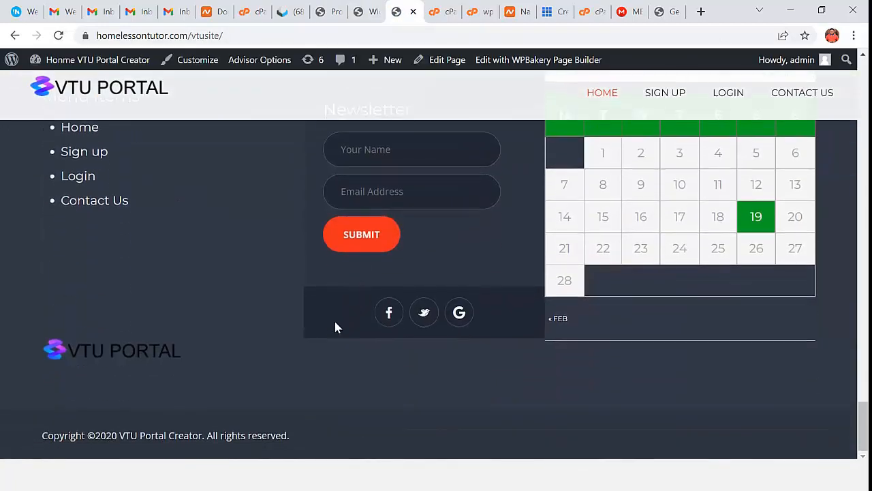
{"action": "scroll", "coordinate": [648, 342], "scroll_direction": "up", "scroll_amount": 10}
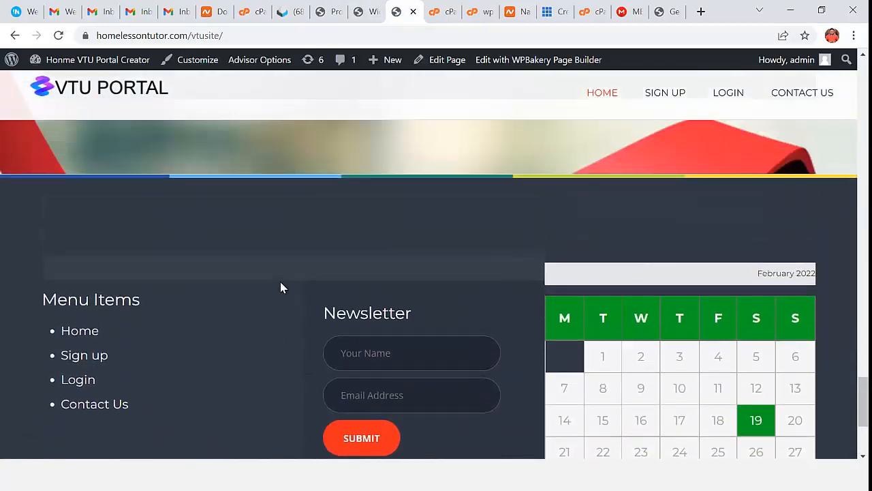
{"action": "scroll", "coordinate": [555, 300], "scroll_direction": "up", "scroll_amount": 15}
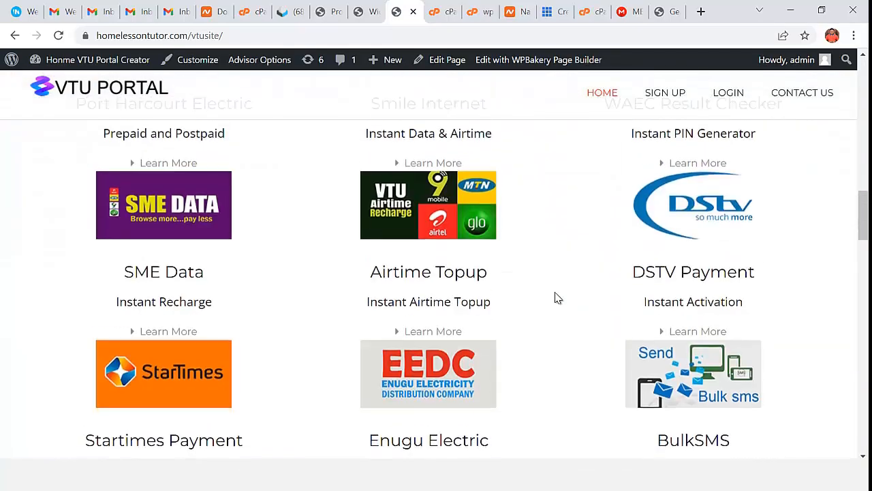
{"action": "scroll", "coordinate": [534, 283], "scroll_direction": "up", "scroll_amount": 3}
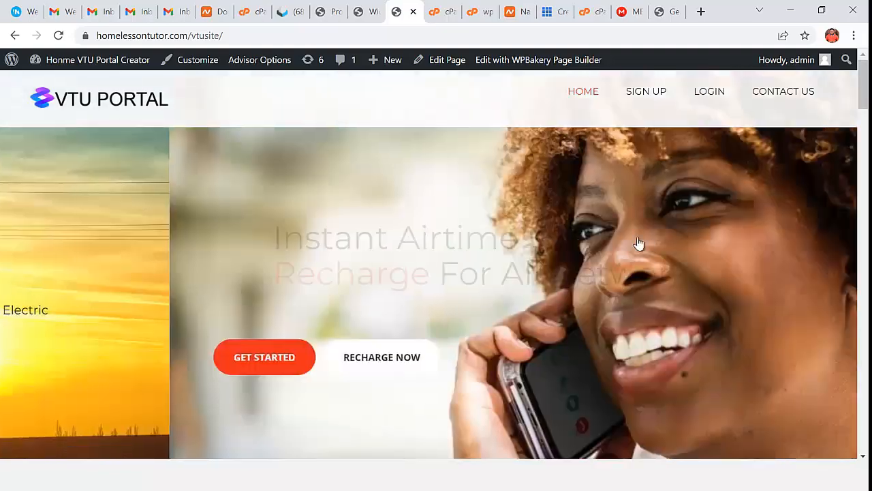
{"action": "scroll", "coordinate": [580, 291], "scroll_direction": "down", "scroll_amount": 12}
{"action": "scroll", "coordinate": [587, 293], "scroll_direction": "down", "scroll_amount": 15}
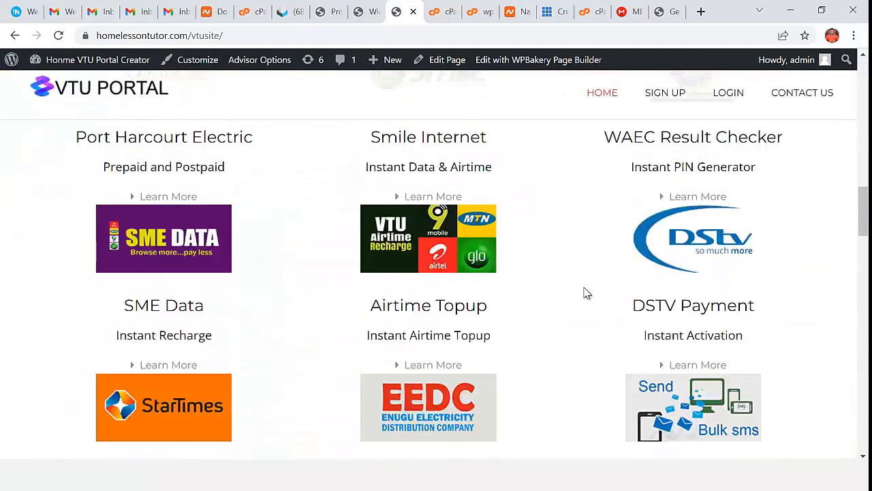
{"action": "scroll", "coordinate": [587, 308], "scroll_direction": "down", "scroll_amount": 8}
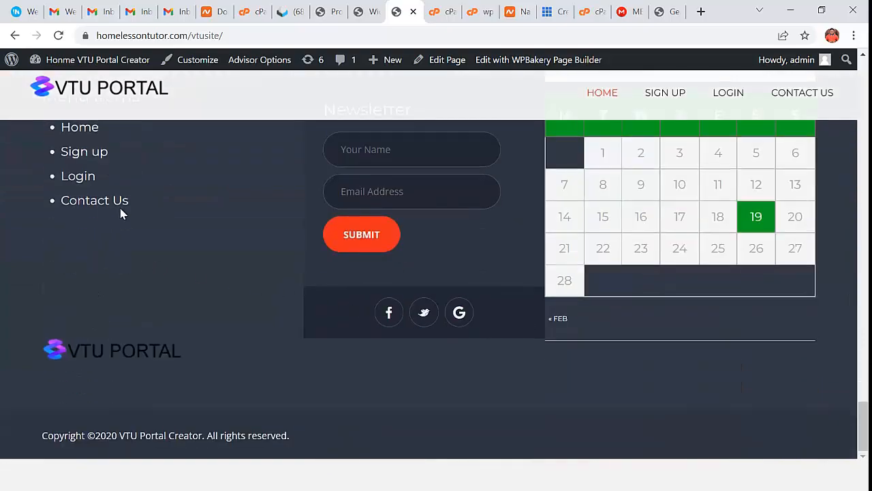
{"action": "scroll", "coordinate": [202, 301], "scroll_direction": "up", "scroll_amount": 20}
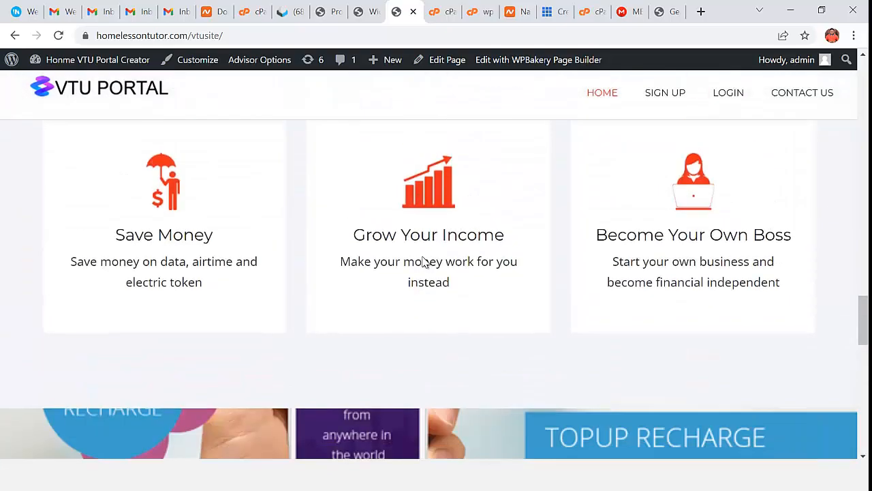
{"action": "scroll", "coordinate": [535, 182], "scroll_direction": "up", "scroll_amount": 5}
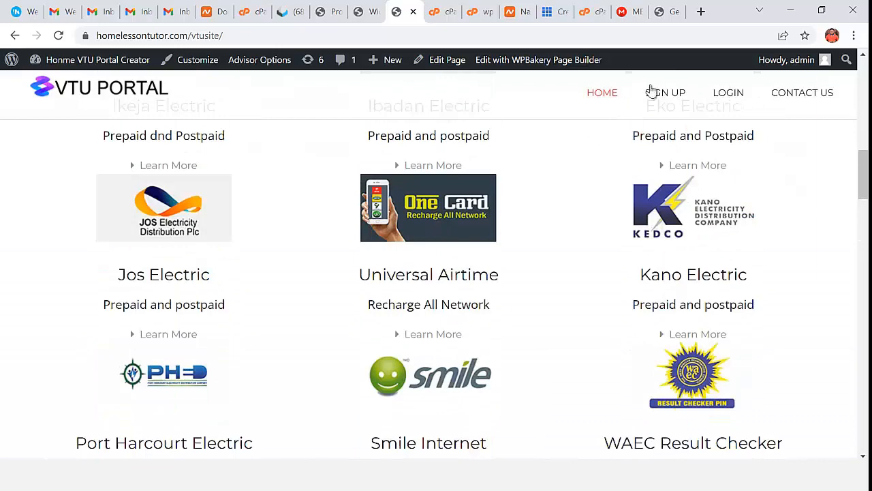
{"action": "left_click", "coordinate": [368, 15]}
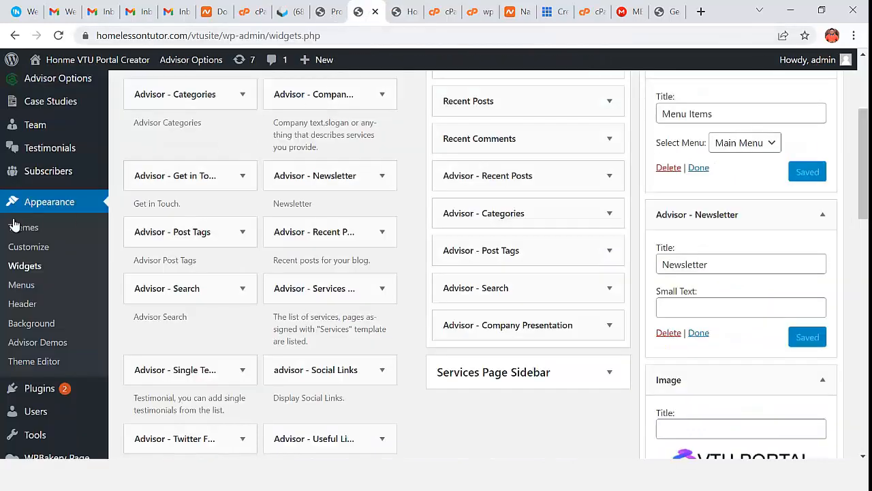
- Open Appearance > Menus and review Main Menu's Home, Sign up, Login and Contact Us items
{"action": "left_click", "coordinate": [22, 285]}
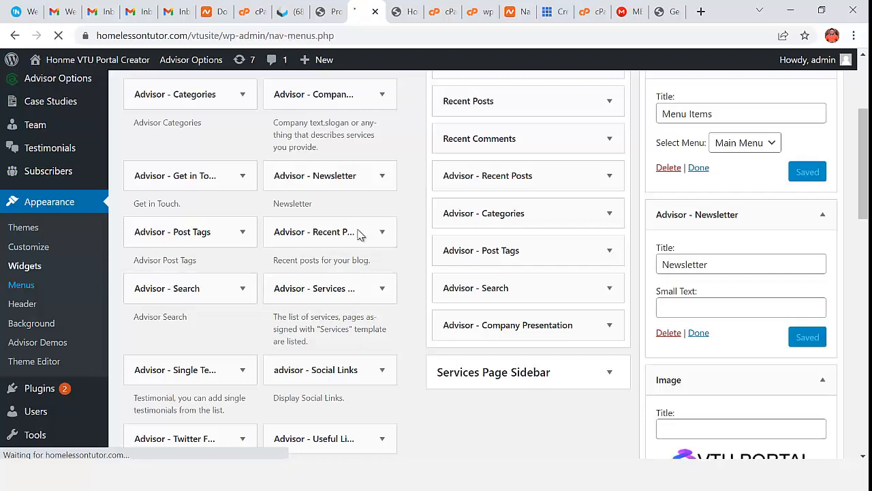
{"action": "scroll", "coordinate": [381, 287], "scroll_direction": "down", "scroll_amount": 2}
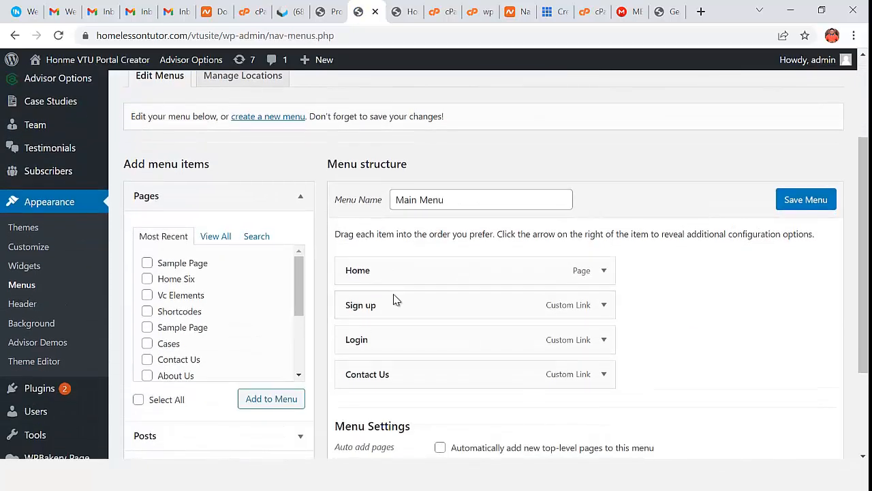
{"action": "scroll", "coordinate": [397, 340], "scroll_direction": "down", "scroll_amount": 1}
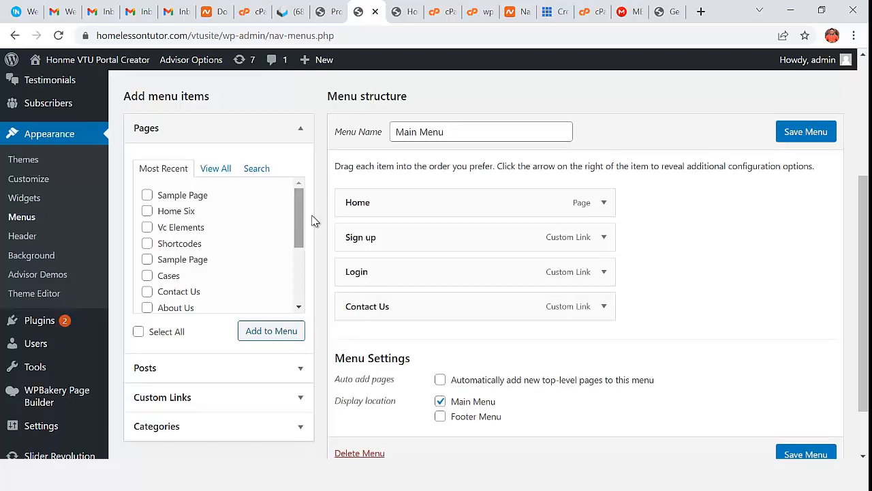
{"action": "scroll", "coordinate": [379, 216], "scroll_direction": "down", "scroll_amount": 1}
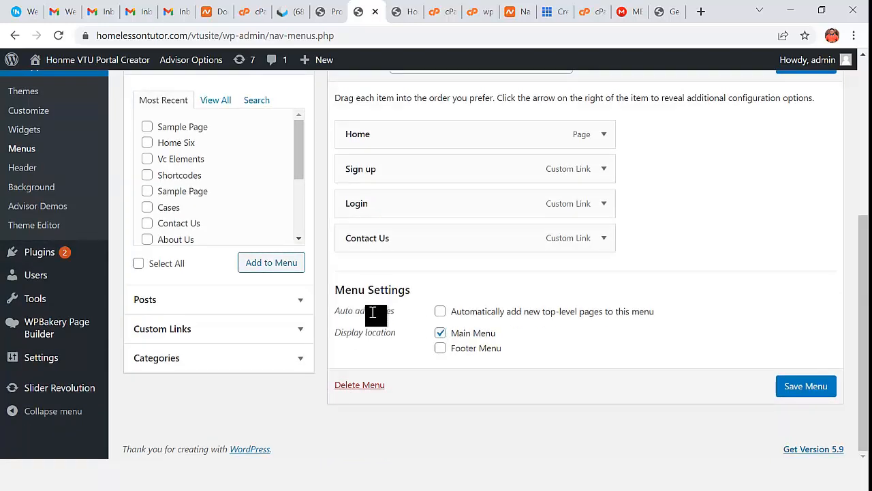
{"action": "scroll", "coordinate": [518, 307], "scroll_direction": "up", "scroll_amount": 5}
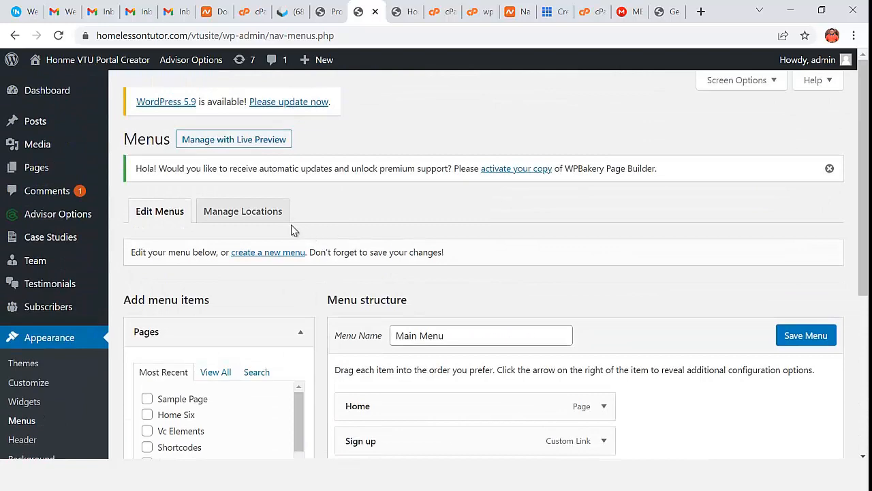
- Open the Advisor Options header settings from the dashboard
{"action": "left_click", "coordinate": [35, 96]}
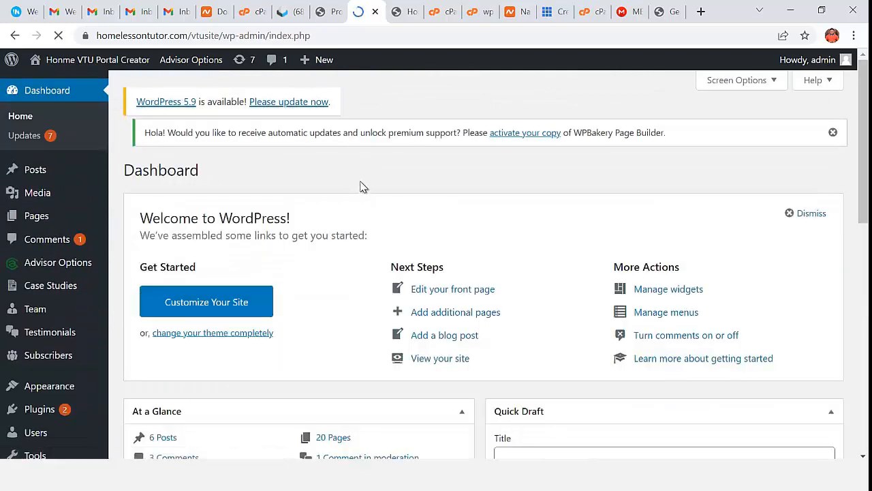
{"action": "scroll", "coordinate": [65, 330], "scroll_direction": "down", "scroll_amount": 1}
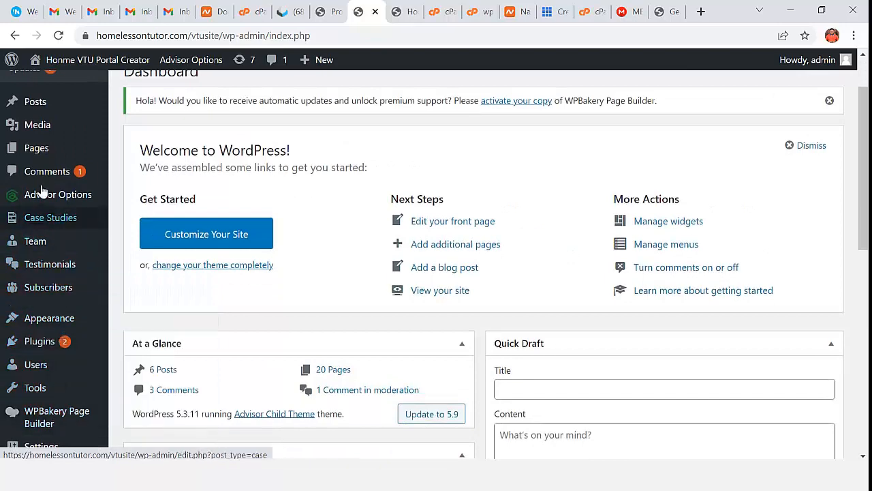
{"action": "scroll", "coordinate": [43, 190], "scroll_direction": "up", "scroll_amount": 1}
{"action": "left_click", "coordinate": [51, 266]}
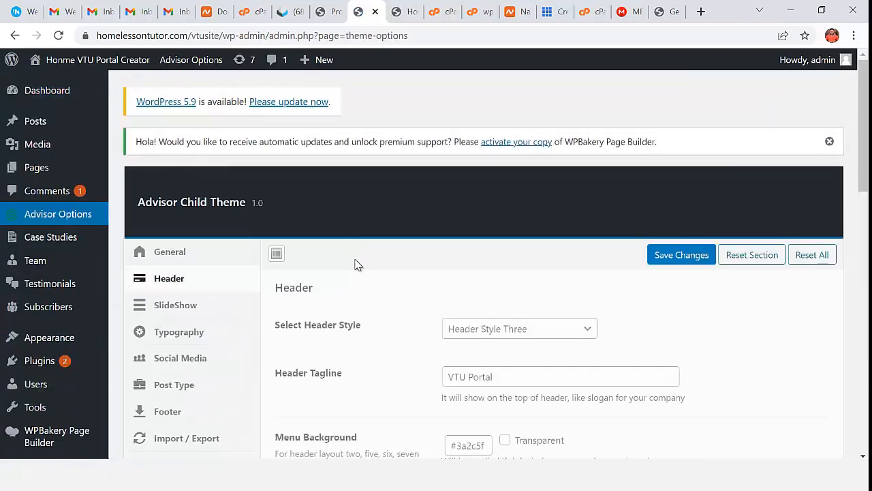
{"action": "scroll", "coordinate": [359, 261], "scroll_direction": "down", "scroll_amount": 2}
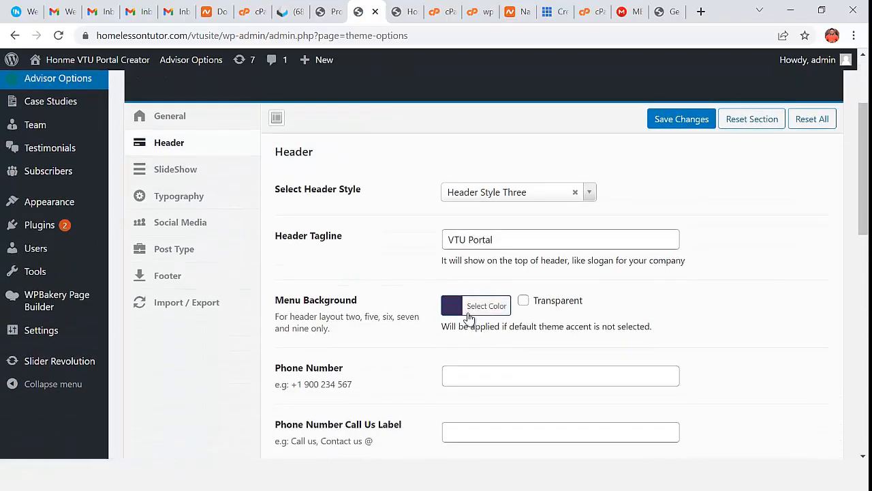
{"action": "scroll", "coordinate": [443, 313], "scroll_direction": "down", "scroll_amount": 2}
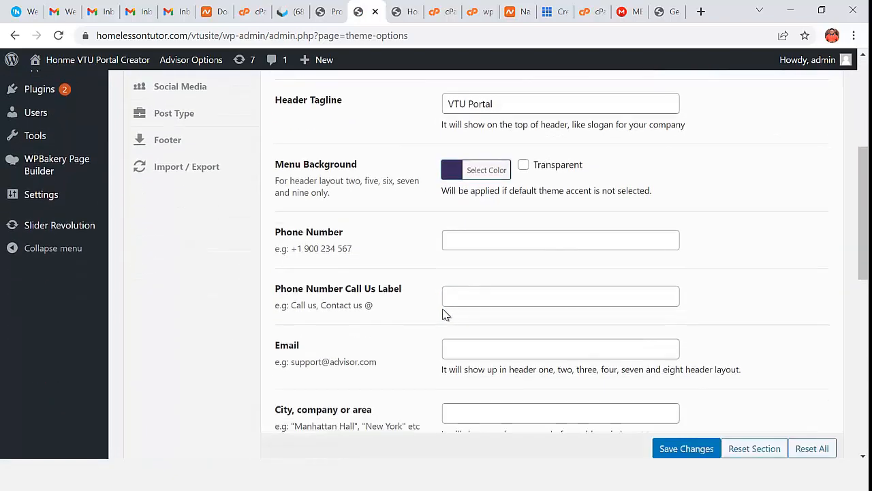
{"action": "left_click", "coordinate": [471, 242]}
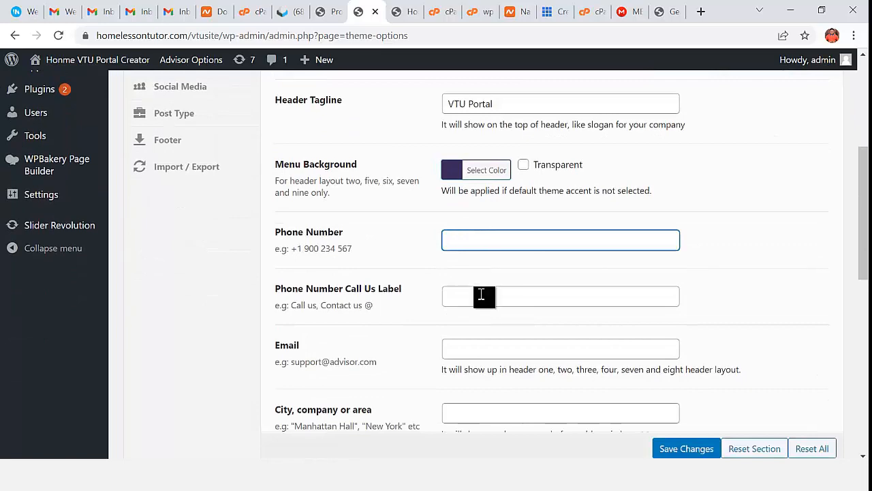
{"action": "scroll", "coordinate": [480, 333], "scroll_direction": "down", "scroll_amount": 3}
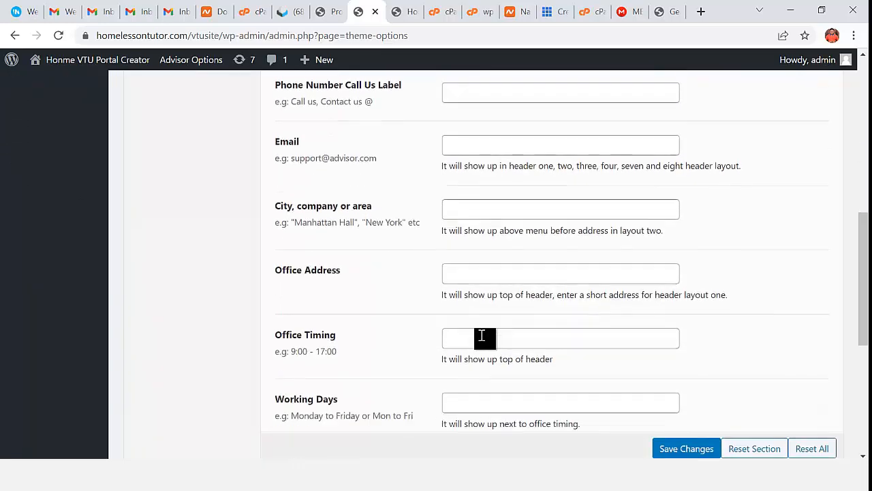
{"action": "scroll", "coordinate": [483, 336], "scroll_direction": "up", "scroll_amount": 5}
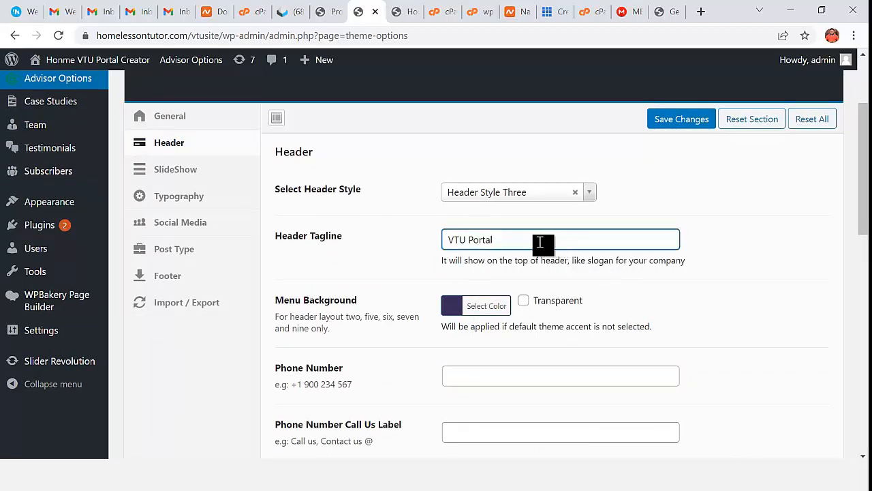
- Save Header Style Four as the header style and reload the live homepage to preview it
{"action": "left_click", "coordinate": [504, 192]}
{"action": "left_click", "coordinate": [486, 236]}
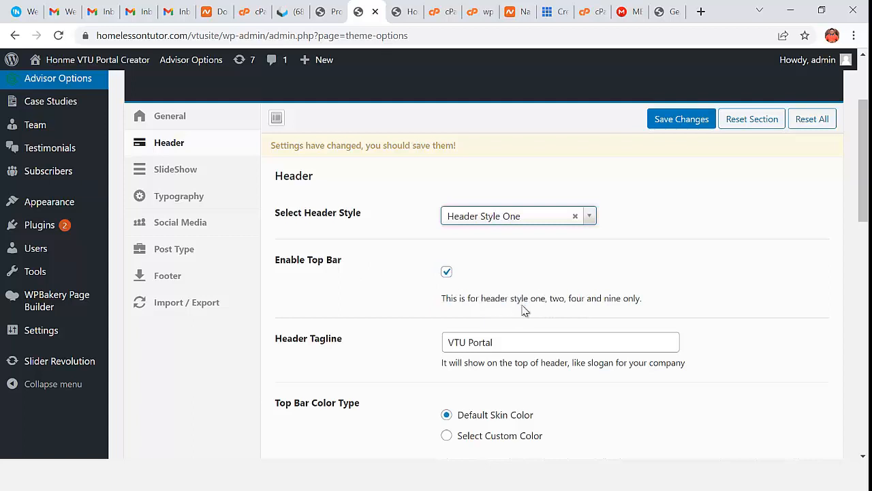
{"action": "left_click", "coordinate": [541, 218]}
{"action": "left_click", "coordinate": [532, 325]}
{"action": "left_click", "coordinate": [675, 119]}
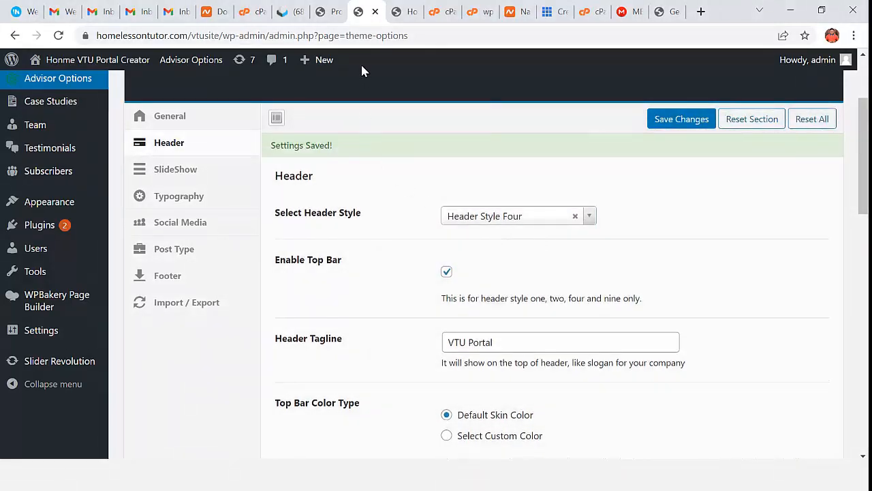
{"action": "left_click", "coordinate": [404, 11]}
{"action": "left_click", "coordinate": [74, 55]}
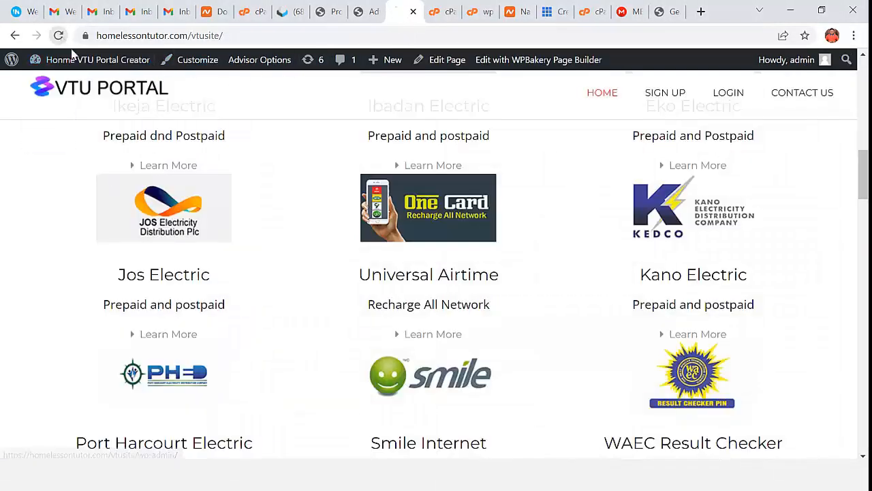
- View the new header's 'VTU Portal' top bar on the homepage, then return to the Advisor header settings
{"action": "scroll", "coordinate": [395, 152], "scroll_direction": "up", "scroll_amount": 10}
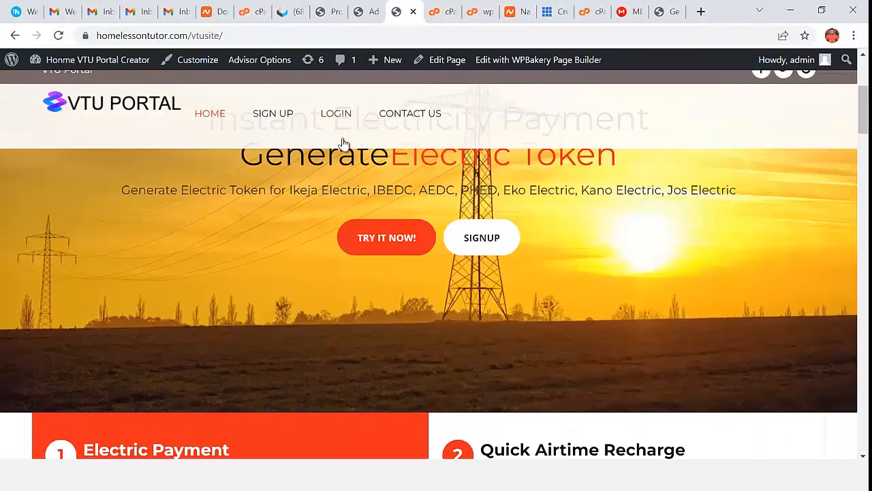
{"action": "scroll", "coordinate": [361, 145], "scroll_direction": "up", "scroll_amount": 3}
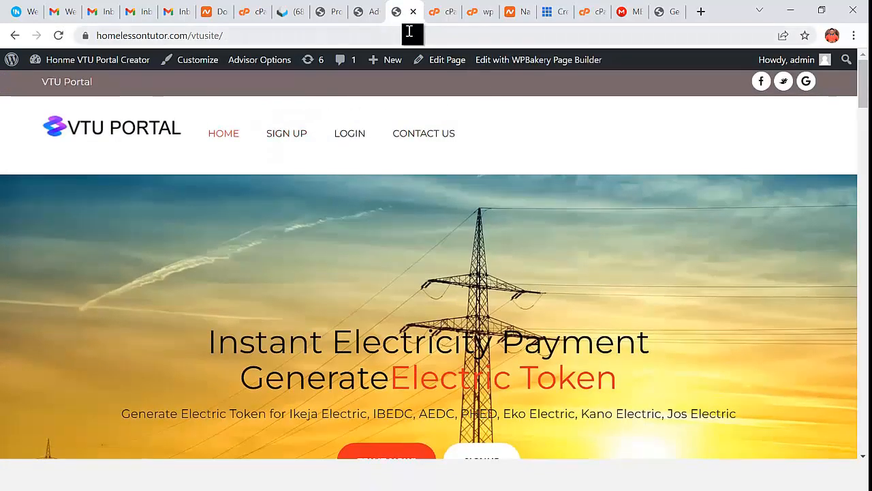
{"action": "left_click", "coordinate": [365, 20]}
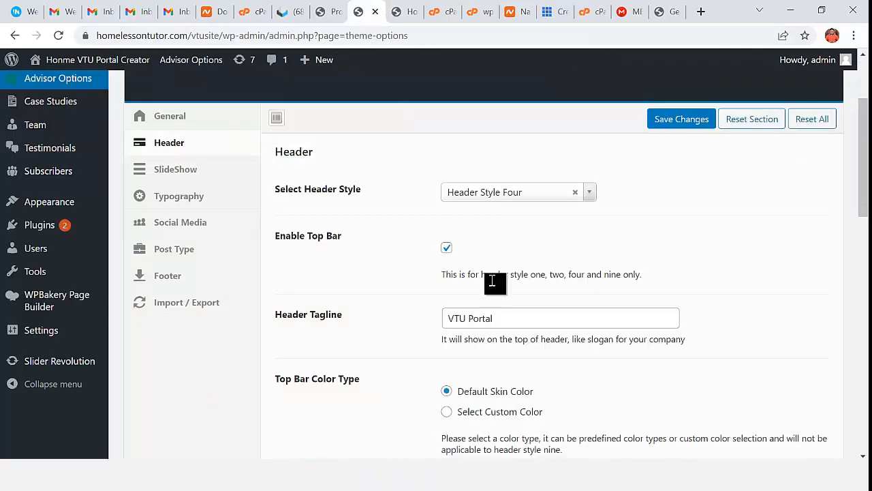
- Save Header Style One and preview it on the reloaded homepage
{"action": "left_click", "coordinate": [525, 191]}
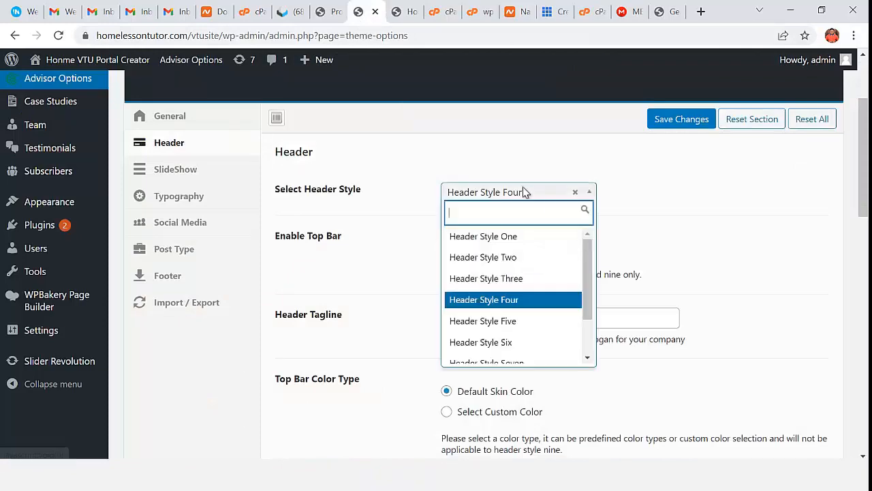
{"action": "left_click", "coordinate": [512, 240]}
{"action": "left_click", "coordinate": [666, 120]}
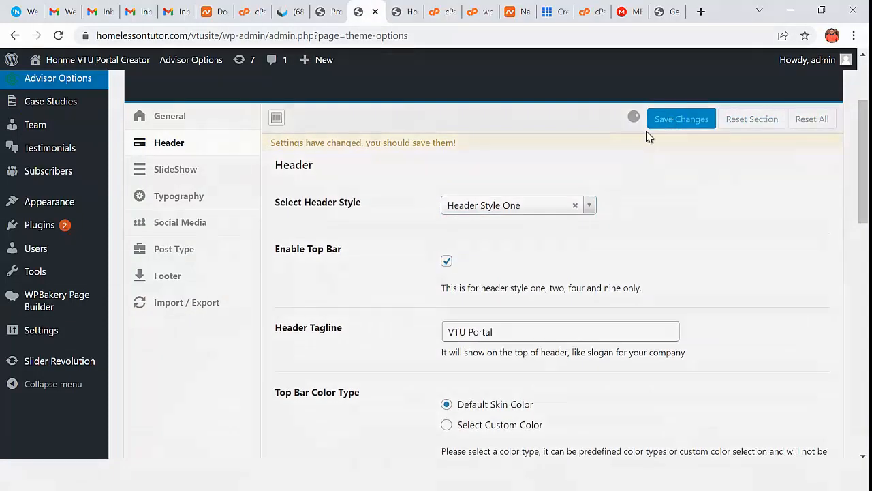
{"action": "left_click", "coordinate": [406, 13]}
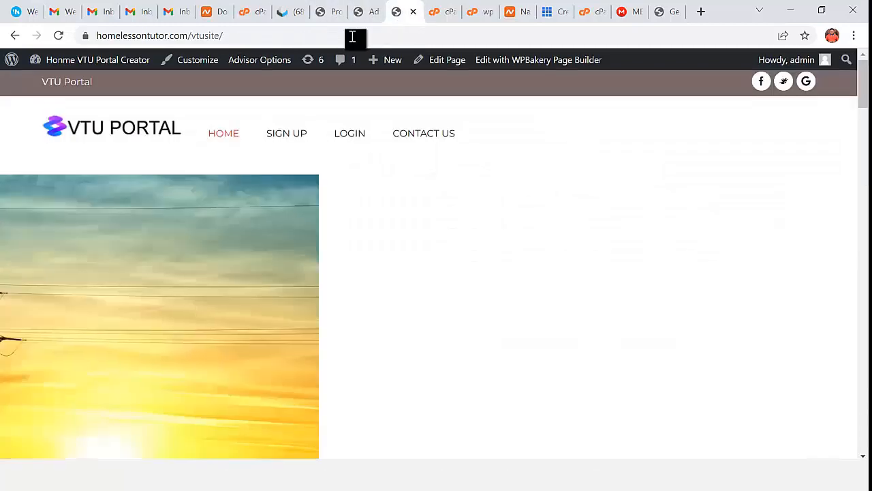
{"action": "left_click", "coordinate": [58, 35]}
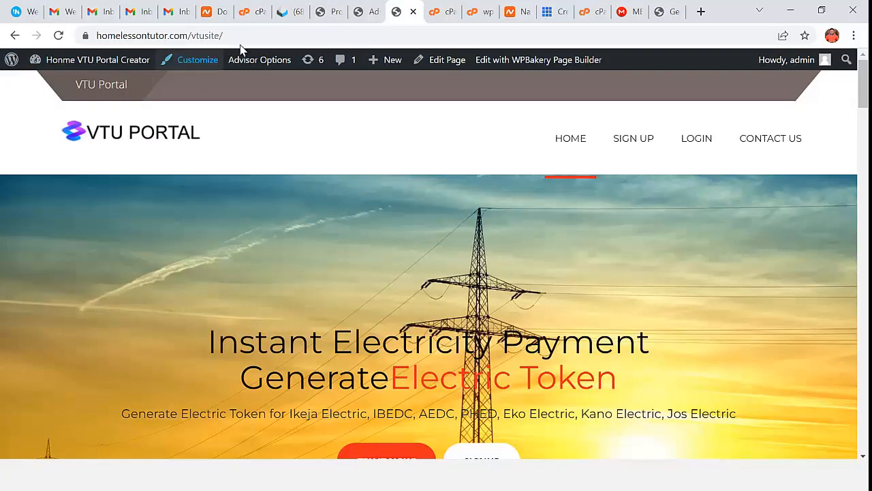
{"action": "left_click", "coordinate": [364, 12]}
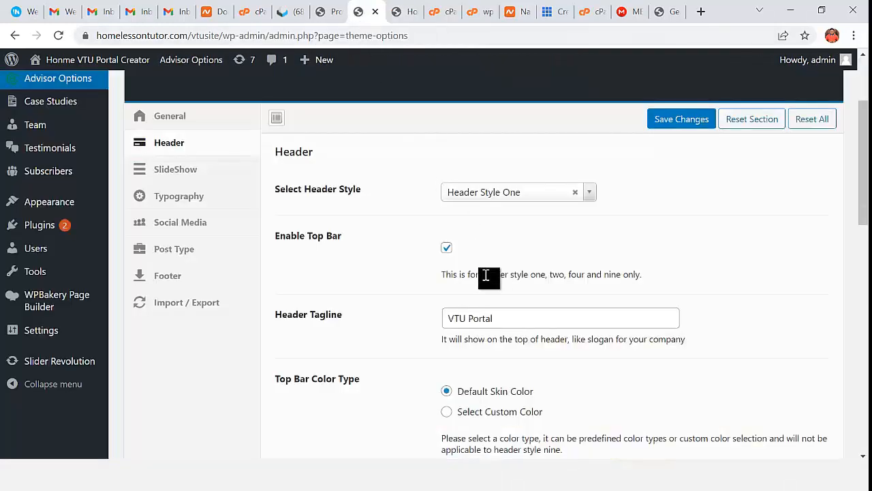
- Save Header Style Two and preview it on the reloaded homepage
{"action": "left_click", "coordinate": [553, 198]}
{"action": "left_click", "coordinate": [525, 253]}
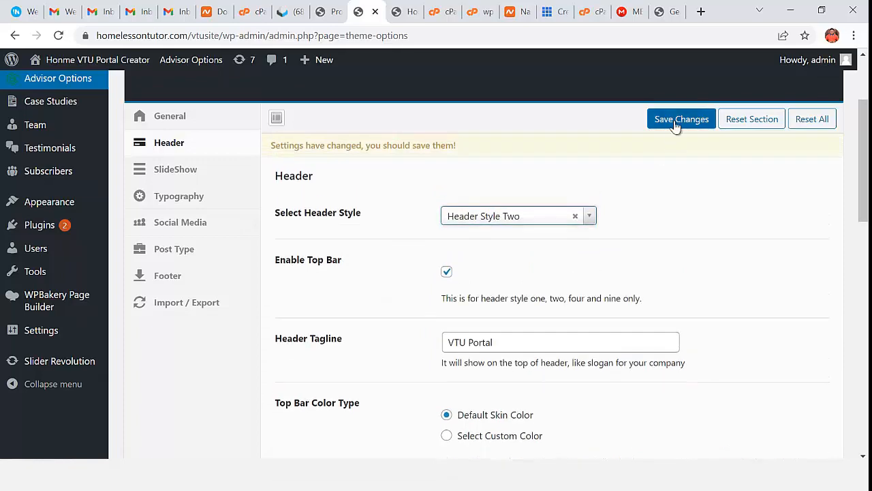
{"action": "left_click", "coordinate": [678, 120]}
{"action": "left_click", "coordinate": [402, 14]}
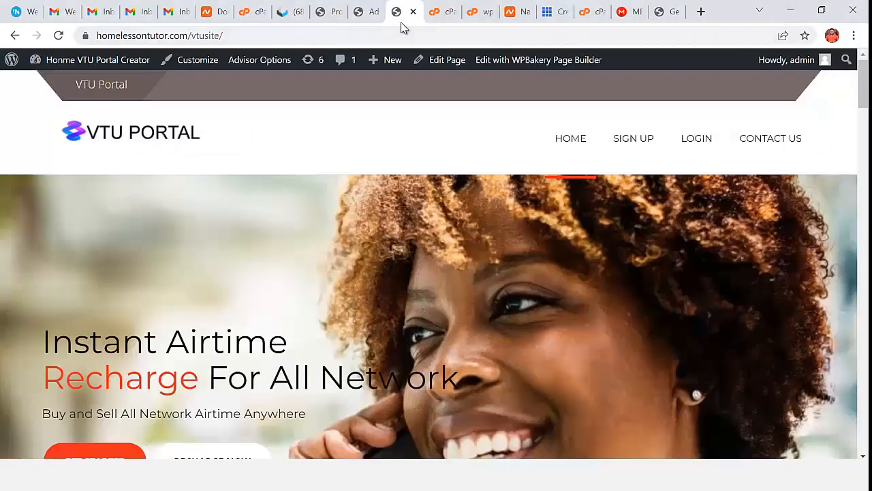
{"action": "left_click", "coordinate": [59, 36]}
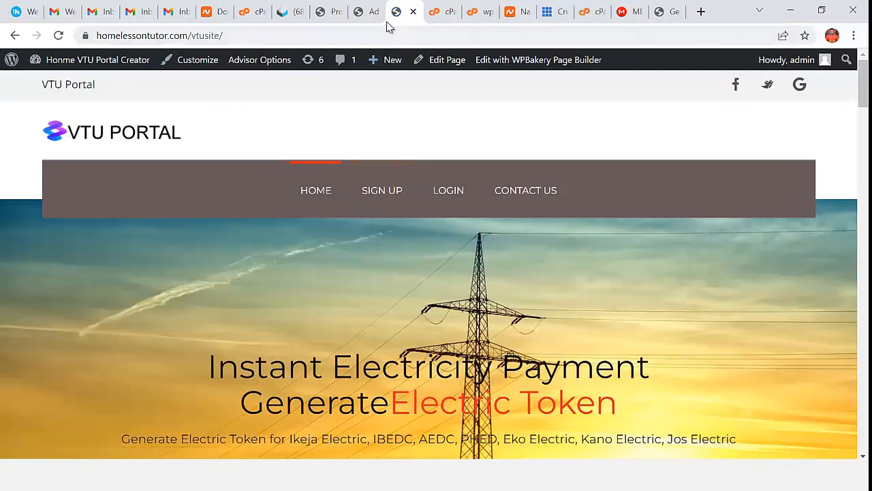
{"action": "left_click", "coordinate": [370, 15]}
- Save Header Style Three as the final header style and go to the All Pages list
{"action": "left_click", "coordinate": [540, 200]}
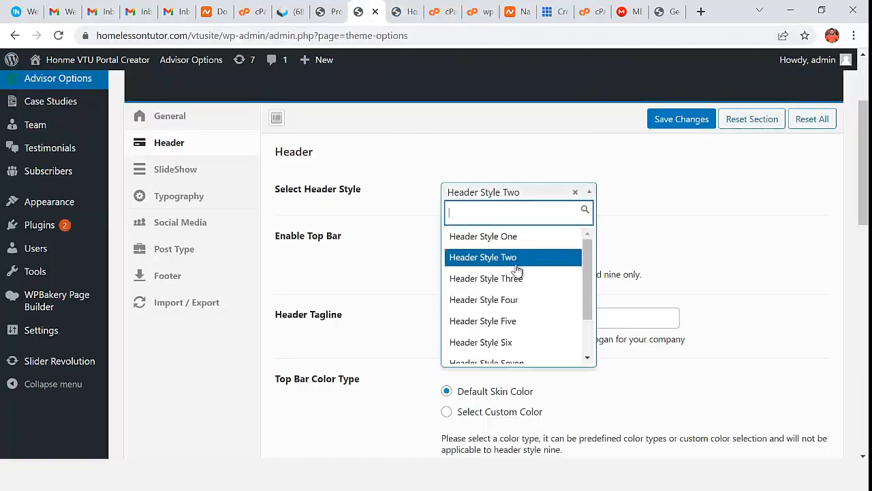
{"action": "left_click", "coordinate": [494, 279]}
{"action": "left_click", "coordinate": [666, 123]}
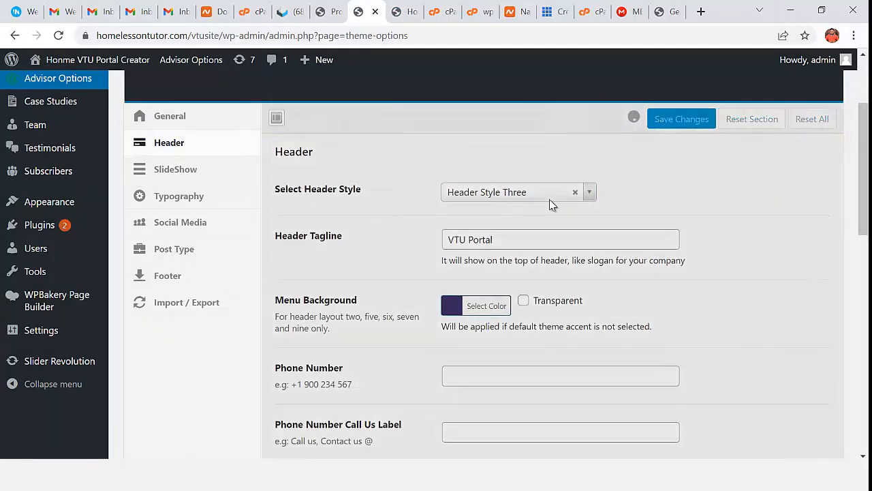
{"action": "scroll", "coordinate": [466, 235], "scroll_direction": "down", "scroll_amount": 2}
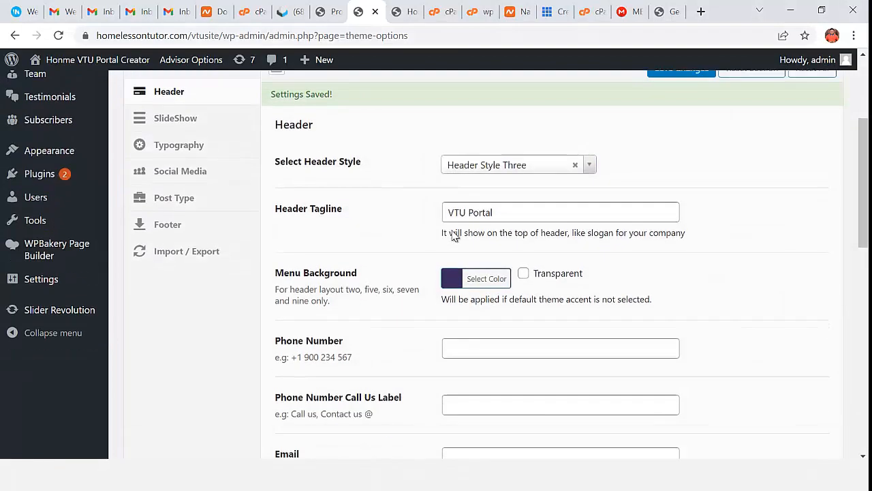
{"action": "scroll", "coordinate": [239, 249], "scroll_direction": "up", "scroll_amount": 4}
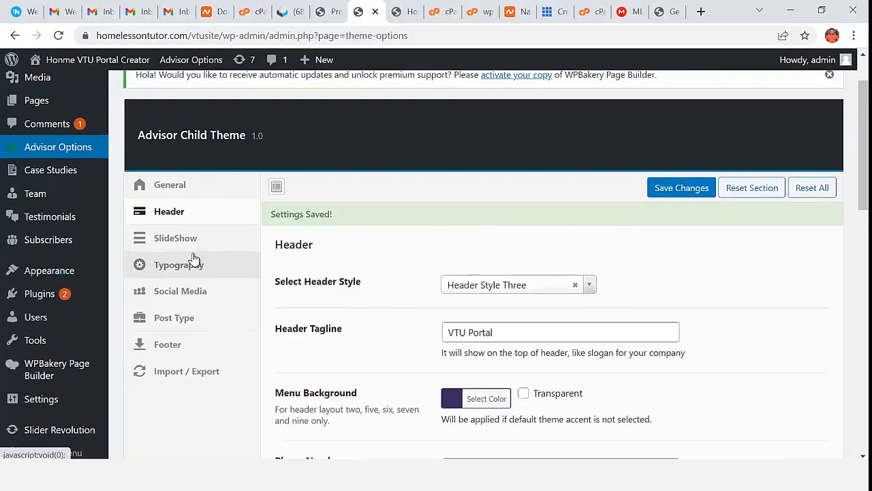
{"action": "left_click", "coordinate": [135, 171]}
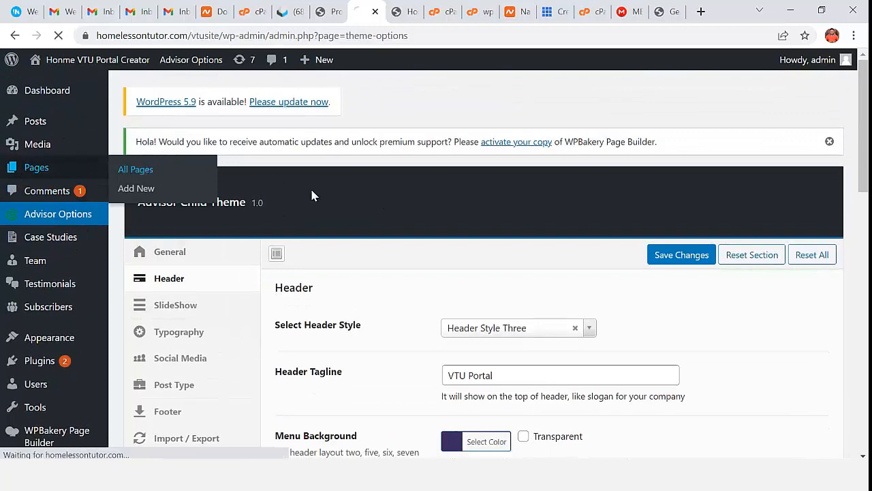
- Reload the live homepage and test where the CONTACT US menu link leads
{"action": "scroll", "coordinate": [342, 236], "scroll_direction": "down", "scroll_amount": 2}
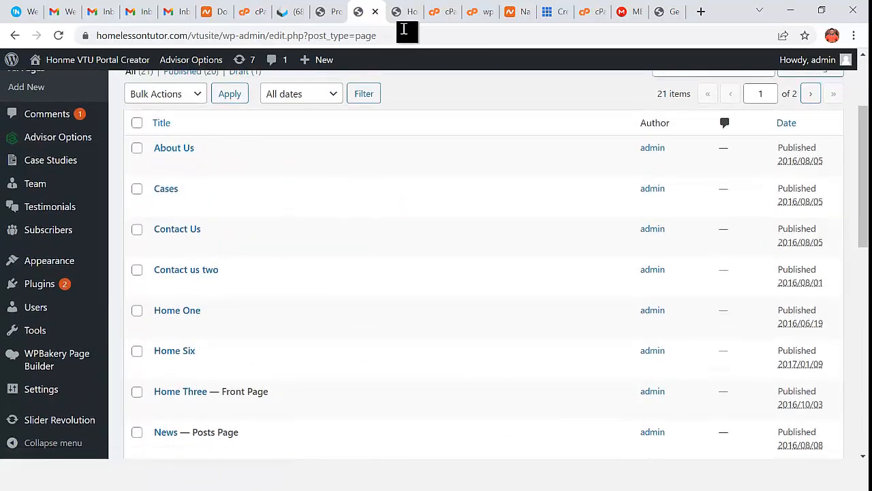
{"action": "left_click", "coordinate": [406, 12]}
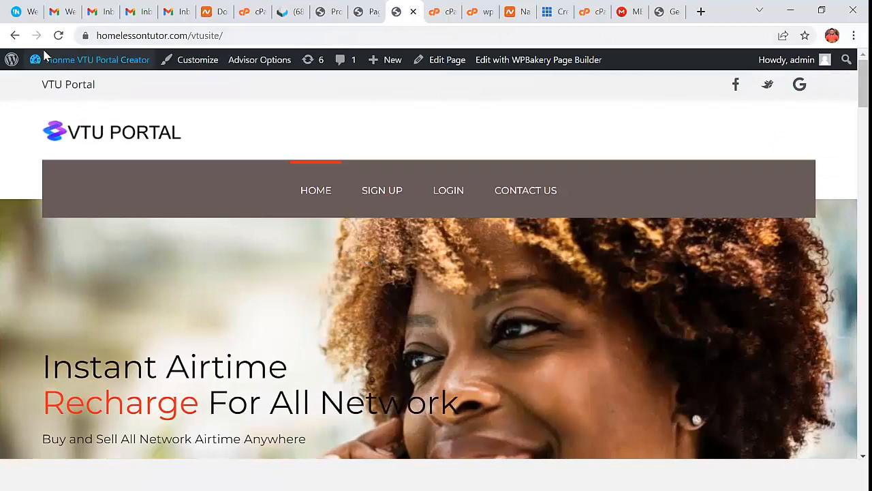
{"action": "left_click", "coordinate": [59, 35]}
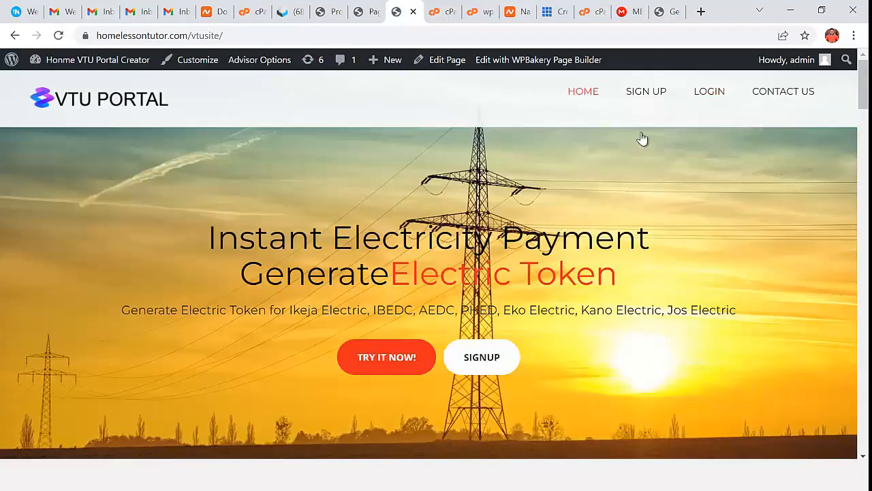
{"action": "left_click", "coordinate": [795, 94]}
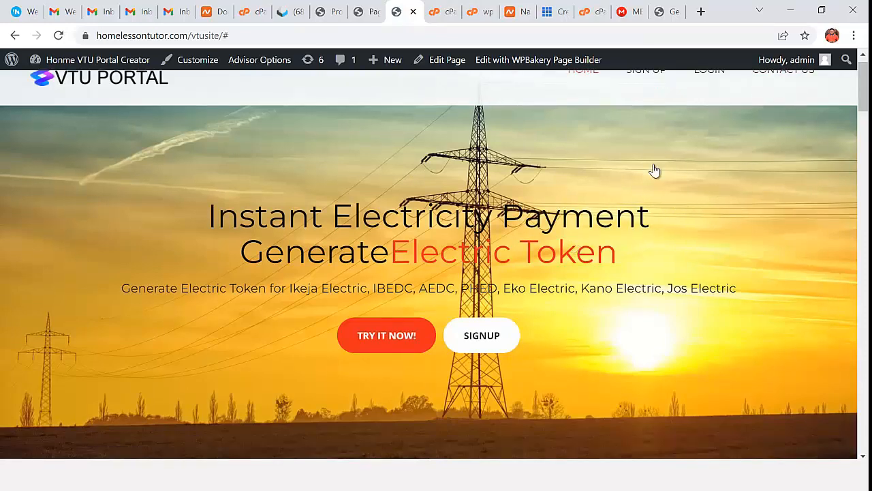
{"action": "scroll", "coordinate": [783, 140], "scroll_direction": "up", "scroll_amount": 1}
{"action": "left_click", "coordinate": [779, 93]}
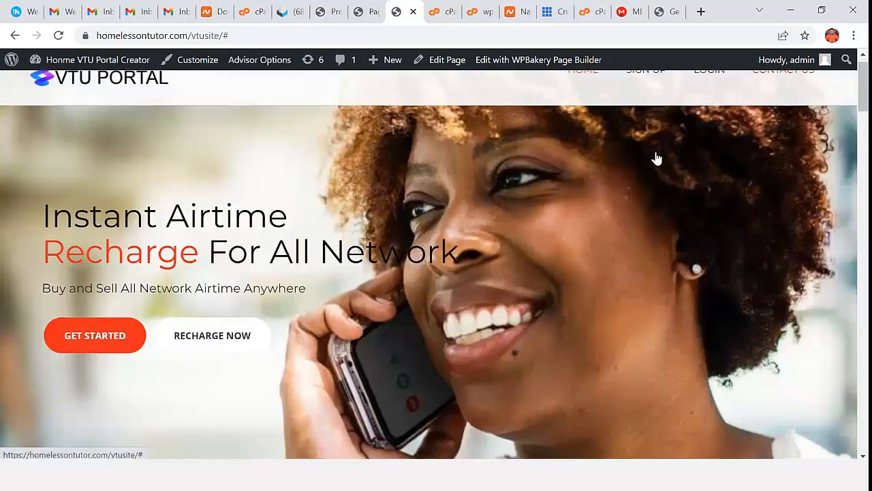
- Open the Contact Us page for editing from the Pages list, then switch to the Profile tab
{"action": "left_click", "coordinate": [359, 11]}
{"action": "mouse_move", "coordinate": [214, 235]}
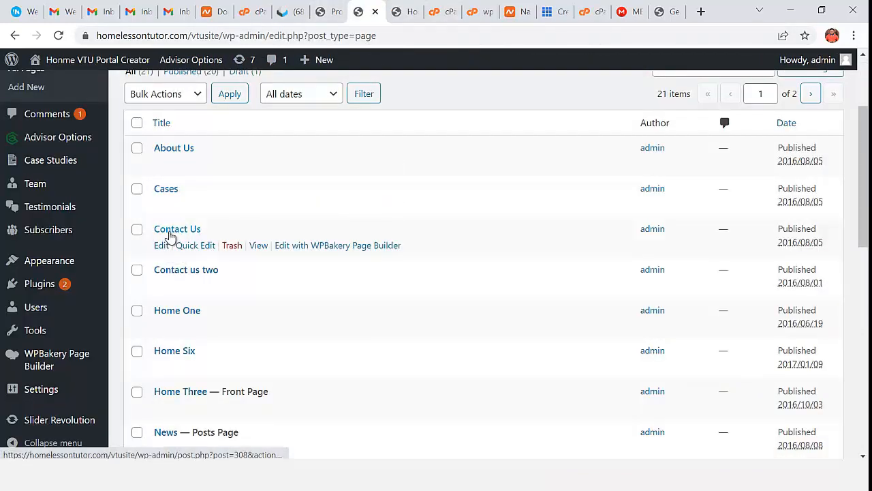
{"action": "left_click", "coordinate": [170, 232]}
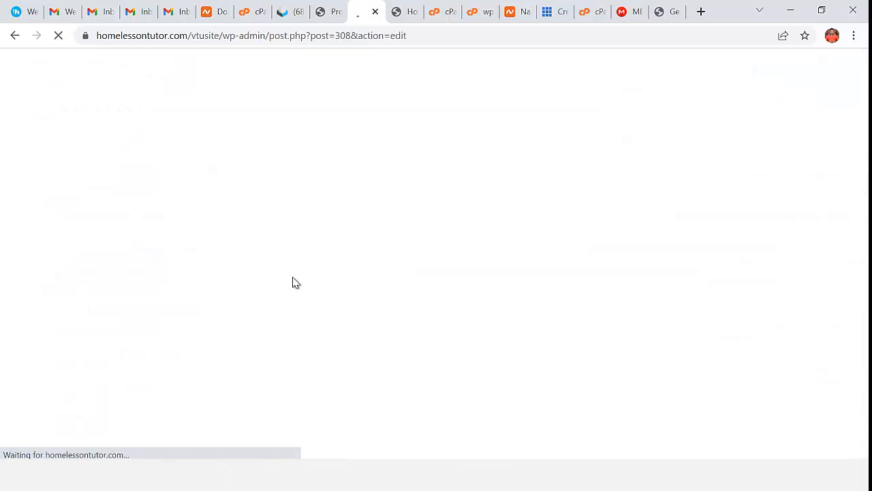
{"action": "left_click", "coordinate": [332, 12]}
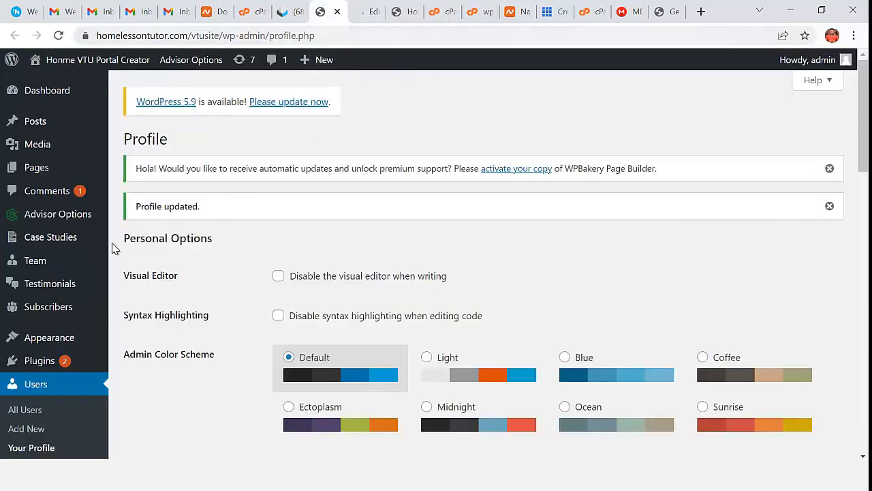
- In Main Menu, swap the '#' Contact Us custom link for the actual Contact Us page and save
{"action": "mouse_move", "coordinate": [65, 336]}
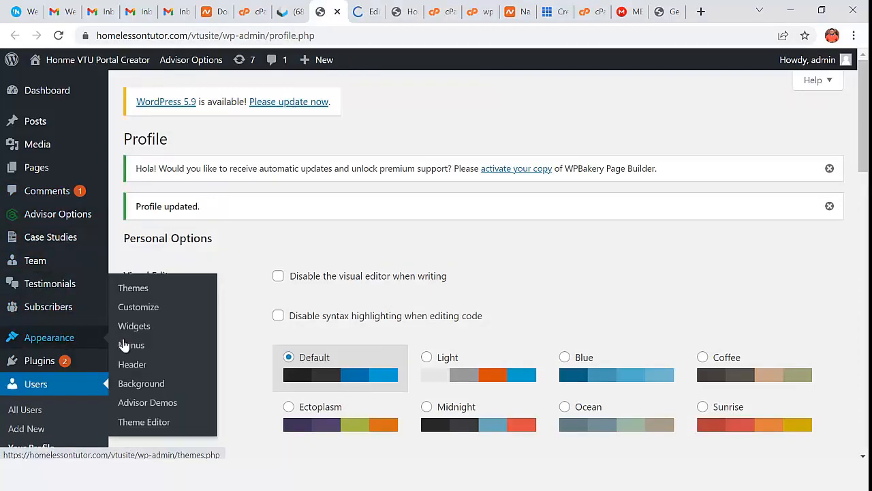
{"action": "left_click", "coordinate": [141, 346]}
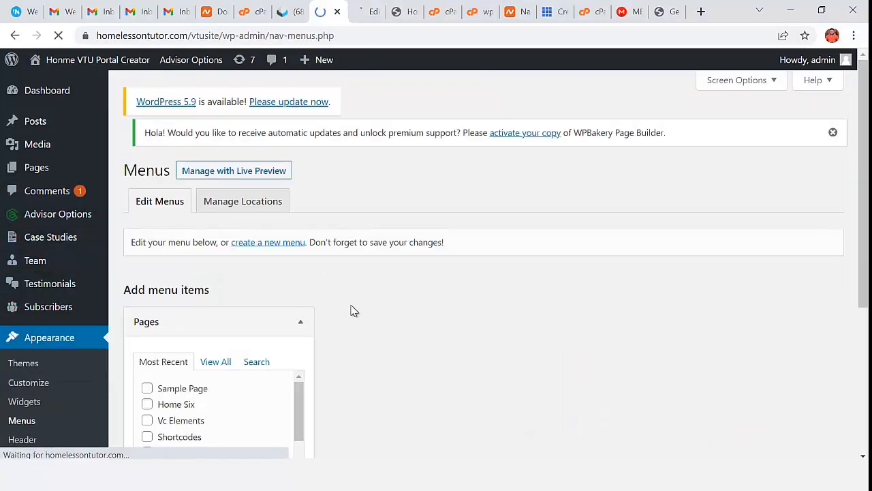
{"action": "scroll", "coordinate": [353, 308], "scroll_direction": "down", "scroll_amount": 3}
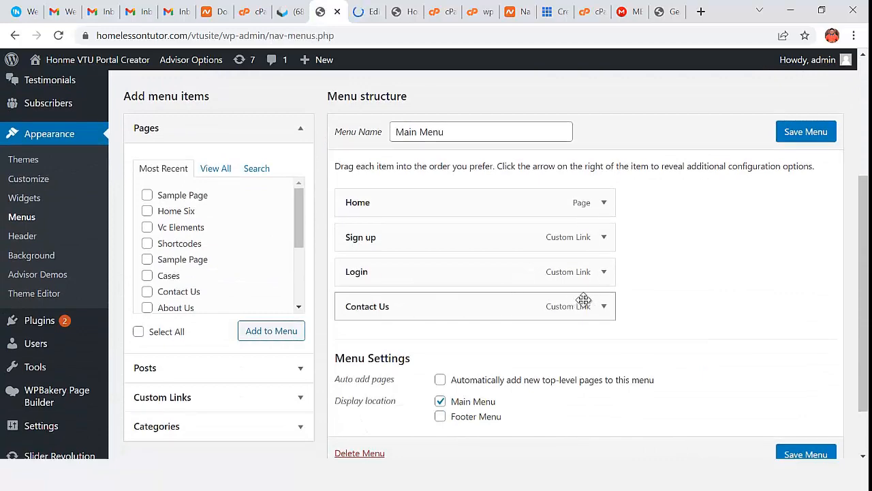
{"action": "left_click", "coordinate": [604, 306]}
{"action": "scroll", "coordinate": [436, 351], "scroll_direction": "down", "scroll_amount": 2}
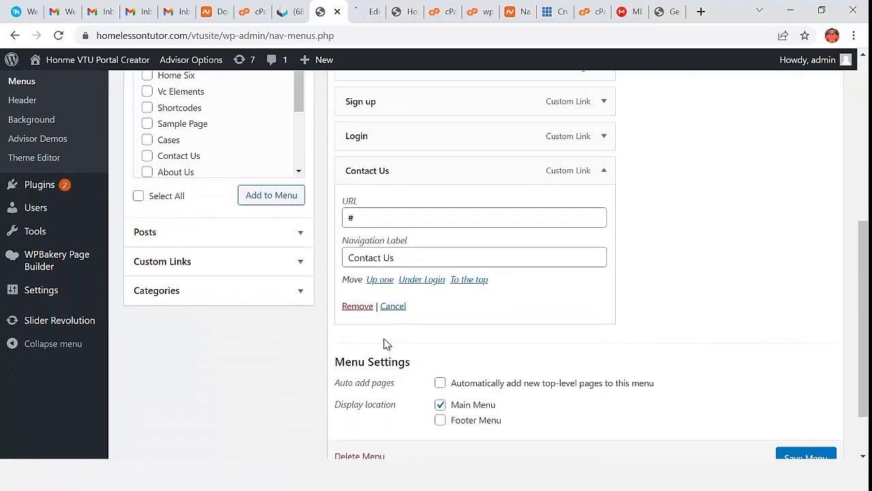
{"action": "left_click", "coordinate": [357, 306]}
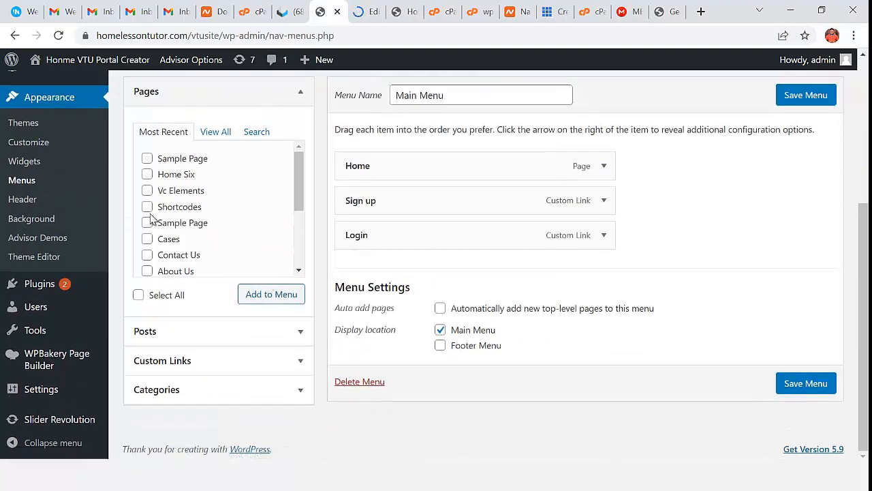
{"action": "left_click", "coordinate": [218, 132]}
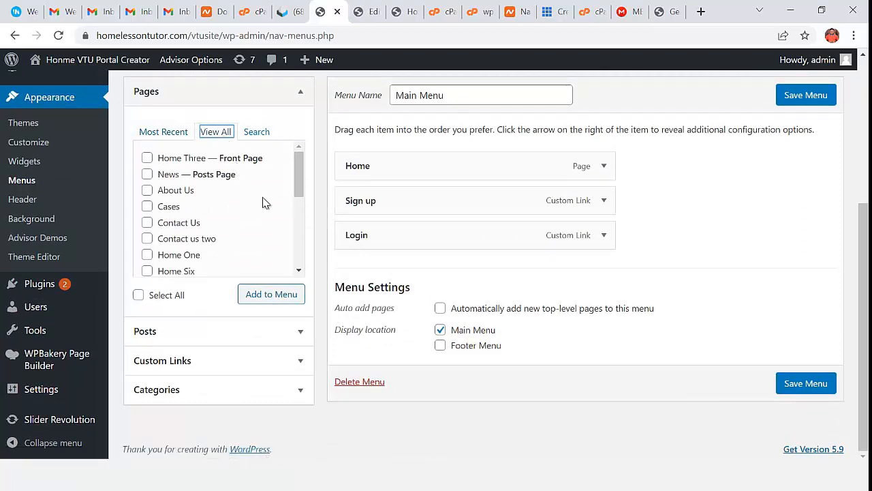
{"action": "left_click_drag", "start_coordinate": [298, 175], "coordinate": [298, 178]}
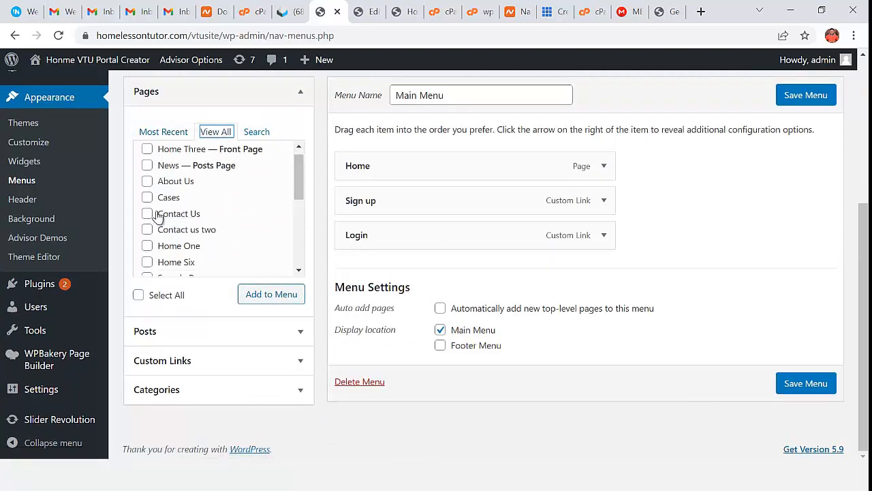
{"action": "left_click", "coordinate": [273, 293]}
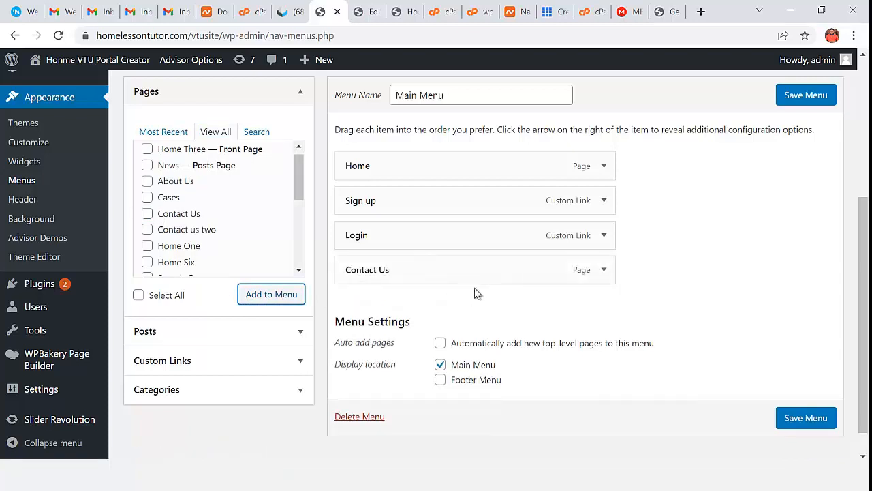
{"action": "left_click", "coordinate": [804, 417]}
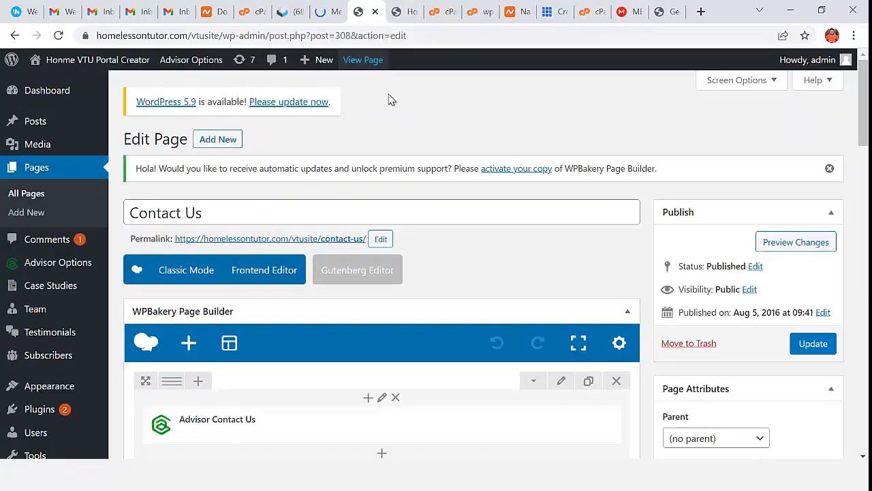
- Re-save the Advisor Contact Us element's settings and update the Contact Us page
{"action": "scroll", "coordinate": [398, 306], "scroll_direction": "down", "scroll_amount": 2}
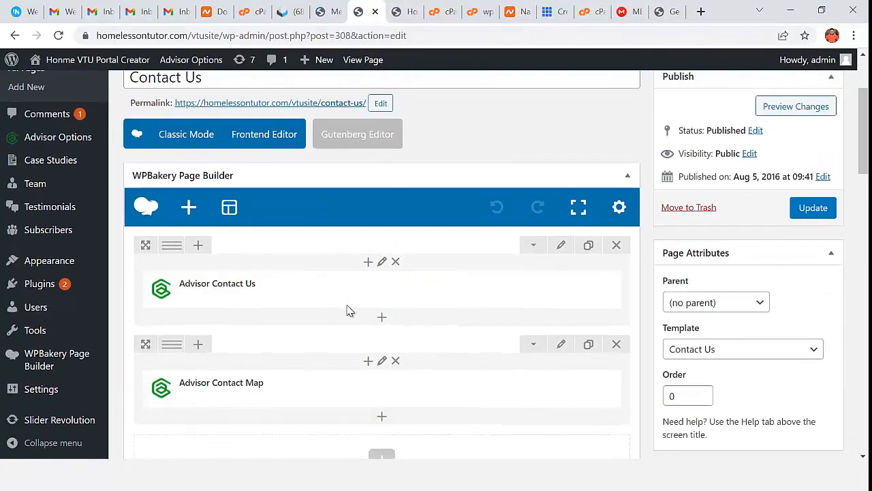
{"action": "left_click", "coordinate": [408, 291]}
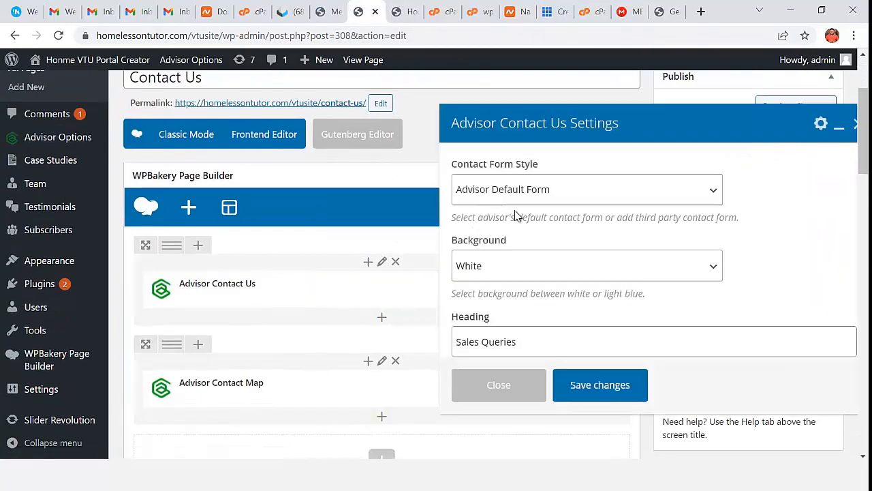
{"action": "scroll", "coordinate": [549, 297], "scroll_direction": "down", "scroll_amount": 8}
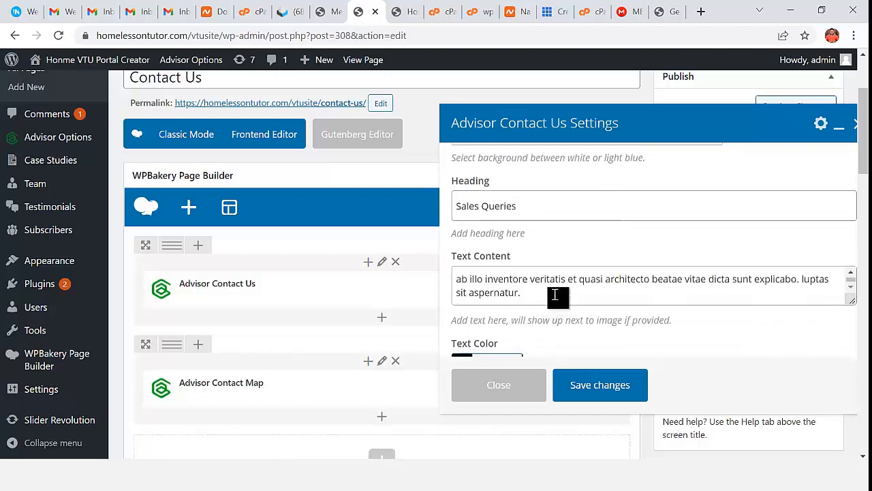
{"action": "scroll", "coordinate": [539, 344], "scroll_direction": "down", "scroll_amount": 2}
{"action": "left_click", "coordinate": [600, 385]}
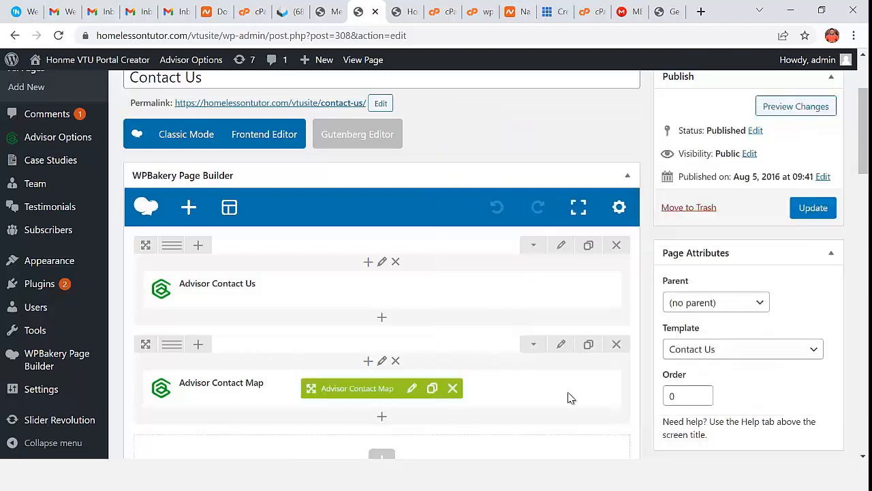
{"action": "left_click", "coordinate": [813, 208]}
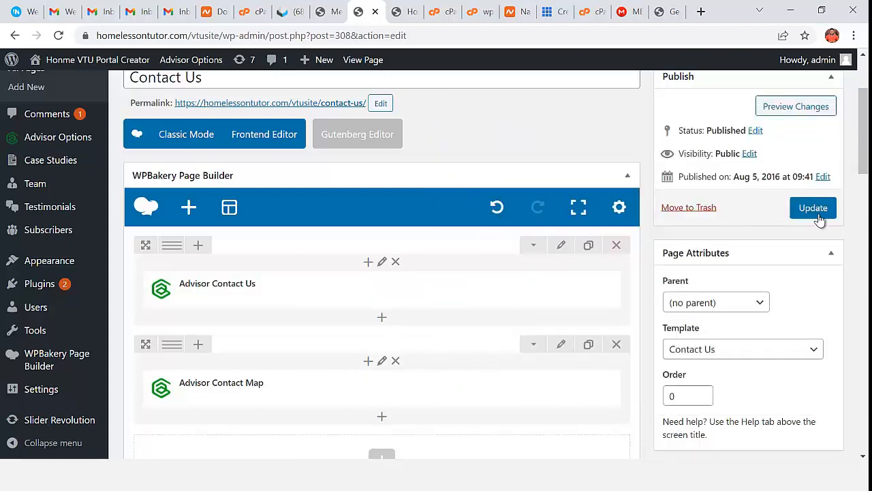
- Reload the live homepage to review the slide and CONTACT US header link
{"action": "left_click", "coordinate": [404, 12]}
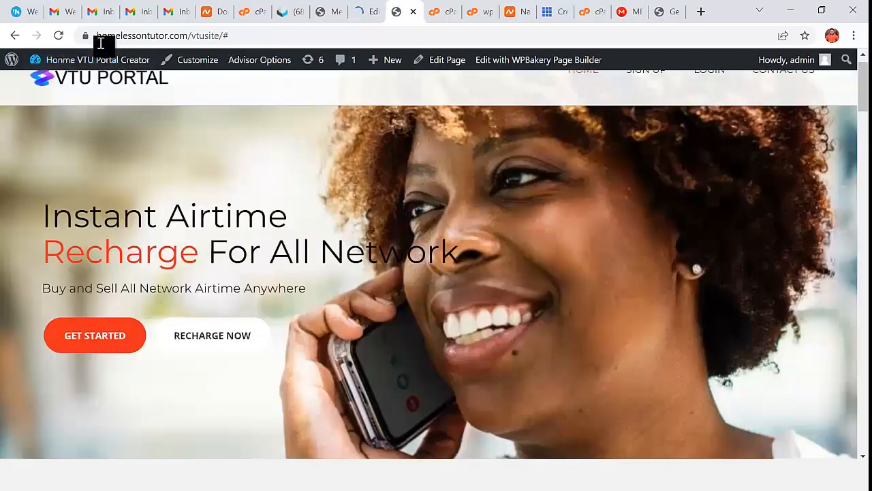
{"action": "left_click", "coordinate": [101, 57]}
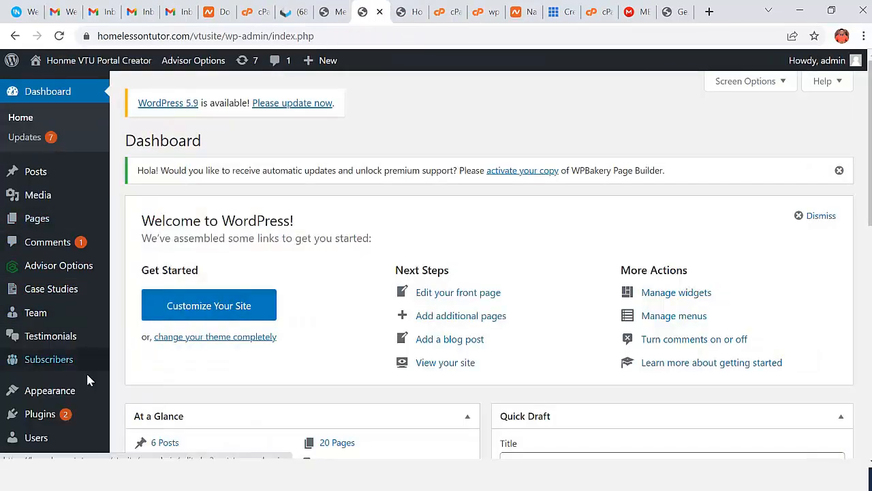
{"action": "scroll", "coordinate": [447, 122], "scroll_direction": "down", "scroll_amount": 2}
{"action": "scroll", "coordinate": [409, 102], "scroll_direction": "up", "scroll_amount": 2}
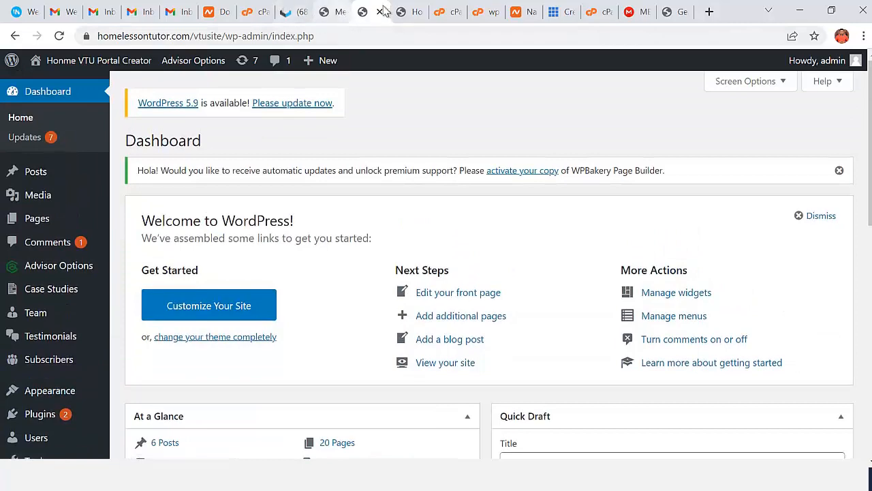
{"action": "left_click", "coordinate": [409, 14]}
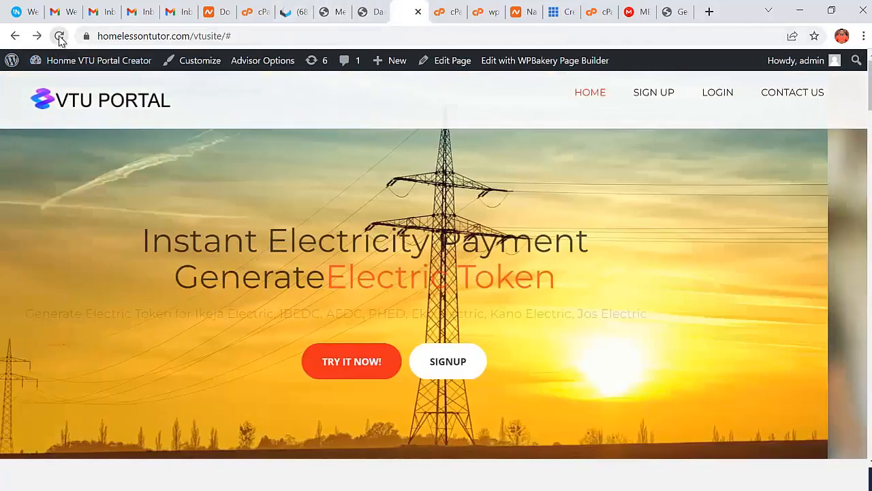
{"action": "left_click", "coordinate": [59, 37]}
{"action": "scroll", "coordinate": [399, 364], "scroll_direction": "down", "scroll_amount": 1}
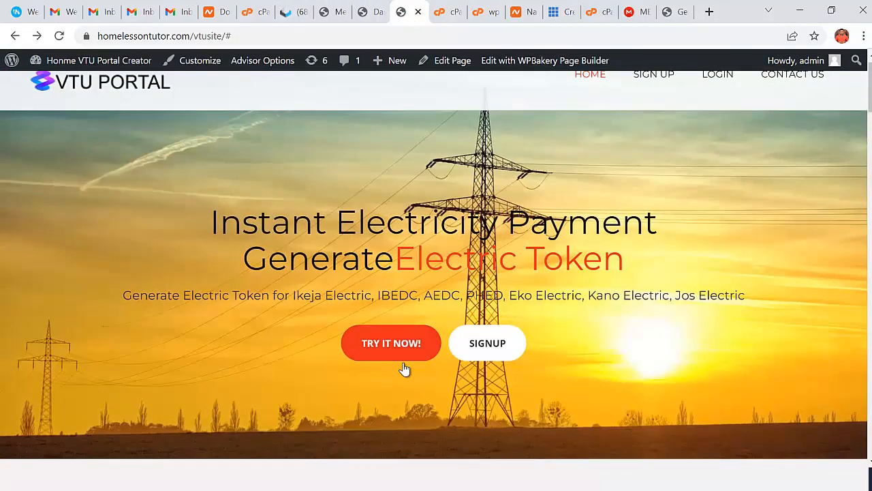
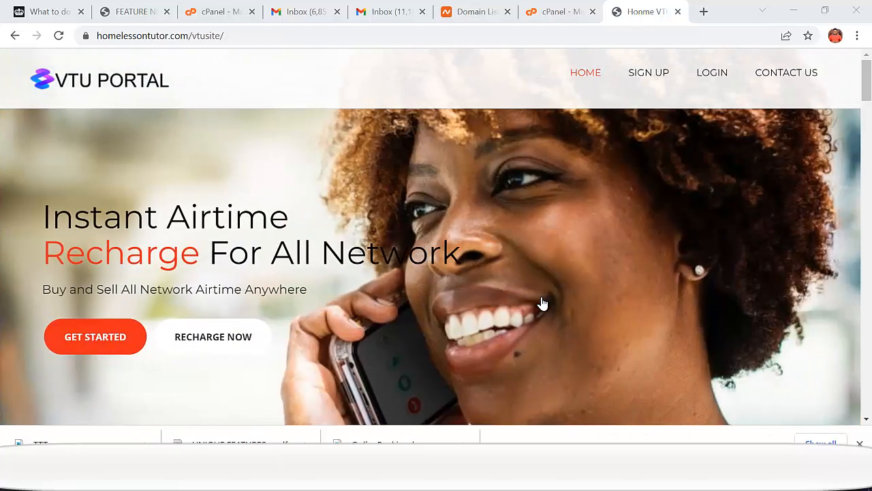
- From the cPanel dashboard, search 'file', open File Manager and go to the public_html folder
{"action": "key", "text": "ctrl+shift+Tab"}
{"action": "type", "text": "fi"}
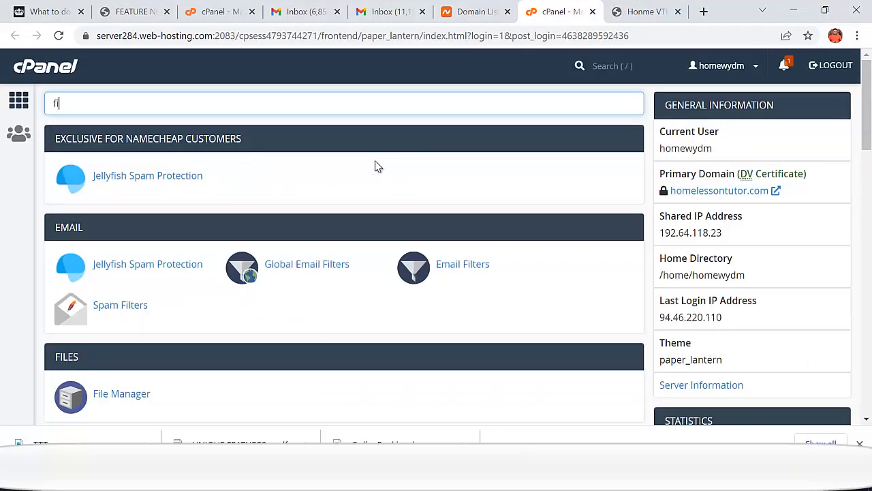
{"action": "type", "text": "le"}
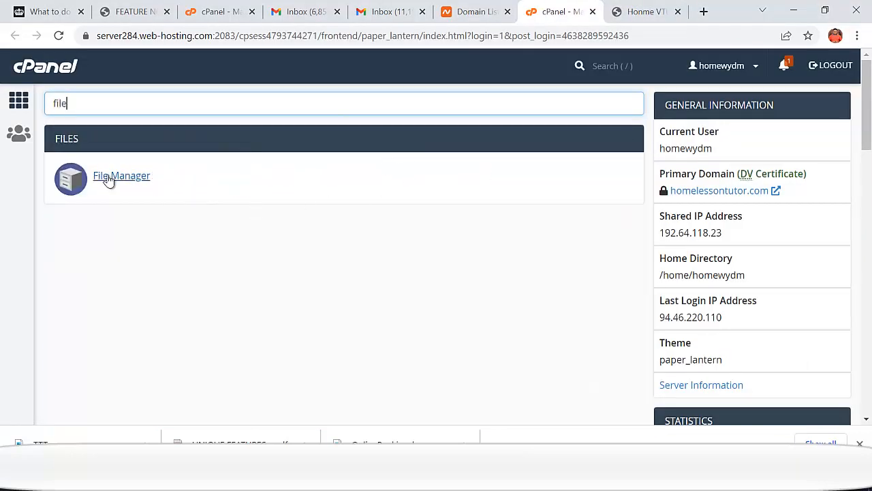
{"action": "left_click", "coordinate": [108, 178]}
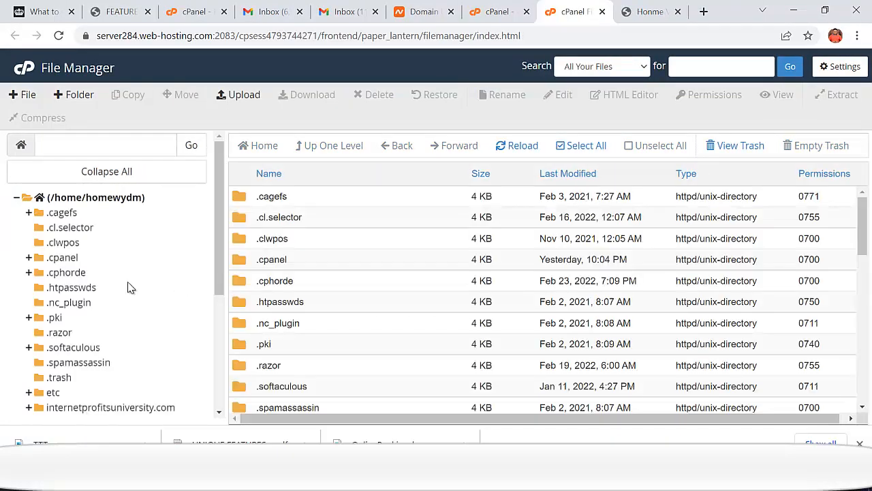
{"action": "scroll", "coordinate": [136, 341], "scroll_direction": "down", "scroll_amount": 2}
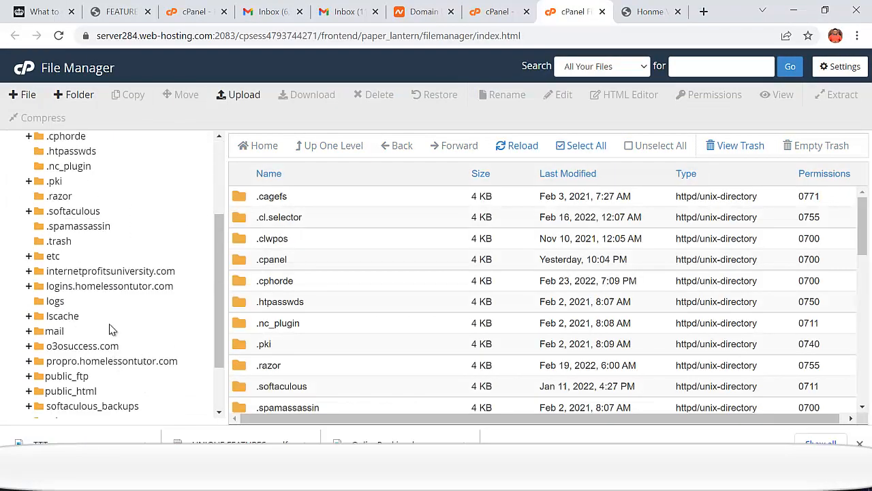
{"action": "scroll", "coordinate": [112, 330], "scroll_direction": "down", "scroll_amount": 1}
{"action": "scroll", "coordinate": [122, 343], "scroll_direction": "up", "scroll_amount": 3}
{"action": "scroll", "coordinate": [133, 288], "scroll_direction": "down", "scroll_amount": 1}
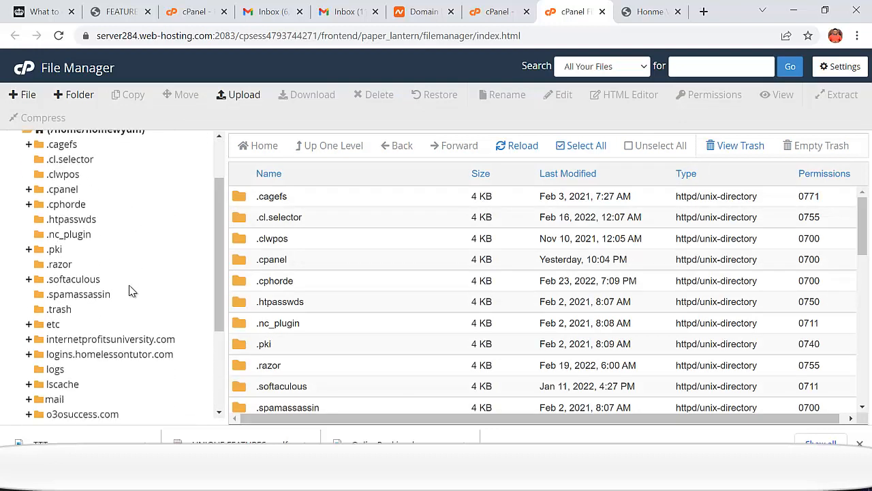
{"action": "scroll", "coordinate": [110, 286], "scroll_direction": "down", "scroll_amount": 4}
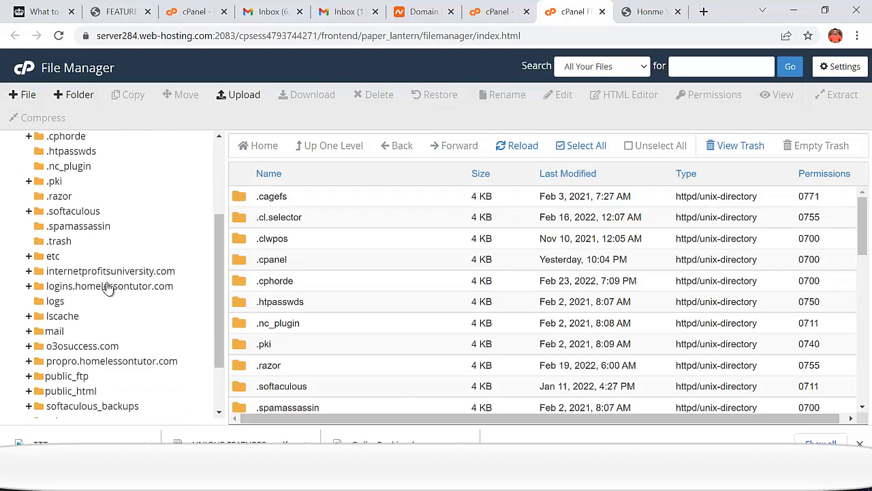
{"action": "left_click", "coordinate": [71, 323]}
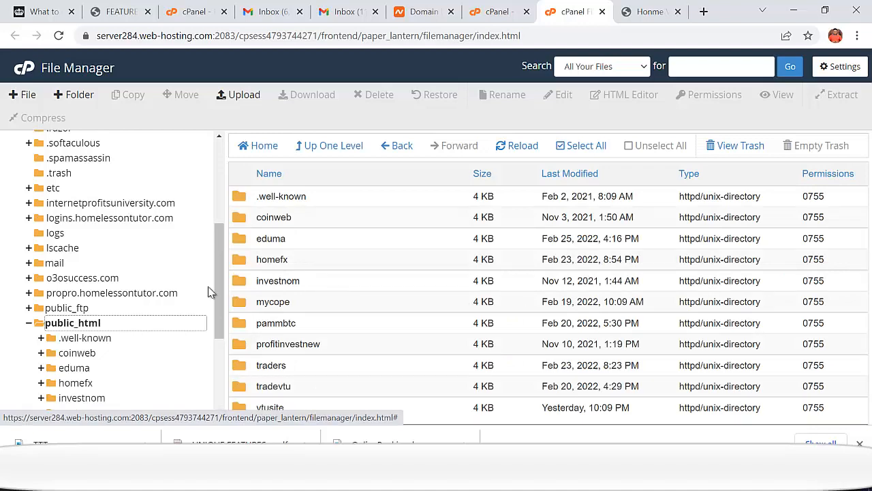
- Create a folder named portalvtu in public_html and open it
{"action": "left_click", "coordinate": [75, 94]}
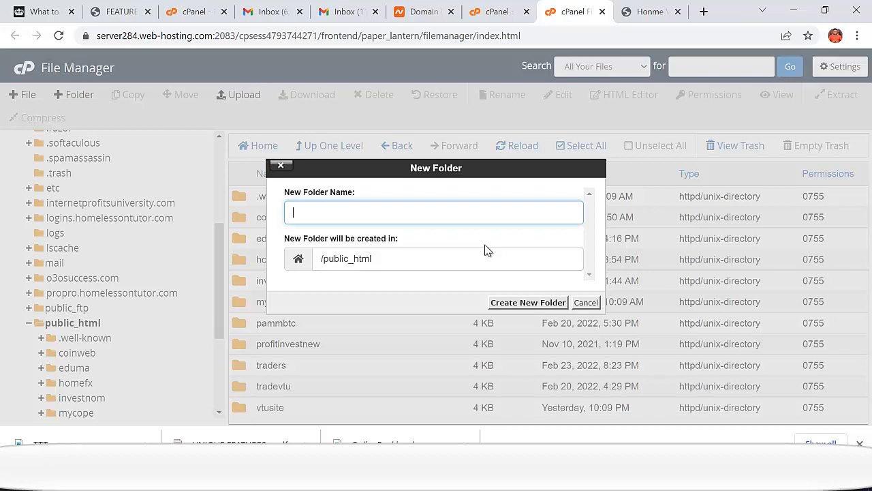
{"action": "type", "text": "portalvtu"}
{"action": "left_click", "coordinate": [526, 305]}
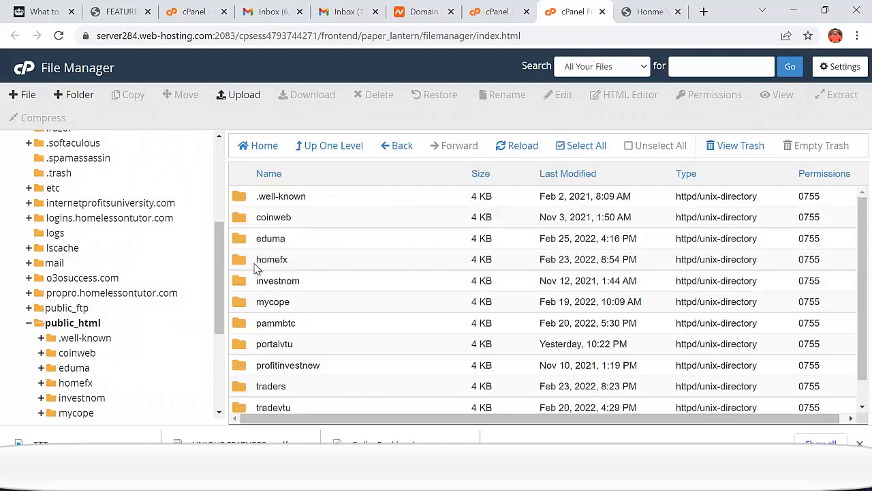
{"action": "scroll", "coordinate": [263, 273], "scroll_direction": "down", "scroll_amount": 2}
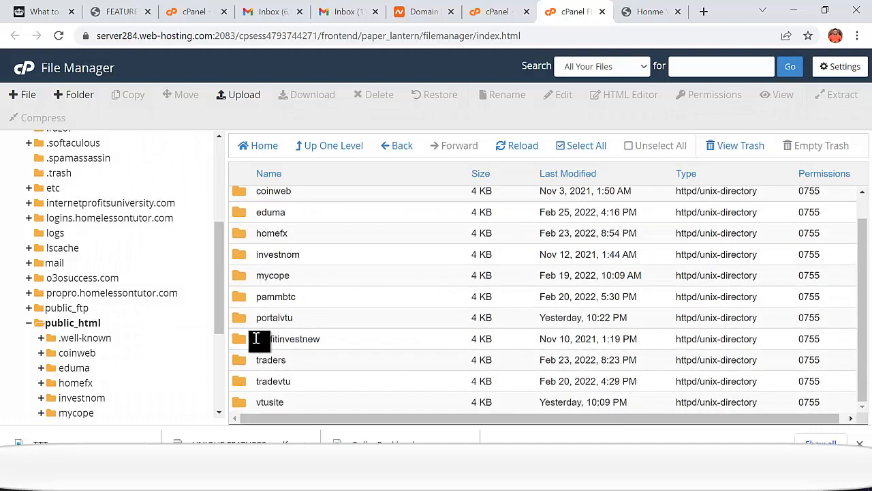
{"action": "double_click", "coordinate": [241, 318]}
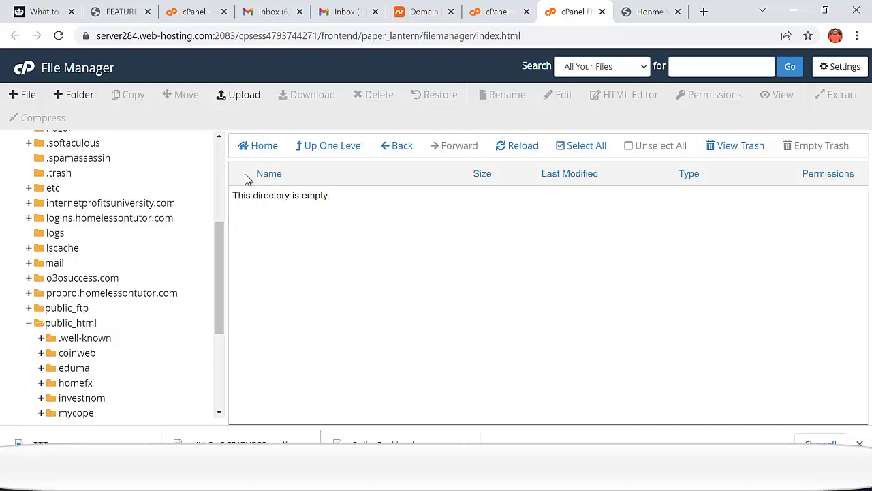
- Upload VTUCreatorSoftware3.5-beta.zip from the LATEST VTU PORTAL folder into portalvtu
{"action": "left_click", "coordinate": [239, 96]}
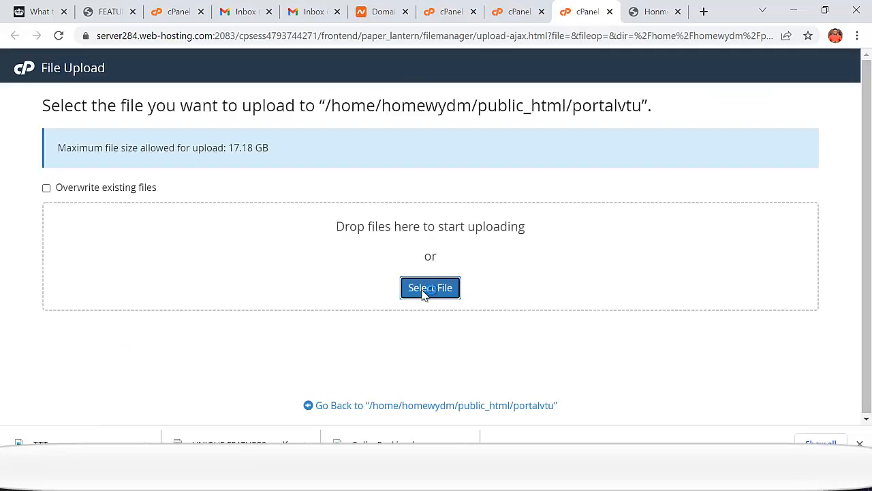
{"action": "left_click", "coordinate": [424, 289]}
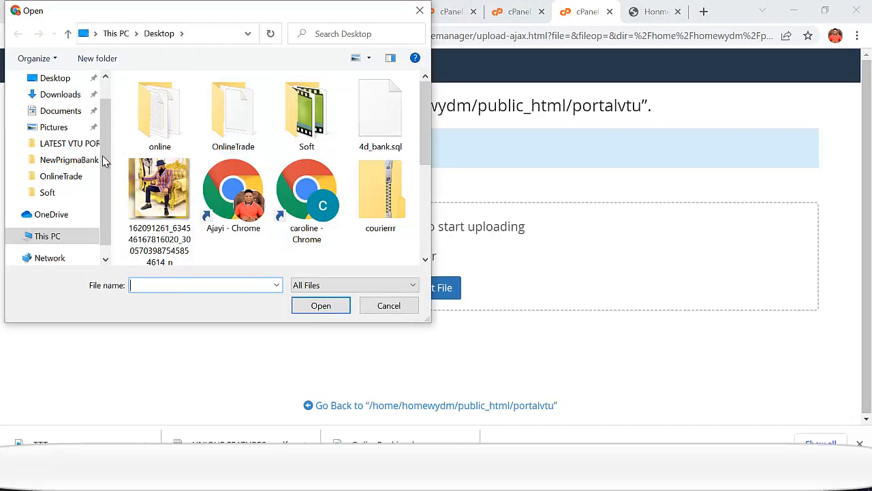
{"action": "left_click", "coordinate": [68, 143]}
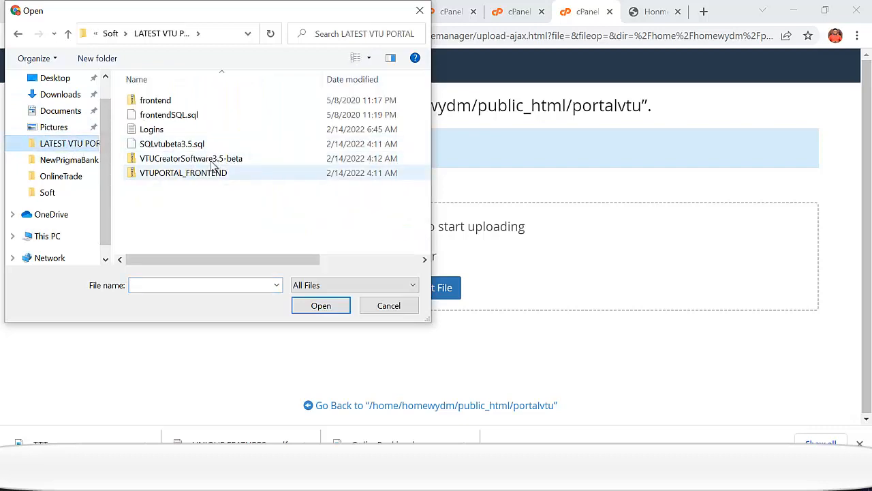
{"action": "double_click", "coordinate": [232, 158]}
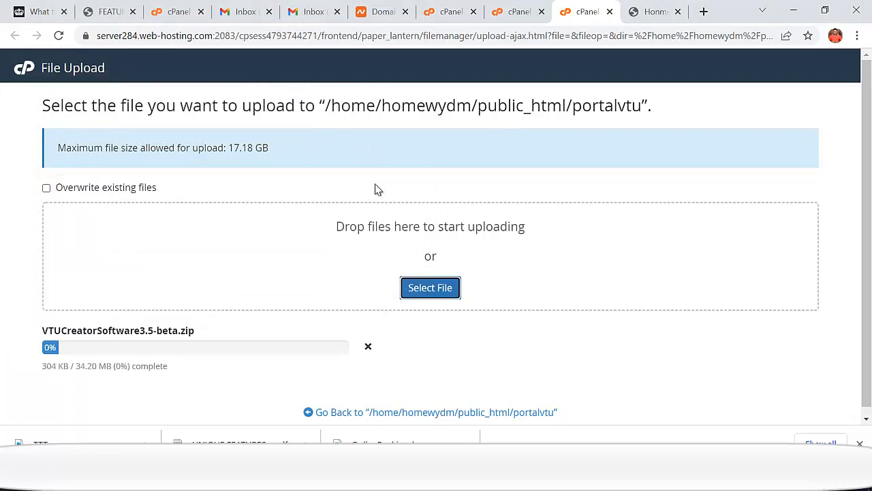
{"action": "left_click_drag", "start_coordinate": [205, 341], "coordinate": [22, 338]}
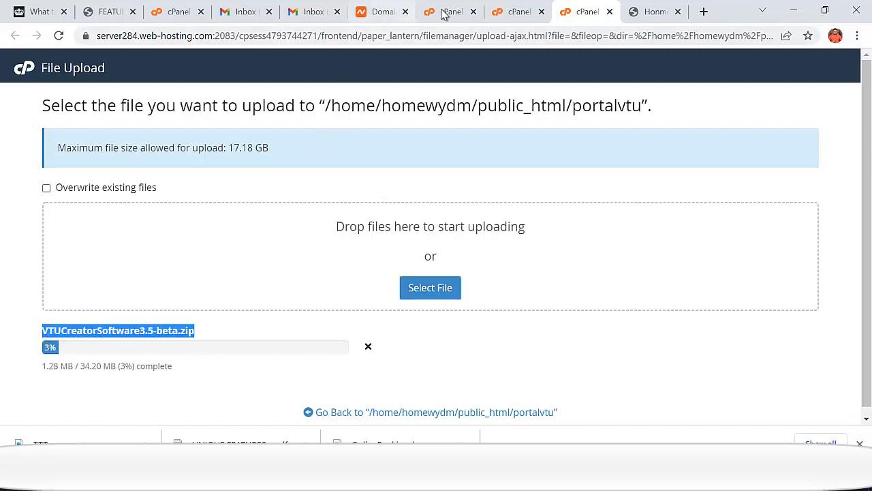
{"action": "left_click", "coordinate": [508, 15]}
- Search 'dat', open the MySQL Database Wizard and enter portalvtudb as the database name
{"action": "left_click", "coordinate": [445, 15]}
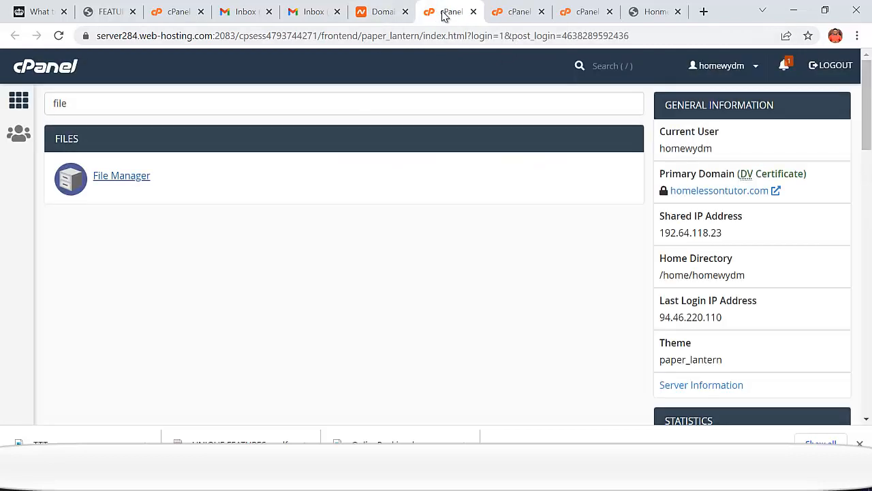
{"action": "double_click", "coordinate": [68, 104]}
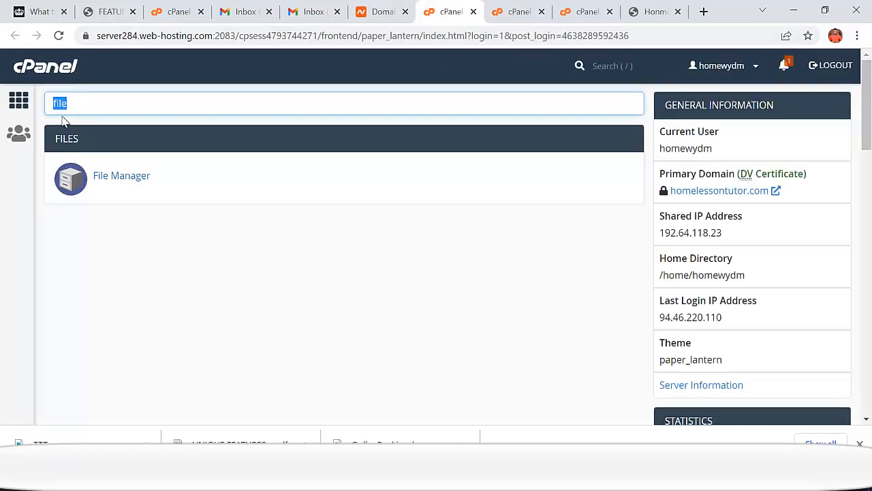
{"action": "type", "text": "data"}
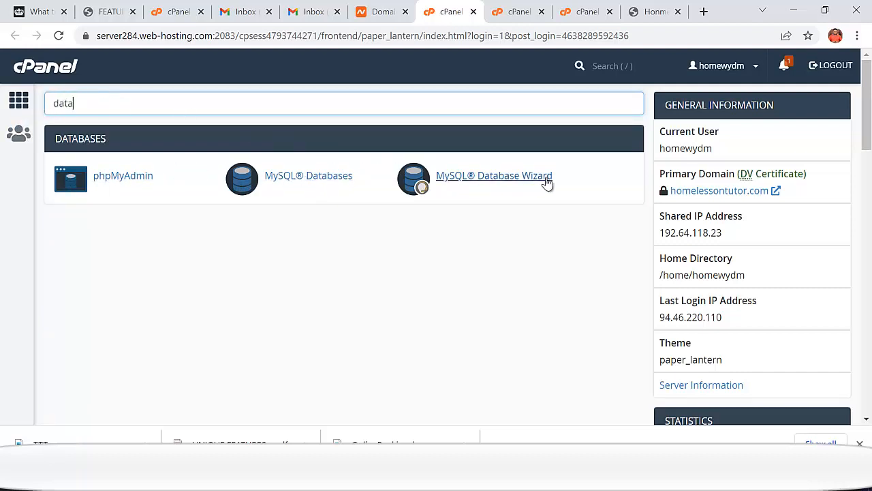
{"action": "left_click", "coordinate": [487, 179]}
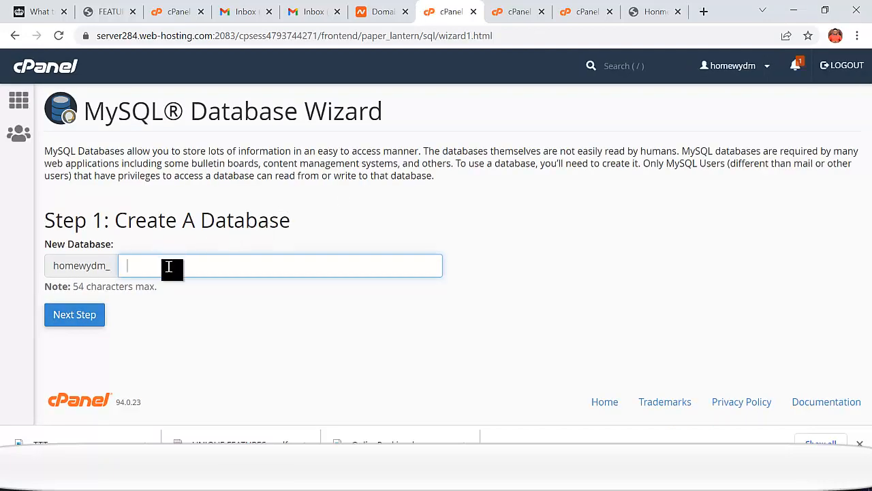
{"action": "left_click", "coordinate": [196, 270]}
{"action": "type", "text": "portalvtudb"}
- Create the database, name the user portalvtuser, and generate a very strong password
{"action": "left_click", "coordinate": [78, 320]}
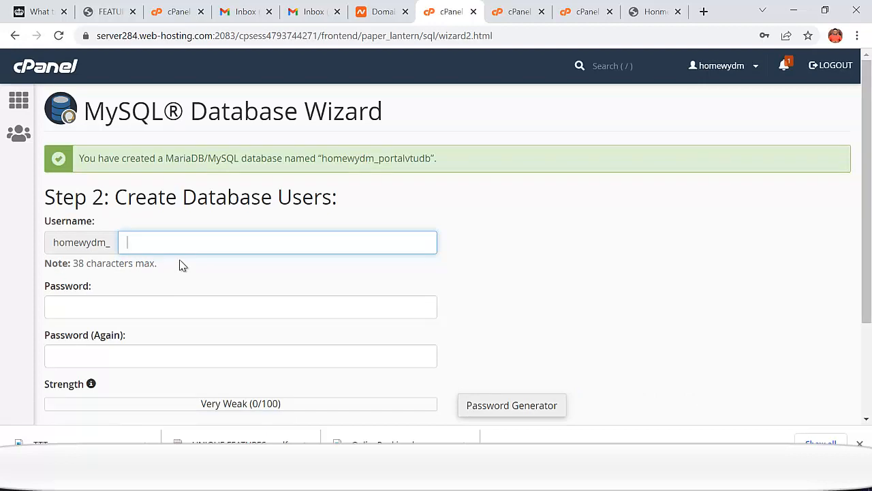
{"action": "type", "text": "portalvtuser"}
{"action": "left_click", "coordinate": [500, 407]}
{"action": "triple_click", "coordinate": [360, 193]}
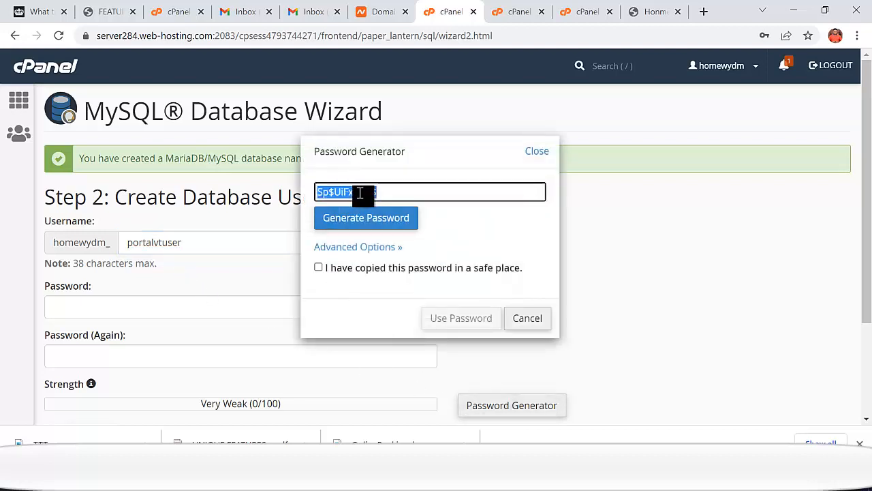
{"action": "left_click", "coordinate": [362, 220]}
{"action": "left_click", "coordinate": [363, 220]}
{"action": "left_click", "coordinate": [364, 221]}
{"action": "left_click", "coordinate": [366, 222]}
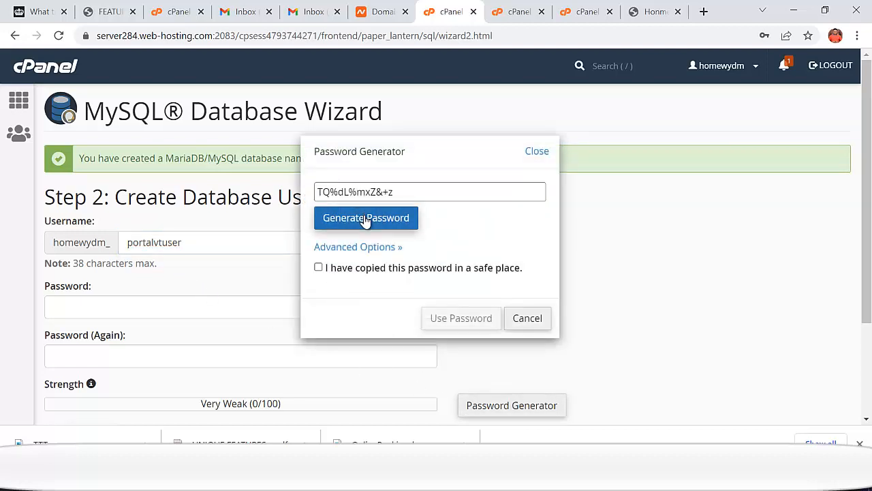
{"action": "left_click", "coordinate": [366, 222]}
{"action": "left_click", "coordinate": [365, 221]}
{"action": "left_click", "coordinate": [366, 222]}
{"action": "left_click", "coordinate": [366, 221]}
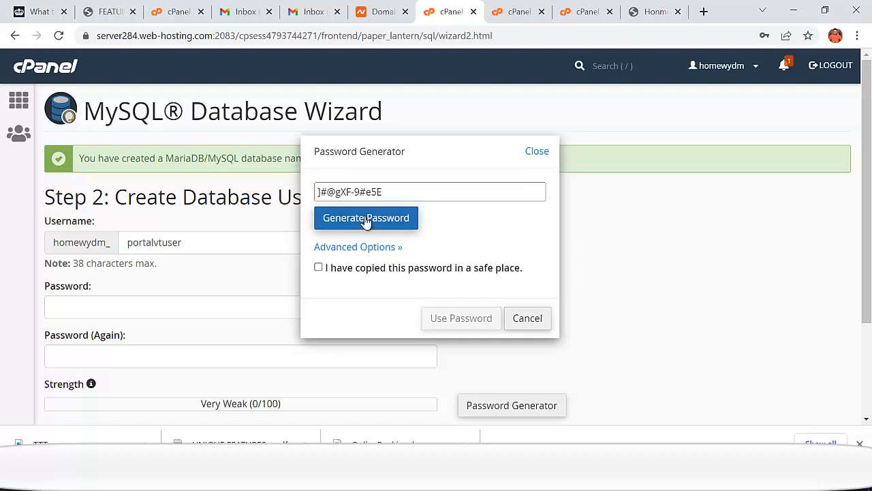
{"action": "left_click", "coordinate": [366, 222]}
{"action": "left_click", "coordinate": [366, 195]}
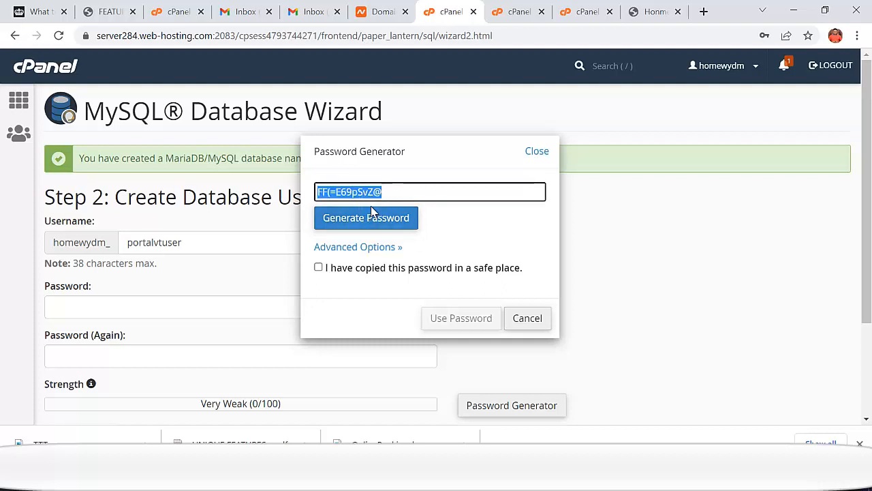
{"action": "left_click", "coordinate": [371, 222]}
{"action": "left_click", "coordinate": [364, 193]}
{"action": "left_click", "coordinate": [366, 217]}
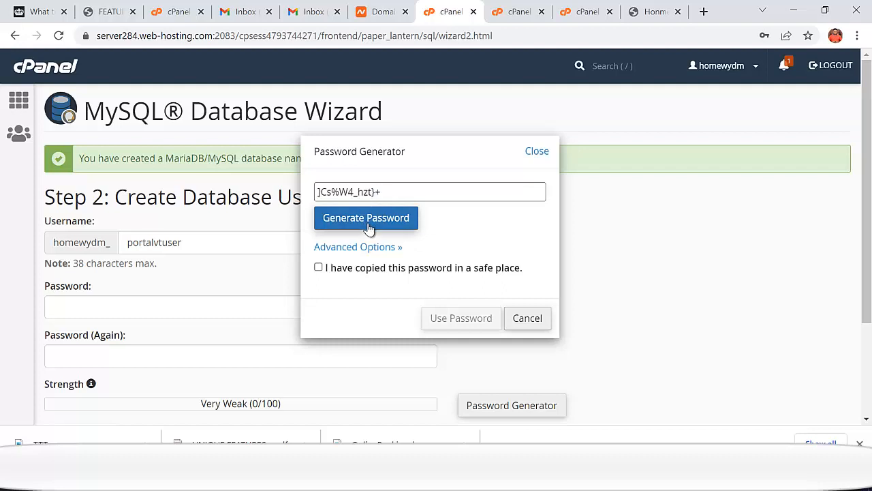
{"action": "left_click", "coordinate": [368, 224]}
{"action": "left_click", "coordinate": [368, 225]}
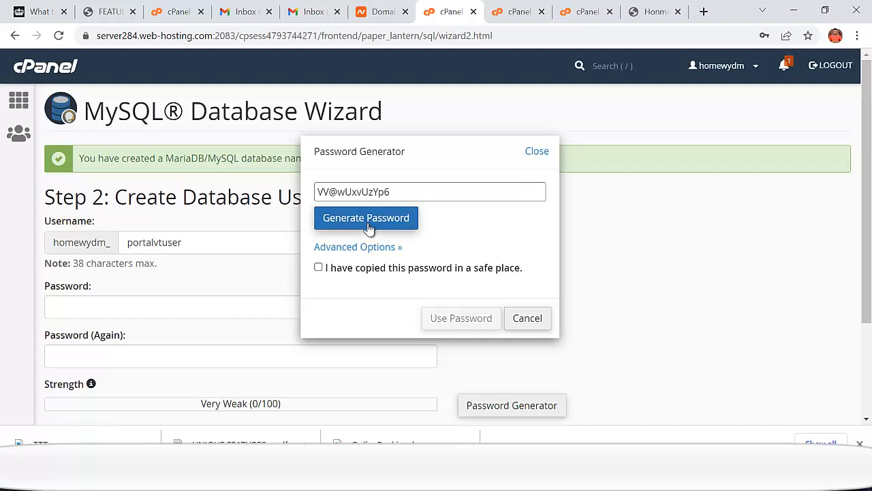
{"action": "left_click", "coordinate": [341, 194]}
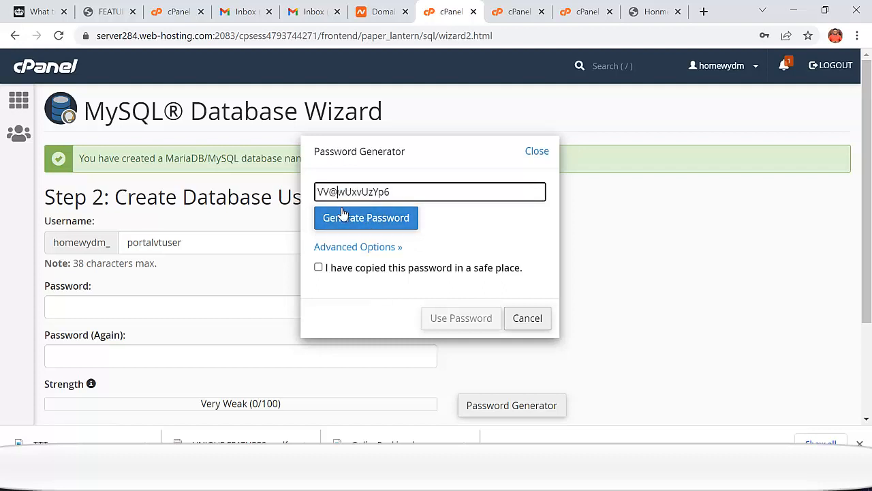
{"action": "left_click", "coordinate": [339, 195]}
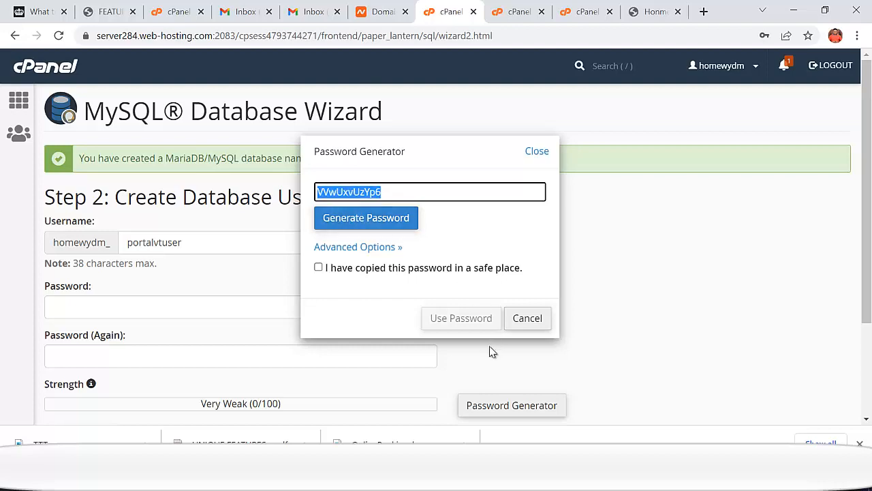
- Paste the generated password into Notepad for safekeeping
{"action": "key", "text": "super"}
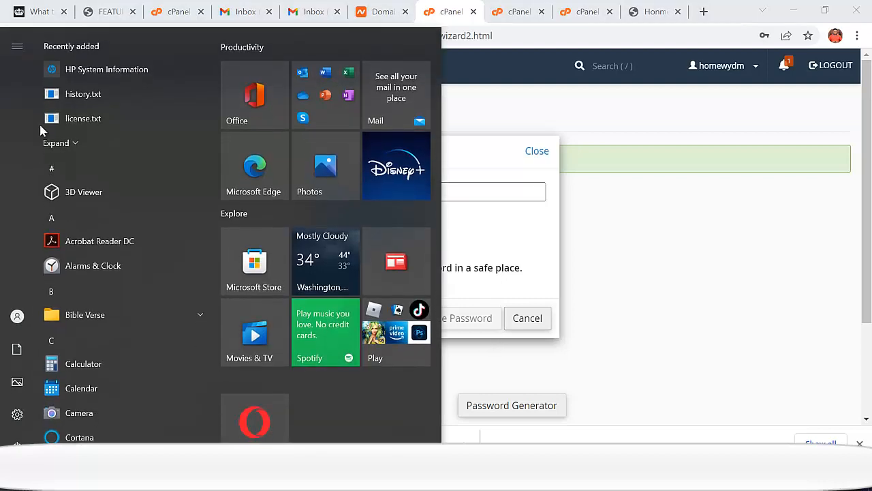
{"action": "type", "text": "note"}
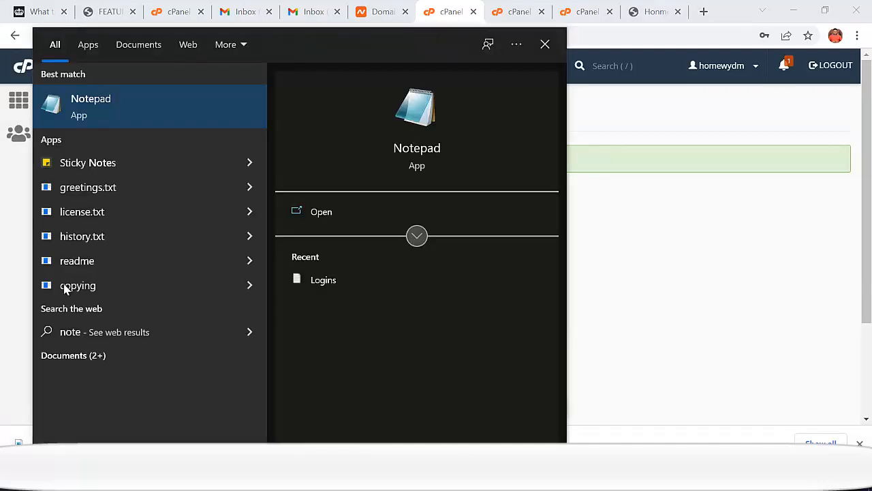
{"action": "left_click", "coordinate": [114, 128]}
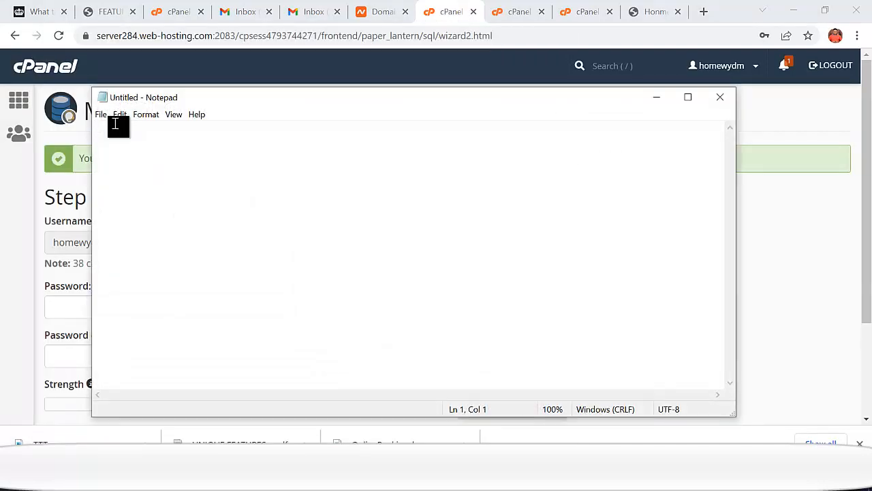
{"action": "key", "text": "ctrl+v"}
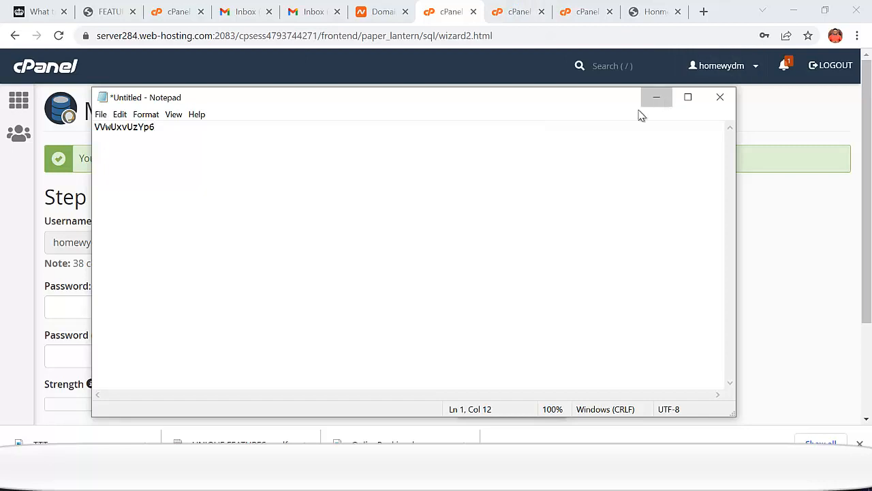
- Confirm the password was copied, apply it, and create user homewydm_portalvtuser
{"action": "left_click", "coordinate": [657, 97]}
{"action": "scroll", "coordinate": [449, 298], "scroll_direction": "down", "scroll_amount": 1}
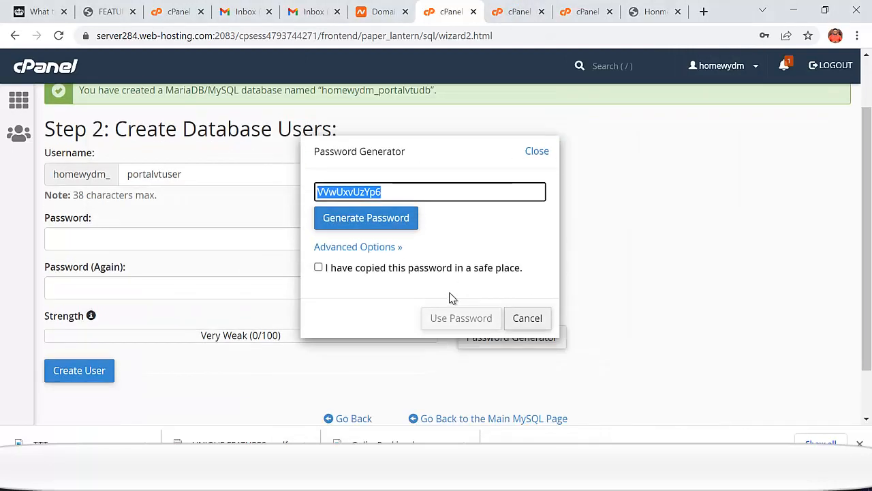
{"action": "left_click", "coordinate": [319, 268]}
{"action": "left_click", "coordinate": [470, 320]}
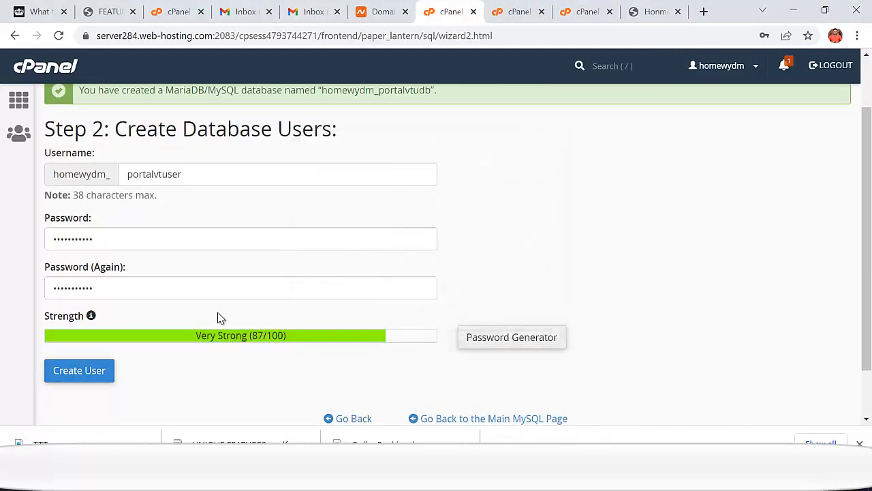
{"action": "scroll", "coordinate": [124, 325], "scroll_direction": "down", "scroll_amount": 1}
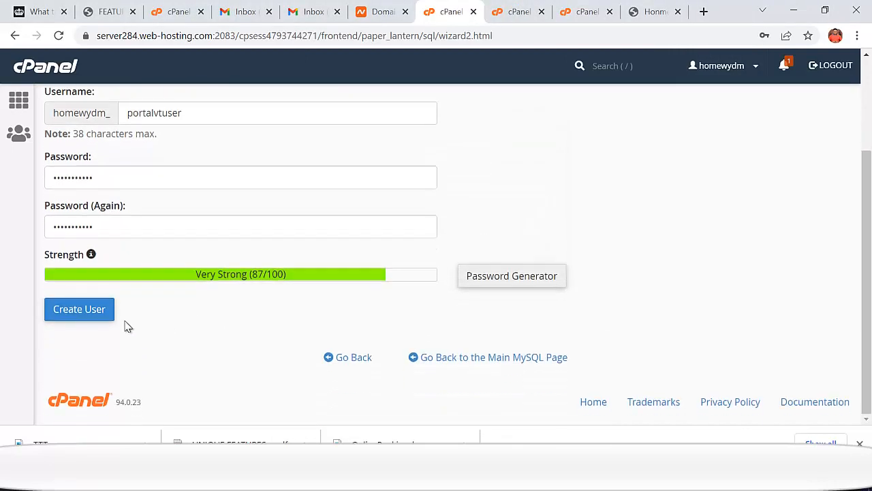
{"action": "left_click", "coordinate": [90, 313]}
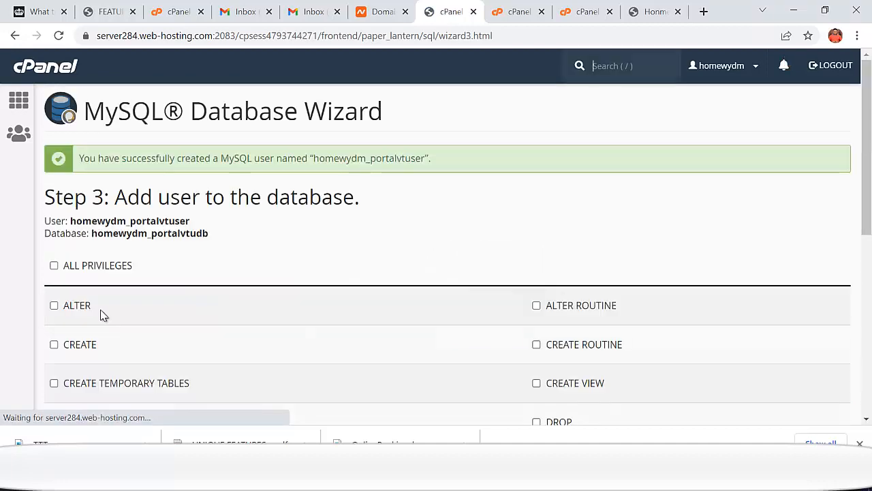
{"action": "left_click_drag", "start_coordinate": [43, 221], "coordinate": [209, 245]}
- Copy the user/database names, grant ALL PRIVILEGES, finish the wizard and return to cPanel home
{"action": "right_click", "coordinate": [175, 232]}
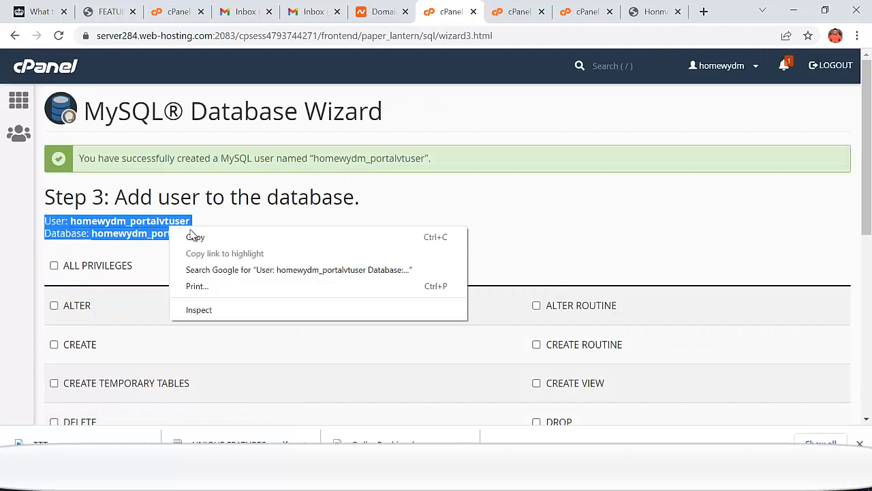
{"action": "left_click", "coordinate": [200, 236]}
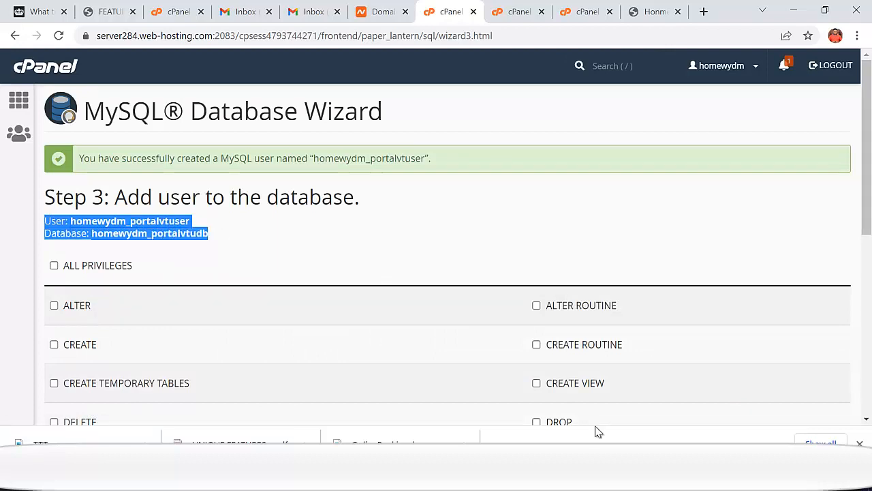
{"action": "left_click", "coordinate": [60, 268]}
{"action": "scroll", "coordinate": [103, 268], "scroll_direction": "down", "scroll_amount": 5}
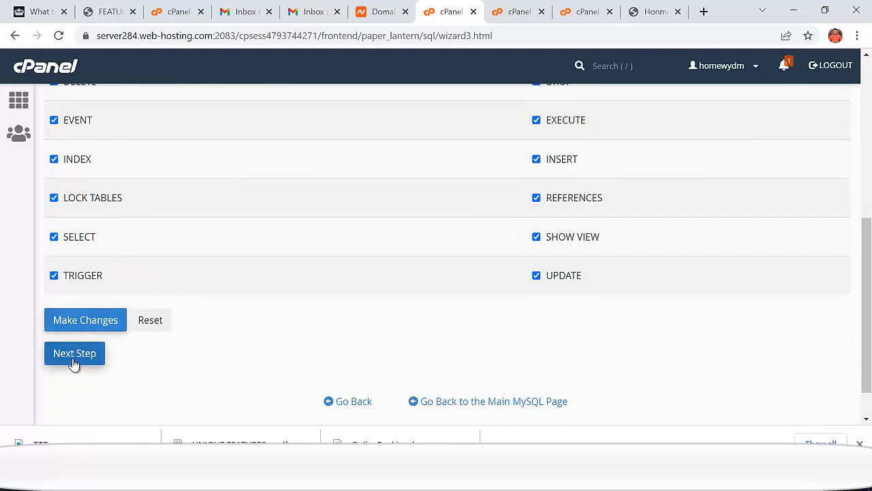
{"action": "left_click", "coordinate": [74, 361]}
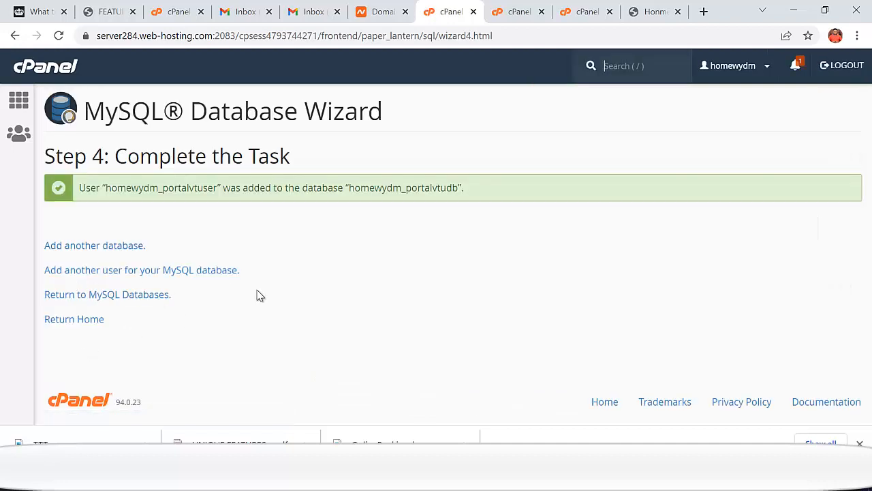
{"action": "left_click", "coordinate": [20, 101]}
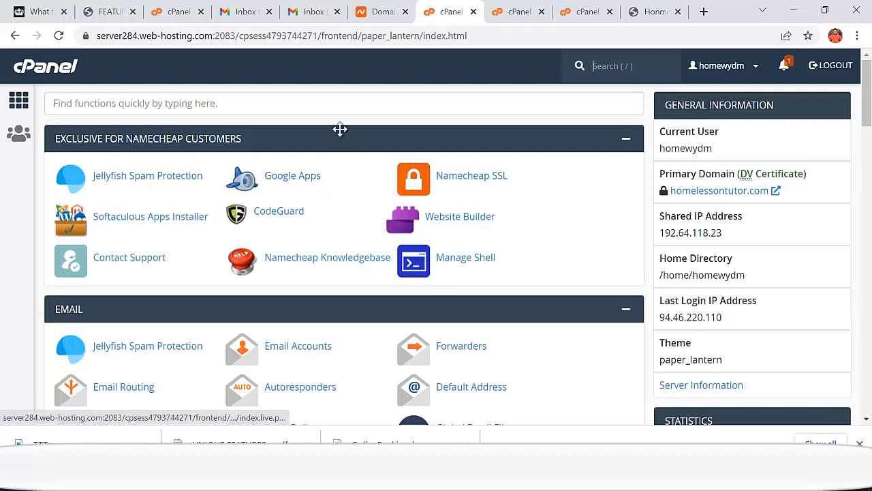
- Open phpMyAdmin via a 'php' search, checking the zip upload's progress along the way
{"action": "left_click", "coordinate": [332, 103]}
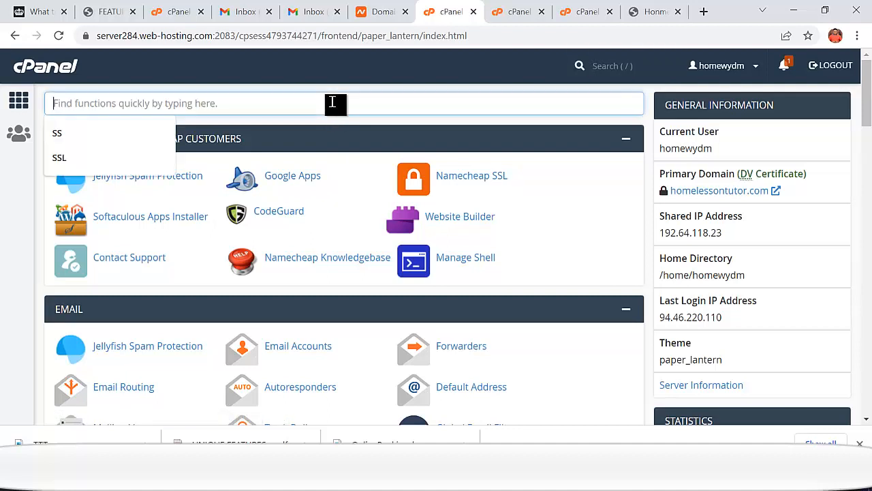
{"action": "type", "text": "php"}
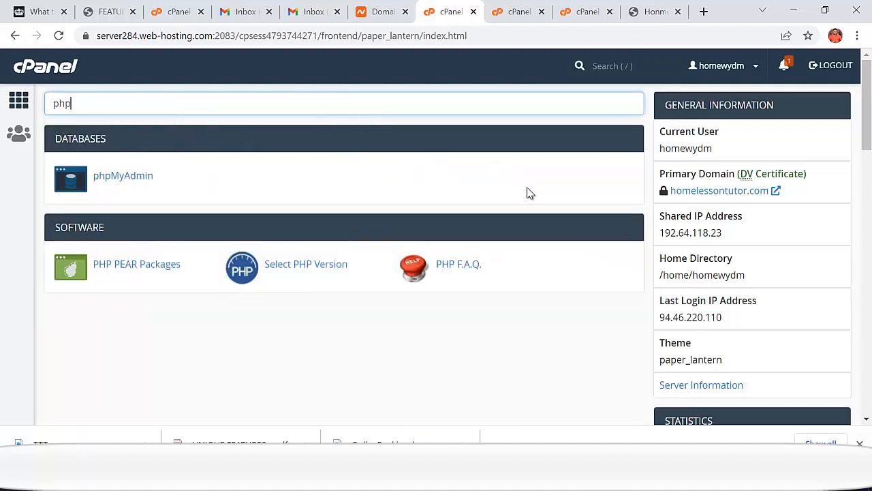
{"action": "left_click", "coordinate": [112, 176]}
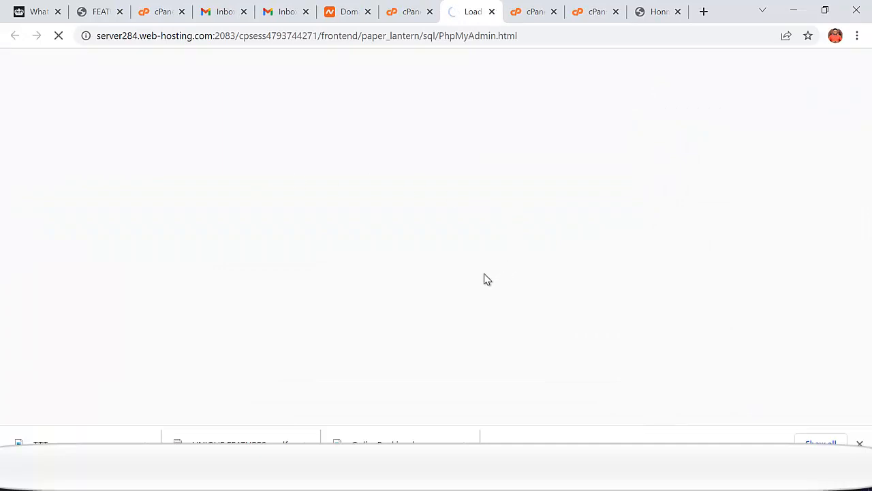
{"action": "left_click", "coordinate": [406, 15]}
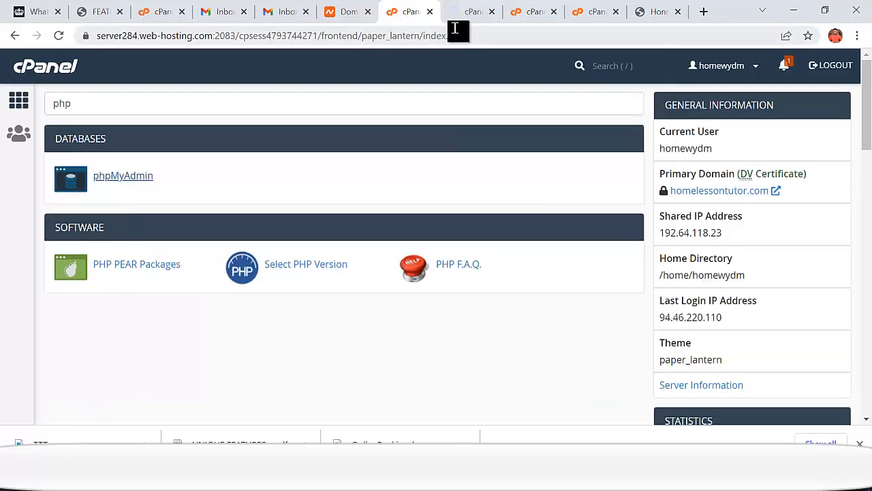
{"action": "left_click", "coordinate": [535, 12]}
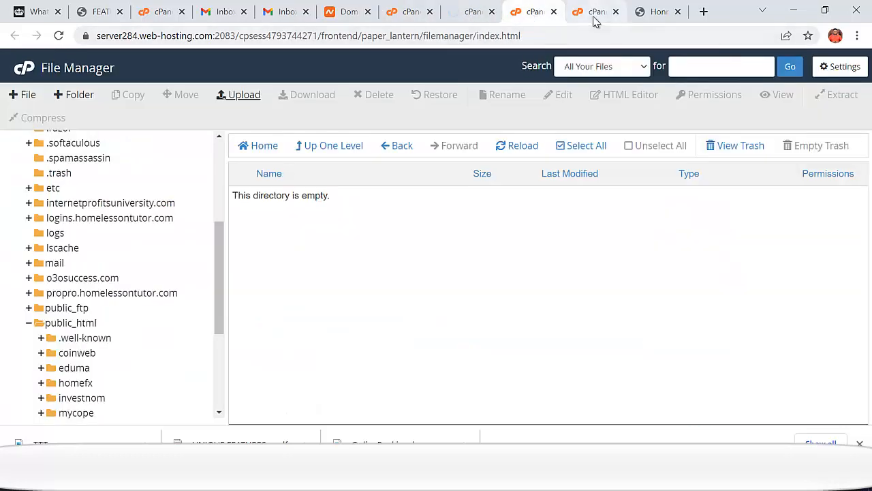
{"action": "left_click", "coordinate": [594, 17]}
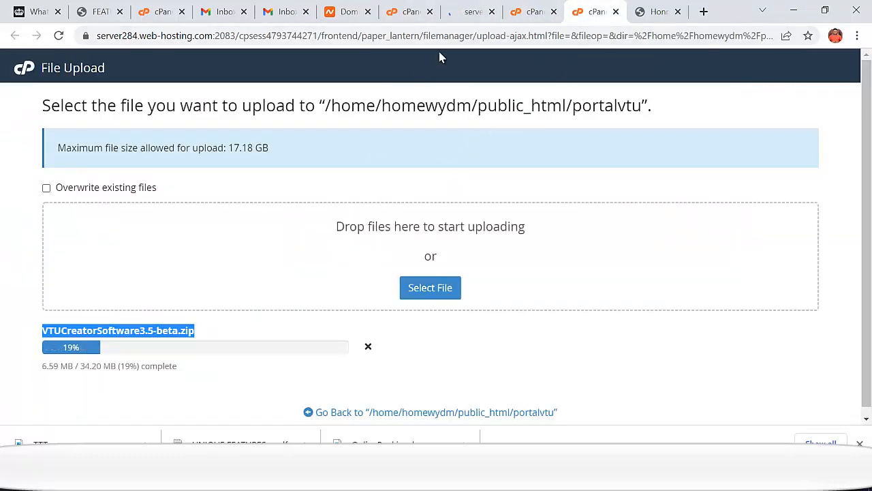
{"action": "left_click", "coordinate": [464, 11]}
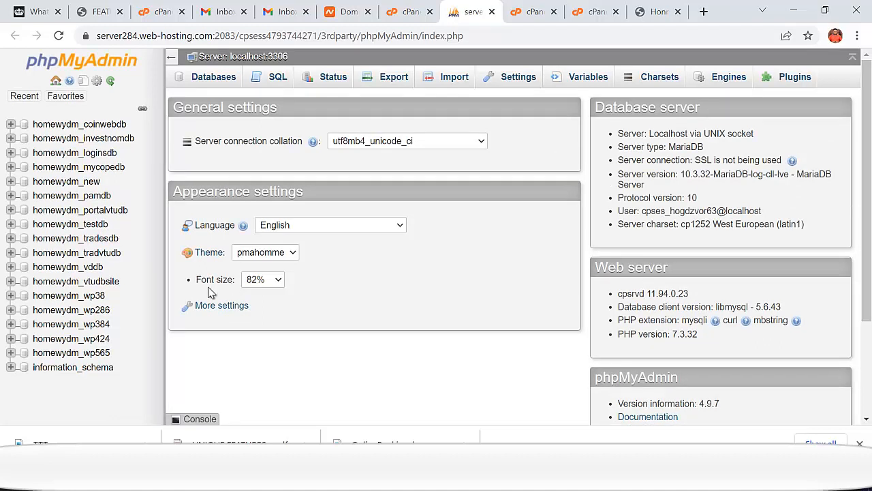
- Import SQLvtubeta3.5.sql into homewydm_portalvtudb from its Import page
{"action": "left_click", "coordinate": [115, 211]}
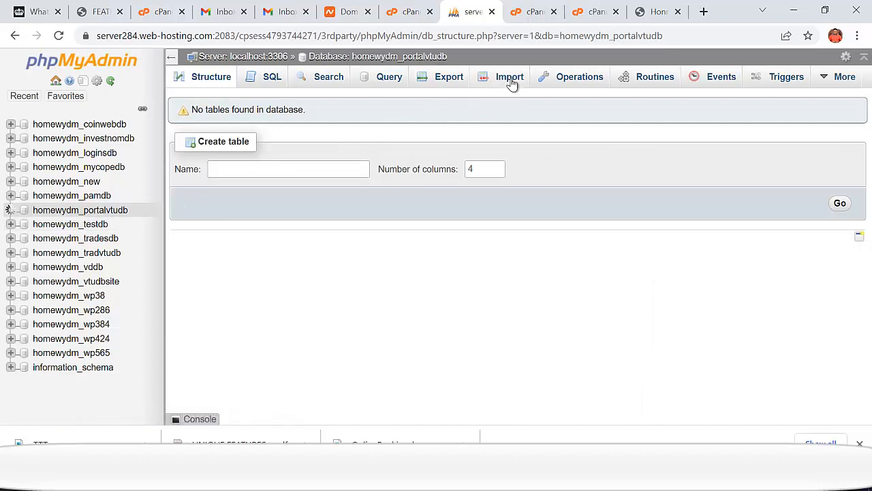
{"action": "left_click", "coordinate": [513, 82]}
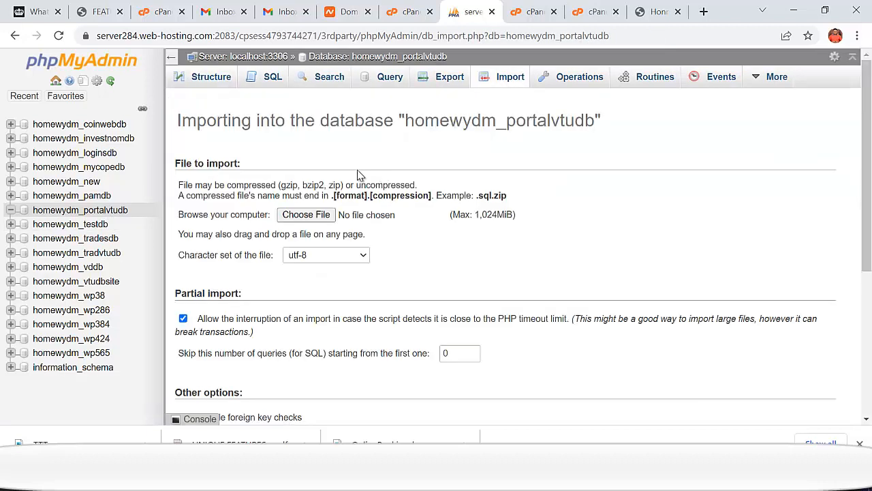
{"action": "left_click", "coordinate": [310, 214]}
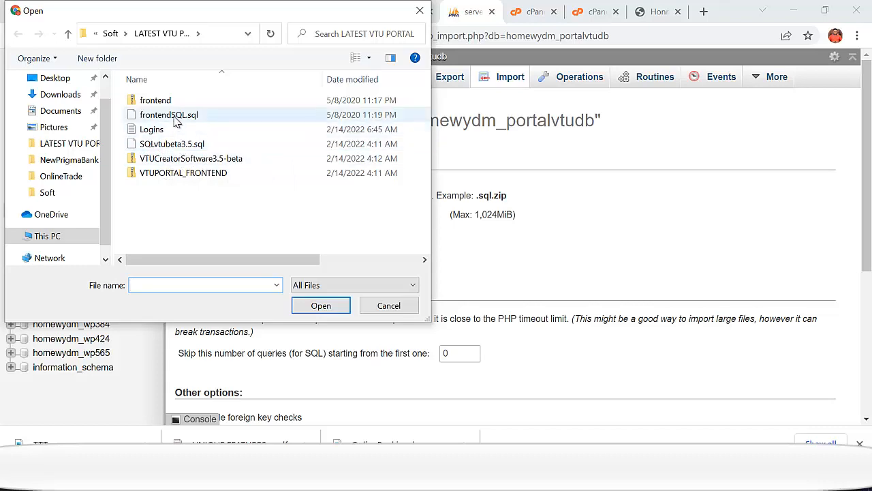
{"action": "left_click", "coordinate": [173, 144]}
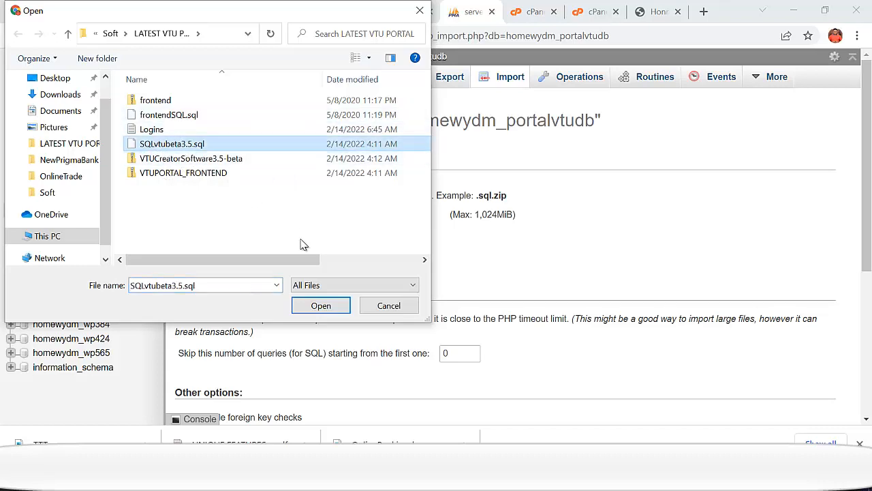
{"action": "left_click", "coordinate": [321, 306]}
{"action": "scroll", "coordinate": [347, 336], "scroll_direction": "down", "scroll_amount": 4}
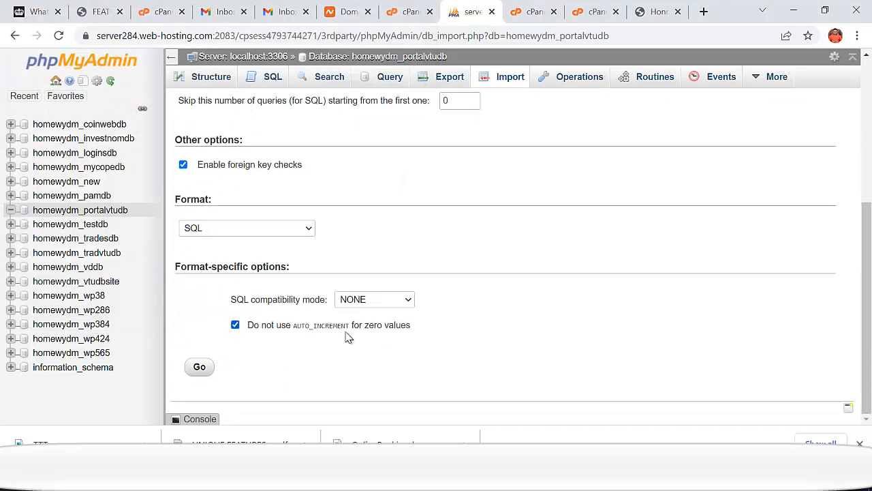
{"action": "left_click", "coordinate": [200, 369]}
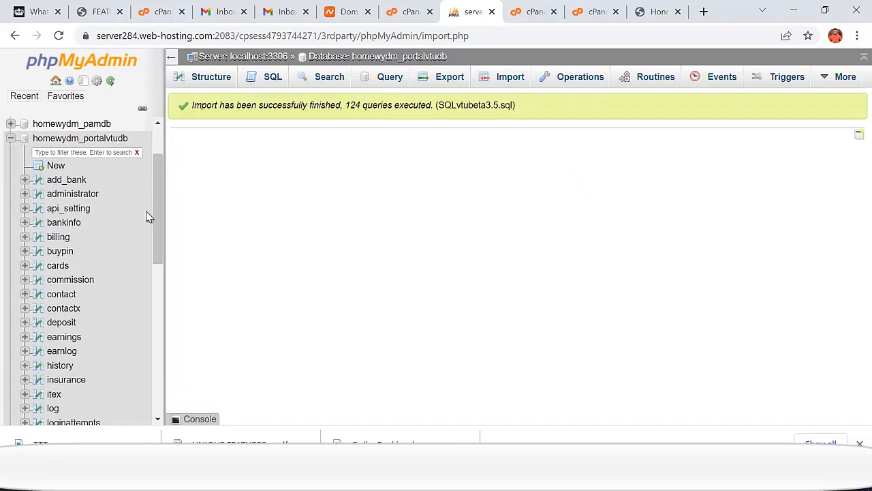
{"action": "scroll", "coordinate": [160, 225], "scroll_direction": "down", "scroll_amount": 2}
{"action": "left_click_drag", "start_coordinate": [164, 261], "coordinate": [160, 325]}
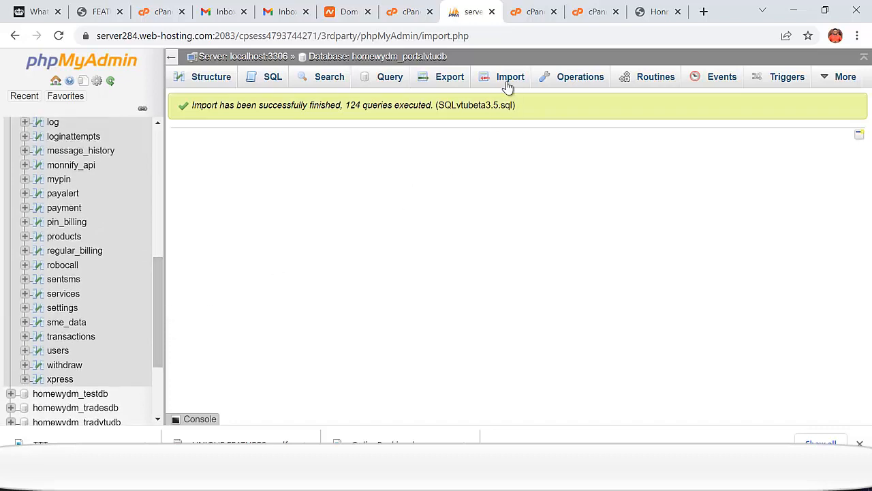
{"action": "left_click", "coordinate": [532, 13]}
- Wait for the upload to finish, then reload portalvtu to list the 34.2 MB zip
{"action": "left_click", "coordinate": [591, 13]}
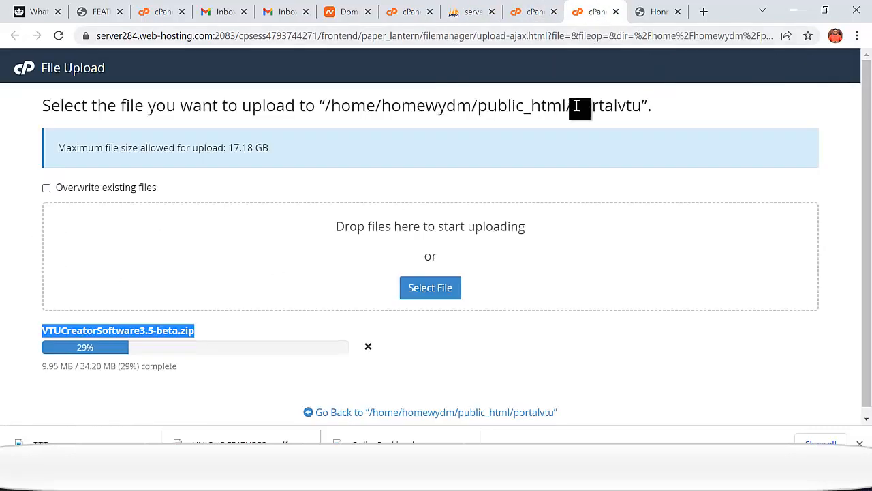
{"action": "left_click", "coordinate": [220, 338]}
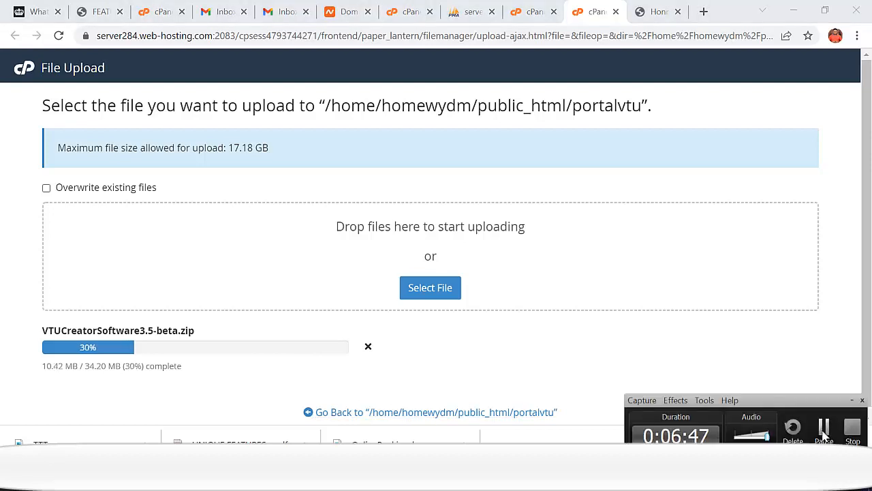
{"action": "left_click", "coordinate": [824, 429]}
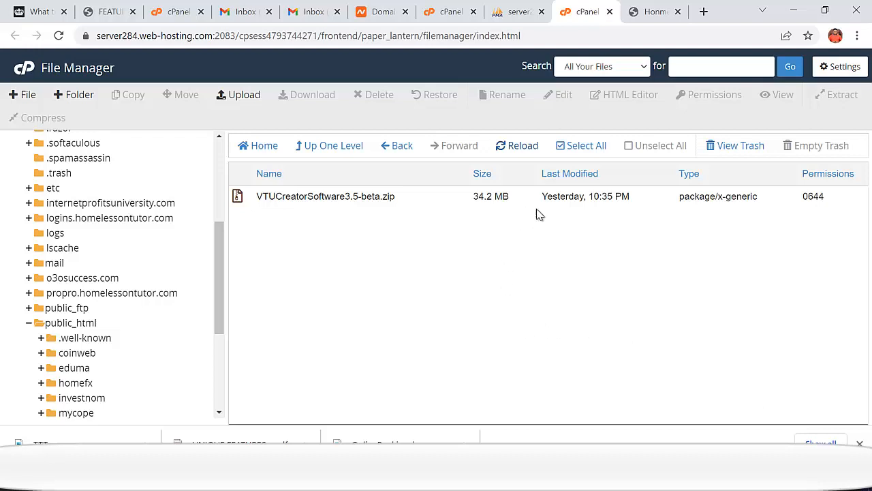
{"action": "left_click", "coordinate": [518, 151]}
{"action": "right_click", "coordinate": [349, 199]}
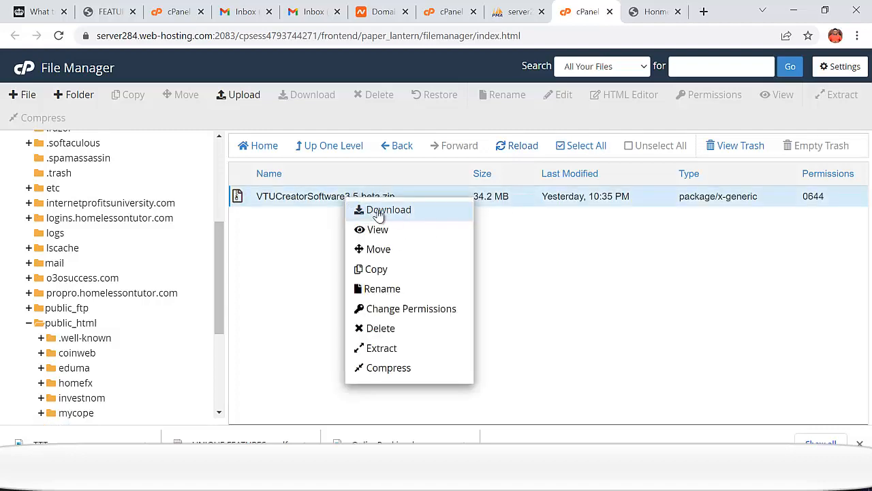
- Extract the zip into public_html/portalvtu and open the VTUCreatorSoftware3.5-beta folder
{"action": "left_click", "coordinate": [383, 348]}
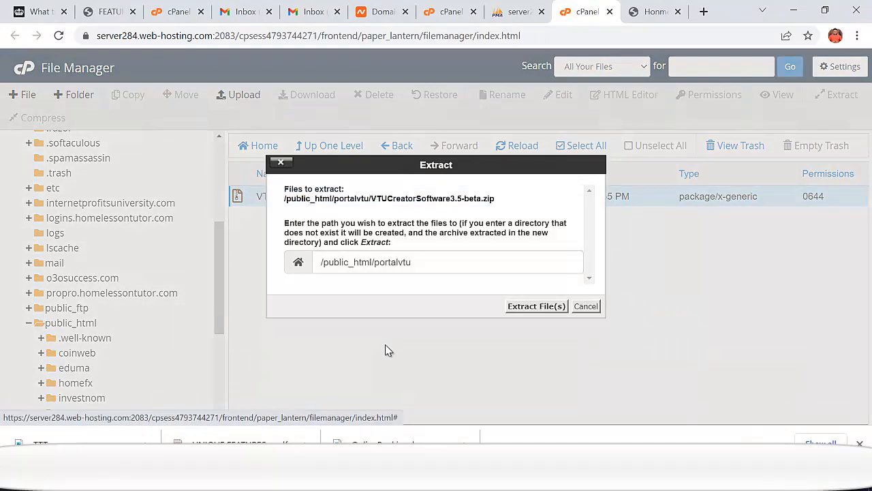
{"action": "left_click", "coordinate": [530, 306]}
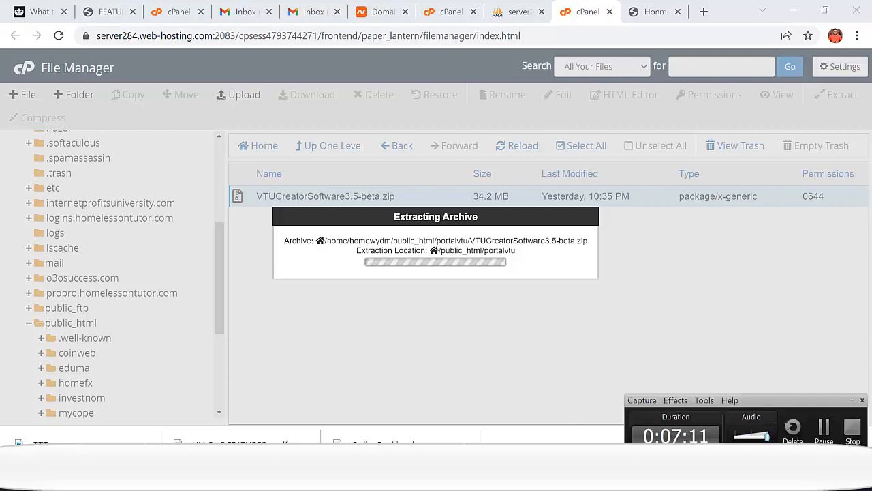
{"action": "mouse_move", "coordinate": [526, 435]}
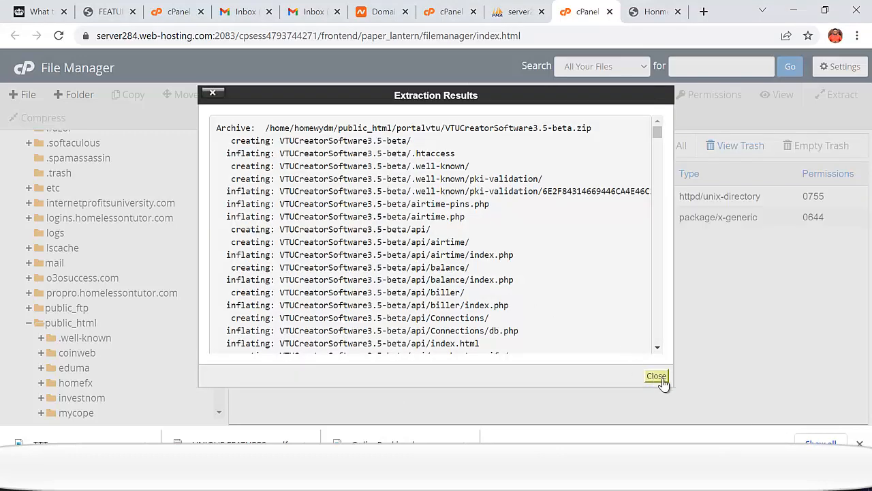
{"action": "left_click", "coordinate": [658, 380]}
{"action": "double_click", "coordinate": [241, 199]}
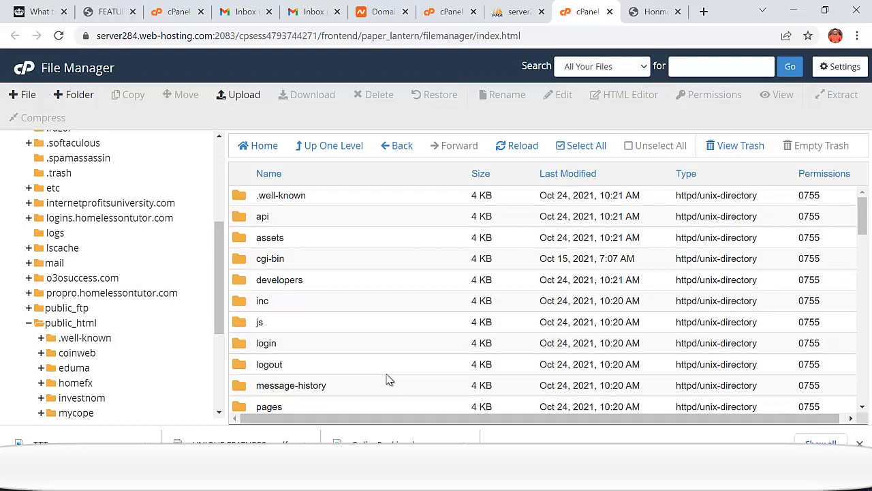
{"action": "scroll", "coordinate": [389, 380], "scroll_direction": "down", "scroll_amount": 3}
{"action": "scroll", "coordinate": [381, 306], "scroll_direction": "up", "scroll_amount": 3}
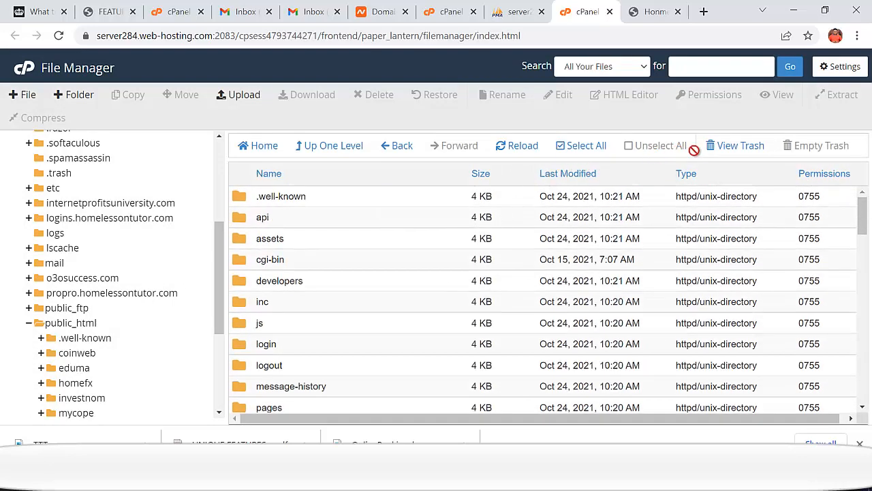
- Select every item in VTUCreatorSoftware3.5-beta and move it all into /public_html/portalvtu/
{"action": "left_click", "coordinate": [587, 147]}
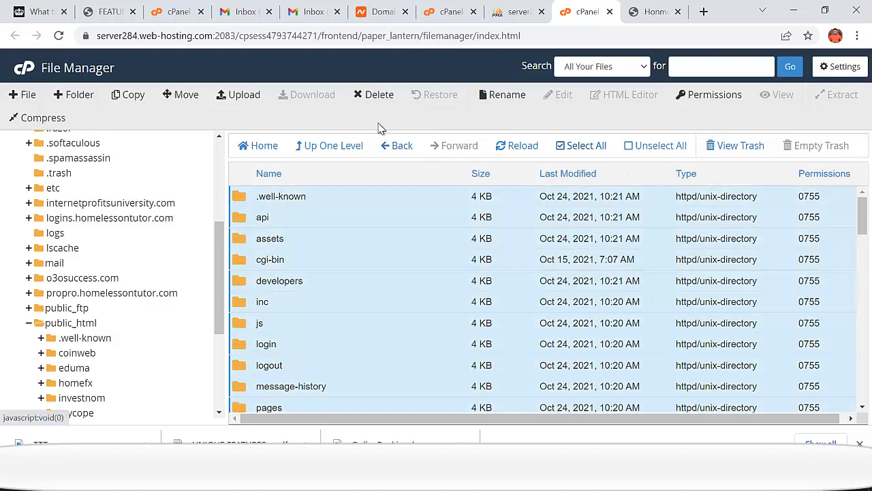
{"action": "left_click", "coordinate": [191, 98]}
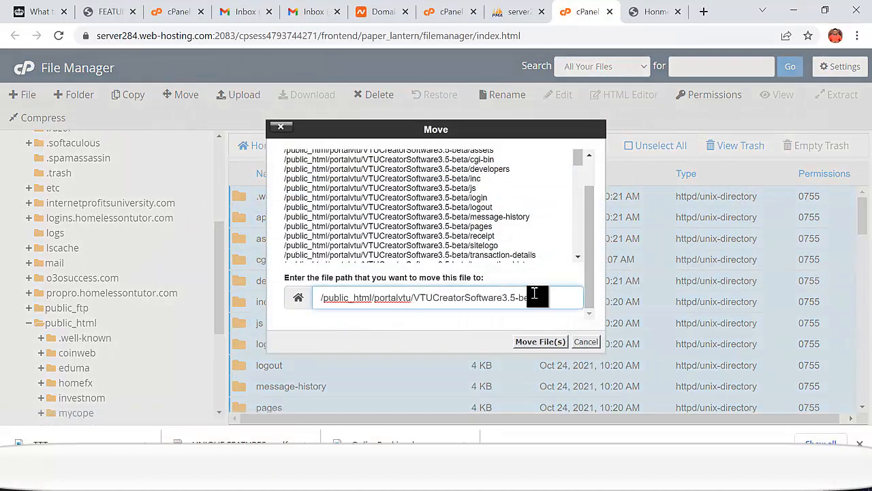
{"action": "key", "text": "BackSpace"}
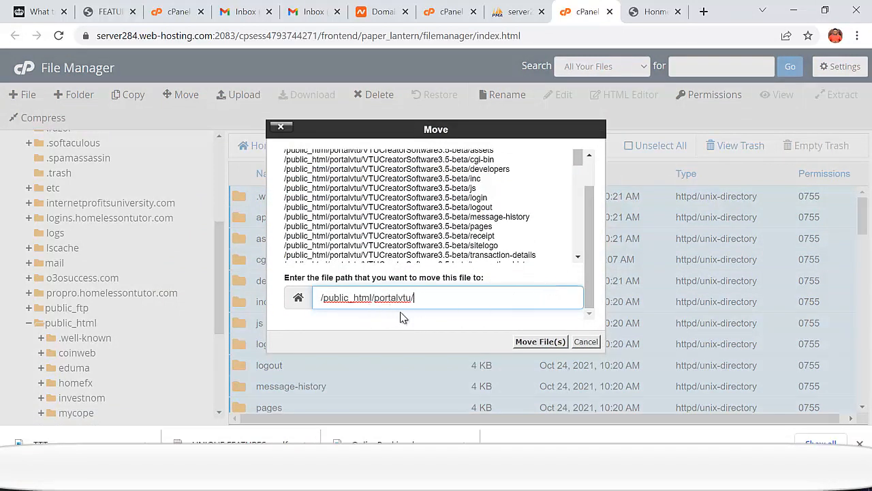
{"action": "left_click", "coordinate": [544, 345]}
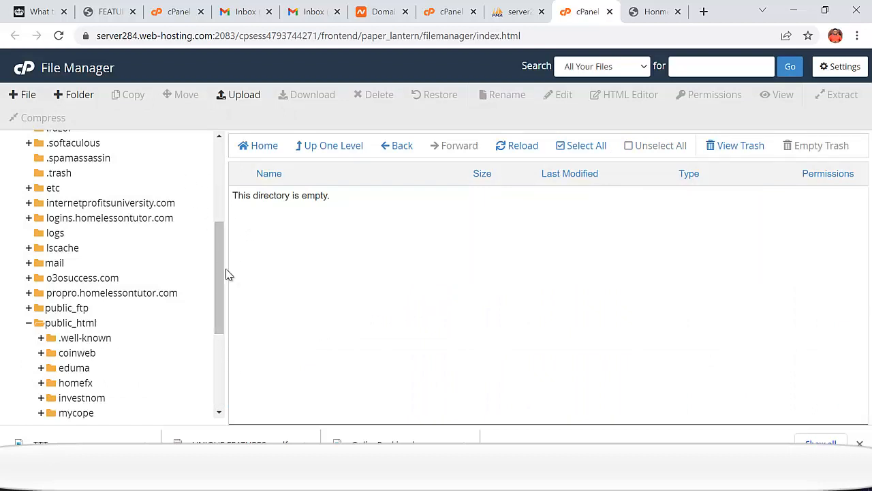
- Trim the path to public_html/portalvtu, copy the name portalvtu, and open that folder
{"action": "scroll", "coordinate": [225, 273], "scroll_direction": "up", "scroll_amount": 3}
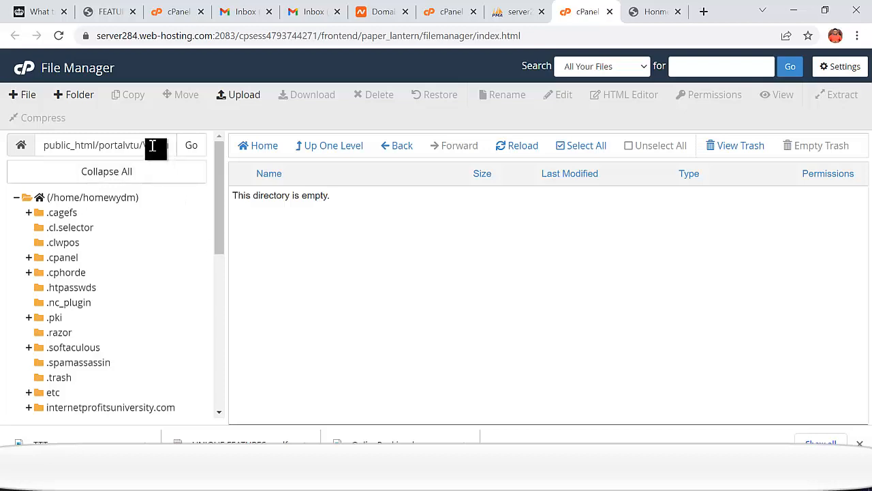
{"action": "left_click_drag", "start_coordinate": [150, 145], "coordinate": [194, 150]}
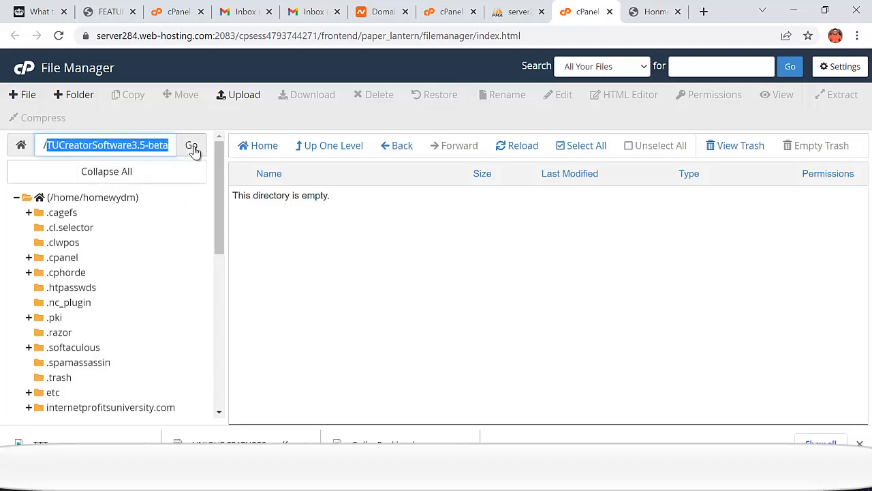
{"action": "key", "text": "BackSpace"}
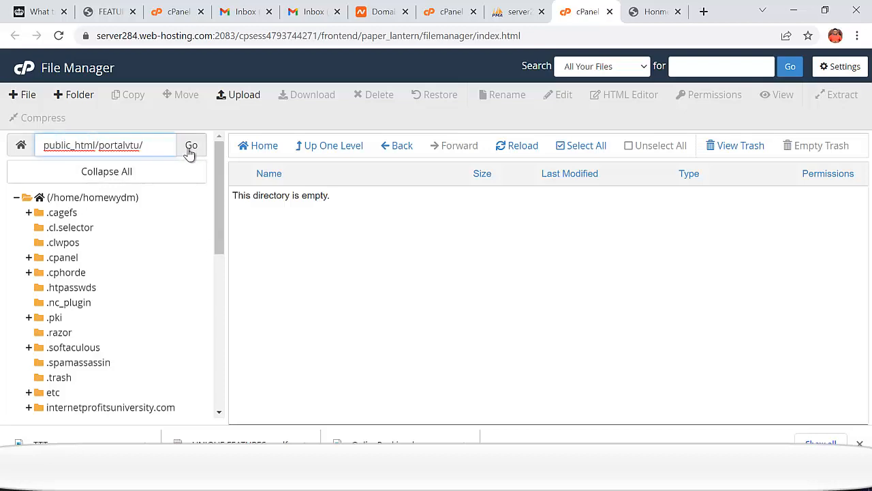
{"action": "left_click_drag", "start_coordinate": [165, 147], "coordinate": [101, 148]}
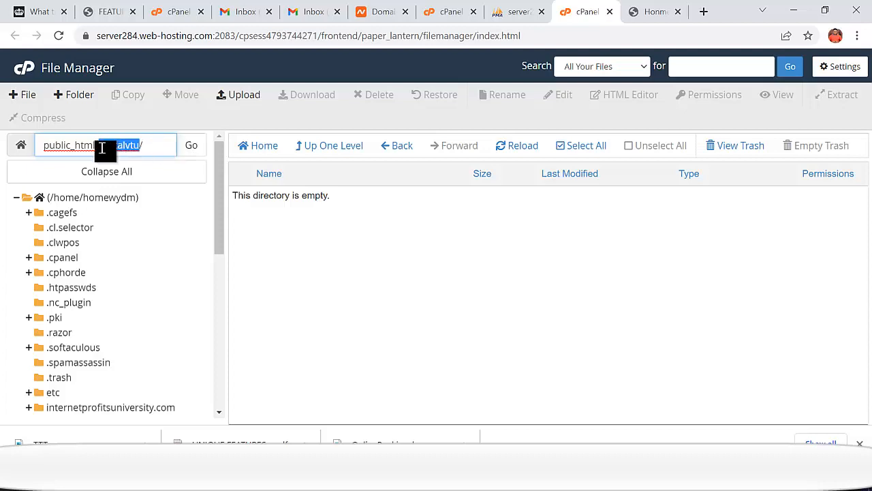
{"action": "right_click", "coordinate": [103, 147]}
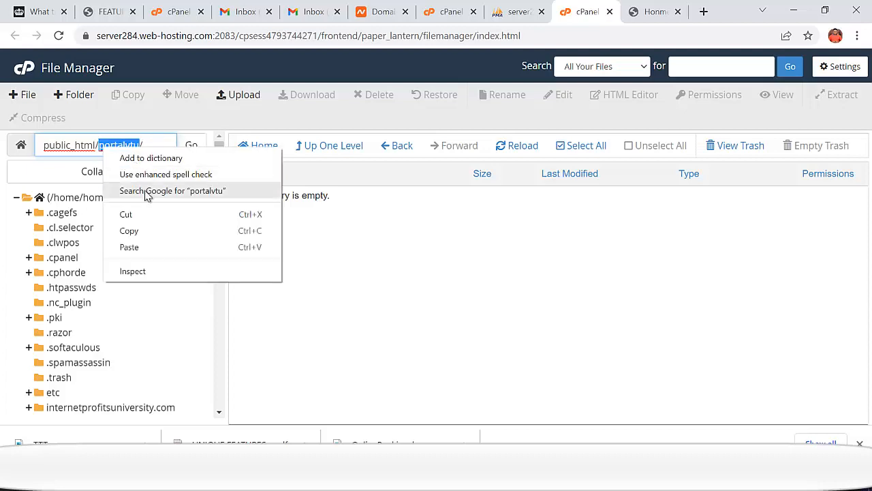
{"action": "left_click", "coordinate": [144, 231]}
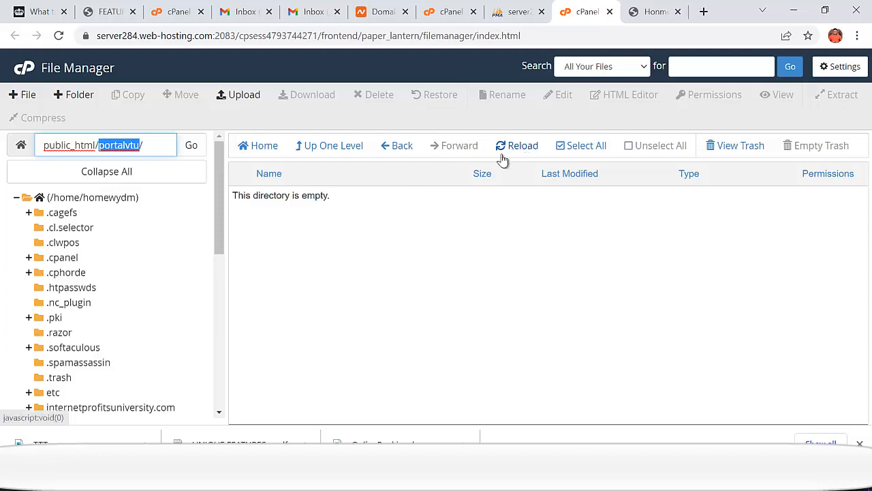
{"action": "left_click", "coordinate": [399, 147]}
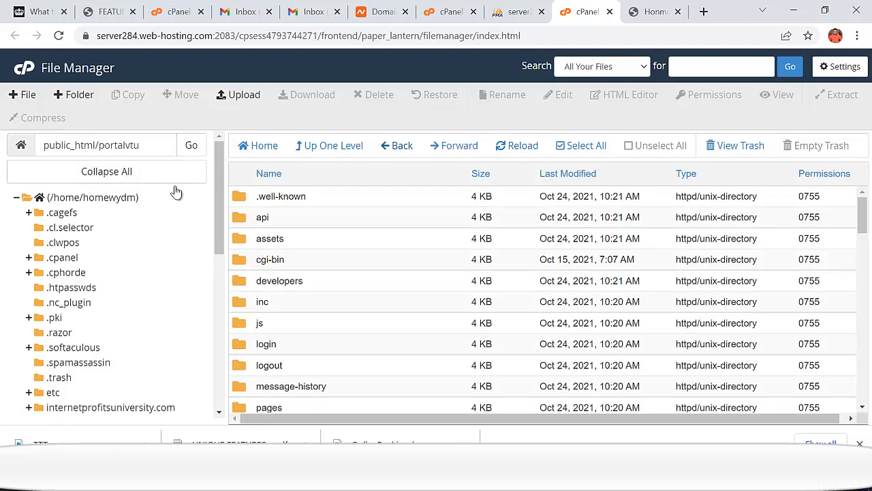
- Enter homelessontutor.com/portalvtu in a new Chrome tab, then go back to File Manager
{"action": "left_click", "coordinate": [703, 15]}
{"action": "type", "text": "hom"}
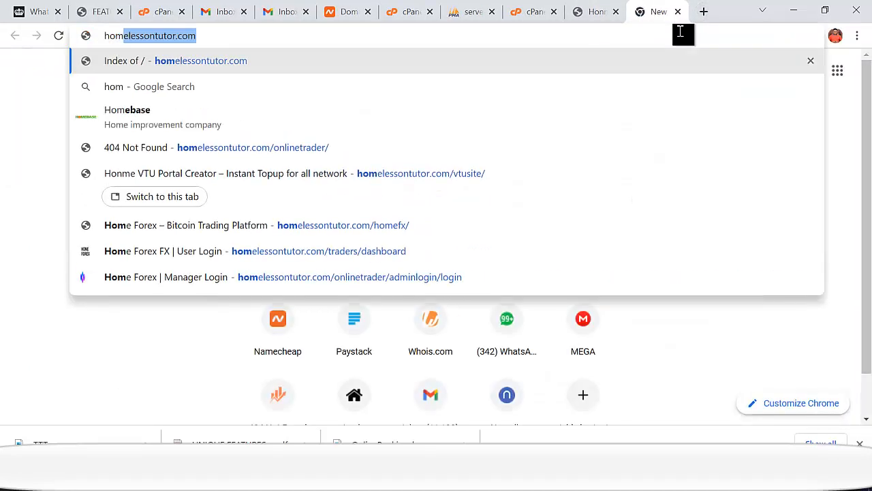
{"action": "key", "text": "Right"}
{"action": "type", "text": "/"}
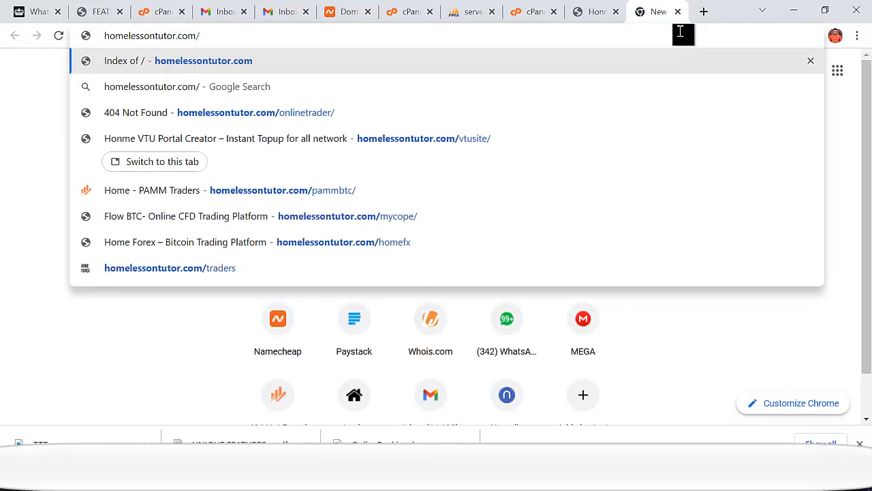
{"action": "type", "text": "portalvtu"}
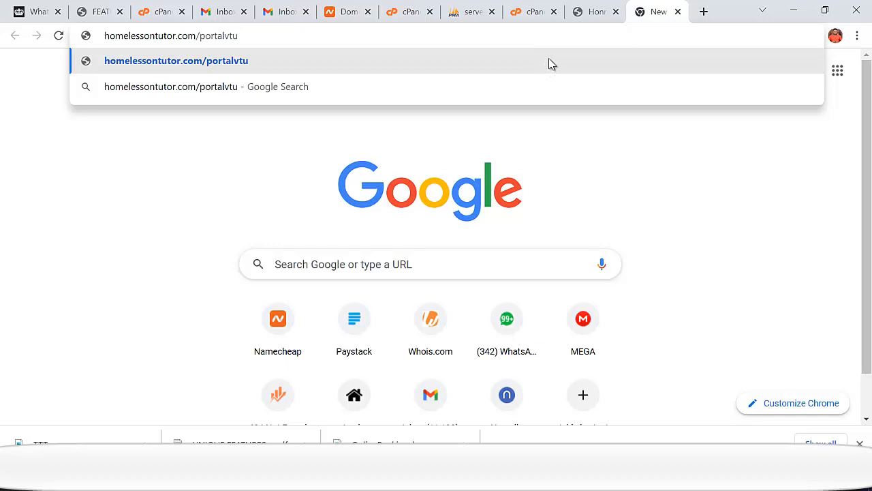
{"action": "left_click", "coordinate": [537, 14]}
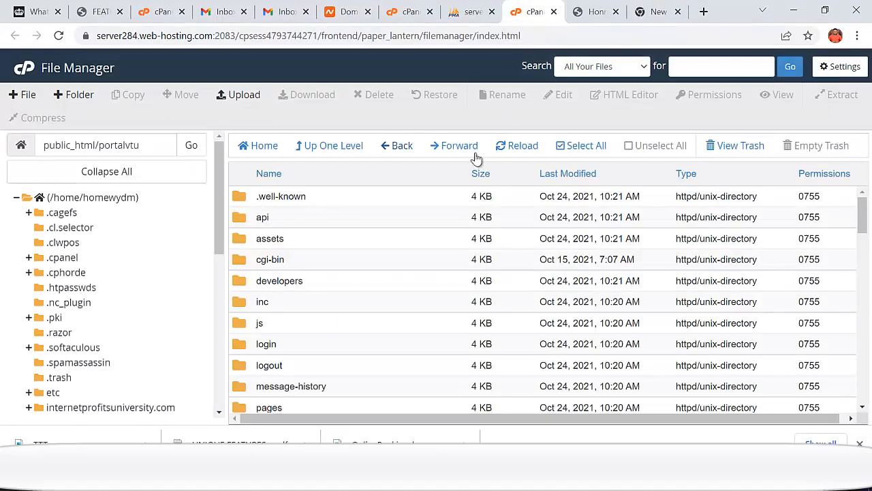
- Scroll down to db.php in portalvtu and open it with Edit
{"action": "scroll", "coordinate": [360, 280], "scroll_direction": "down", "scroll_amount": 7}
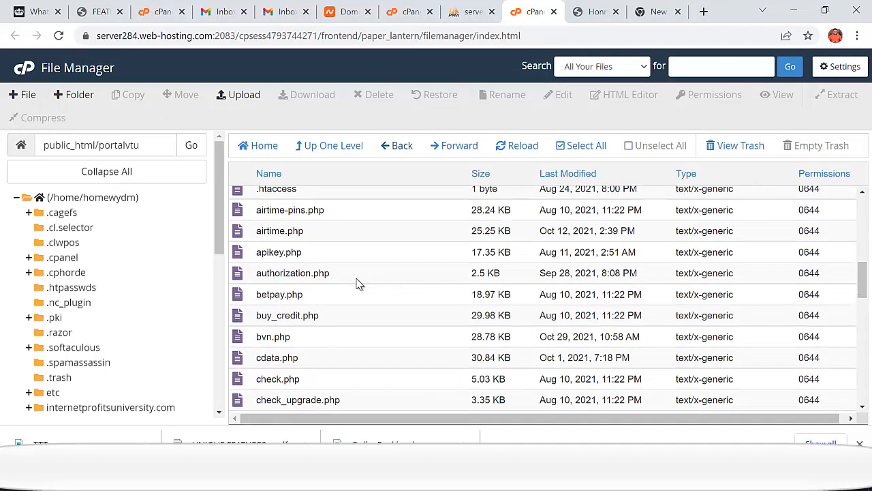
{"action": "scroll", "coordinate": [360, 284], "scroll_direction": "down", "scroll_amount": 1}
{"action": "scroll", "coordinate": [359, 286], "scroll_direction": "down", "scroll_amount": 1}
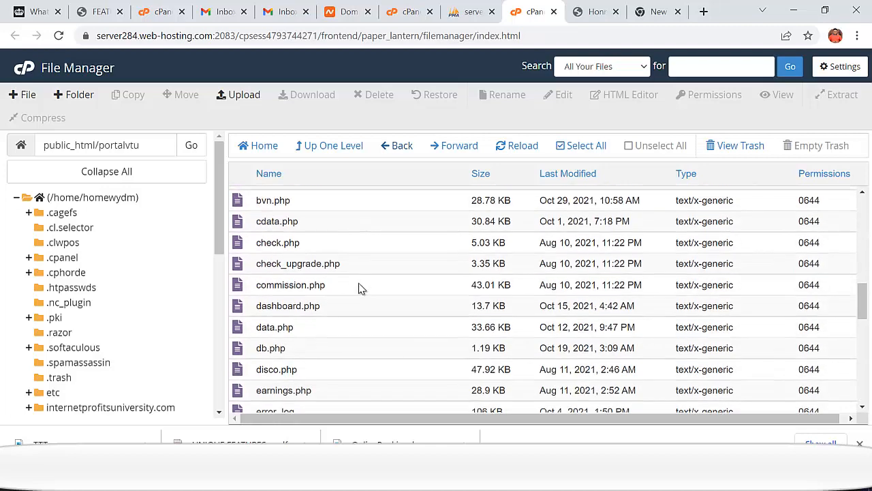
{"action": "scroll", "coordinate": [295, 317], "scroll_direction": "down", "scroll_amount": 1}
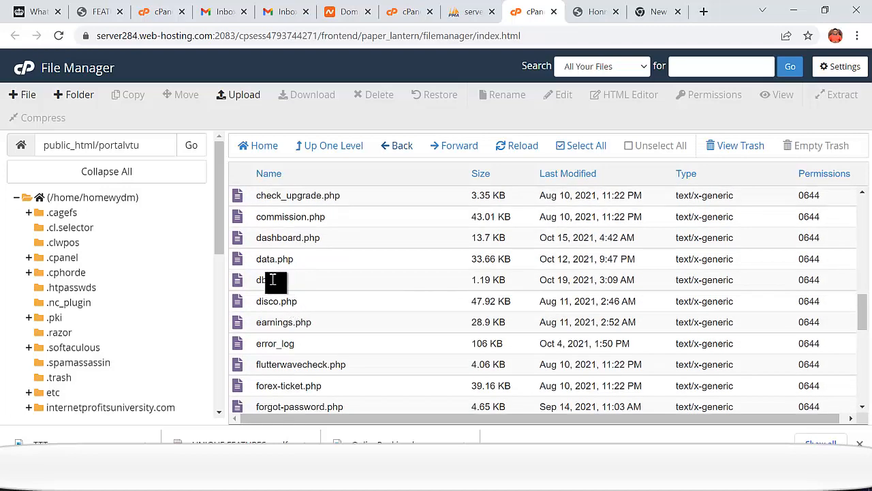
{"action": "right_click", "coordinate": [282, 279]}
{"action": "left_click", "coordinate": [302, 282]}
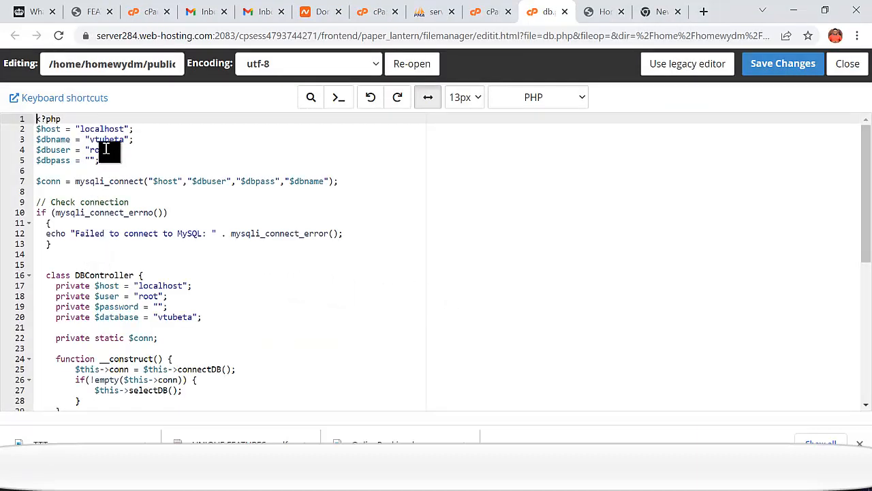
- Copy the saved database password from the Notepad credentials notes
{"action": "left_click", "coordinate": [105, 141]}
{"action": "left_click", "coordinate": [167, 297]}
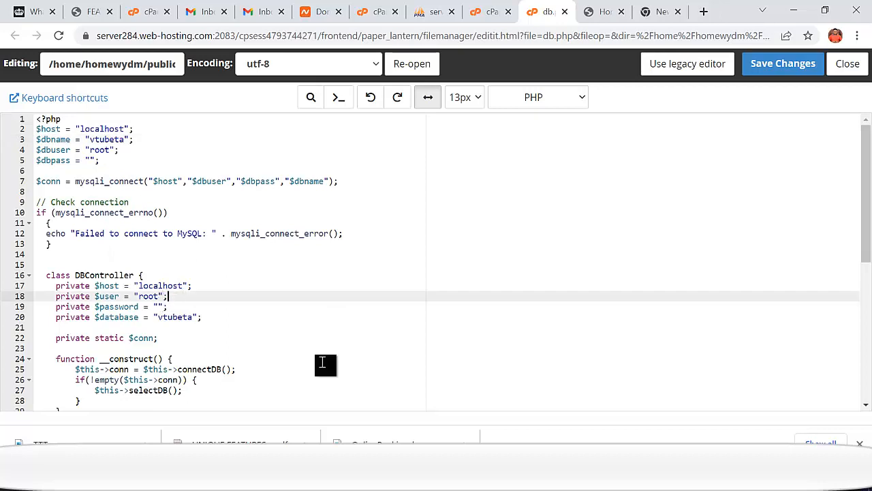
{"action": "mouse_move", "coordinate": [485, 477]}
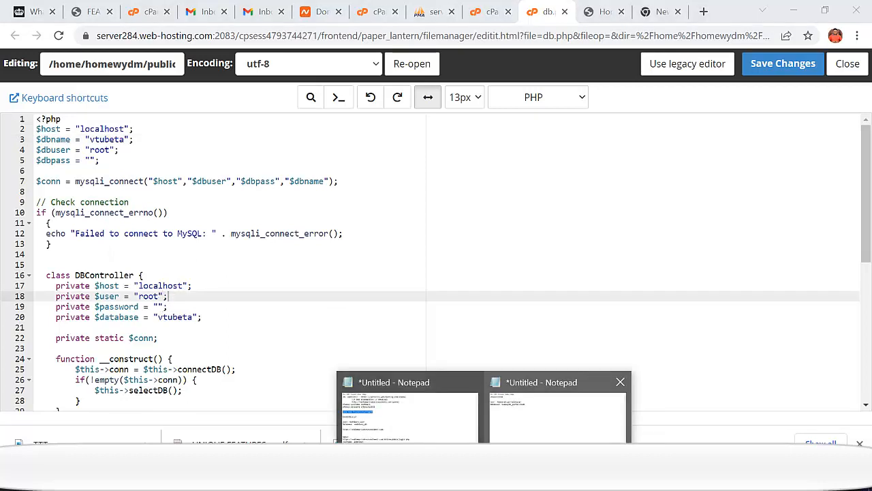
{"action": "left_click", "coordinate": [559, 402]}
{"action": "left_click_drag", "start_coordinate": [156, 127], "coordinate": [104, 135]}
{"action": "right_click", "coordinate": [168, 127]}
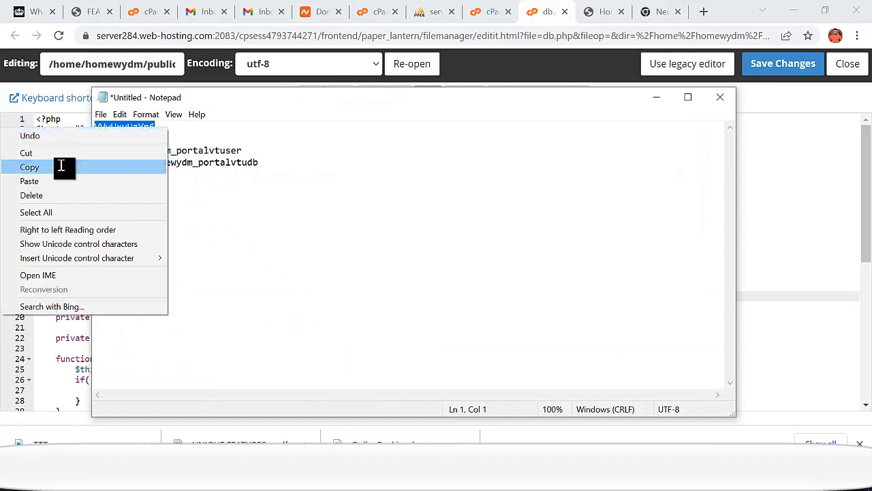
{"action": "left_click", "coordinate": [55, 173]}
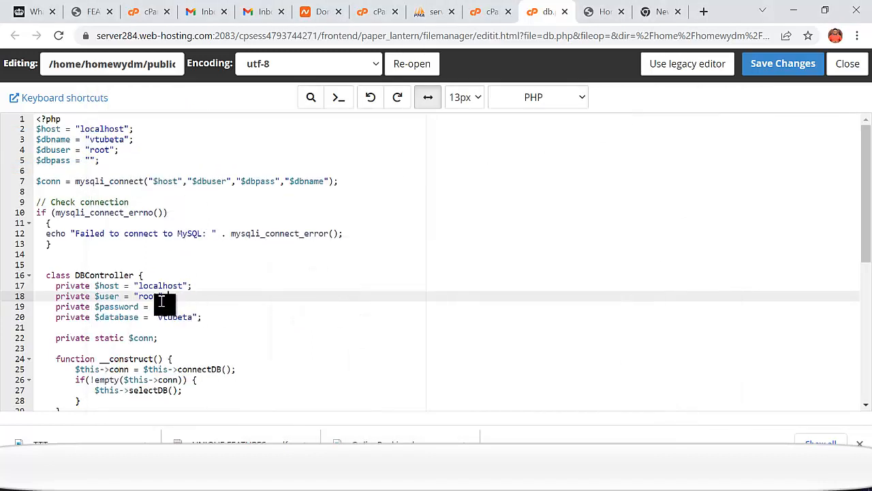
- Paste the database password into both $dbpass and the DBController $password
{"action": "left_click", "coordinate": [90, 160]}
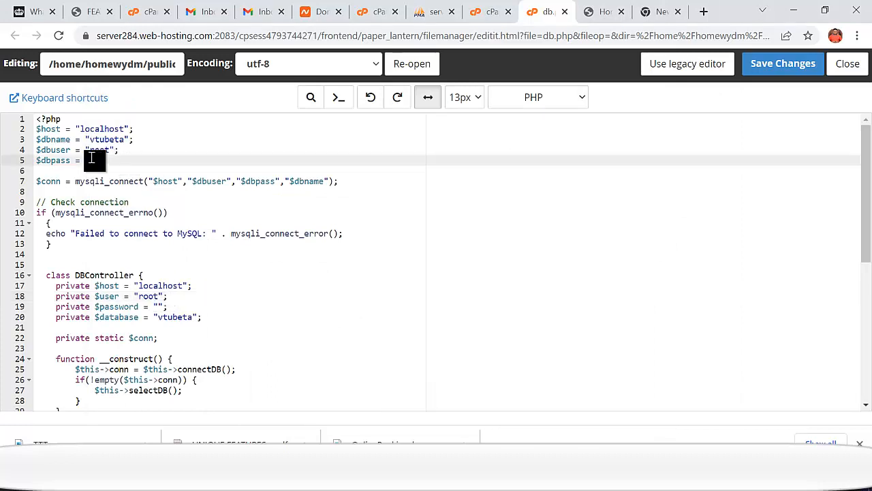
{"action": "key", "text": "ctrl+v"}
{"action": "left_click", "coordinate": [158, 307]}
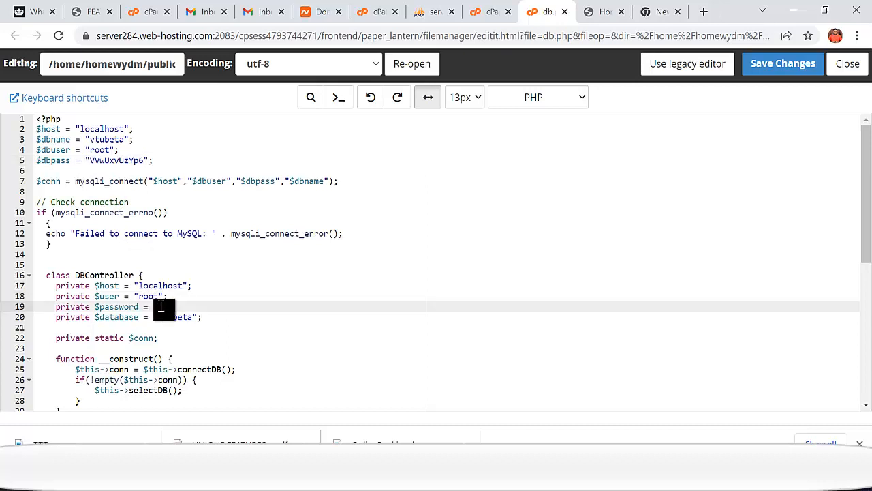
{"action": "key", "text": "ctrl+v"}
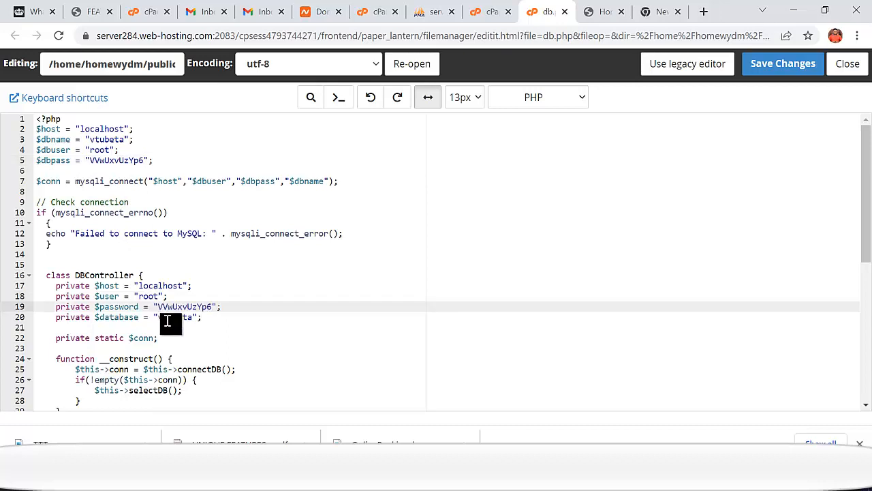
- Copy the database user name from the Notepad notes and return to the code
{"action": "left_click", "coordinate": [485, 477]}
{"action": "left_click", "coordinate": [557, 430]}
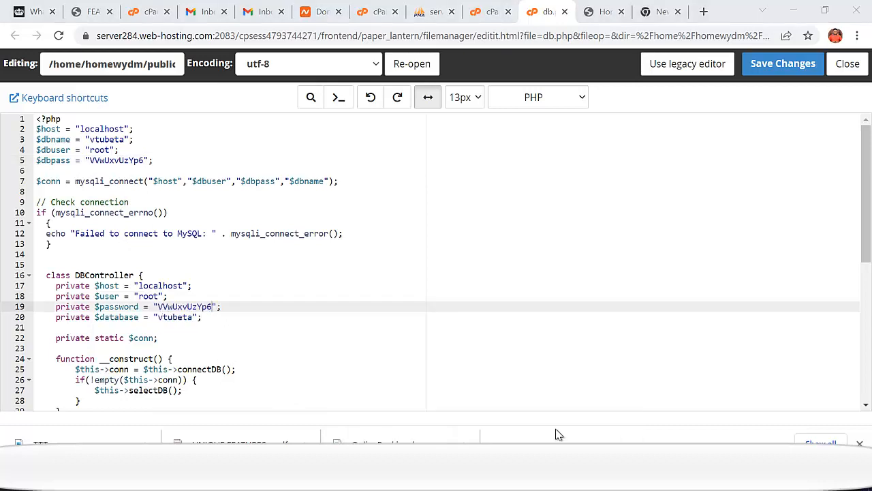
{"action": "left_click_drag", "start_coordinate": [243, 151], "coordinate": [127, 152]}
{"action": "right_click", "coordinate": [136, 151]}
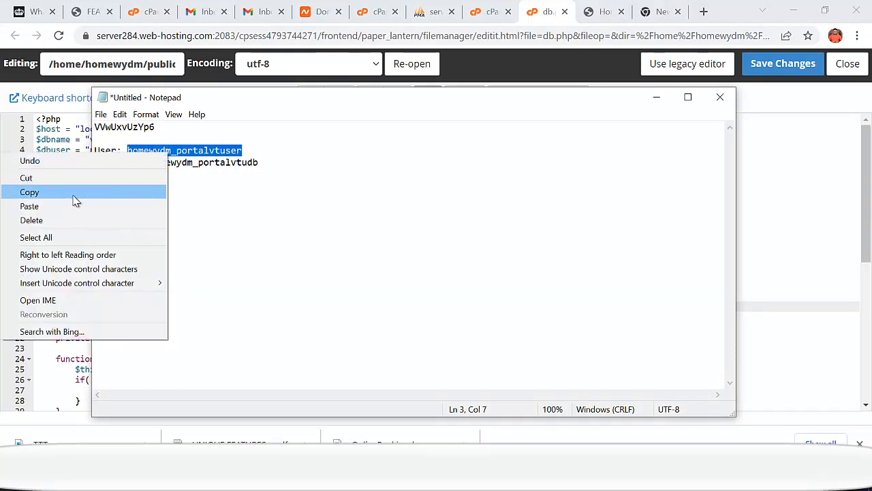
{"action": "left_click", "coordinate": [74, 193]}
{"action": "left_click", "coordinate": [656, 97]}
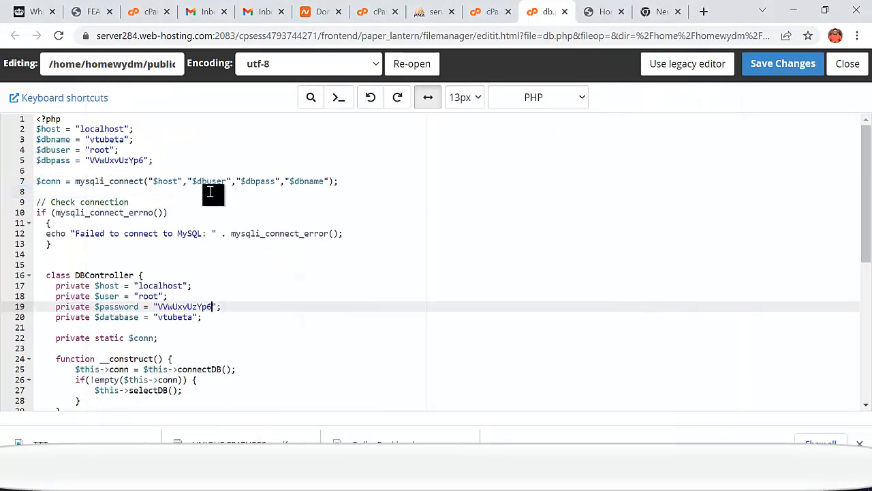
- Replace root with homewydm_portalvtuser in $dbuser (line 4) and $user (line 18)
{"action": "left_click", "coordinate": [111, 150]}
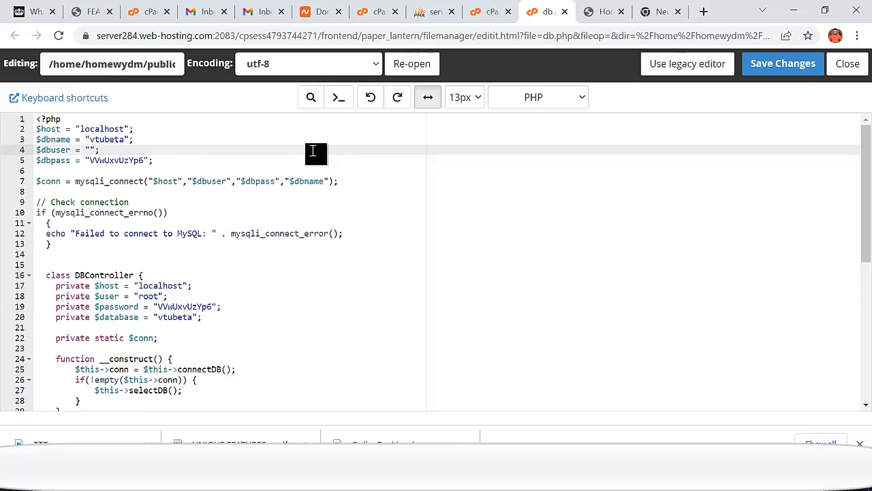
{"action": "key", "text": "ctrl+v"}
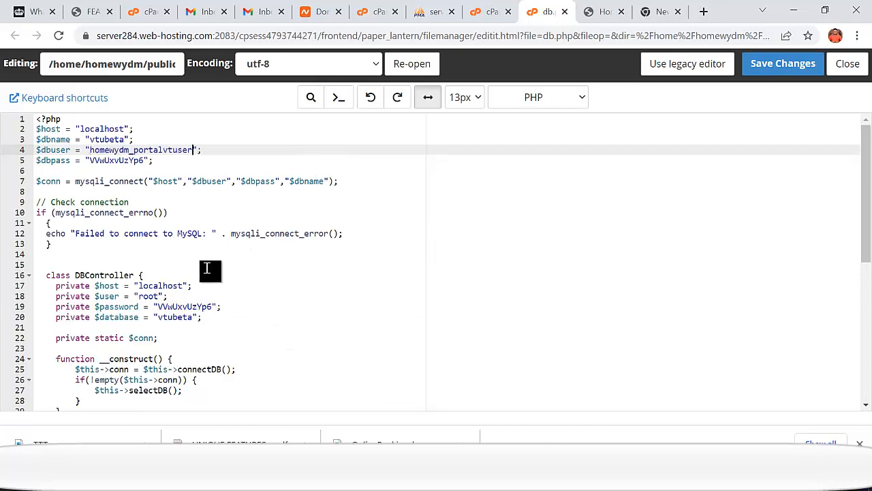
{"action": "left_click", "coordinate": [162, 297]}
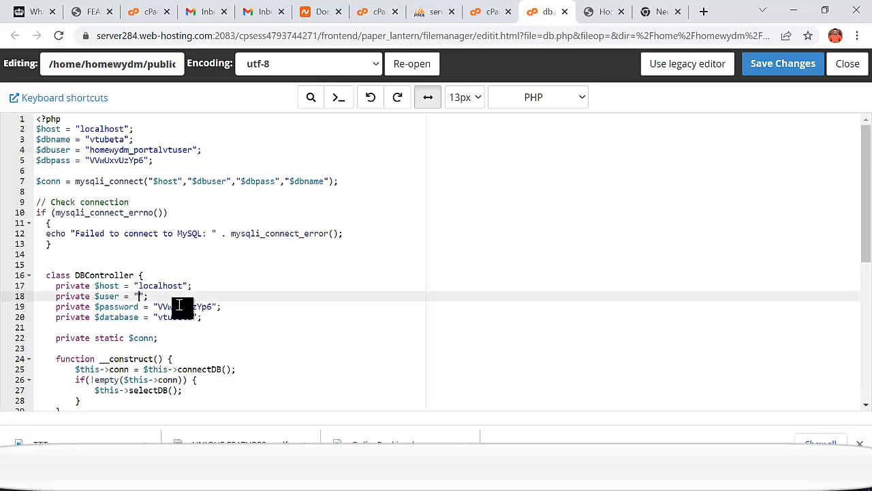
{"action": "key", "text": "ctrl+v"}
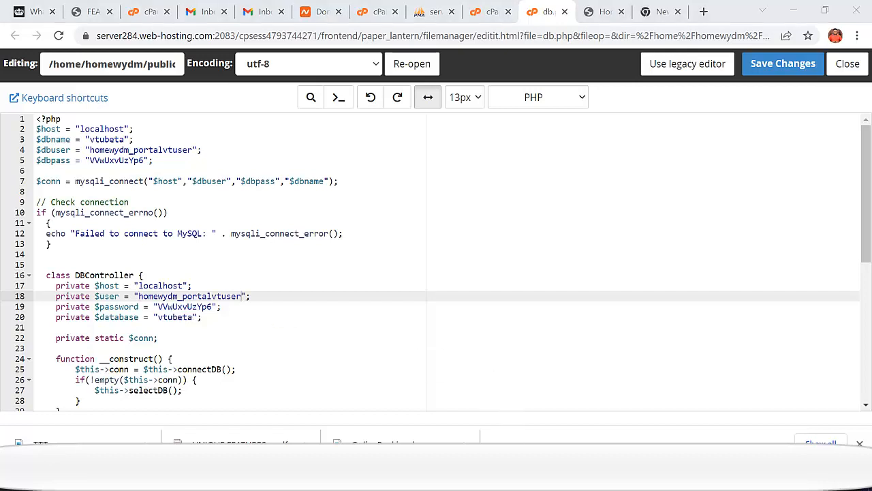
{"action": "left_click", "coordinate": [522, 417]}
{"action": "left_click", "coordinate": [258, 165]}
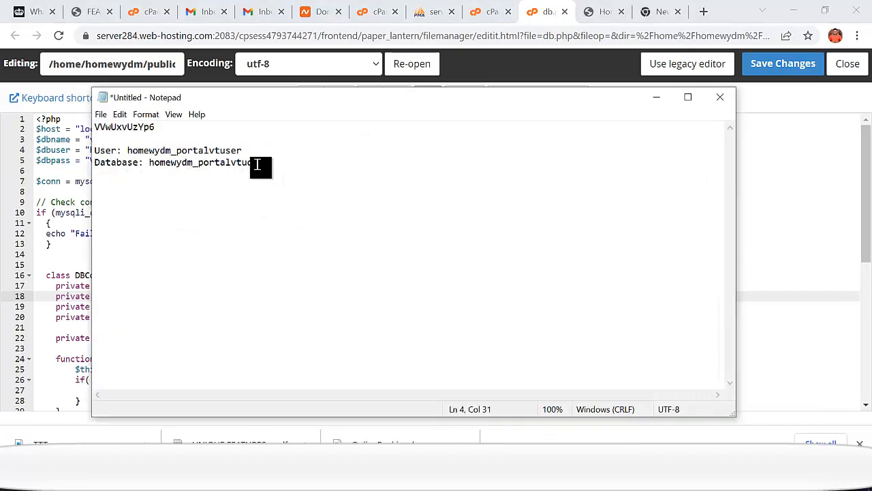
- Copy the database name homewydm_portalvtudb from the Notepad notes
{"action": "left_click_drag", "start_coordinate": [258, 165], "coordinate": [153, 167]}
{"action": "right_click", "coordinate": [153, 165]}
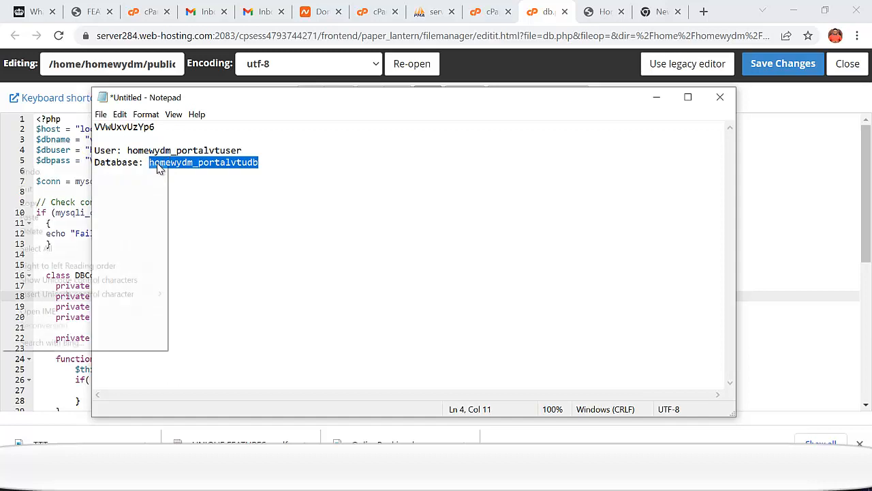
{"action": "left_click", "coordinate": [47, 200]}
{"action": "left_click", "coordinate": [656, 96]}
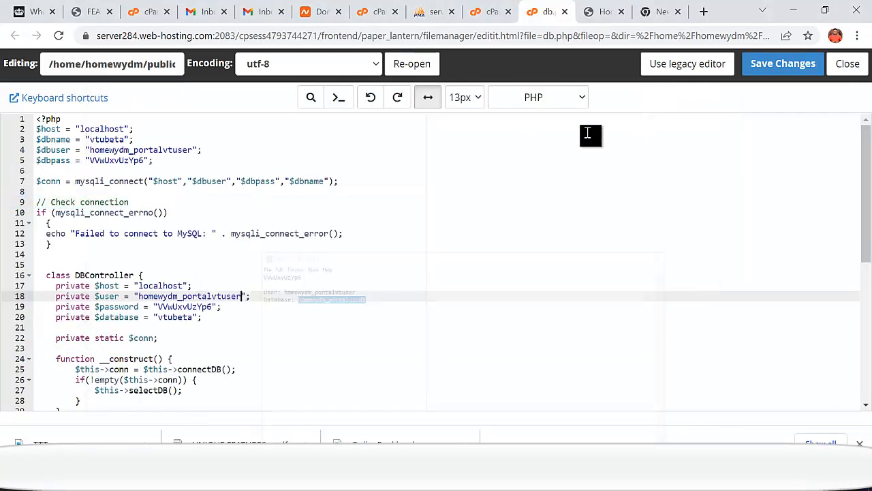
- Set $database (line 20) and $dbname (line 3) to homewydm_portalvtudb and save db.php
{"action": "left_click", "coordinate": [195, 317]}
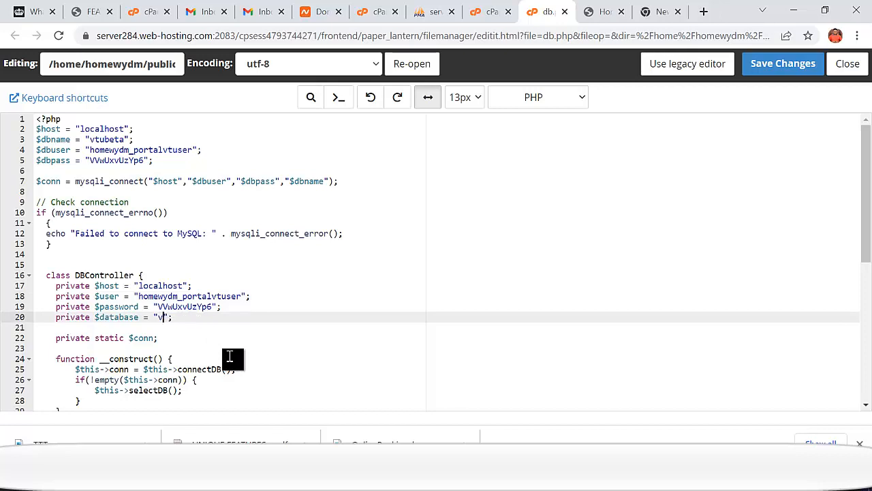
{"action": "key", "text": "ctrl+v"}
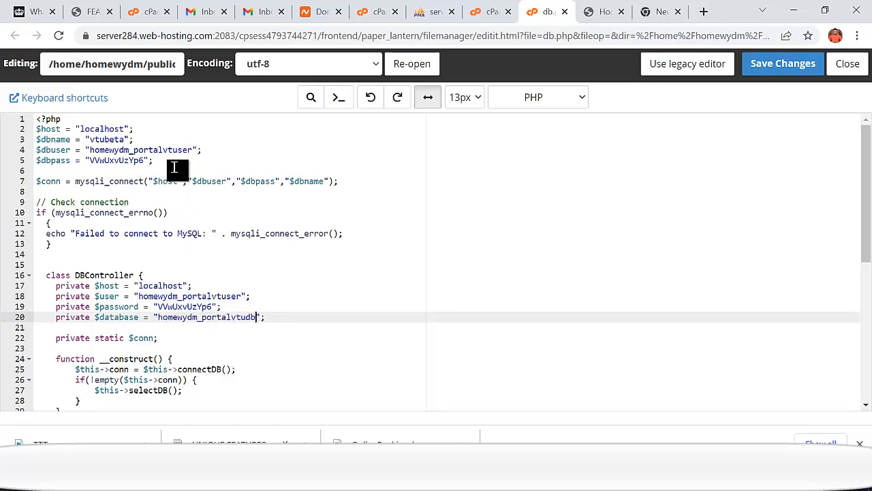
{"action": "left_click", "coordinate": [146, 160]}
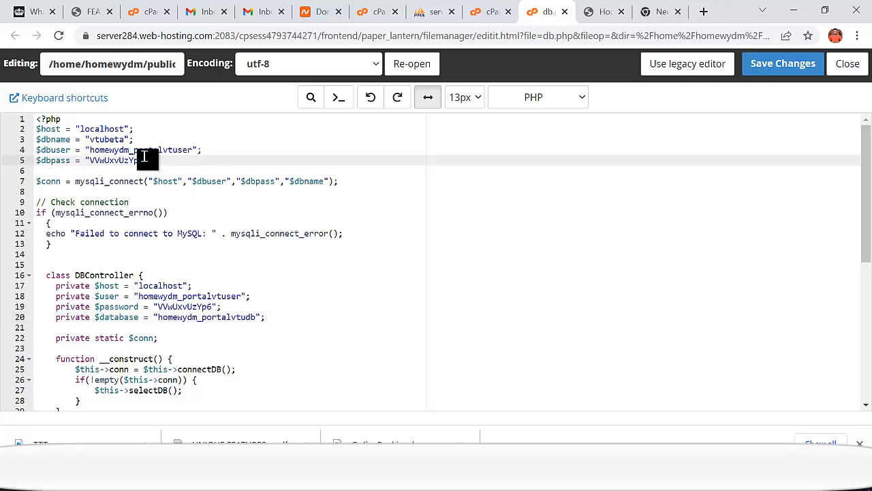
{"action": "left_click", "coordinate": [126, 139]}
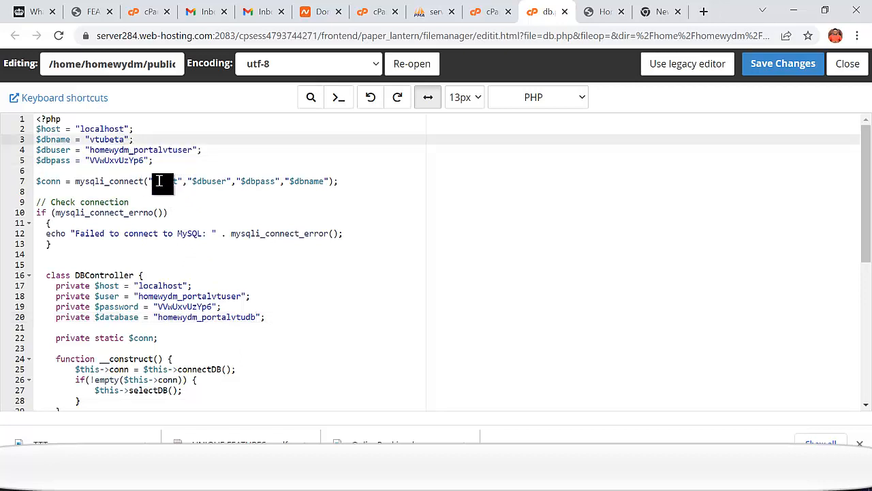
{"action": "key", "text": "BackSpace"}
{"action": "key", "text": "ctrl+v"}
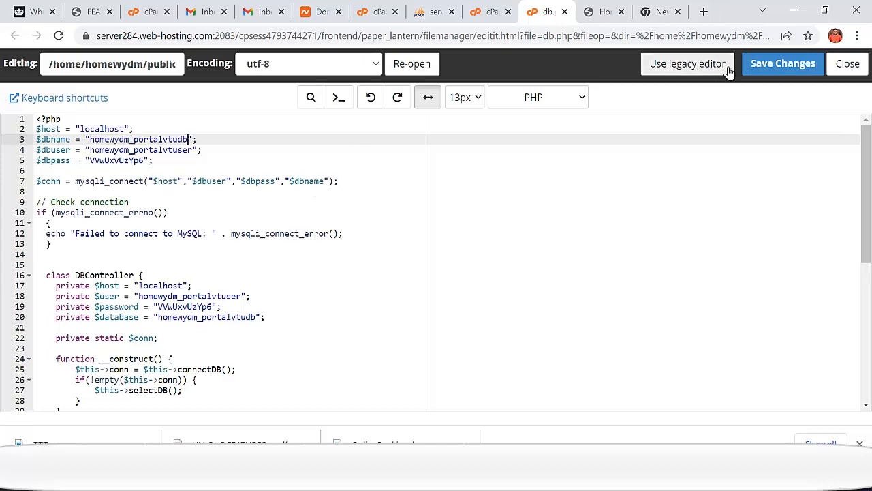
{"action": "left_click", "coordinate": [775, 71]}
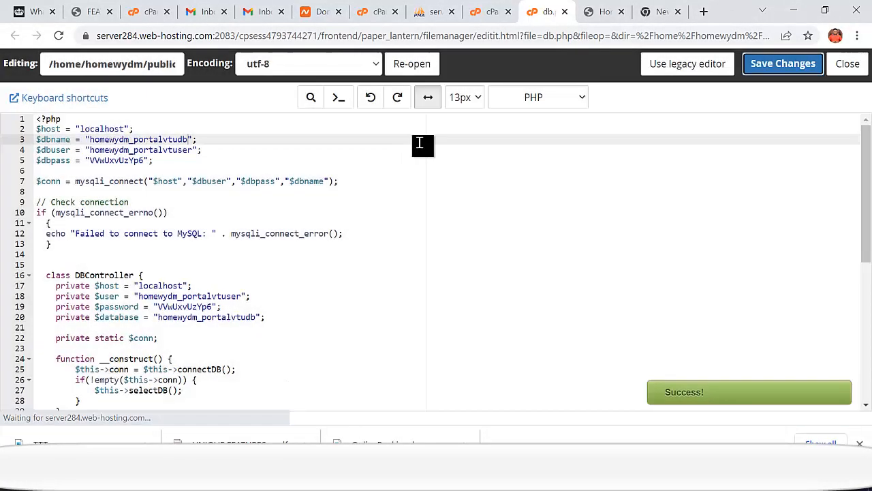
{"action": "left_click", "coordinate": [657, 20]}
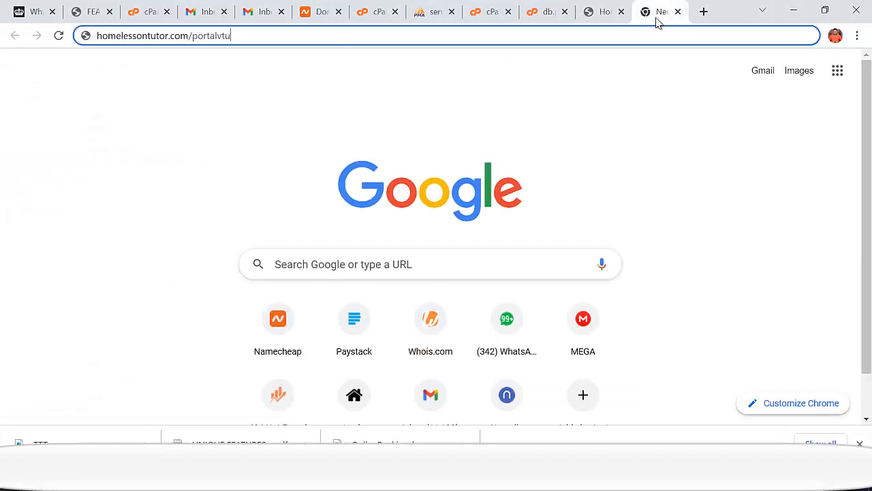
- Start entering homelessontutor.com/po in the new tab's address bar
{"action": "left_click", "coordinate": [59, 36]}
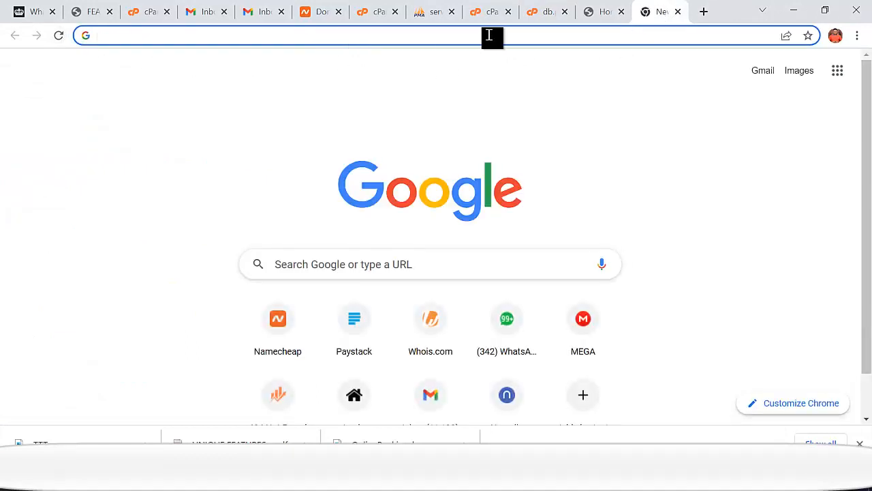
{"action": "left_click", "coordinate": [309, 41]}
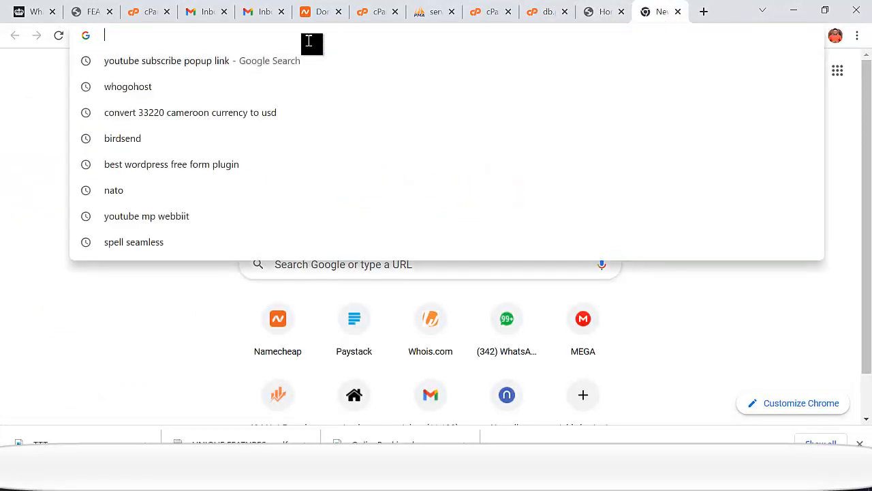
{"action": "type", "text": "homelessontutor.com"}
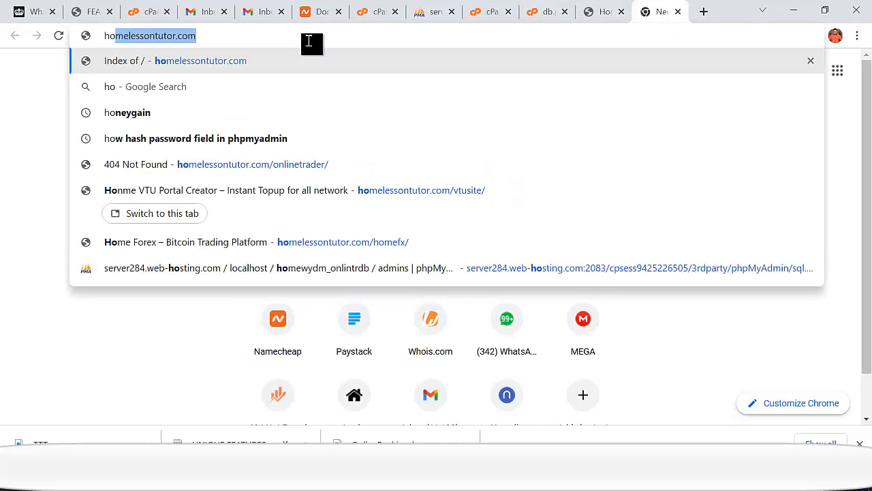
{"action": "key", "text": "Right"}
{"action": "type", "text": "/"}
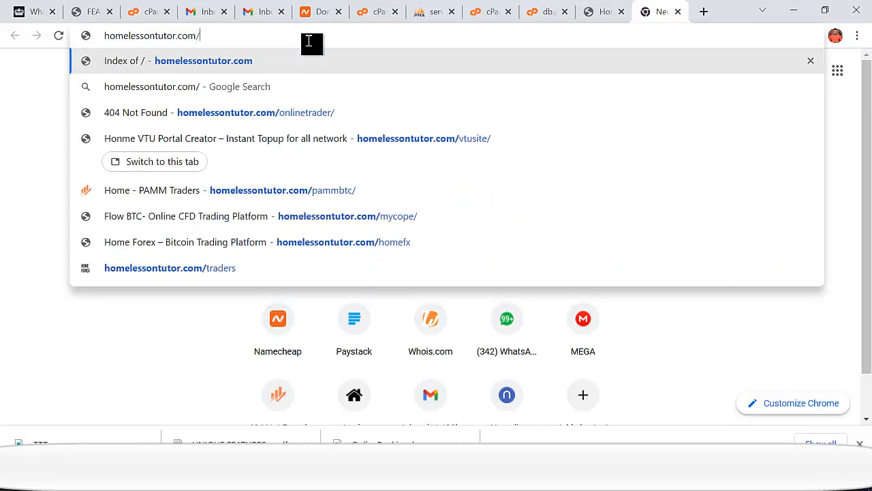
{"action": "type", "text": "po"}
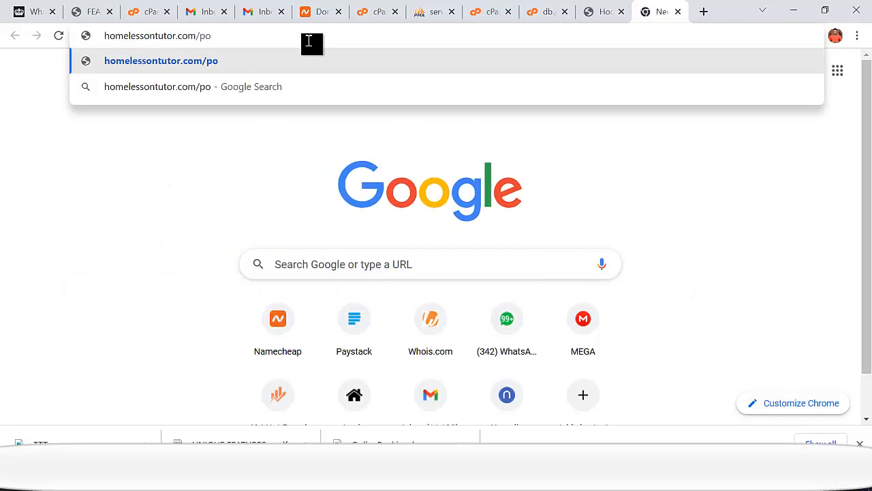
- Copy the portalvtu folder name from File Manager's path box
{"action": "left_click", "coordinate": [549, 14]}
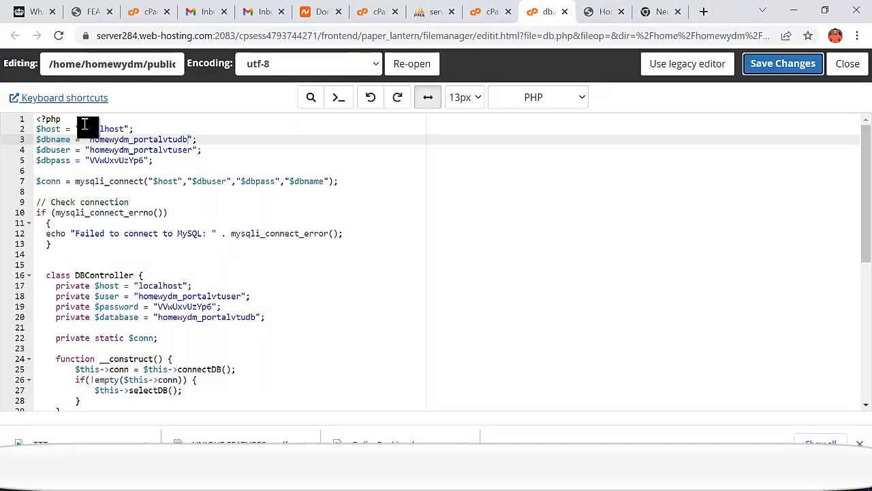
{"action": "left_click", "coordinate": [494, 17]}
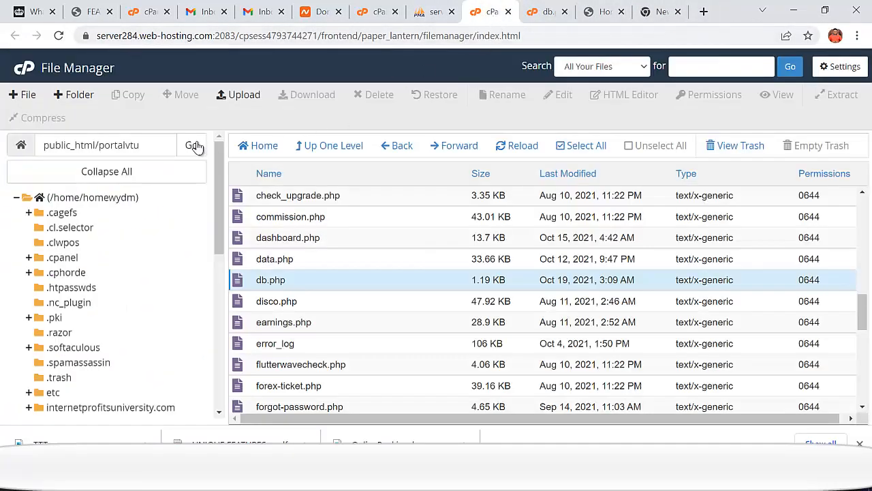
{"action": "left_click", "coordinate": [161, 145]}
{"action": "double_click", "coordinate": [117, 147]}
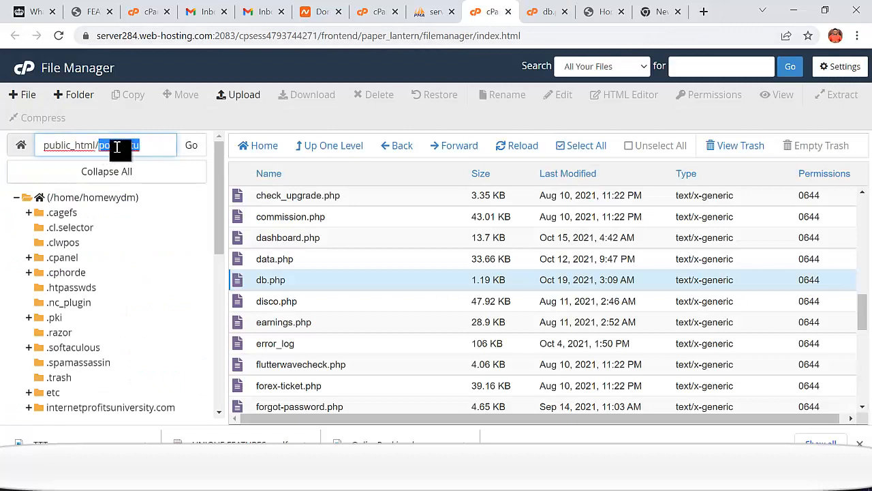
{"action": "right_click", "coordinate": [117, 146]}
{"action": "left_click", "coordinate": [154, 230]}
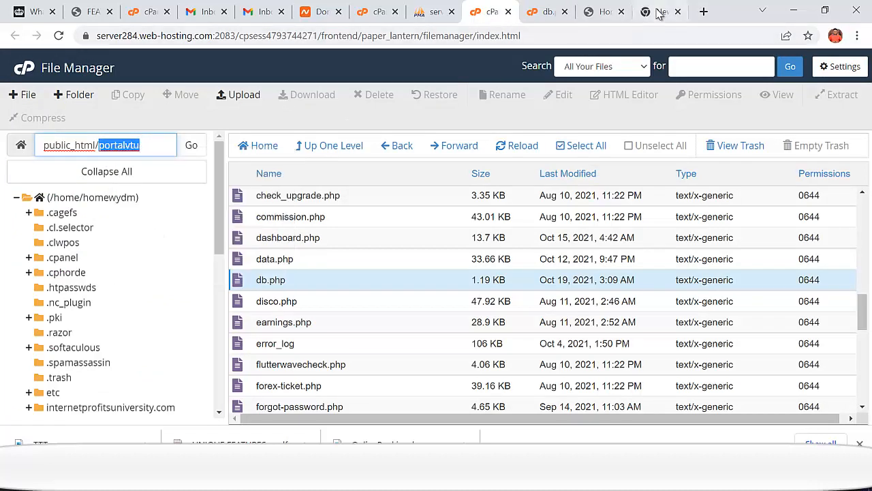
- Complete the address as homelessontutor.com/portalvtu and load it
{"action": "left_click", "coordinate": [659, 15]}
{"action": "double_click", "coordinate": [197, 38]}
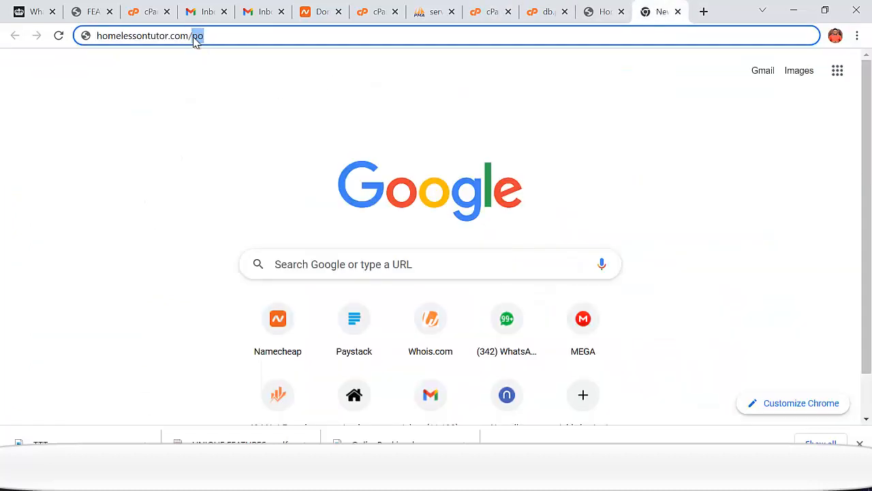
{"action": "key", "text": "ctrl+v"}
{"action": "key", "text": "Return"}
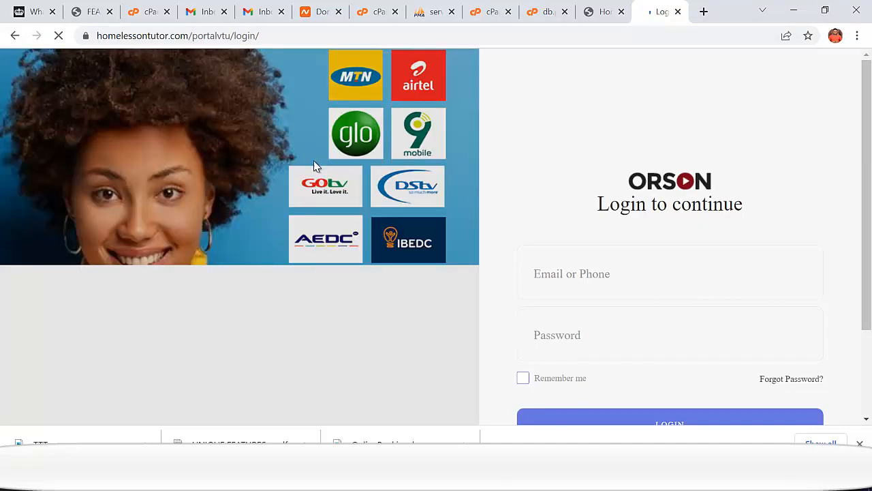
- Open the 'Create an account' signup page, look it over, and go back to login
{"action": "scroll", "coordinate": [384, 245], "scroll_direction": "down", "scroll_amount": 1}
{"action": "scroll", "coordinate": [385, 250], "scroll_direction": "down", "scroll_amount": 2}
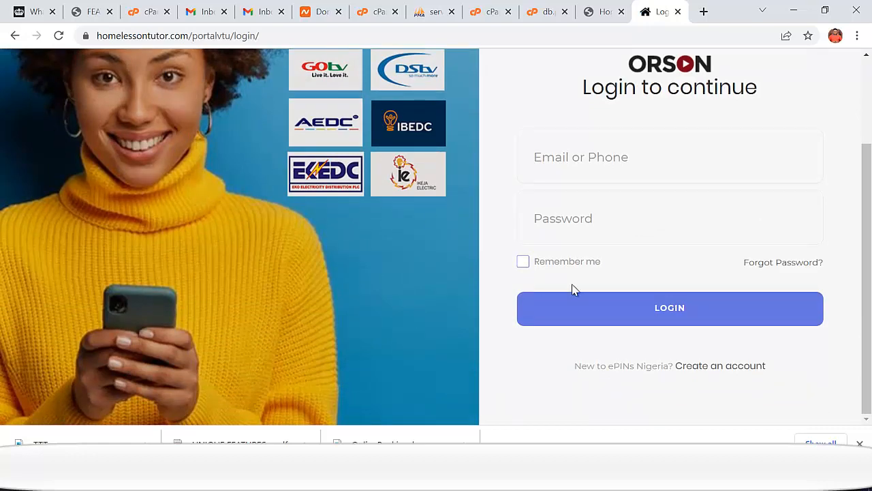
{"action": "left_click", "coordinate": [723, 368]}
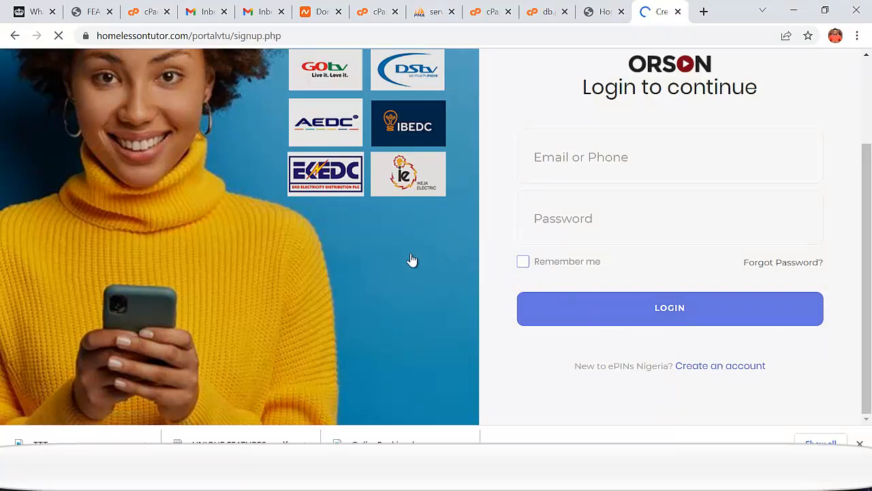
{"action": "scroll", "coordinate": [531, 280], "scroll_direction": "down", "scroll_amount": 2}
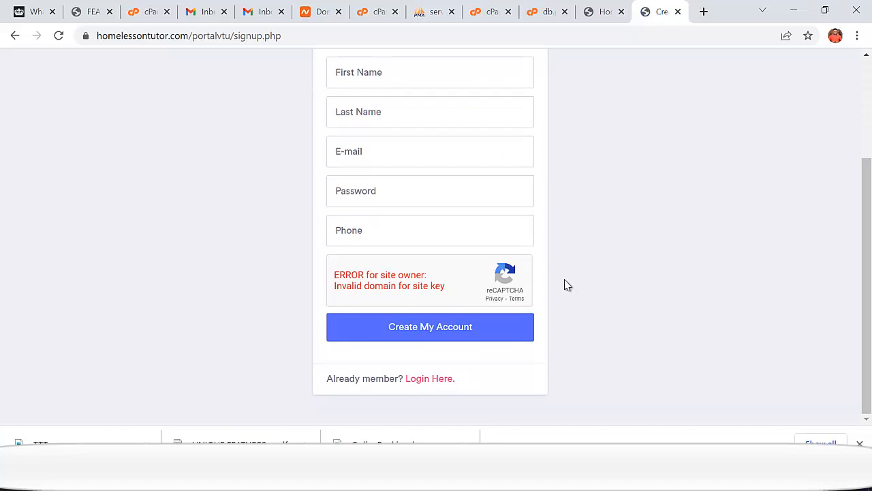
{"action": "scroll", "coordinate": [506, 280], "scroll_direction": "up", "scroll_amount": 2}
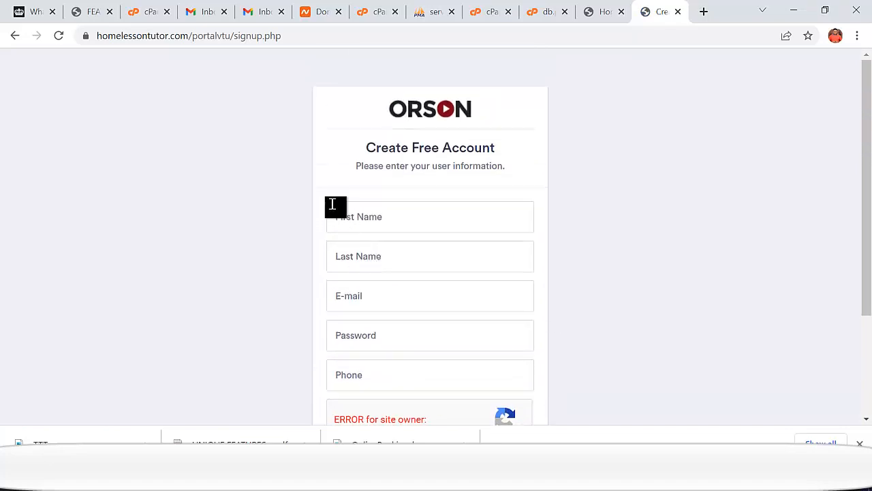
{"action": "scroll", "coordinate": [333, 205], "scroll_direction": "down", "scroll_amount": 2}
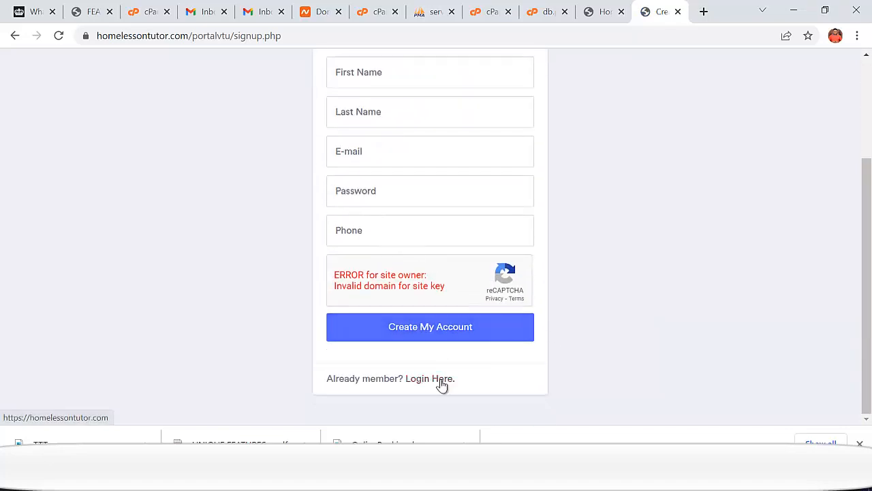
{"action": "left_click", "coordinate": [16, 38]}
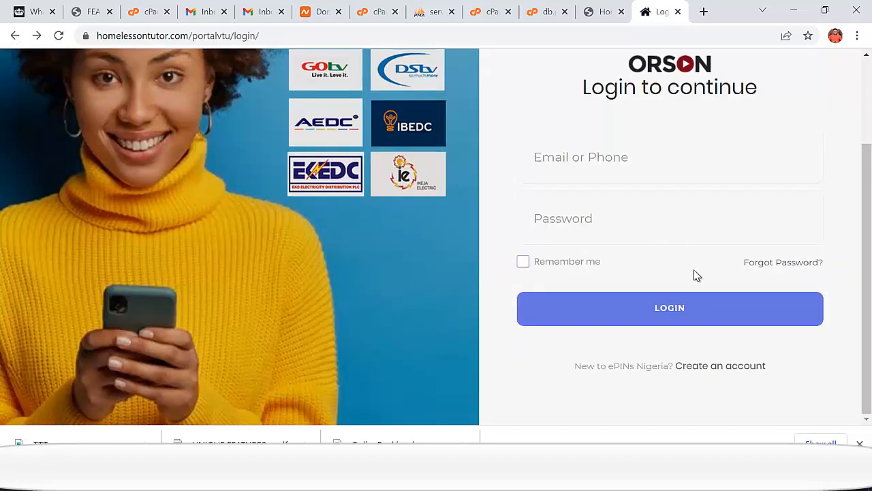
- Open the signup page in a new tab, review it, then switch to the VTU PORTAL homepage
{"action": "right_click", "coordinate": [724, 370]}
{"action": "left_click", "coordinate": [738, 224]}
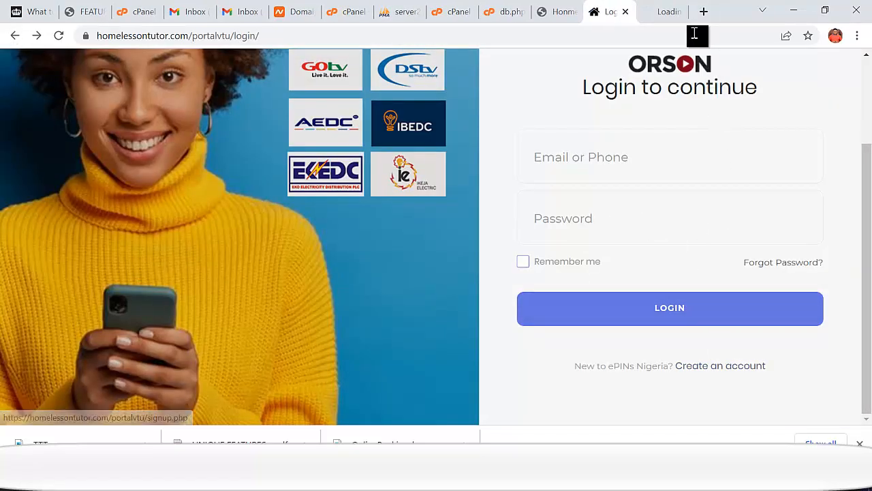
{"action": "left_click", "coordinate": [649, 18]}
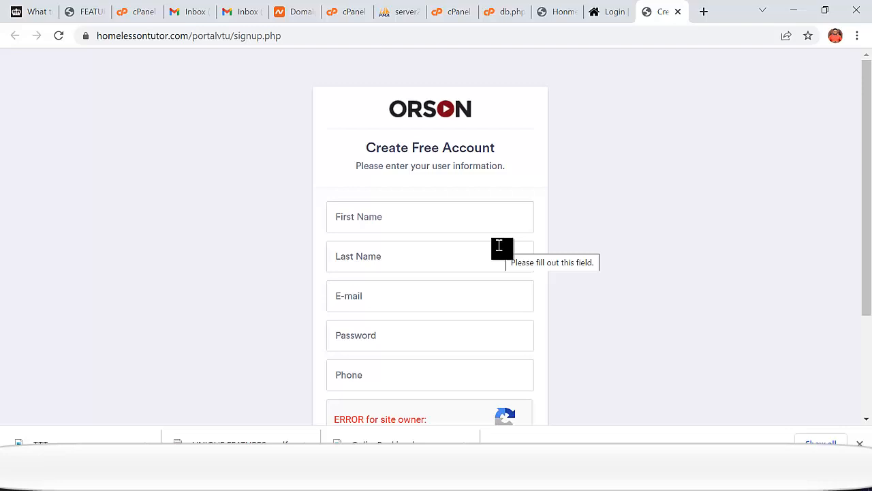
{"action": "scroll", "coordinate": [555, 271], "scroll_direction": "down", "scroll_amount": 2}
{"action": "scroll", "coordinate": [617, 284], "scroll_direction": "up", "scroll_amount": 2}
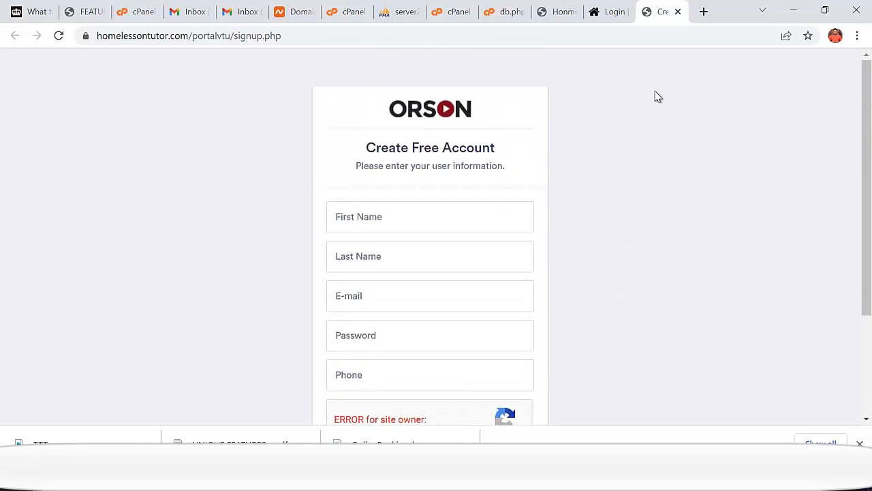
{"action": "left_click", "coordinate": [608, 13]}
{"action": "left_click", "coordinate": [660, 15]}
{"action": "scroll", "coordinate": [610, 251], "scroll_direction": "down", "scroll_amount": 2}
{"action": "scroll", "coordinate": [619, 259], "scroll_direction": "up", "scroll_amount": 2}
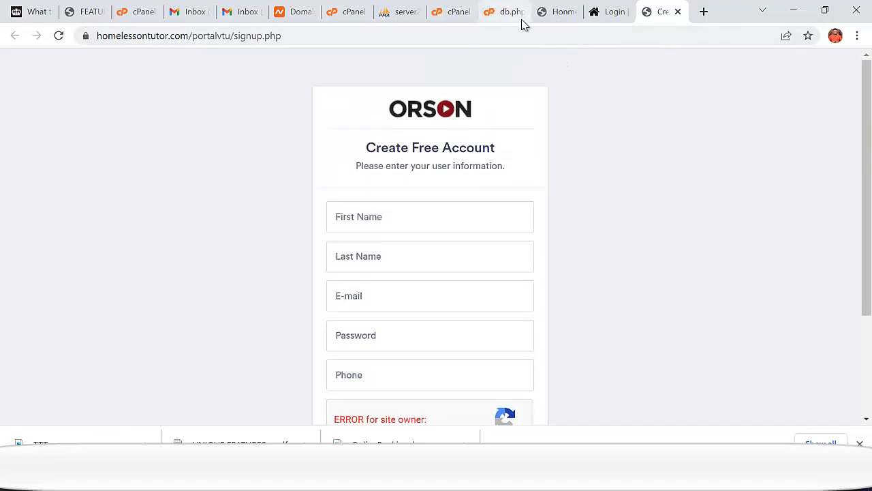
{"action": "left_click", "coordinate": [557, 13]}
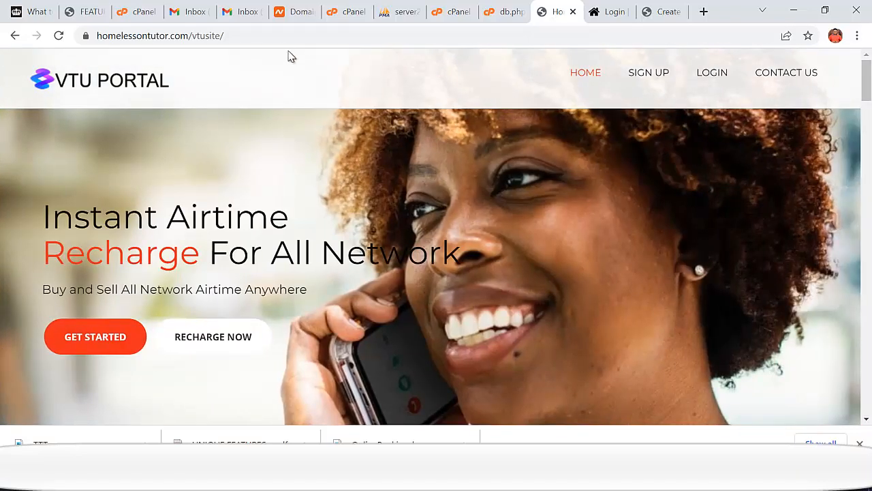
- Go to the site's WordPress wp-admin page via the address bar suggestion
{"action": "left_click", "coordinate": [301, 36]}
{"action": "left_click", "coordinate": [320, 37]}
{"action": "type", "text": "ad"}
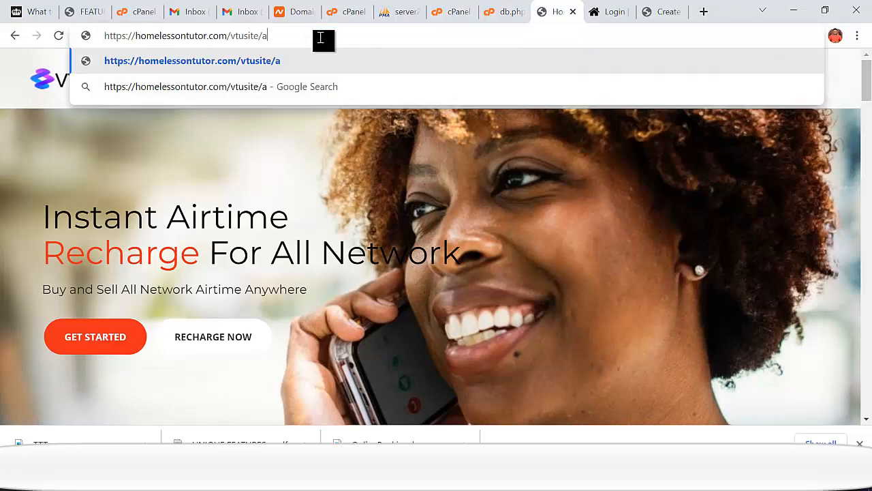
{"action": "key", "text": "BackSpace"}
{"action": "key", "text": "BackSpace"}
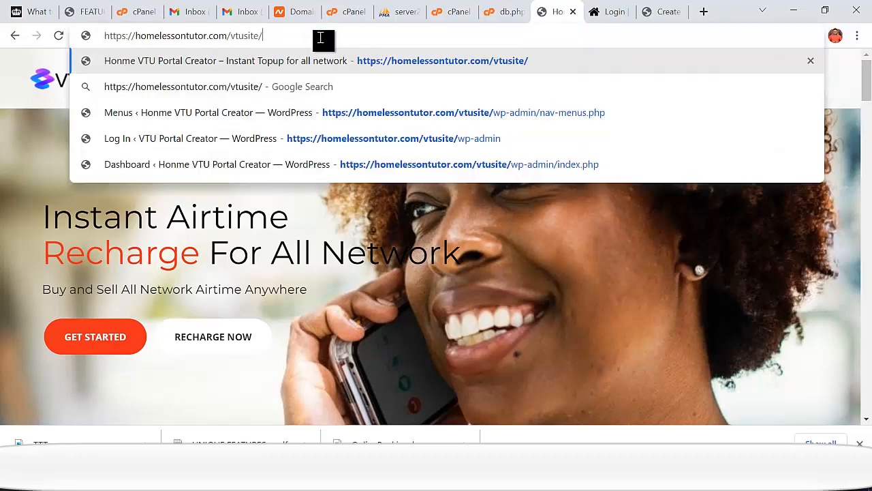
{"action": "type", "text": "w"}
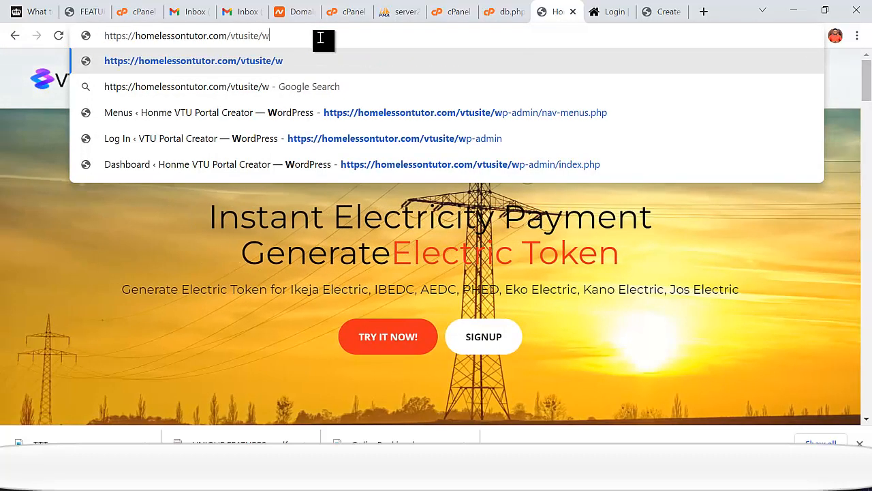
{"action": "type", "text": "p-admin/nav-menus.php"}
{"action": "left_click", "coordinate": [307, 113]}
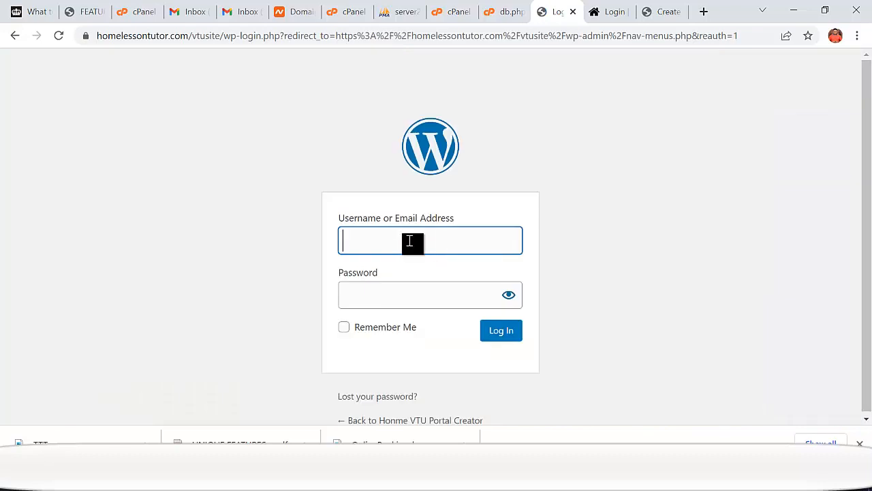
- Fill in the saved administrator username and attempt to log in
{"action": "left_click", "coordinate": [409, 247]}
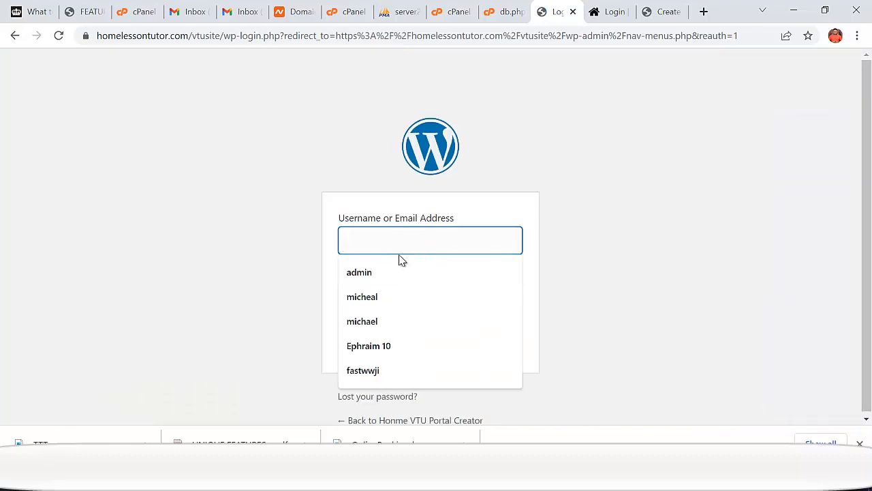
{"action": "left_click", "coordinate": [391, 276]}
{"action": "left_click", "coordinate": [413, 298]}
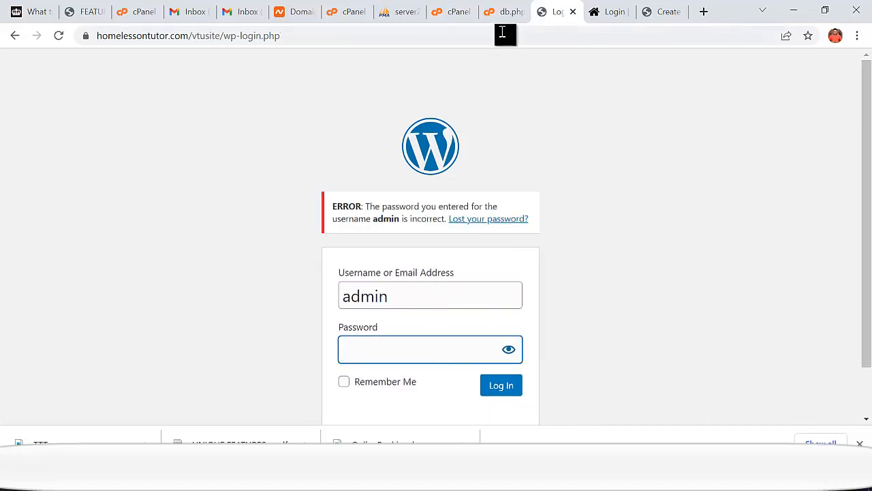
- Open the homewydm_vtudbsite database in phpMyAdmin to list its wpcl_ WordPress tables
{"action": "left_click", "coordinate": [349, 14]}
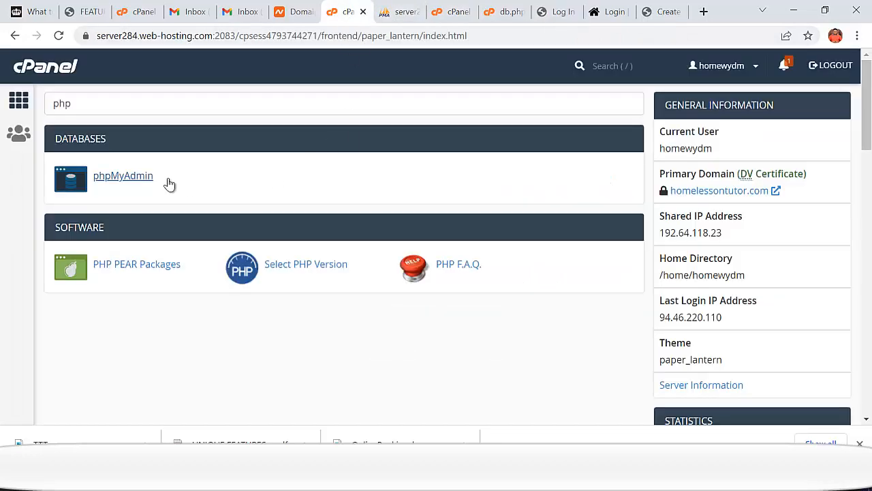
{"action": "double_click", "coordinate": [62, 103]}
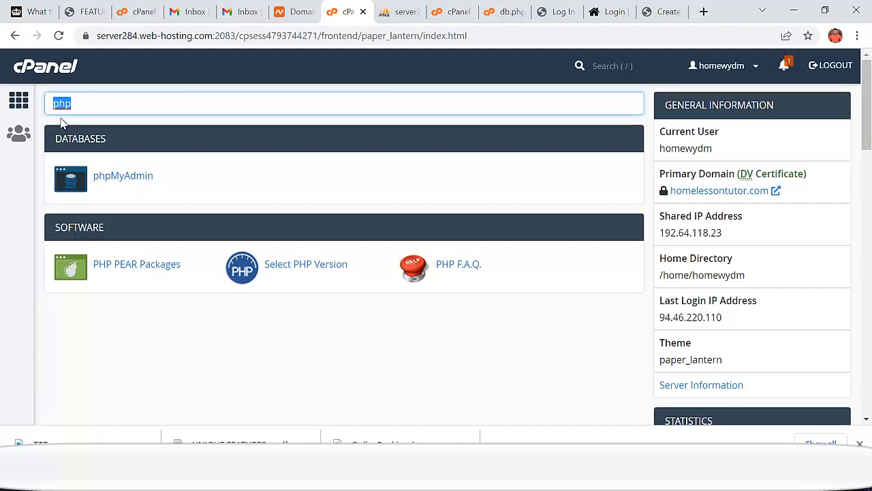
{"action": "left_click", "coordinate": [398, 19]}
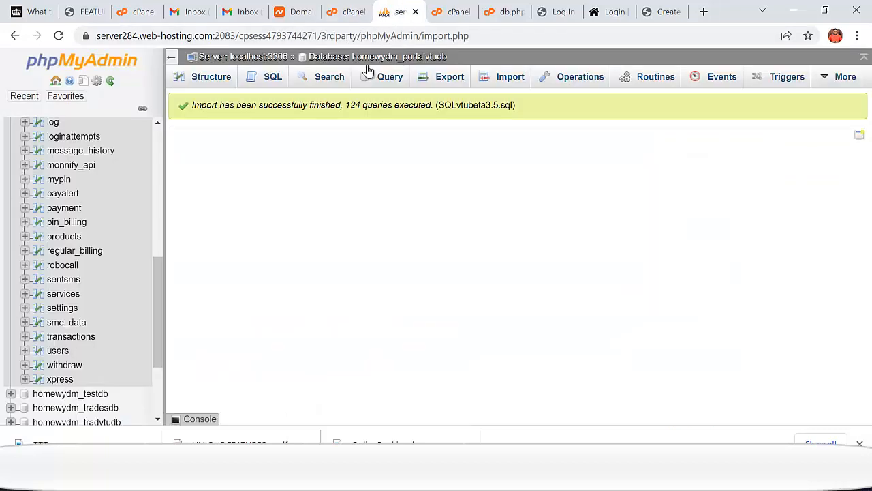
{"action": "scroll", "coordinate": [143, 303], "scroll_direction": "up", "scroll_amount": 10}
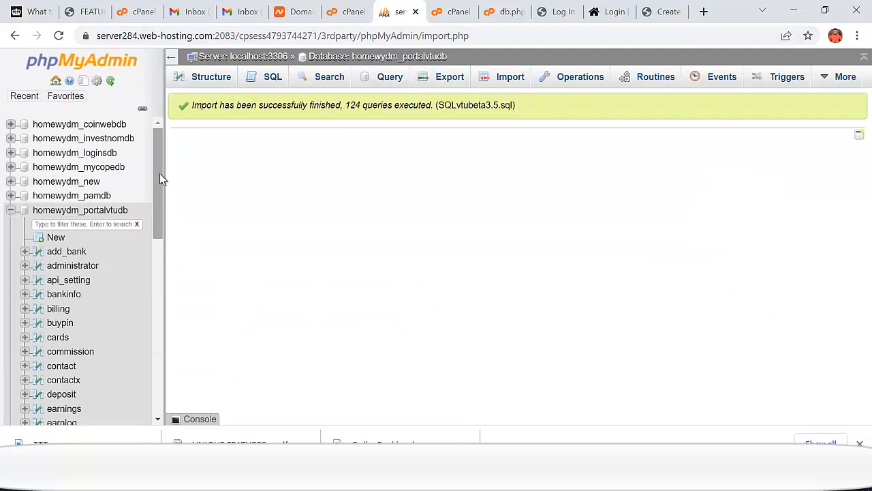
{"action": "left_click_drag", "start_coordinate": [160, 173], "coordinate": [164, 357]}
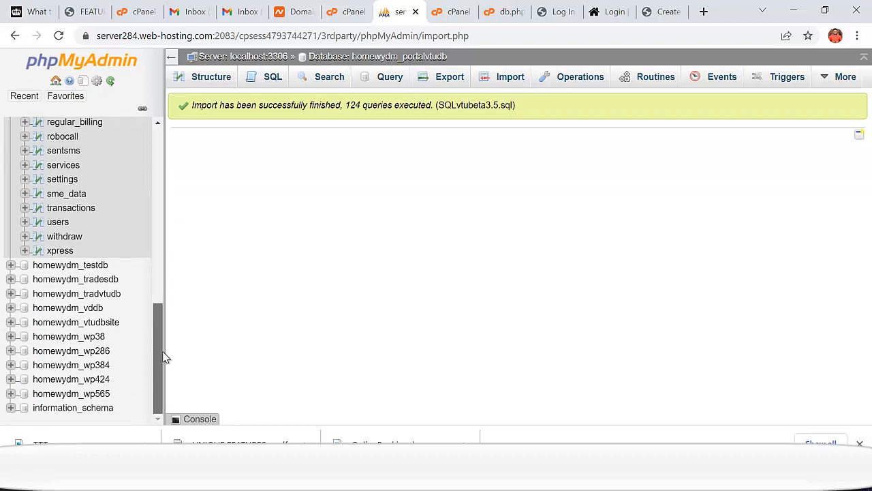
{"action": "left_click", "coordinate": [109, 324]}
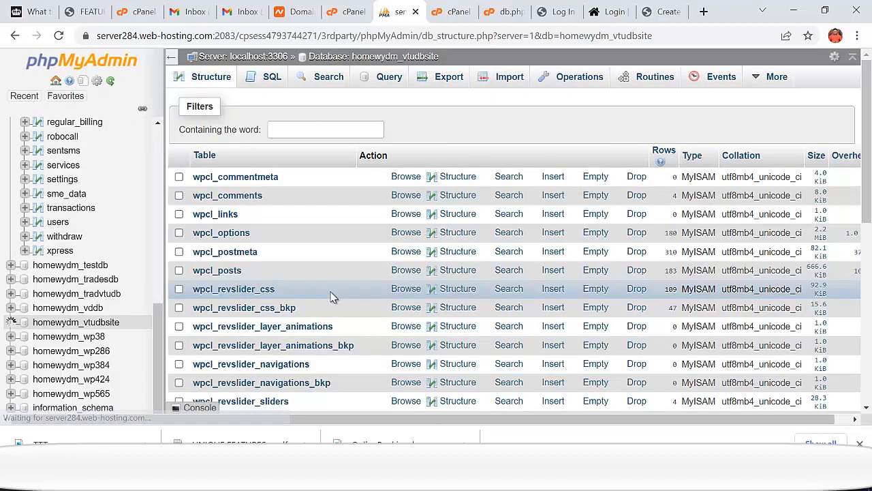
{"action": "scroll", "coordinate": [249, 271], "scroll_direction": "down", "scroll_amount": 1}
{"action": "scroll", "coordinate": [249, 271], "scroll_direction": "down", "scroll_amount": 3}
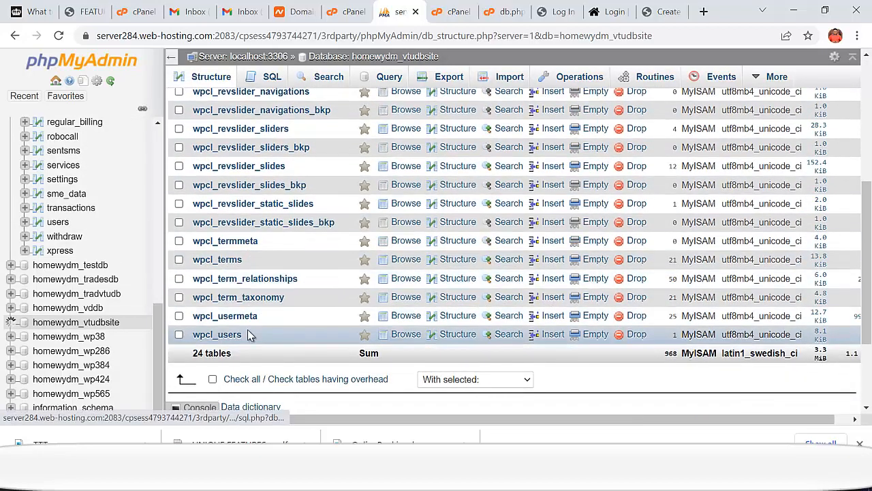
- Edit the admin row of wpcl_users and set the user_pass function to MD5
{"action": "left_click", "coordinate": [249, 334]}
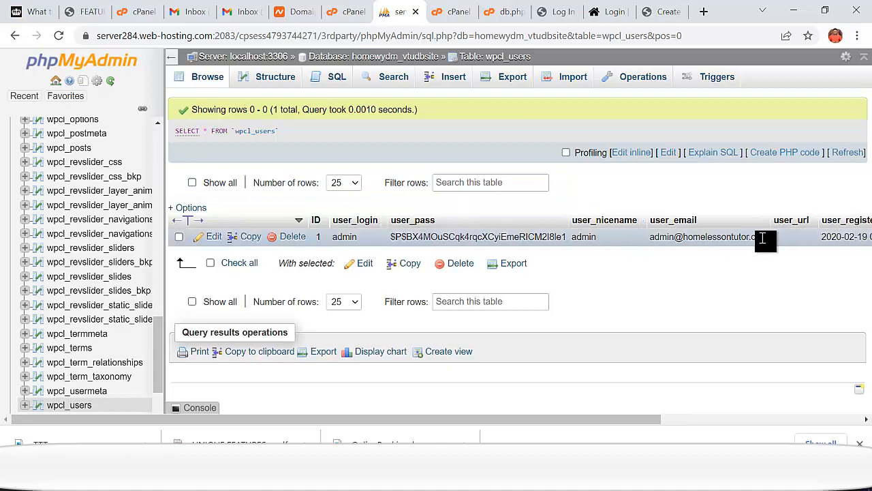
{"action": "left_click", "coordinate": [214, 237]}
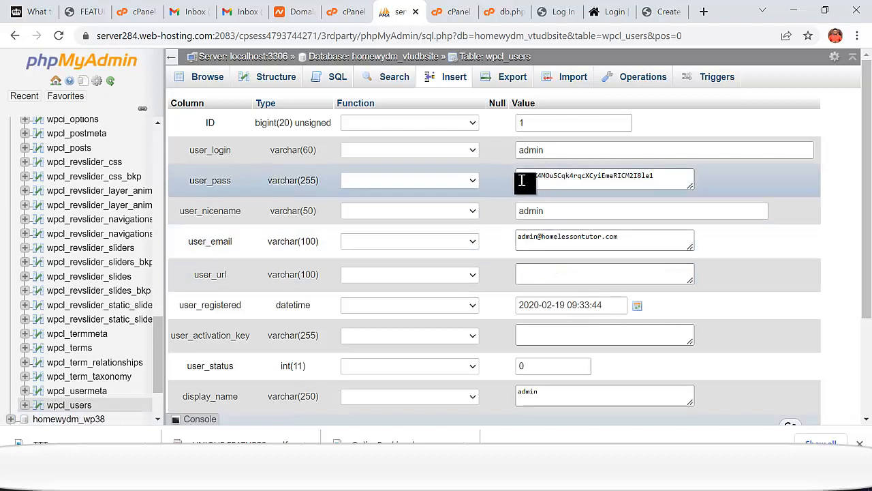
{"action": "left_click", "coordinate": [473, 182]}
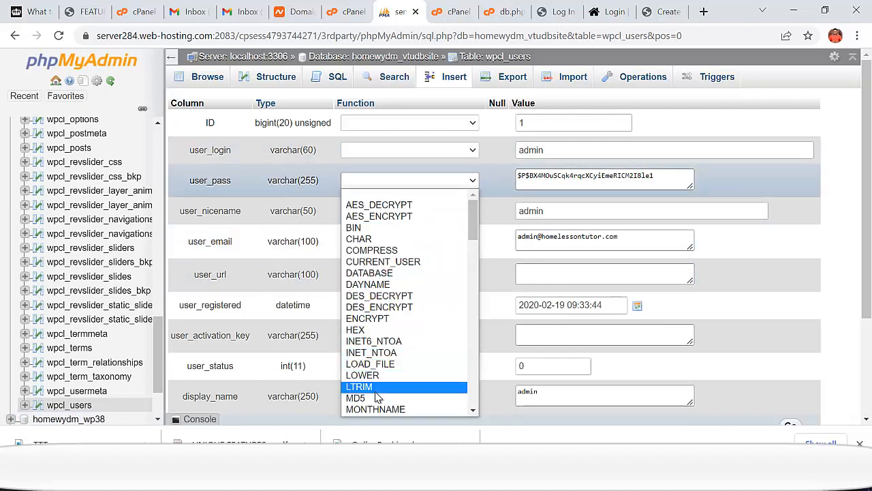
{"action": "left_click", "coordinate": [377, 398]}
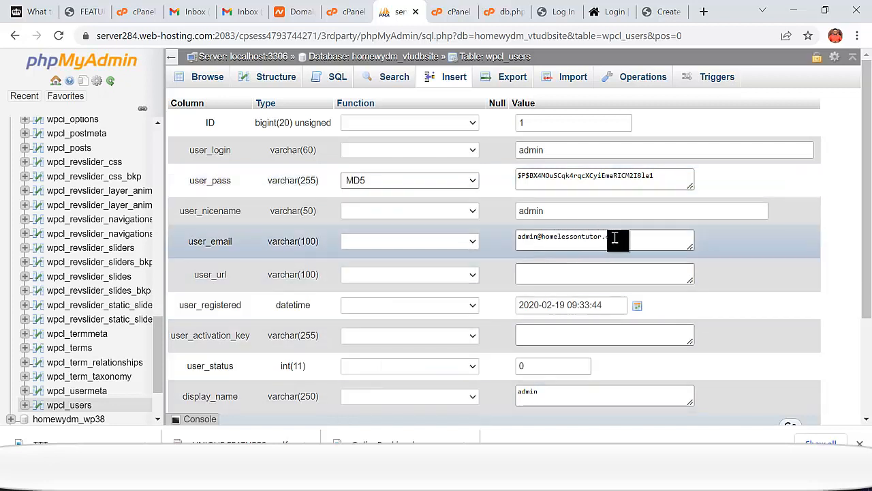
- Copy the admin's stored user_email address for use as the new password
{"action": "left_click_drag", "start_coordinate": [625, 239], "coordinate": [522, 238]}
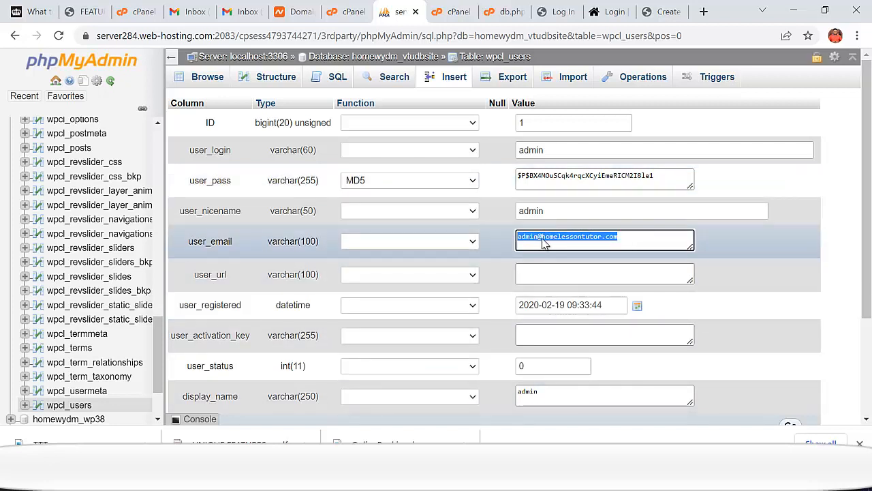
{"action": "right_click", "coordinate": [553, 235]}
{"action": "left_click", "coordinate": [567, 286]}
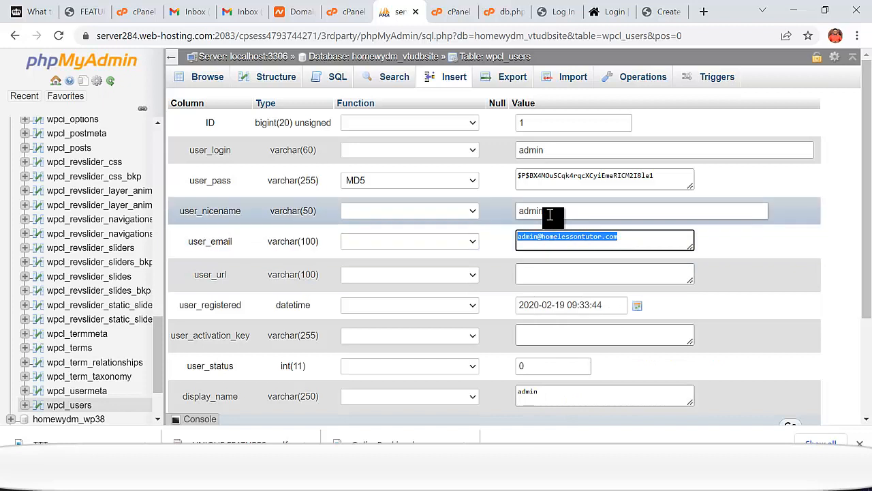
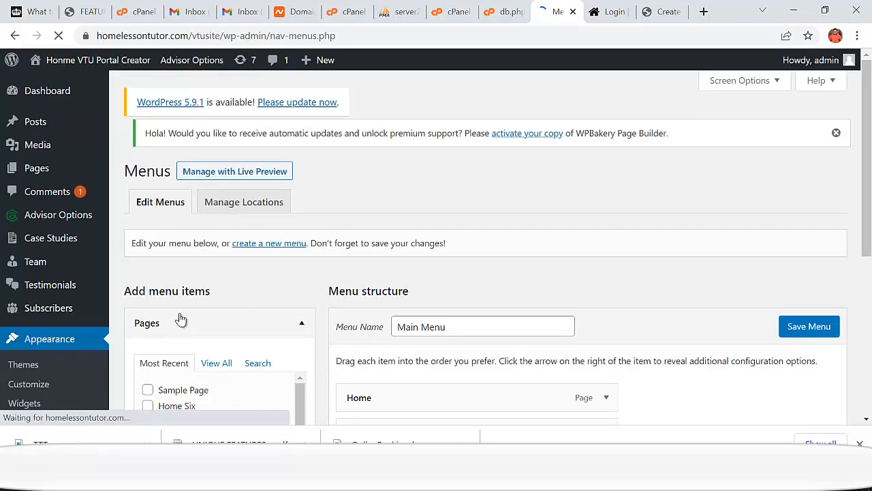
{"action": "left_click", "coordinate": [608, 11]}
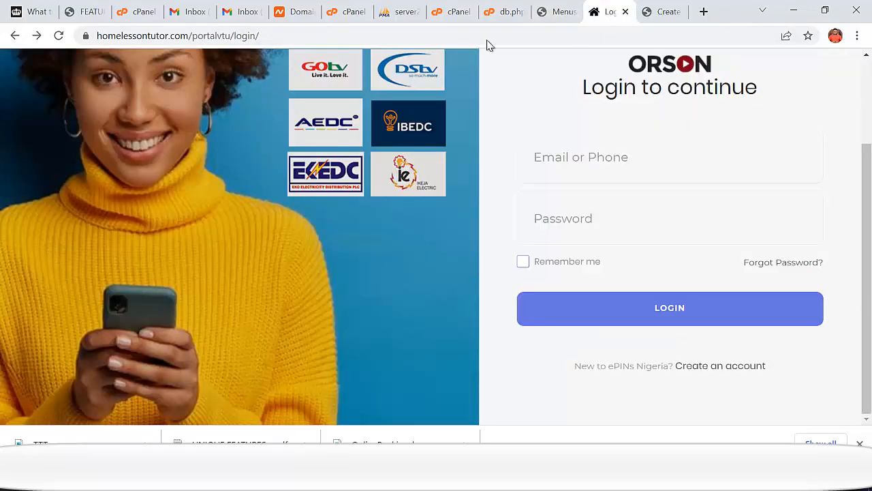
{"action": "left_click", "coordinate": [276, 43]}
{"action": "right_click", "coordinate": [240, 37]}
{"action": "left_click", "coordinate": [272, 133]}
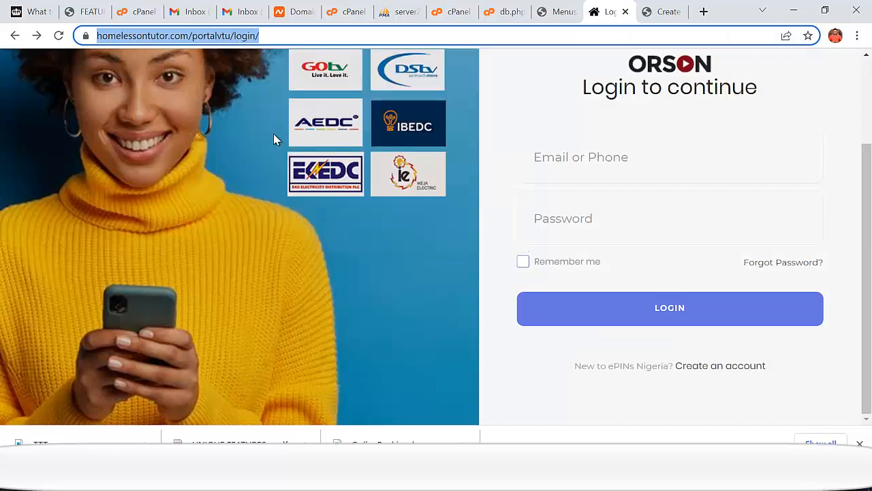
{"action": "left_click", "coordinate": [556, 11]}
{"action": "scroll", "coordinate": [64, 241], "scroll_direction": "down", "scroll_amount": 2}
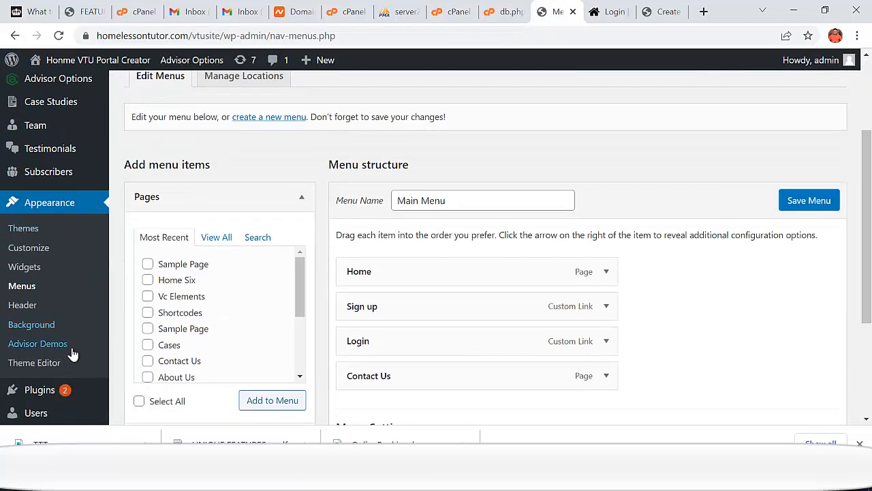
{"action": "scroll", "coordinate": [72, 354], "scroll_direction": "down", "scroll_amount": 2}
{"action": "scroll", "coordinate": [328, 249], "scroll_direction": "up", "scroll_amount": 1}
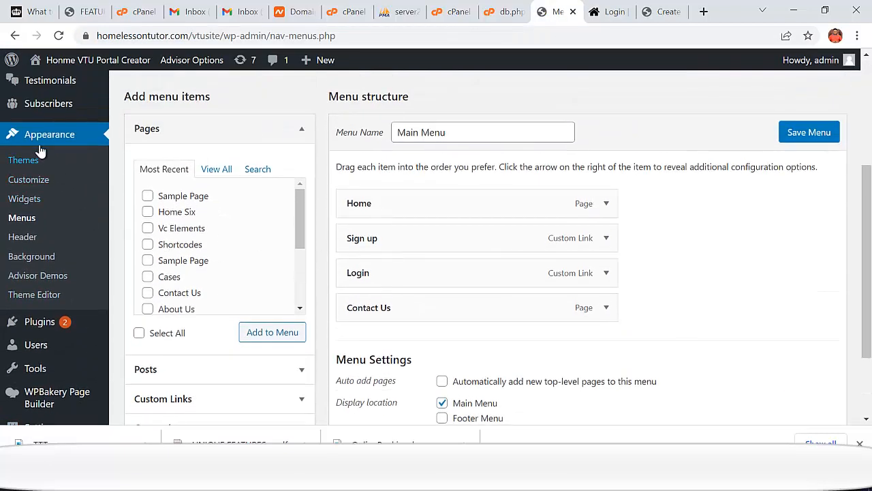
{"action": "left_click", "coordinate": [30, 217]}
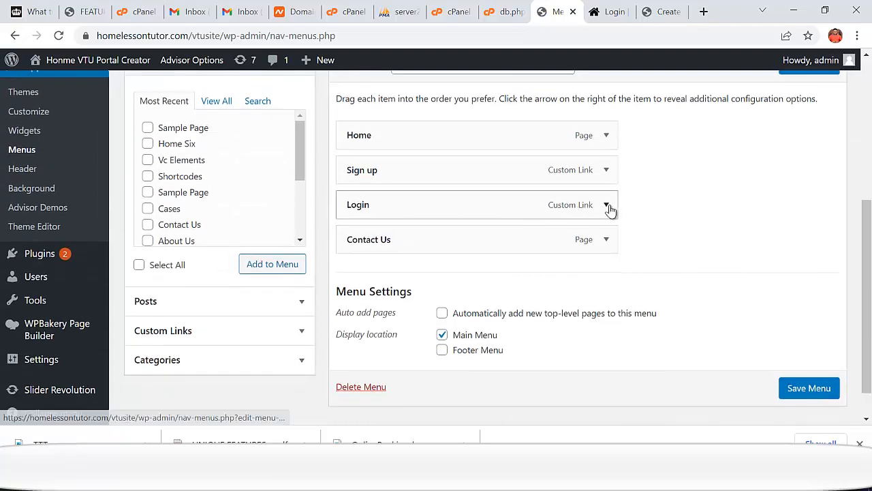
{"action": "left_click", "coordinate": [606, 206]}
{"action": "left_click", "coordinate": [516, 257]}
{"action": "key", "text": "ctrl+a"}
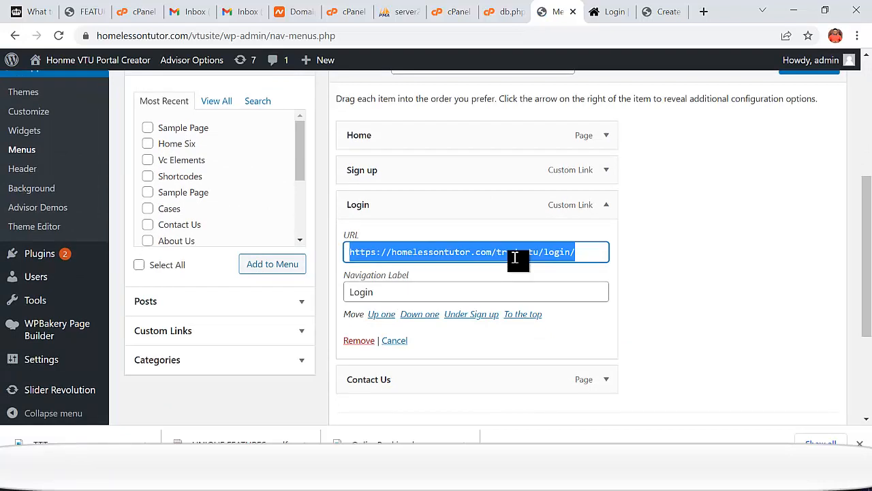
{"action": "key", "text": "ctrl+v"}
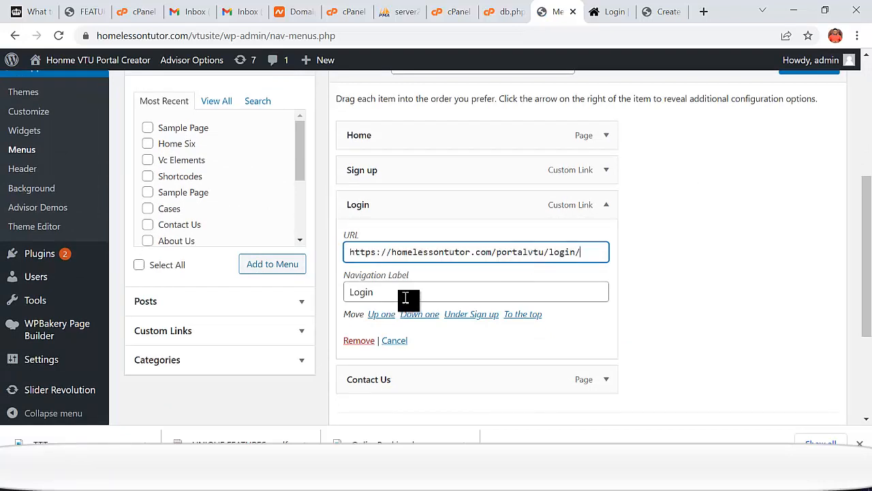
- Copy the portal signup page address for use in the Sign up menu item
{"action": "left_click", "coordinate": [660, 11]}
{"action": "left_click", "coordinate": [401, 40]}
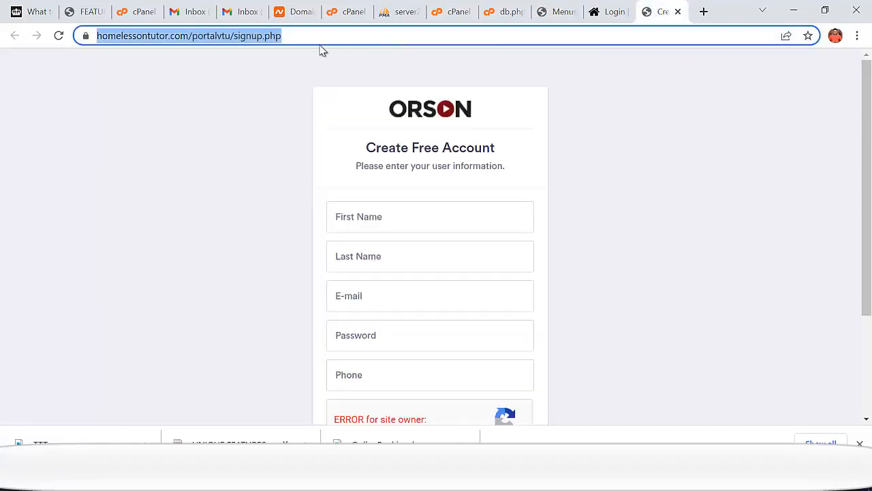
{"action": "right_click", "coordinate": [252, 43]}
{"action": "left_click", "coordinate": [275, 134]}
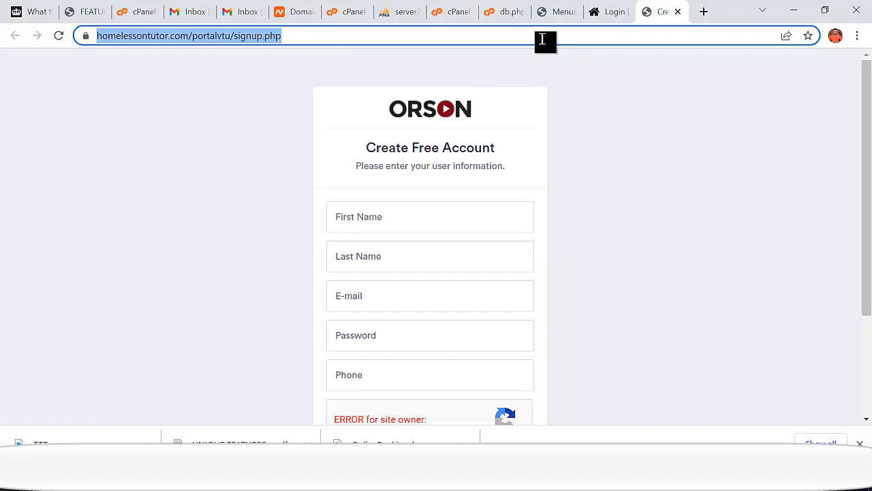
{"action": "left_click", "coordinate": [552, 12]}
{"action": "scroll", "coordinate": [492, 261], "scroll_direction": "down", "scroll_amount": 2}
{"action": "scroll", "coordinate": [579, 225], "scroll_direction": "up", "scroll_amount": 2}
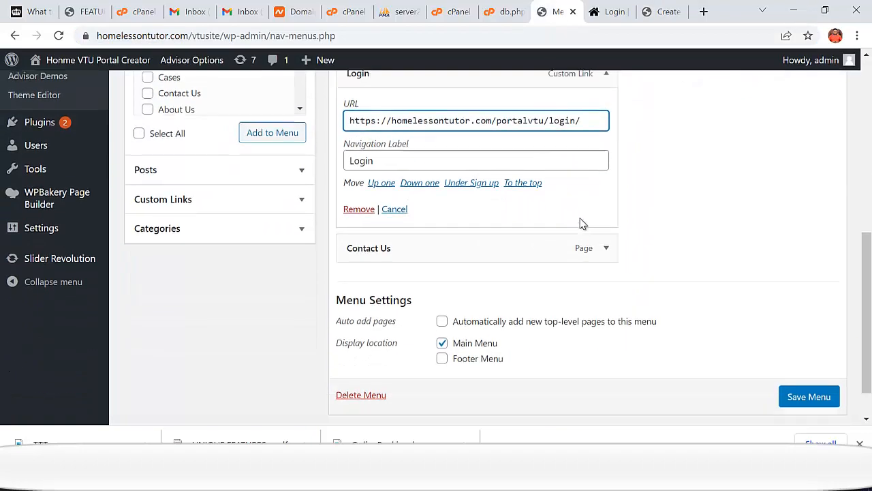
- Point the Sign up item to the portal signup.php and relabel it Create Account
{"action": "left_click", "coordinate": [606, 171]}
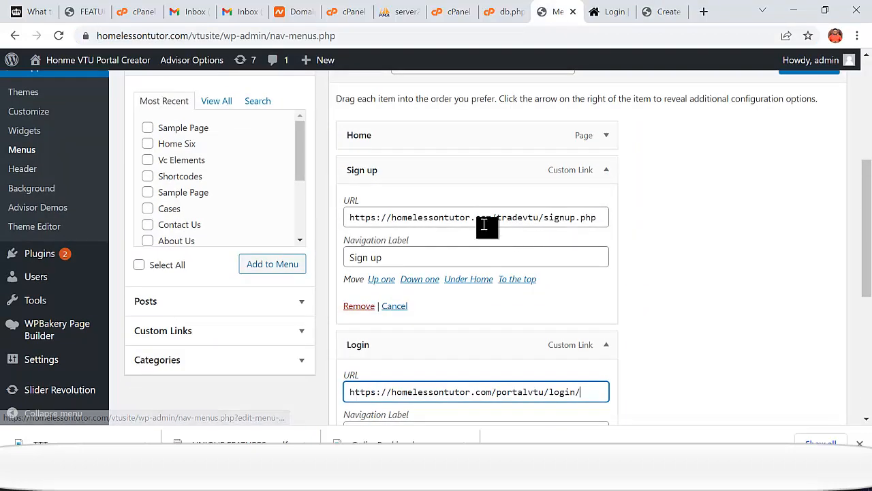
{"action": "key", "text": "ctrl+a"}
{"action": "key", "text": "ctrl+v"}
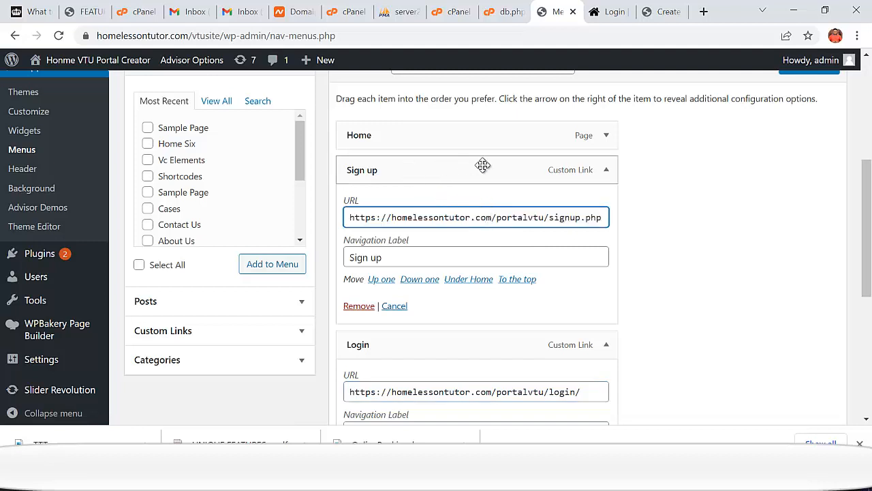
{"action": "left_click_drag", "start_coordinate": [392, 258], "coordinate": [335, 261]}
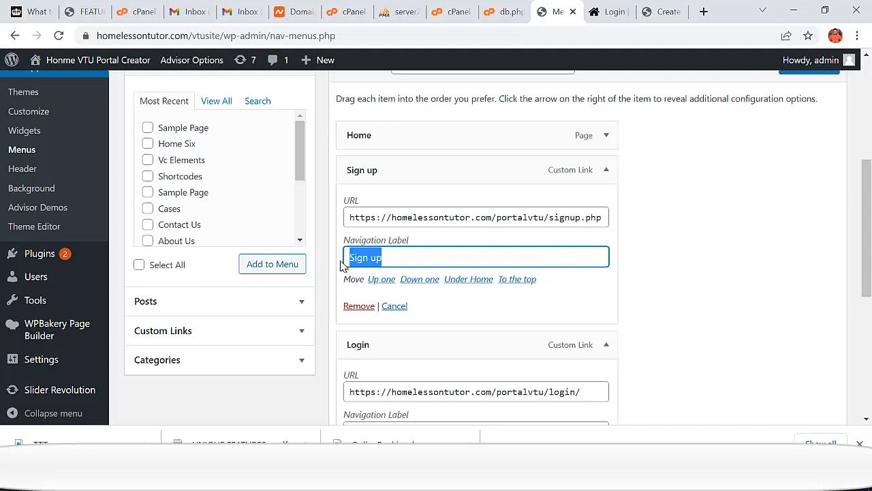
{"action": "type", "text": "Create Account"}
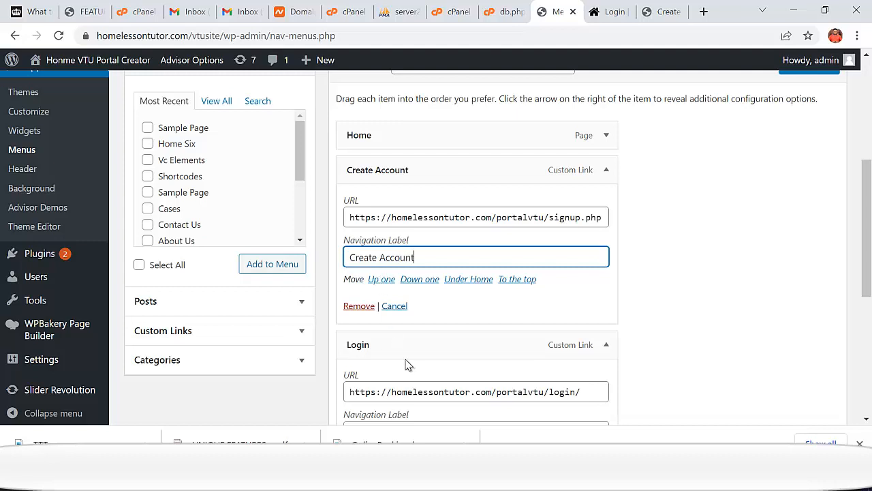
- Relabel the Login item as Sign In and save the Main Menu
{"action": "scroll", "coordinate": [407, 364], "scroll_direction": "down", "scroll_amount": 1}
{"action": "left_click_drag", "start_coordinate": [388, 366], "coordinate": [343, 376]}
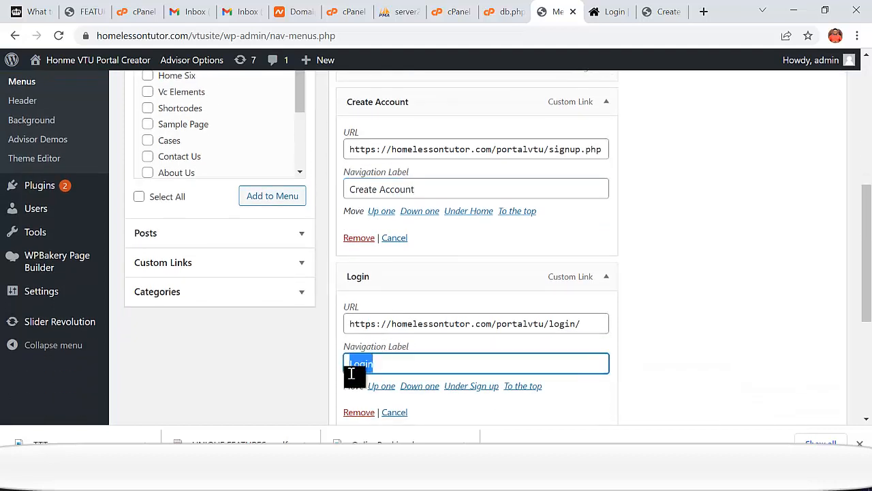
{"action": "type", "text": "Sign In"}
{"action": "scroll", "coordinate": [660, 296], "scroll_direction": "down", "scroll_amount": 3}
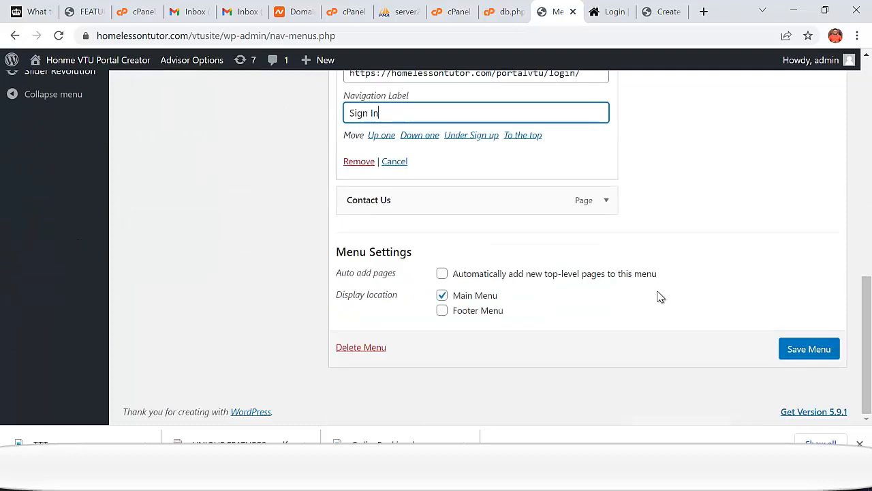
{"action": "left_click", "coordinate": [800, 355]}
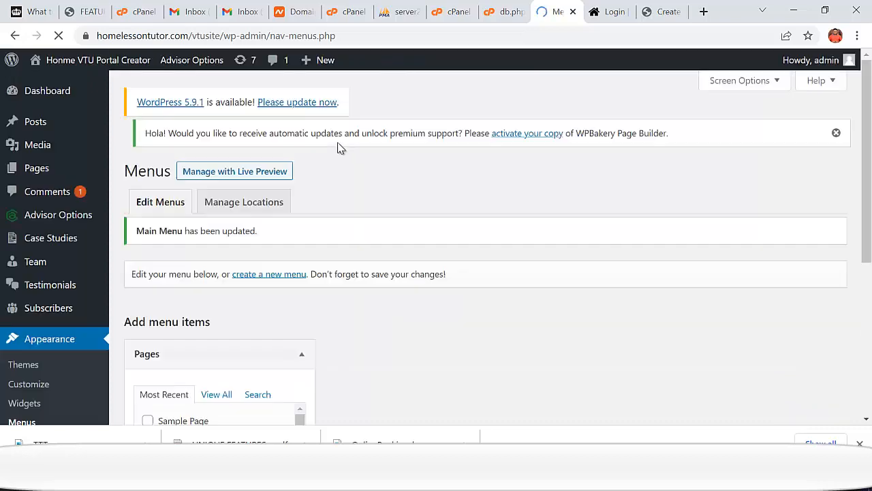
- Open the live site in a new tab and confirm Sign In reaches the login page
{"action": "mouse_move", "coordinate": [86, 58]}
{"action": "right_click", "coordinate": [53, 86]}
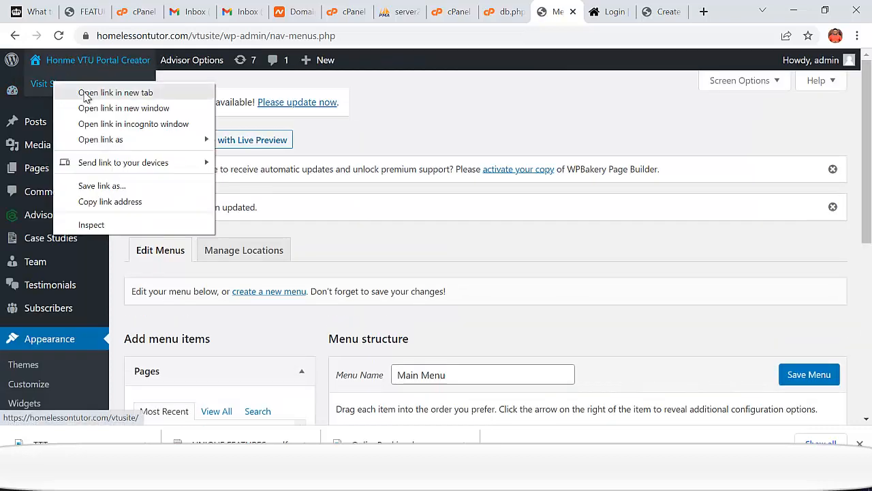
{"action": "left_click", "coordinate": [112, 92]}
{"action": "left_click", "coordinate": [562, 14]}
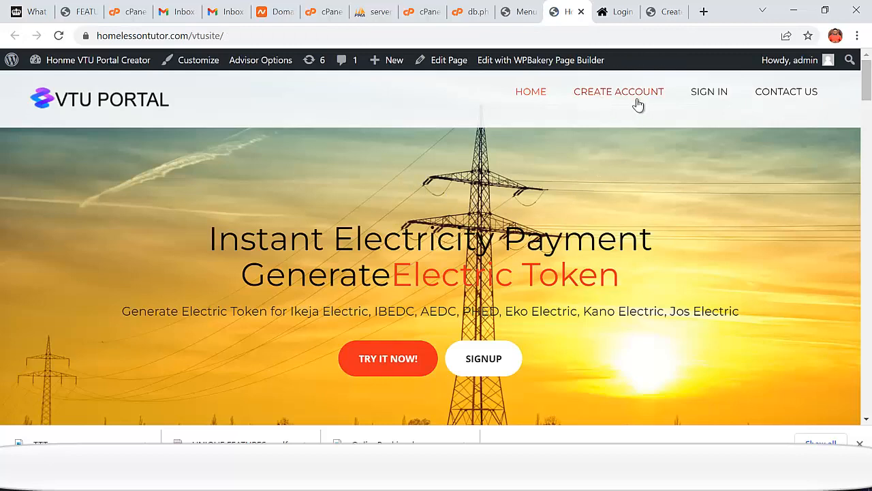
{"action": "left_click", "coordinate": [715, 98]}
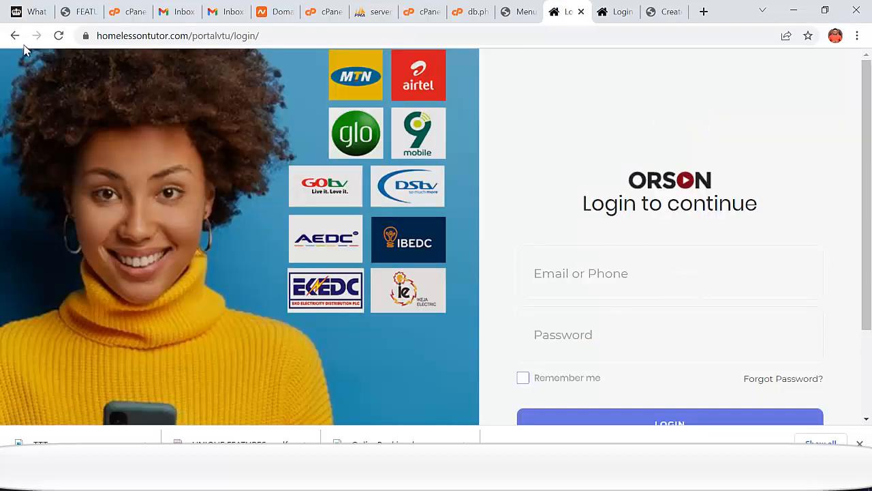
{"action": "left_click", "coordinate": [15, 35]}
- Confirm Create Account reaches the signup page, then go back to the homepage
{"action": "left_click", "coordinate": [613, 96]}
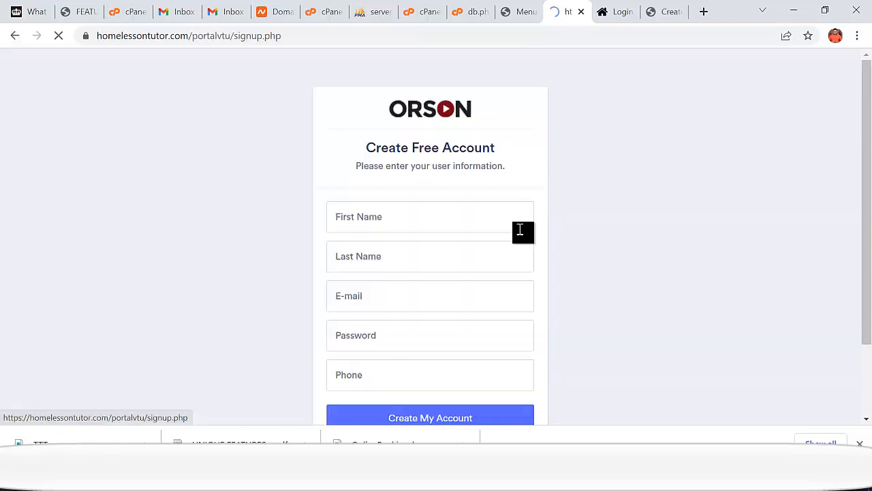
{"action": "scroll", "coordinate": [381, 241], "scroll_direction": "down", "scroll_amount": 2}
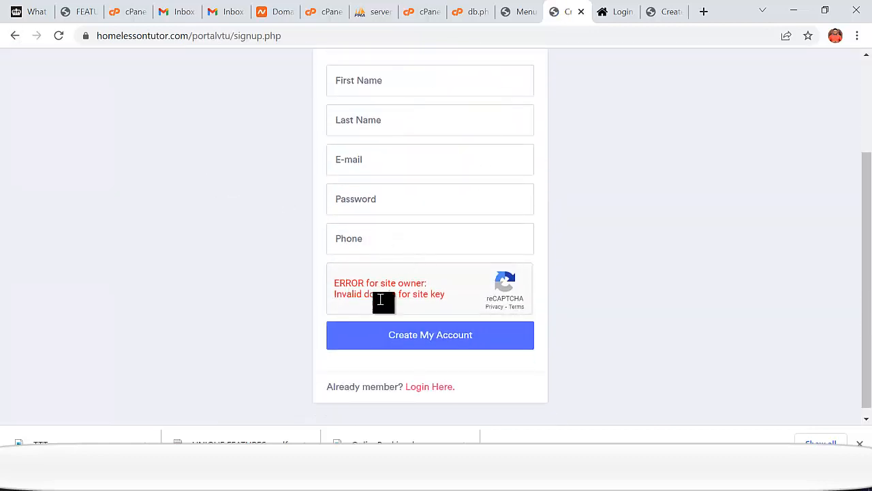
{"action": "scroll", "coordinate": [174, 183], "scroll_direction": "up", "scroll_amount": 1}
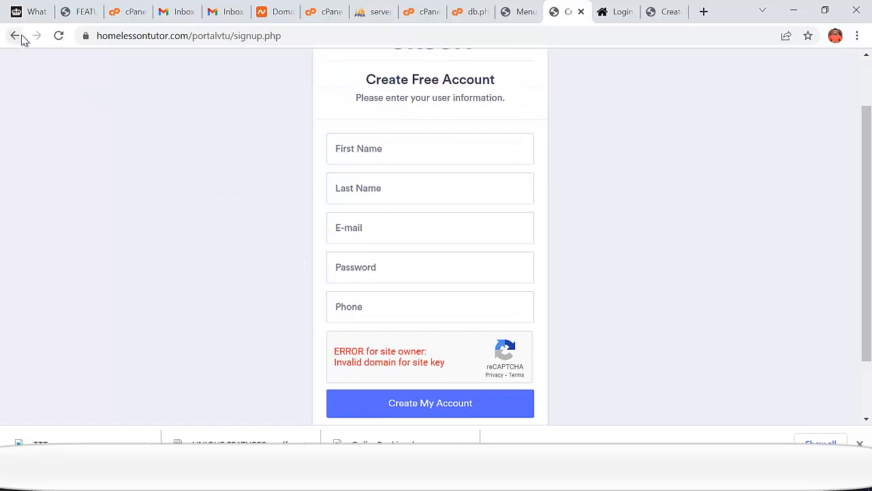
{"action": "left_click", "coordinate": [15, 36]}
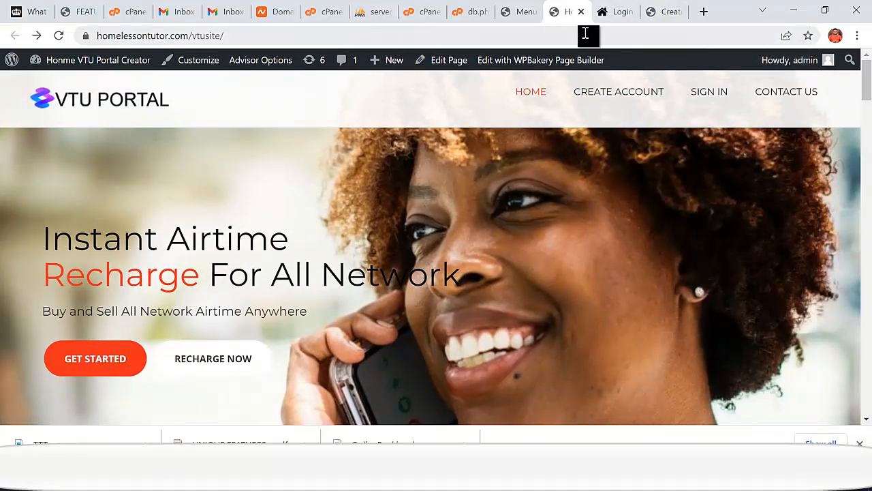
- Load the portal base address with /vtucontrol appended in a new tab
{"action": "left_click", "coordinate": [617, 15]}
{"action": "left_click", "coordinate": [278, 36]}
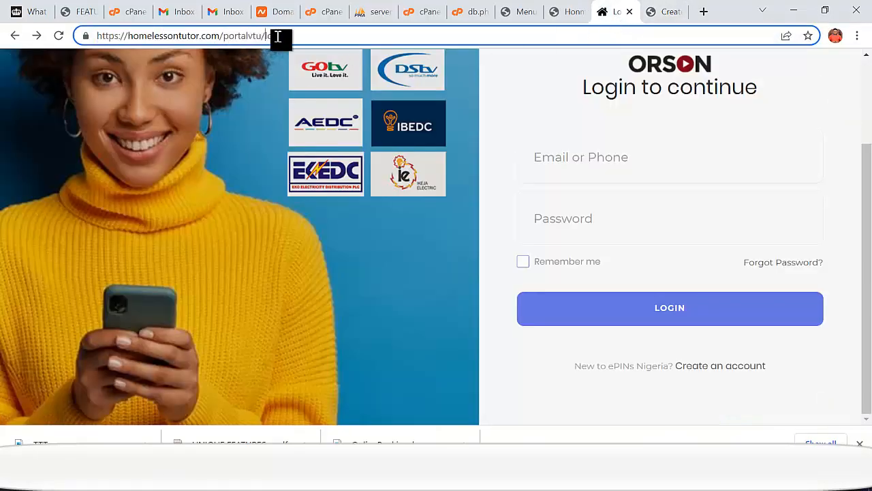
{"action": "left_click_drag", "start_coordinate": [263, 36], "coordinate": [114, 47]}
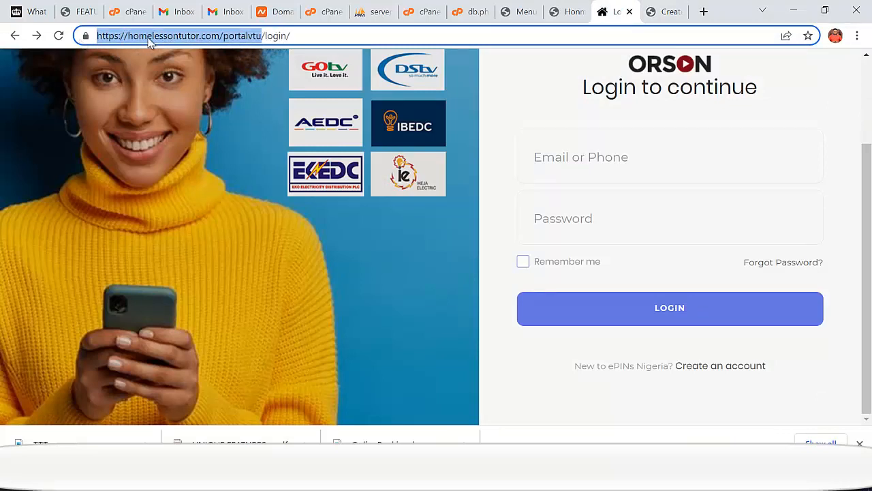
{"action": "right_click", "coordinate": [150, 42]}
{"action": "left_click", "coordinate": [186, 133]}
{"action": "left_click", "coordinate": [705, 13]}
{"action": "left_click", "coordinate": [673, 34]}
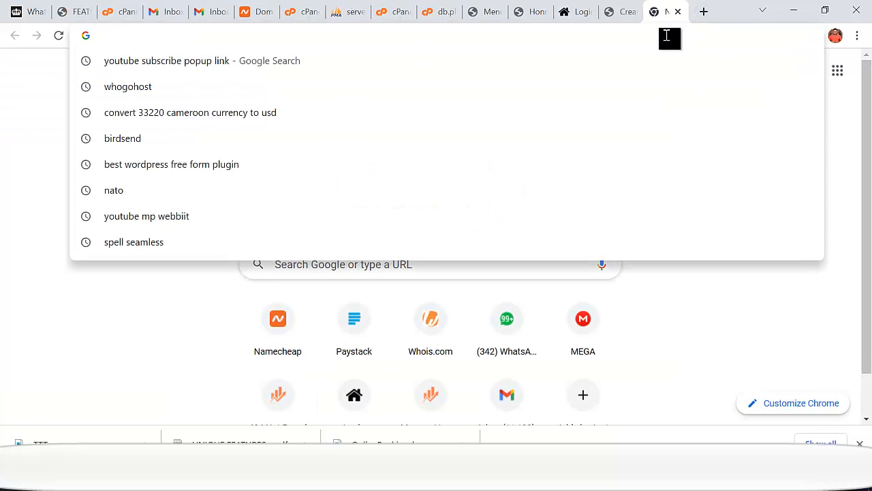
{"action": "key", "text": "ctrl+v"}
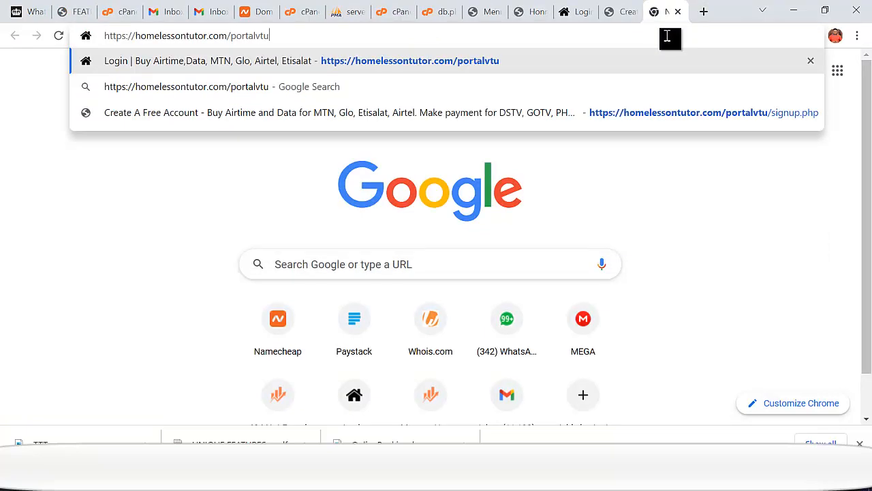
{"action": "type", "text": "/"}
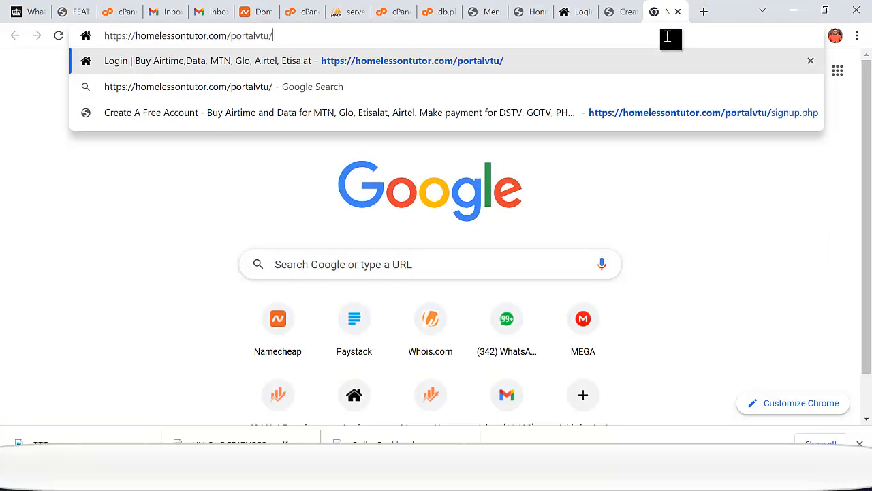
{"action": "type", "text": "vtucon"}
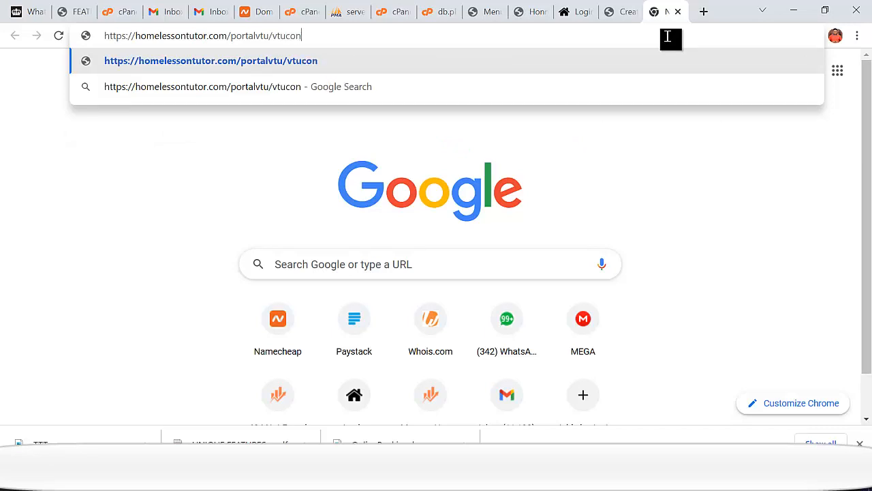
{"action": "type", "text": "trol"}
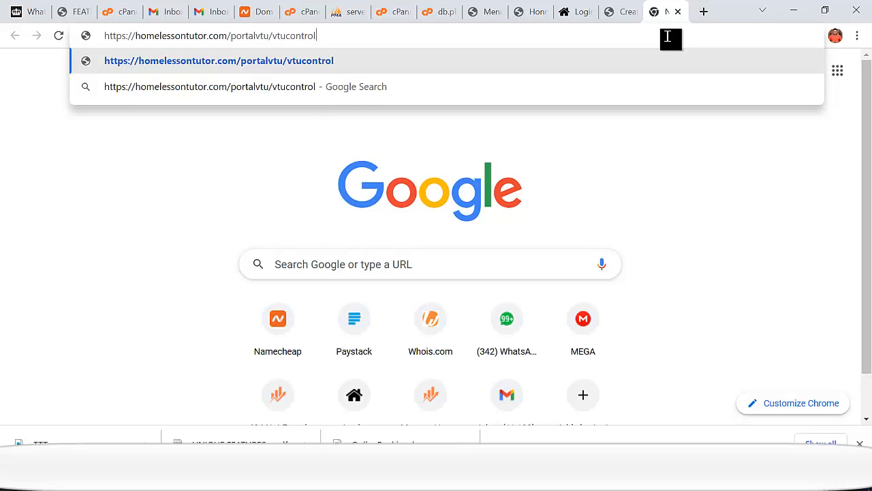
{"action": "key", "text": "Return"}
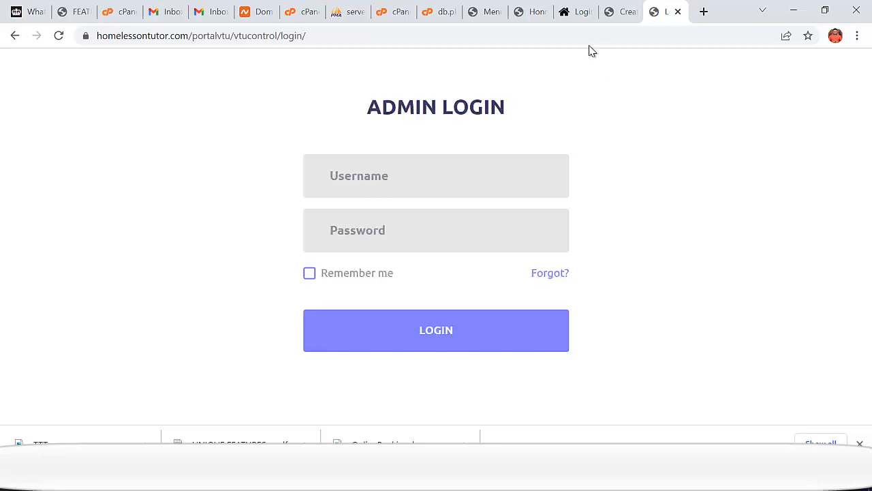
- Log in on the Admin Login page with username admin and the admin password
{"action": "left_click", "coordinate": [574, 13]}
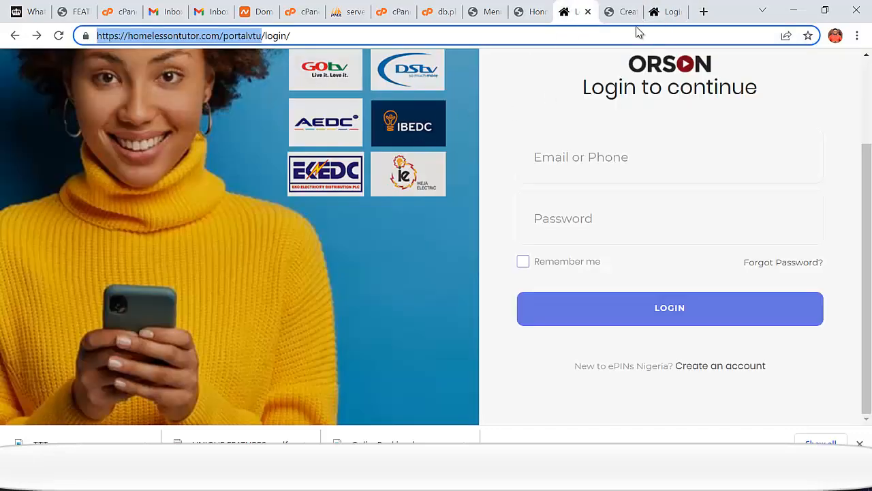
{"action": "left_click", "coordinate": [623, 21]}
{"action": "left_click", "coordinate": [669, 16]}
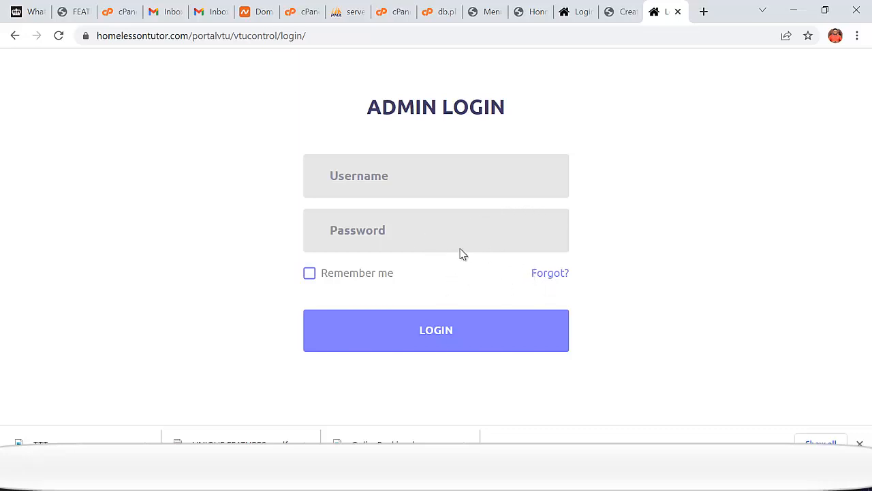
{"action": "left_click", "coordinate": [462, 187]}
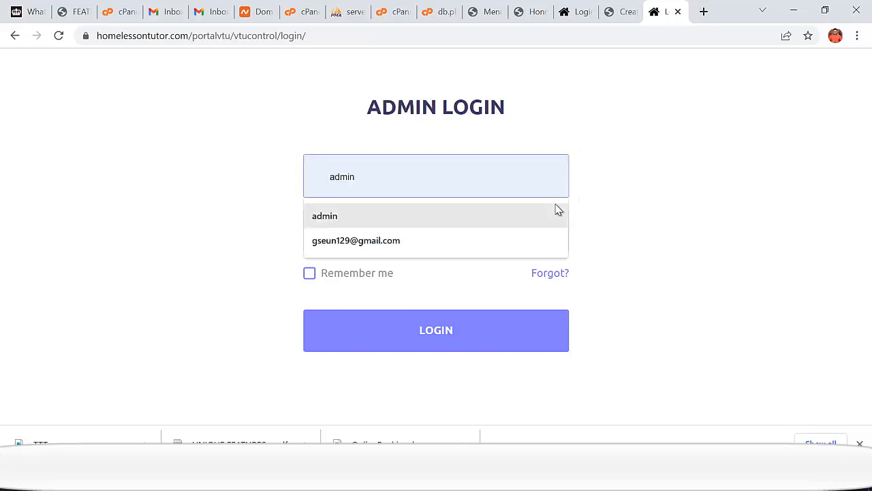
{"action": "type", "text": "admin"}
{"action": "key", "text": "Tab"}
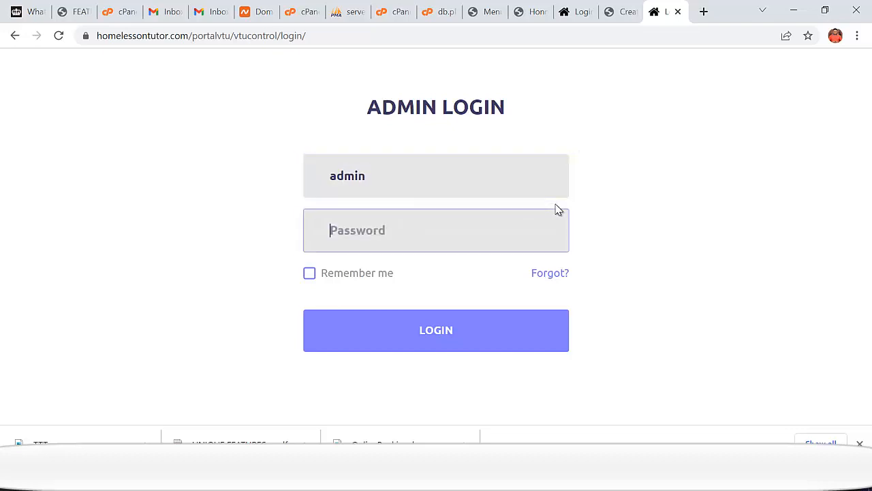
{"action": "type", "text": "••"}
{"action": "left_click", "coordinate": [432, 343]}
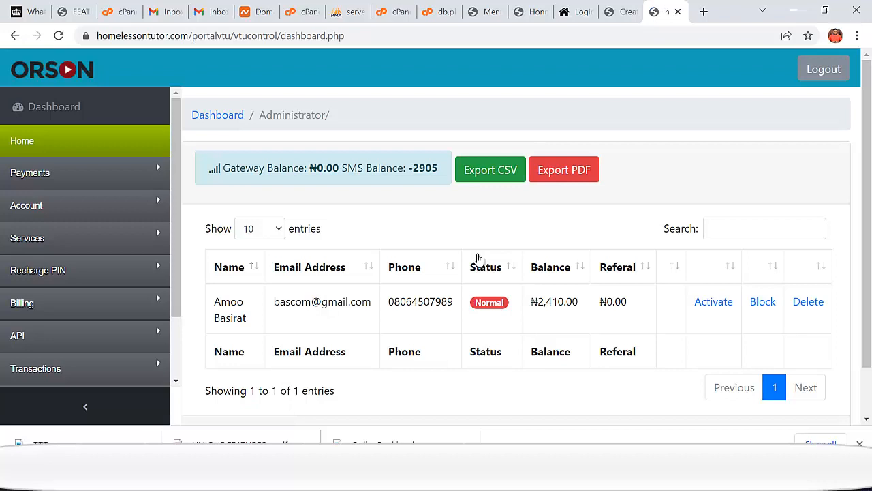
- Return to the admin dashboard and expand the payment and wallet credit/debit sidebar sections
{"action": "left_click", "coordinate": [614, 14]}
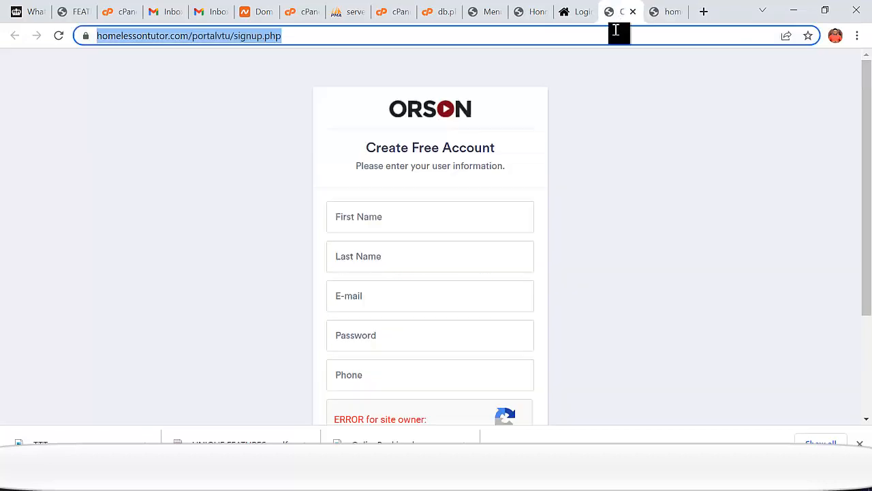
{"action": "left_click", "coordinate": [579, 13]}
{"action": "left_click", "coordinate": [661, 13]}
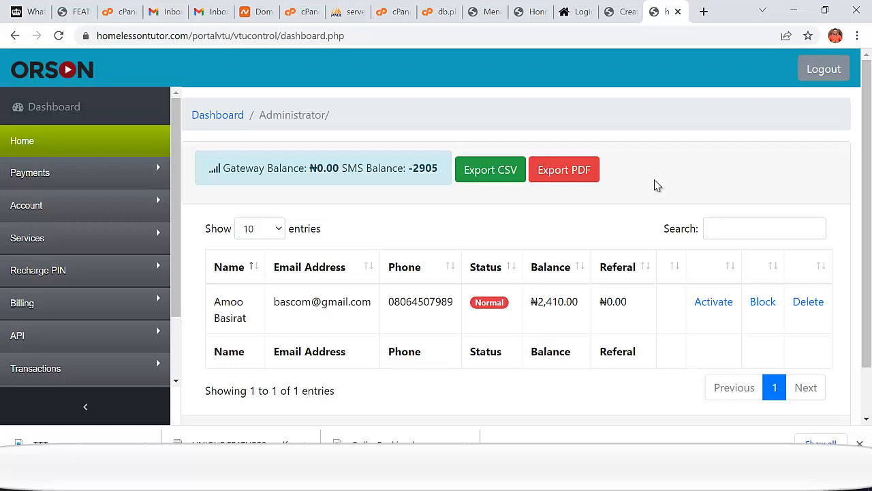
{"action": "scroll", "coordinate": [165, 307], "scroll_direction": "down", "scroll_amount": 2}
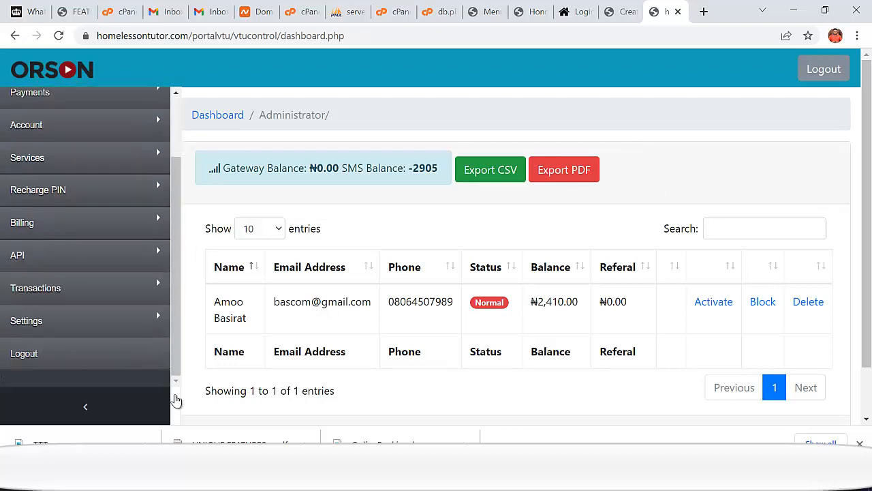
{"action": "scroll", "coordinate": [146, 357], "scroll_direction": "up", "scroll_amount": 2}
{"action": "scroll", "coordinate": [123, 293], "scroll_direction": "down", "scroll_amount": 2}
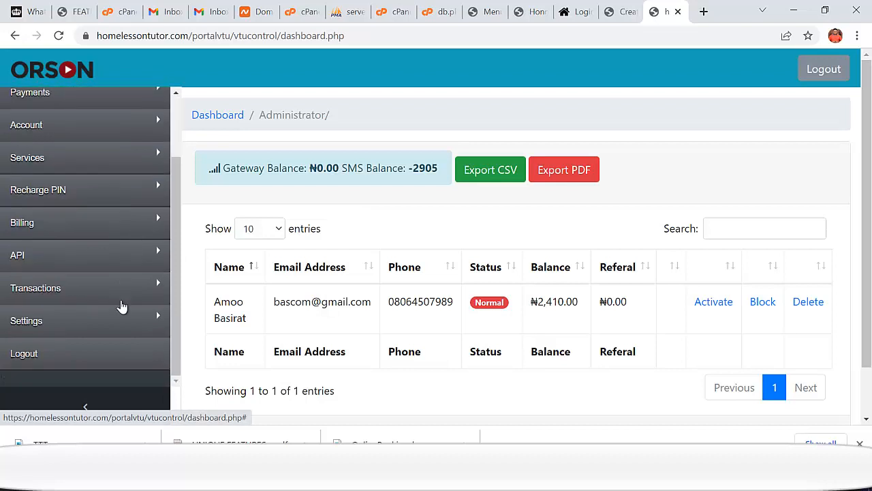
{"action": "scroll", "coordinate": [128, 334], "scroll_direction": "up", "scroll_amount": 1}
{"action": "scroll", "coordinate": [130, 341], "scroll_direction": "up", "scroll_amount": 1}
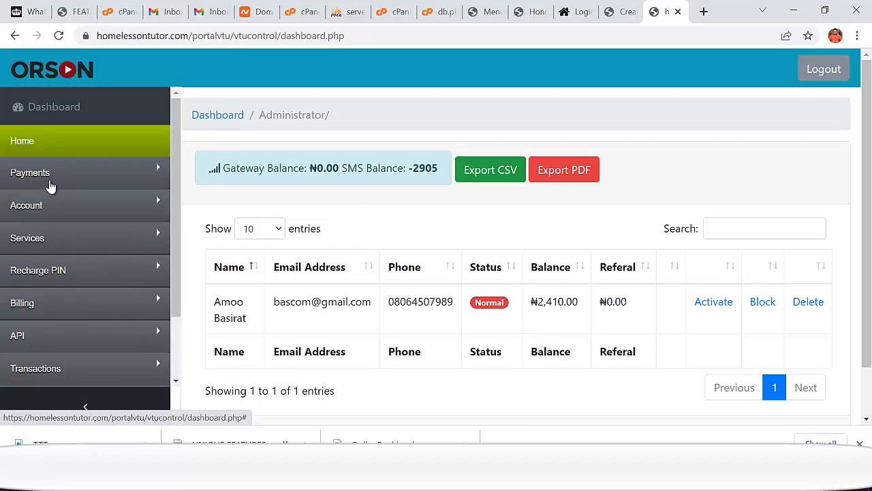
{"action": "left_click", "coordinate": [75, 178]}
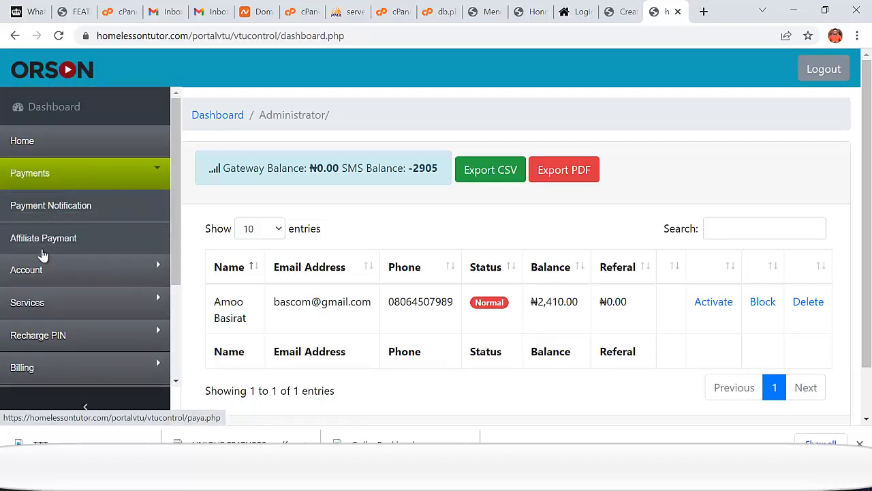
{"action": "left_click", "coordinate": [50, 272]}
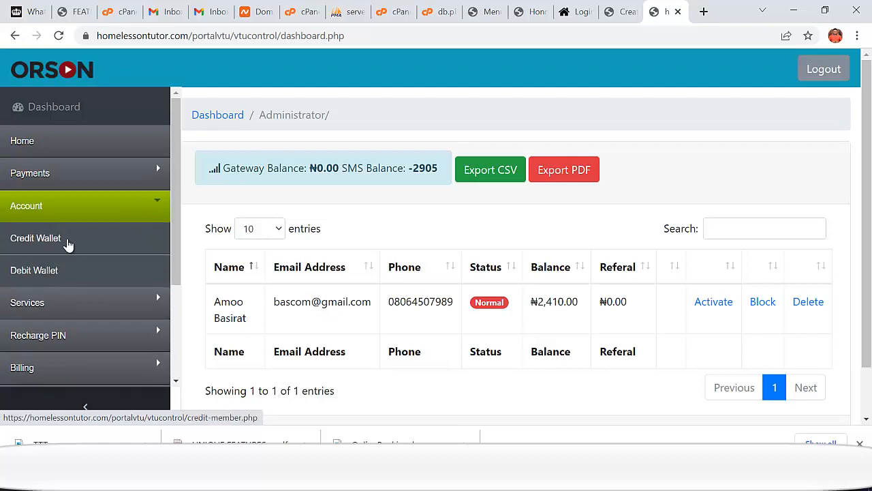
- Expand the Services, Recharge PIN and Billing sections of the admin sidebar
{"action": "left_click", "coordinate": [50, 305]}
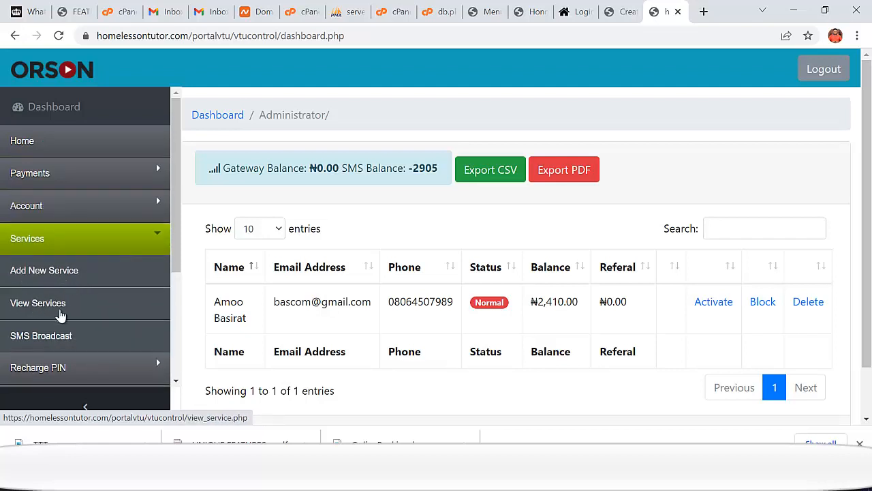
{"action": "scroll", "coordinate": [66, 344], "scroll_direction": "down", "scroll_amount": 1}
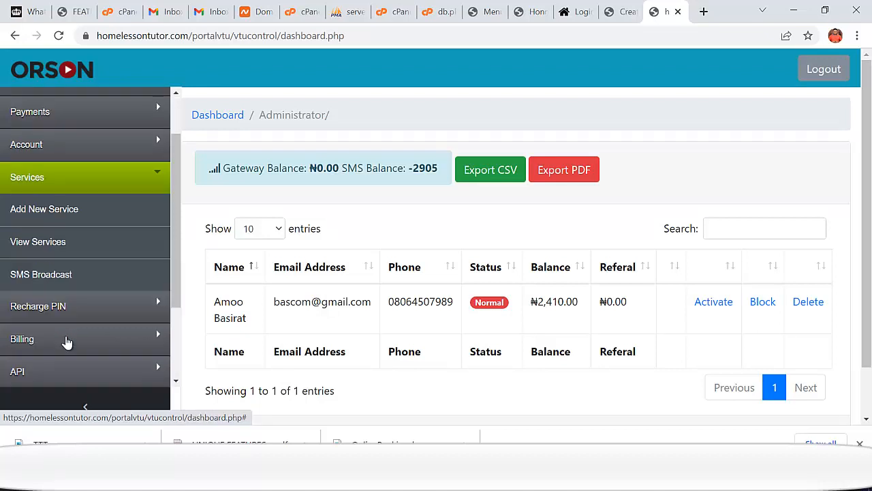
{"action": "left_click", "coordinate": [48, 313]}
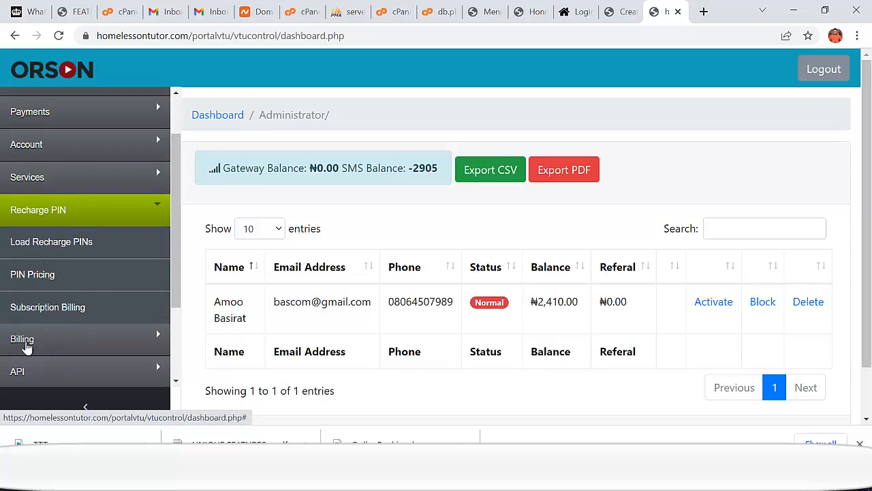
{"action": "left_click", "coordinate": [35, 346]}
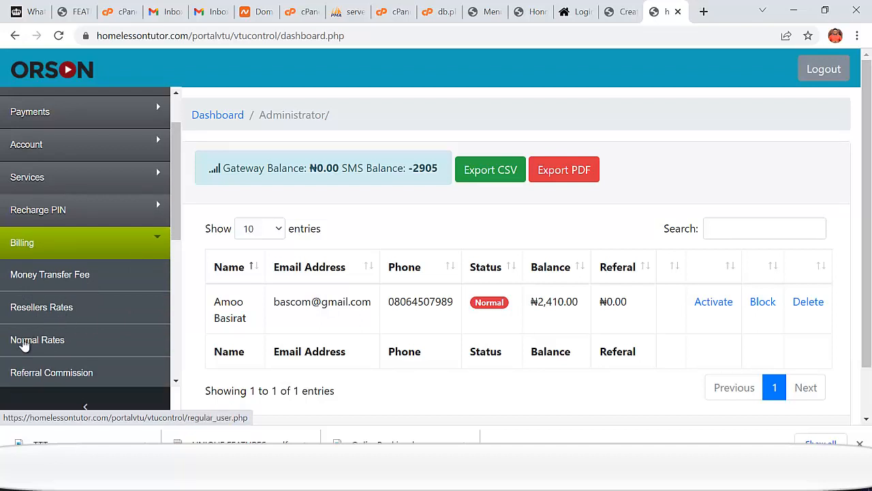
{"action": "scroll", "coordinate": [89, 342], "scroll_direction": "down", "scroll_amount": 1}
{"action": "scroll", "coordinate": [88, 343], "scroll_direction": "down", "scroll_amount": 1}
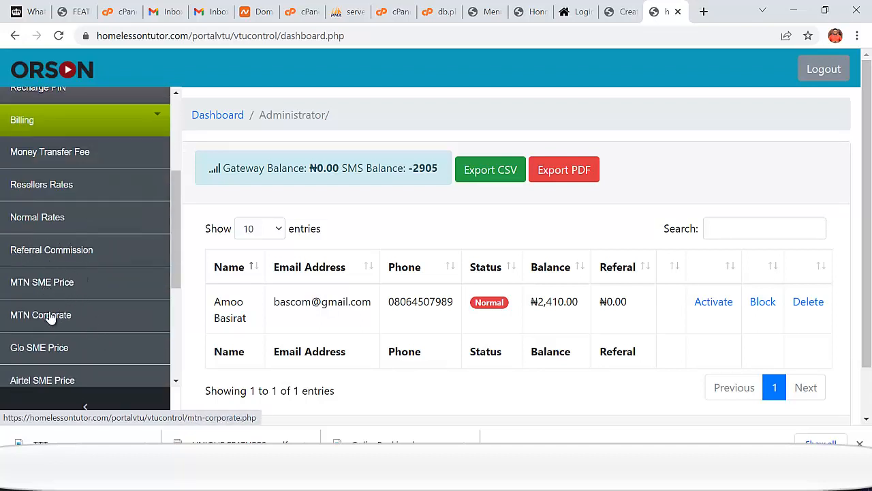
{"action": "scroll", "coordinate": [91, 334], "scroll_direction": "down", "scroll_amount": 2}
{"action": "scroll", "coordinate": [86, 341], "scroll_direction": "down", "scroll_amount": 1}
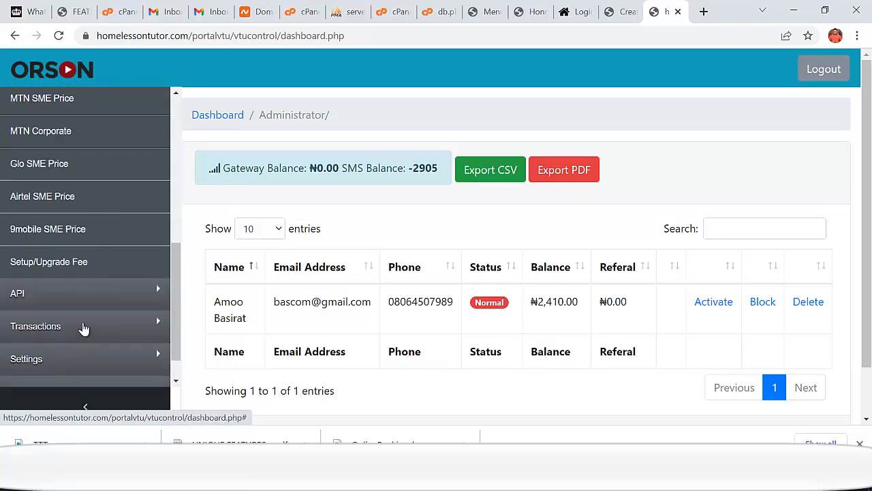
- Expand the API, Transactions and Settings sections and open Security's Change Password page
{"action": "left_click", "coordinate": [78, 297]}
{"action": "scroll", "coordinate": [82, 300], "scroll_direction": "down", "scroll_amount": 3}
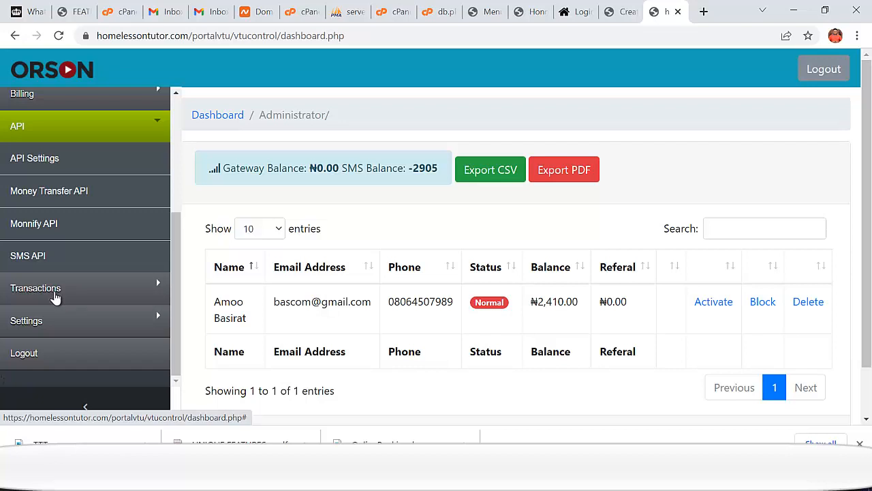
{"action": "left_click", "coordinate": [56, 298]}
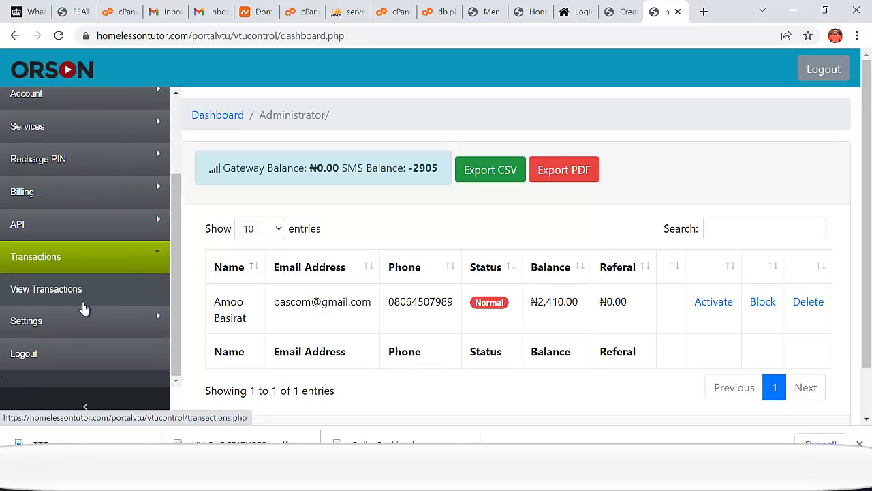
{"action": "left_click", "coordinate": [37, 326]}
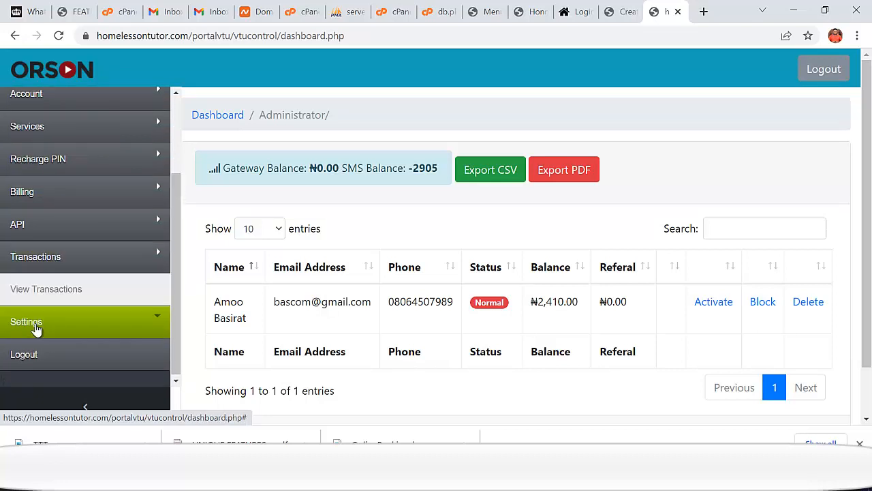
{"action": "scroll", "coordinate": [45, 331], "scroll_direction": "down", "scroll_amount": 1}
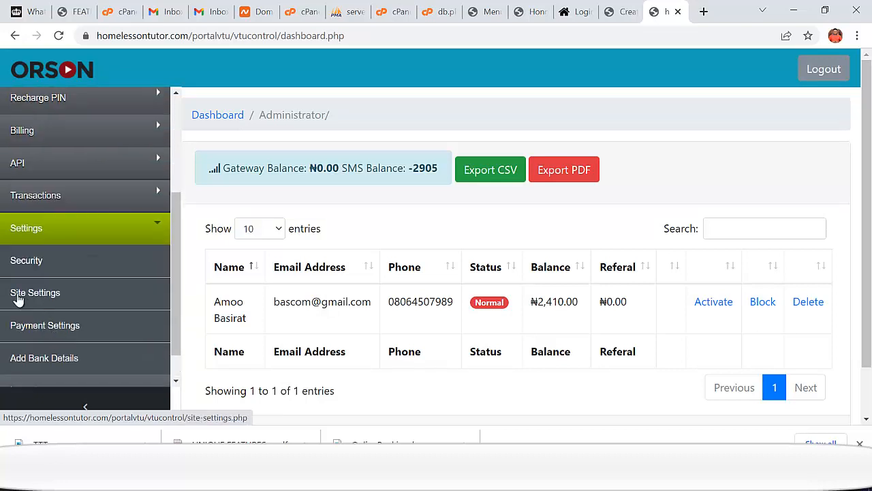
{"action": "left_click", "coordinate": [37, 263]}
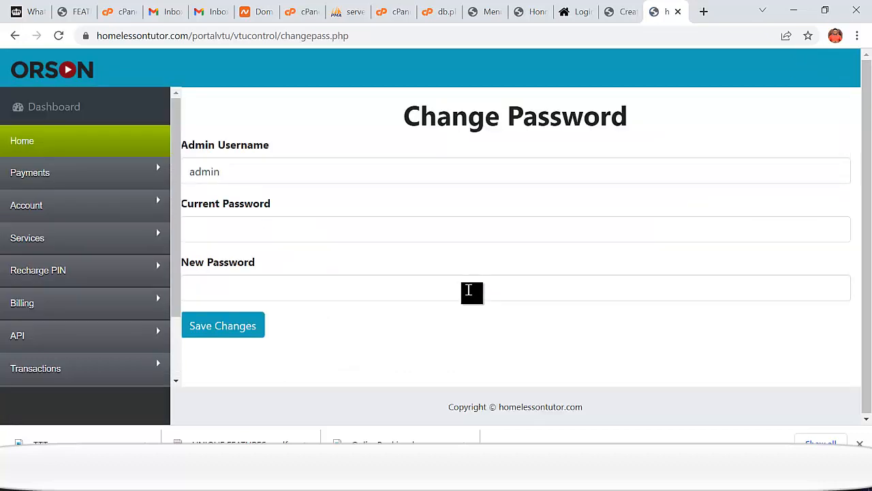
- Leave the password fields untouched and open Settings > Site Settings
{"action": "left_click", "coordinate": [225, 230]}
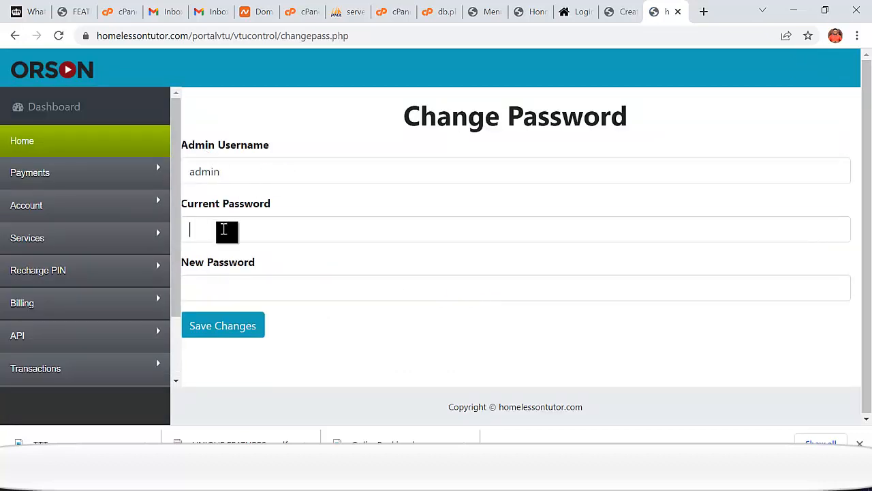
{"action": "left_click", "coordinate": [216, 282]}
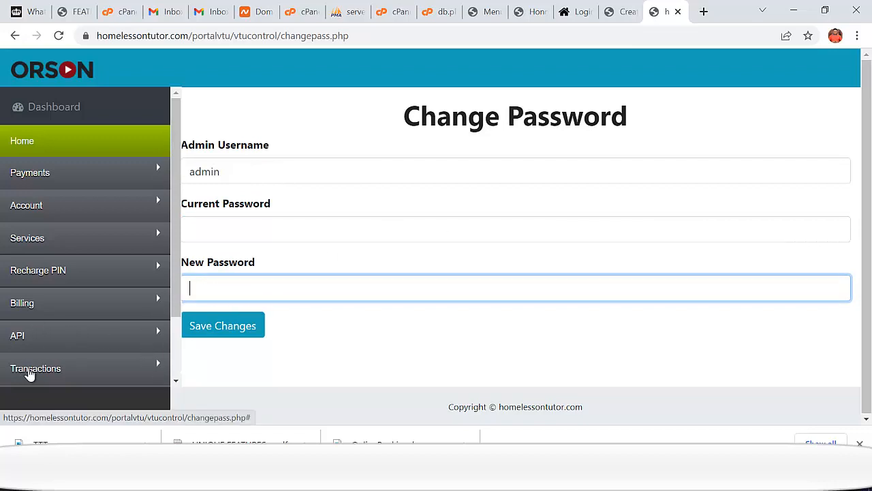
{"action": "scroll", "coordinate": [71, 351], "scroll_direction": "down", "scroll_amount": 2}
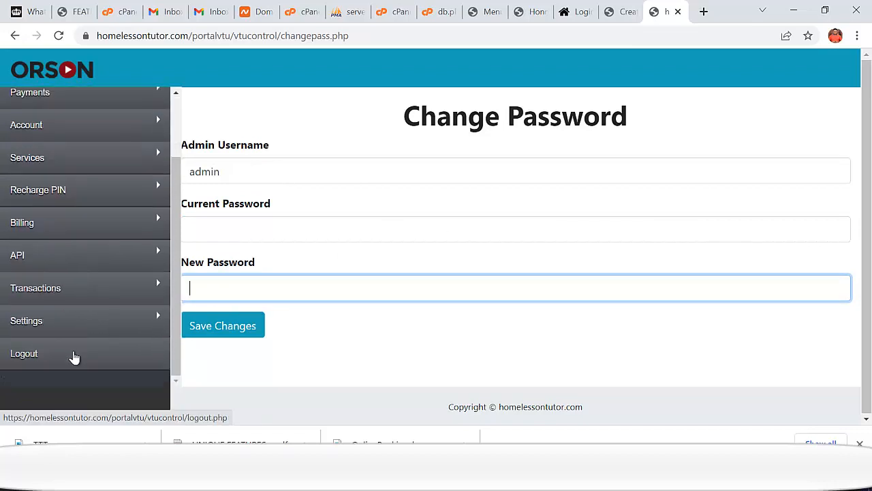
{"action": "left_click", "coordinate": [63, 333]}
{"action": "scroll", "coordinate": [77, 341], "scroll_direction": "down", "scroll_amount": 2}
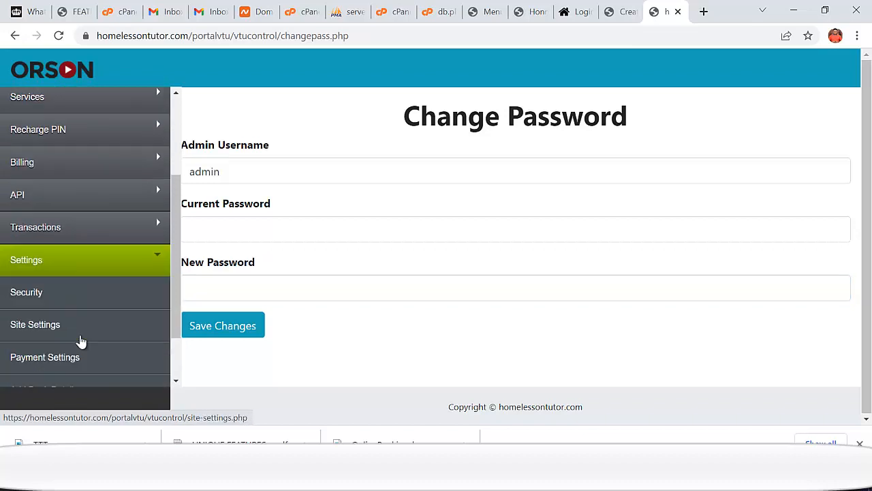
{"action": "left_click", "coordinate": [67, 324]}
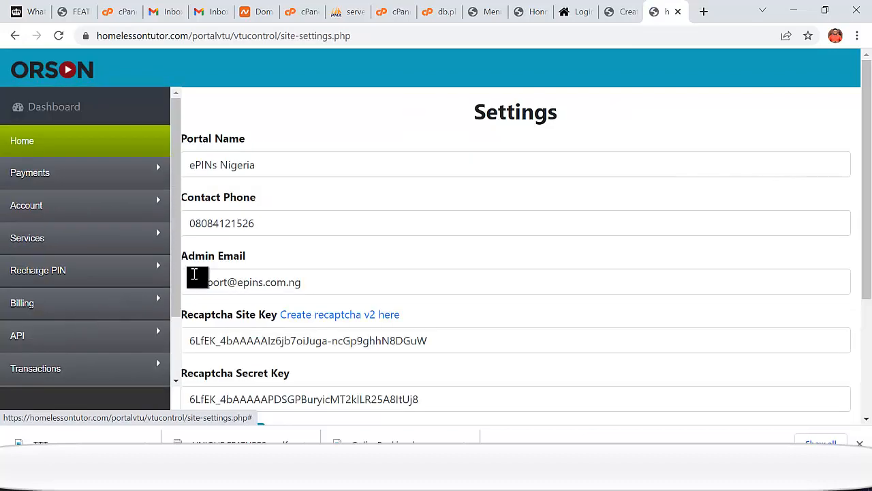
- Change the Portal Name to Home VTU Portal and enter the site's contact phone number
{"action": "left_click_drag", "start_coordinate": [272, 171], "coordinate": [183, 171]}
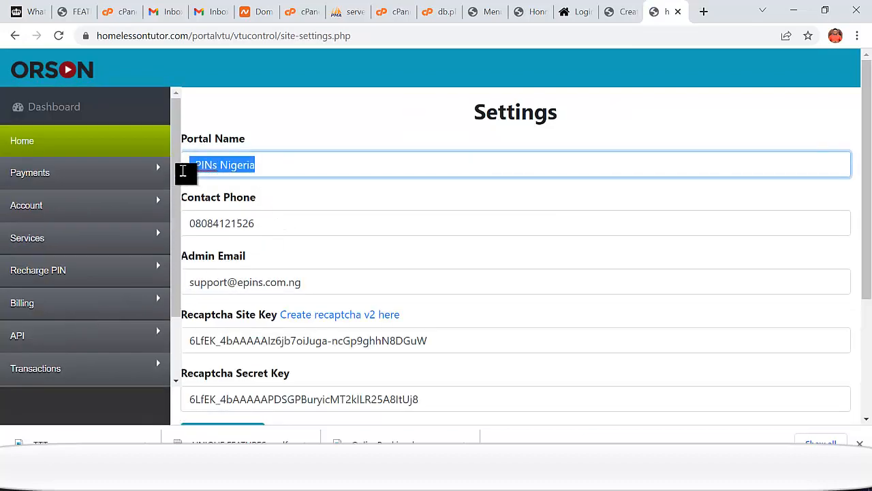
{"action": "key", "text": "BackSpace"}
{"action": "type", "text": "Ho"}
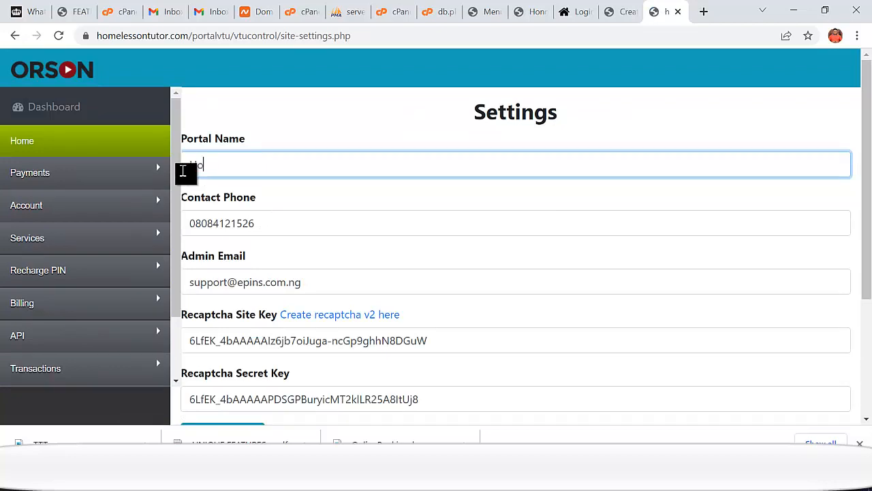
{"action": "type", "text": "me VTU Portal"}
{"action": "left_click_drag", "start_coordinate": [259, 220], "coordinate": [174, 235]}
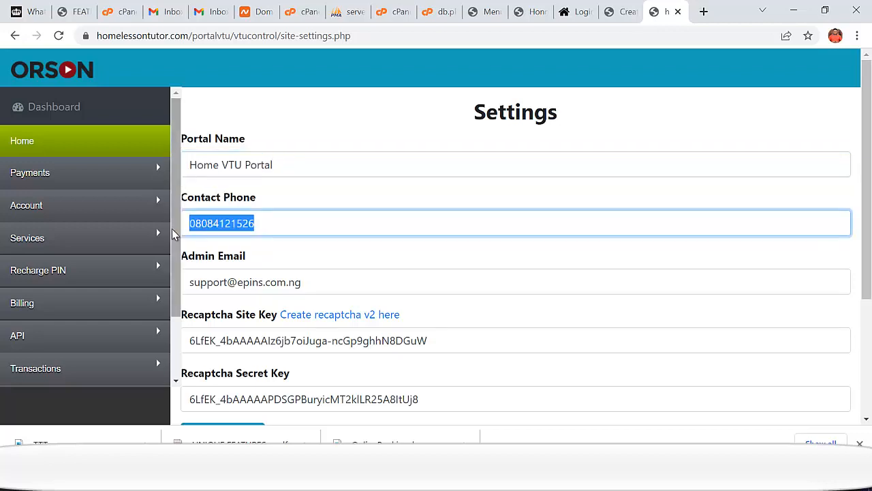
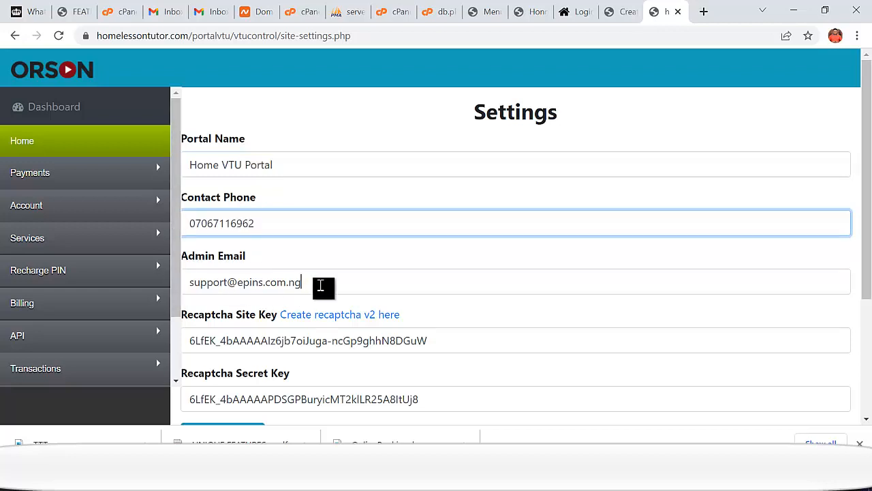
- Replace the admin email's domain with homelessontutor.com copied from the page address
{"action": "left_click_drag", "start_coordinate": [312, 286], "coordinate": [238, 283]}
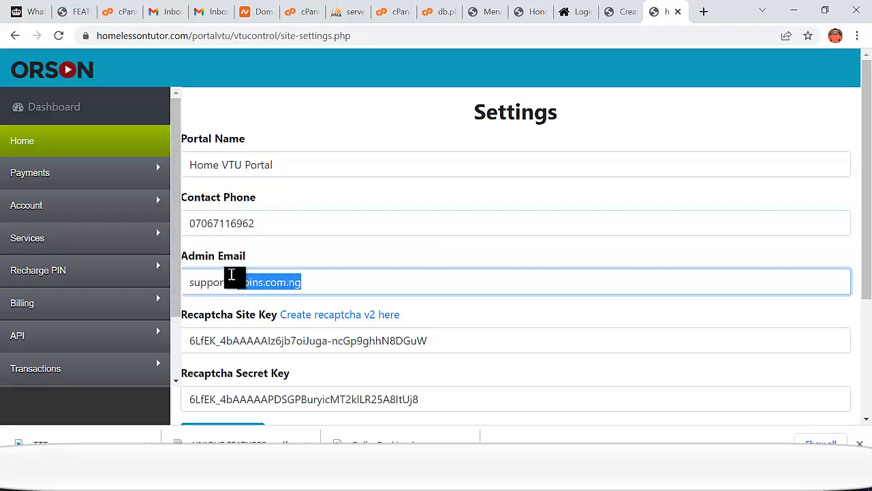
{"action": "key", "text": "BackSpace"}
{"action": "type", "text": "hom"}
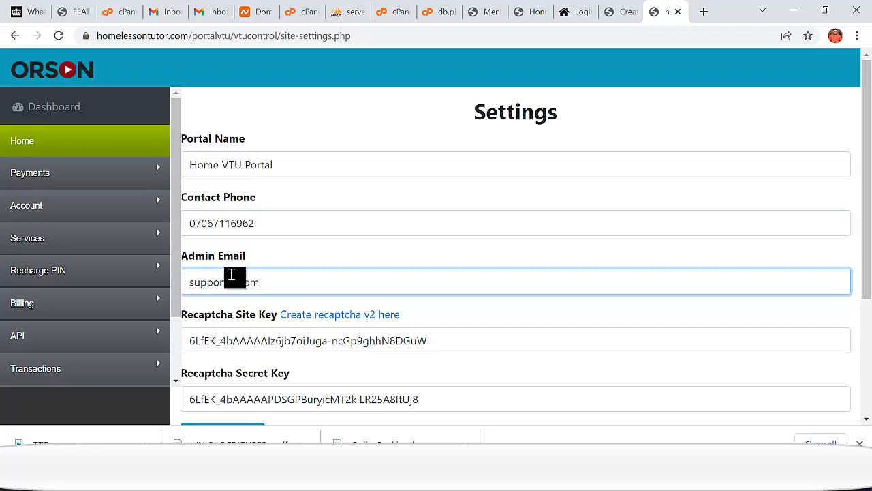
{"action": "type", "text": "e"}
{"action": "left_click", "coordinate": [182, 39]}
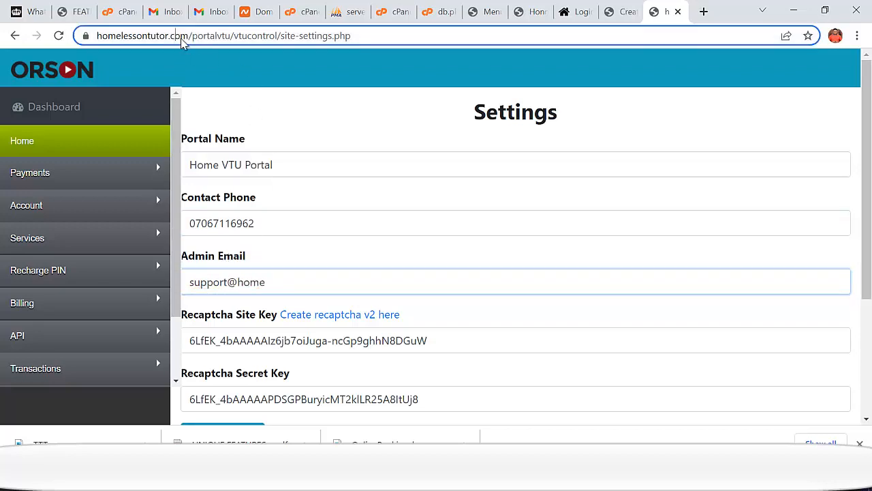
{"action": "left_click", "coordinate": [196, 38]}
{"action": "left_click_drag", "start_coordinate": [220, 38], "coordinate": [128, 36]}
{"action": "right_click", "coordinate": [140, 38]}
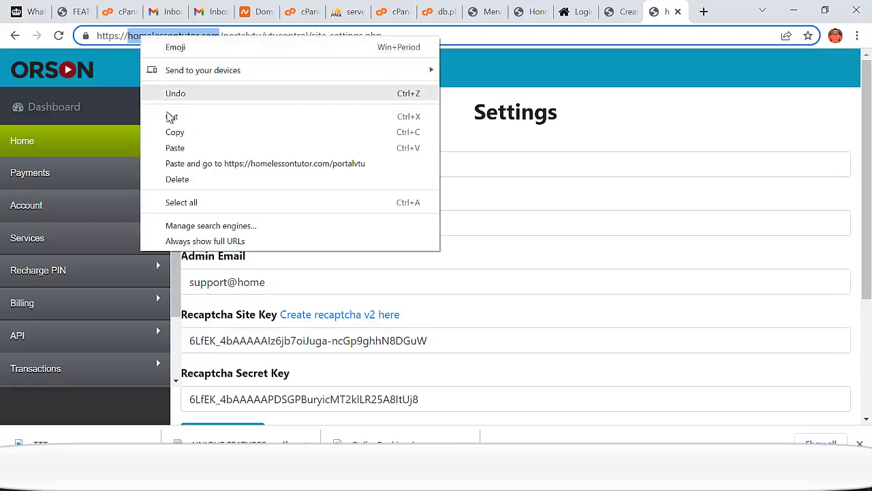
{"action": "left_click", "coordinate": [175, 133]}
{"action": "left_click", "coordinate": [270, 284]}
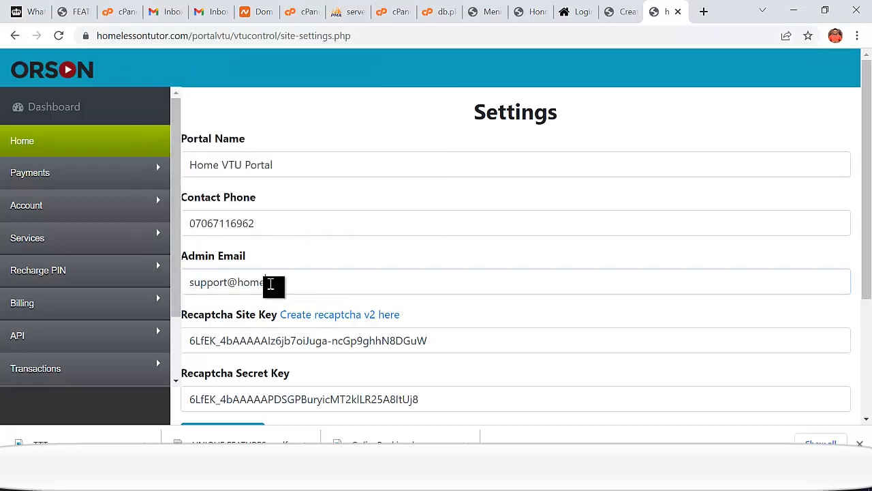
{"action": "left_click_drag", "start_coordinate": [271, 284], "coordinate": [236, 284]}
{"action": "key", "text": "ctrl+v"}
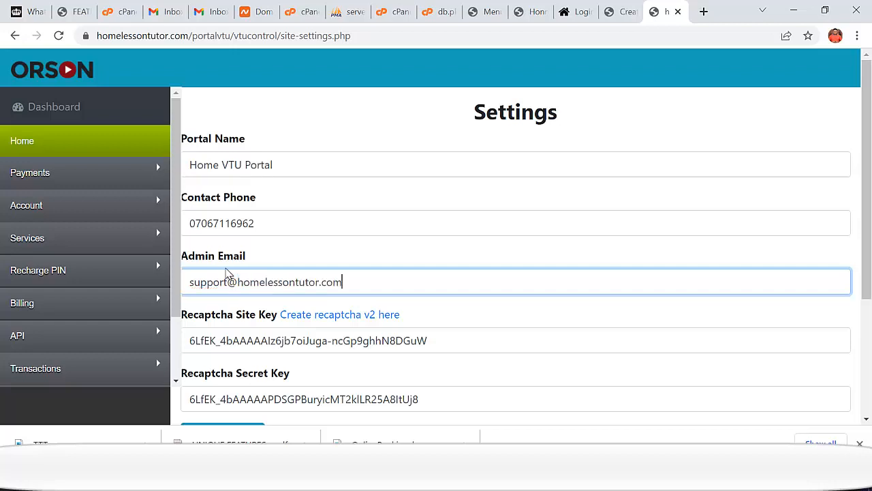
- Open the reCAPTCHA site-creation link in a new tab
{"action": "scroll", "coordinate": [293, 296], "scroll_direction": "down", "scroll_amount": 1}
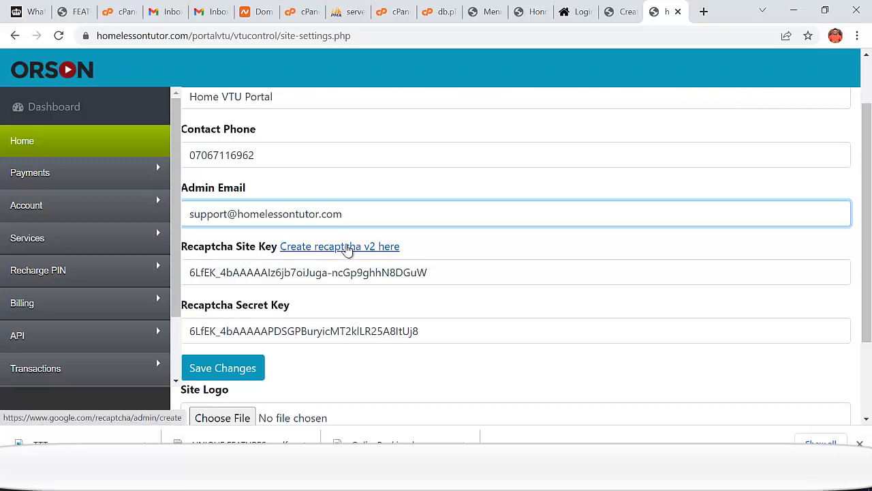
{"action": "right_click", "coordinate": [351, 248]}
{"action": "left_click", "coordinate": [392, 255]}
- On the reCAPTCHA registration page, choose reCAPTCHA v2 as the type
{"action": "left_click", "coordinate": [671, 20]}
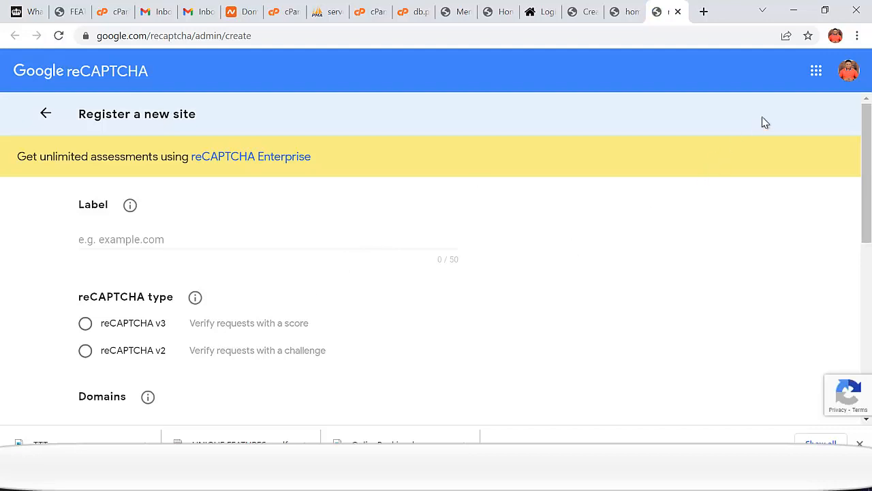
{"action": "left_click", "coordinate": [853, 71]}
{"action": "scroll", "coordinate": [868, 81], "scroll_direction": "down", "scroll_amount": 1}
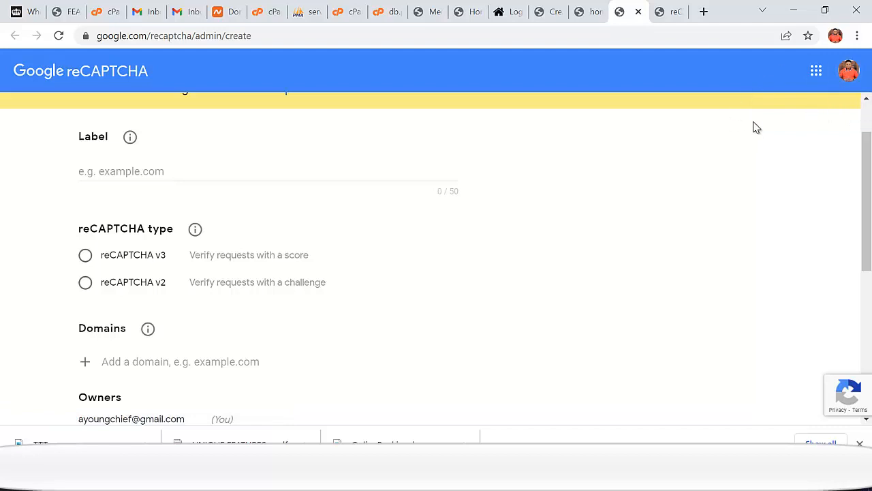
{"action": "scroll", "coordinate": [363, 222], "scroll_direction": "down", "scroll_amount": 1}
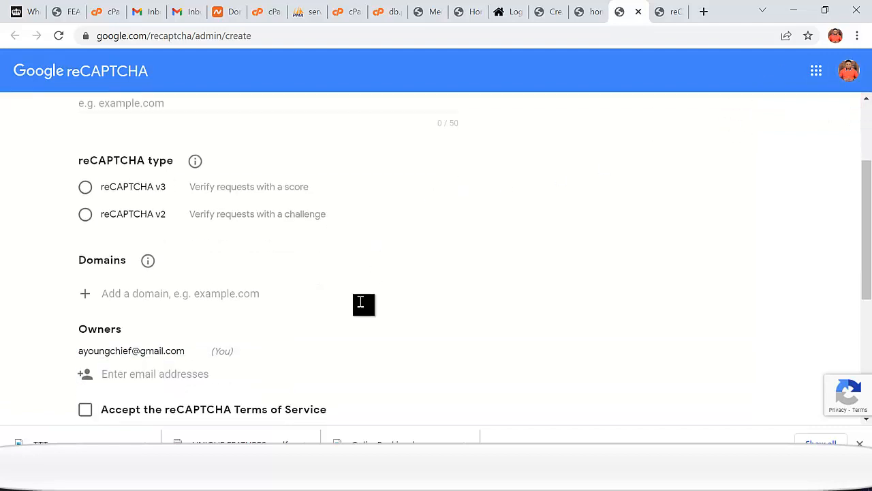
{"action": "scroll", "coordinate": [190, 294], "scroll_direction": "down", "scroll_amount": 1}
{"action": "scroll", "coordinate": [189, 302], "scroll_direction": "up", "scroll_amount": 2}
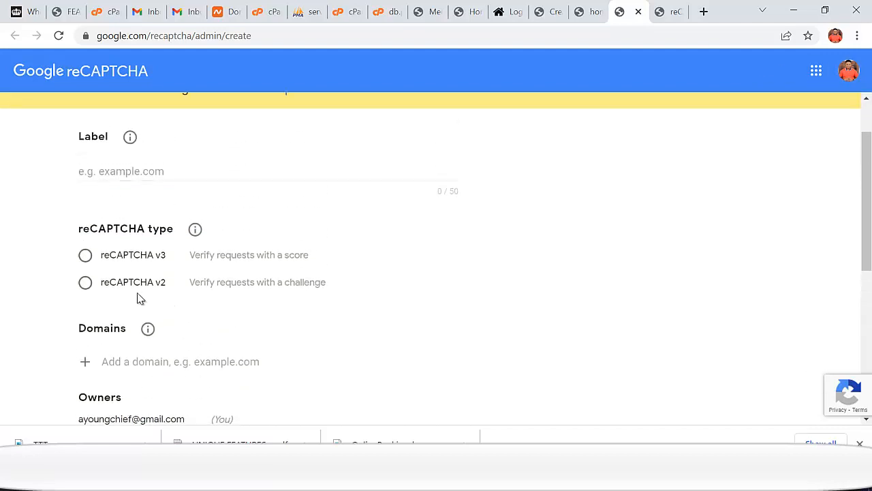
{"action": "left_click", "coordinate": [85, 284]}
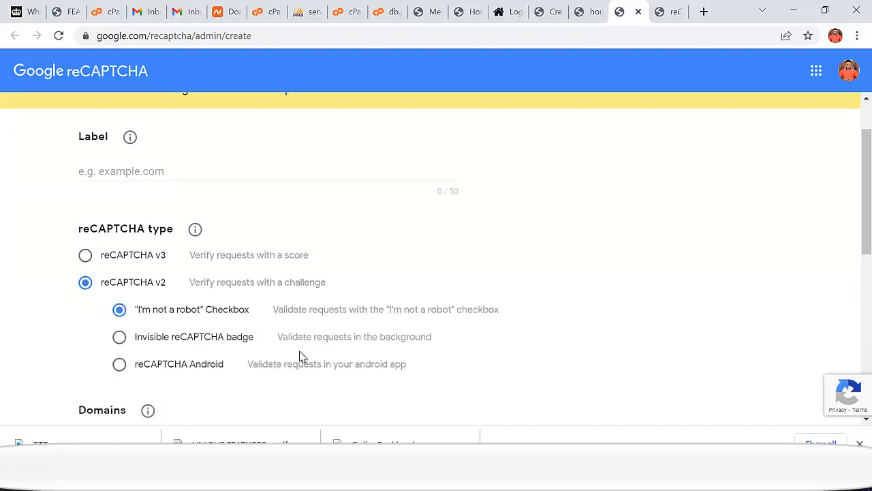
- Enter homelessontutor.com as both the site label and the allowed domain
{"action": "left_click", "coordinate": [143, 174]}
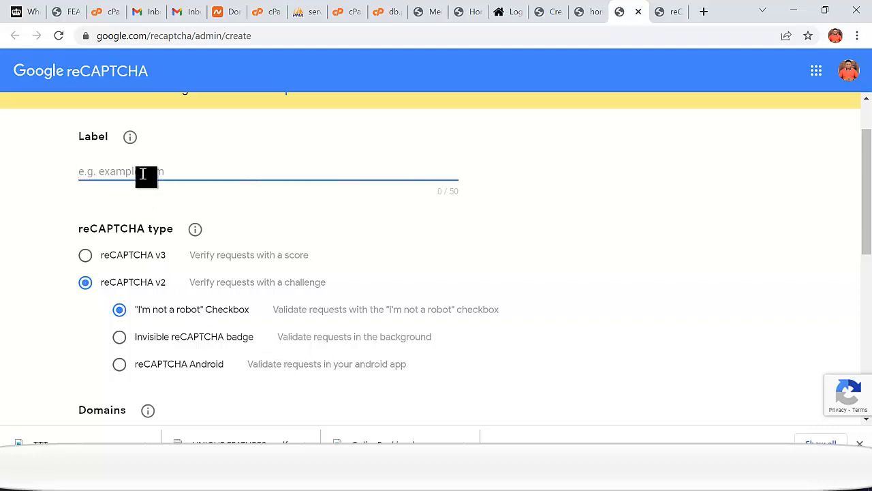
{"action": "left_click", "coordinate": [590, 13]}
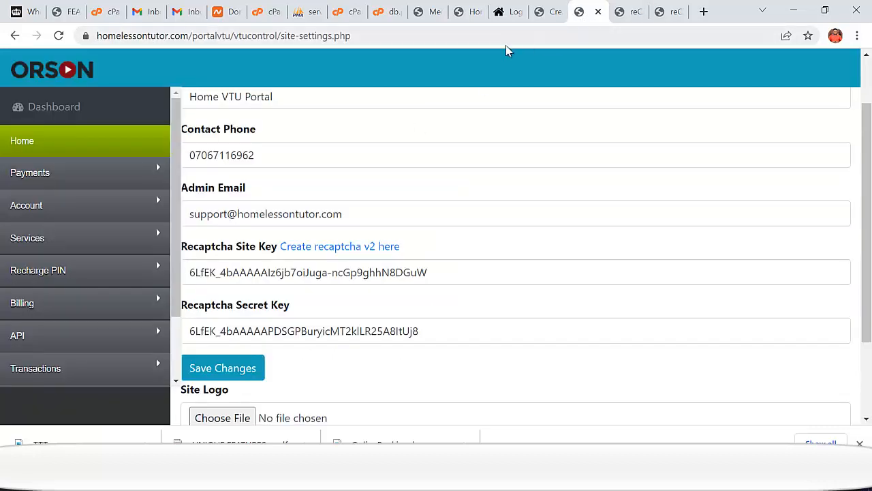
{"action": "left_click", "coordinate": [189, 36]}
{"action": "left_click", "coordinate": [201, 36]}
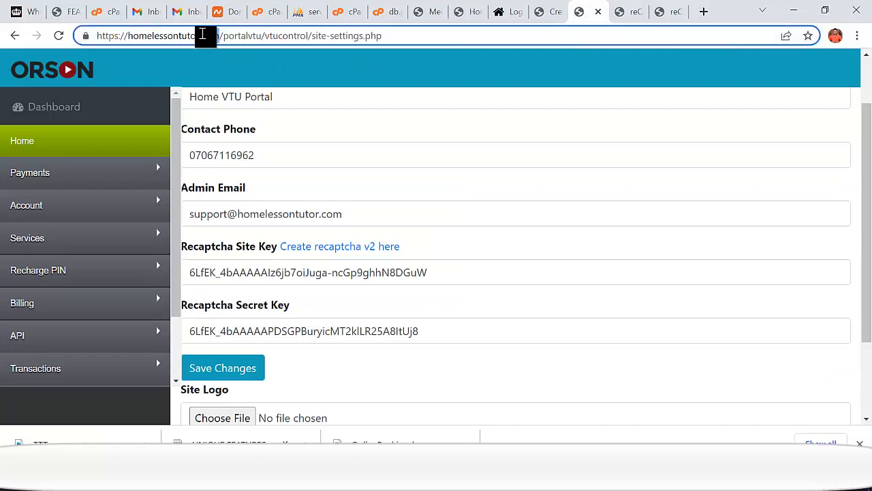
{"action": "left_click_drag", "start_coordinate": [220, 35], "coordinate": [131, 37]}
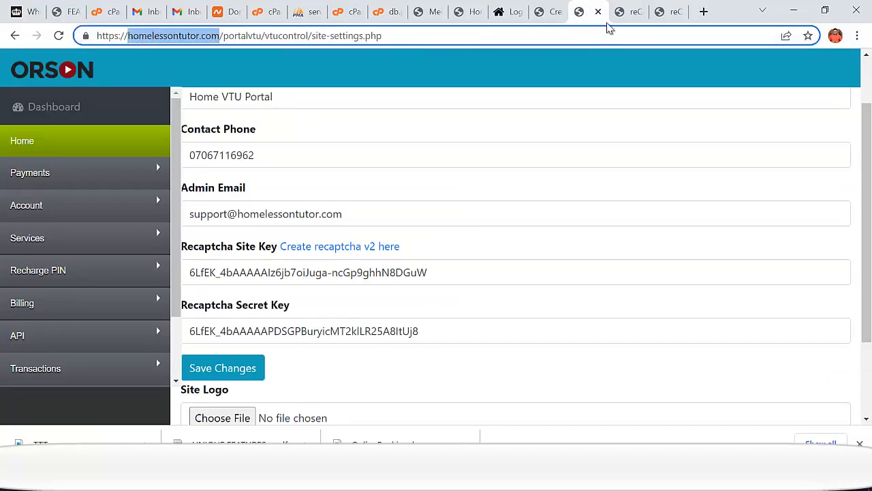
{"action": "left_click", "coordinate": [671, 18]}
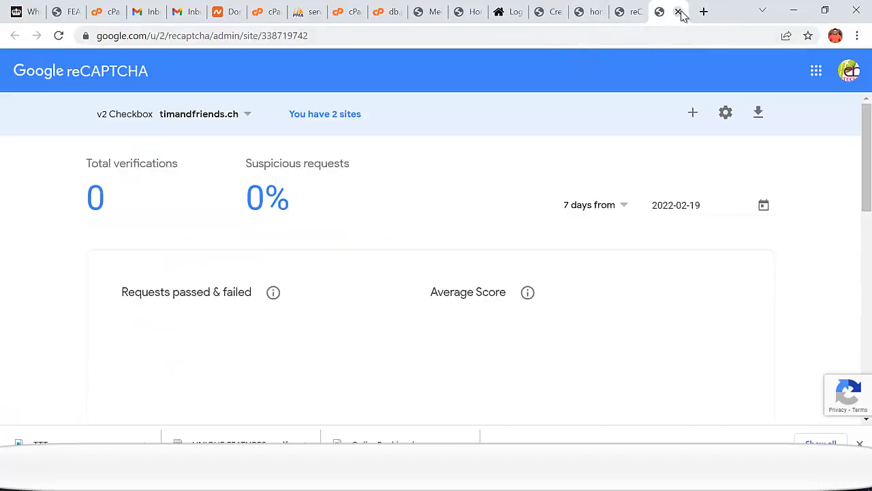
{"action": "left_click", "coordinate": [677, 11]}
{"action": "key", "text": "ctrl+v"}
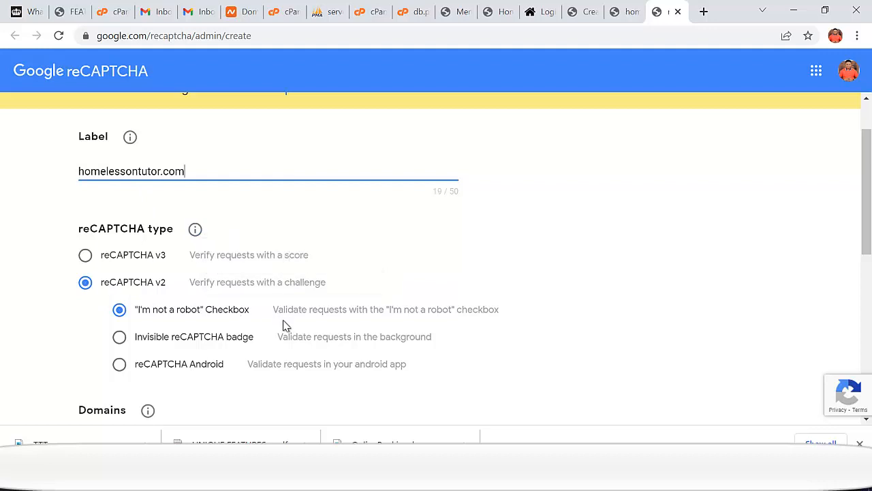
{"action": "scroll", "coordinate": [281, 327], "scroll_direction": "down", "scroll_amount": 2}
{"action": "scroll", "coordinate": [280, 334], "scroll_direction": "down", "scroll_amount": 1}
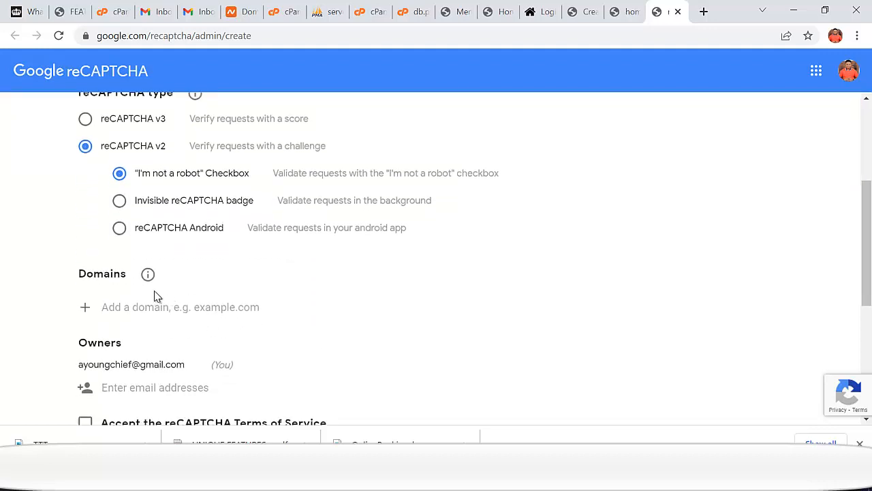
{"action": "key", "text": "ctrl+v"}
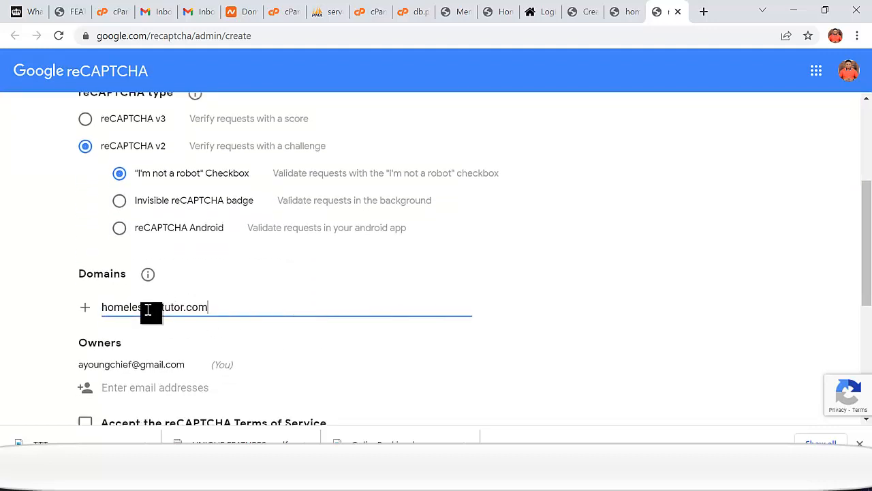
- Accept the reCAPTCHA Terms of Service and submit the registration
{"action": "scroll", "coordinate": [153, 307], "scroll_direction": "down", "scroll_amount": 2}
{"action": "scroll", "coordinate": [155, 308], "scroll_direction": "down", "scroll_amount": 2}
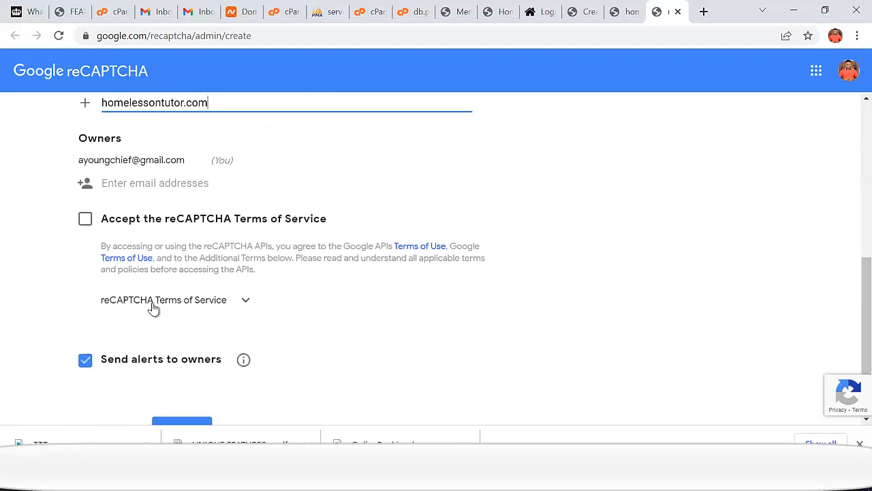
{"action": "scroll", "coordinate": [153, 308], "scroll_direction": "down", "scroll_amount": 1}
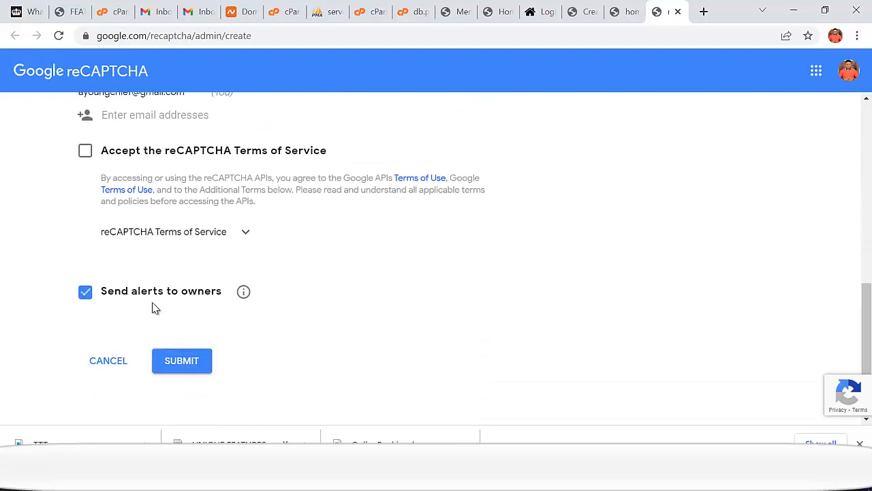
{"action": "left_click", "coordinate": [86, 154]}
{"action": "left_click", "coordinate": [191, 365]}
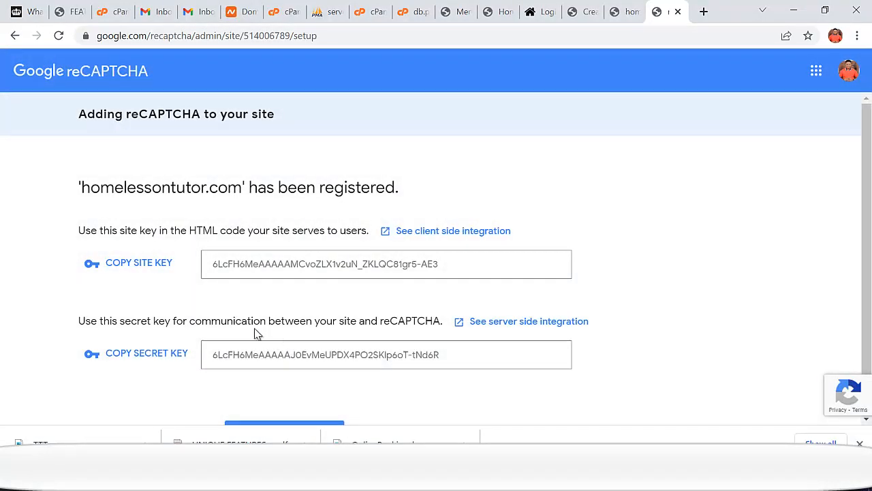
- Replace the old Recaptcha Site Key with the newly issued reCAPTCHA site key
{"action": "left_click", "coordinate": [153, 267]}
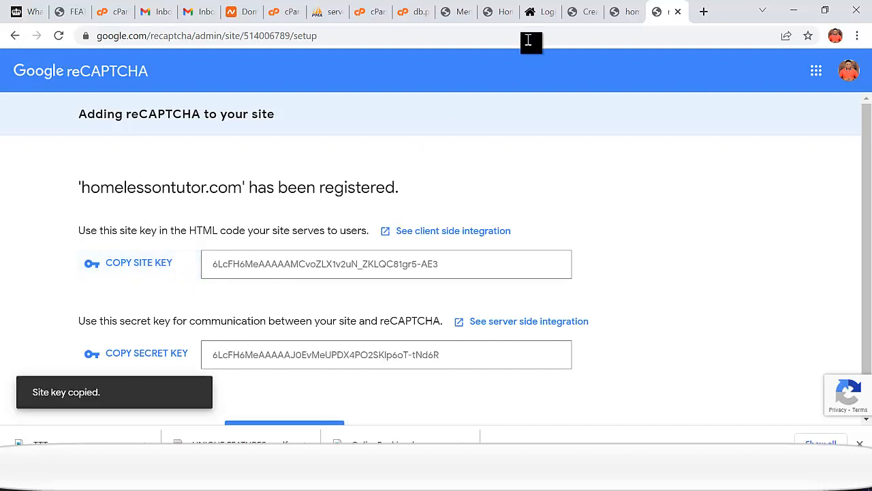
{"action": "left_click", "coordinate": [458, 12]}
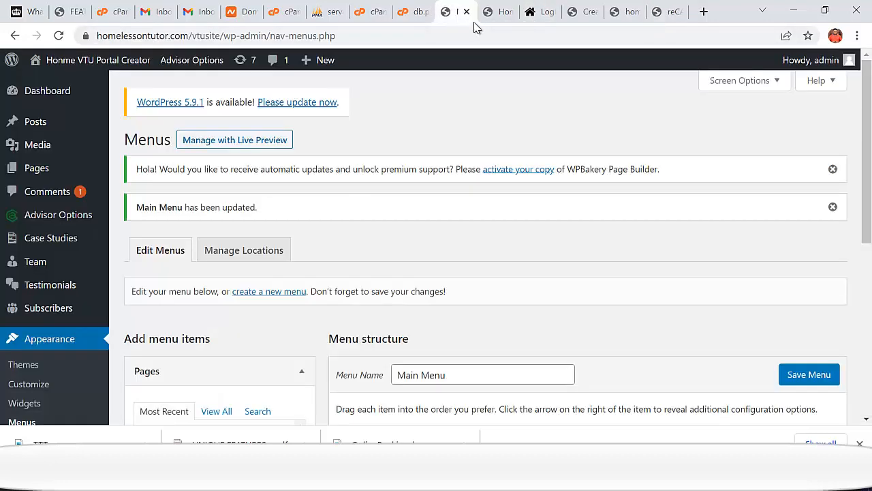
{"action": "left_click", "coordinate": [621, 19]}
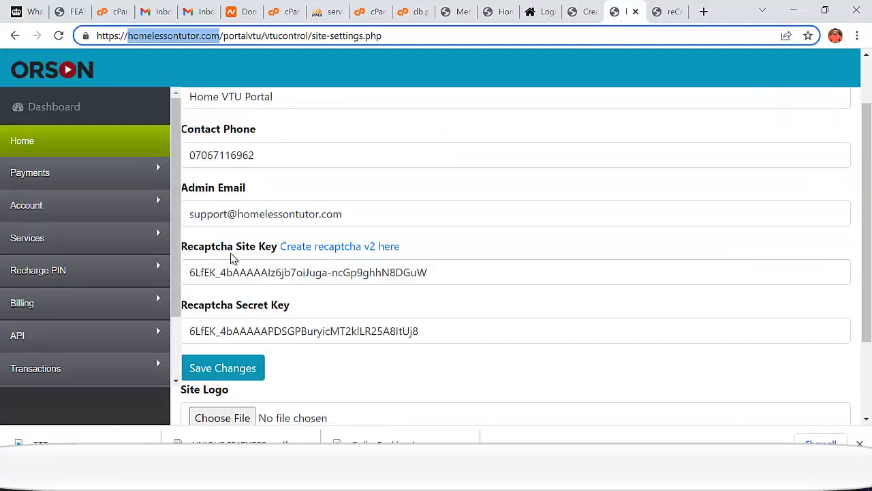
{"action": "left_click", "coordinate": [267, 277]}
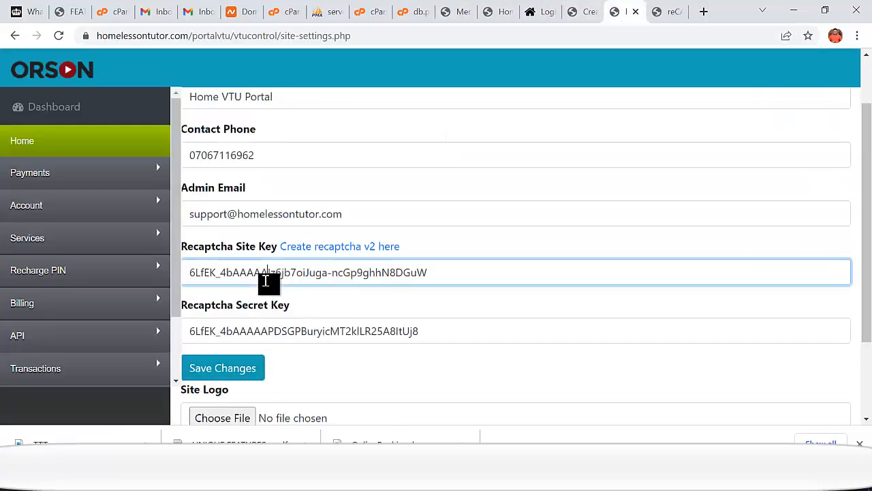
{"action": "key", "text": "ctrl+a"}
{"action": "key", "text": "ctrl+v"}
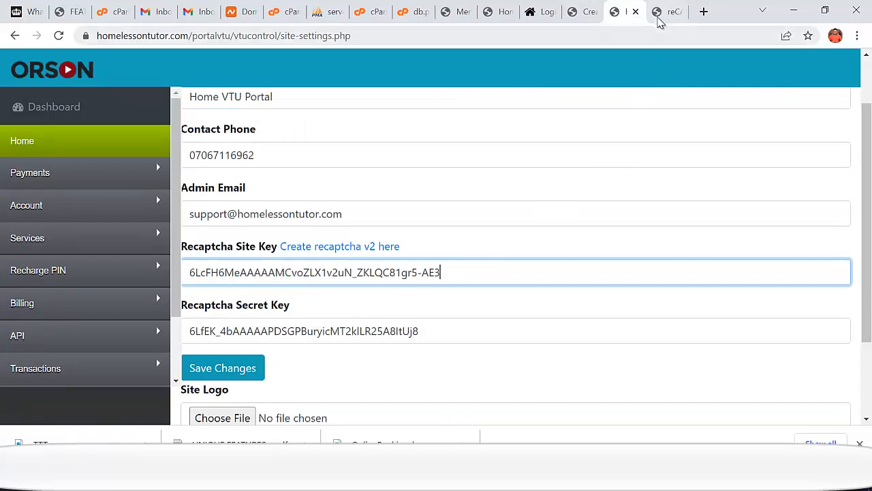
- Replace the old Recaptcha Secret Key with the newly issued reCAPTCHA secret key
{"action": "left_click", "coordinate": [662, 14]}
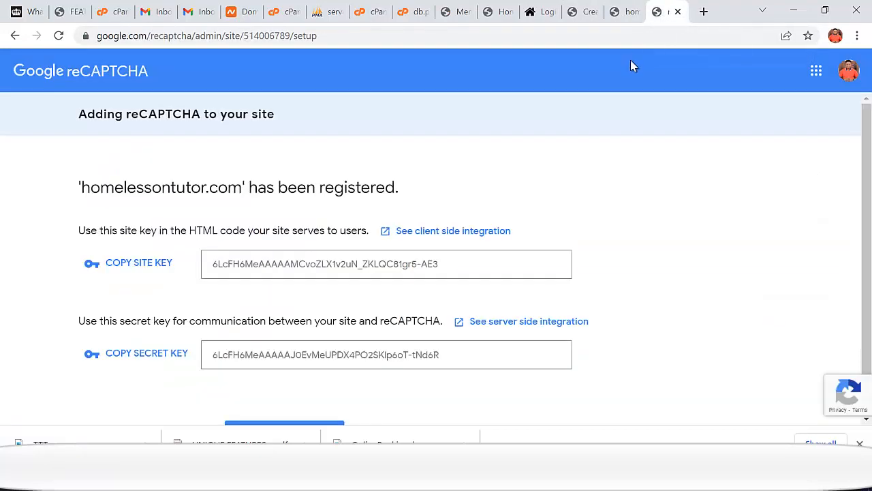
{"action": "left_click", "coordinate": [147, 355]}
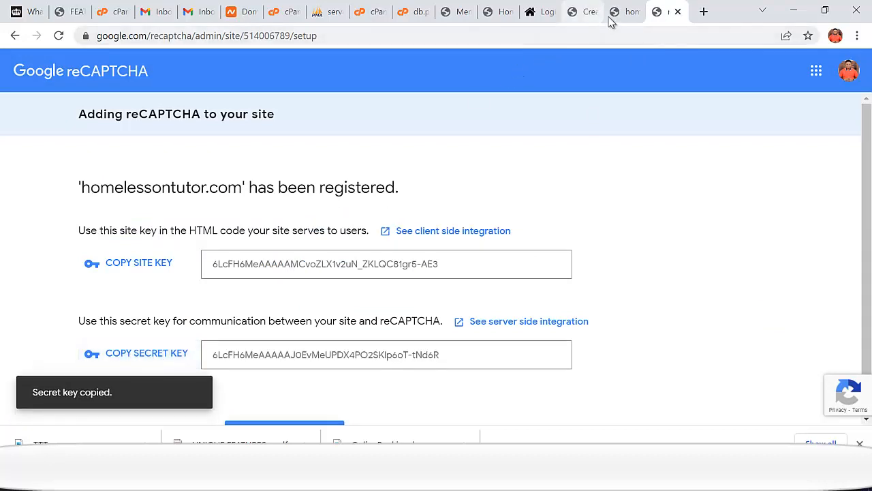
{"action": "left_click", "coordinate": [616, 15]}
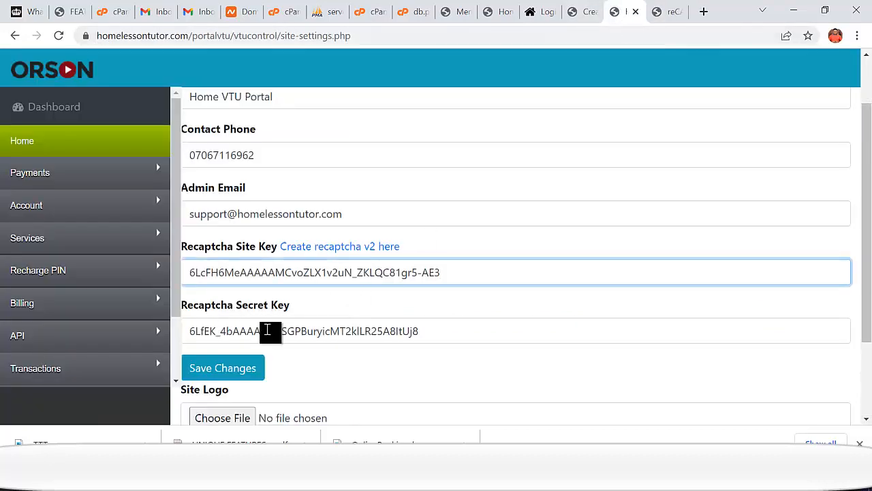
{"action": "left_click", "coordinate": [269, 331]}
{"action": "key", "text": "ctrl+a"}
{"action": "key", "text": "ctrl+v"}
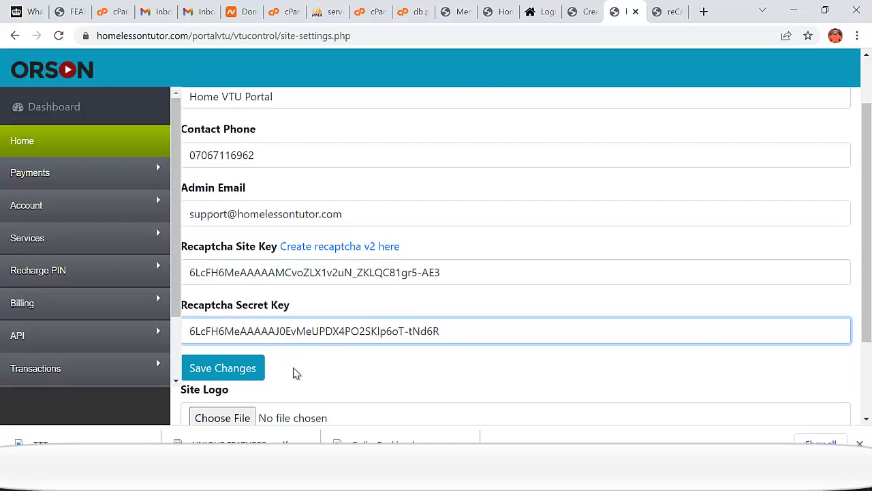
{"action": "scroll", "coordinate": [292, 372], "scroll_direction": "down", "scroll_amount": 1}
- Attach TTT.png from the Desktop as the logo file and save the site settings
{"action": "left_click", "coordinate": [222, 352]}
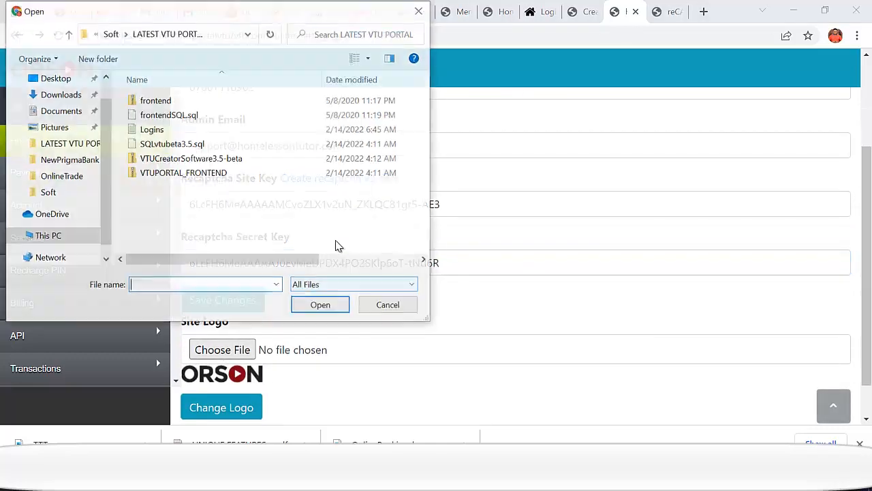
{"action": "left_click", "coordinate": [62, 82]}
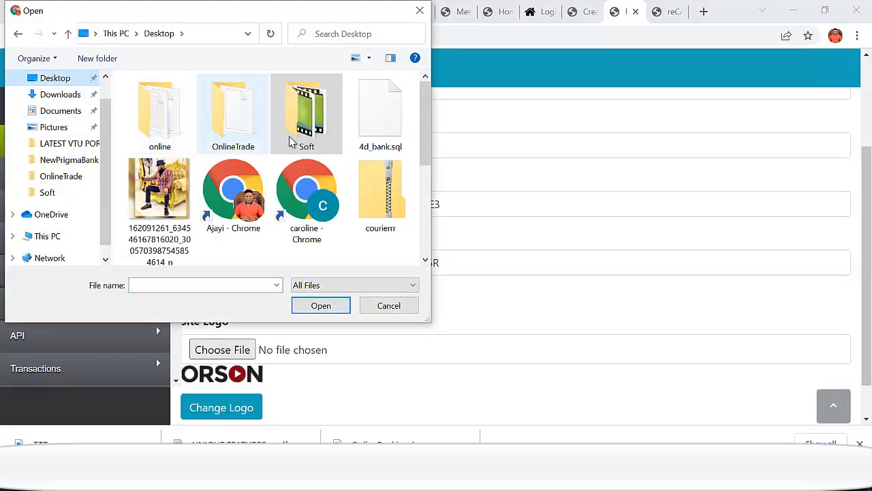
{"action": "scroll", "coordinate": [427, 210], "scroll_direction": "down", "scroll_amount": 3}
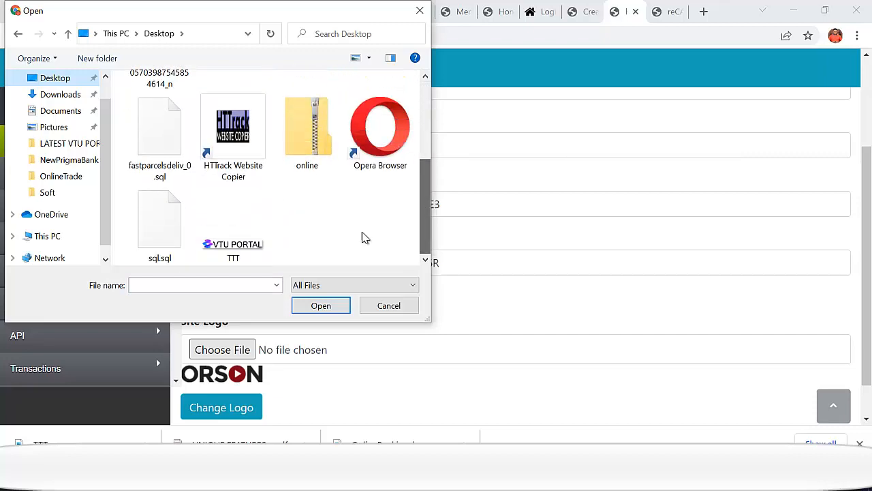
{"action": "left_click", "coordinate": [233, 229]}
{"action": "left_click", "coordinate": [314, 306]}
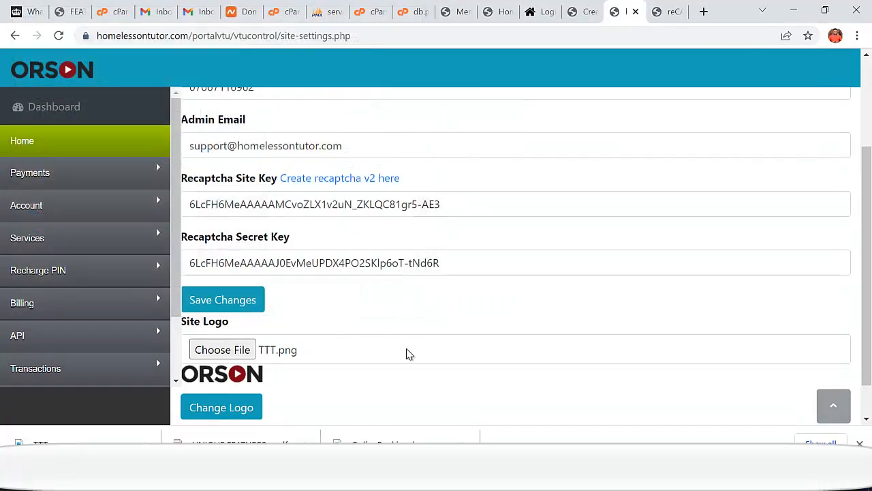
{"action": "scroll", "coordinate": [722, 299], "scroll_direction": "down", "scroll_amount": 2}
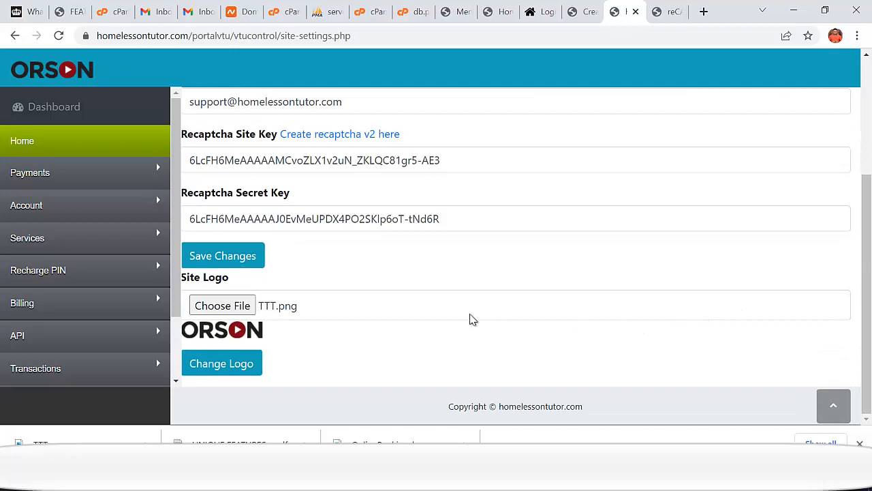
{"action": "left_click", "coordinate": [233, 255]}
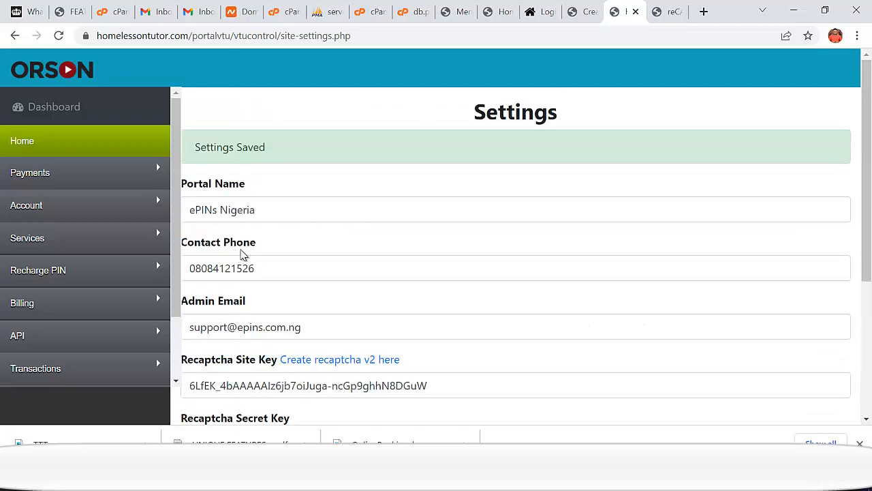
- Select TTT.png again and submit it with Change Logo as the new site logo
{"action": "scroll", "coordinate": [354, 259], "scroll_direction": "down", "scroll_amount": 1}
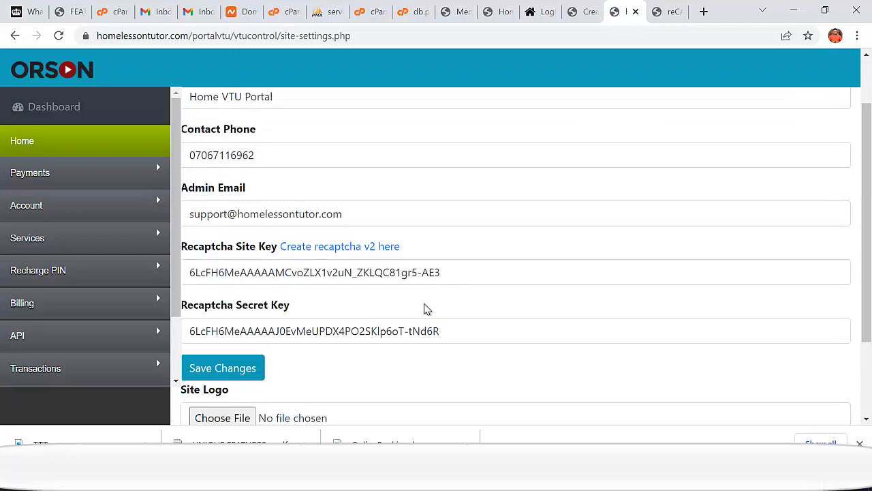
{"action": "scroll", "coordinate": [416, 312], "scroll_direction": "down", "scroll_amount": 2}
{"action": "scroll", "coordinate": [402, 315], "scroll_direction": "down", "scroll_amount": 1}
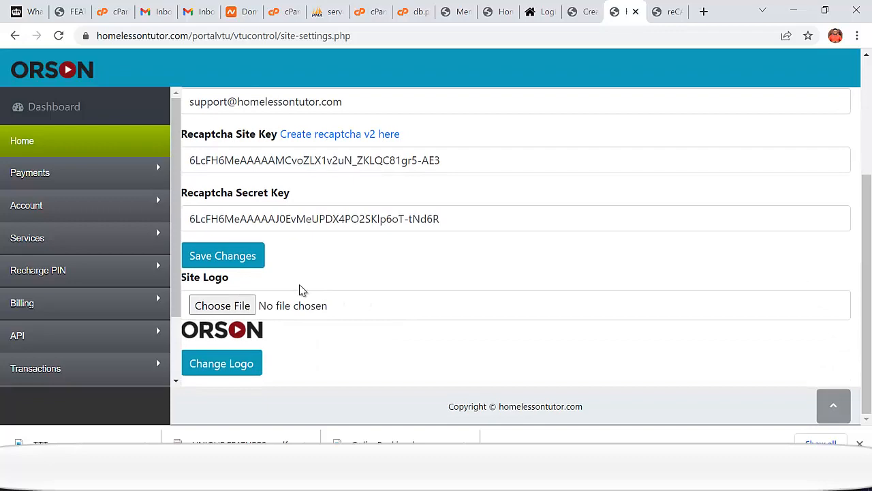
{"action": "left_click", "coordinate": [233, 309]}
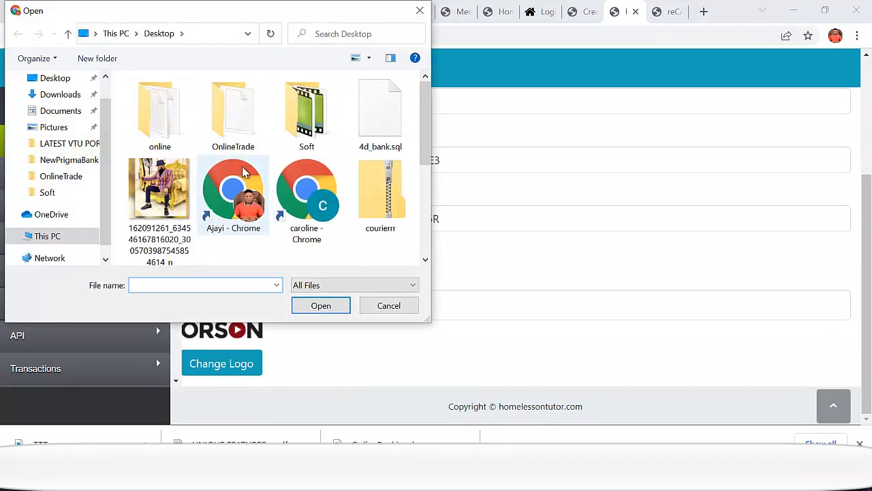
{"action": "scroll", "coordinate": [263, 226], "scroll_direction": "down", "scroll_amount": 1}
{"action": "scroll", "coordinate": [264, 226], "scroll_direction": "down", "scroll_amount": 1}
{"action": "double_click", "coordinate": [233, 243]}
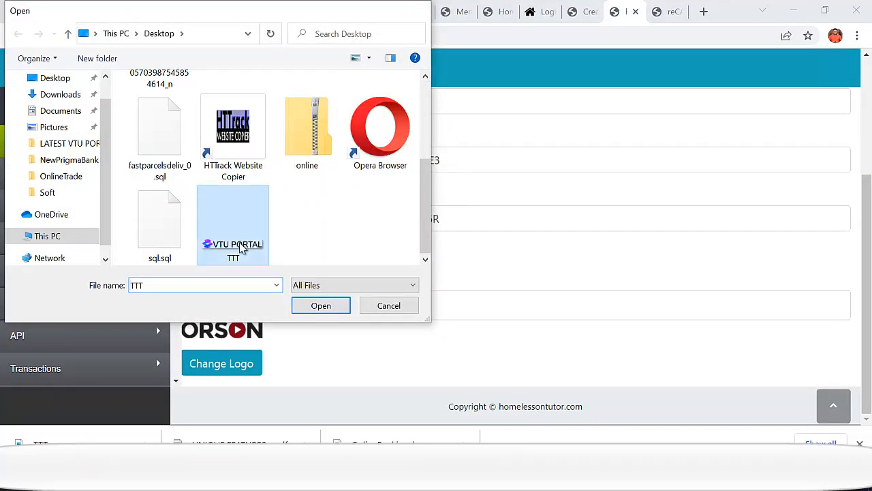
{"action": "left_click", "coordinate": [220, 364]}
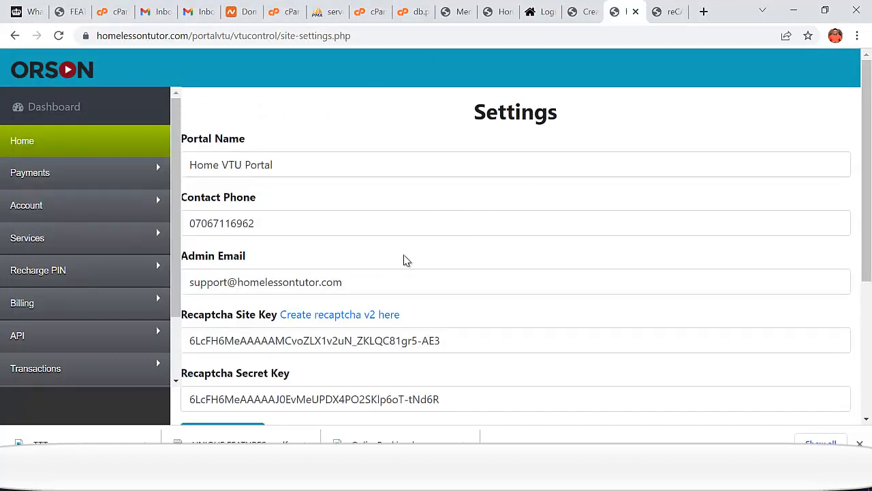
- Reload the signup page and test Create My Account with the working reCAPTCHA
{"action": "left_click", "coordinate": [580, 13]}
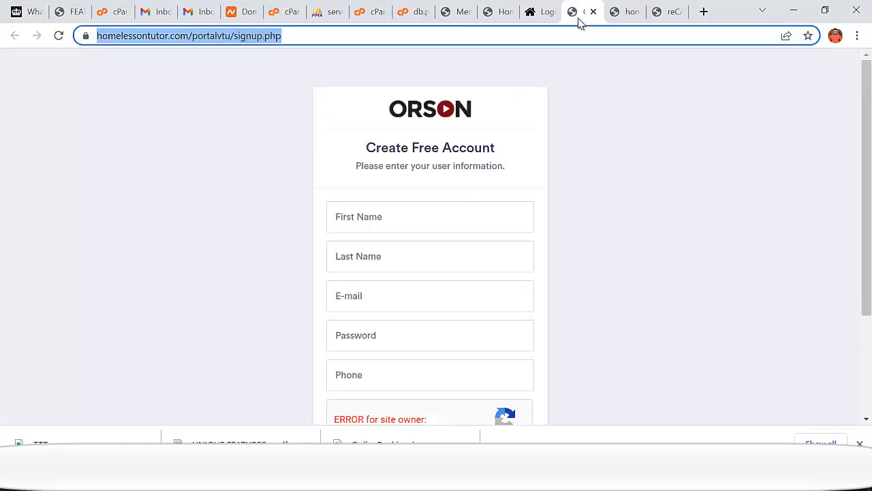
{"action": "left_click", "coordinate": [58, 36]}
{"action": "scroll", "coordinate": [602, 220], "scroll_direction": "down", "scroll_amount": 2}
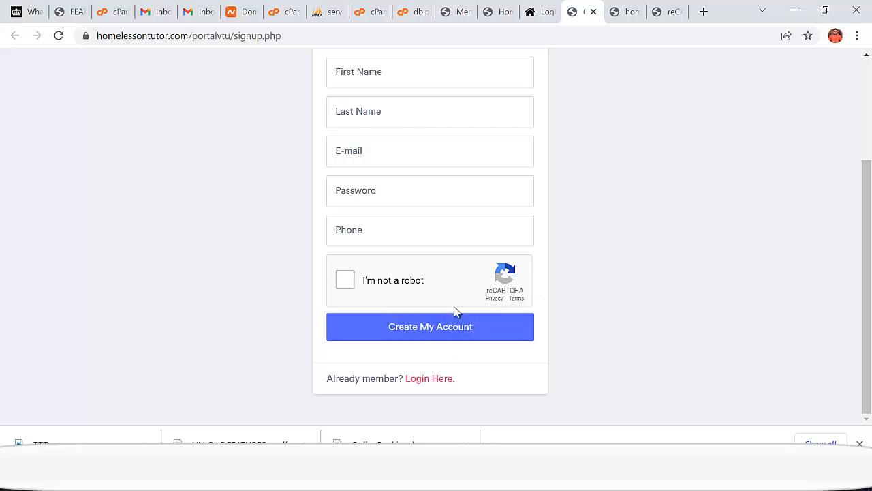
{"action": "left_click", "coordinate": [483, 328]}
- Back in the admin panel, expand the Settings pages list in the sidebar
{"action": "left_click", "coordinate": [625, 19]}
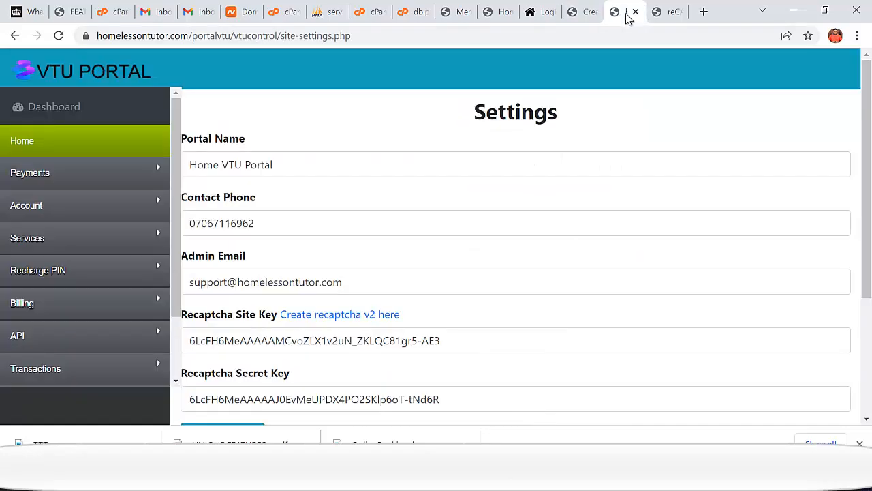
{"action": "scroll", "coordinate": [247, 234], "scroll_direction": "down", "scroll_amount": 4}
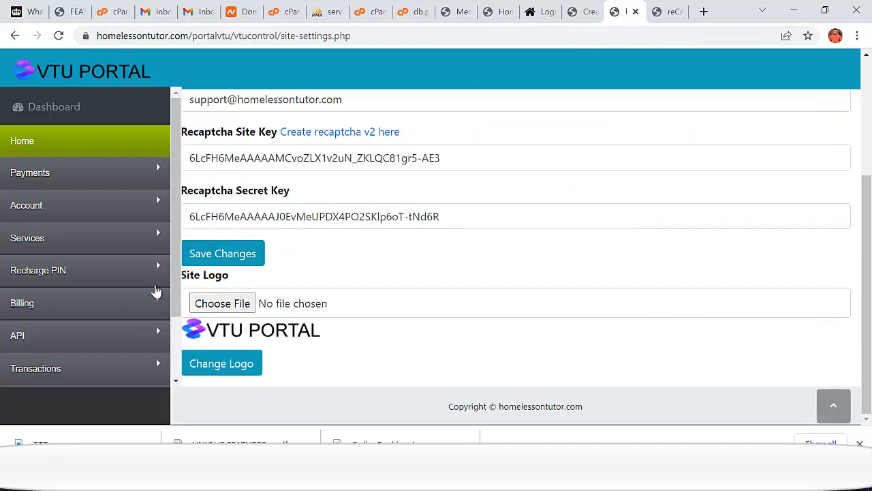
{"action": "scroll", "coordinate": [75, 322], "scroll_direction": "down", "scroll_amount": 1}
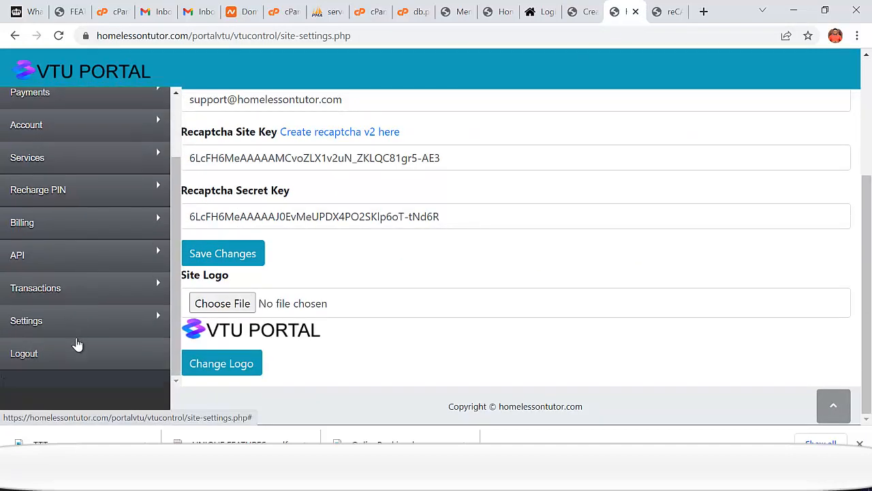
{"action": "left_click", "coordinate": [63, 326]}
{"action": "scroll", "coordinate": [75, 347], "scroll_direction": "down", "scroll_amount": 1}
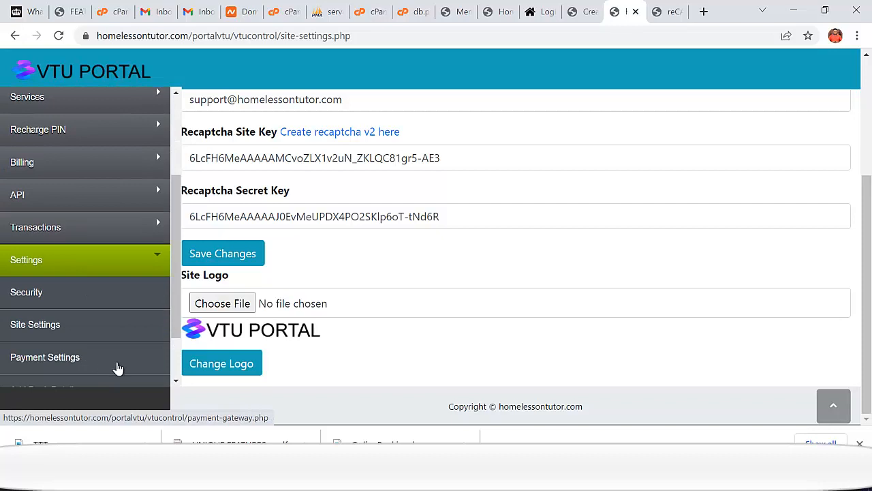
- On the Payment Gateway settings page, select Paystack instead of Flutterwave
{"action": "left_click", "coordinate": [35, 325]}
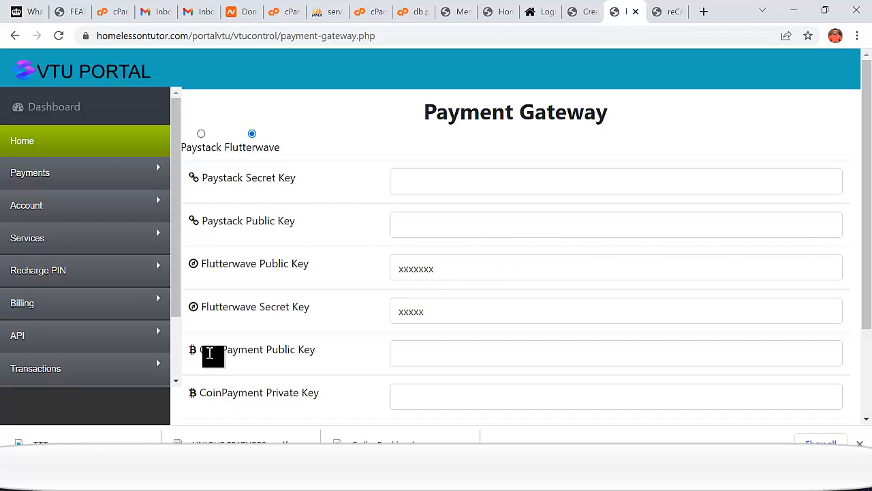
{"action": "left_click_drag", "start_coordinate": [202, 351], "coordinate": [341, 352]}
{"action": "scroll", "coordinate": [334, 353], "scroll_direction": "down", "scroll_amount": 2}
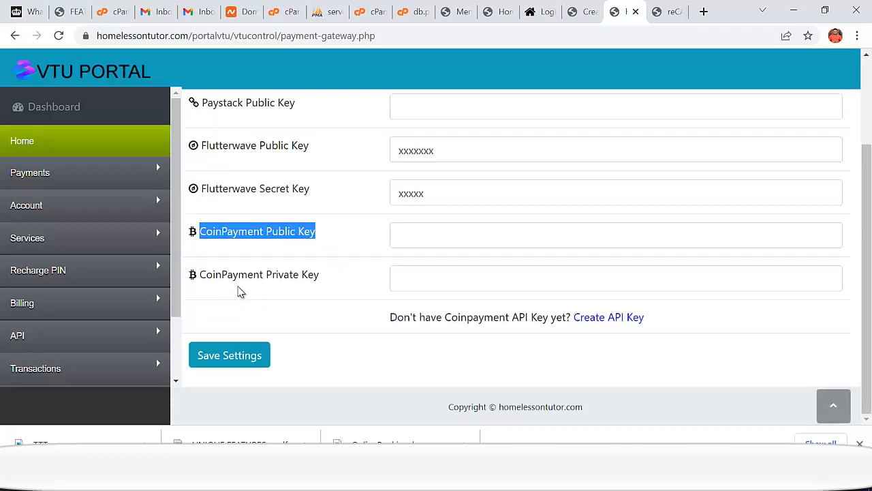
{"action": "scroll", "coordinate": [307, 280], "scroll_direction": "up", "scroll_amount": 1}
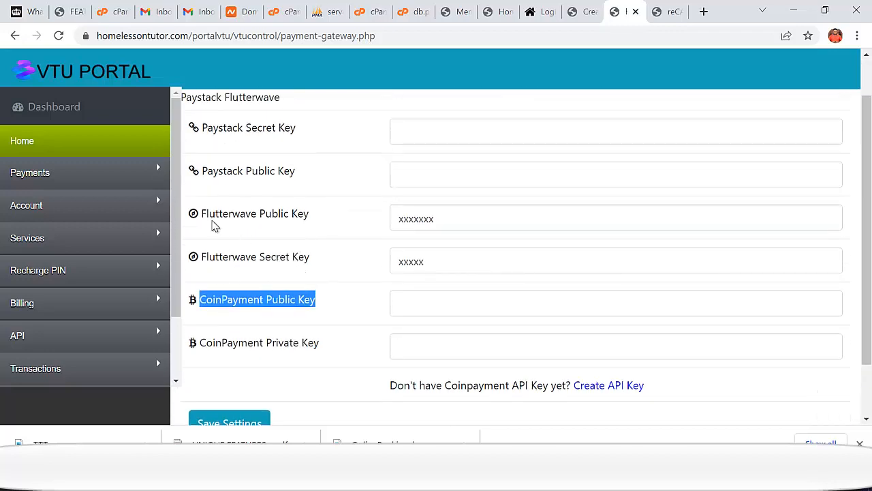
{"action": "scroll", "coordinate": [232, 225], "scroll_direction": "up", "scroll_amount": 1}
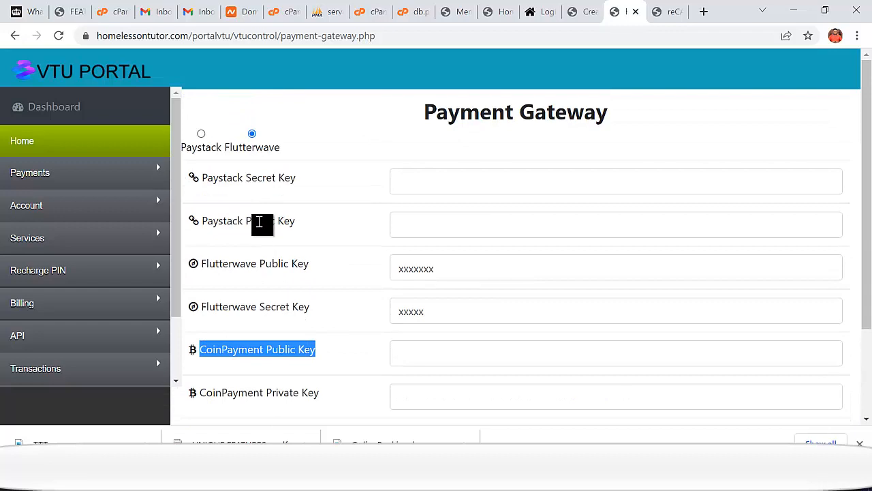
{"action": "left_click", "coordinate": [201, 134]}
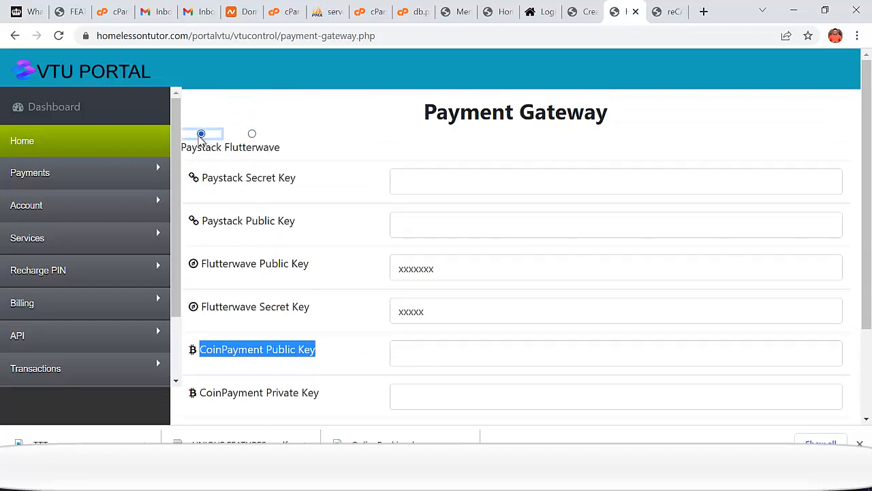
{"action": "left_click_drag", "start_coordinate": [202, 178], "coordinate": [354, 178]}
{"action": "left_click", "coordinate": [659, 12]}
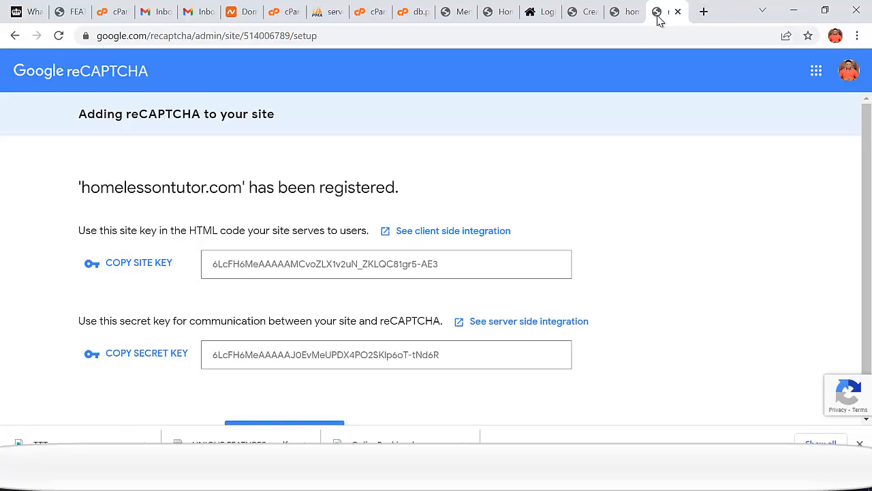
- Go to the Paystack website and sign in with the saved login details
{"action": "left_click", "coordinate": [528, 37]}
{"action": "type", "text": "pay"}
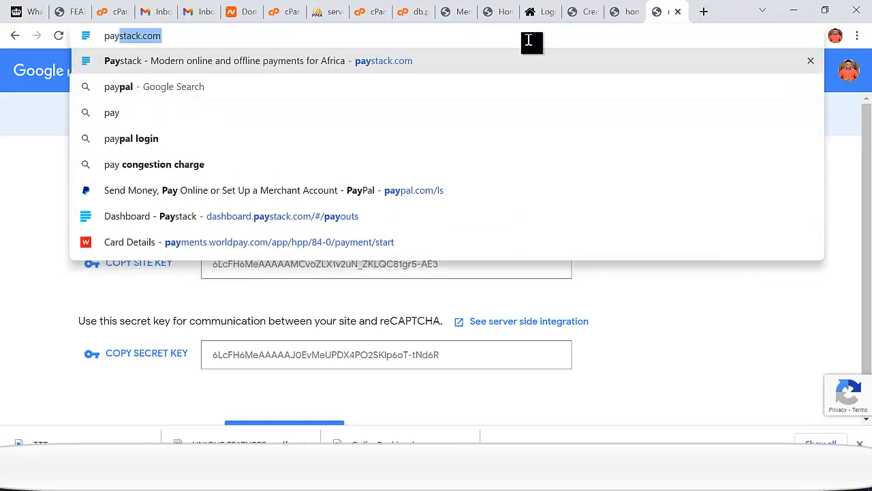
{"action": "key", "text": "Return"}
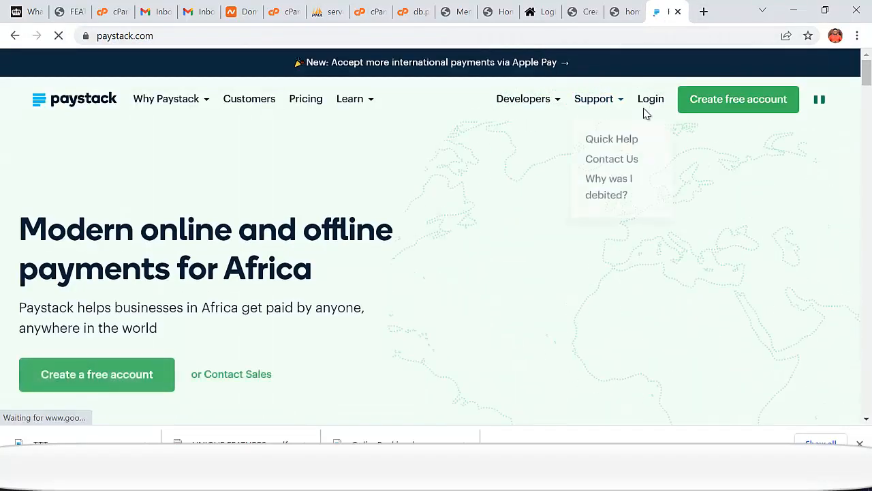
{"action": "left_click", "coordinate": [651, 101]}
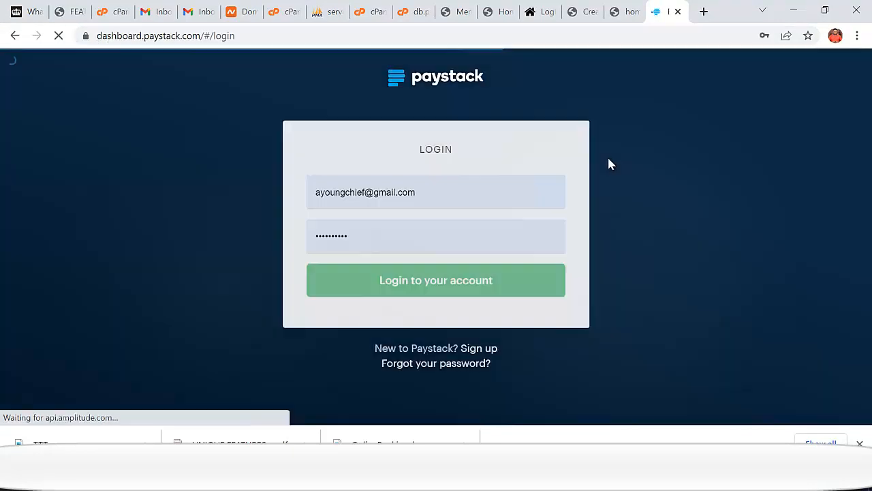
{"action": "left_click", "coordinate": [436, 222]}
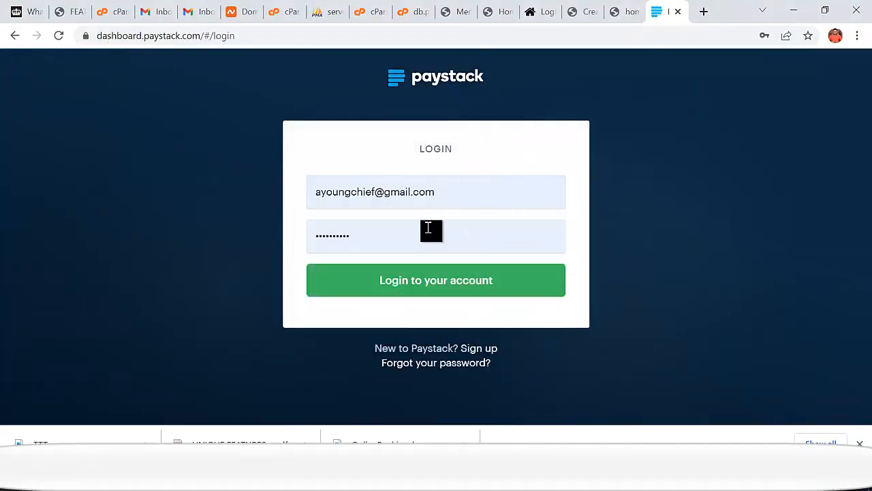
{"action": "left_click", "coordinate": [426, 285]}
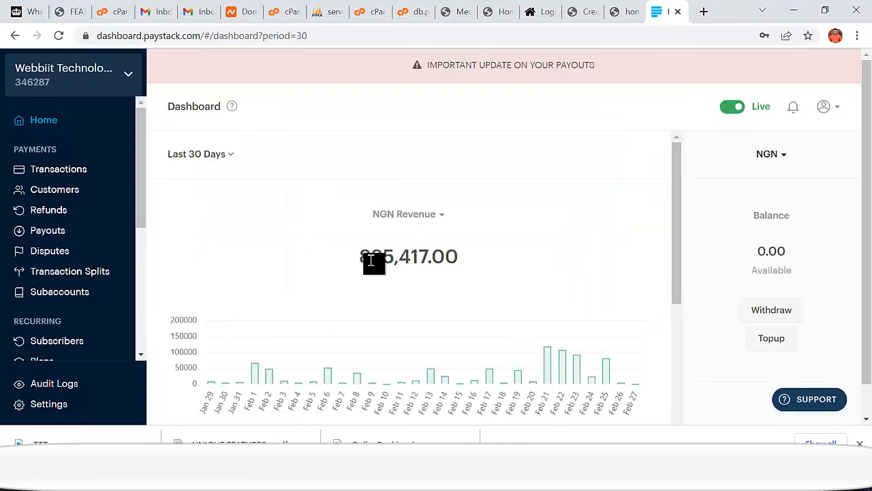
- Switch the dashboard revenue period to This Month and check the total
{"action": "left_click_drag", "start_coordinate": [347, 246], "coordinate": [457, 265]}
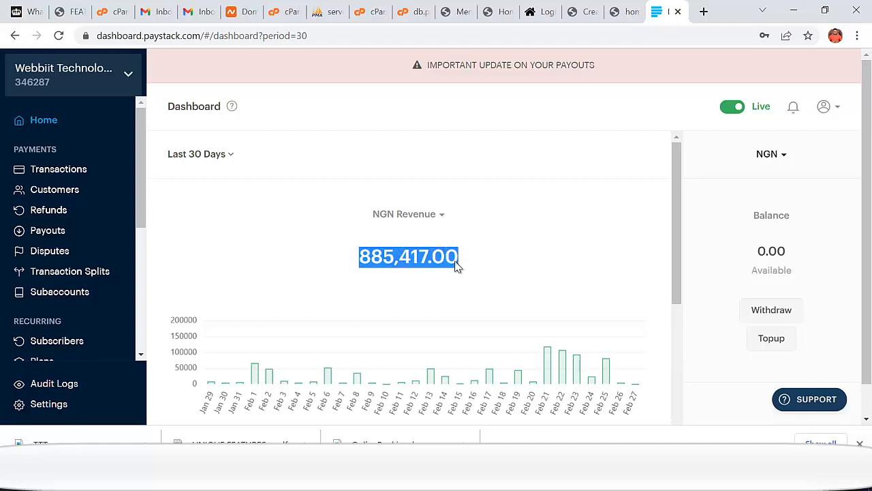
{"action": "left_click", "coordinate": [221, 166]}
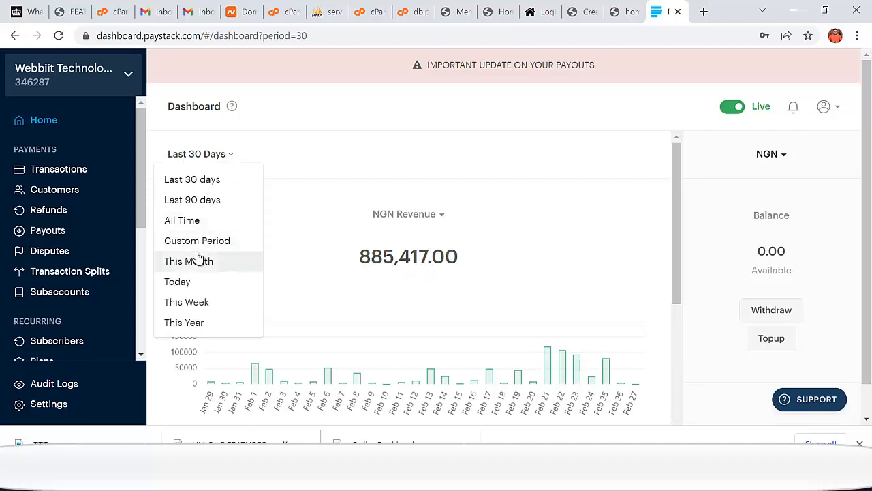
{"action": "left_click", "coordinate": [224, 263]}
{"action": "left_click_drag", "start_coordinate": [345, 237], "coordinate": [473, 230]}
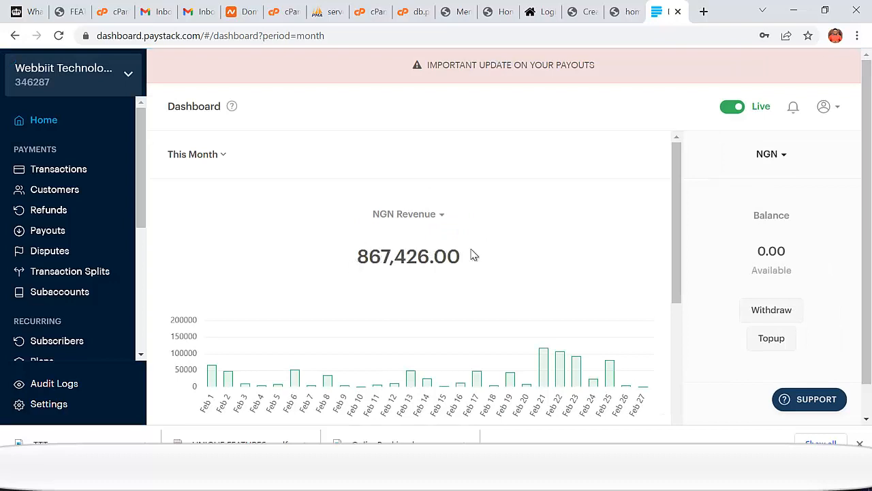
- Review the Payouts list of paid settlements
{"action": "left_click", "coordinate": [59, 236]}
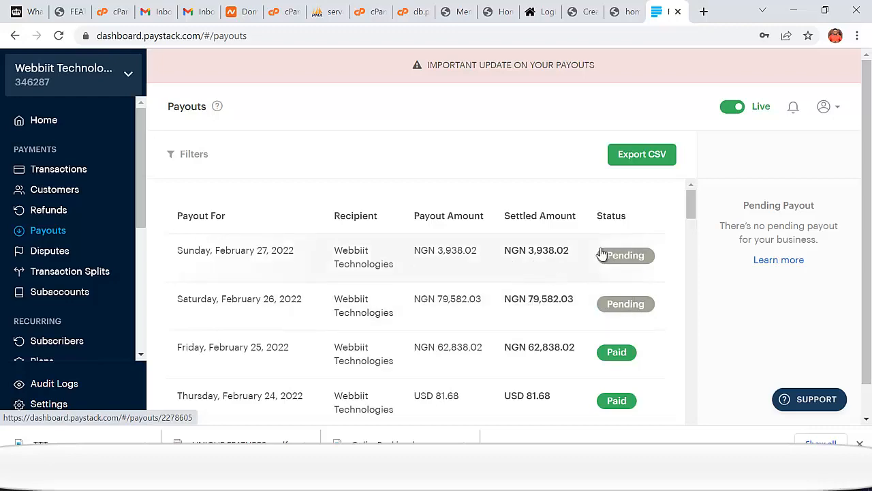
{"action": "scroll", "coordinate": [492, 286], "scroll_direction": "down", "scroll_amount": 4}
{"action": "scroll", "coordinate": [493, 284], "scroll_direction": "up", "scroll_amount": 2}
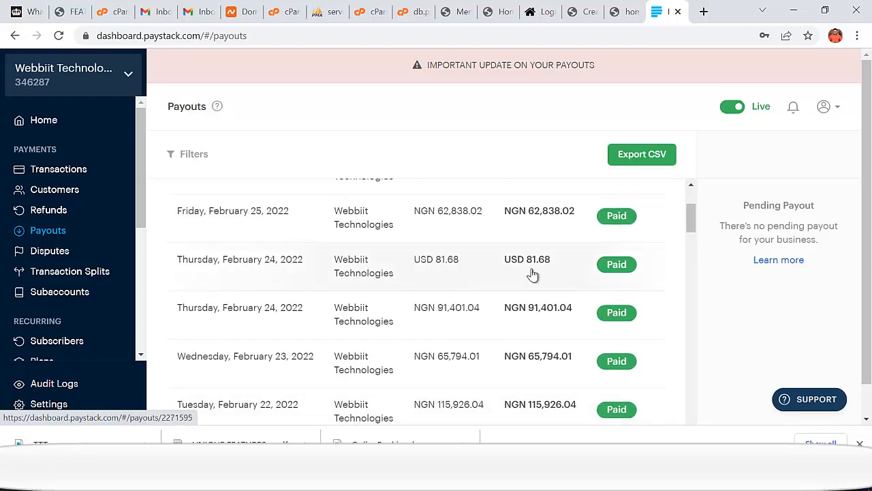
{"action": "scroll", "coordinate": [557, 273], "scroll_direction": "down", "scroll_amount": 1}
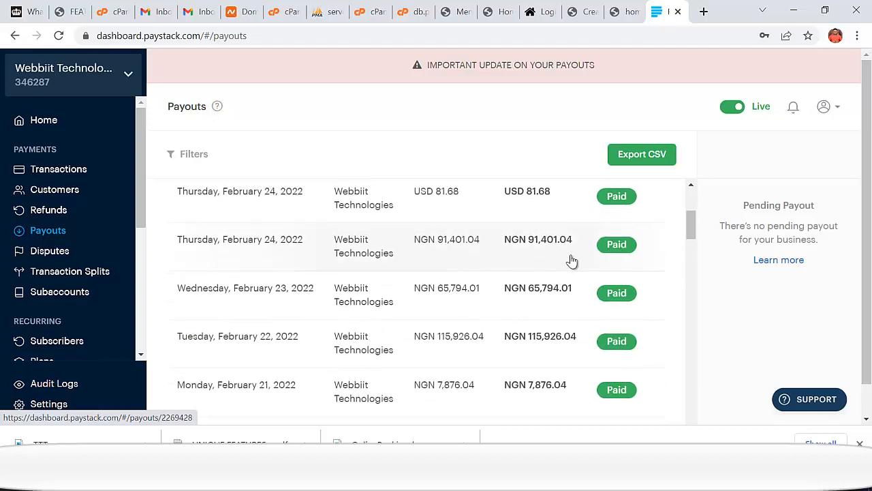
{"action": "scroll", "coordinate": [522, 306], "scroll_direction": "down", "scroll_amount": 1}
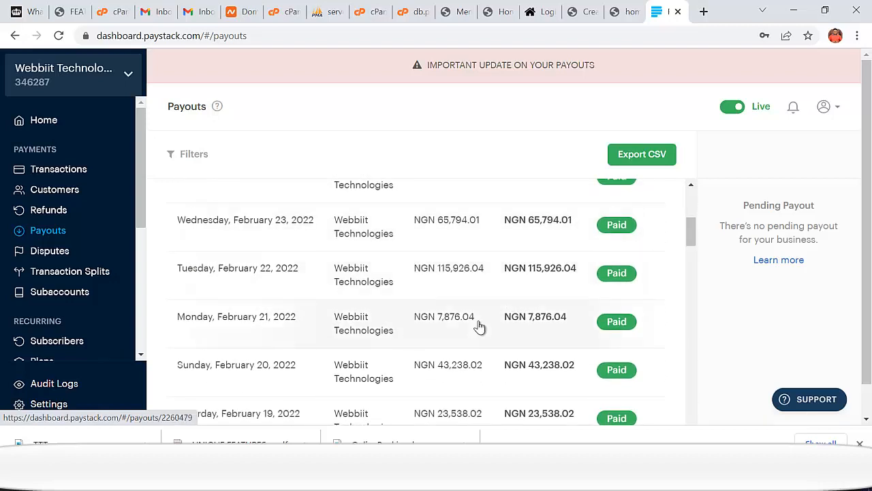
{"action": "scroll", "coordinate": [487, 322], "scroll_direction": "down", "scroll_amount": 1}
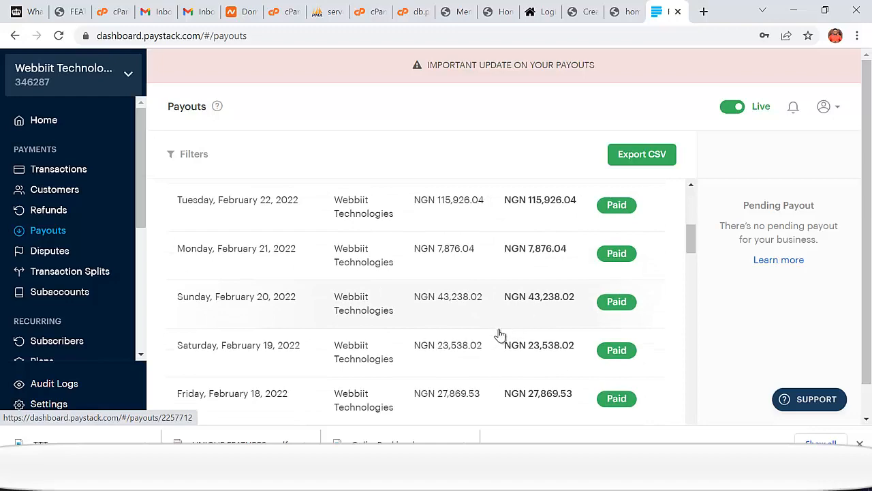
{"action": "scroll", "coordinate": [497, 334], "scroll_direction": "down", "scroll_amount": 1}
{"action": "scroll", "coordinate": [516, 341], "scroll_direction": "down", "scroll_amount": 1}
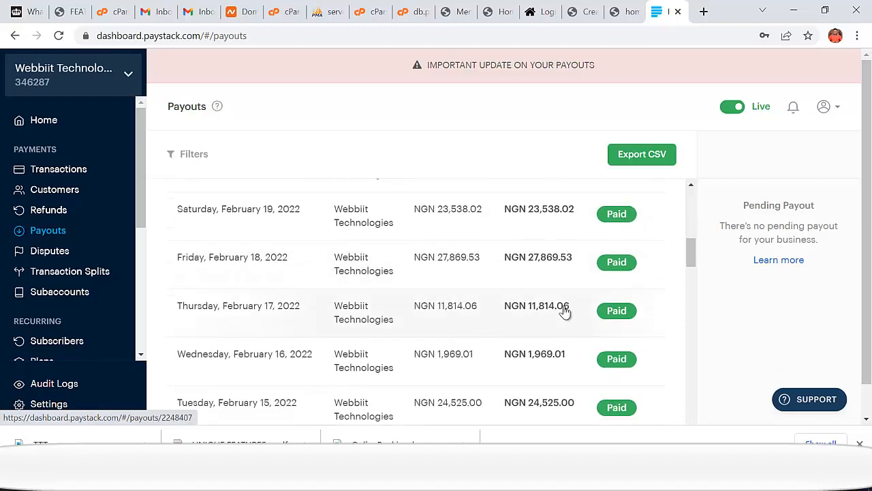
{"action": "scroll", "coordinate": [483, 323], "scroll_direction": "down", "scroll_amount": 1}
{"action": "scroll", "coordinate": [498, 354], "scroll_direction": "down", "scroll_amount": 2}
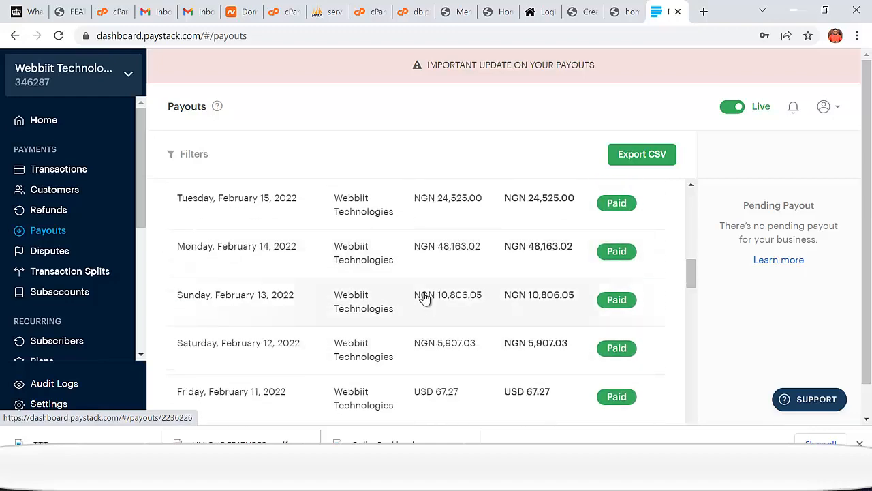
{"action": "scroll", "coordinate": [514, 332], "scroll_direction": "up", "scroll_amount": 4}
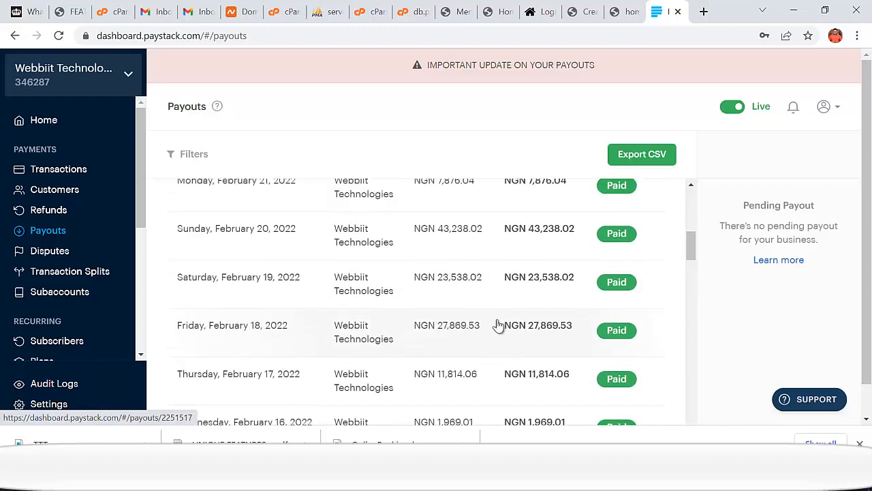
{"action": "scroll", "coordinate": [498, 325], "scroll_direction": "up", "scroll_amount": 3}
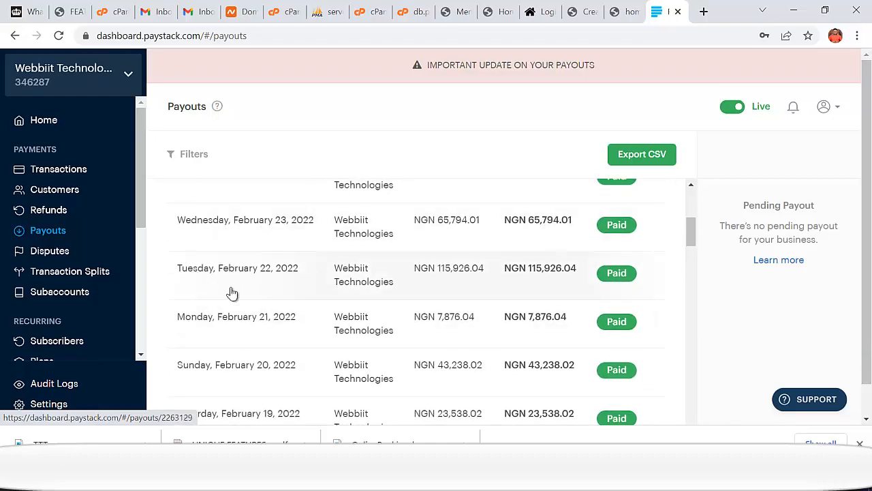
{"action": "scroll", "coordinate": [243, 350], "scroll_direction": "down", "scroll_amount": 1}
{"action": "scroll", "coordinate": [252, 347], "scroll_direction": "down", "scroll_amount": 1}
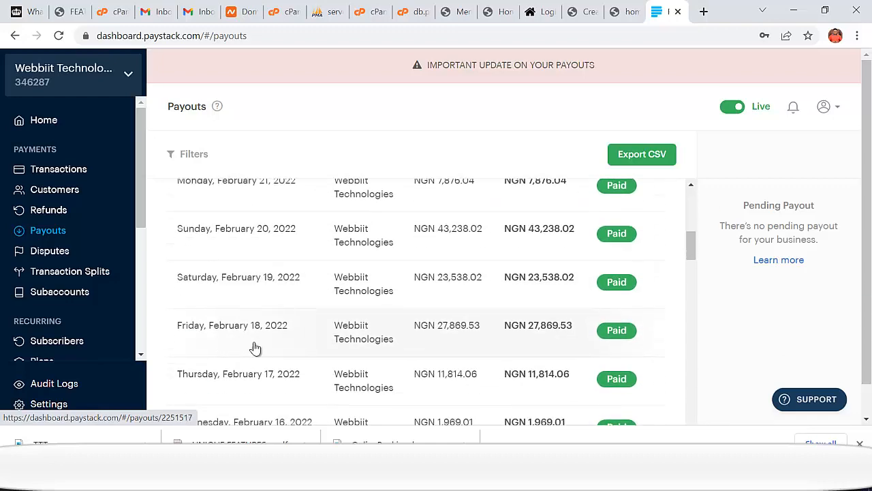
{"action": "scroll", "coordinate": [233, 360], "scroll_direction": "down", "scroll_amount": 1}
{"action": "scroll", "coordinate": [233, 361], "scroll_direction": "down", "scroll_amount": 4}
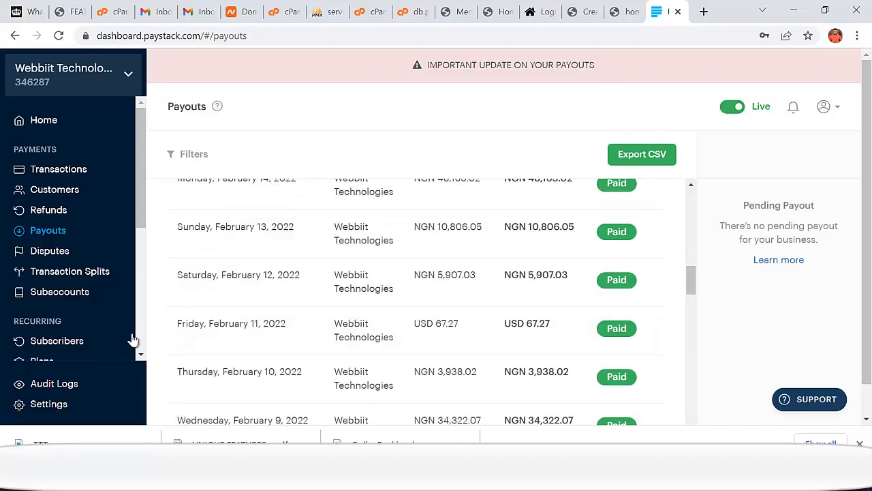
{"action": "scroll", "coordinate": [121, 273], "scroll_direction": "down", "scroll_amount": 4}
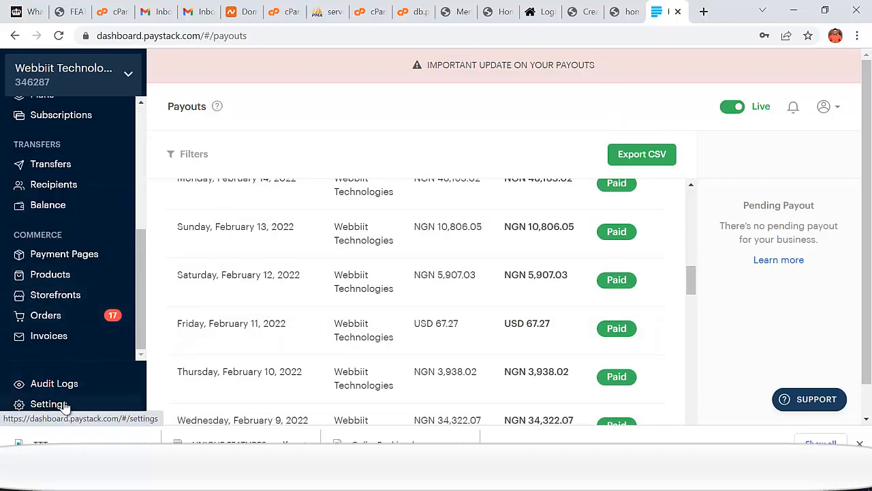
{"action": "left_click", "coordinate": [450, 283]}
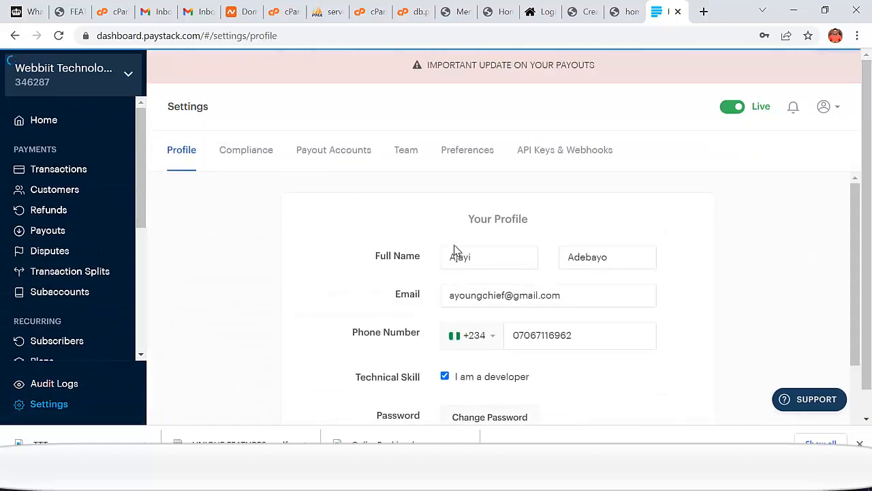
- Under API Keys & Webhooks, reveal the live secret key with the account password and copy it
{"action": "left_click", "coordinate": [558, 160]}
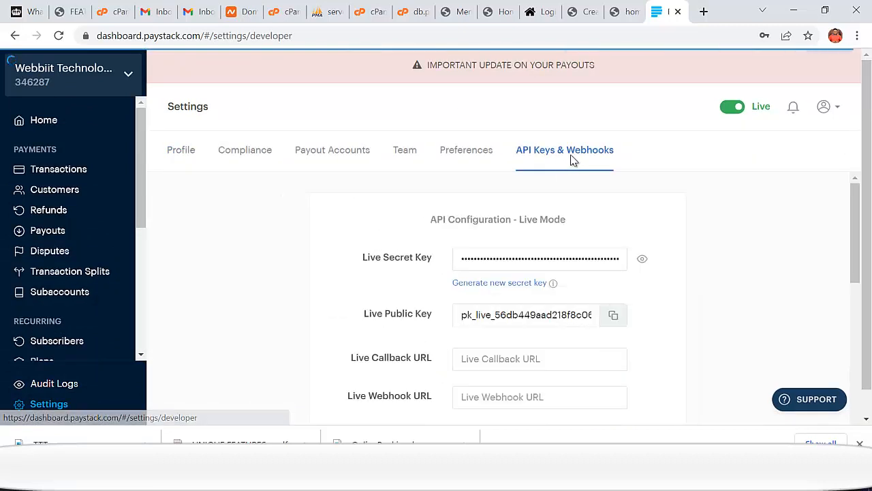
{"action": "left_click", "coordinate": [638, 274]}
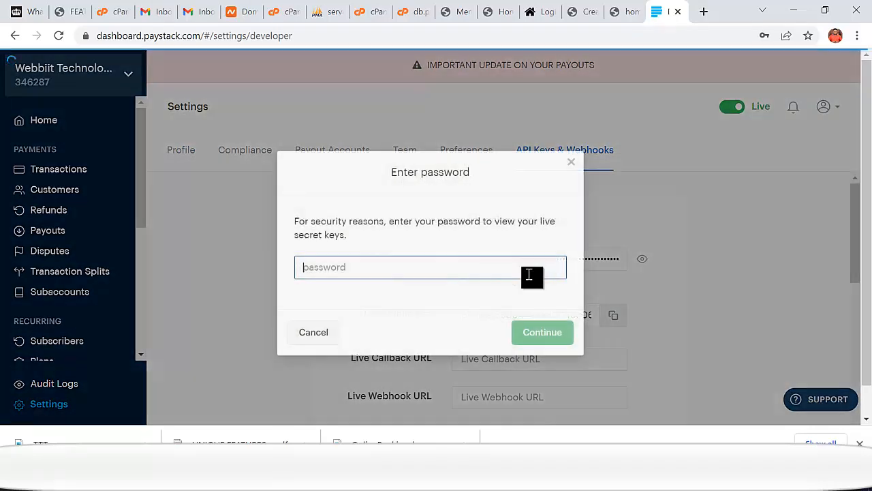
{"action": "left_click", "coordinate": [367, 276]}
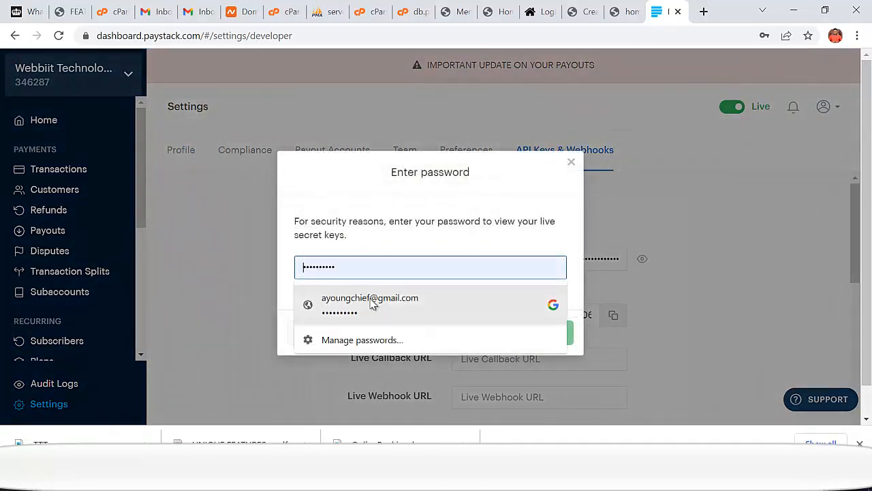
{"action": "left_click", "coordinate": [372, 305]}
{"action": "left_click", "coordinate": [531, 335]}
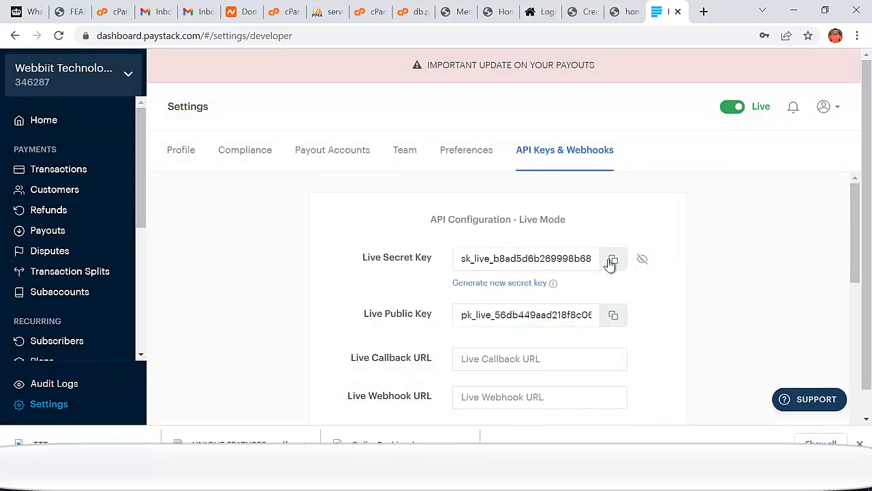
{"action": "left_click", "coordinate": [612, 261]}
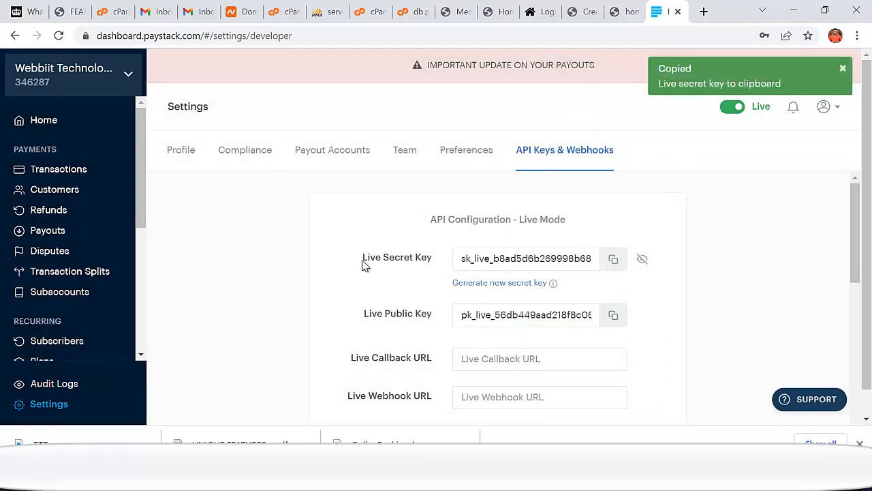
{"action": "left_click_drag", "start_coordinate": [363, 264], "coordinate": [424, 256]}
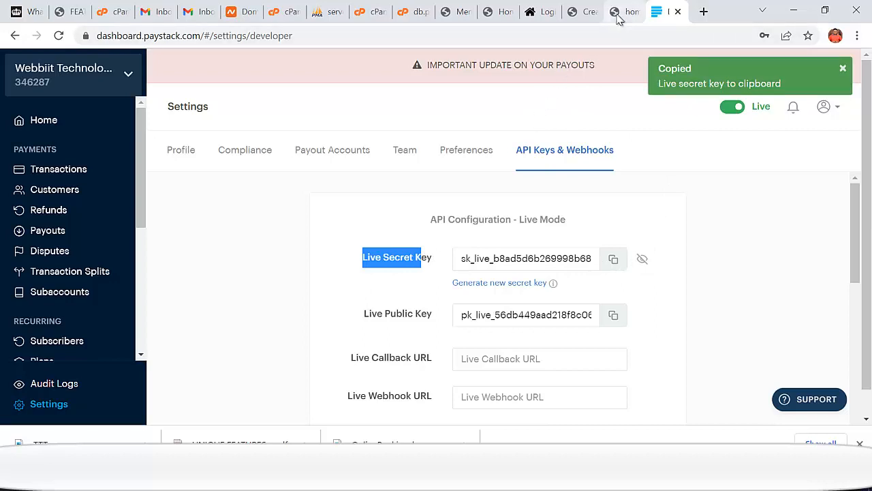
{"action": "left_click", "coordinate": [621, 11]}
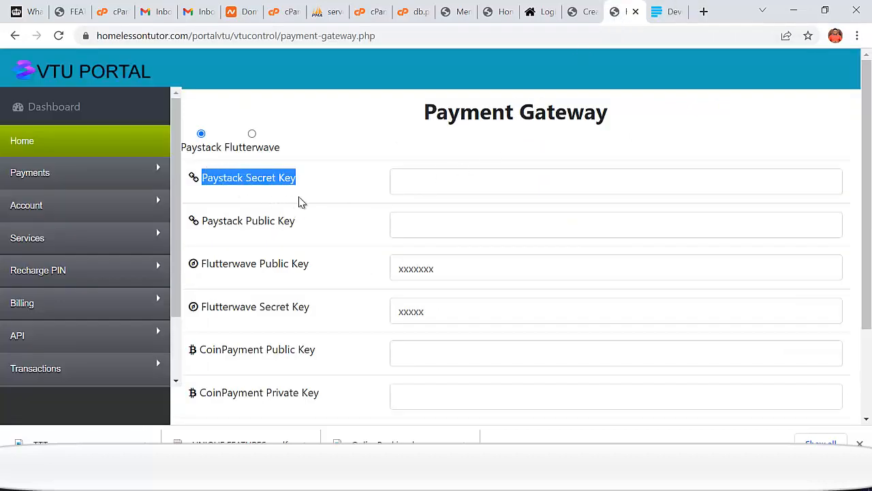
- Paste Paystack's live secret and public keys into ORSON's fields and save the gateway settings
{"action": "left_click", "coordinate": [413, 182]}
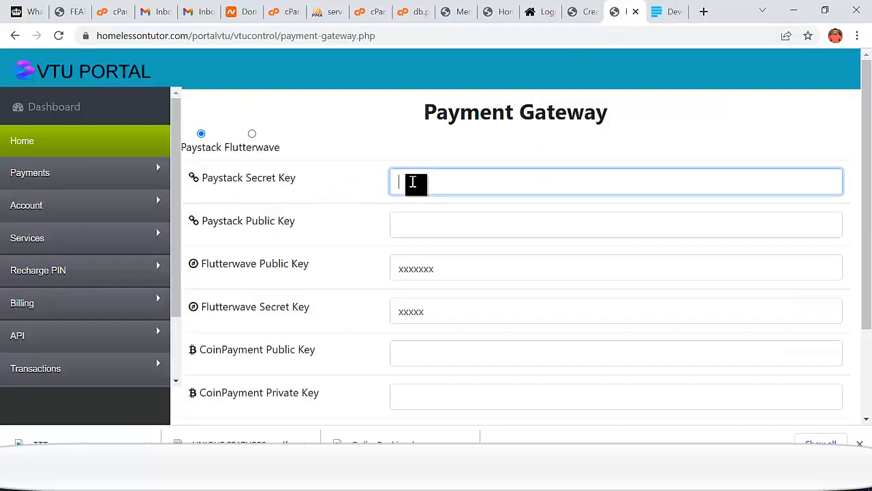
{"action": "key", "text": "ctrl+v"}
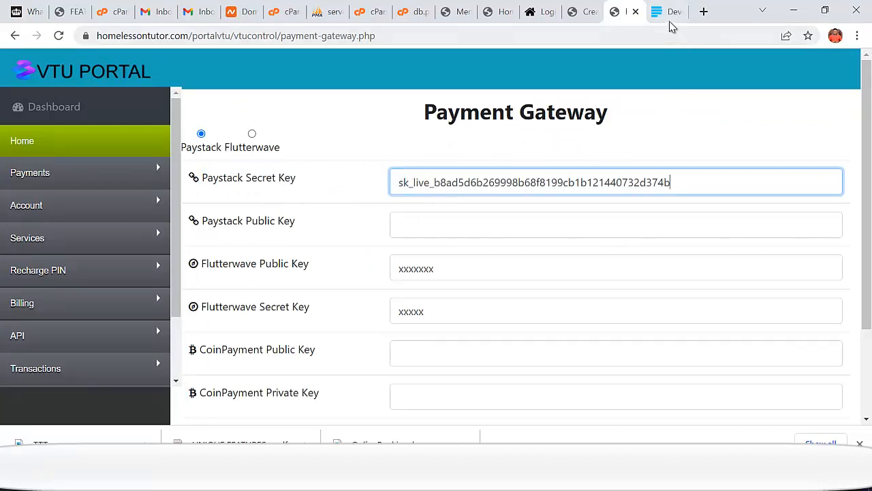
{"action": "left_click", "coordinate": [670, 19]}
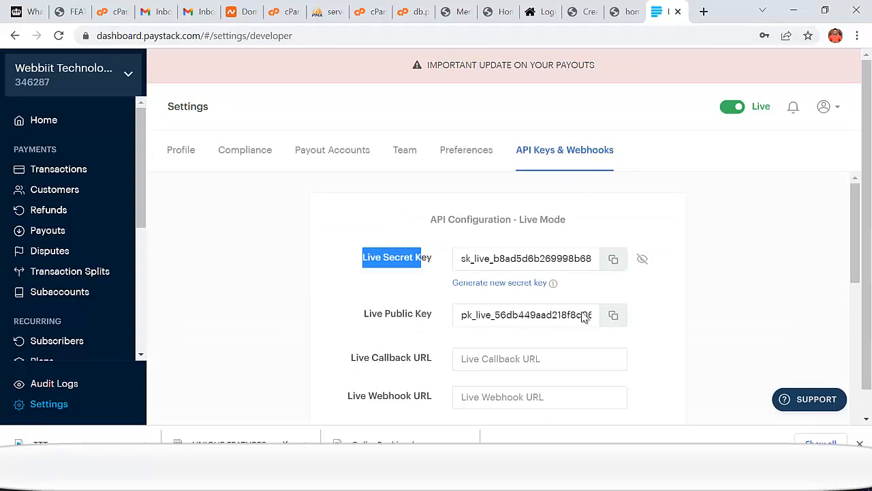
{"action": "left_click", "coordinate": [614, 315]}
{"action": "left_click", "coordinate": [623, 12]}
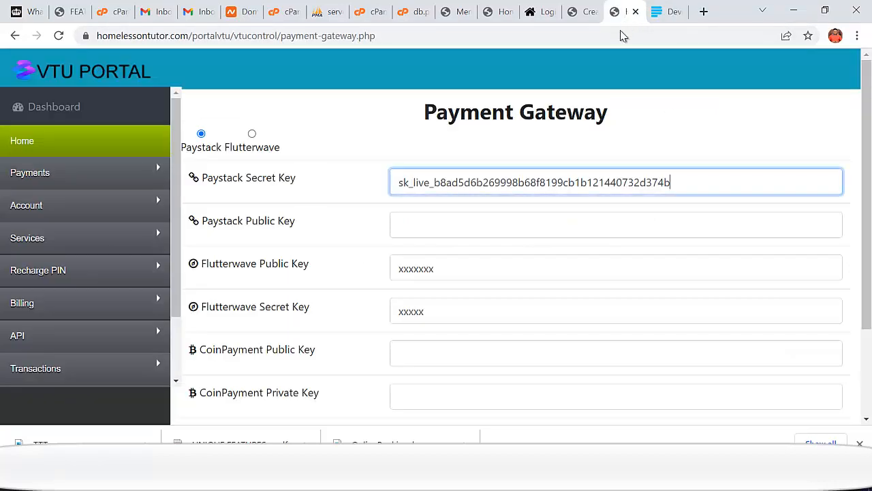
{"action": "left_click", "coordinate": [431, 228]}
{"action": "key", "text": "ctrl+v"}
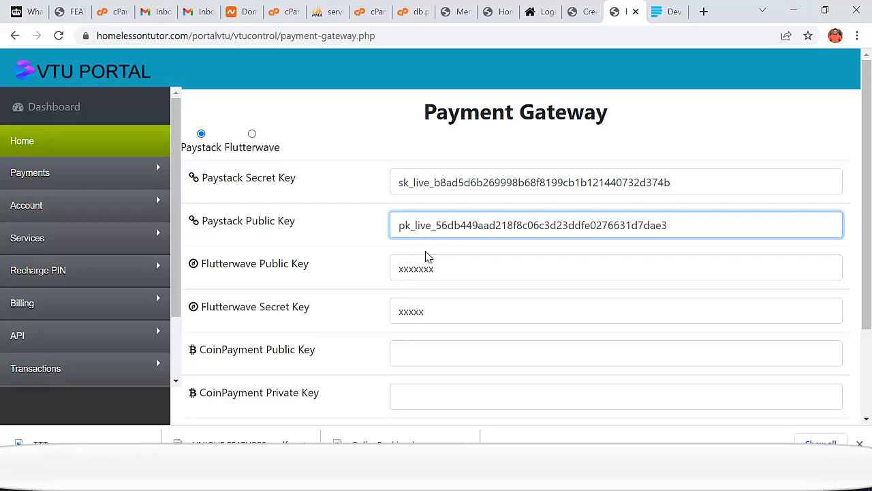
{"action": "scroll", "coordinate": [427, 252], "scroll_direction": "down", "scroll_amount": 3}
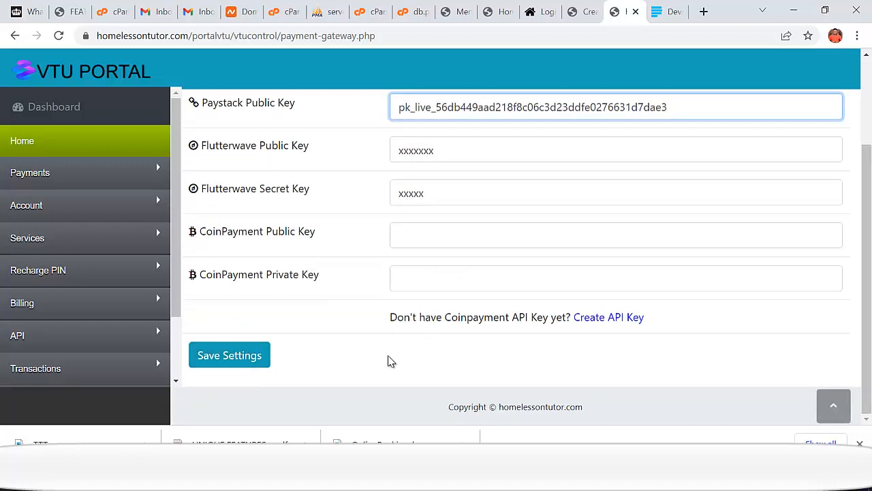
{"action": "left_click", "coordinate": [229, 357]}
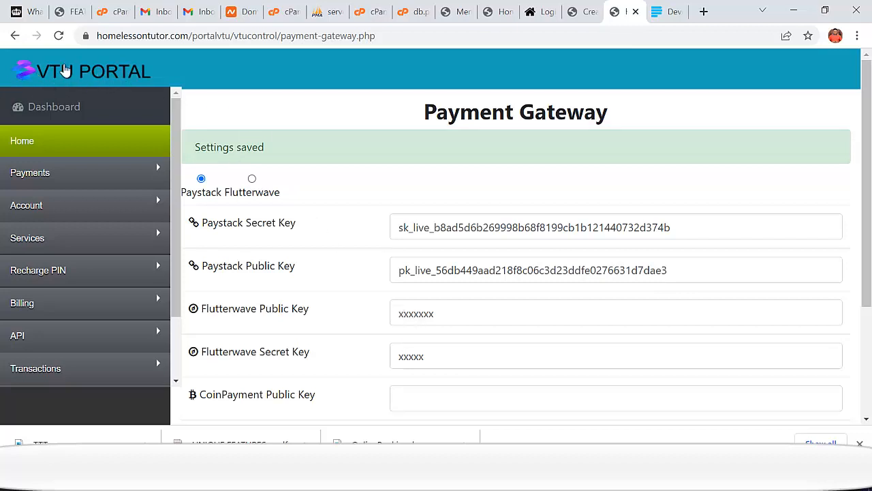
{"action": "left_click", "coordinate": [544, 11]}
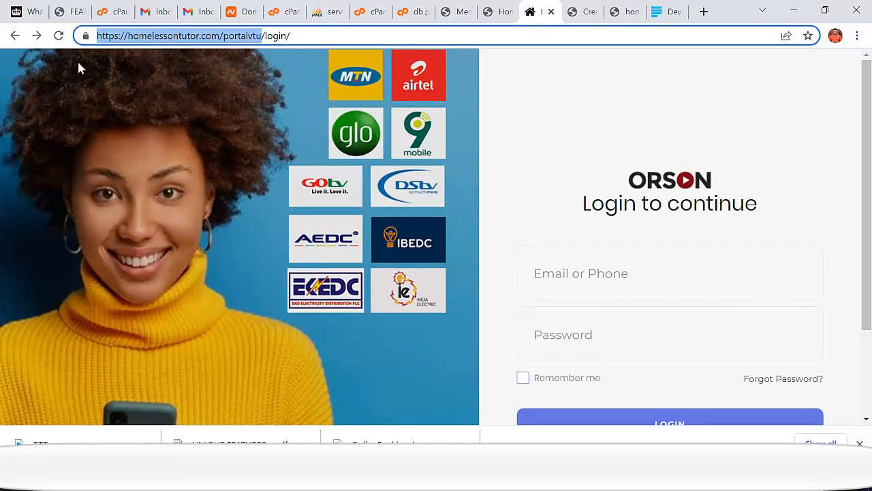
- Reload the login page to check the VTU PORTAL heading, then look over the other open tabs
{"action": "left_click", "coordinate": [58, 38]}
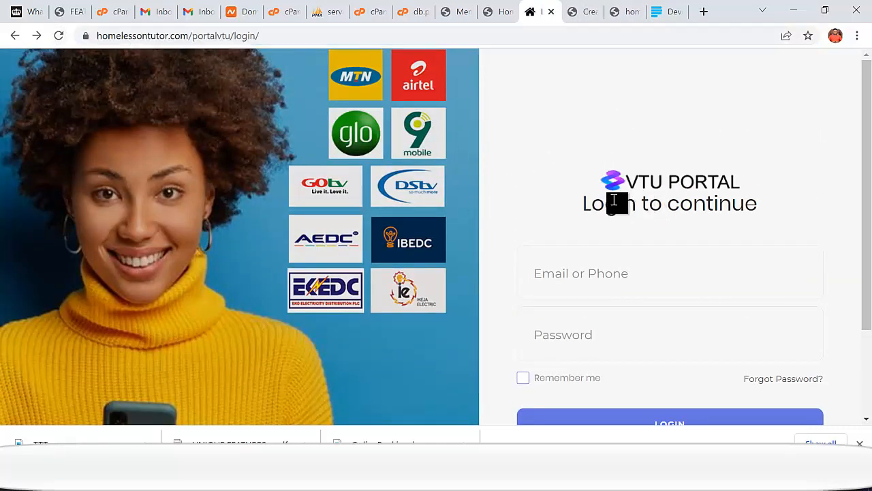
{"action": "triple_click", "coordinate": [700, 182]}
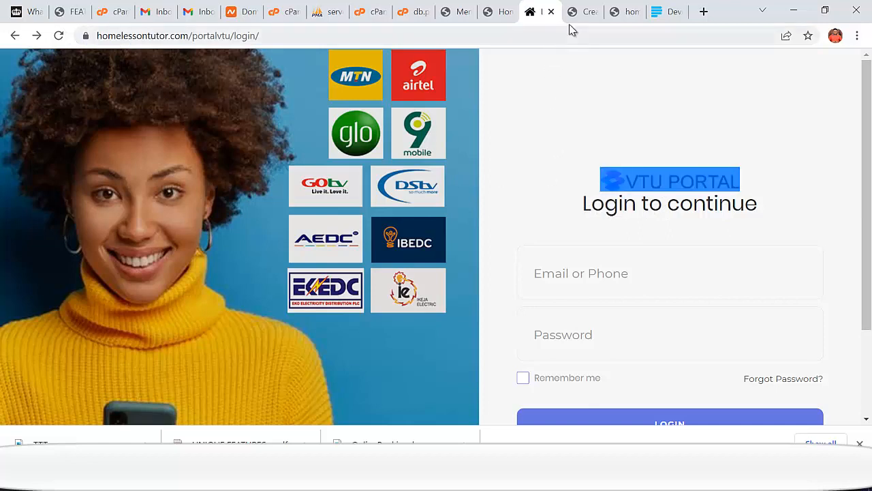
{"action": "left_click", "coordinate": [584, 12]}
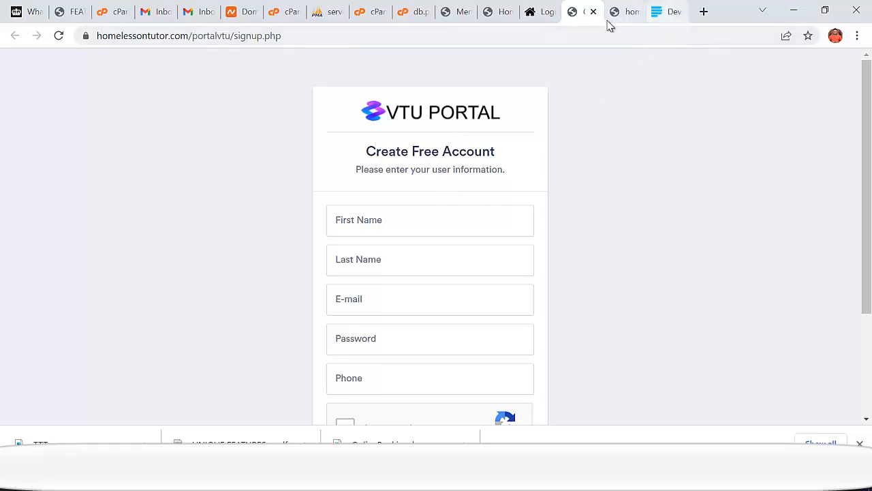
{"action": "left_click", "coordinate": [499, 15]}
{"action": "left_click", "coordinate": [544, 12]}
{"action": "left_click", "coordinate": [577, 13]}
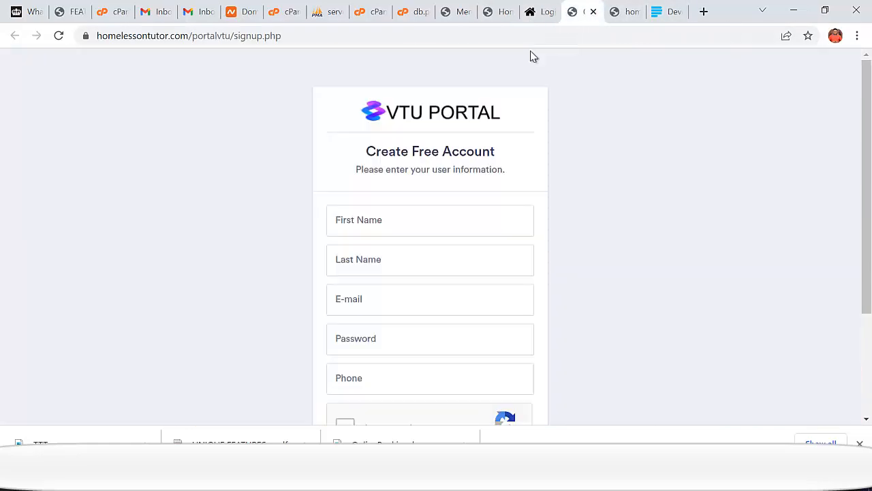
{"action": "left_click", "coordinate": [492, 16]}
{"action": "left_click", "coordinate": [457, 15]}
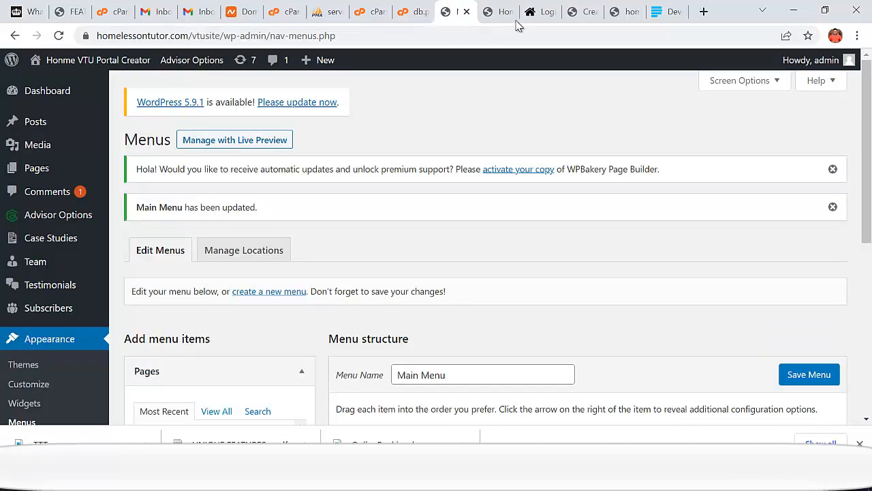
{"action": "left_click", "coordinate": [544, 13]}
{"action": "left_click", "coordinate": [581, 17]}
{"action": "left_click", "coordinate": [623, 17]}
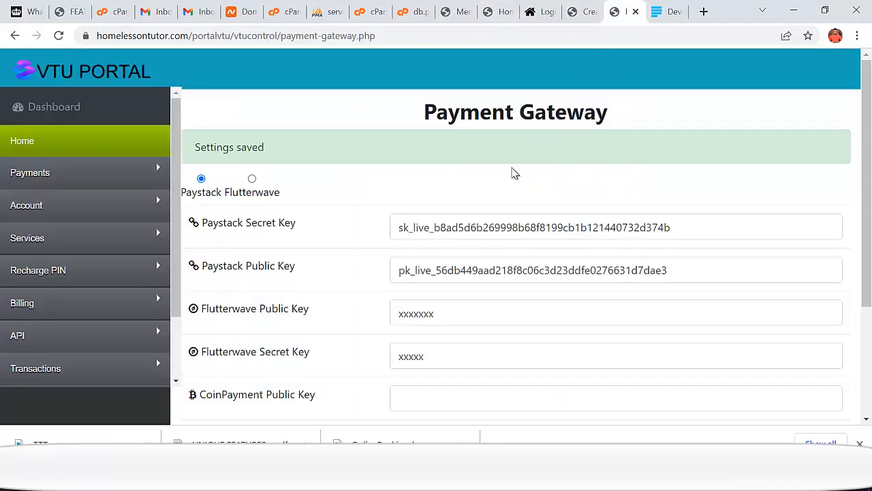
- Navigate the sidebar Settings menu to the Add Bank Details page
{"action": "scroll", "coordinate": [477, 205], "scroll_direction": "down", "scroll_amount": 2}
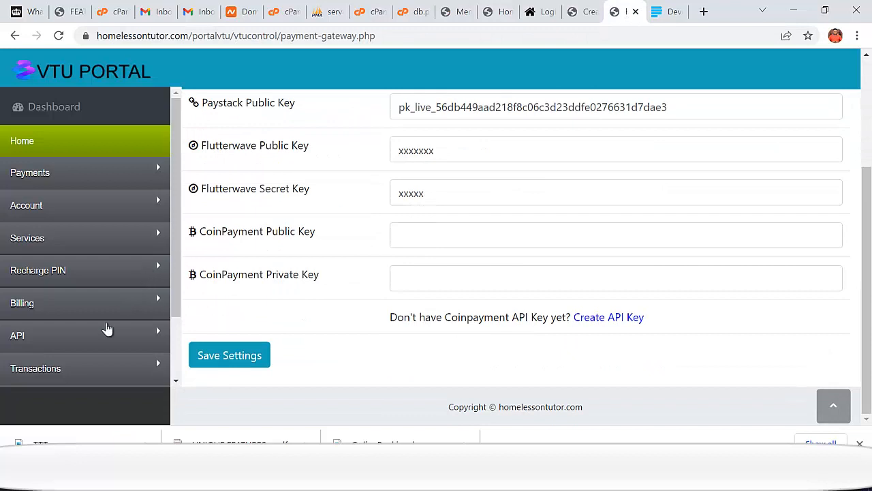
{"action": "scroll", "coordinate": [75, 327], "scroll_direction": "down", "scroll_amount": 2}
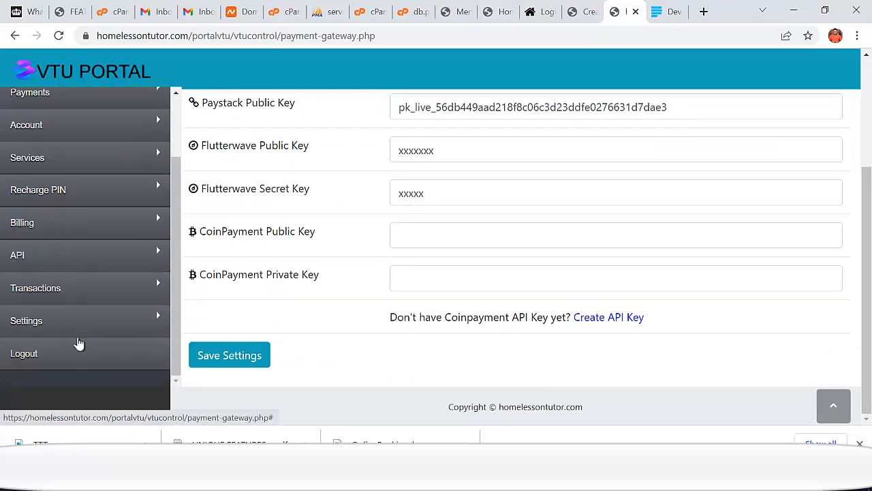
{"action": "left_click", "coordinate": [21, 324]}
{"action": "scroll", "coordinate": [65, 344], "scroll_direction": "down", "scroll_amount": 3}
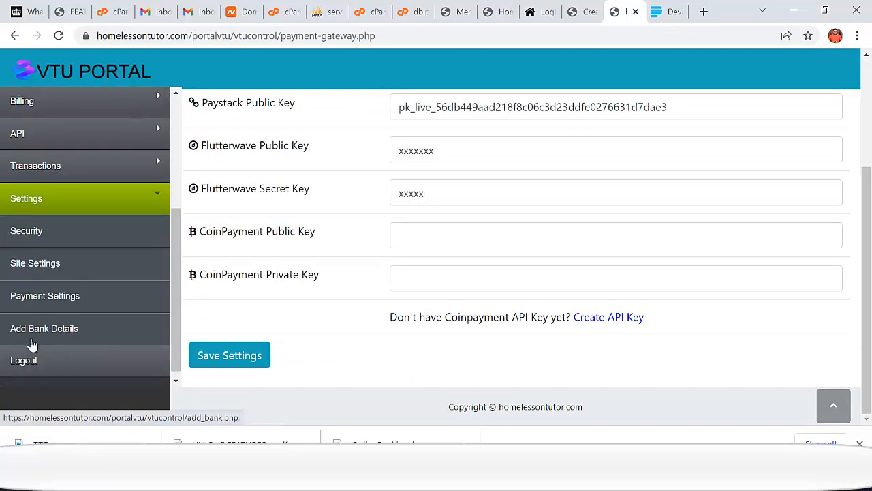
{"action": "left_click", "coordinate": [58, 303]}
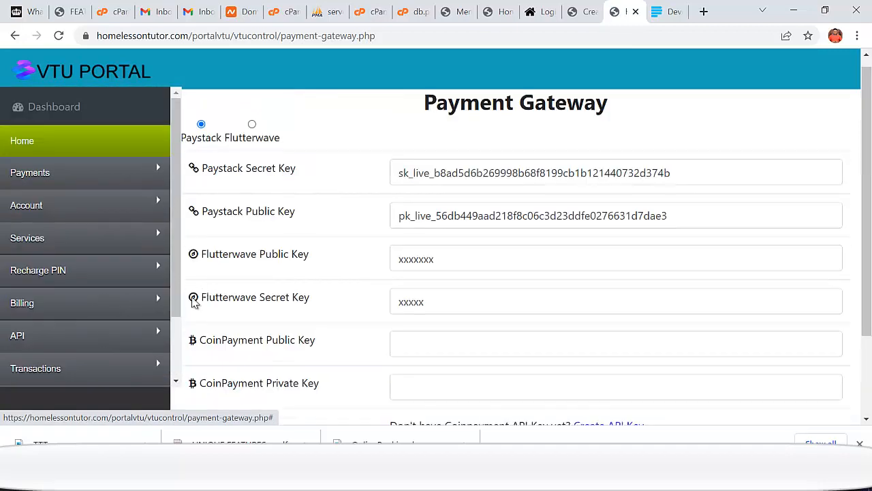
{"action": "scroll", "coordinate": [115, 330], "scroll_direction": "down", "scroll_amount": 5}
{"action": "left_click", "coordinate": [60, 341]}
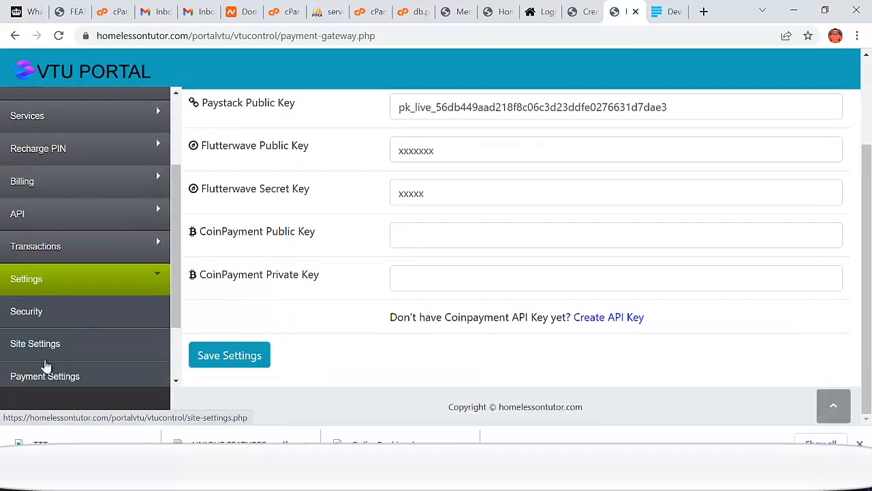
{"action": "scroll", "coordinate": [94, 332], "scroll_direction": "down", "scroll_amount": 2}
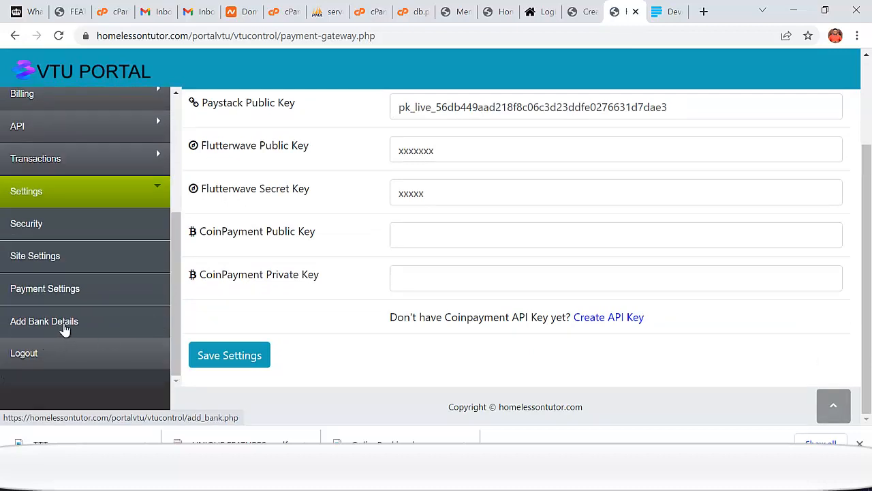
{"action": "left_click", "coordinate": [64, 328]}
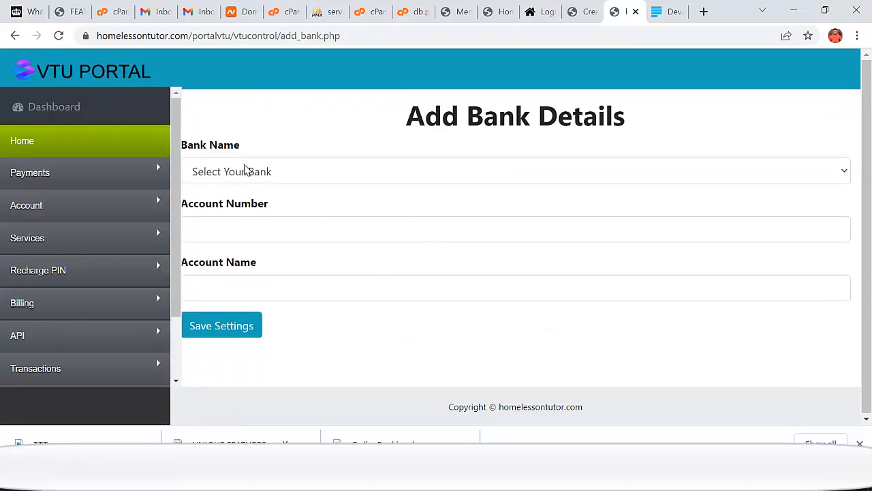
- Save payout bank details with Access(Diamond) Bank, the account number and the account holder's name
{"action": "left_click", "coordinate": [246, 171]}
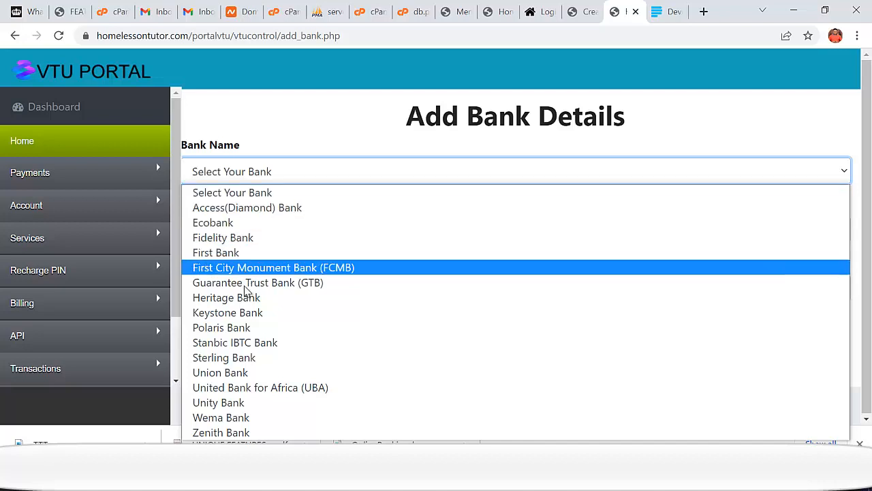
{"action": "left_click", "coordinate": [246, 208]}
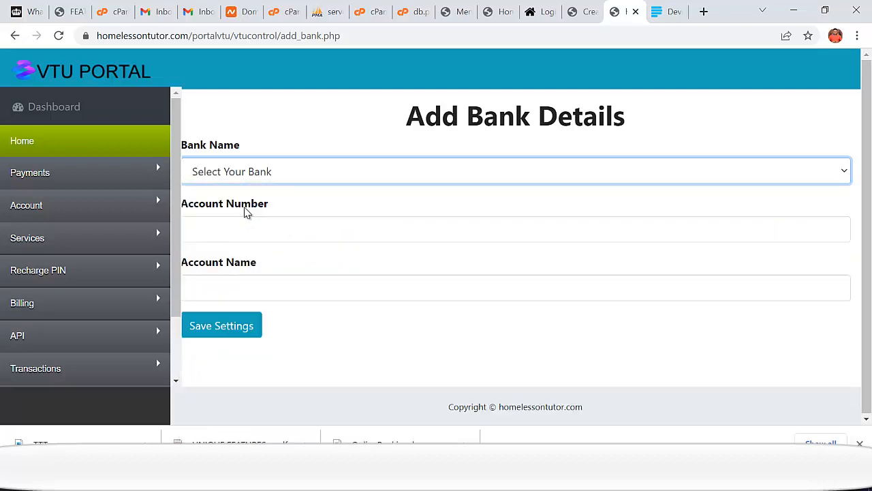
{"action": "left_click", "coordinate": [238, 242]}
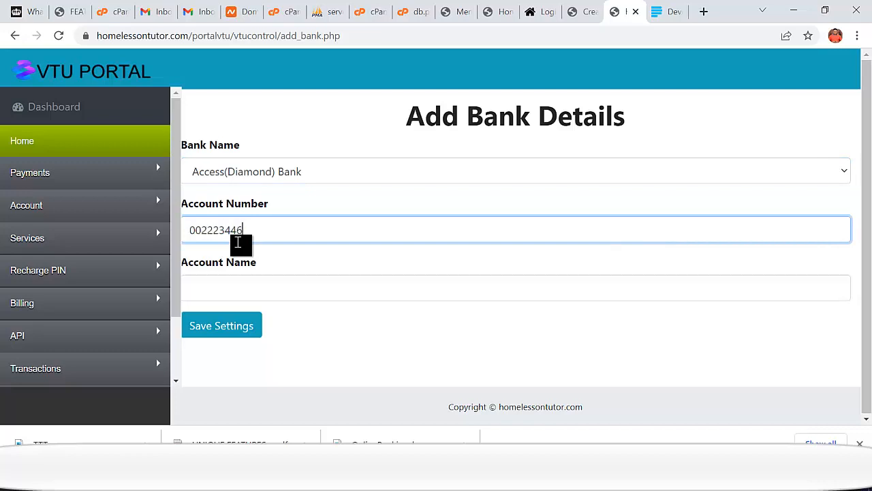
{"action": "left_click", "coordinate": [243, 290]}
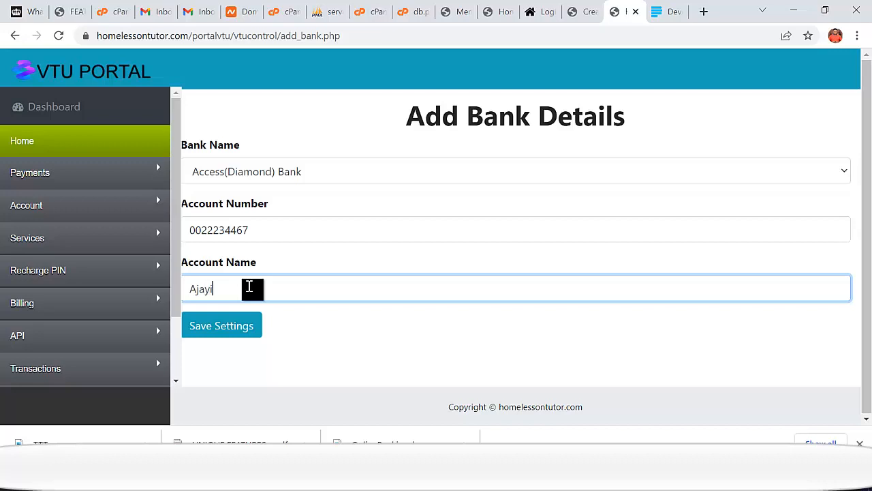
{"action": "left_click", "coordinate": [234, 326]}
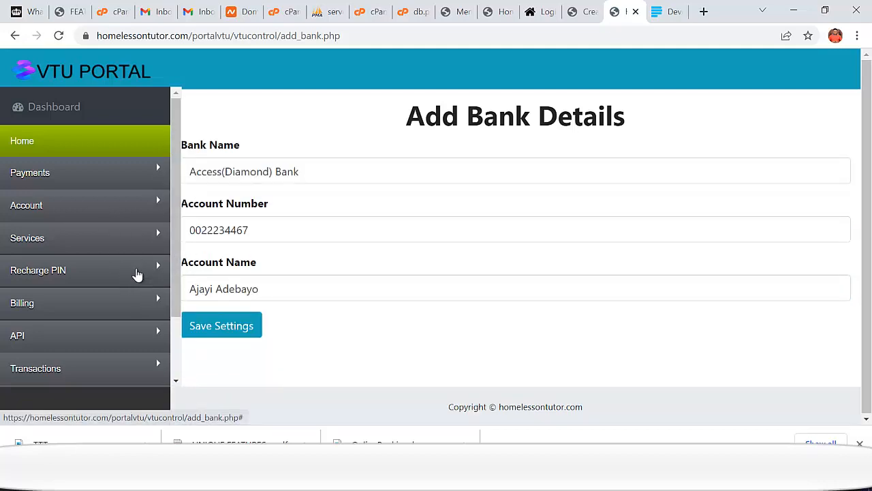
- Expand the Payments menu in the sidebar to reach the deposit notifications
{"action": "scroll", "coordinate": [126, 246], "scroll_direction": "down", "scroll_amount": 2}
{"action": "scroll", "coordinate": [133, 266], "scroll_direction": "up", "scroll_amount": 2}
{"action": "left_click", "coordinate": [60, 177]}
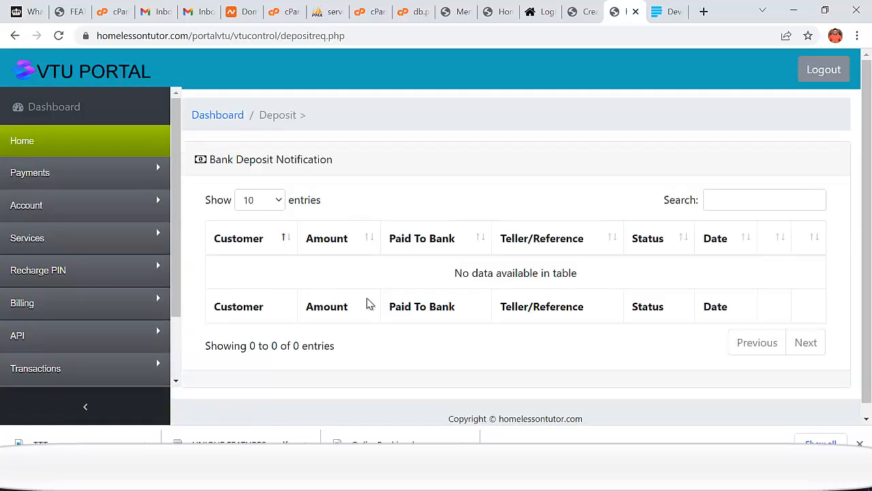
{"action": "scroll", "coordinate": [409, 280], "scroll_direction": "down", "scroll_amount": 1}
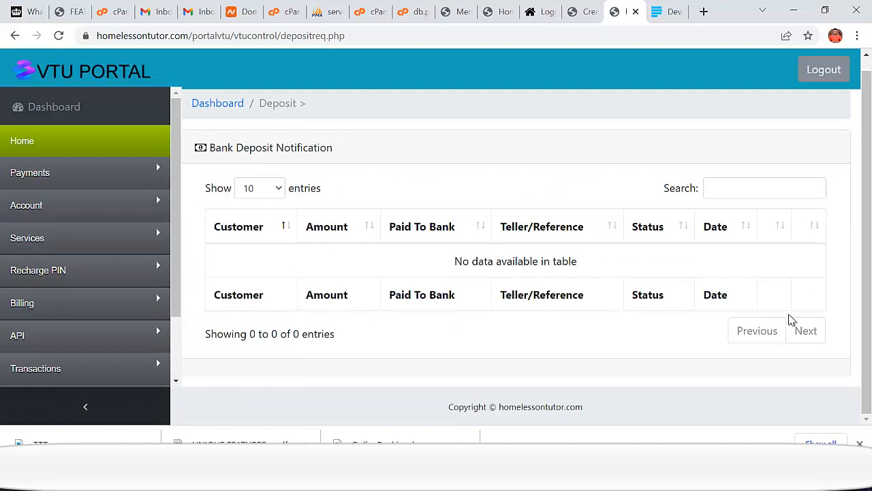
- Browse the Payments pages and open the Account > Credit Wallet form
{"action": "left_click", "coordinate": [37, 173]}
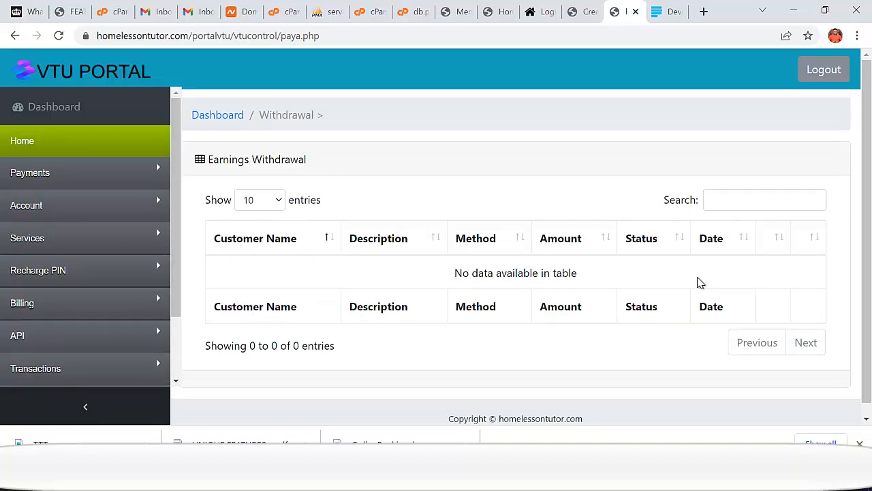
{"action": "left_click", "coordinate": [43, 176]}
{"action": "left_click", "coordinate": [42, 271]}
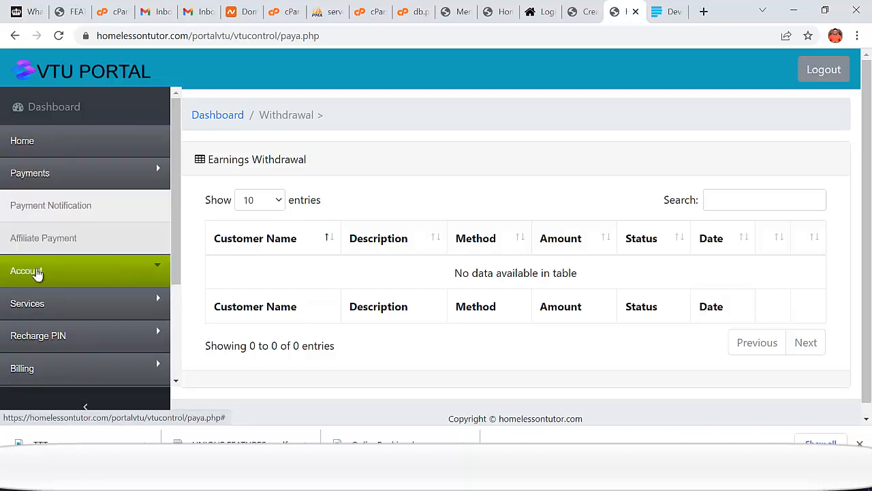
{"action": "left_click", "coordinate": [65, 251]}
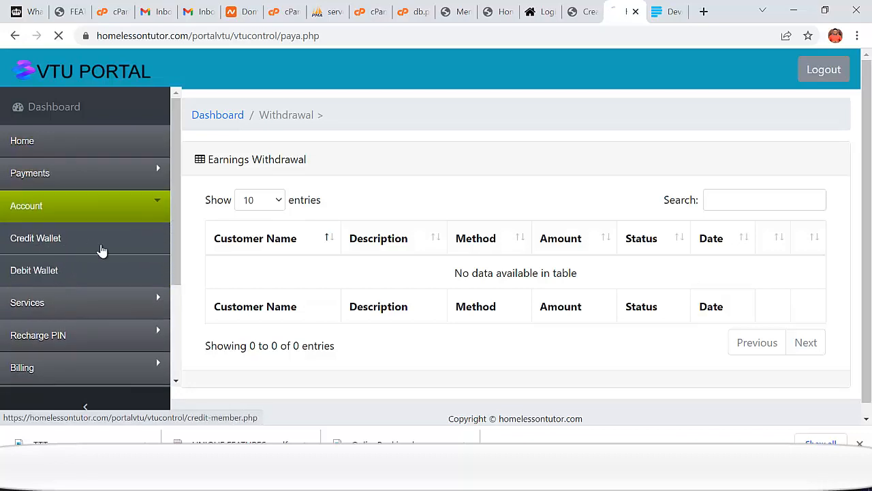
{"action": "scroll", "coordinate": [273, 239], "scroll_direction": "down", "scroll_amount": 1}
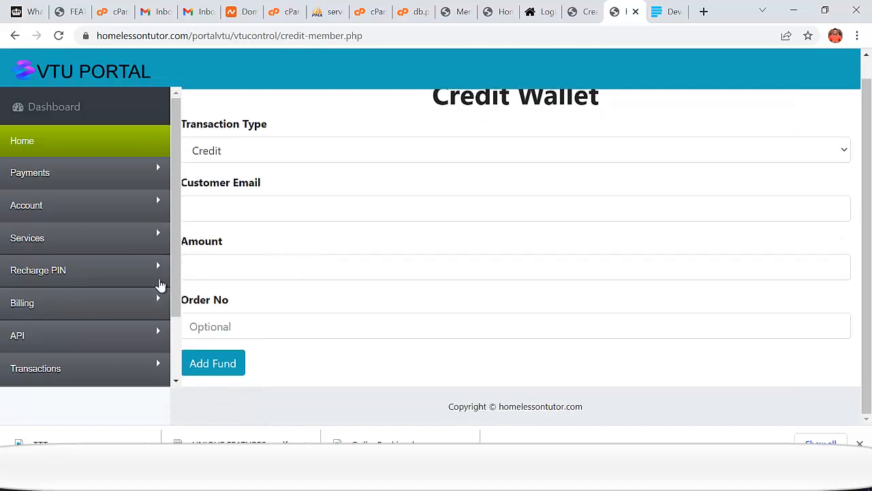
- Review the Credit Wallet form, keeping Credit as the transaction type
{"action": "left_click", "coordinate": [282, 152]}
{"action": "left_click", "coordinate": [284, 153]}
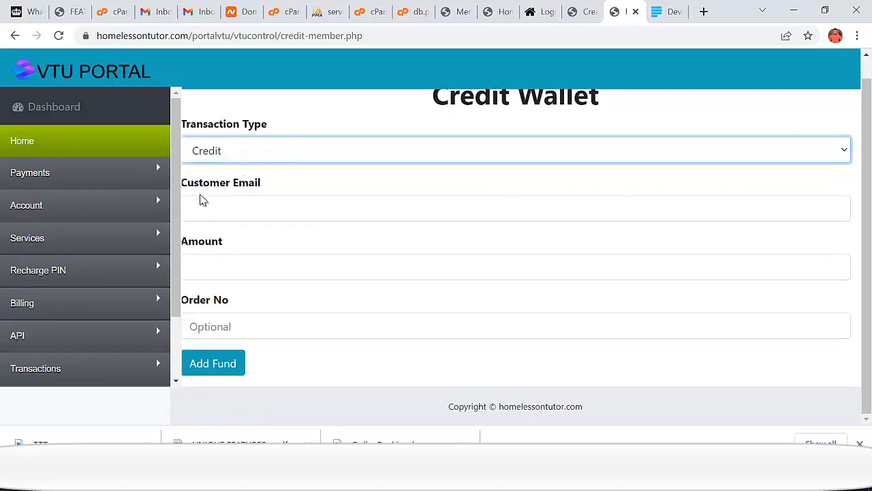
{"action": "left_click", "coordinate": [222, 213]}
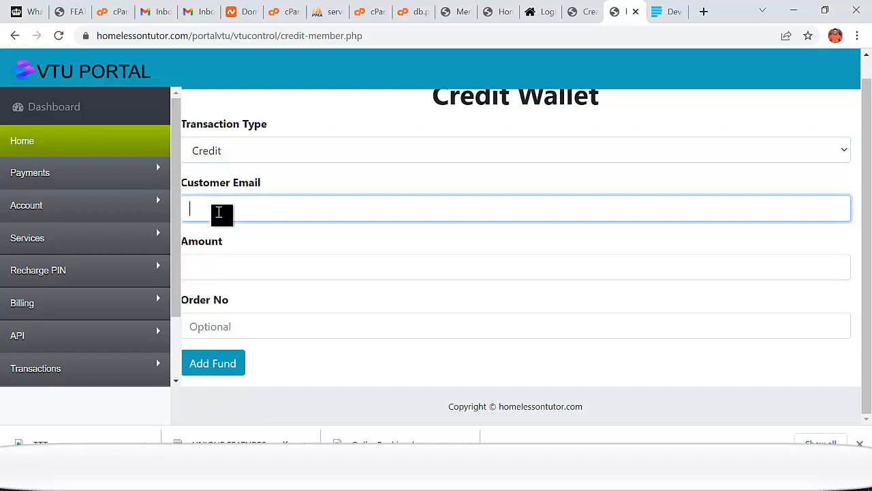
{"action": "left_click", "coordinate": [213, 270]}
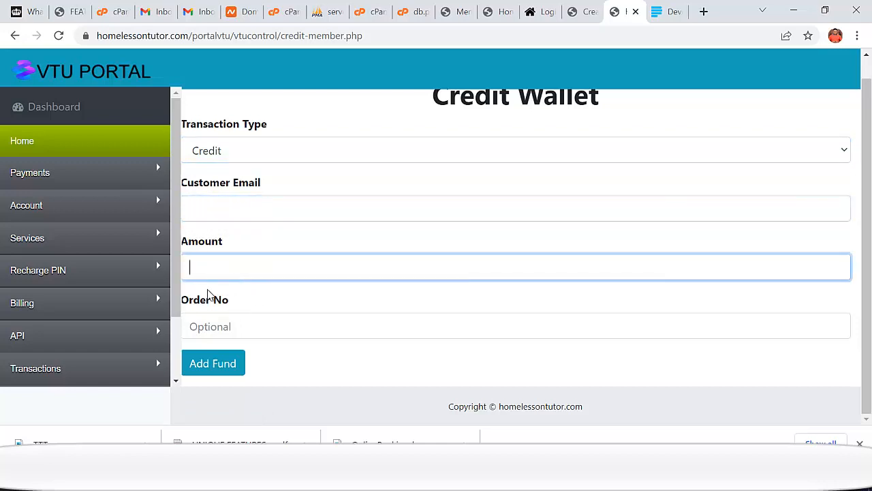
- Go to Services > View Services to list the active services
{"action": "left_click", "coordinate": [33, 177]}
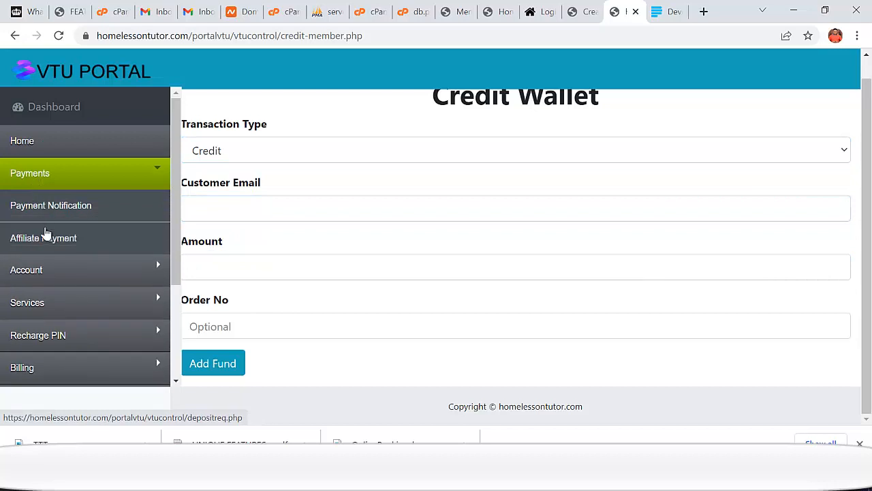
{"action": "left_click", "coordinate": [50, 268]}
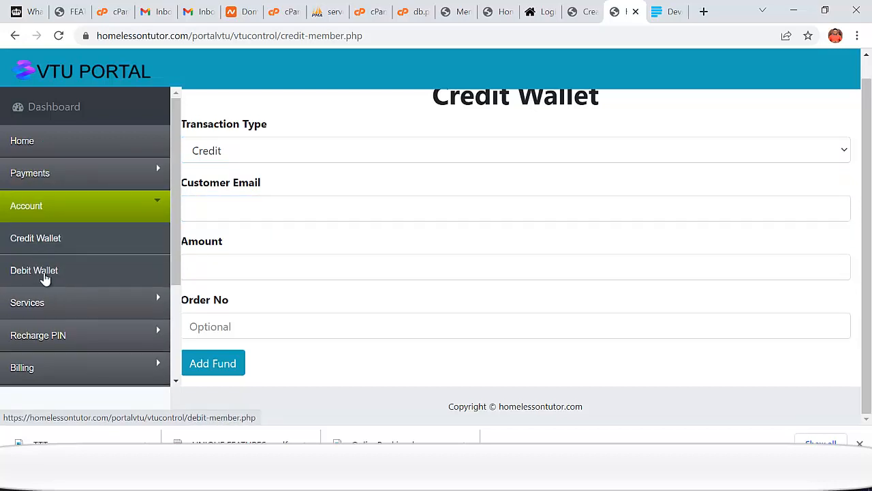
{"action": "left_click", "coordinate": [64, 302]}
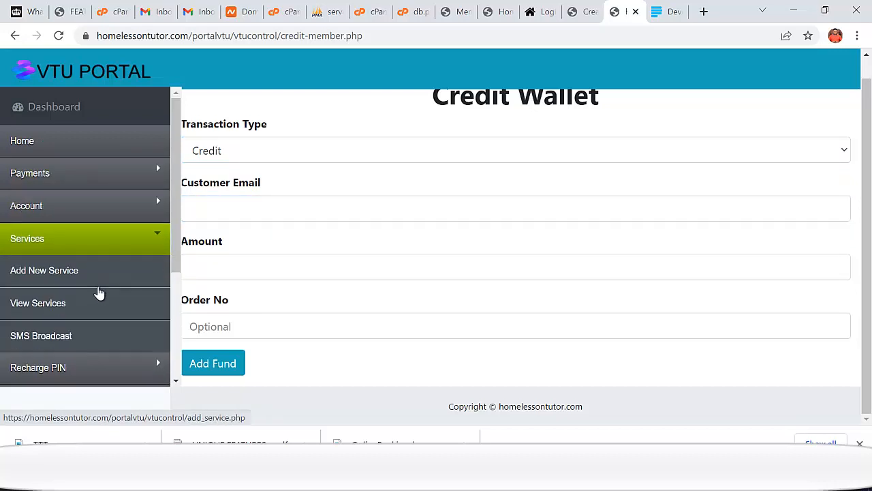
{"action": "left_click", "coordinate": [55, 247]}
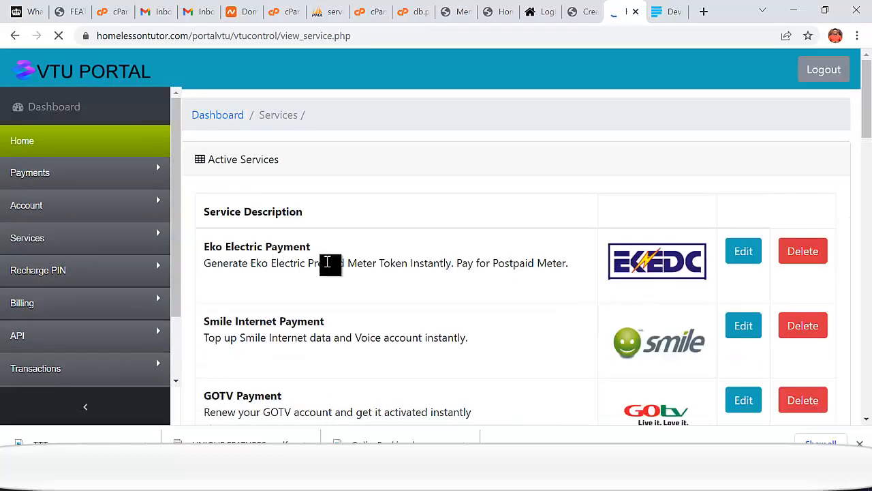
- Scroll down the Active Services list and edit the Wallet To Wallet Transfer service
{"action": "scroll", "coordinate": [327, 266], "scroll_direction": "down", "scroll_amount": 2}
{"action": "scroll", "coordinate": [286, 248], "scroll_direction": "down", "scroll_amount": 1}
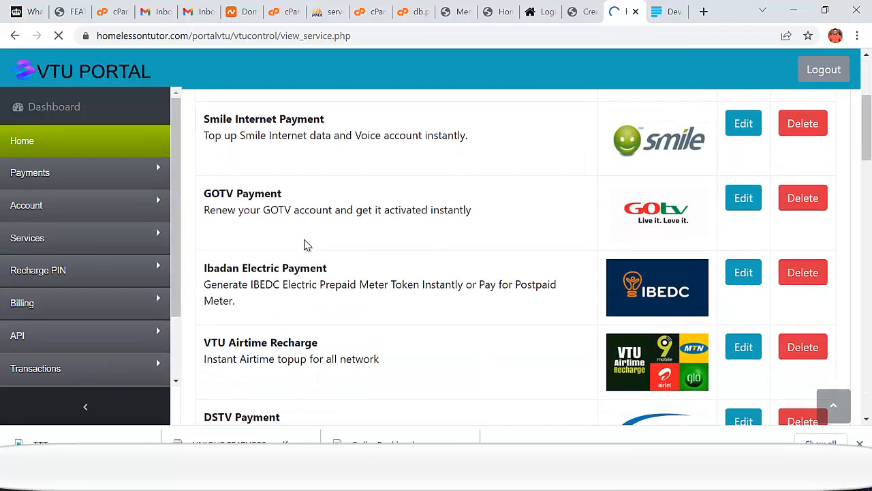
{"action": "scroll", "coordinate": [333, 279], "scroll_direction": "down", "scroll_amount": 2}
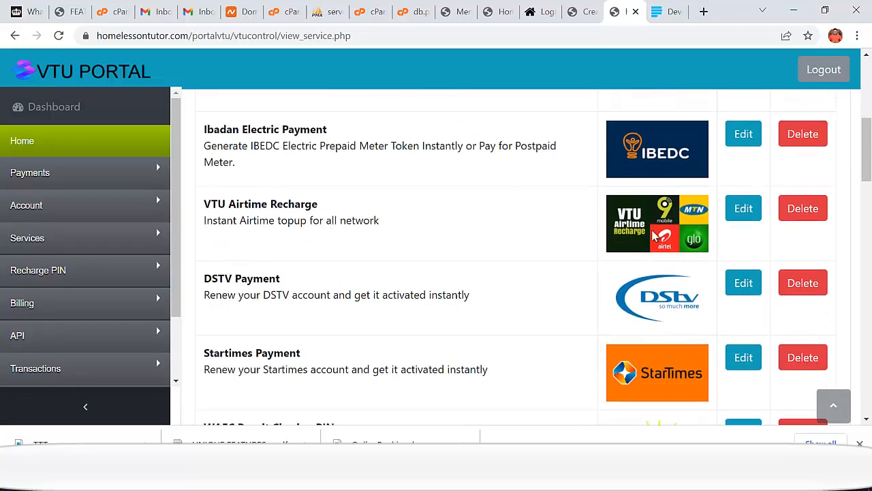
{"action": "scroll", "coordinate": [372, 276], "scroll_direction": "down", "scroll_amount": 1}
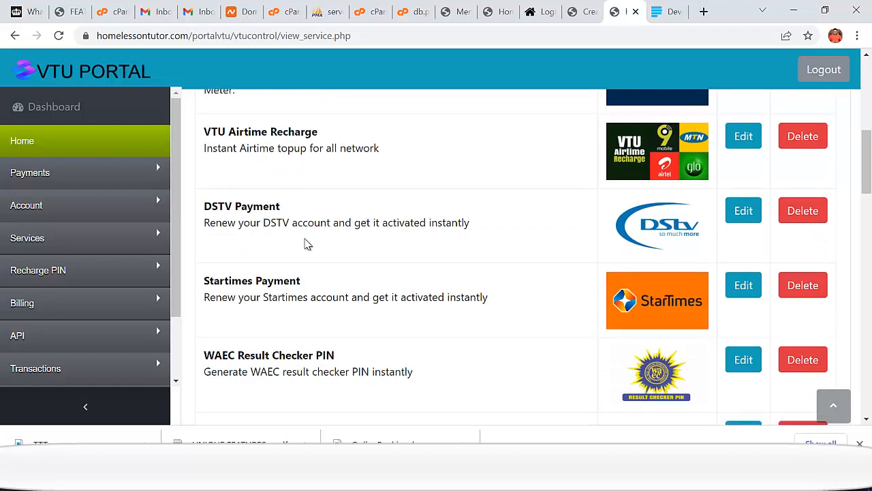
{"action": "scroll", "coordinate": [306, 243], "scroll_direction": "down", "scroll_amount": 1}
{"action": "scroll", "coordinate": [323, 228], "scroll_direction": "down", "scroll_amount": 2}
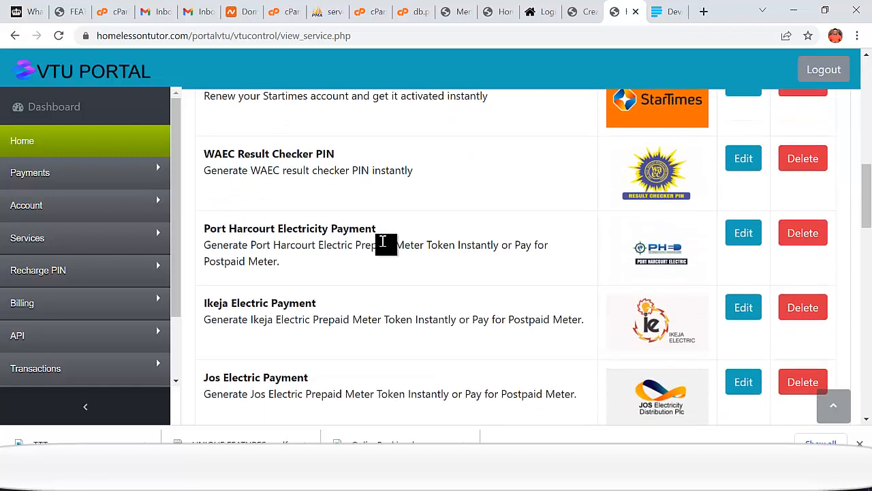
{"action": "scroll", "coordinate": [384, 243], "scroll_direction": "down", "scroll_amount": 1}
{"action": "scroll", "coordinate": [341, 258], "scroll_direction": "down", "scroll_amount": 2}
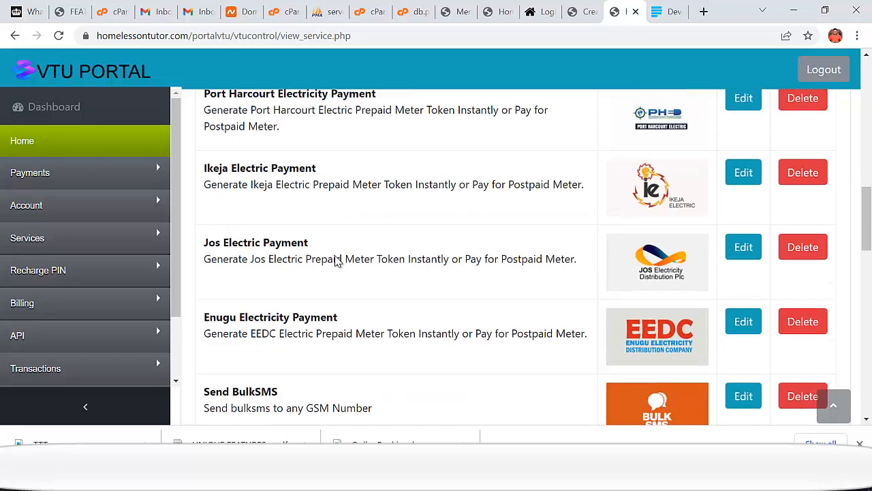
{"action": "scroll", "coordinate": [347, 266], "scroll_direction": "down", "scroll_amount": 1}
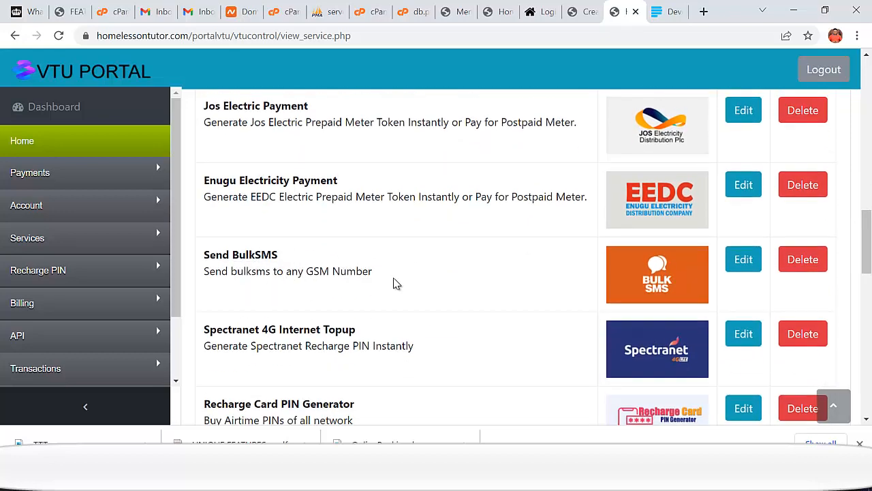
{"action": "scroll", "coordinate": [394, 284], "scroll_direction": "down", "scroll_amount": 2}
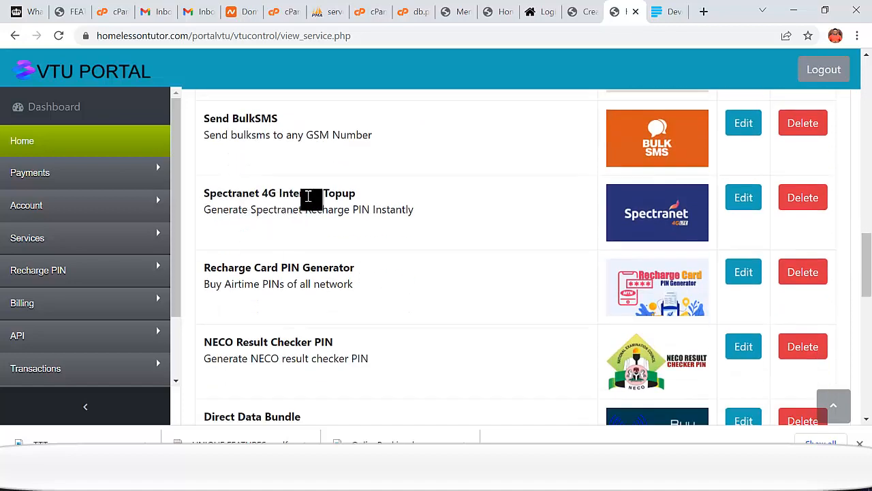
{"action": "scroll", "coordinate": [341, 205], "scroll_direction": "down", "scroll_amount": 2}
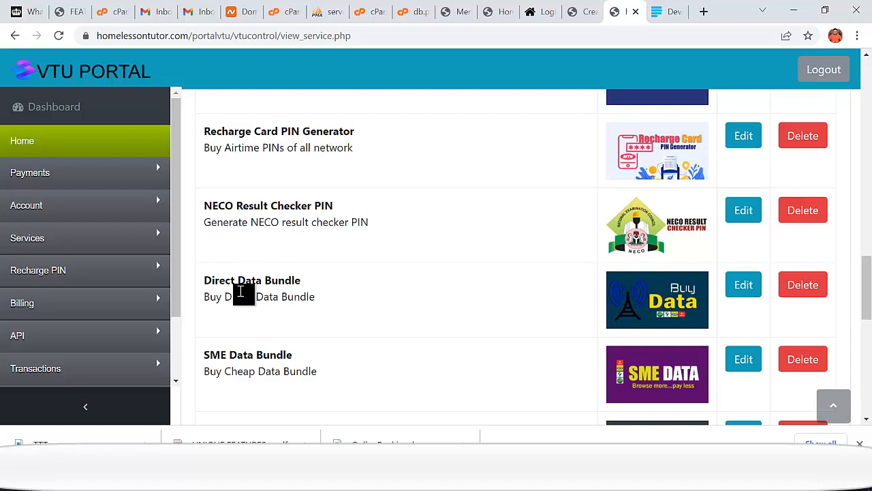
{"action": "scroll", "coordinate": [317, 300], "scroll_direction": "down", "scroll_amount": 1}
{"action": "scroll", "coordinate": [286, 299], "scroll_direction": "down", "scroll_amount": 2}
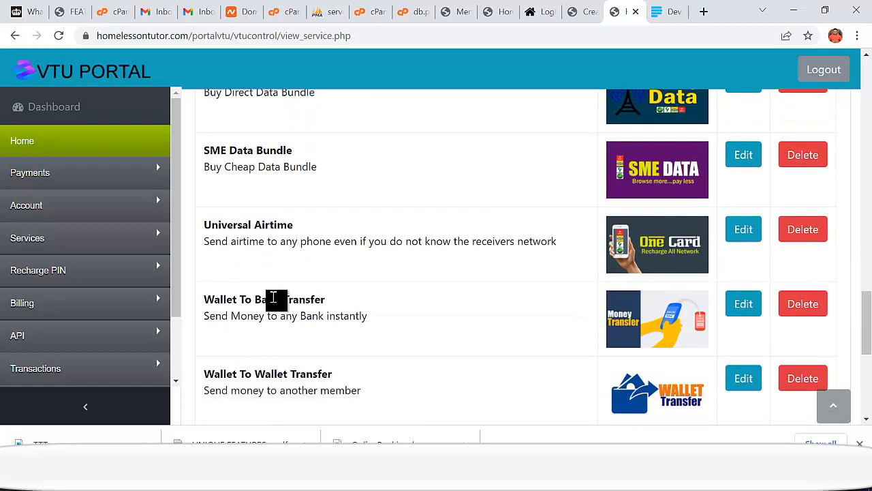
{"action": "scroll", "coordinate": [297, 266], "scroll_direction": "down", "scroll_amount": 1}
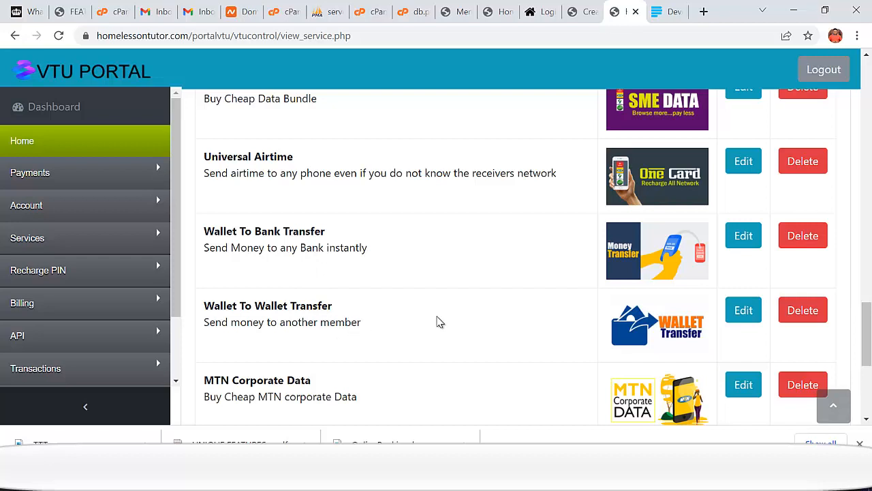
{"action": "scroll", "coordinate": [423, 326], "scroll_direction": "down", "scroll_amount": 4}
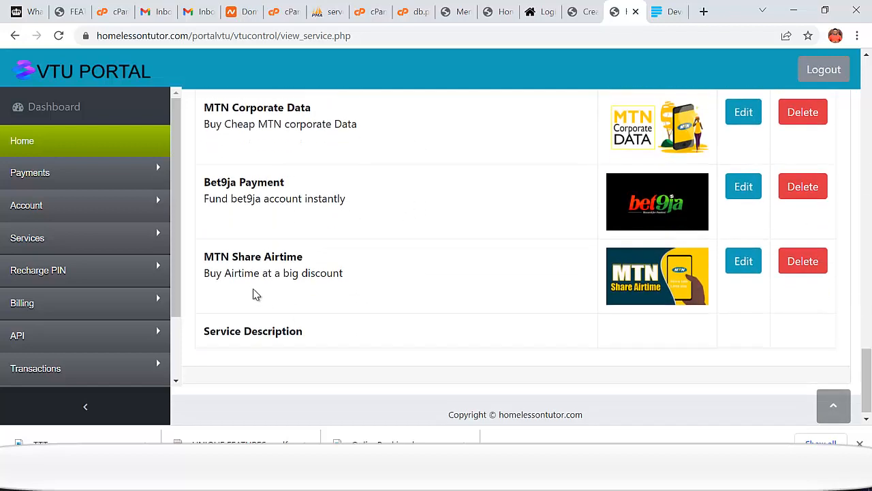
{"action": "scroll", "coordinate": [477, 312], "scroll_direction": "up", "scroll_amount": 3}
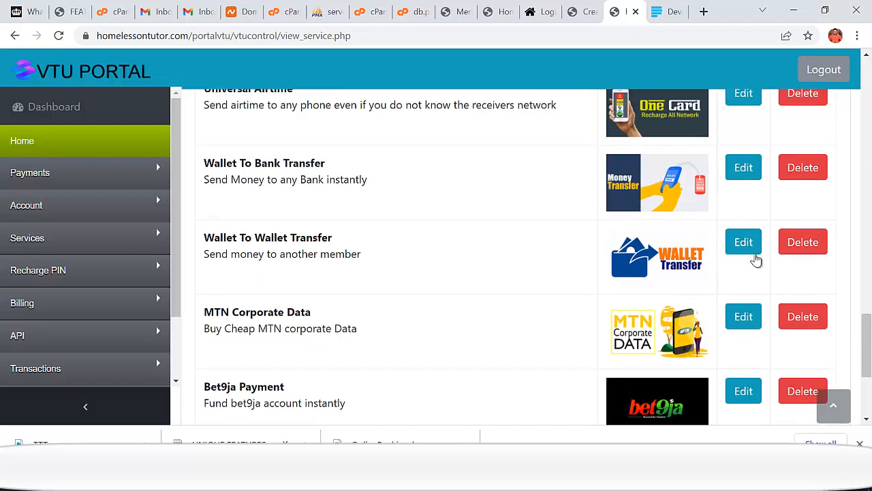
{"action": "left_click", "coordinate": [743, 243]}
{"action": "scroll", "coordinate": [422, 320], "scroll_direction": "down", "scroll_amount": 2}
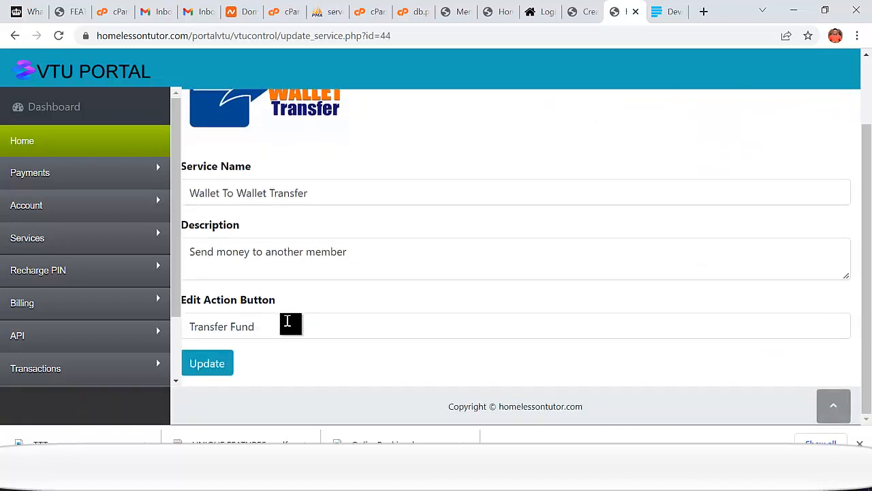
- Open the Add New Service form, then go to Services > SMS Broadcast
{"action": "left_click", "coordinate": [42, 232]}
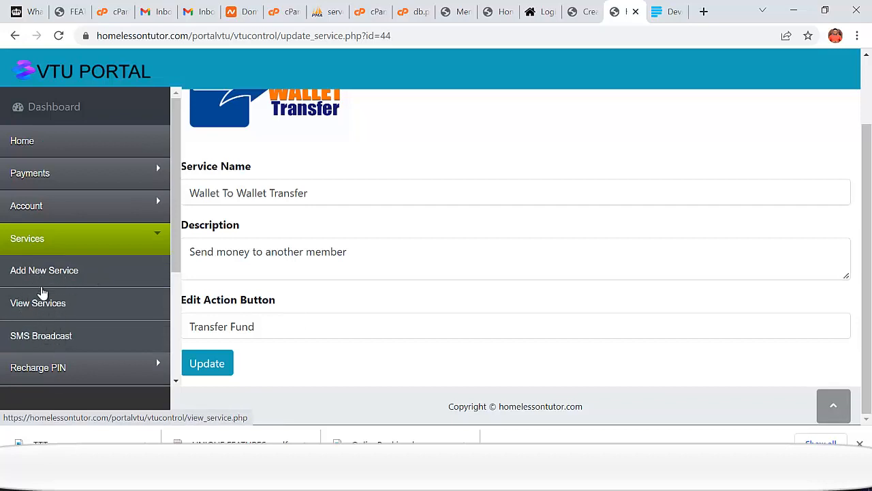
{"action": "left_click", "coordinate": [49, 276]}
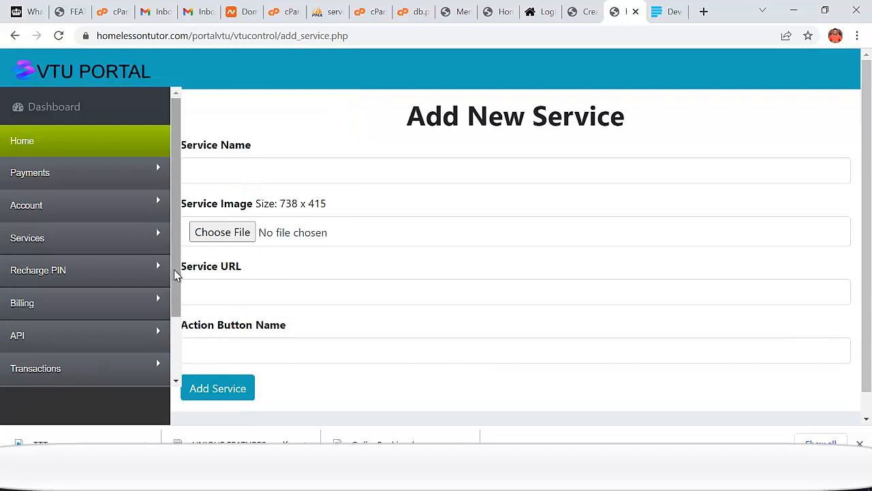
{"action": "left_click_drag", "start_coordinate": [175, 275], "coordinate": [174, 324]}
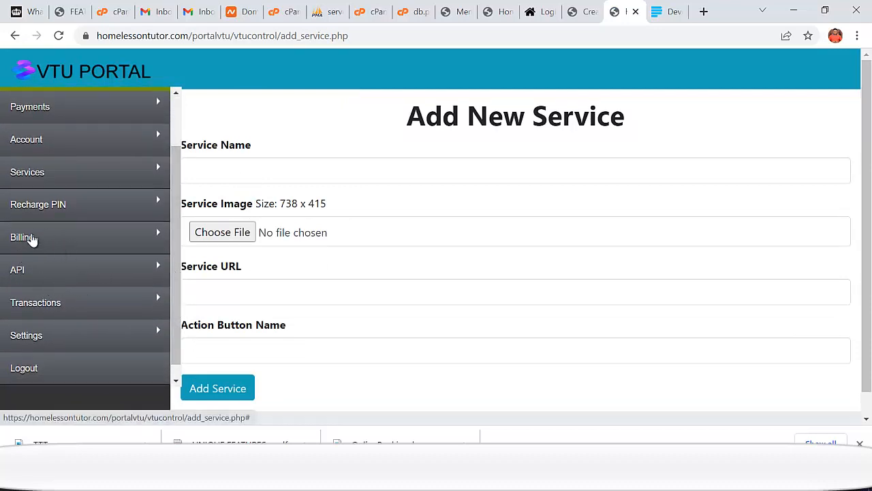
{"action": "left_click", "coordinate": [10, 179]}
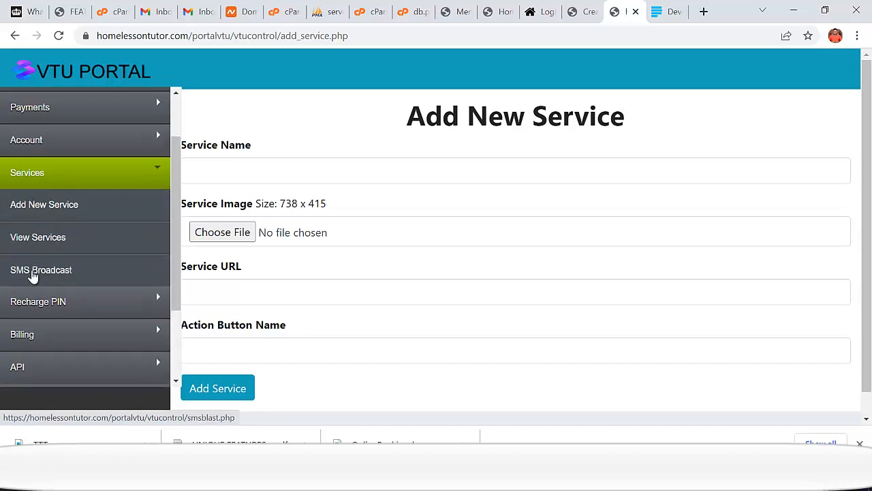
{"action": "left_click", "coordinate": [32, 273]}
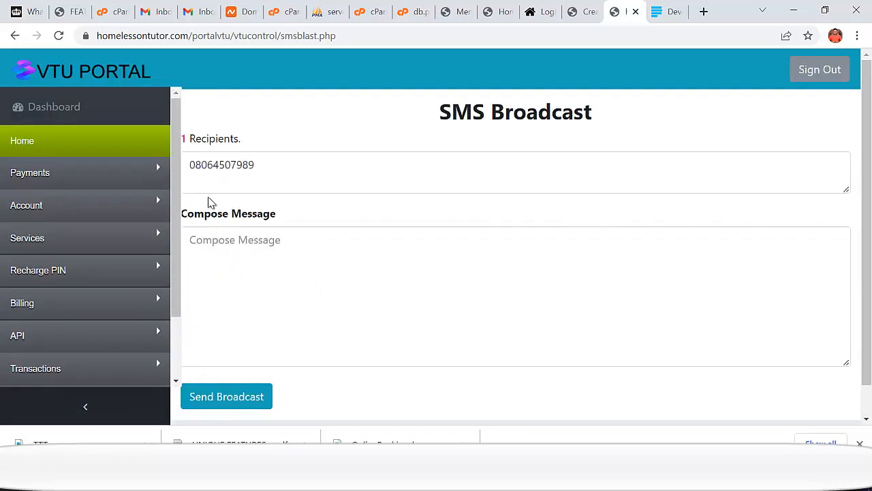
- Try the SMS Broadcast Recipients and Compose Message boxes, then go to Load Recharge PINs
{"action": "left_click", "coordinate": [282, 169]}
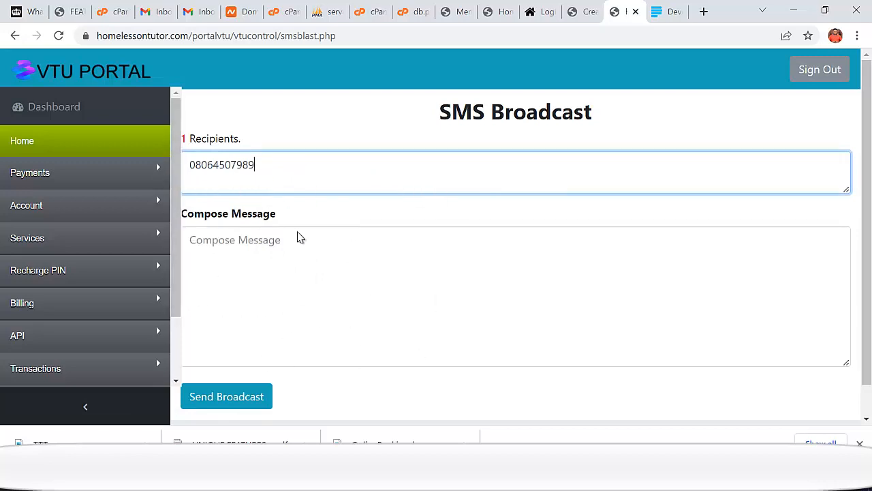
{"action": "scroll", "coordinate": [267, 282], "scroll_direction": "down", "scroll_amount": 1}
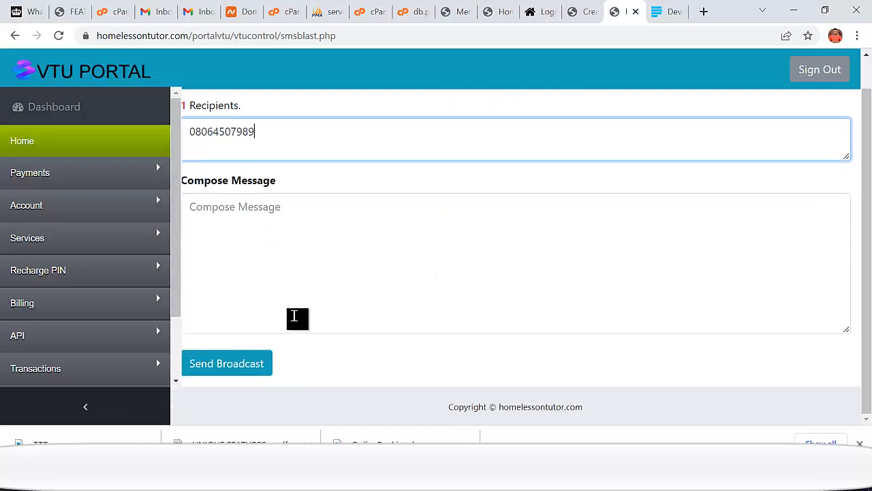
{"action": "scroll", "coordinate": [294, 316], "scroll_direction": "up", "scroll_amount": 1}
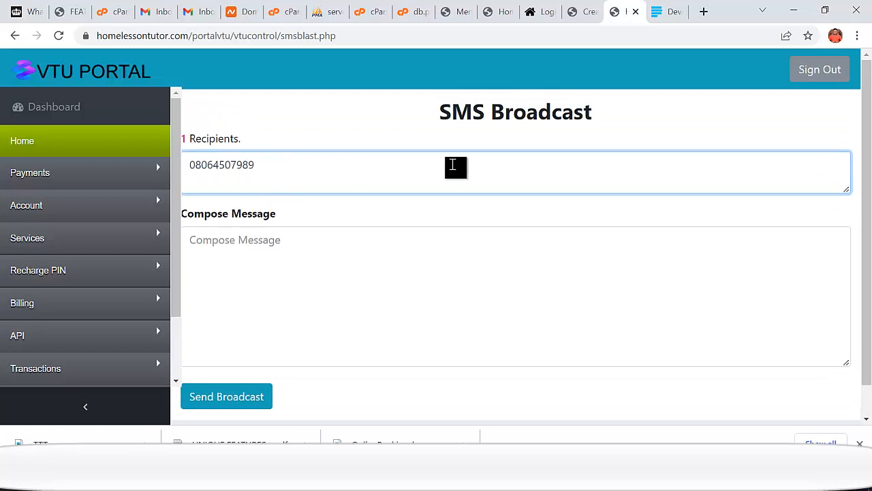
{"action": "left_click", "coordinate": [352, 248]}
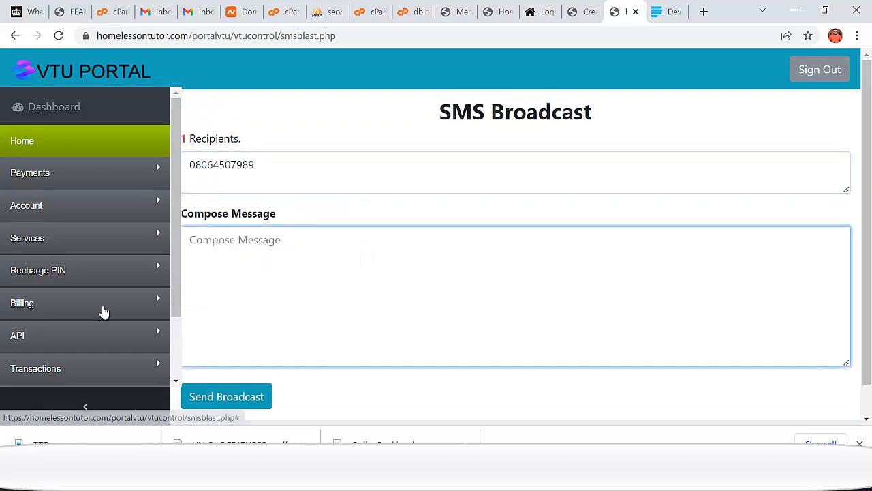
{"action": "left_click", "coordinate": [54, 274]}
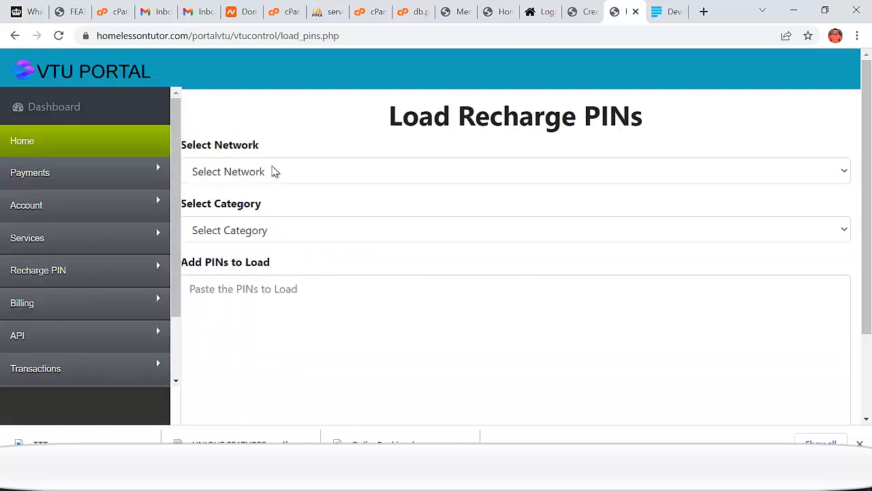
- Choose MTN and the ₦100 category for loading PINs, then head to PIN Pricing
{"action": "left_click", "coordinate": [272, 171]}
{"action": "left_click", "coordinate": [249, 207]}
{"action": "left_click", "coordinate": [253, 234]}
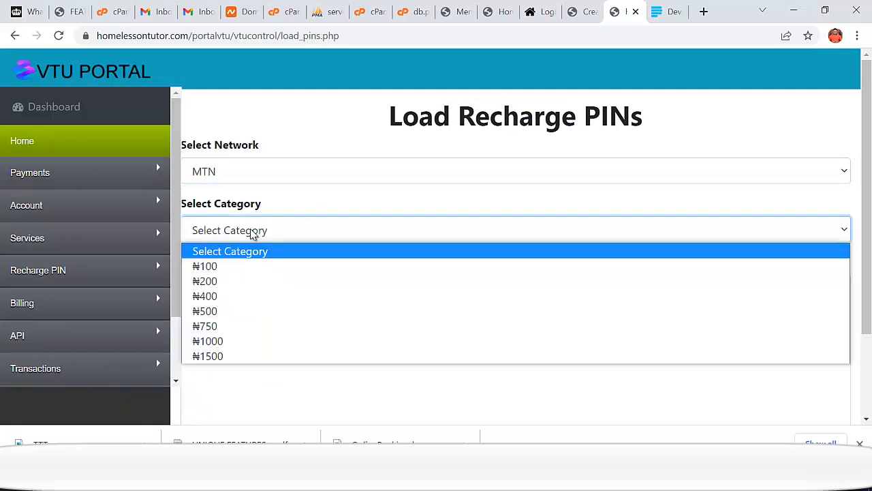
{"action": "left_click", "coordinate": [209, 267]}
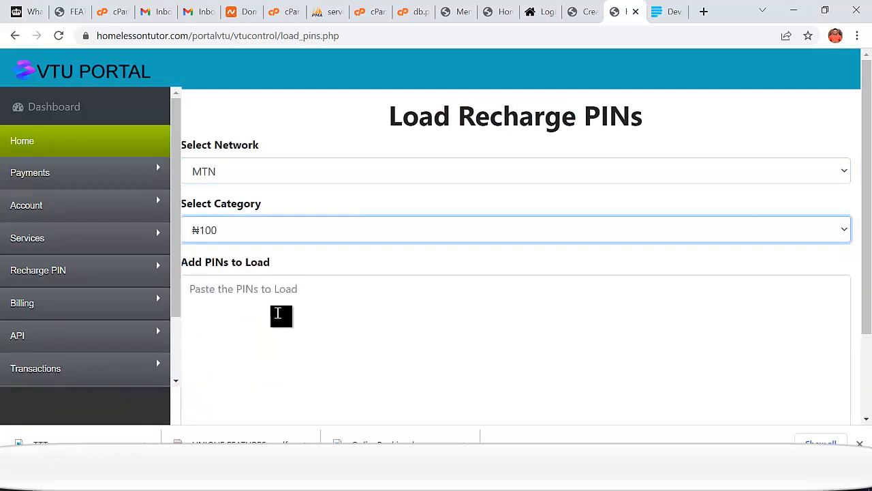
{"action": "left_click", "coordinate": [213, 293]}
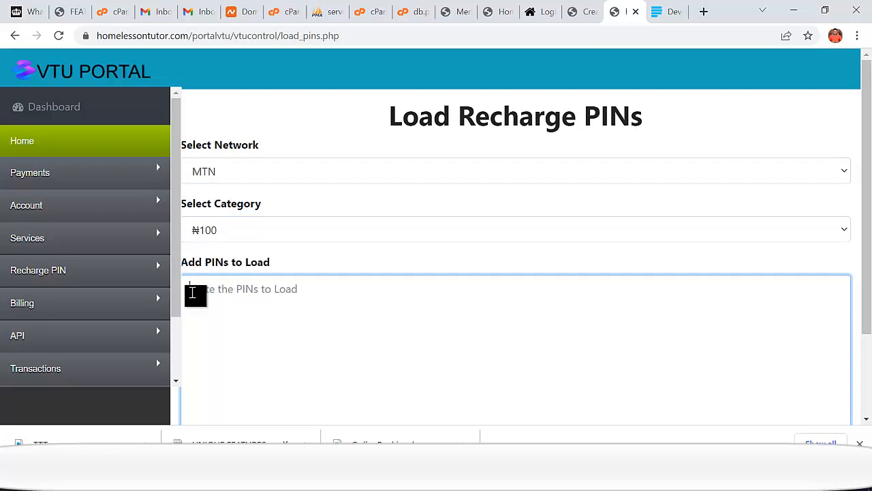
{"action": "scroll", "coordinate": [454, 307], "scroll_direction": "down", "scroll_amount": 2}
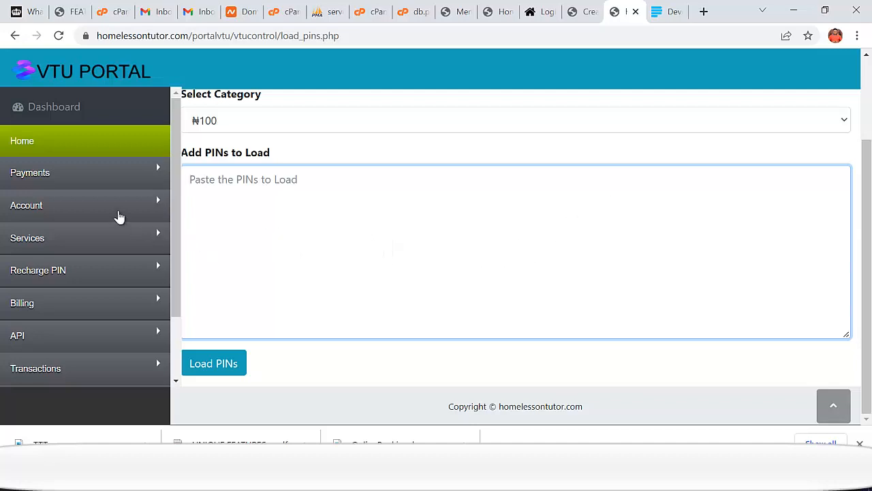
{"action": "scroll", "coordinate": [172, 212], "scroll_direction": "down", "scroll_amount": 1}
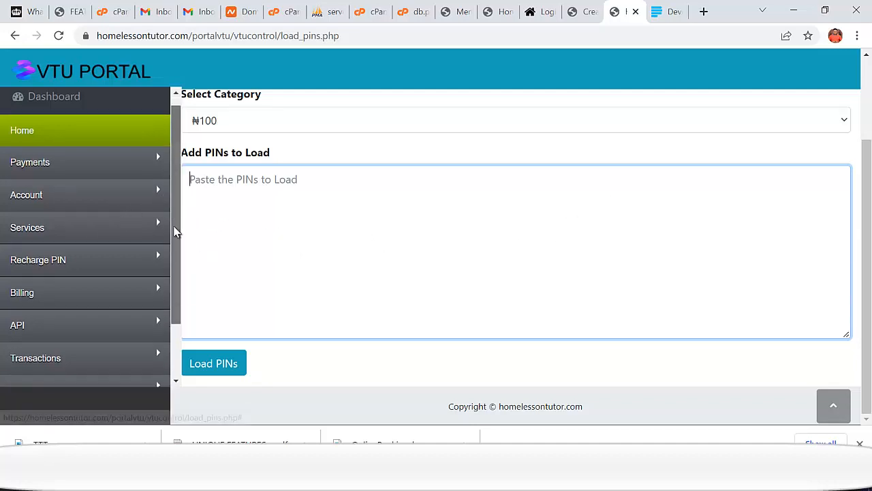
{"action": "left_click", "coordinate": [47, 239]}
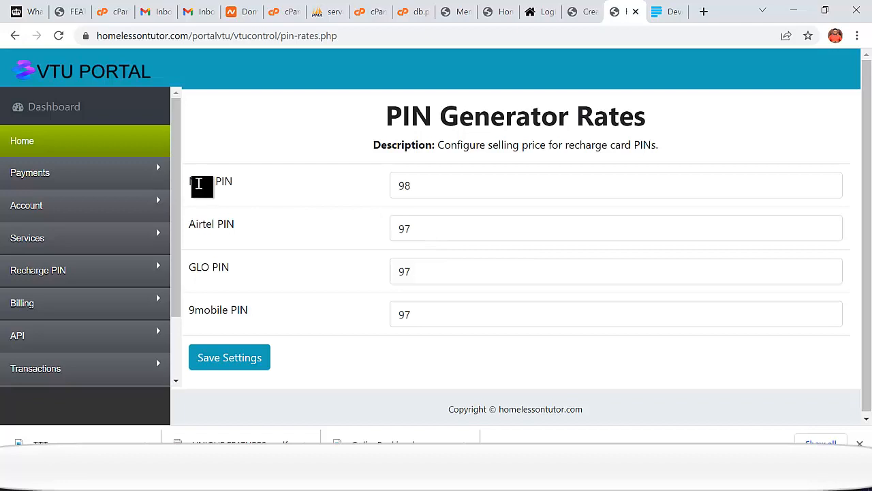
{"action": "left_click_drag", "start_coordinate": [409, 186], "coordinate": [384, 193]}
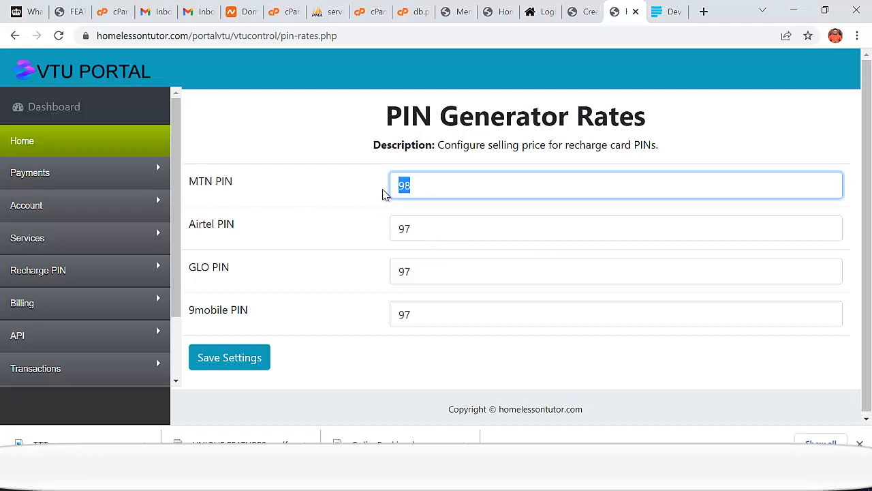
{"action": "left_click", "coordinate": [429, 186]}
{"action": "key", "text": "BackSpace"}
{"action": "key", "text": "BackSpace"}
{"action": "key", "text": "ctrl+z"}
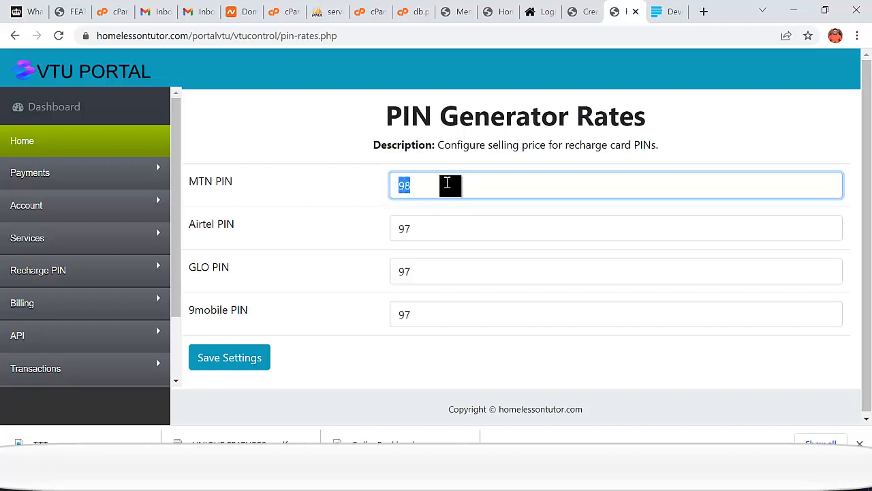
{"action": "left_click_drag", "start_coordinate": [429, 230], "coordinate": [389, 246]}
{"action": "left_click_drag", "start_coordinate": [429, 267], "coordinate": [396, 275]}
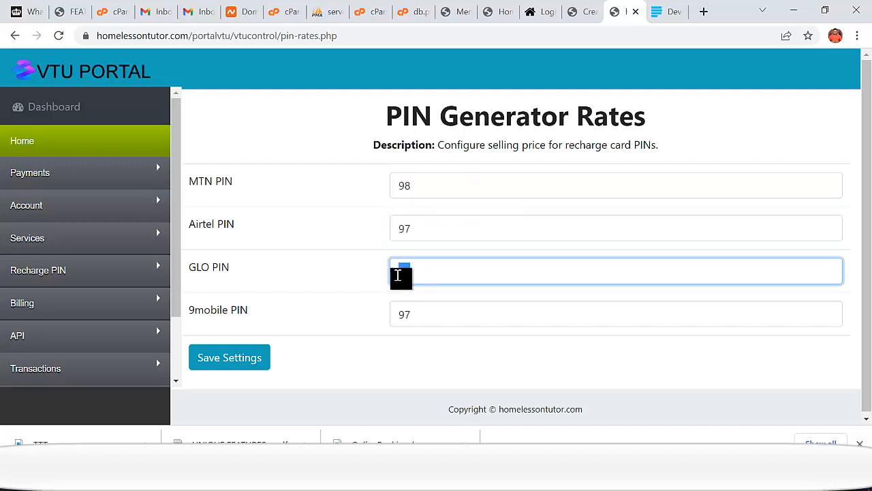
{"action": "left_click", "coordinate": [427, 321]}
{"action": "double_click", "coordinate": [407, 192]}
{"action": "left_click_drag", "start_coordinate": [405, 186], "coordinate": [387, 187]}
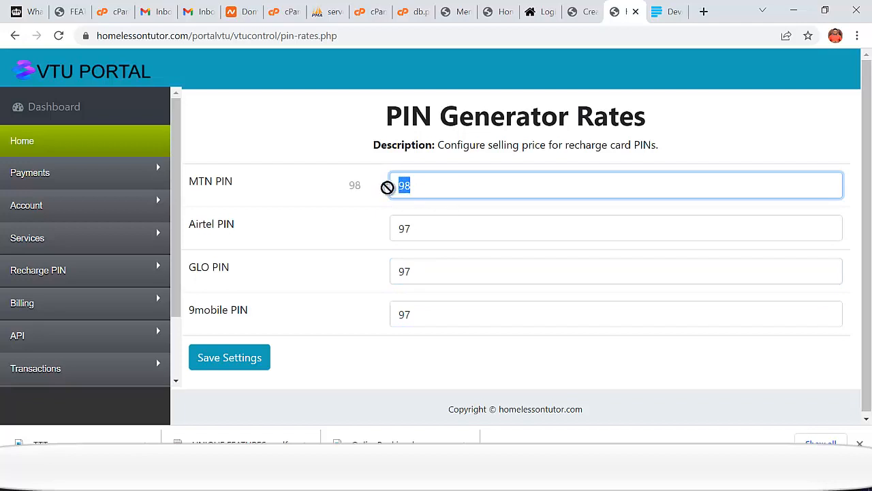
{"action": "left_click_drag", "start_coordinate": [416, 254], "coordinate": [180, 273]}
- Replace the 2.1 money transfer fee with 4 percent and save the settings
{"action": "left_click", "coordinate": [77, 278]}
{"action": "scroll", "coordinate": [79, 281], "scroll_direction": "down", "scroll_amount": 1}
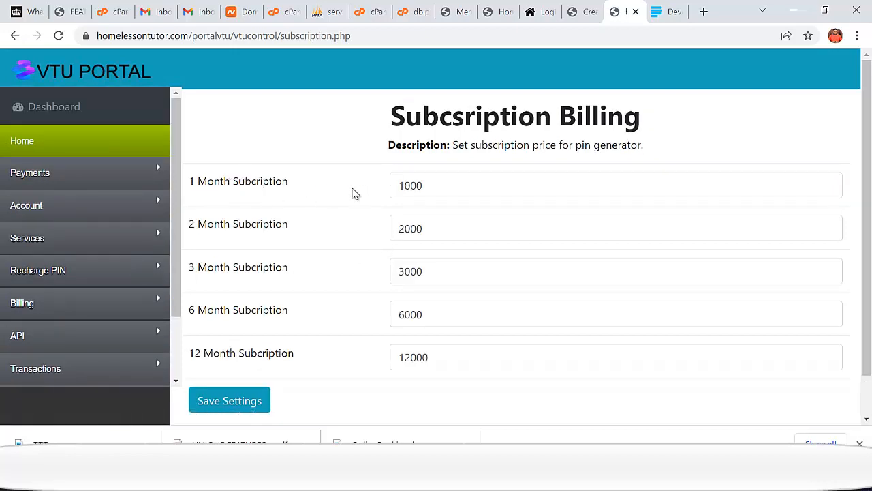
{"action": "scroll", "coordinate": [432, 185], "scroll_direction": "down", "scroll_amount": 1}
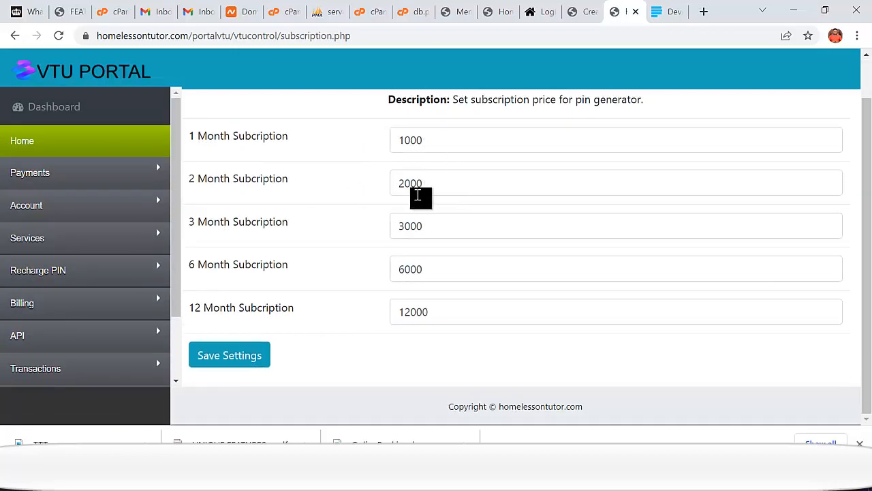
{"action": "scroll", "coordinate": [457, 256], "scroll_direction": "up", "scroll_amount": 1}
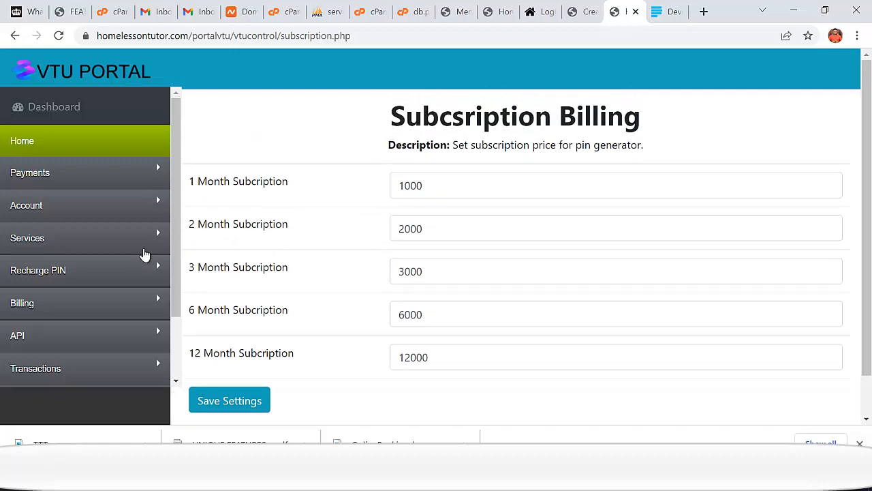
{"action": "scroll", "coordinate": [140, 260], "scroll_direction": "down", "scroll_amount": 1}
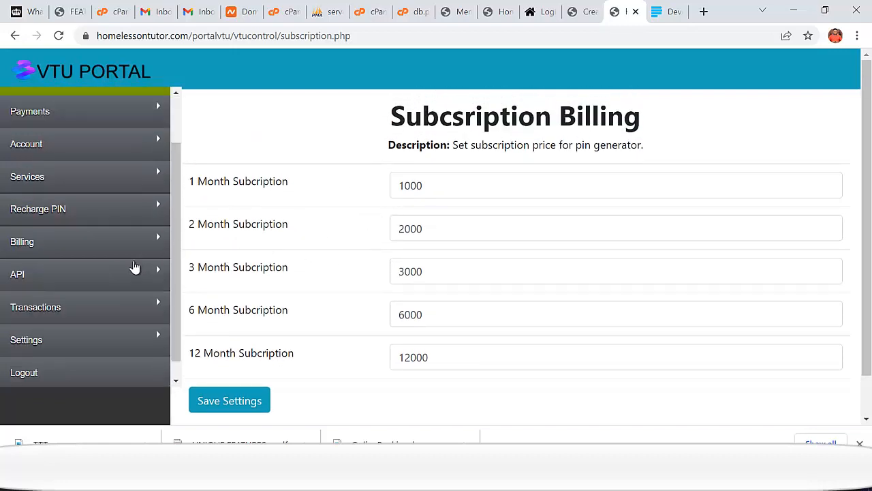
{"action": "left_click", "coordinate": [92, 250]}
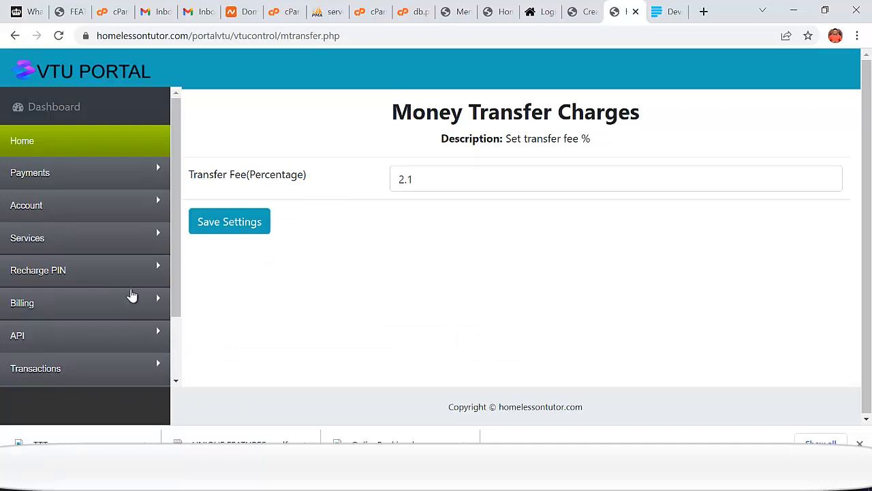
{"action": "left_click_drag", "start_coordinate": [421, 189], "coordinate": [389, 185]}
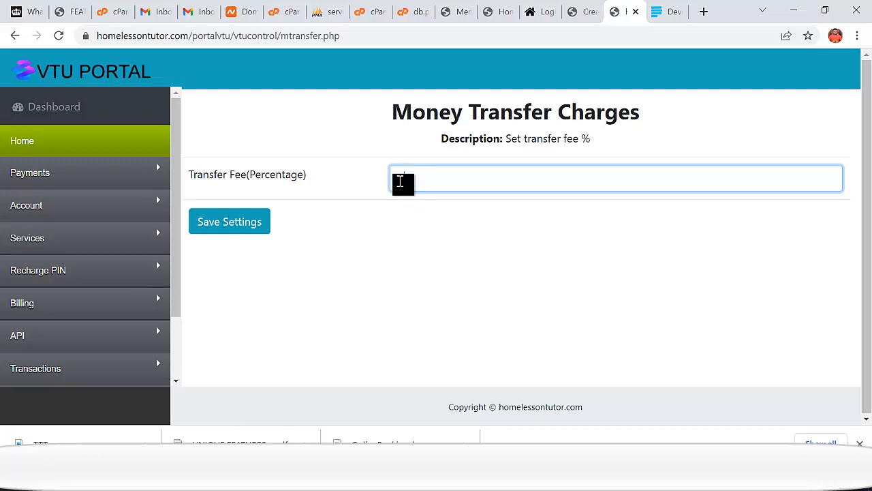
{"action": "type", "text": "4"}
{"action": "left_click", "coordinate": [246, 224]}
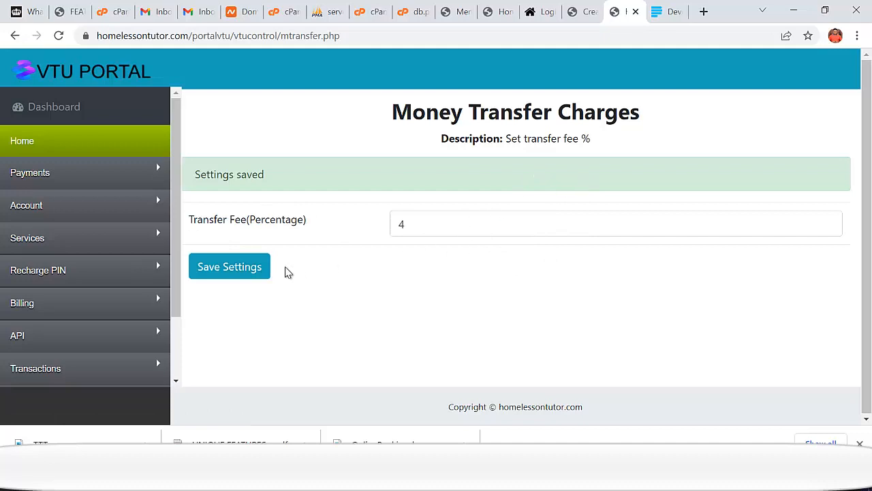
{"action": "left_click", "coordinate": [47, 307]}
{"action": "scroll", "coordinate": [62, 292], "scroll_direction": "down", "scroll_amount": 2}
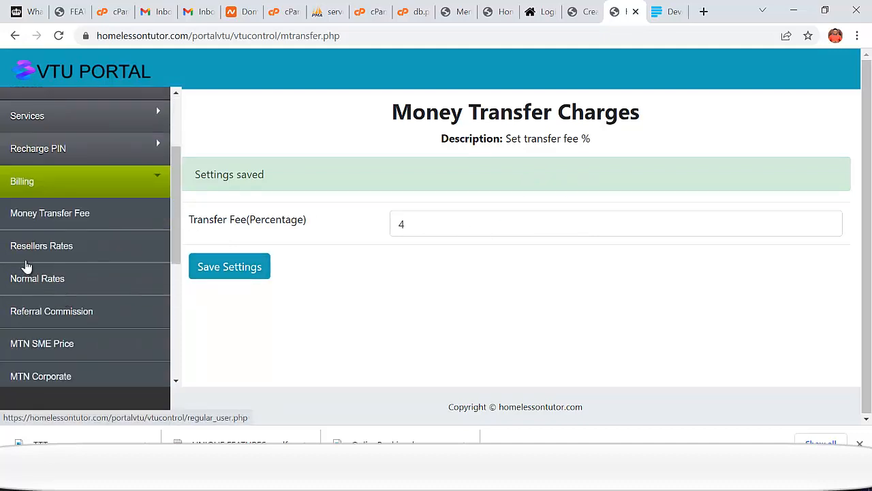
{"action": "left_click", "coordinate": [52, 248]}
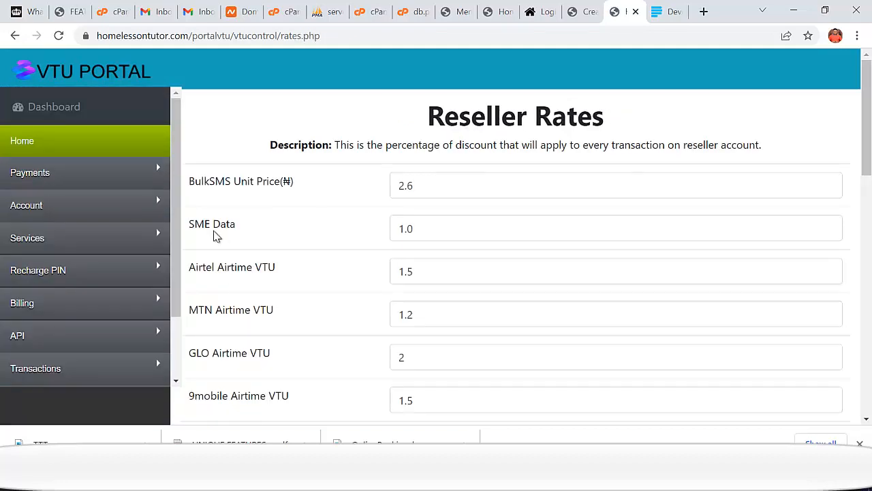
{"action": "left_click", "coordinate": [409, 189]}
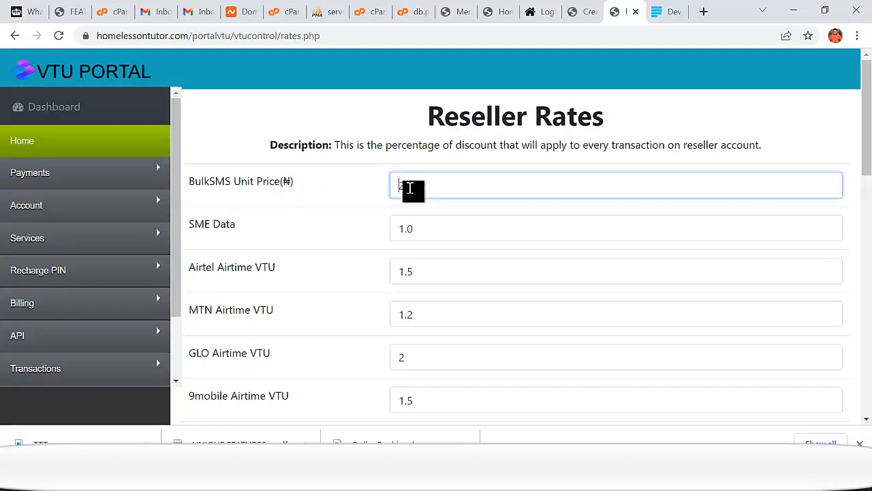
{"action": "double_click", "coordinate": [417, 189]}
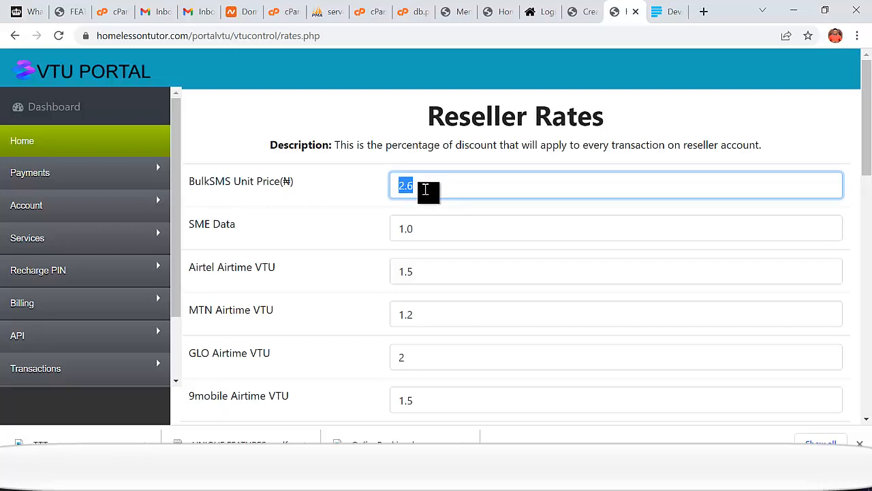
{"action": "left_click", "coordinate": [421, 188]}
{"action": "left_click_drag", "start_coordinate": [436, 229], "coordinate": [376, 237]}
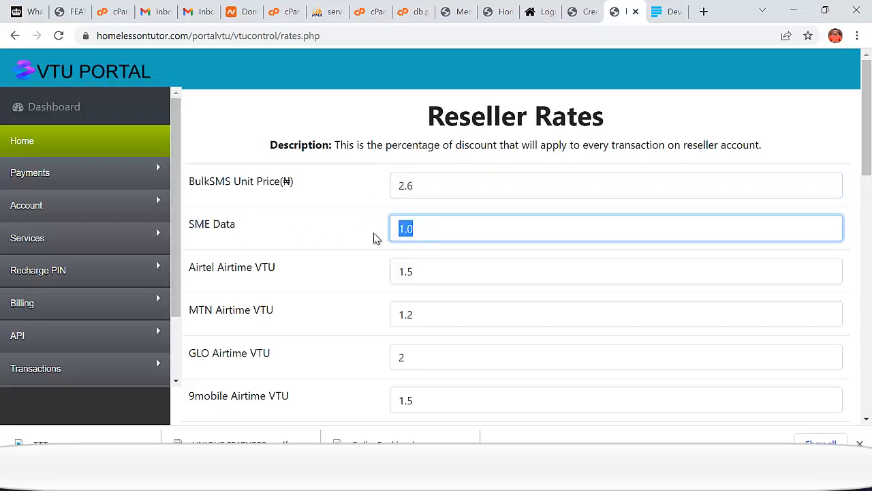
{"action": "left_click", "coordinate": [419, 274]}
{"action": "left_click_drag", "start_coordinate": [419, 275], "coordinate": [389, 278]}
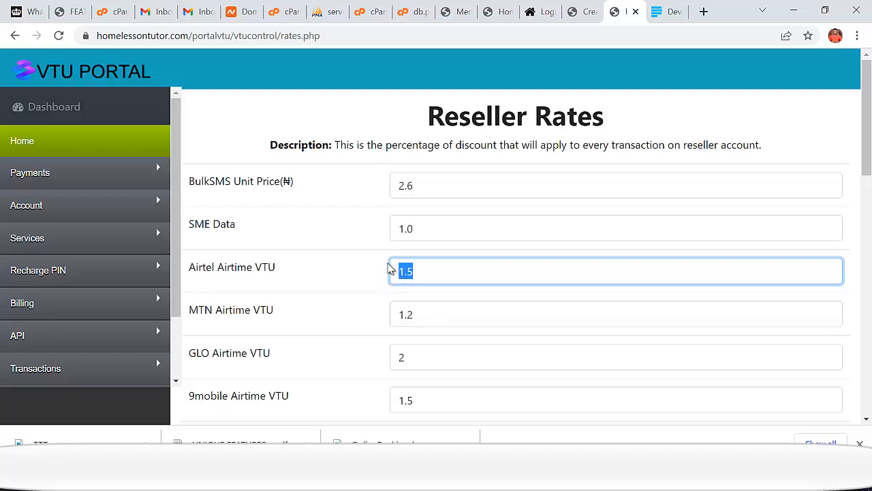
{"action": "left_click", "coordinate": [423, 315]}
{"action": "left_click_drag", "start_coordinate": [411, 317], "coordinate": [376, 325]}
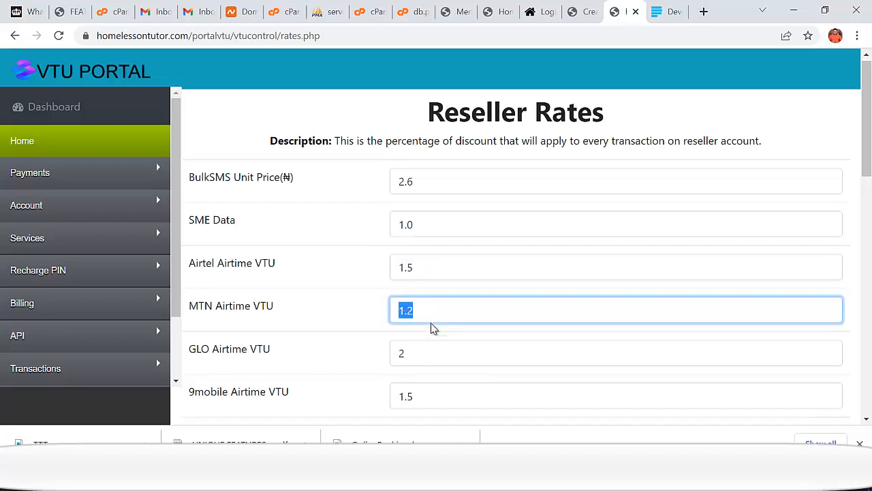
{"action": "scroll", "coordinate": [432, 324], "scroll_direction": "down", "scroll_amount": 1}
{"action": "left_click_drag", "start_coordinate": [420, 294], "coordinate": [381, 315]}
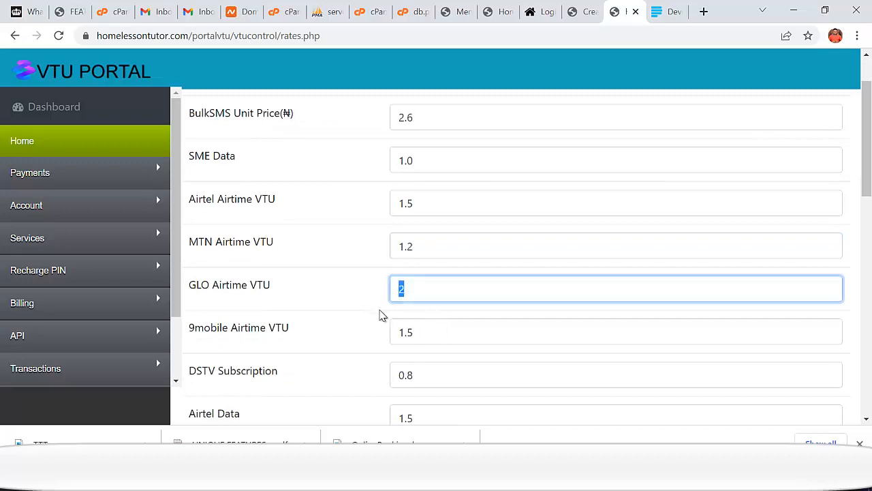
{"action": "left_click", "coordinate": [431, 339]}
{"action": "left_click_drag", "start_coordinate": [431, 339], "coordinate": [351, 342]}
{"action": "scroll", "coordinate": [440, 335], "scroll_direction": "down", "scroll_amount": 2}
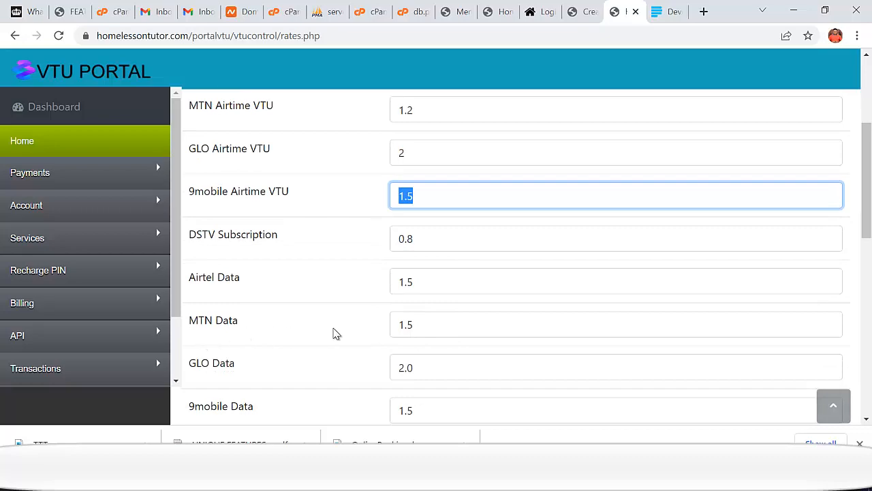
{"action": "scroll", "coordinate": [392, 327], "scroll_direction": "down", "scroll_amount": 8}
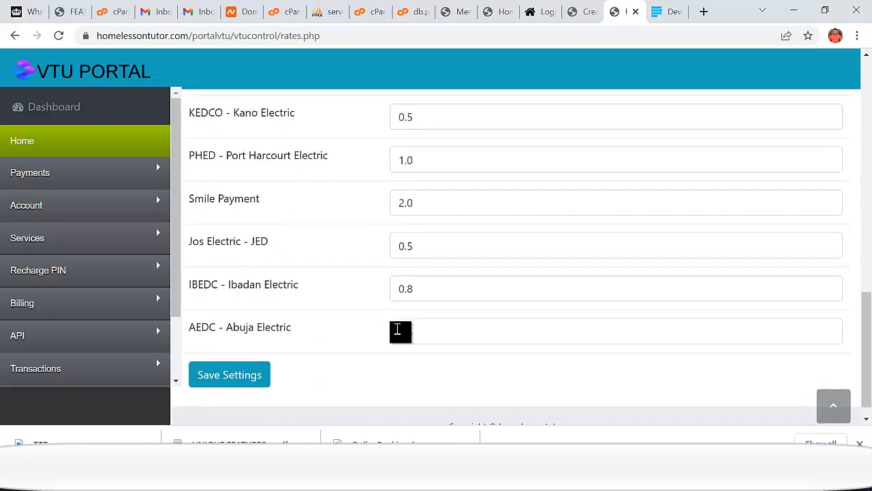
{"action": "scroll", "coordinate": [205, 313], "scroll_direction": "up", "scroll_amount": 1}
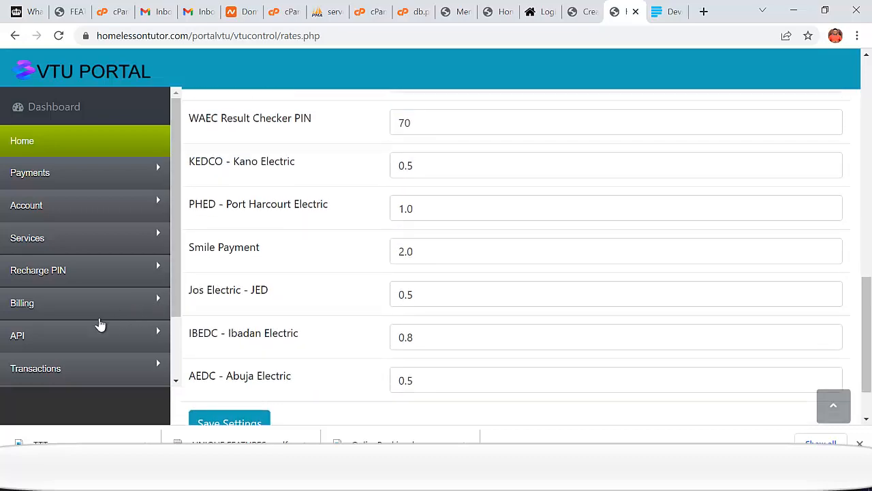
{"action": "left_click", "coordinate": [41, 313]}
{"action": "scroll", "coordinate": [68, 324], "scroll_direction": "down", "scroll_amount": 2}
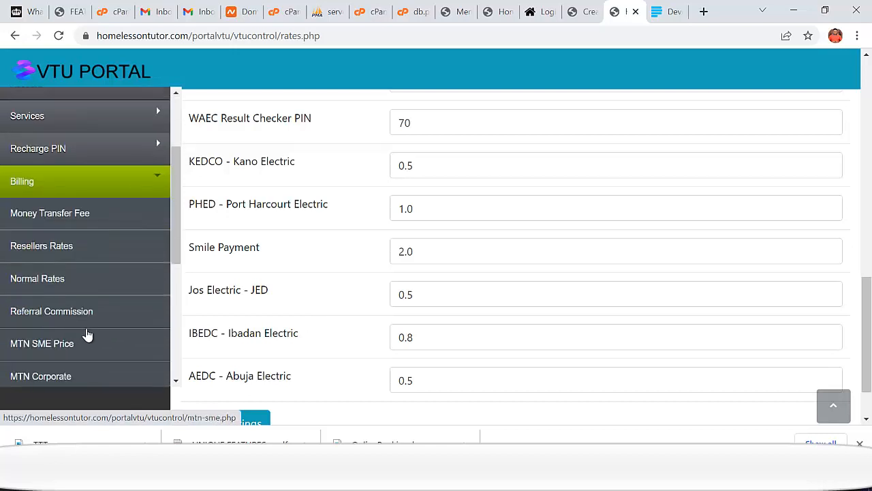
{"action": "left_click", "coordinate": [55, 317]}
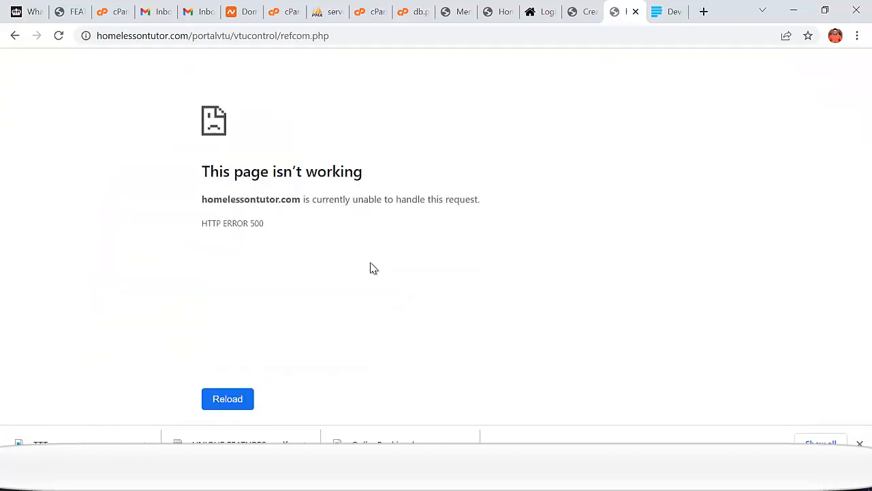
{"action": "left_click", "coordinate": [15, 35]}
{"action": "scroll", "coordinate": [109, 265], "scroll_direction": "down", "scroll_amount": 1}
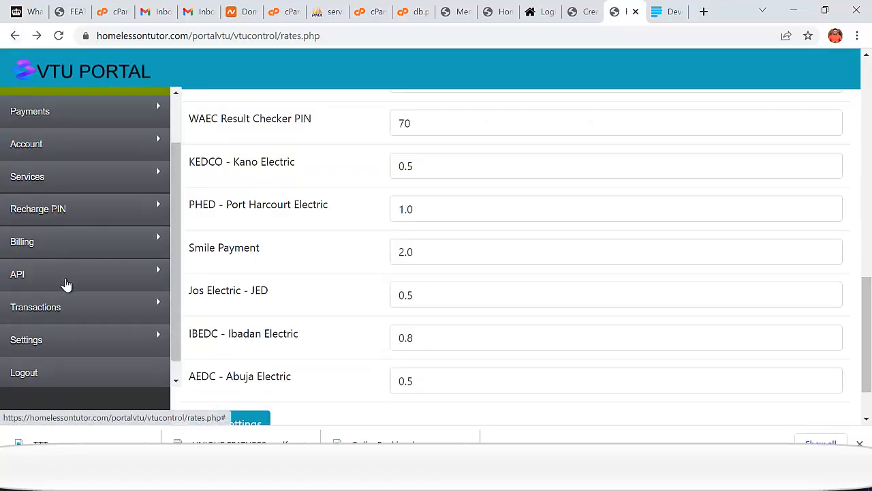
{"action": "left_click", "coordinate": [23, 242]}
{"action": "scroll", "coordinate": [68, 279], "scroll_direction": "down", "scroll_amount": 3}
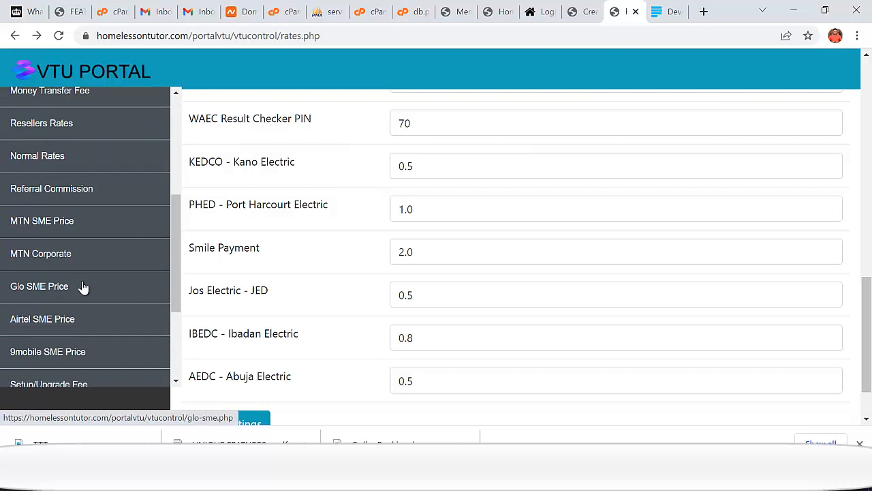
- Change the MTN SME 1GB price from 290 to 200 and save the MTN SME prices
{"action": "scroll", "coordinate": [82, 287], "scroll_direction": "up", "scroll_amount": 1}
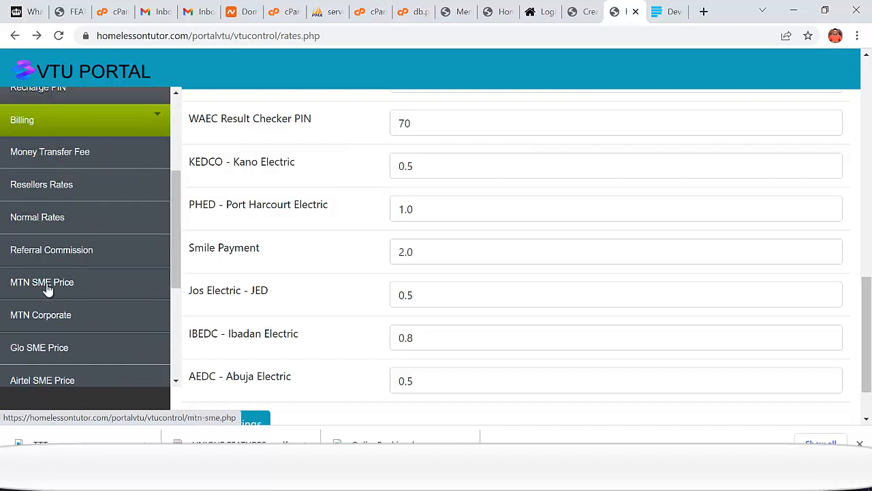
{"action": "left_click", "coordinate": [46, 290]}
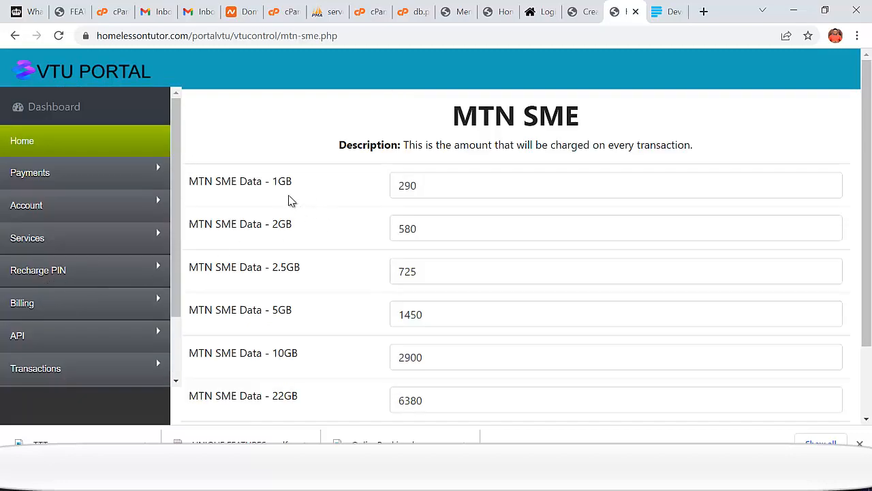
{"action": "double_click", "coordinate": [417, 187]}
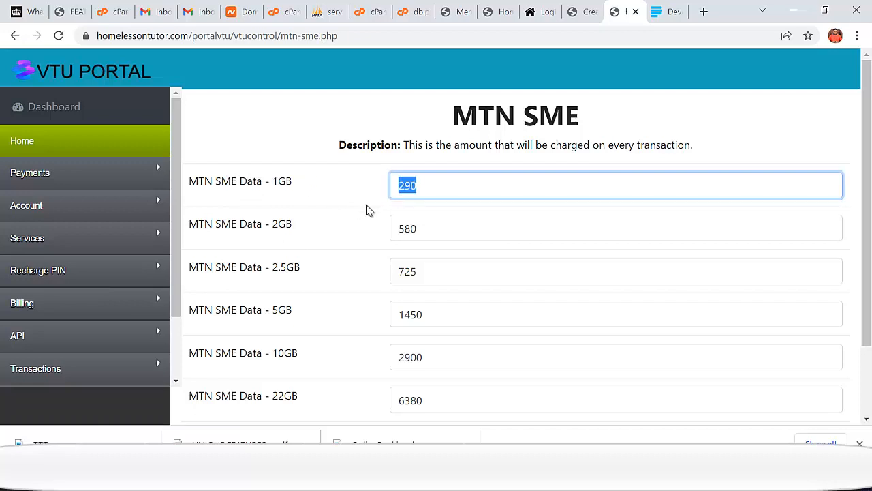
{"action": "type", "text": "2"}
{"action": "double_click", "coordinate": [414, 229]}
{"action": "scroll", "coordinate": [464, 278], "scroll_direction": "down", "scroll_amount": 2}
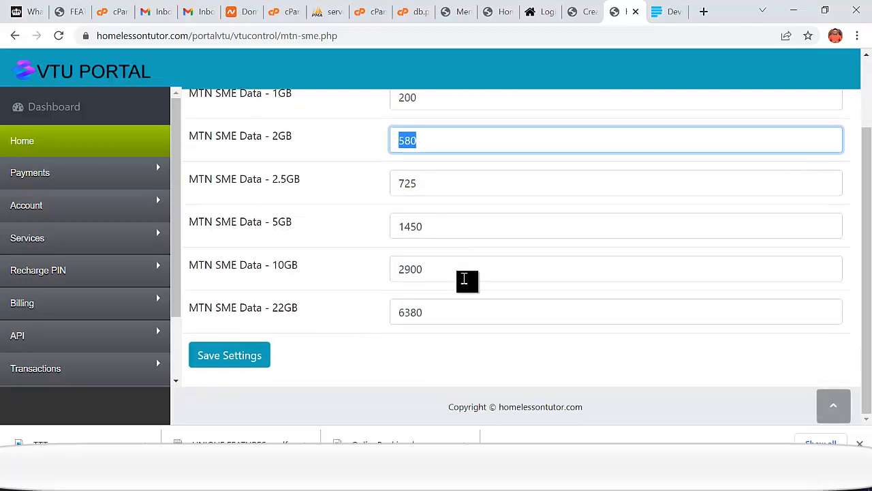
{"action": "left_click", "coordinate": [238, 356]}
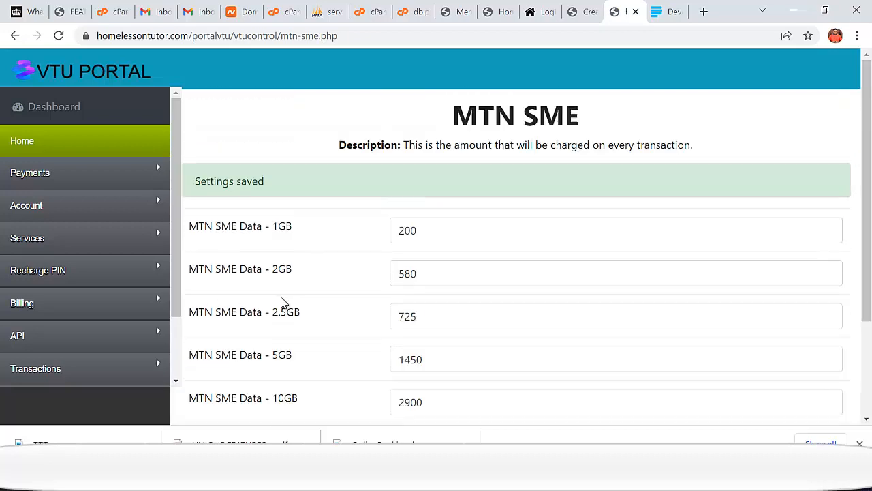
- Open the Airtel SME price list and select the 16GB price of 7800
{"action": "left_click", "coordinate": [39, 304]}
{"action": "scroll", "coordinate": [76, 286], "scroll_direction": "down", "scroll_amount": 2}
{"action": "scroll", "coordinate": [109, 313], "scroll_direction": "down", "scroll_amount": 1}
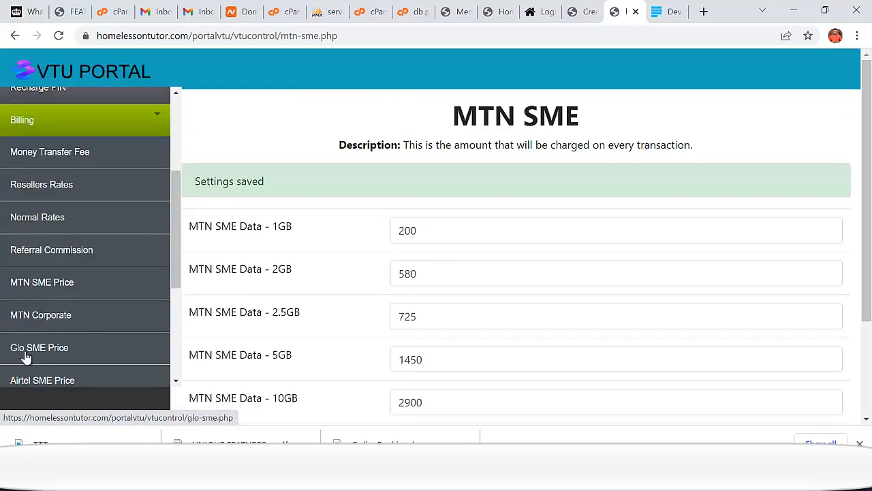
{"action": "left_click", "coordinate": [51, 380]}
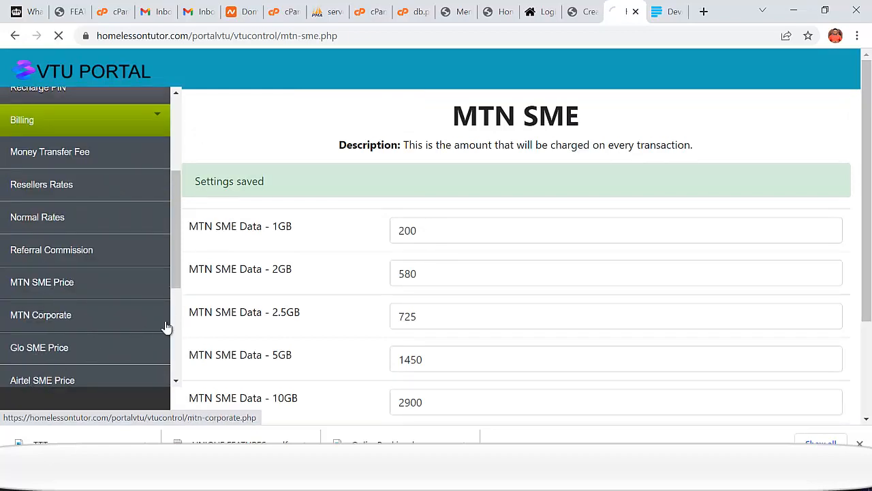
{"action": "scroll", "coordinate": [438, 228], "scroll_direction": "down", "scroll_amount": 2}
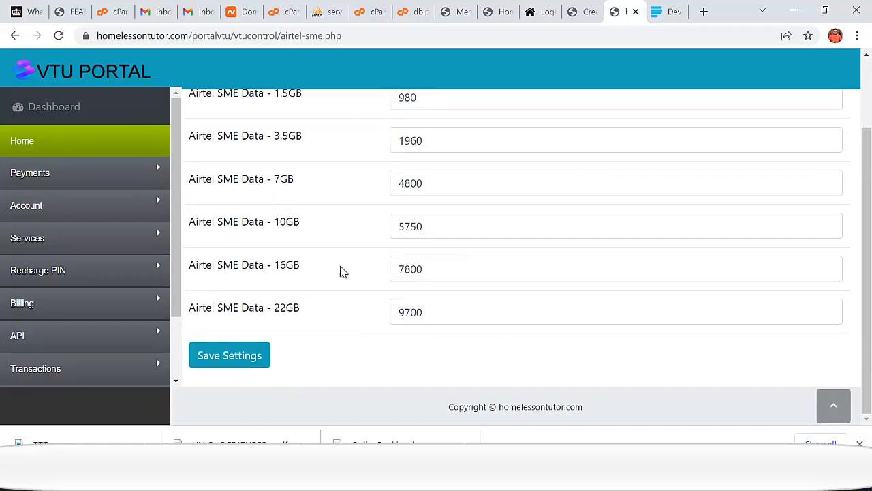
{"action": "double_click", "coordinate": [433, 271]}
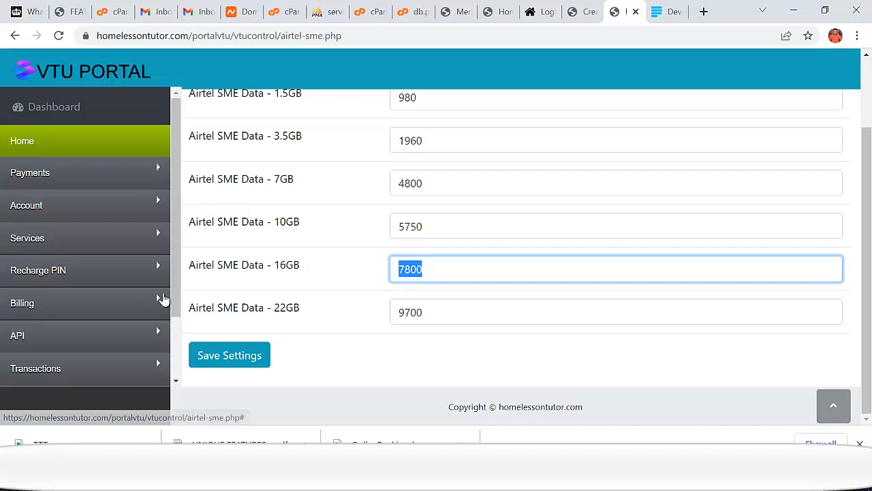
{"action": "left_click_drag", "start_coordinate": [173, 298], "coordinate": [173, 344]}
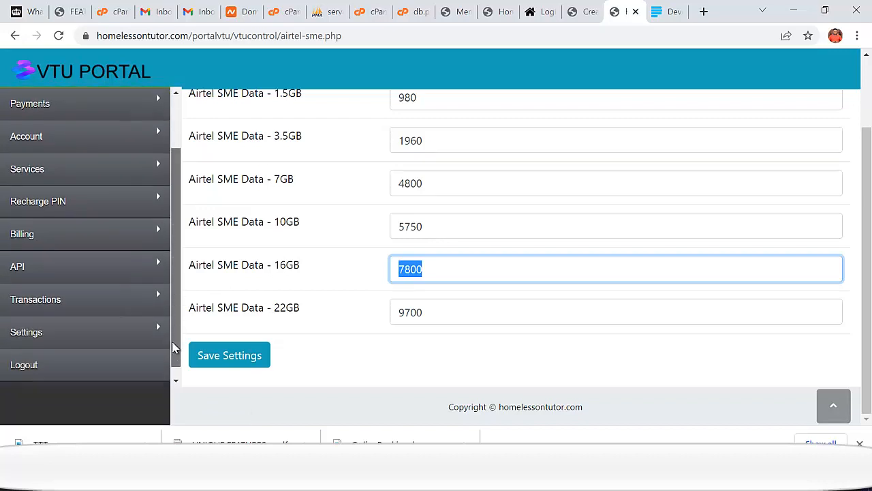
{"action": "left_click", "coordinate": [20, 232]}
{"action": "scroll", "coordinate": [79, 320], "scroll_direction": "down", "scroll_amount": 4}
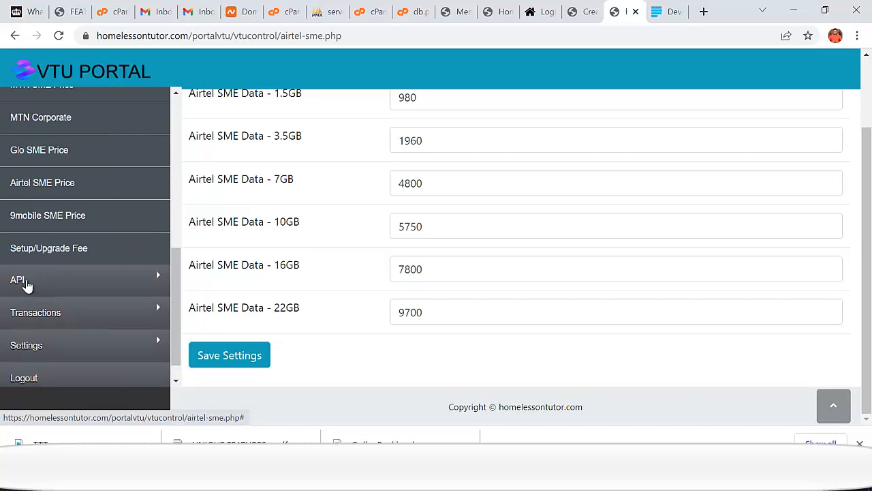
- View the empty Transactions History, then go to API > API Settings
{"action": "left_click", "coordinate": [30, 312]}
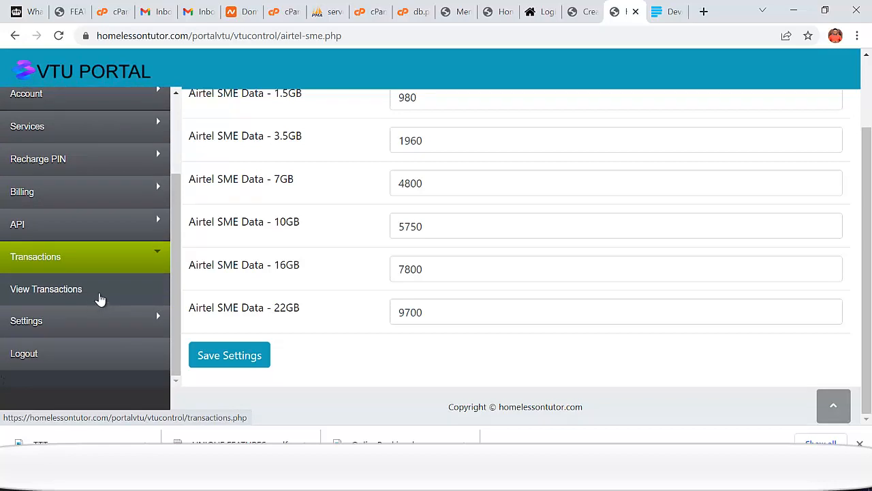
{"action": "left_click", "coordinate": [49, 292]}
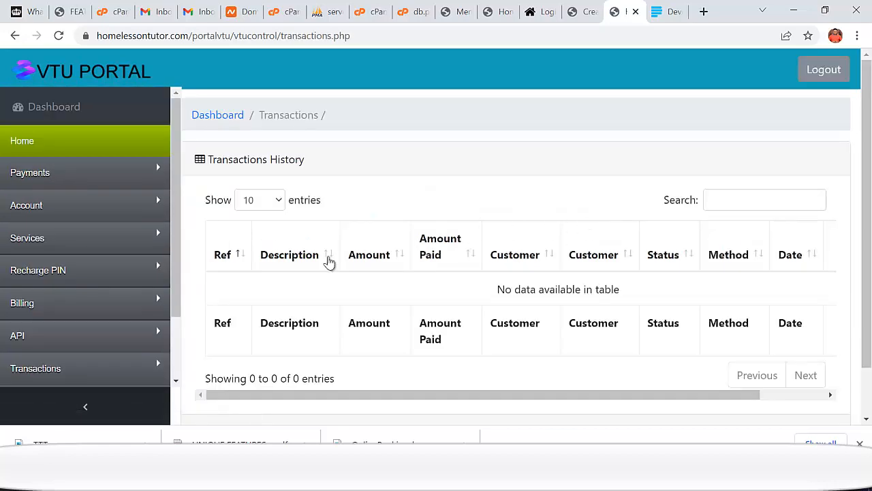
{"action": "left_click", "coordinate": [23, 338]}
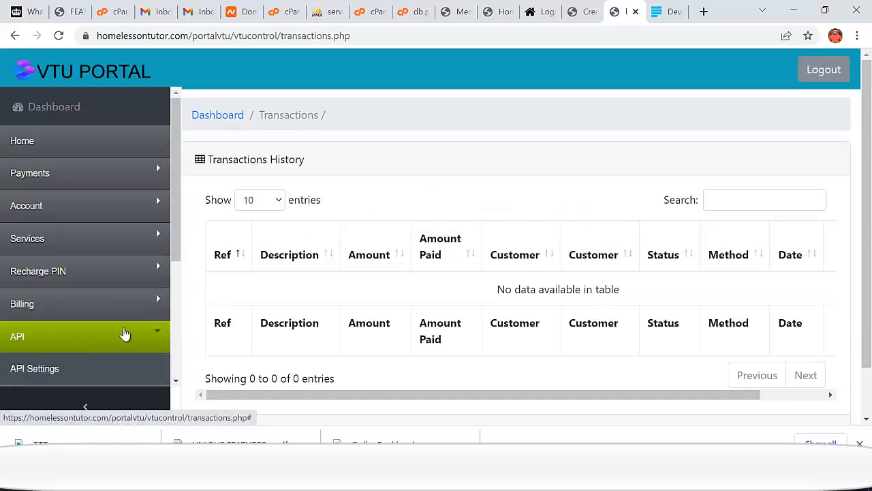
{"action": "left_click", "coordinate": [32, 310]}
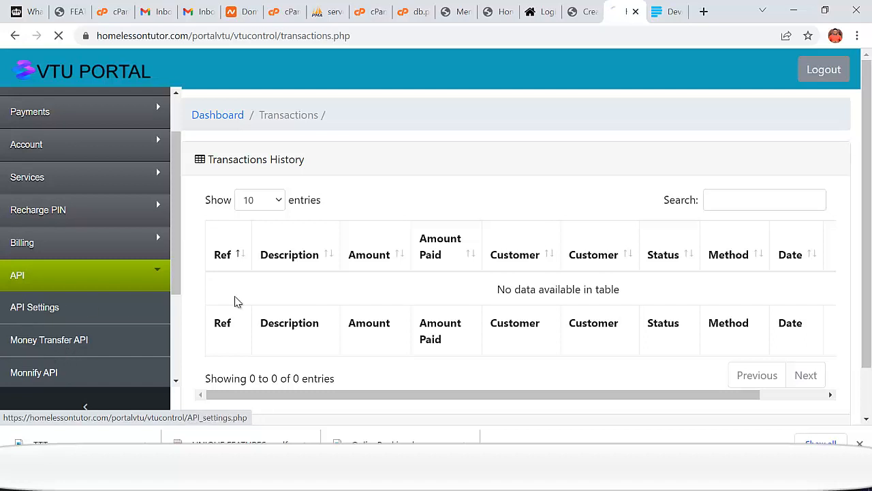
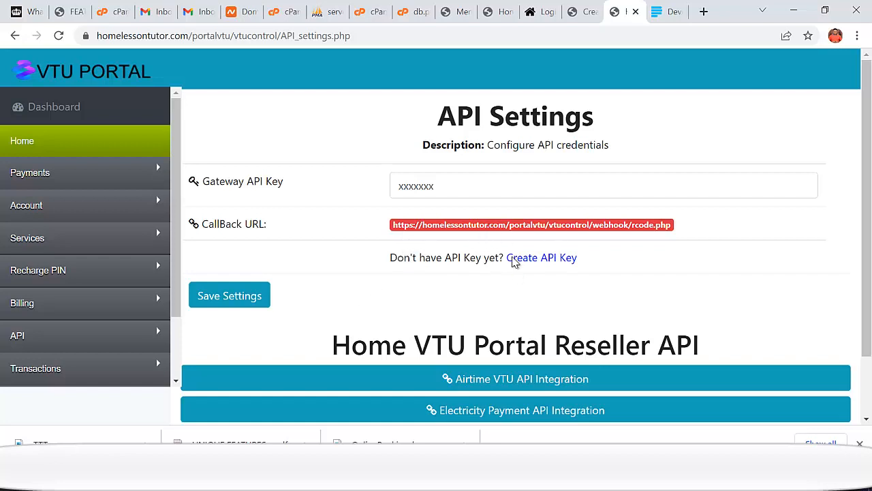
- Open the ePINs Create API Key signup page in a new tab, look it over, then return to API Settings
{"action": "right_click", "coordinate": [536, 263]}
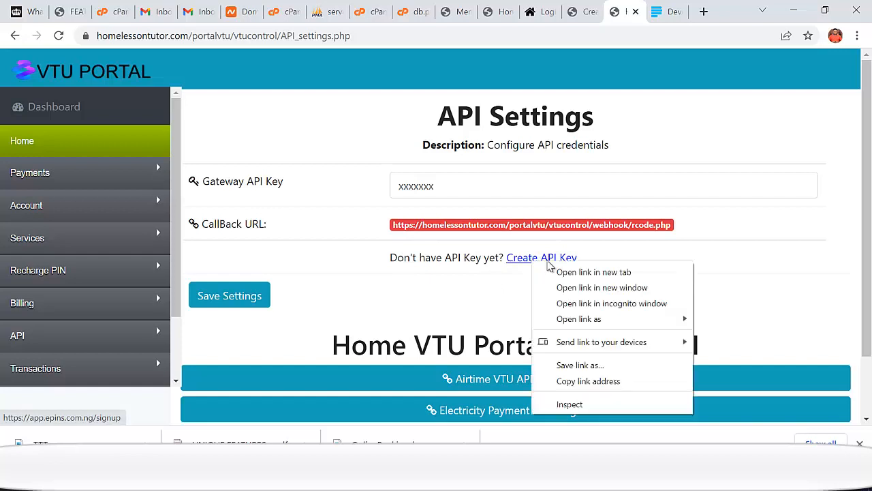
{"action": "left_click", "coordinate": [590, 272]}
{"action": "left_click", "coordinate": [624, 13]}
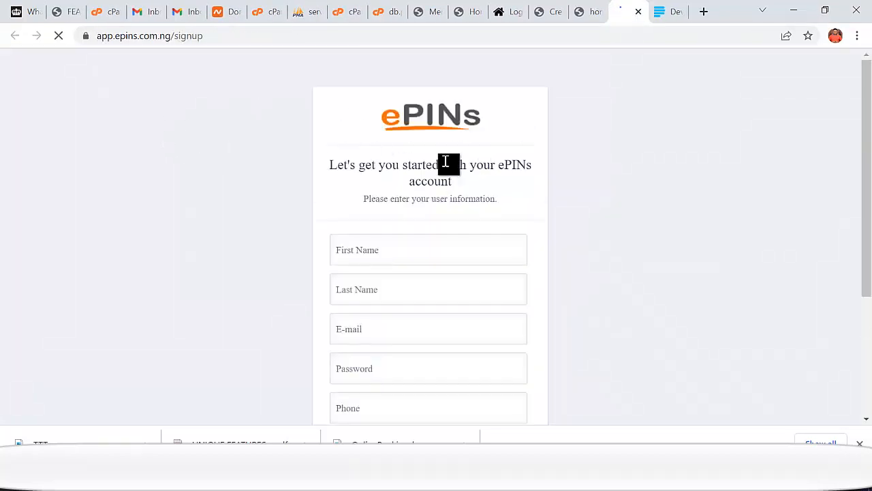
{"action": "scroll", "coordinate": [520, 226], "scroll_direction": "down", "scroll_amount": 3}
{"action": "scroll", "coordinate": [461, 232], "scroll_direction": "up", "scroll_amount": 3}
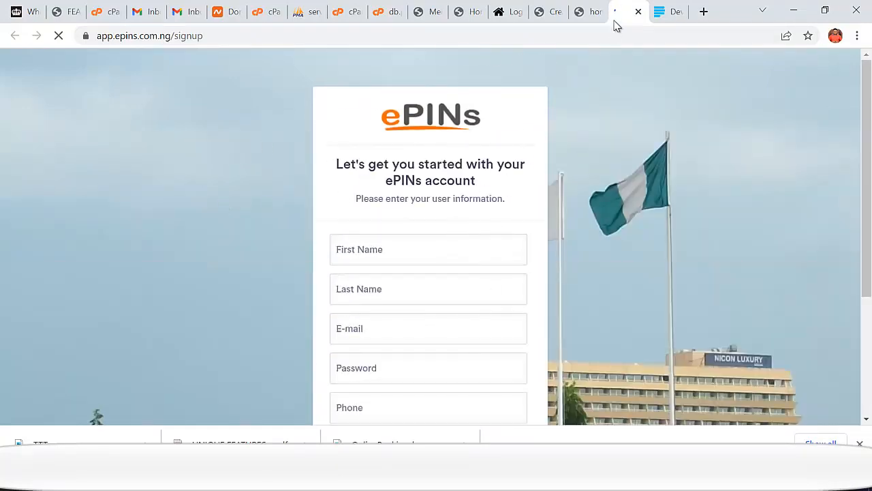
{"action": "left_click", "coordinate": [588, 14]}
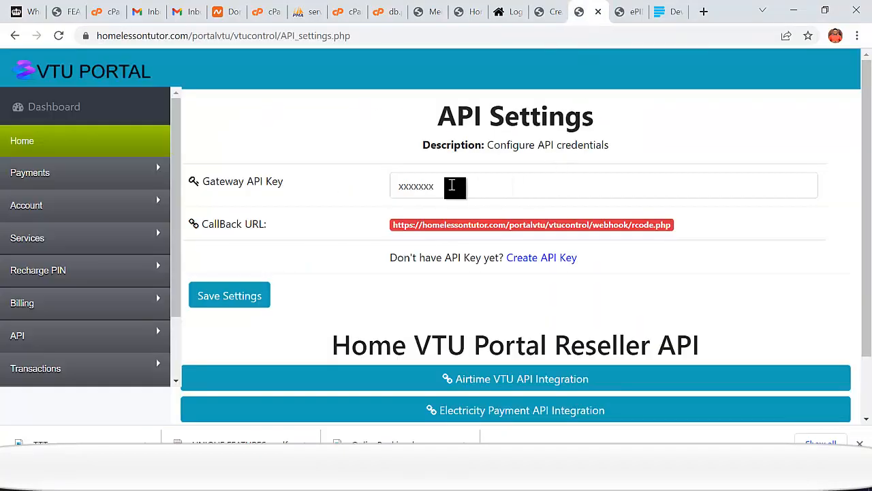
- Select the placeholder Gateway API Key, then expand and read the Airtime VTU API integration docs
{"action": "left_click_drag", "start_coordinate": [451, 186], "coordinate": [388, 190]}
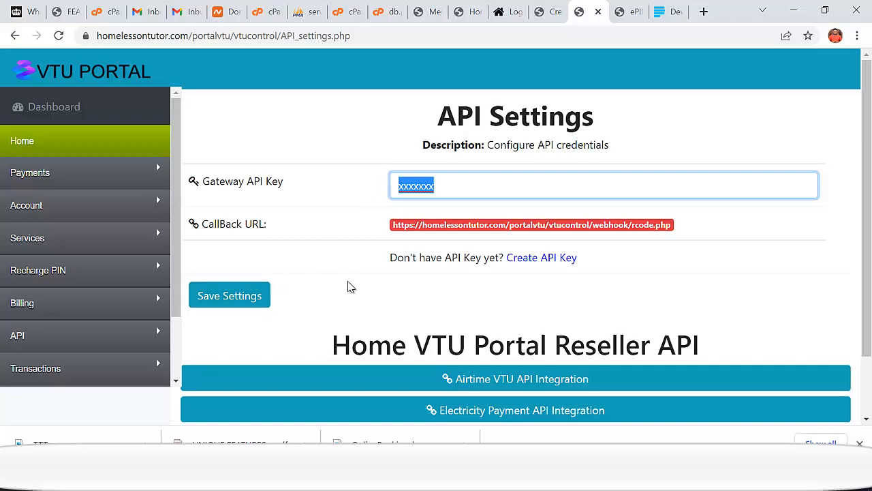
{"action": "scroll", "coordinate": [408, 225], "scroll_direction": "down", "scroll_amount": 2}
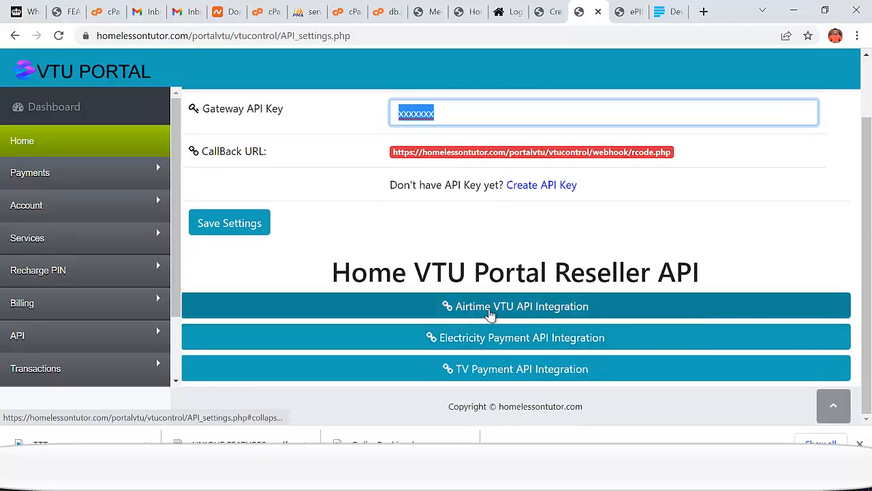
{"action": "left_click", "coordinate": [491, 312]}
{"action": "scroll", "coordinate": [498, 277], "scroll_direction": "down", "scroll_amount": 3}
{"action": "scroll", "coordinate": [471, 282], "scroll_direction": "down", "scroll_amount": 3}
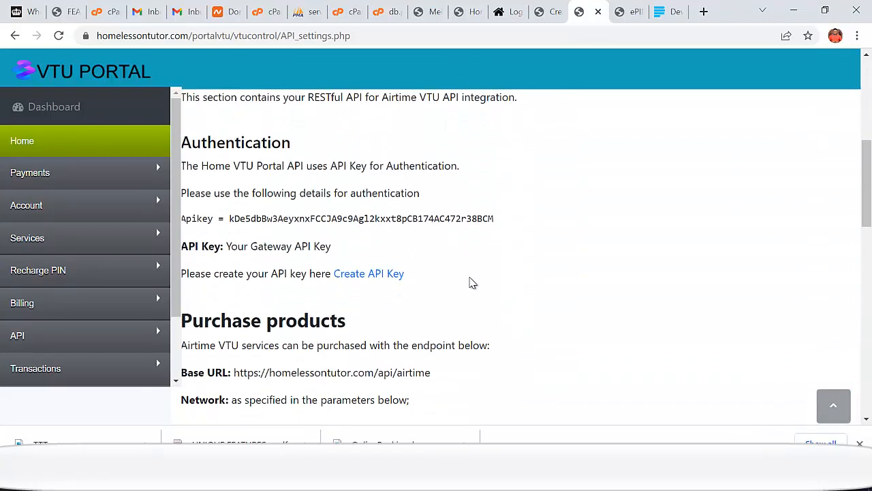
{"action": "scroll", "coordinate": [471, 282], "scroll_direction": "down", "scroll_amount": 8}
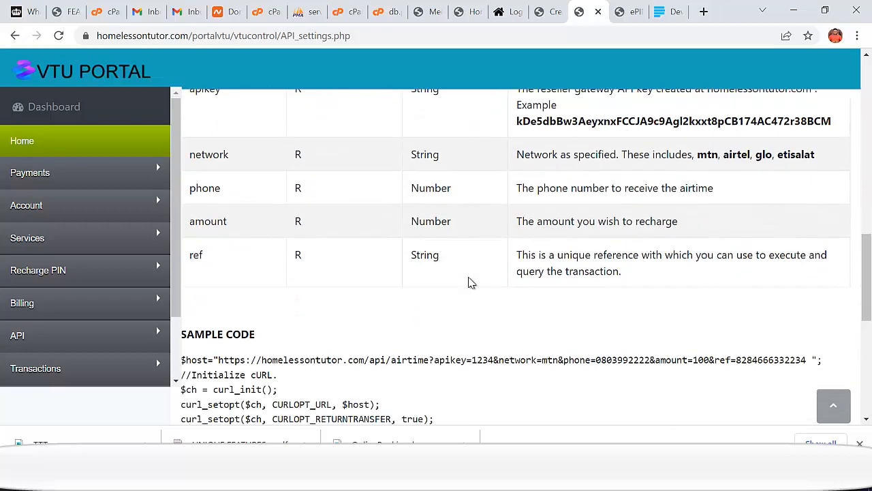
{"action": "scroll", "coordinate": [471, 282], "scroll_direction": "down", "scroll_amount": 2}
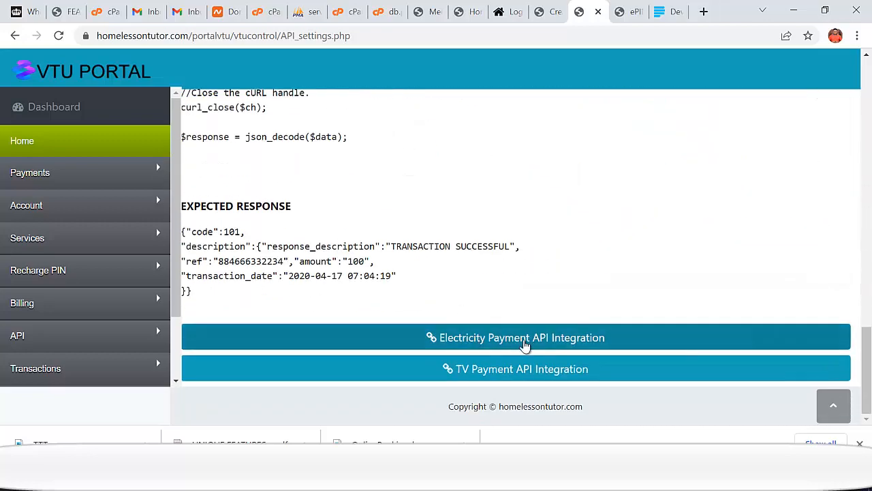
{"action": "scroll", "coordinate": [568, 294], "scroll_direction": "up", "scroll_amount": 3}
{"action": "scroll", "coordinate": [454, 258], "scroll_direction": "up", "scroll_amount": 12}
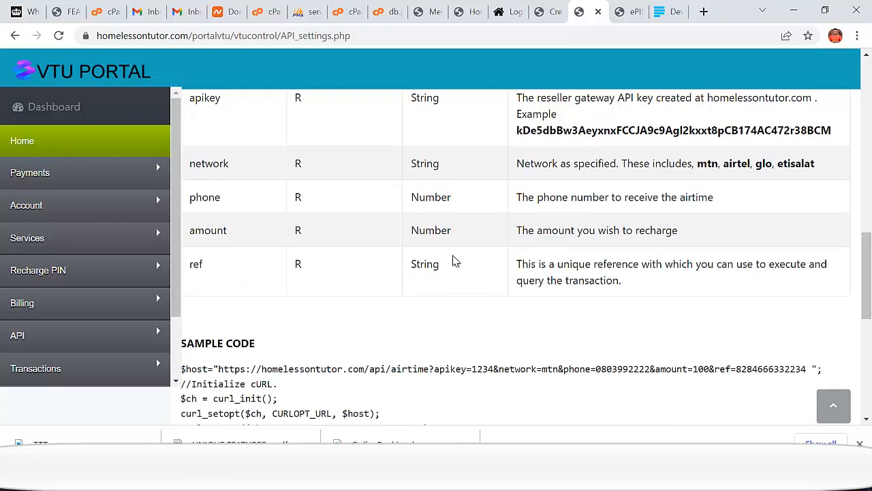
{"action": "scroll", "coordinate": [487, 244], "scroll_direction": "up", "scroll_amount": 1}
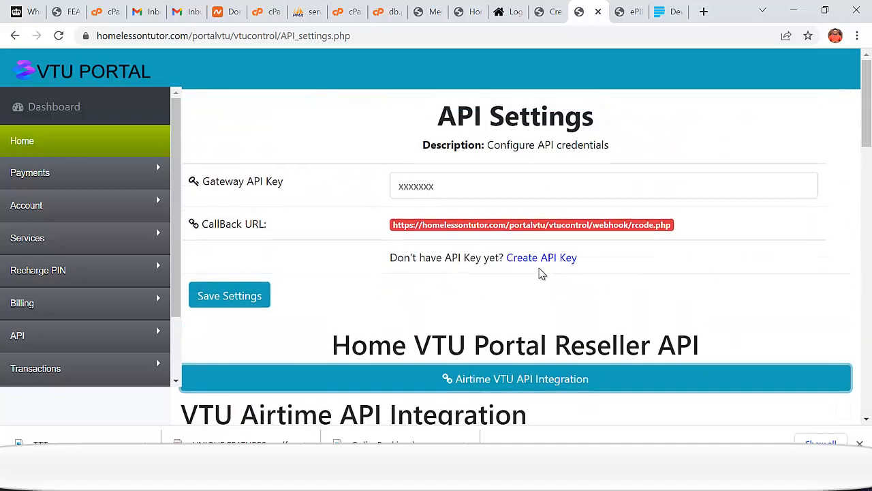
{"action": "scroll", "coordinate": [190, 280], "scroll_direction": "down", "scroll_amount": 3}
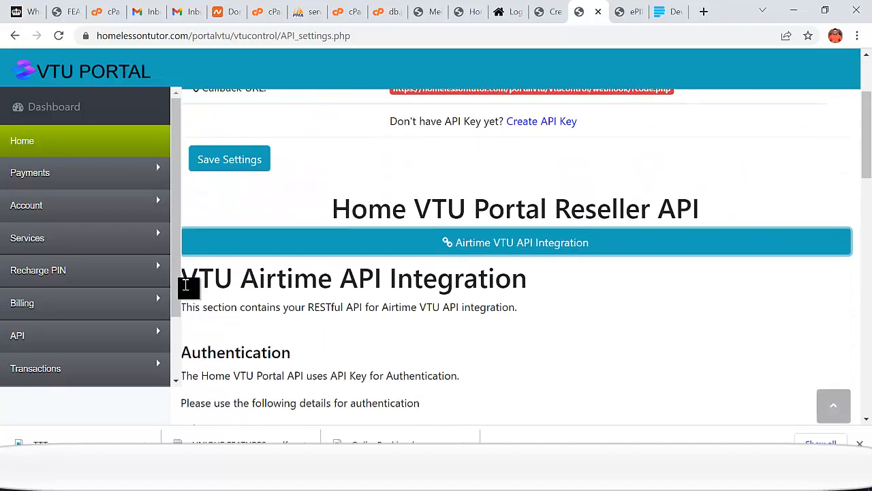
{"action": "scroll", "coordinate": [175, 300], "scroll_direction": "down", "scroll_amount": 2}
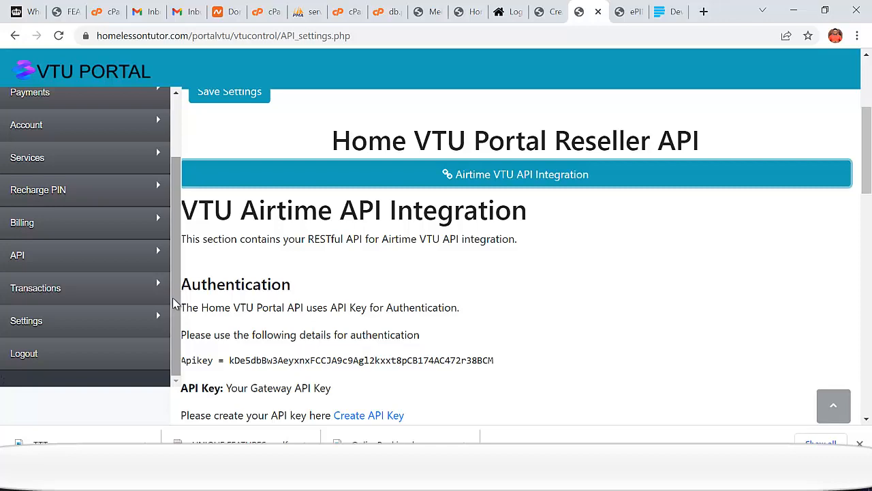
{"action": "scroll", "coordinate": [191, 288], "scroll_direction": "up", "scroll_amount": 3}
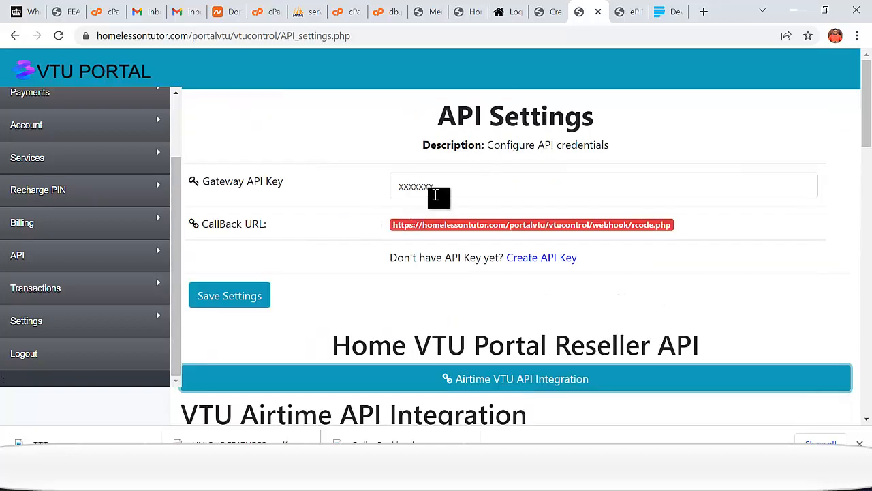
- Focus the Gateway API Key field, then expand the Settings and API sidebar groups
{"action": "left_click", "coordinate": [444, 192]}
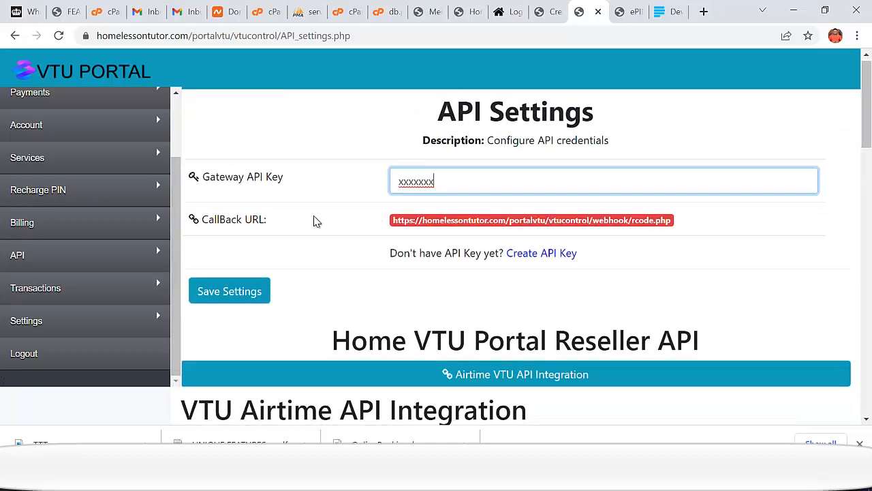
{"action": "scroll", "coordinate": [316, 220], "scroll_direction": "down", "scroll_amount": 3}
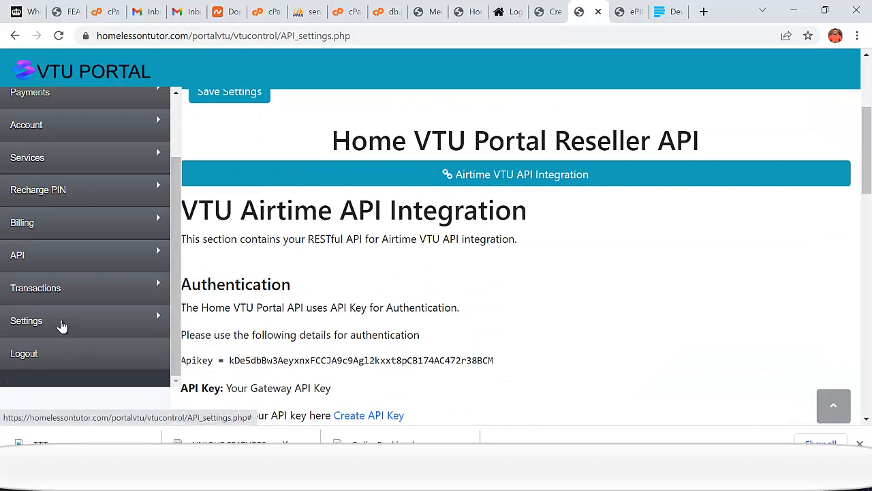
{"action": "left_click", "coordinate": [62, 323]}
{"action": "scroll", "coordinate": [88, 268], "scroll_direction": "down", "scroll_amount": 2}
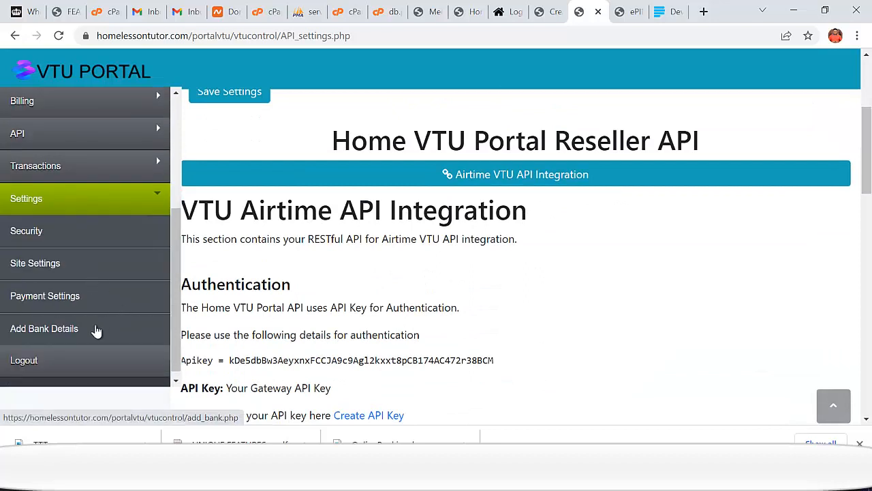
{"action": "scroll", "coordinate": [75, 317], "scroll_direction": "up", "scroll_amount": 1}
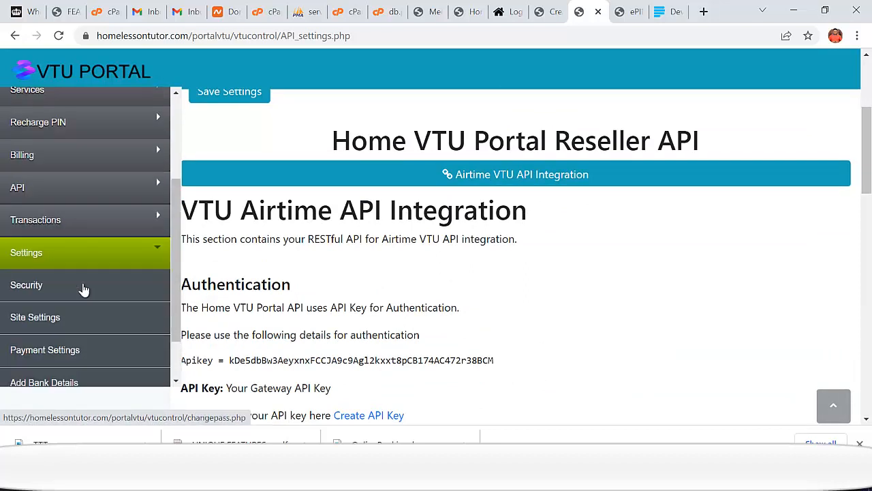
{"action": "left_click", "coordinate": [39, 193]}
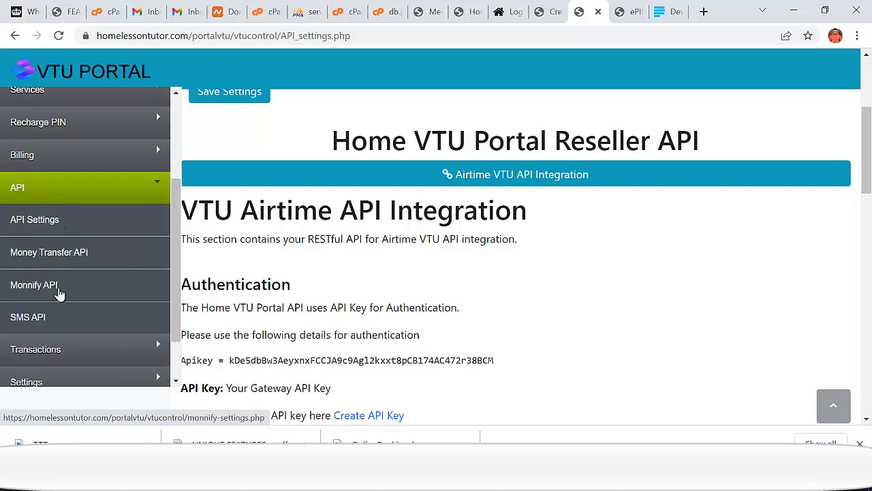
- Open SMS API Settings and select its placeholder username, password and ePINs base URL
{"action": "left_click", "coordinate": [42, 316]}
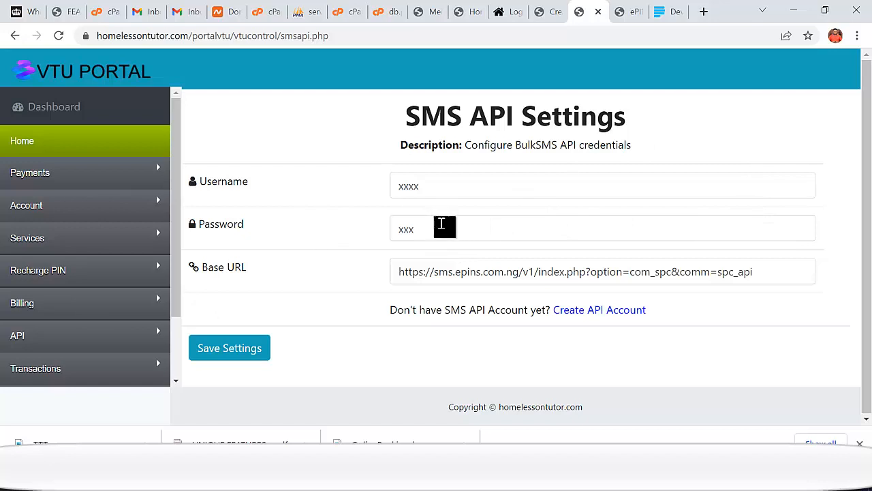
{"action": "double_click", "coordinate": [436, 194]}
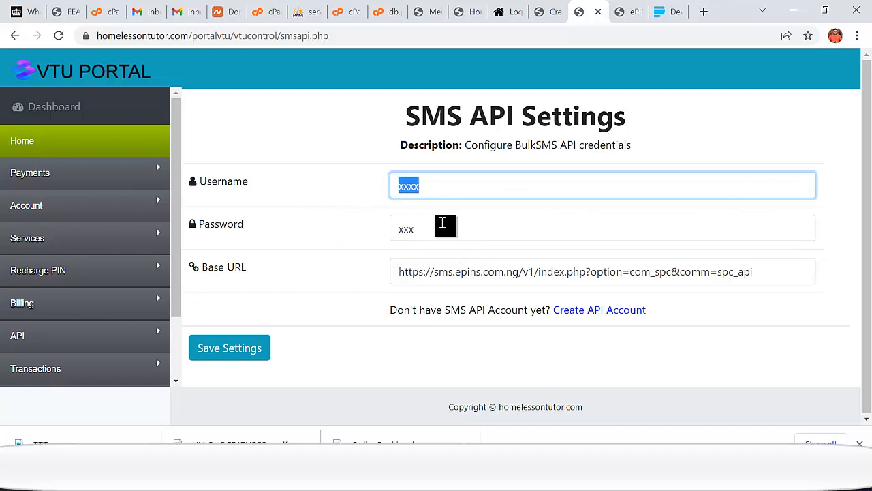
{"action": "double_click", "coordinate": [446, 229]}
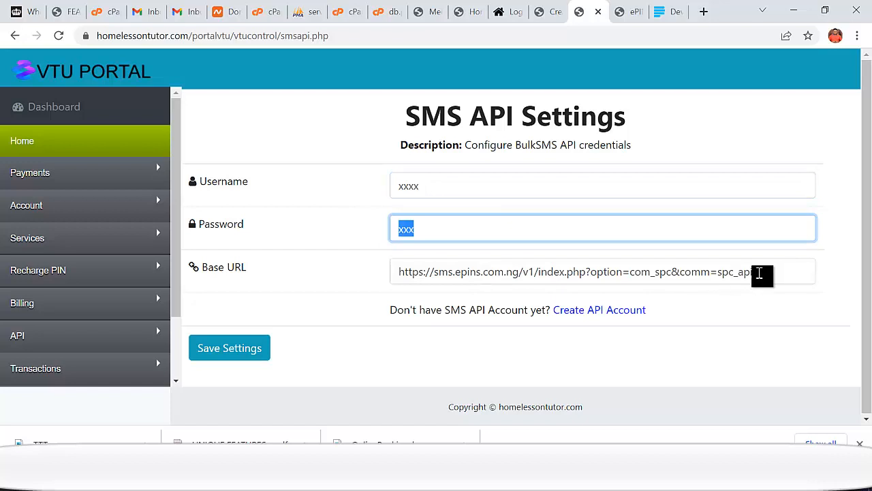
{"action": "left_click_drag", "start_coordinate": [760, 274], "coordinate": [398, 272]}
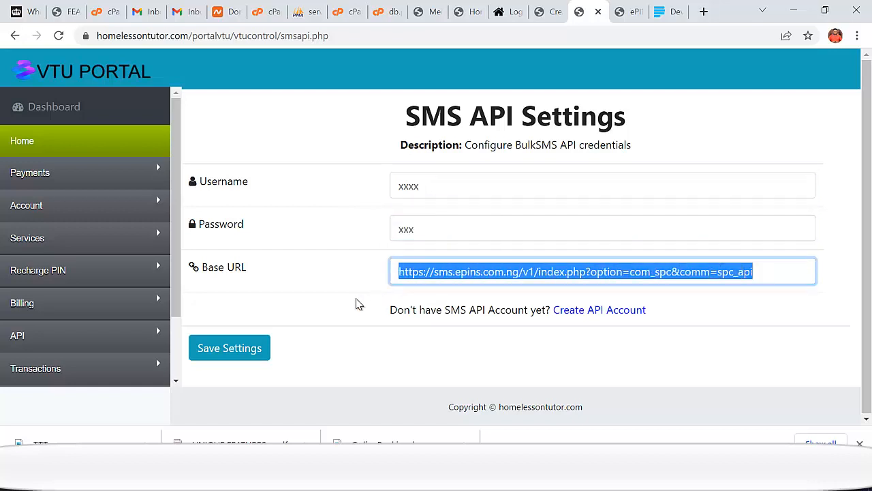
- Expand the API group of admin pages in the sidebar
{"action": "scroll", "coordinate": [129, 311], "scroll_direction": "down", "scroll_amount": 1}
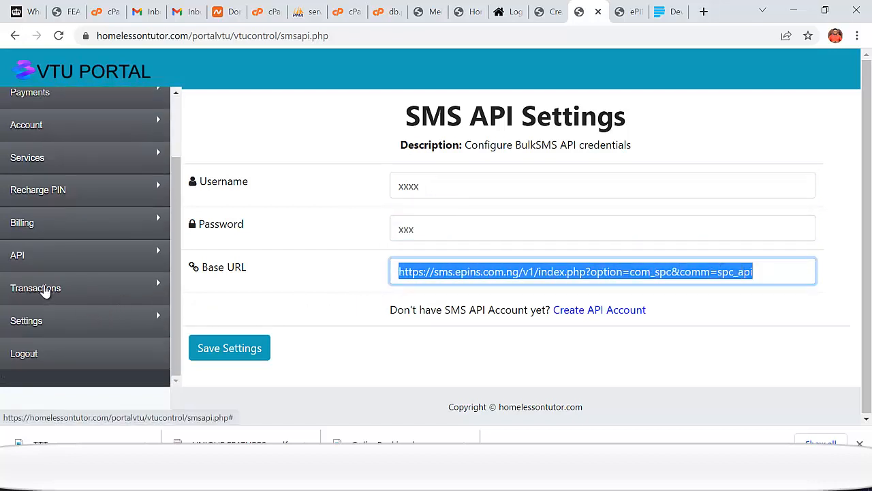
{"action": "left_click", "coordinate": [41, 255]}
{"action": "scroll", "coordinate": [82, 303], "scroll_direction": "down", "scroll_amount": 2}
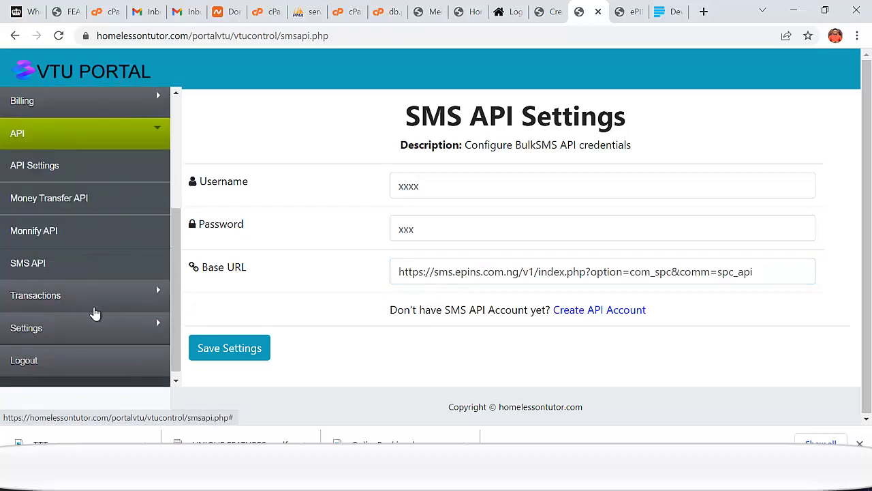
- Open the Monnify API settings page and open Monnify's Create an account page in a new tab
{"action": "left_click", "coordinate": [34, 240]}
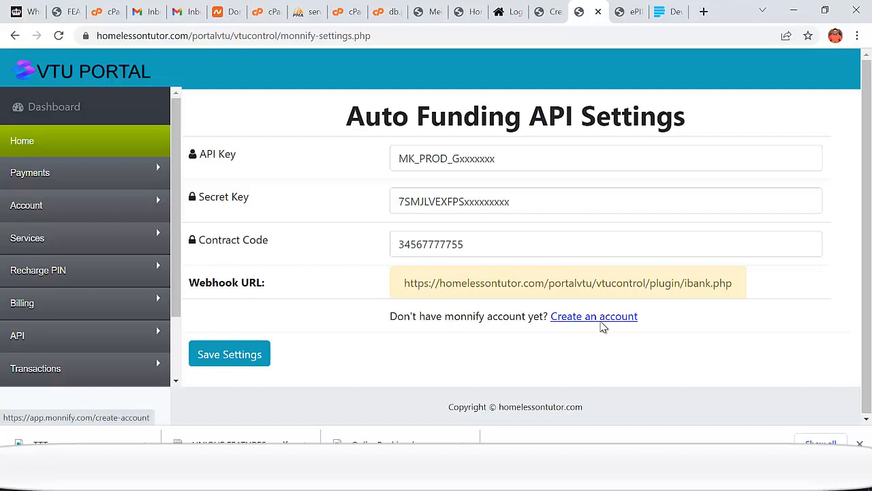
{"action": "right_click", "coordinate": [601, 325]}
{"action": "left_click", "coordinate": [655, 175]}
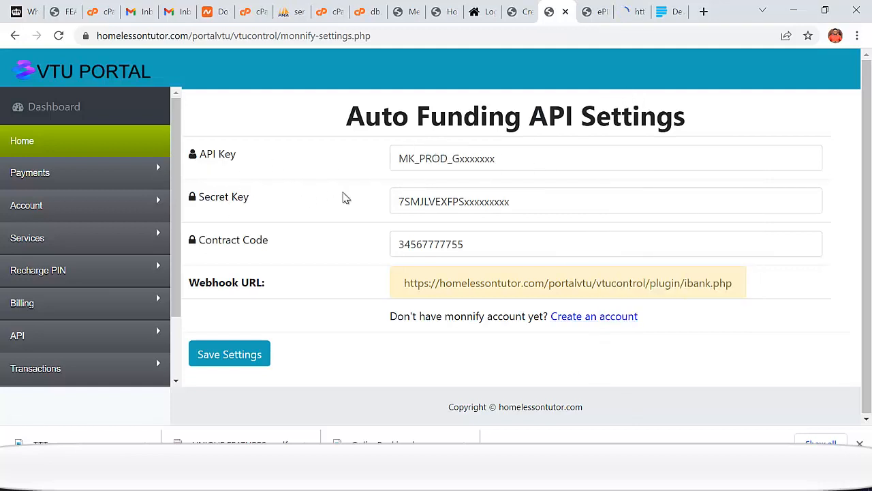
{"action": "left_click", "coordinate": [665, 15]}
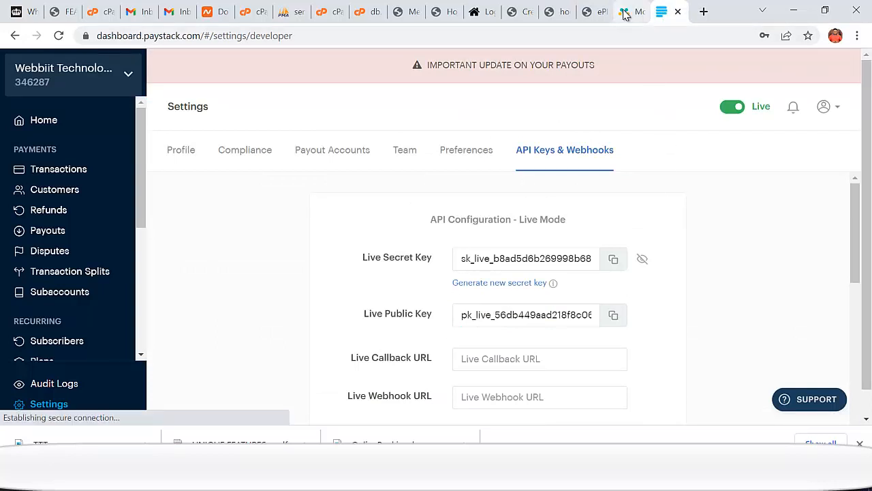
{"action": "left_click", "coordinate": [625, 15]}
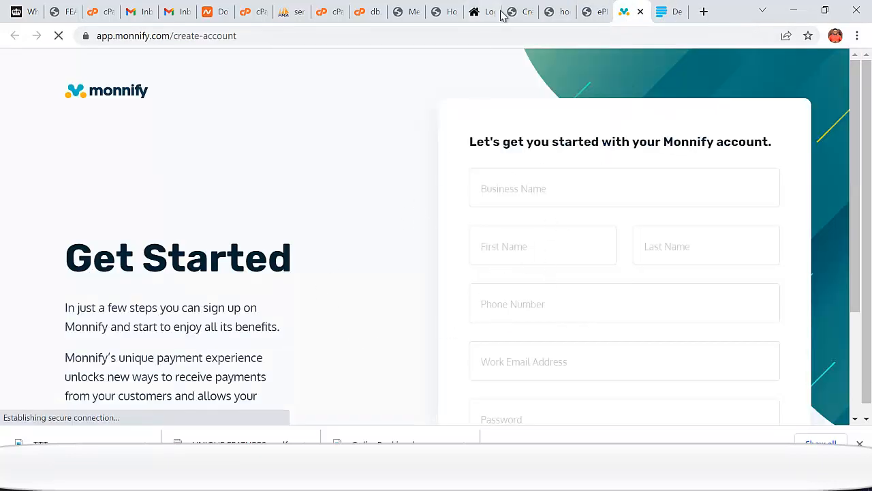
- Look over the ePINs signup tab, then go back to the Auto Funding API Settings tab
{"action": "left_click", "coordinate": [591, 19]}
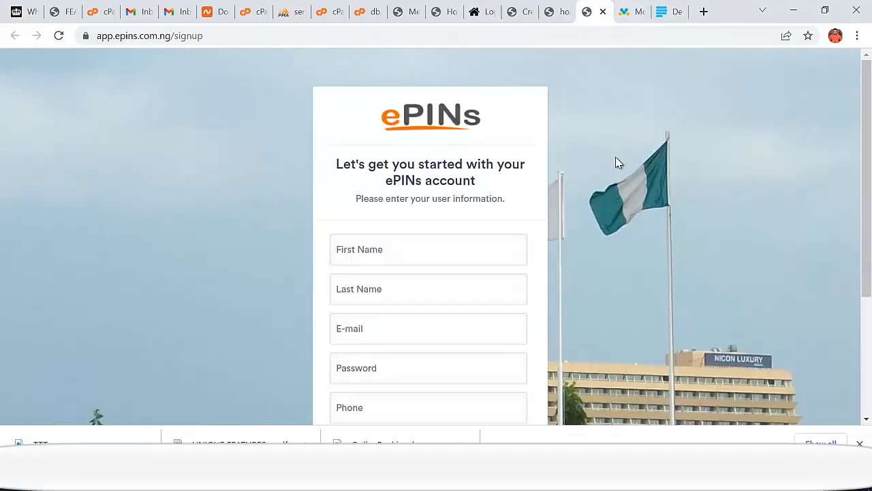
{"action": "left_click", "coordinate": [553, 16]}
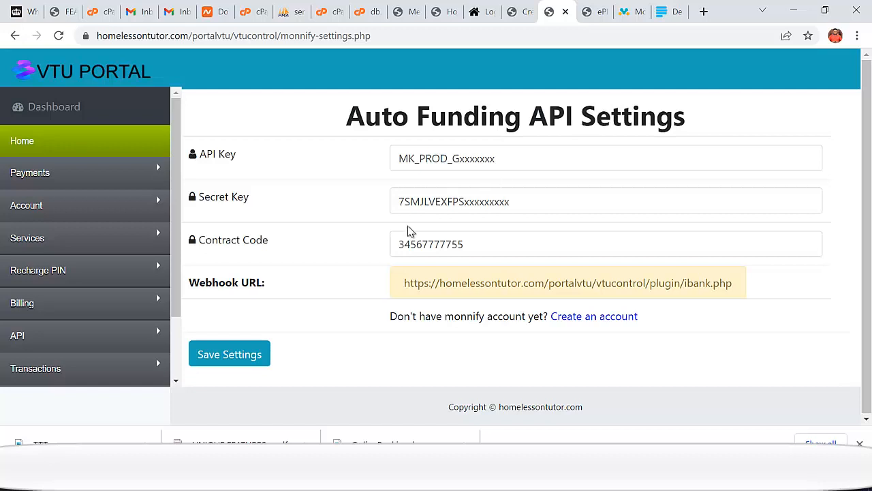
- Save the auto-funding API keys and copy the portal's login page address
{"action": "scroll", "coordinate": [68, 297], "scroll_direction": "down", "scroll_amount": 2}
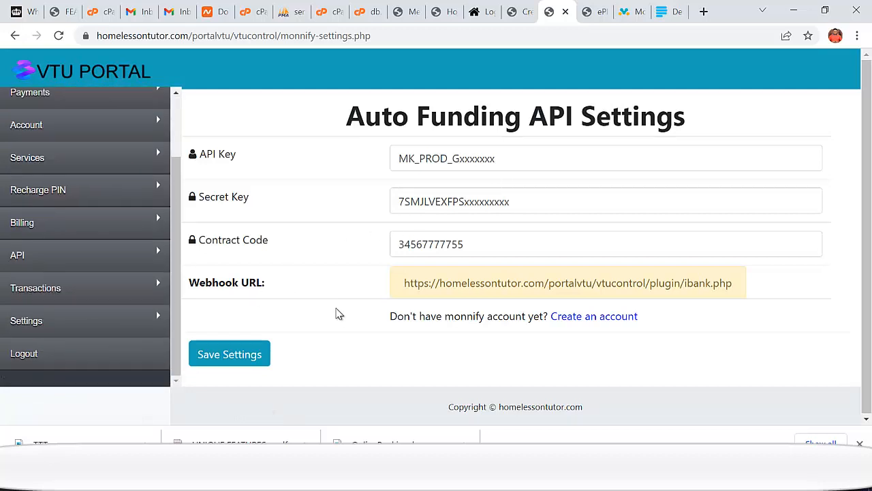
{"action": "left_click", "coordinate": [253, 361]}
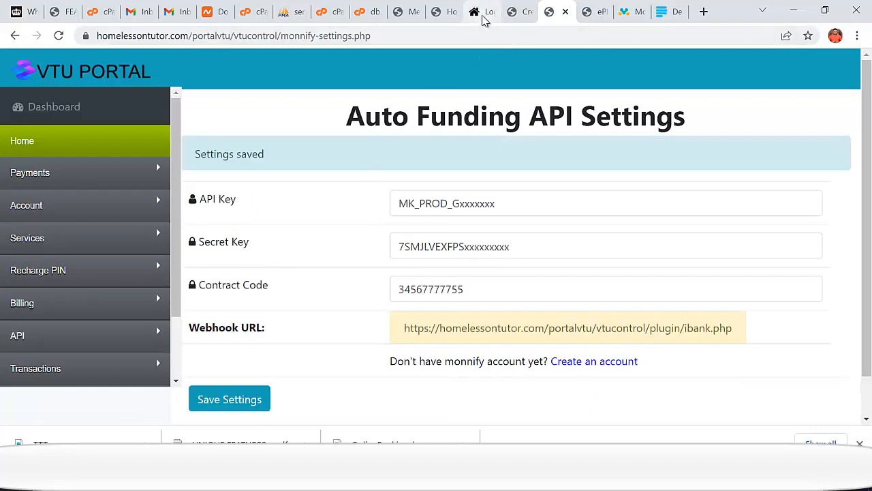
{"action": "left_click", "coordinate": [485, 13]}
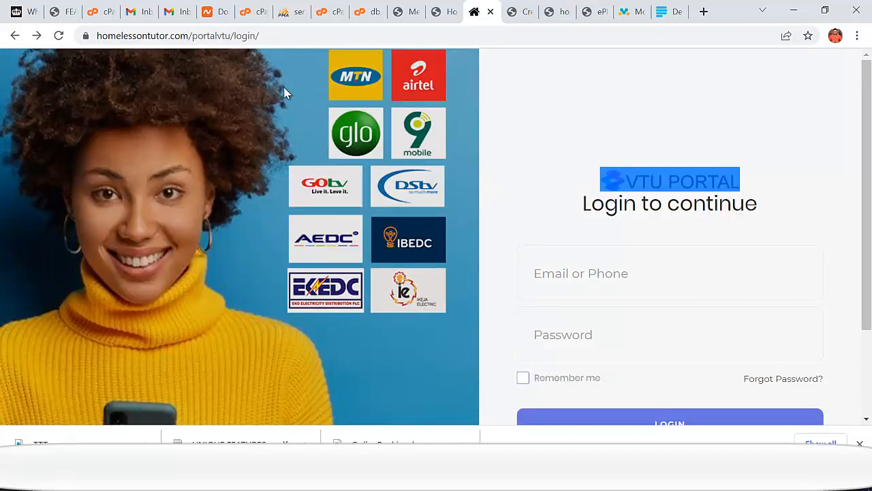
{"action": "left_click", "coordinate": [282, 39]}
{"action": "right_click", "coordinate": [220, 34]}
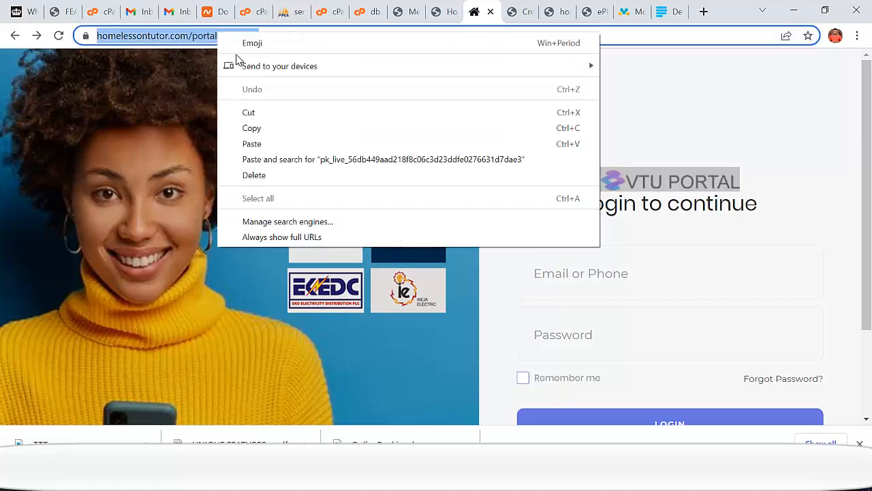
{"action": "left_click", "coordinate": [251, 130]}
- Open the login address in a new tab of another browser window and go to account signup
{"action": "left_click", "coordinate": [508, 476]}
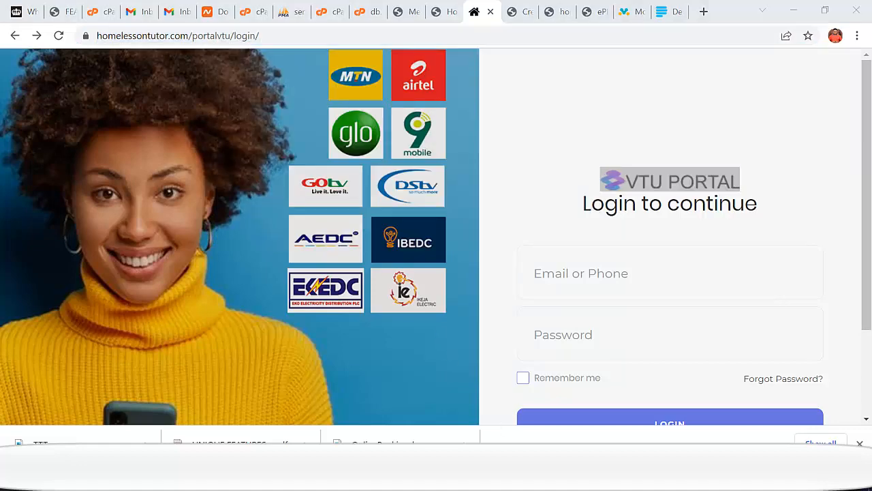
{"action": "left_click", "coordinate": [671, 13]}
{"action": "right_click", "coordinate": [627, 36]}
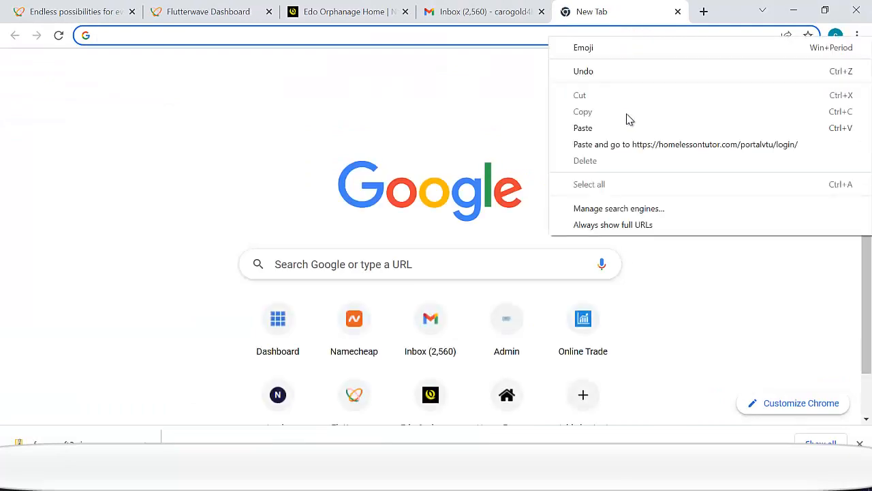
{"action": "left_click", "coordinate": [624, 142]}
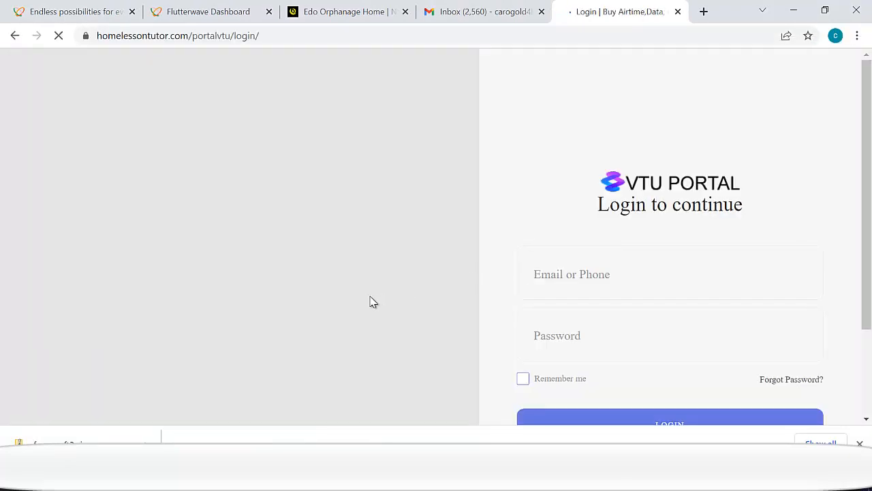
{"action": "scroll", "coordinate": [304, 232], "scroll_direction": "down", "scroll_amount": 1}
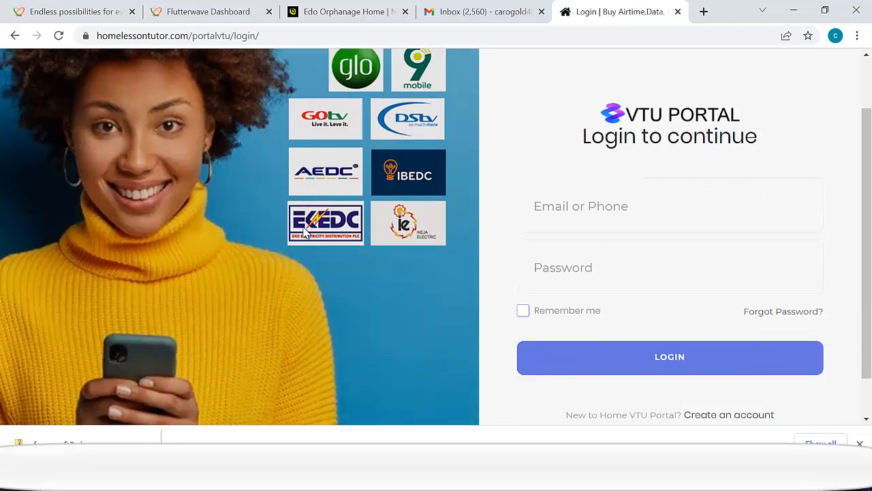
{"action": "scroll", "coordinate": [304, 232], "scroll_direction": "up", "scroll_amount": 1}
{"action": "scroll", "coordinate": [366, 220], "scroll_direction": "down", "scroll_amount": 2}
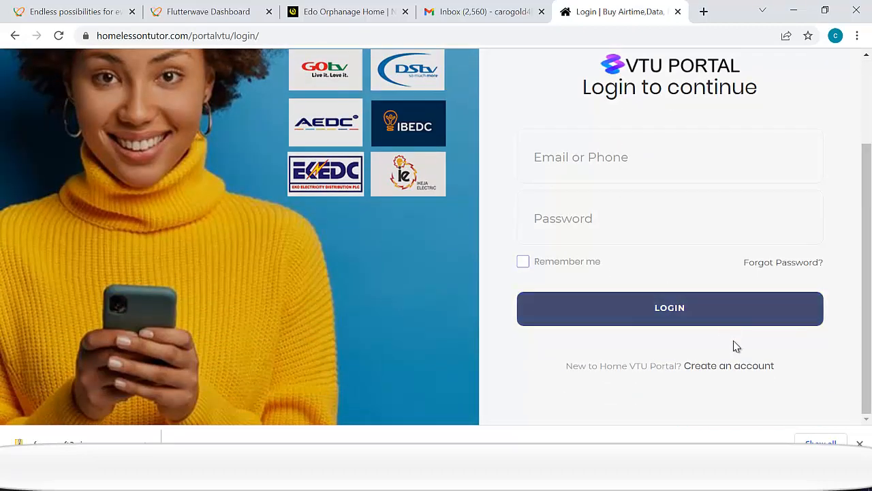
{"action": "left_click", "coordinate": [730, 366]}
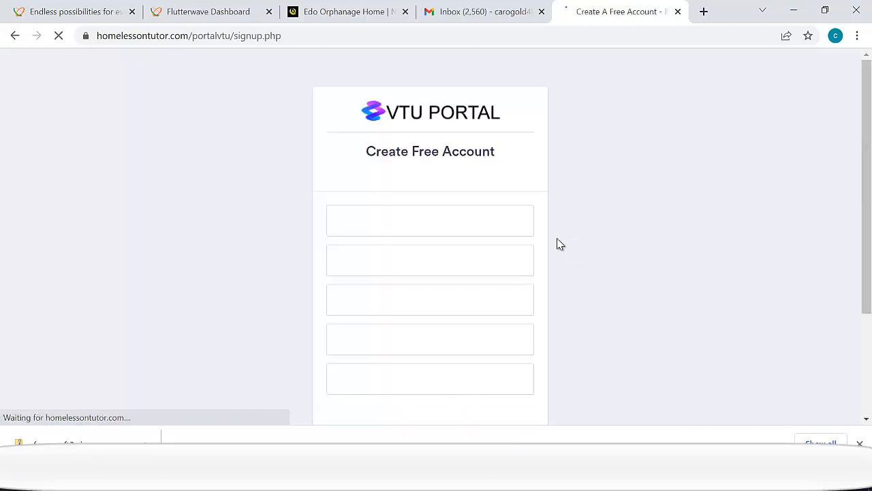
- Enter the first name, last name and password in the new-account form
{"action": "scroll", "coordinate": [397, 221], "scroll_direction": "down", "scroll_amount": 1}
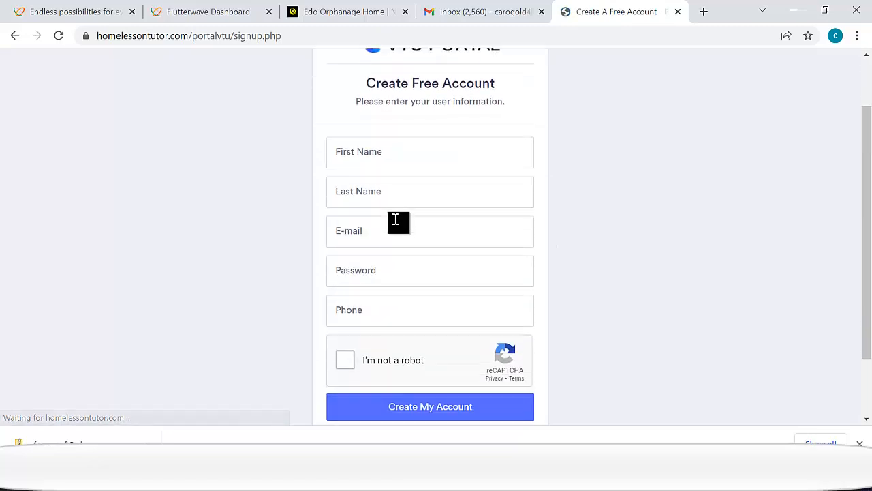
{"action": "left_click", "coordinate": [386, 154]}
{"action": "type", "text": "Ajayi"}
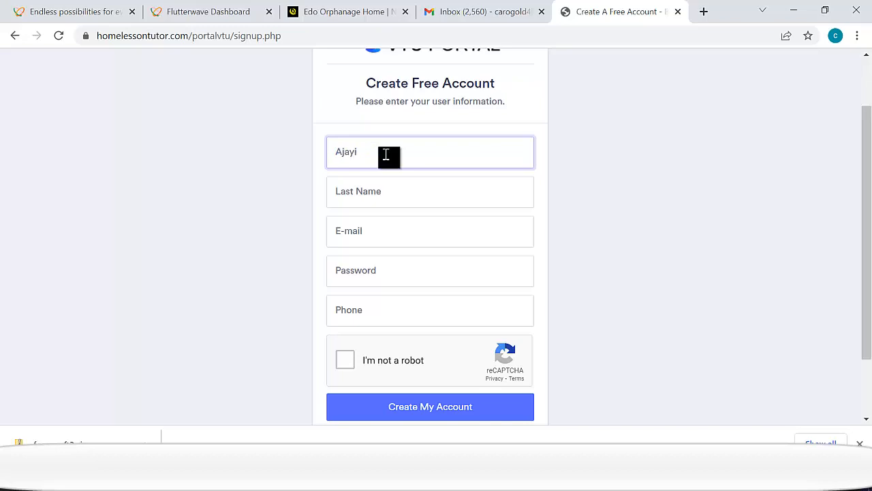
{"action": "key", "text": "Tab"}
{"action": "type", "text": "Ad"}
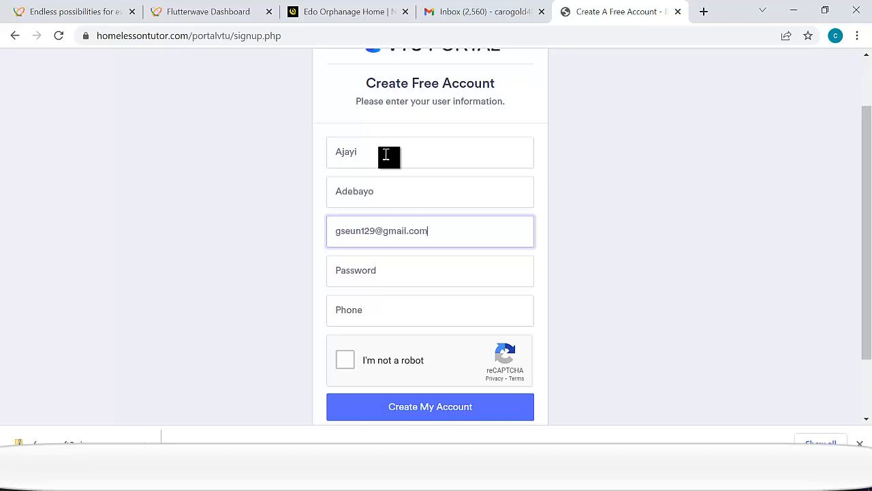
{"action": "key", "text": "Tab"}
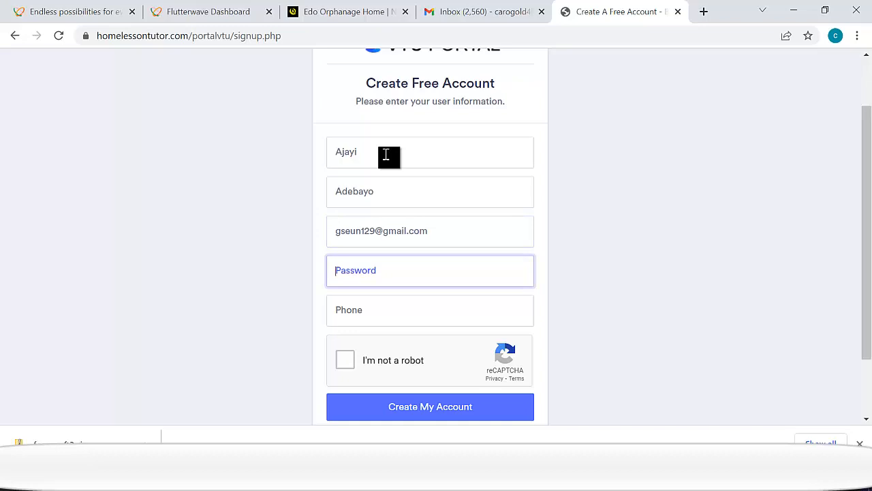
{"action": "type", "text": "••"}
{"action": "key", "text": "Tab"}
{"action": "type", "text": "0"}
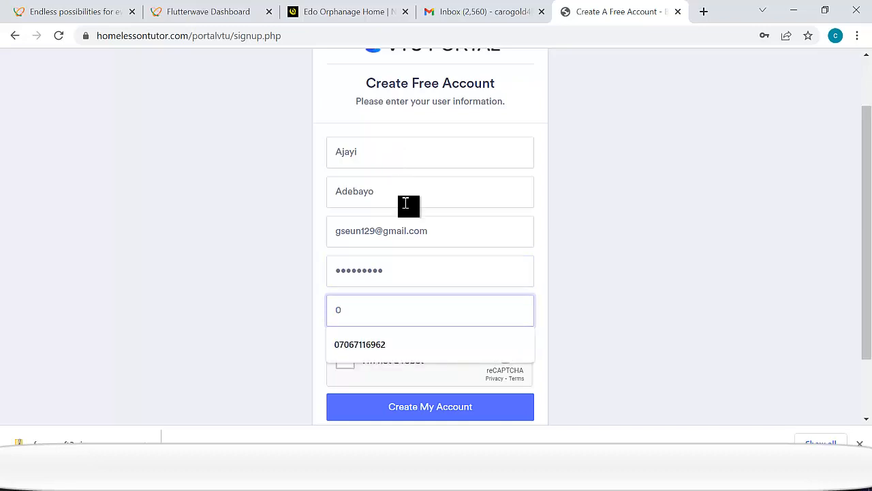
- Enter the phone number, pass the reCAPTCHA and submit the account signup
{"action": "left_click", "coordinate": [377, 342]}
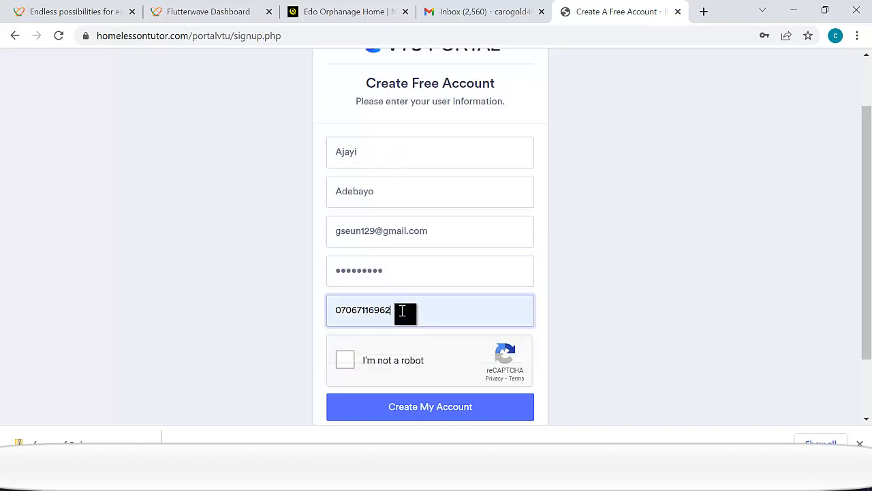
{"action": "key", "text": "BackSpace"}
{"action": "type", "text": "3"}
{"action": "left_click", "coordinate": [346, 360]}
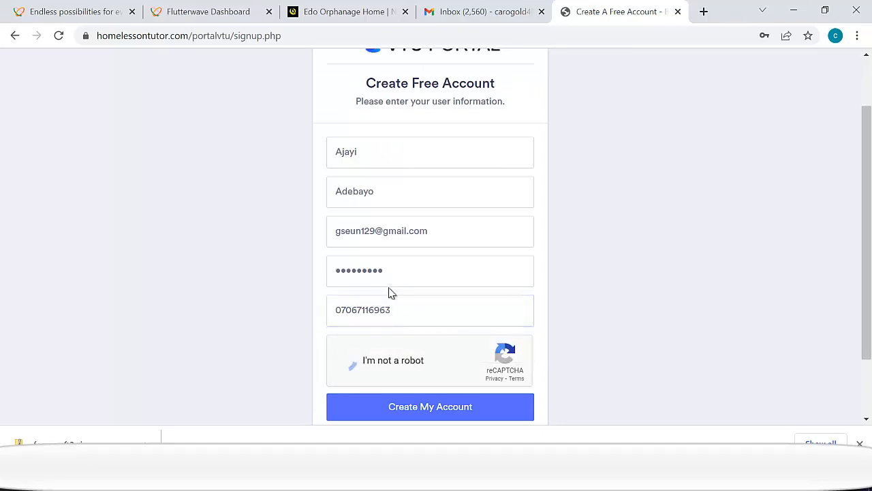
{"action": "scroll", "coordinate": [415, 277], "scroll_direction": "down", "scroll_amount": 1}
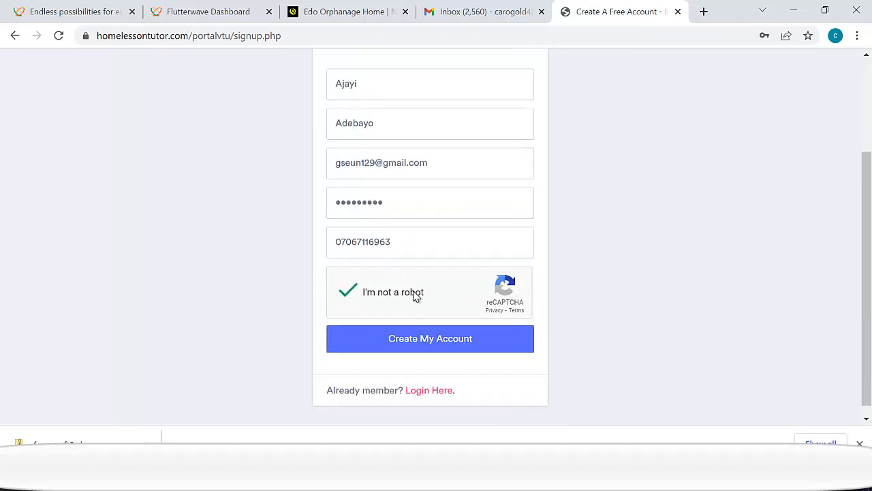
{"action": "left_click", "coordinate": [423, 342]}
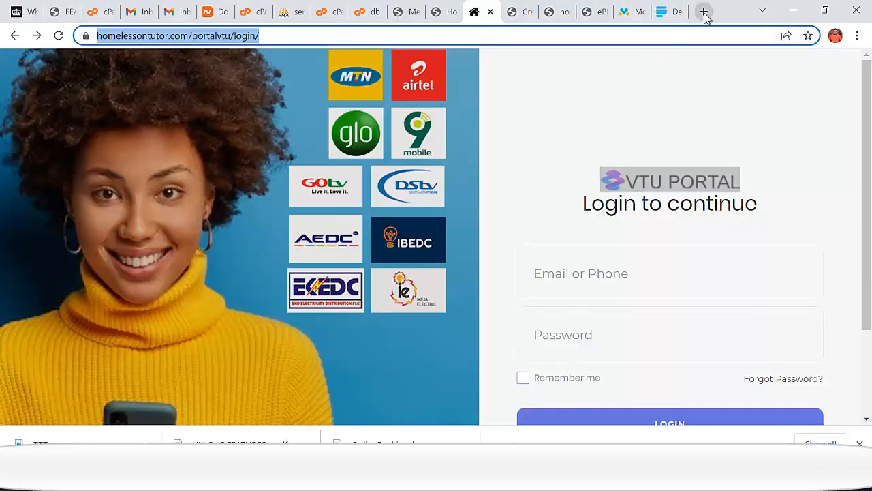
- Open Gmail in a new tab and switch to the other Google account's inbox
{"action": "left_click", "coordinate": [704, 11]}
{"action": "left_click", "coordinate": [429, 41]}
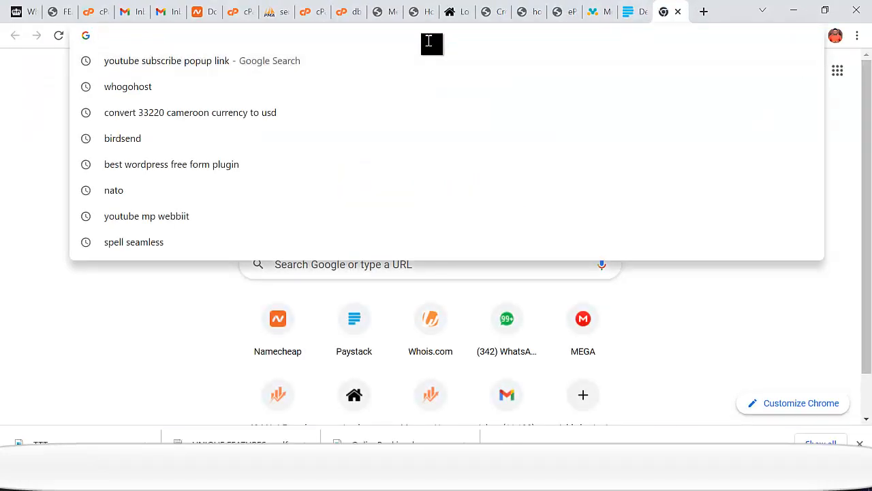
{"action": "type", "text": "gm"}
{"action": "key", "text": "Return"}
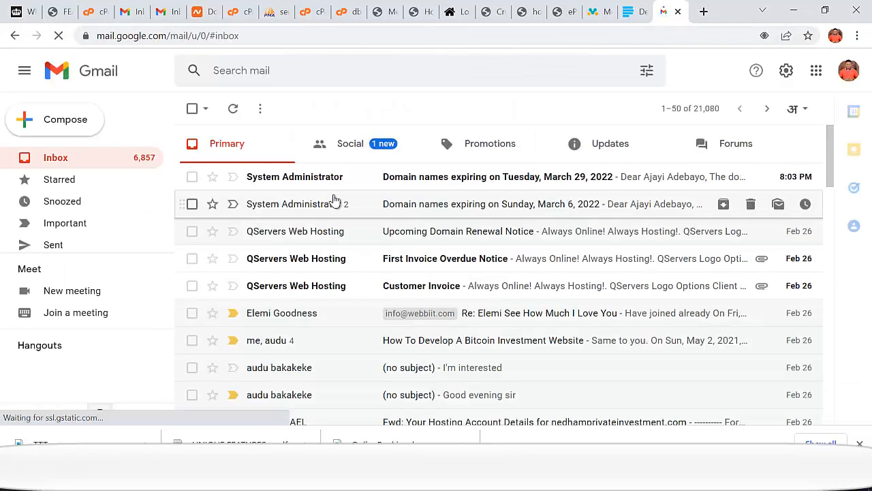
{"action": "left_click", "coordinate": [848, 71]}
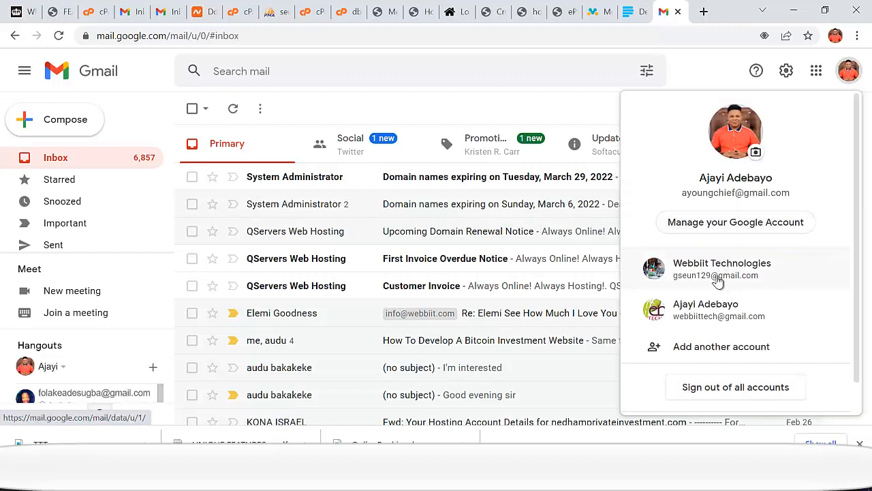
{"action": "left_click", "coordinate": [719, 270]}
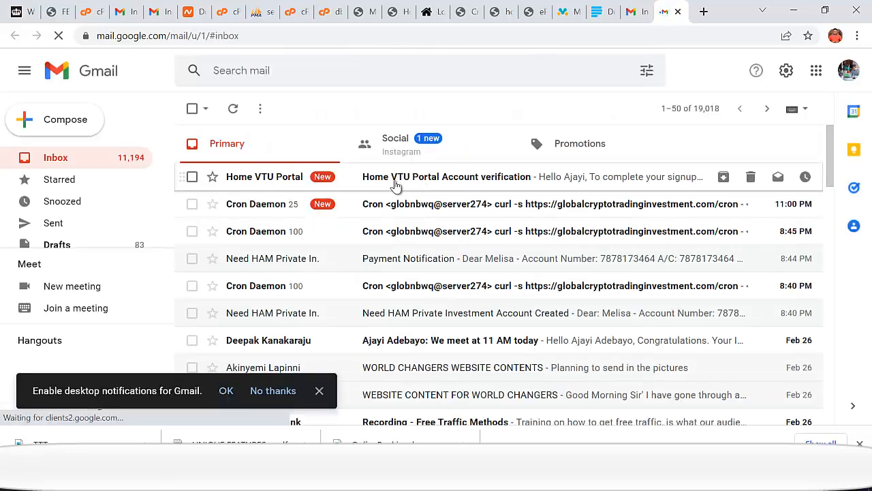
- Copy the code from the Home VTU Portal verification email and focus the portal's code field
{"action": "left_click", "coordinate": [511, 182]}
{"action": "scroll", "coordinate": [511, 184], "scroll_direction": "down", "scroll_amount": 3}
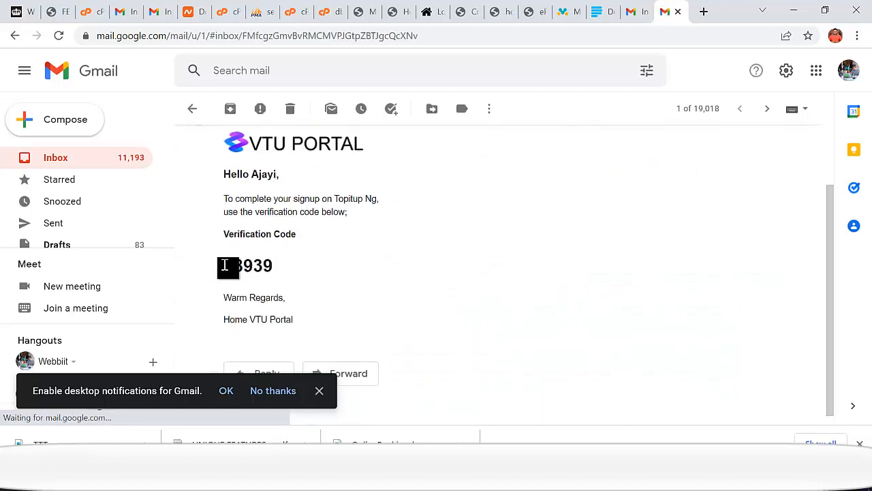
{"action": "mouse_move", "coordinate": [233, 265]}
{"action": "left_mouse_down"}
{"action": "mouse_move", "coordinate": [272, 266]}
{"action": "mouse_move", "coordinate": [230, 267]}
{"action": "left_mouse_up"}
{"action": "left_click", "coordinate": [263, 177]}
{"action": "right_click", "coordinate": [230, 267]}
{"action": "left_click", "coordinate": [239, 274]}
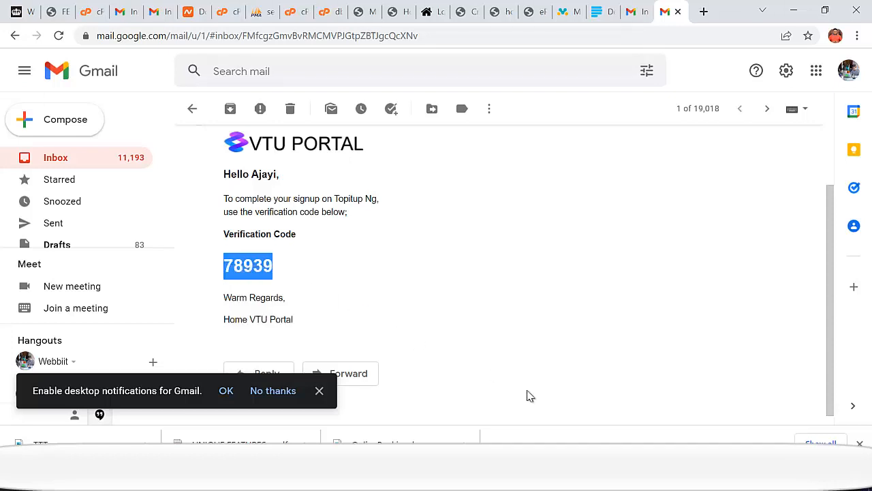
{"action": "key", "text": "alt+Tab"}
{"action": "left_click", "coordinate": [400, 244]}
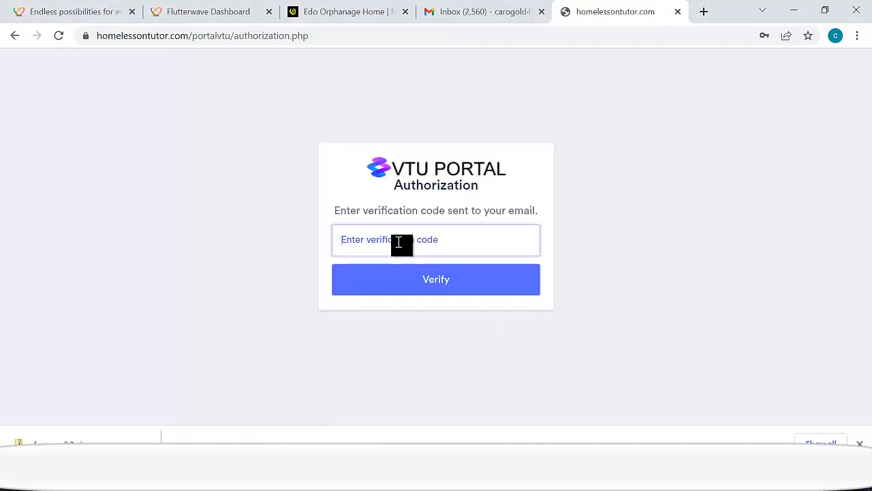
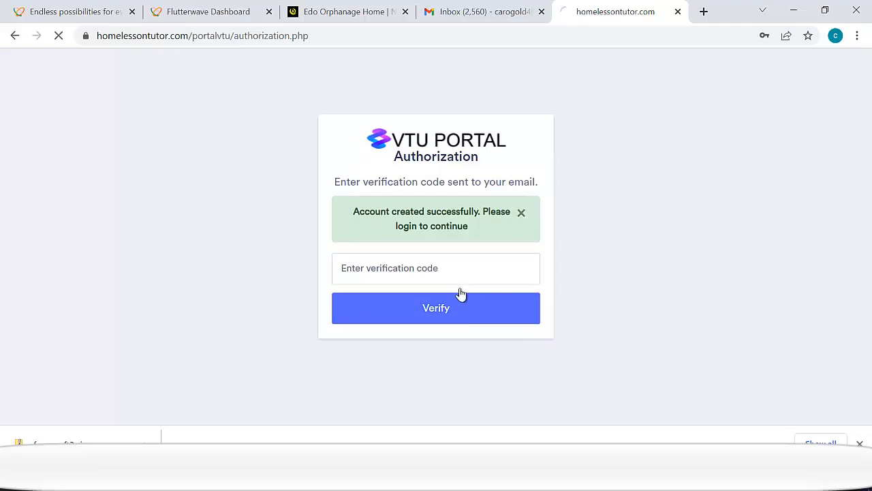
- Log in to the VTU Portal user account with the registered email and password
{"action": "scroll", "coordinate": [460, 240], "scroll_direction": "down", "scroll_amount": 2}
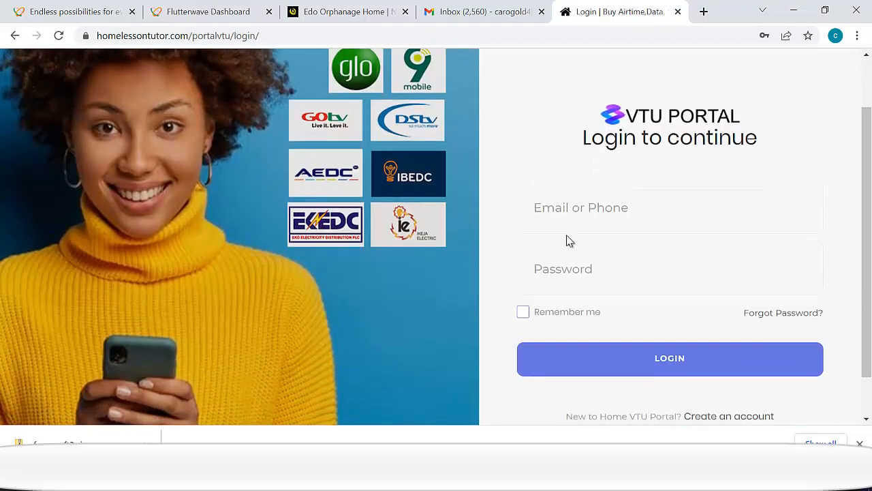
{"action": "left_click", "coordinate": [578, 207]}
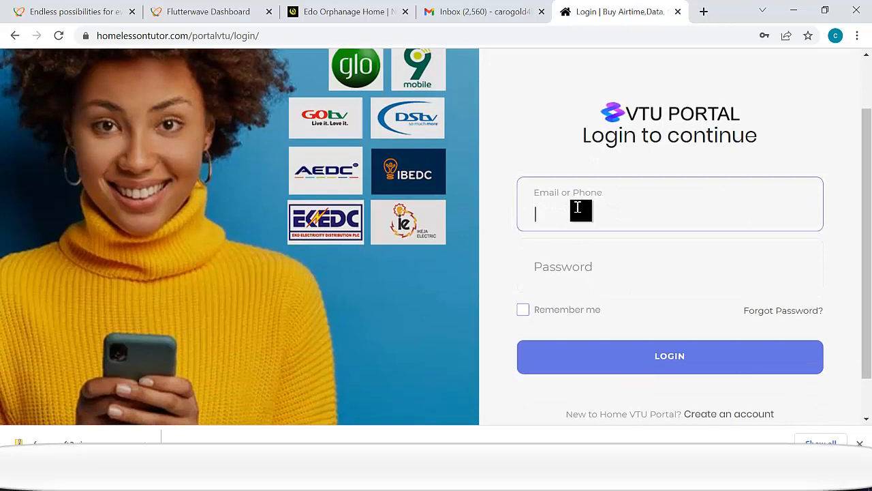
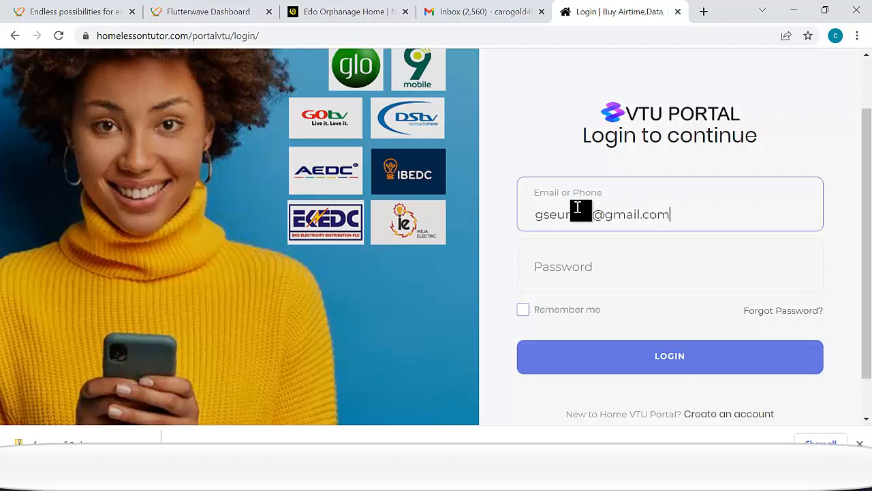
{"action": "key", "text": "Tab"}
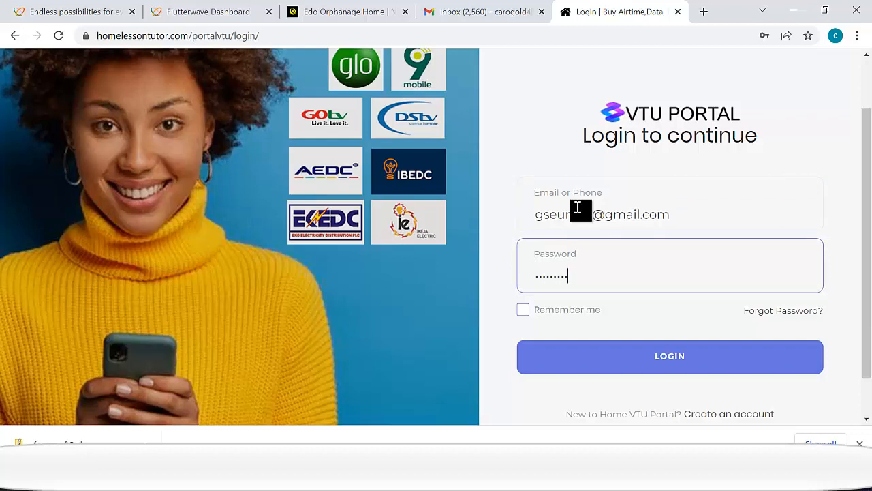
{"action": "left_click", "coordinate": [619, 361]}
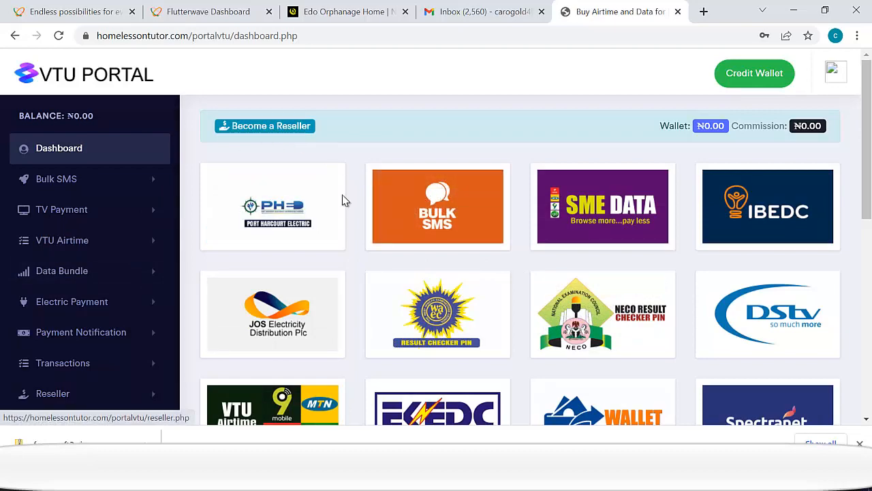
- On the NECO PIN purchase page, select the NECO service and NECO exam type, then focus Phone Number
{"action": "scroll", "coordinate": [366, 280], "scroll_direction": "down", "scroll_amount": 1}
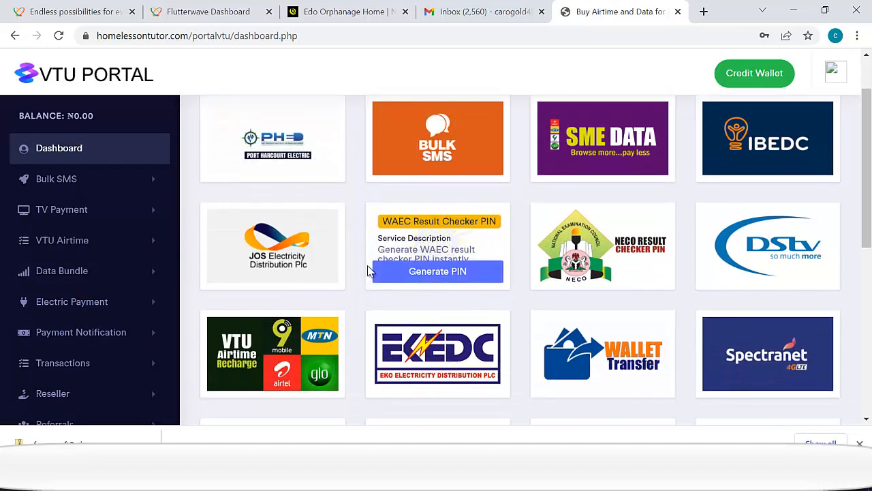
{"action": "scroll", "coordinate": [339, 218], "scroll_direction": "up", "scroll_amount": 1}
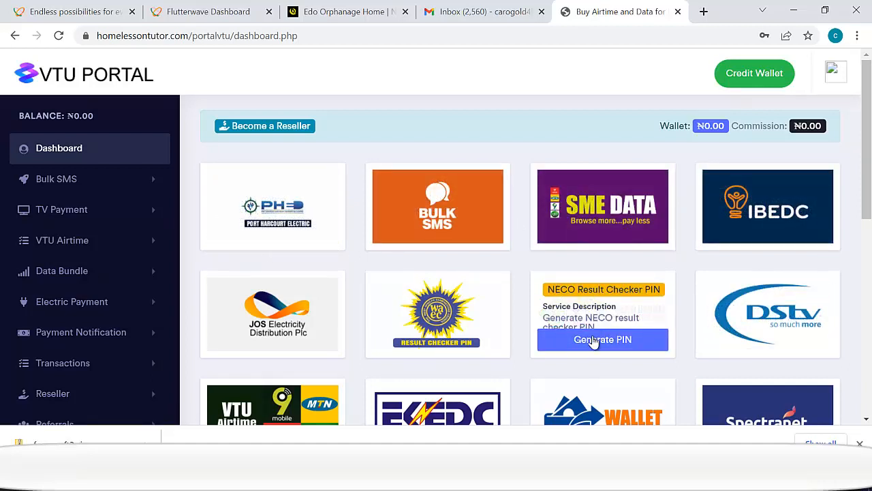
{"action": "left_click", "coordinate": [607, 352]}
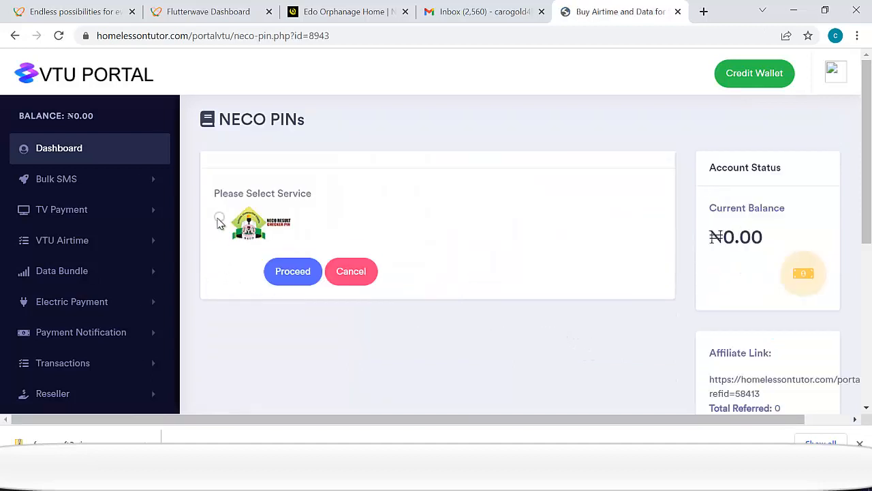
{"action": "left_click", "coordinate": [218, 218]}
{"action": "scroll", "coordinate": [326, 326], "scroll_direction": "down", "scroll_amount": 1}
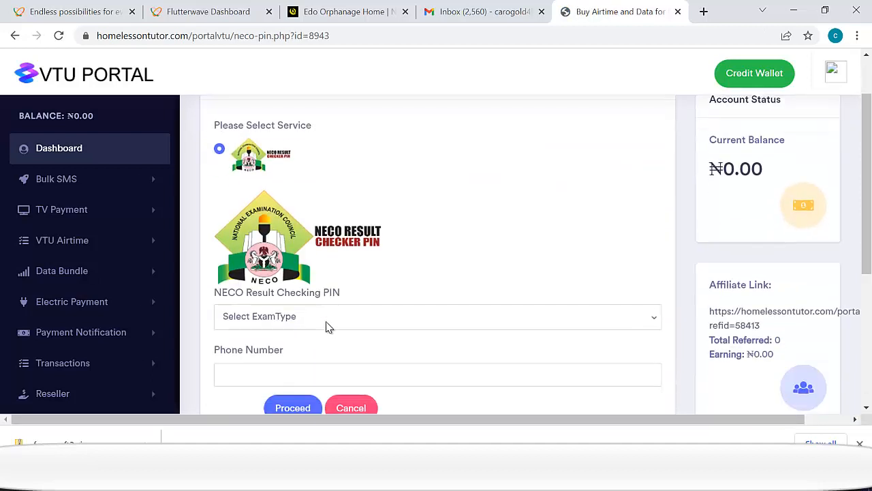
{"action": "left_click", "coordinate": [272, 326]}
{"action": "left_click", "coordinate": [259, 346]}
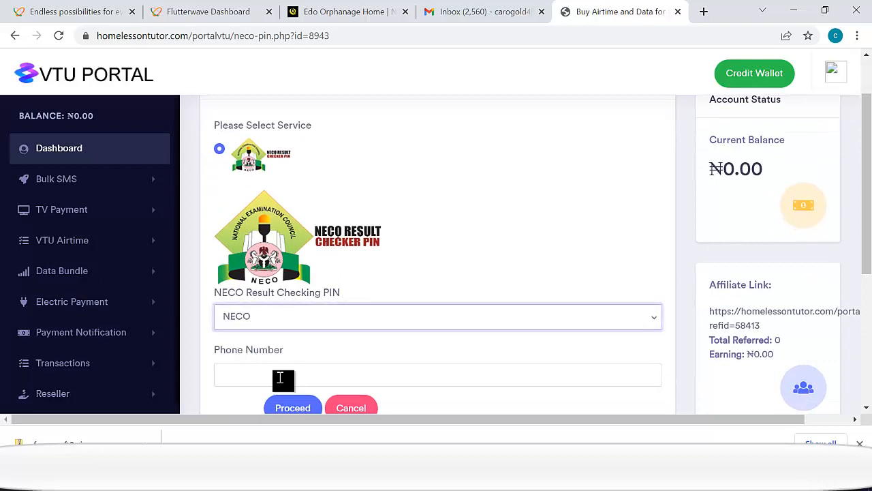
{"action": "left_click", "coordinate": [280, 373]}
{"action": "scroll", "coordinate": [283, 372], "scroll_direction": "down", "scroll_amount": 2}
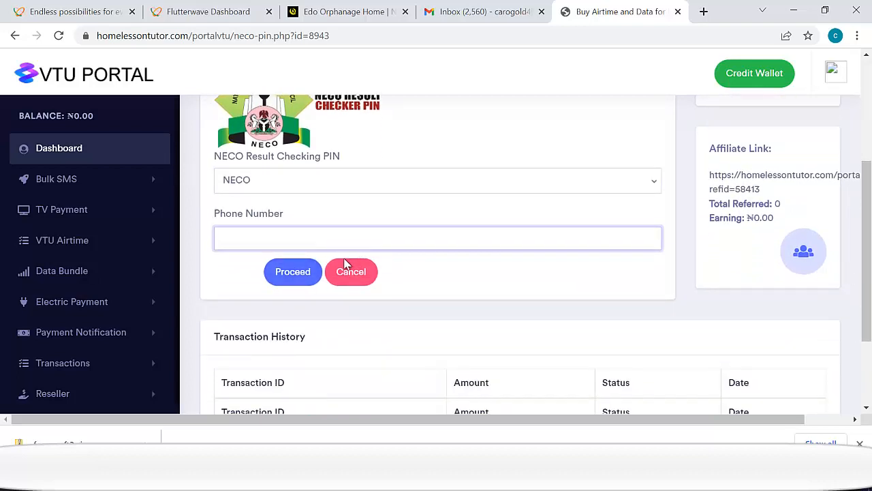
{"action": "scroll", "coordinate": [305, 285], "scroll_direction": "down", "scroll_amount": 2}
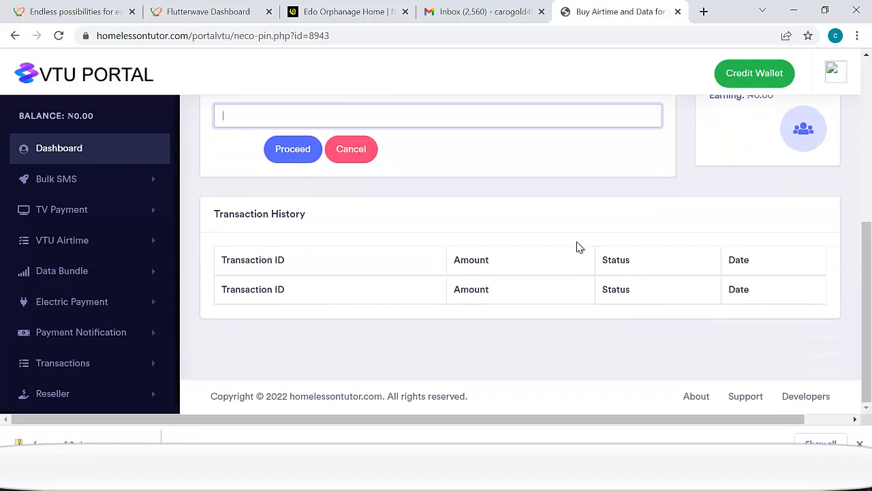
{"action": "scroll", "coordinate": [577, 247], "scroll_direction": "up", "scroll_amount": 4}
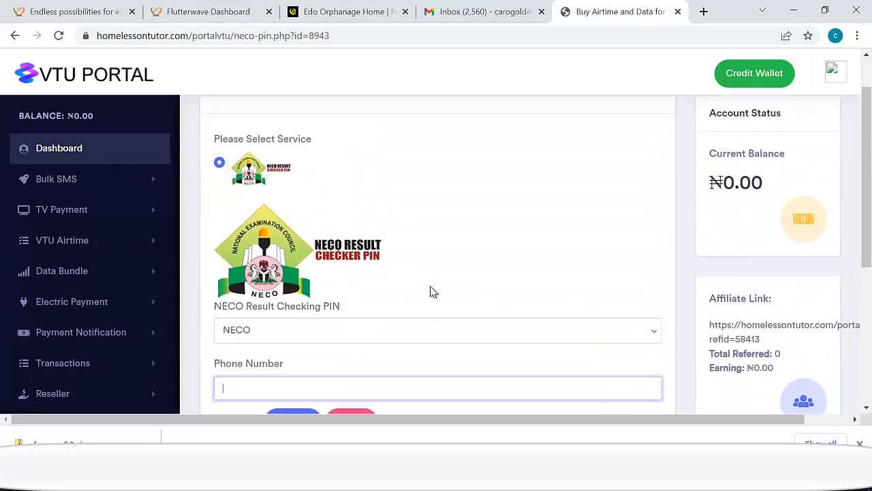
{"action": "scroll", "coordinate": [376, 285], "scroll_direction": "up", "scroll_amount": 1}
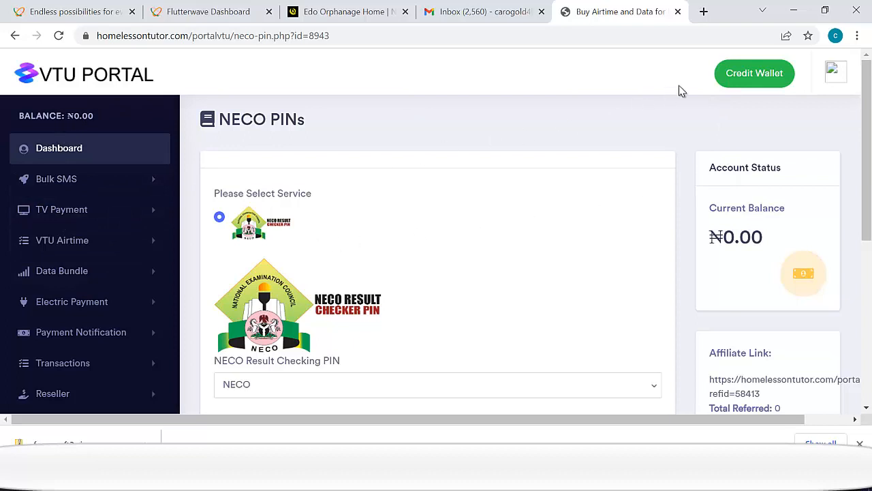
- Visit the Link BVN page from Credit Wallet, then return to wallet funding
{"action": "left_click", "coordinate": [742, 85]}
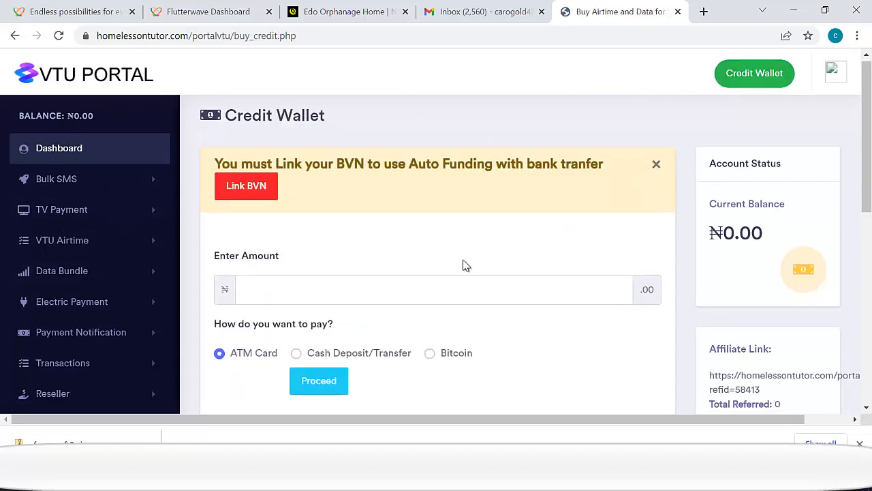
{"action": "left_click", "coordinate": [244, 188]}
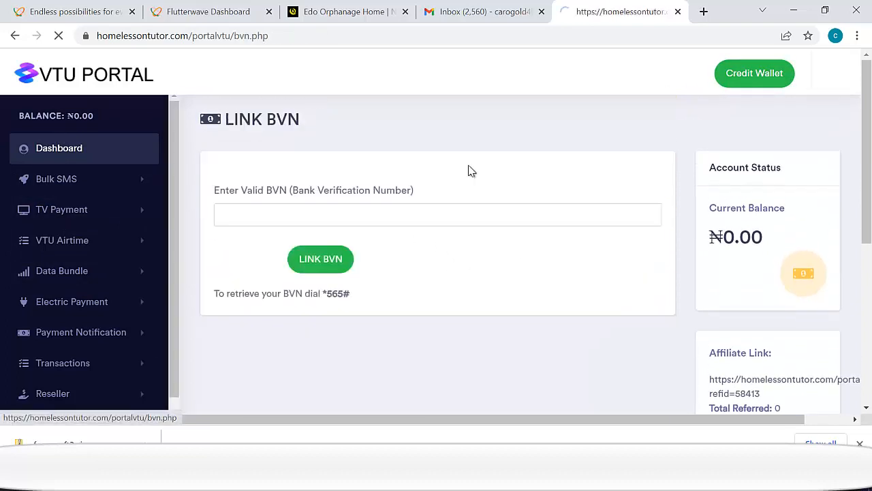
{"action": "left_click", "coordinate": [314, 214]}
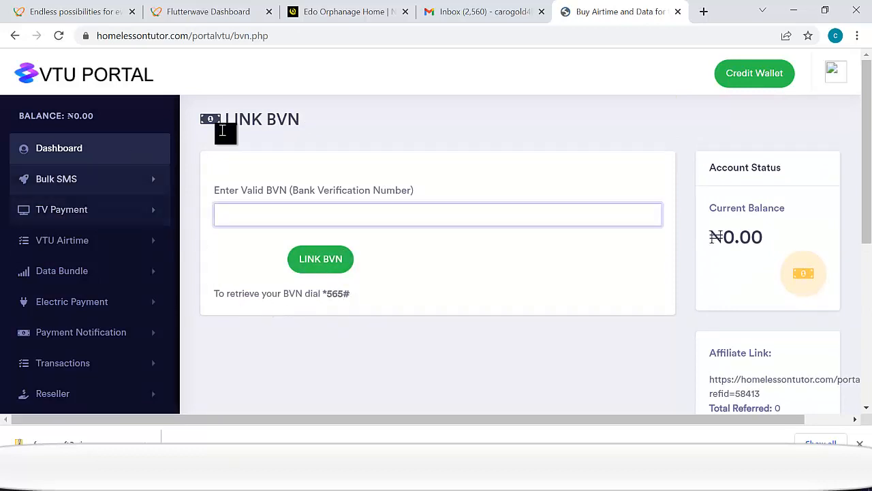
{"action": "left_click", "coordinate": [758, 85]}
- Submit a 600 naira ATM card wallet funding request
{"action": "scroll", "coordinate": [408, 279], "scroll_direction": "down", "scroll_amount": 1}
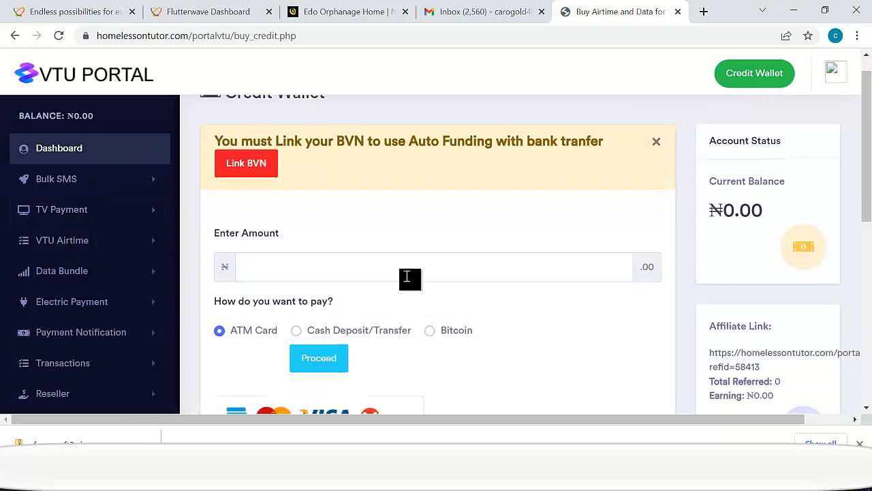
{"action": "scroll", "coordinate": [374, 278], "scroll_direction": "down", "scroll_amount": 1}
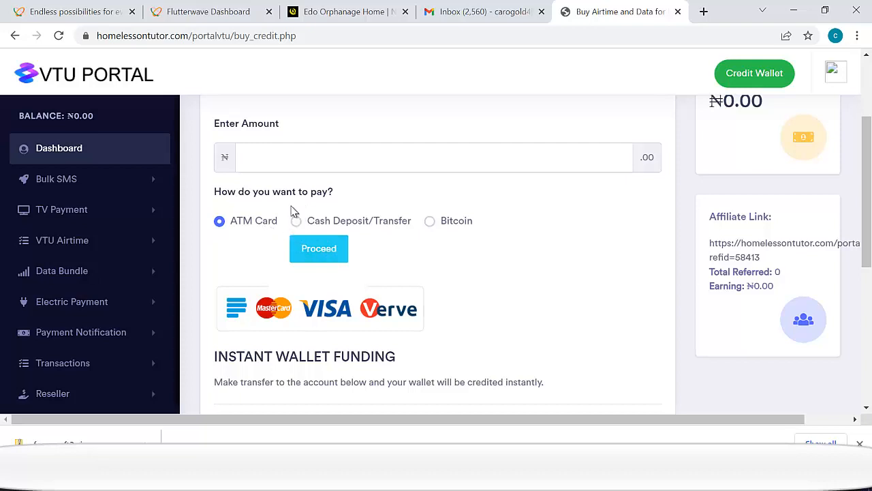
{"action": "left_click", "coordinate": [282, 162]}
{"action": "type", "text": "6"}
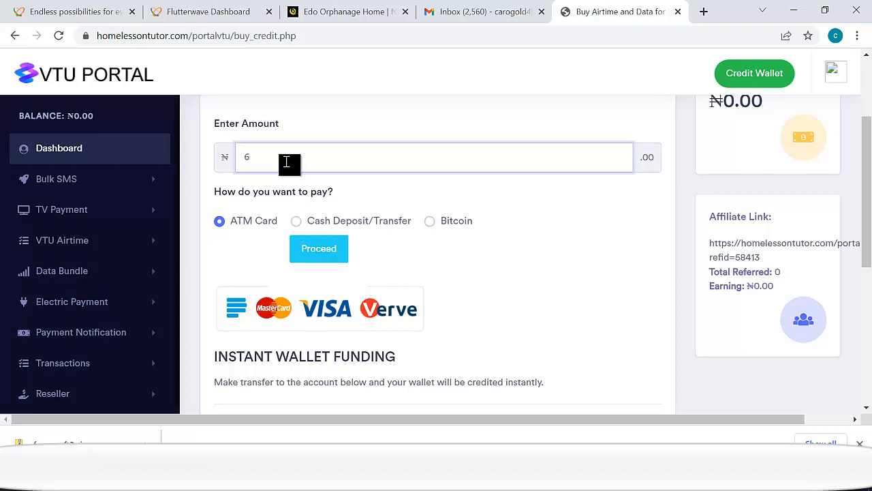
{"action": "type", "text": "00"}
{"action": "left_click", "coordinate": [332, 247]}
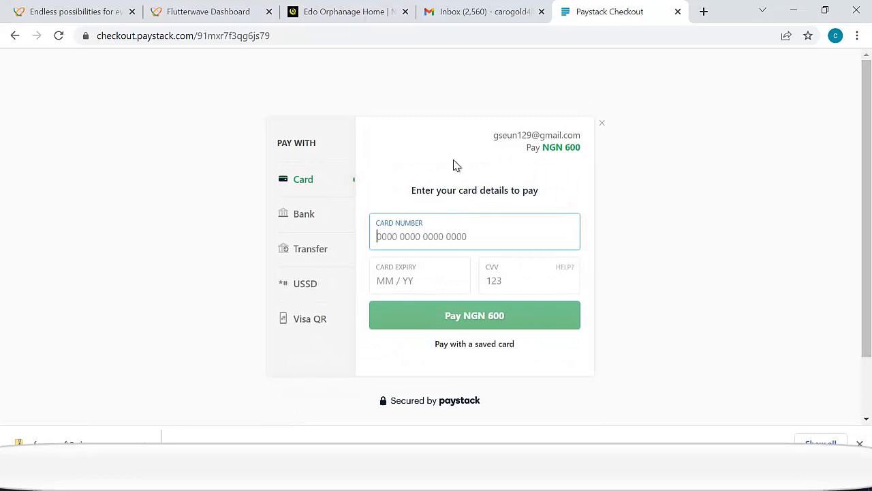
- Look over the Paystack NGN 600 card form, then go back to the wallet funding page
{"action": "left_click_drag", "start_coordinate": [439, 141], "coordinate": [354, 143]}
{"action": "left_click", "coordinate": [403, 183]}
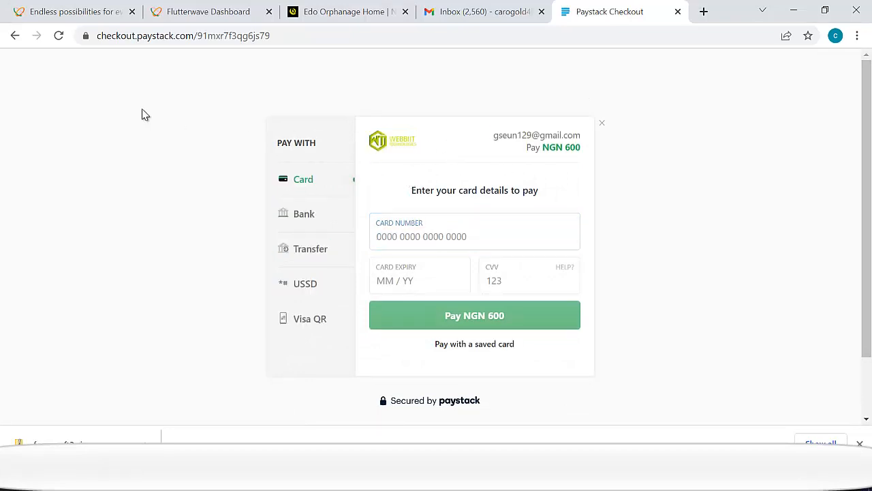
{"action": "left_click", "coordinate": [11, 37]}
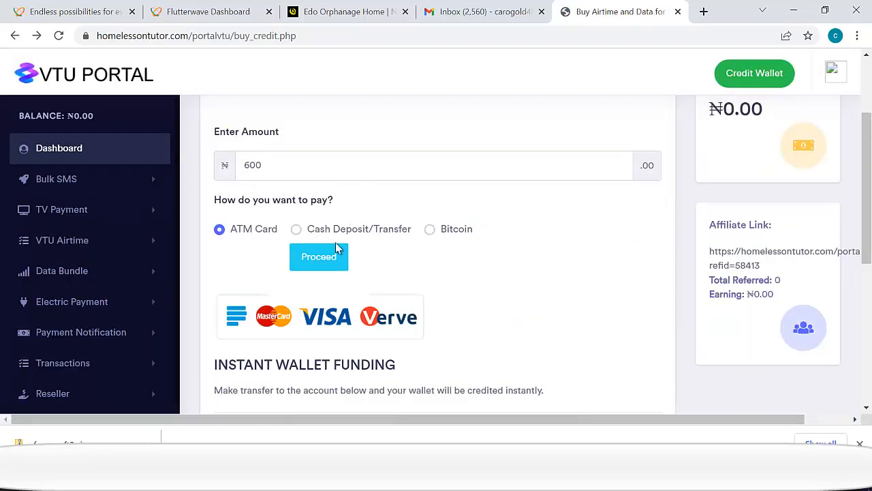
- Switch payment to bank transfer and select the account name and account number shown
{"action": "scroll", "coordinate": [437, 307], "scroll_direction": "down", "scroll_amount": 1}
{"action": "scroll", "coordinate": [463, 301], "scroll_direction": "up", "scroll_amount": 1}
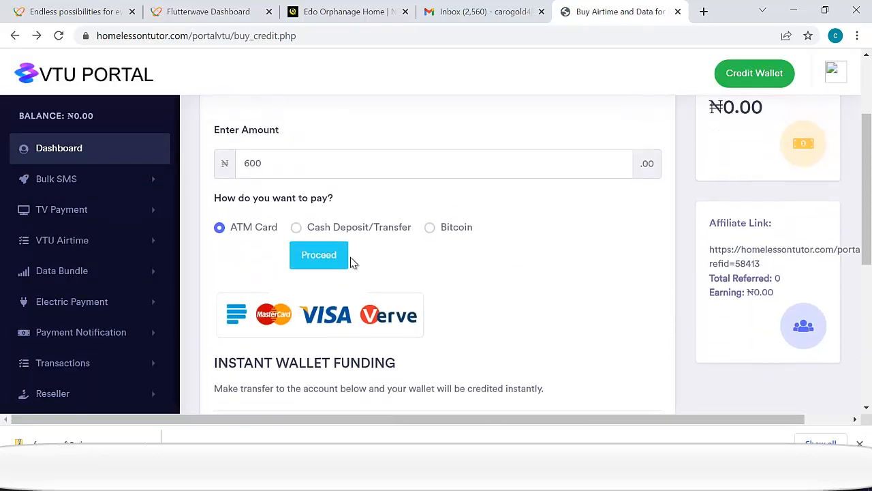
{"action": "left_click", "coordinate": [297, 230]}
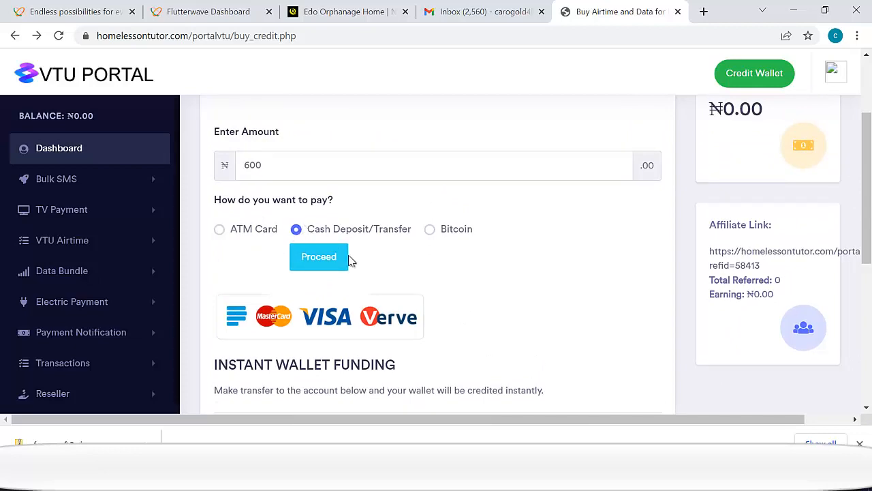
{"action": "left_click", "coordinate": [314, 260]}
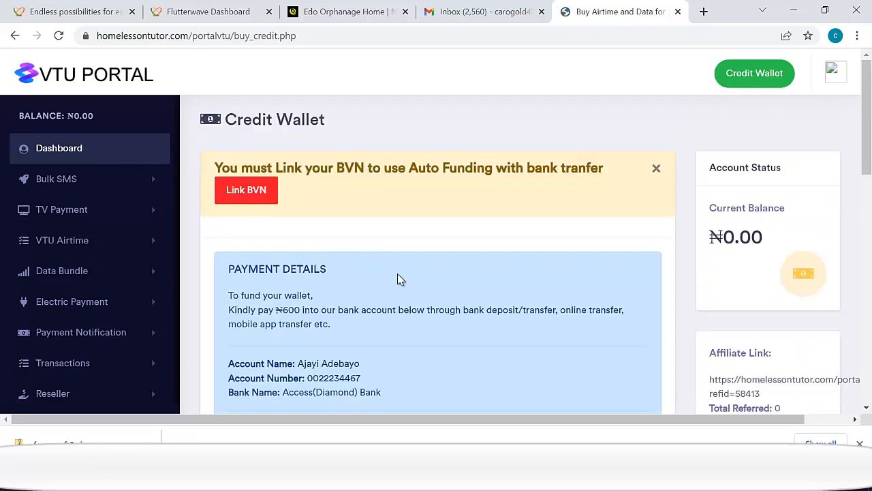
{"action": "scroll", "coordinate": [402, 286], "scroll_direction": "down", "scroll_amount": 2}
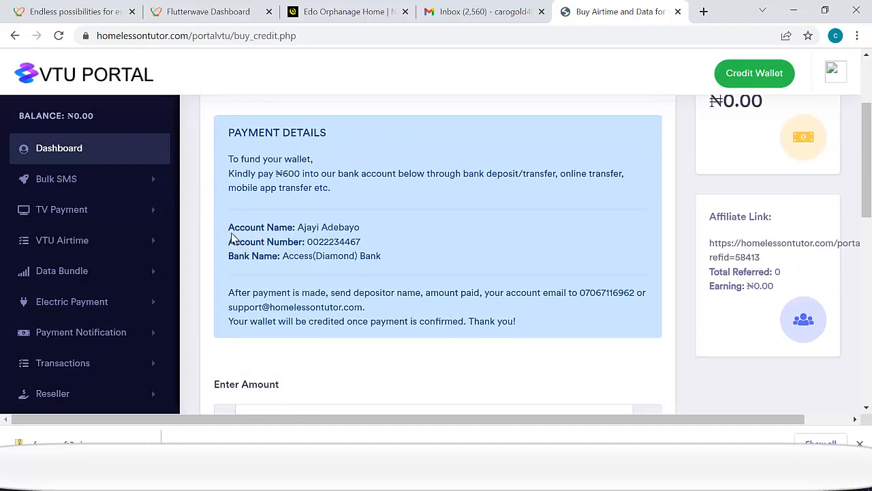
{"action": "triple_click", "coordinate": [281, 226]}
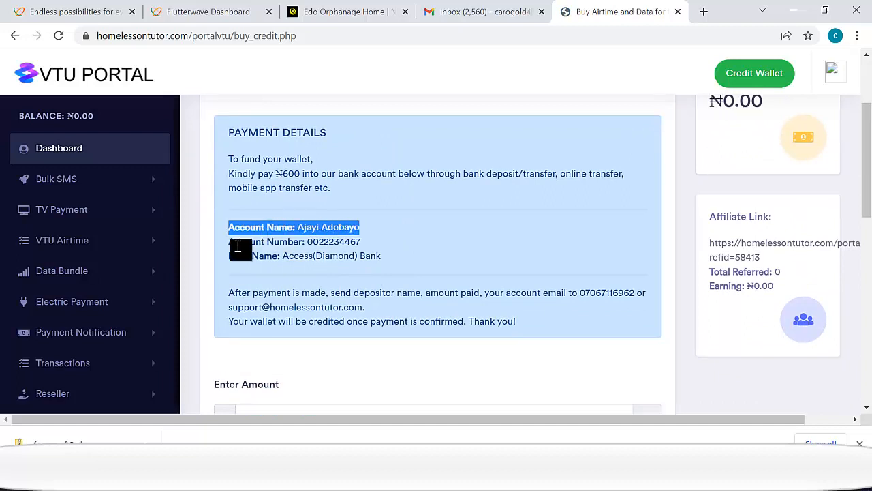
{"action": "left_click_drag", "start_coordinate": [236, 242], "coordinate": [344, 242]}
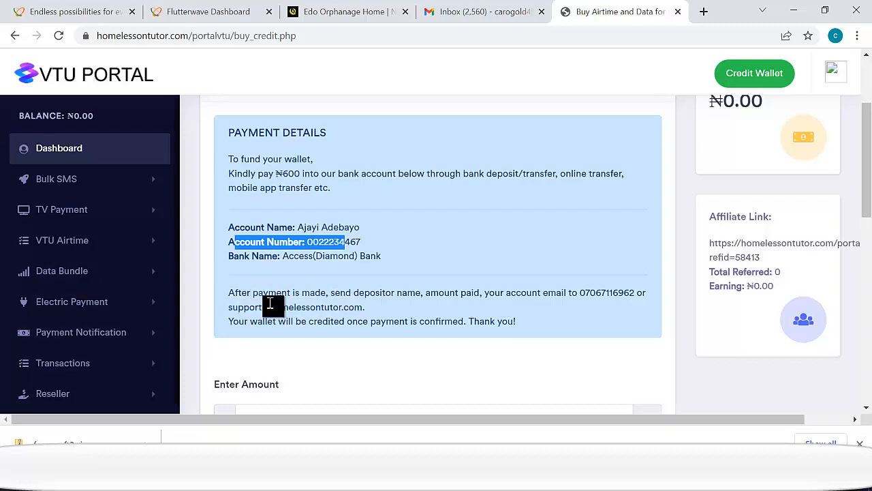
- Scroll through the Fund Wallet page, then switch to the Gmail window
{"action": "scroll", "coordinate": [269, 300], "scroll_direction": "down", "scroll_amount": 1}
{"action": "scroll", "coordinate": [422, 269], "scroll_direction": "down", "scroll_amount": 2}
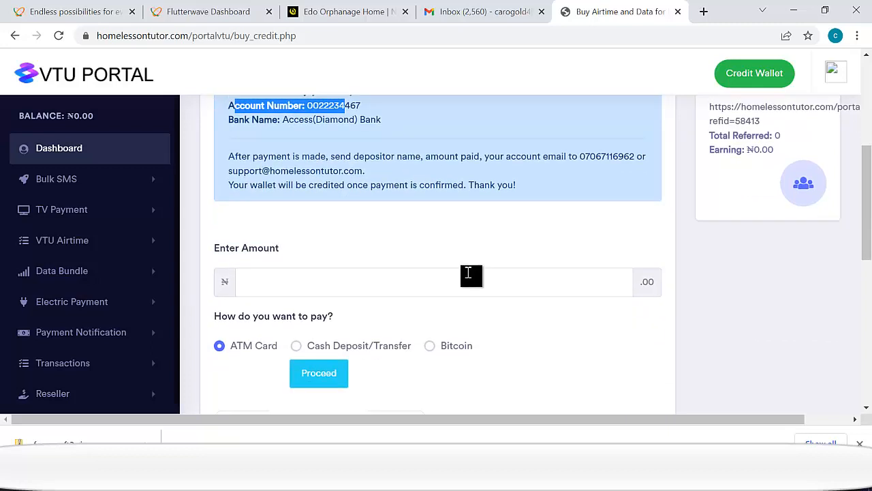
{"action": "scroll", "coordinate": [653, 250], "scroll_direction": "up", "scroll_amount": 2}
{"action": "scroll", "coordinate": [443, 227], "scroll_direction": "down", "scroll_amount": 5}
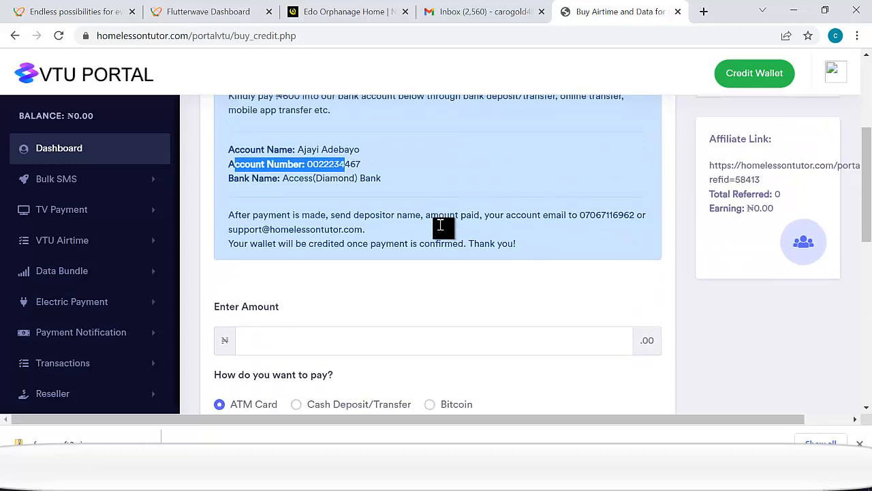
{"action": "scroll", "coordinate": [437, 259], "scroll_direction": "up", "scroll_amount": 3}
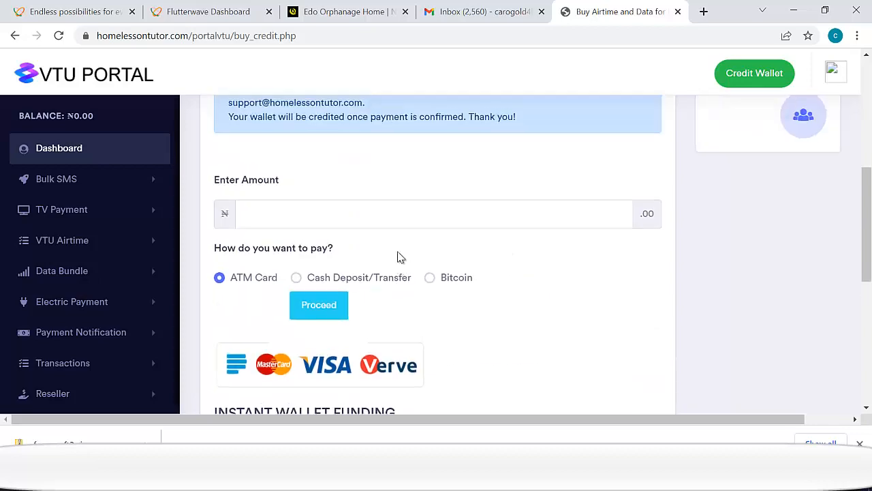
{"action": "scroll", "coordinate": [451, 141], "scroll_direction": "up", "scroll_amount": 4}
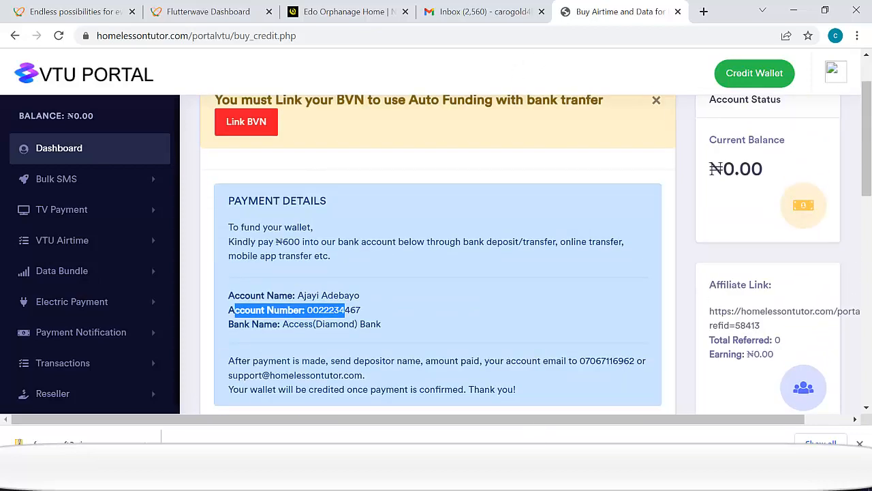
{"action": "key", "text": "alt+Tab"}
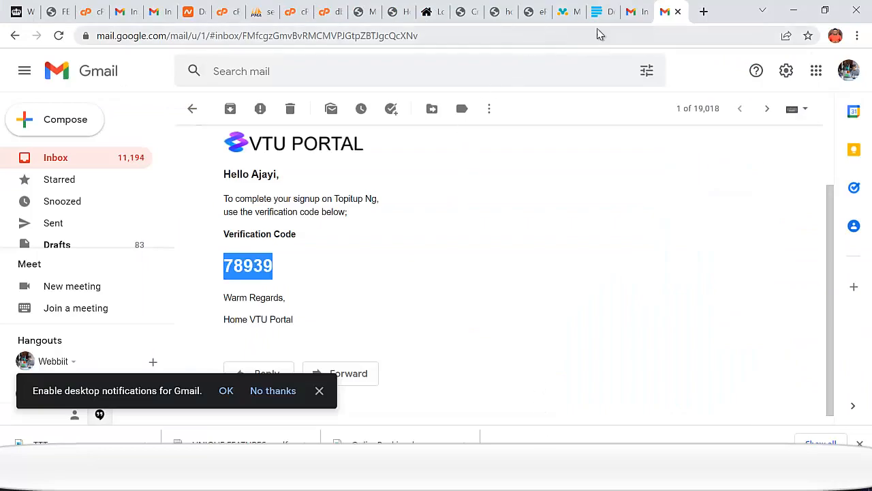
- In the admin dashboard's user list, activate the newly registered user's account
{"action": "left_click", "coordinate": [526, 17]}
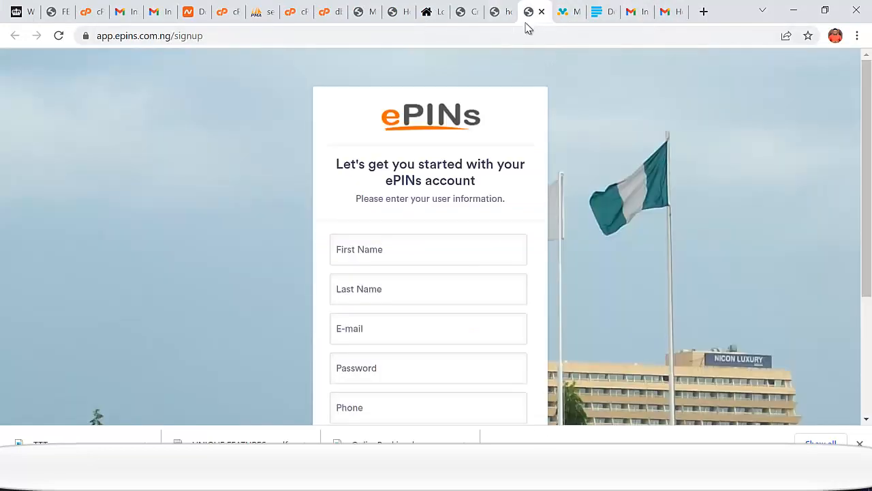
{"action": "left_click", "coordinate": [501, 12]}
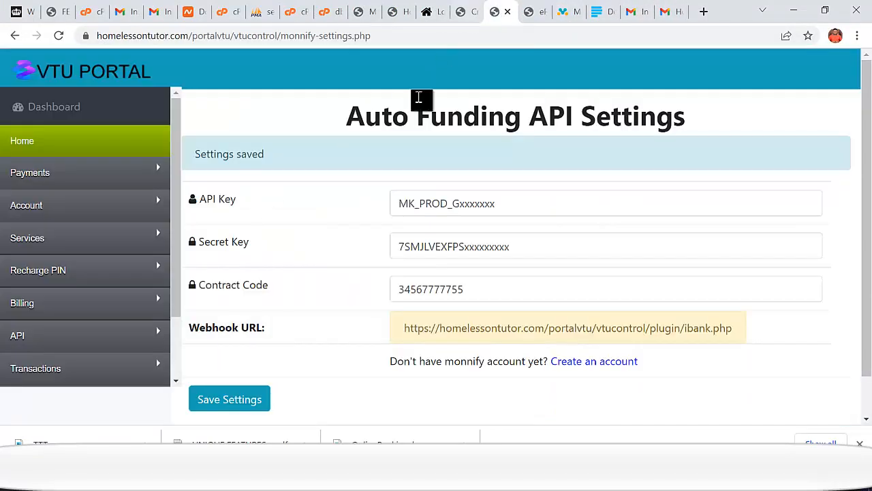
{"action": "left_click", "coordinate": [59, 116]}
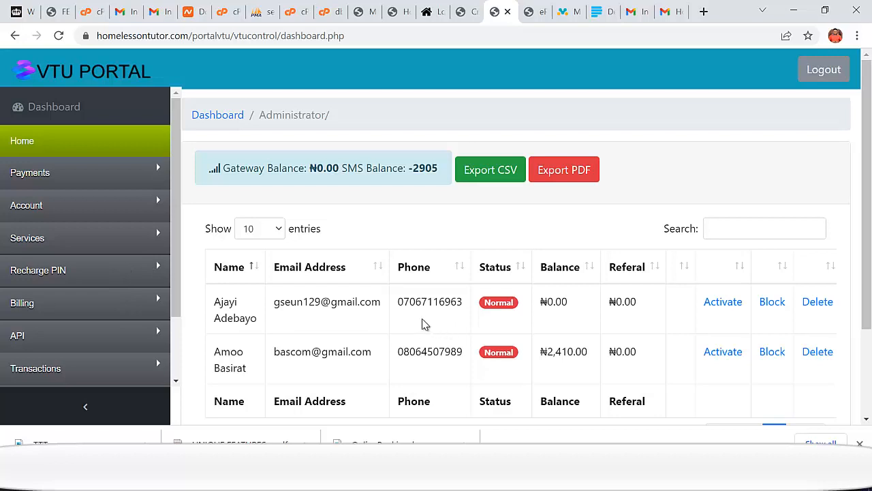
{"action": "scroll", "coordinate": [379, 320], "scroll_direction": "down", "scroll_amount": 1}
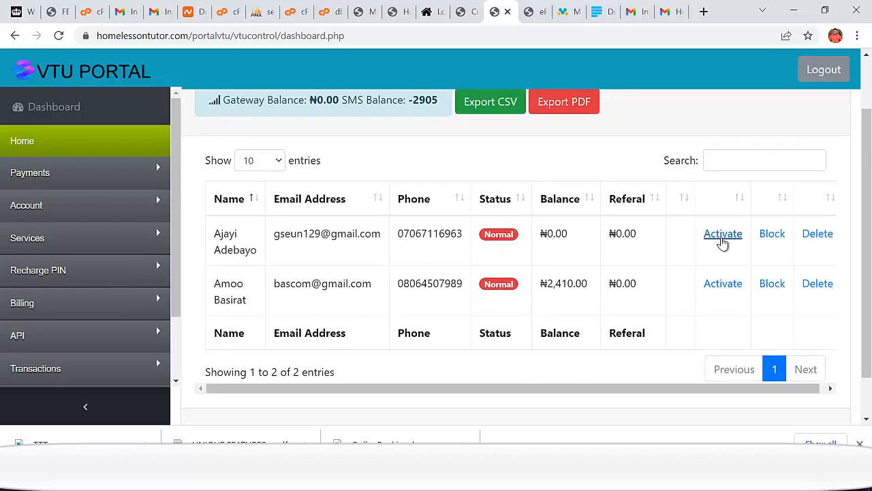
{"action": "left_click", "coordinate": [721, 238]}
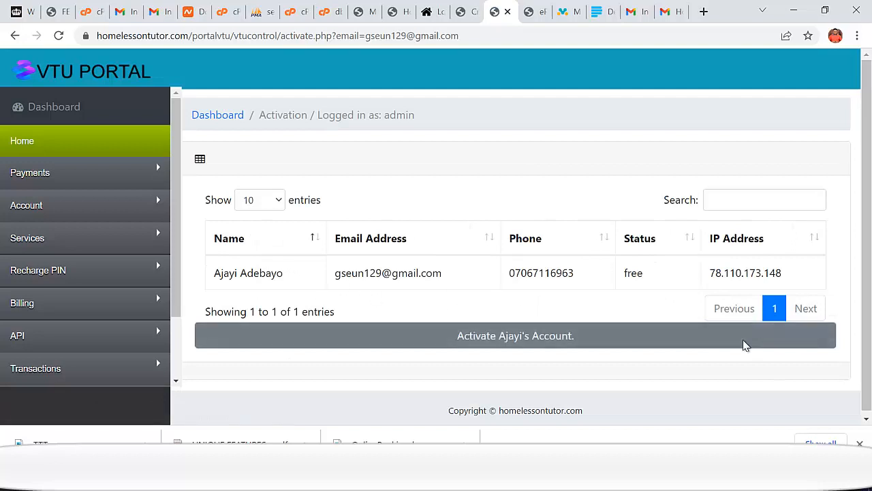
{"action": "left_click", "coordinate": [773, 345]}
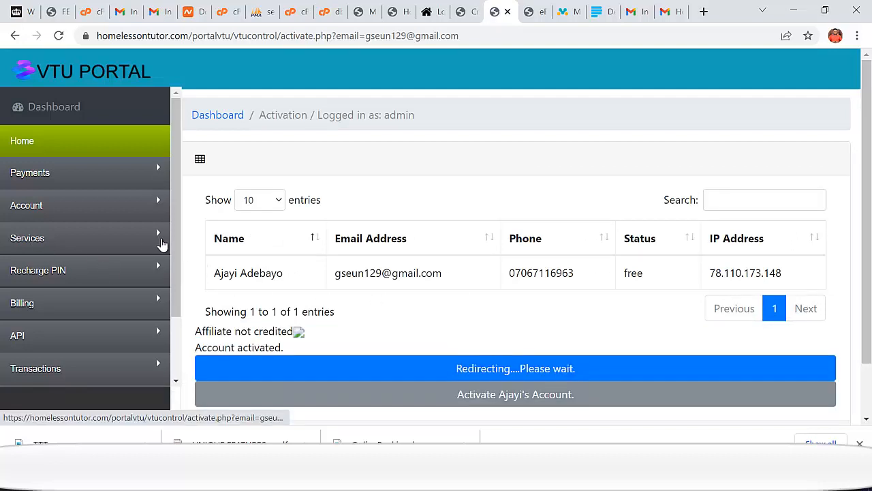
- Open the admin Credit Wallet form, then the Bank Deposit Notification page
{"action": "scroll", "coordinate": [364, 328], "scroll_direction": "down", "scroll_amount": 1}
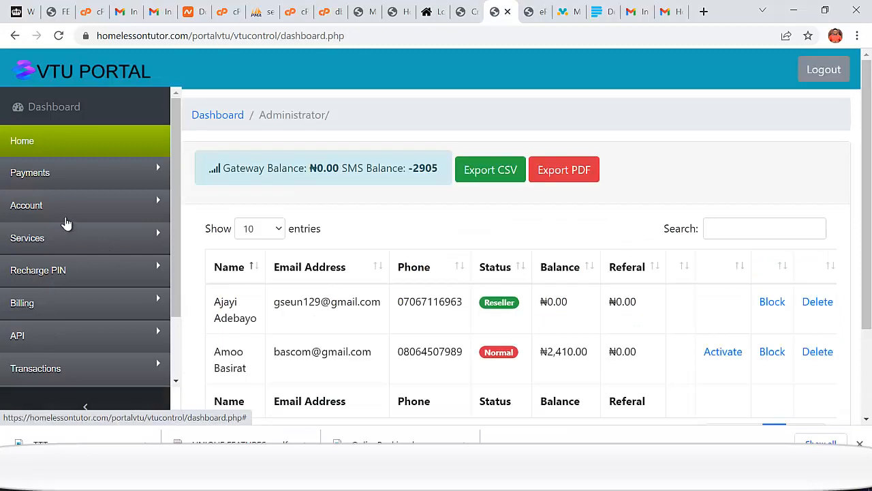
{"action": "left_click", "coordinate": [66, 214]}
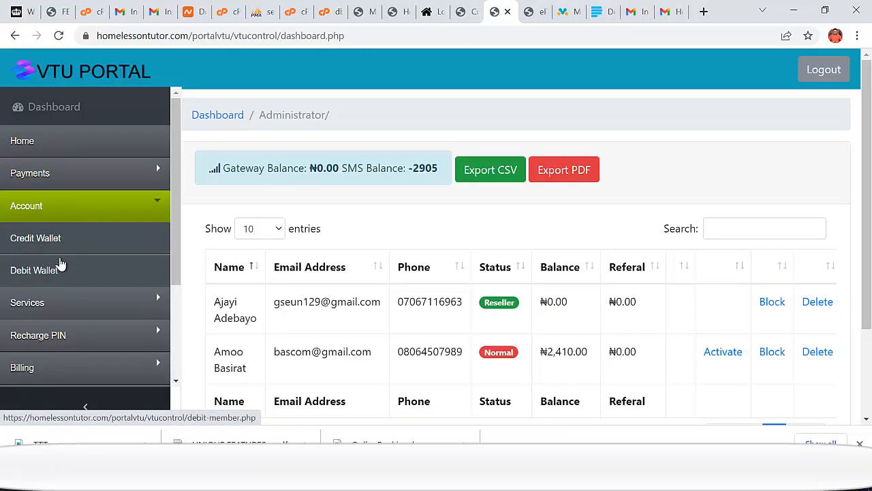
{"action": "left_click", "coordinate": [73, 239]}
{"action": "scroll", "coordinate": [413, 310], "scroll_direction": "down", "scroll_amount": 1}
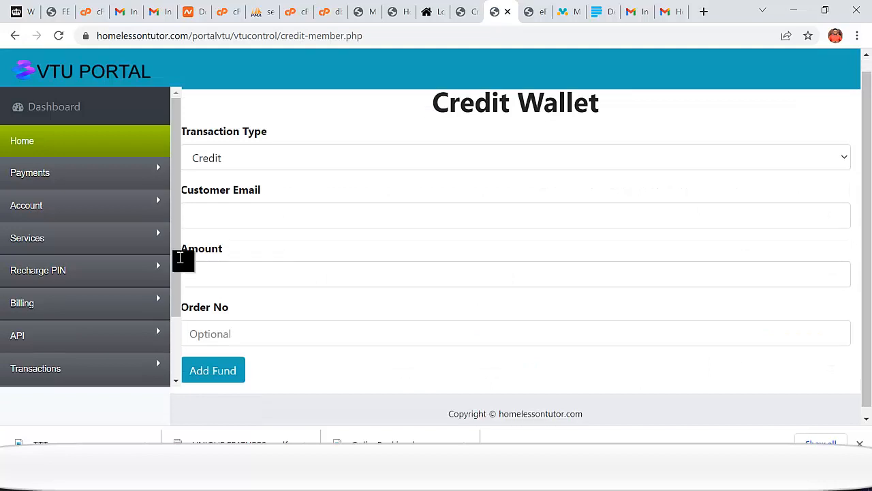
{"action": "left_click", "coordinate": [61, 306]}
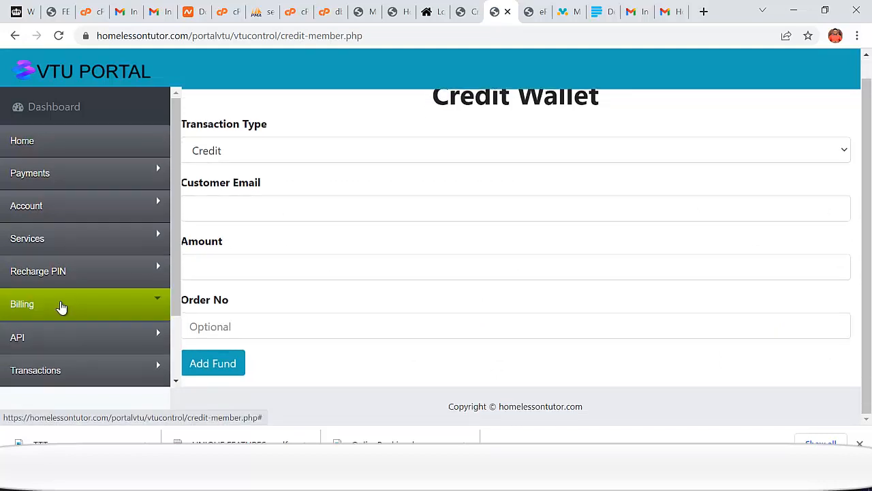
{"action": "scroll", "coordinate": [68, 306], "scroll_direction": "down", "scroll_amount": 2}
{"action": "scroll", "coordinate": [78, 314], "scroll_direction": "up", "scroll_amount": 2}
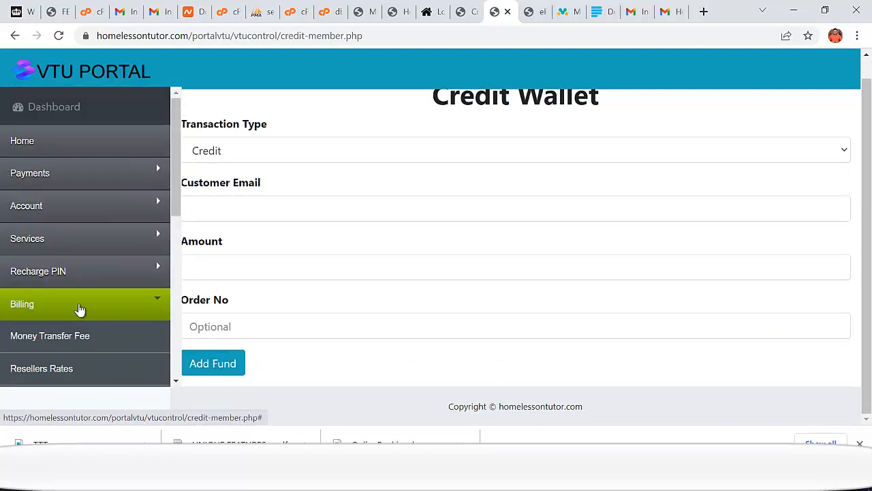
{"action": "left_click", "coordinate": [90, 176]}
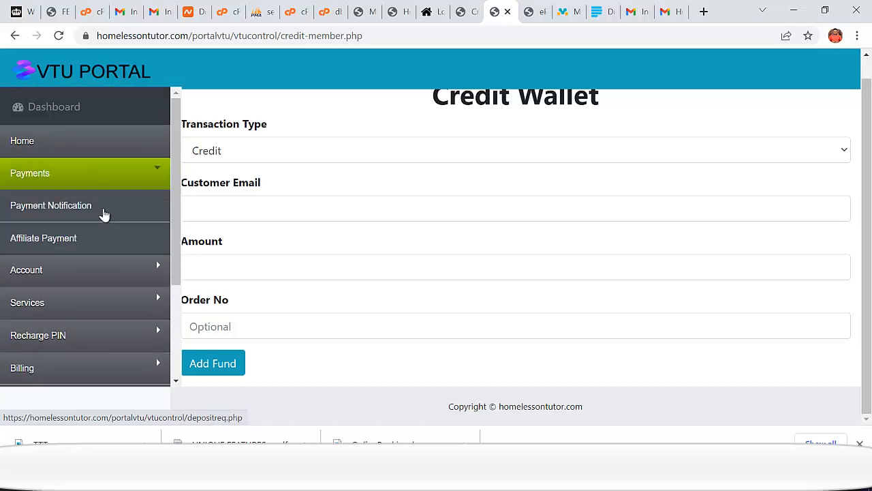
{"action": "left_click", "coordinate": [86, 208]}
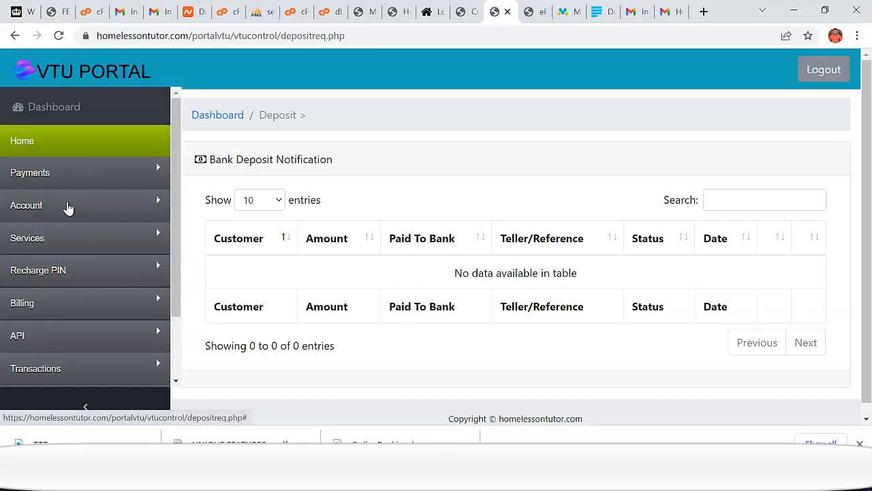
- Expand the Account, Billing Rate and Transactions sidebar menus
{"action": "left_click", "coordinate": [68, 207]}
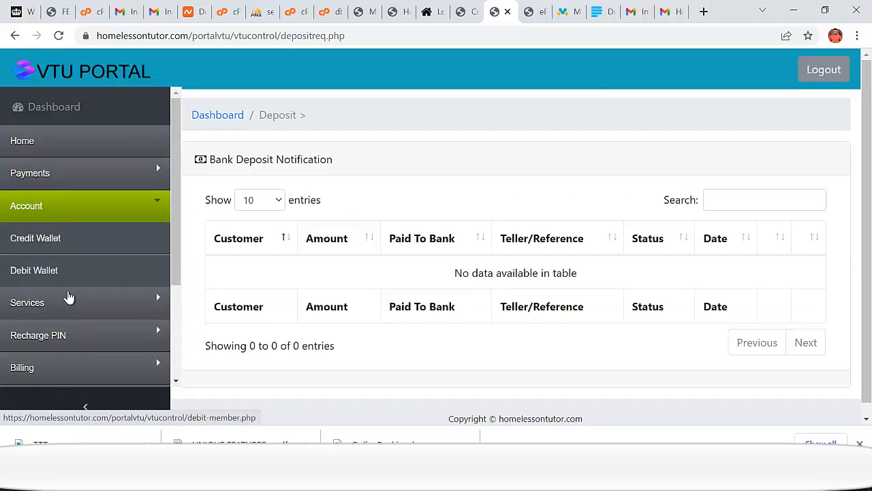
{"action": "scroll", "coordinate": [68, 300], "scroll_direction": "down", "scroll_amount": 2}
{"action": "left_click", "coordinate": [62, 250]}
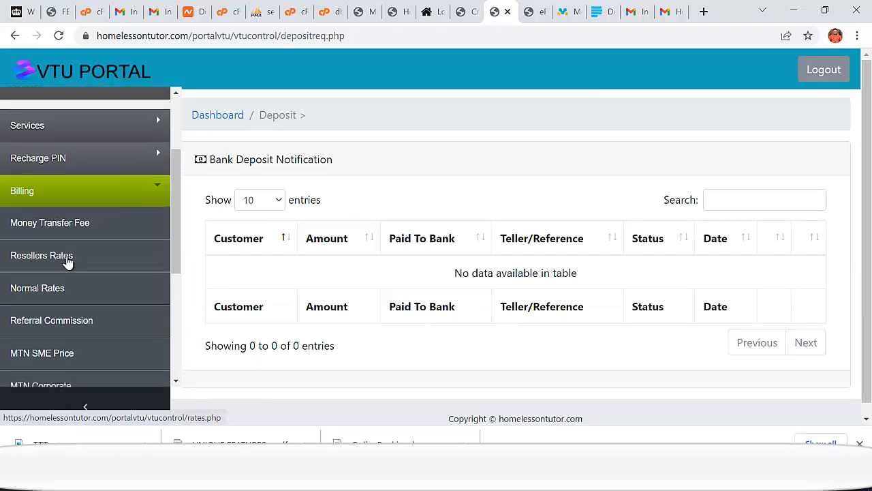
{"action": "scroll", "coordinate": [68, 269], "scroll_direction": "down", "scroll_amount": 1}
{"action": "scroll", "coordinate": [70, 244], "scroll_direction": "down", "scroll_amount": 4}
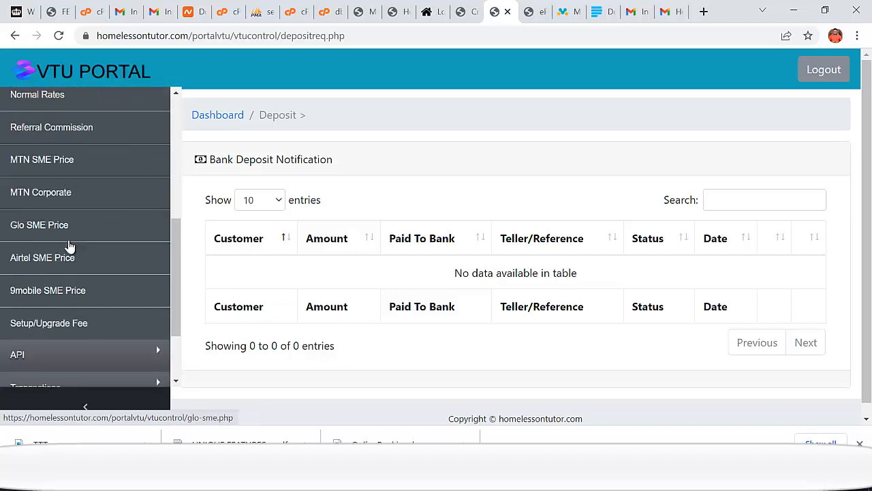
{"action": "left_click", "coordinate": [63, 325]}
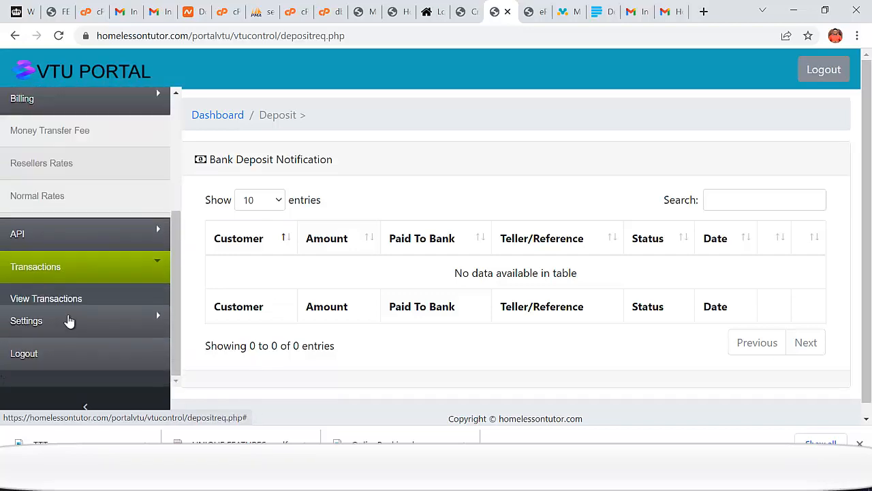
- In Transactions History, check the first ₦600 wallet credit's details and mark it Completed with Credit
{"action": "left_click", "coordinate": [72, 291]}
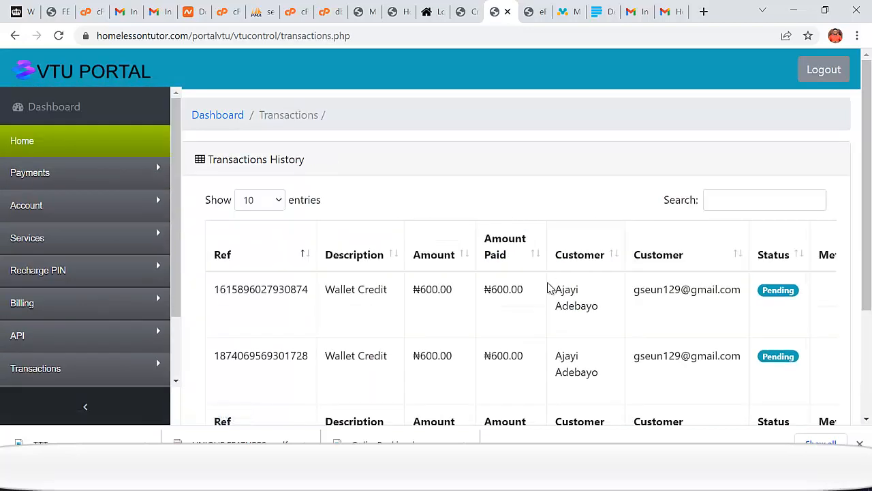
{"action": "left_click_drag", "start_coordinate": [221, 293], "coordinate": [740, 306]}
{"action": "left_click", "coordinate": [710, 306]}
{"action": "scroll", "coordinate": [688, 310], "scroll_direction": "down", "scroll_amount": 1}
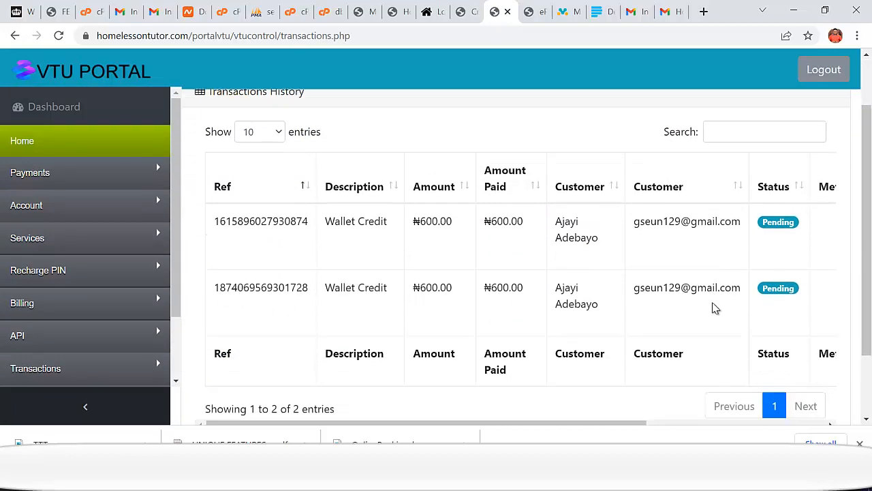
{"action": "left_click_drag", "start_coordinate": [601, 309], "coordinate": [455, 290]}
{"action": "left_click_drag", "start_coordinate": [623, 248], "coordinate": [551, 238]}
{"action": "left_click", "coordinate": [578, 243]}
{"action": "left_click_drag", "start_coordinate": [600, 240], "coordinate": [503, 225]}
{"action": "left_click_drag", "start_coordinate": [509, 424], "coordinate": [689, 424]}
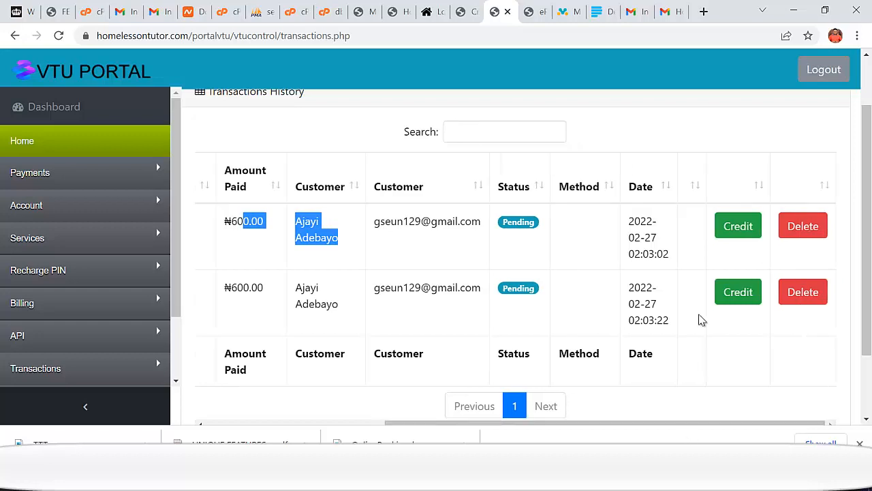
{"action": "left_click", "coordinate": [742, 241]}
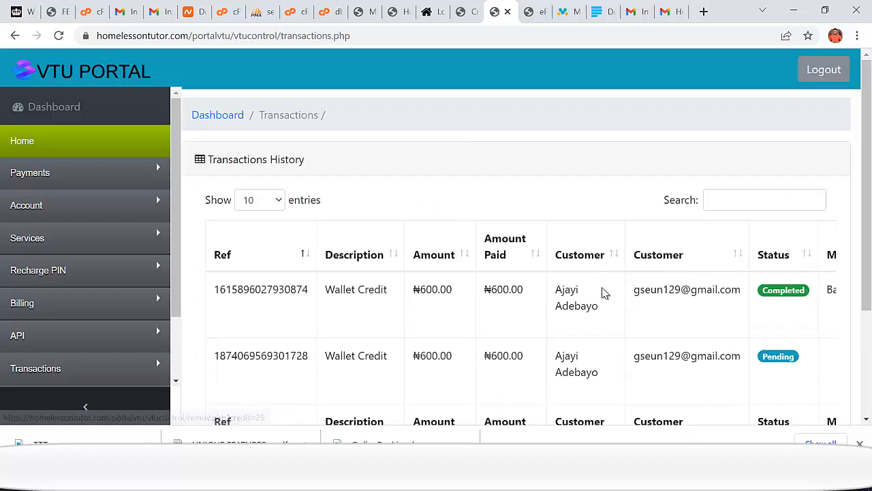
{"action": "scroll", "coordinate": [685, 332], "scroll_direction": "down", "scroll_amount": 1}
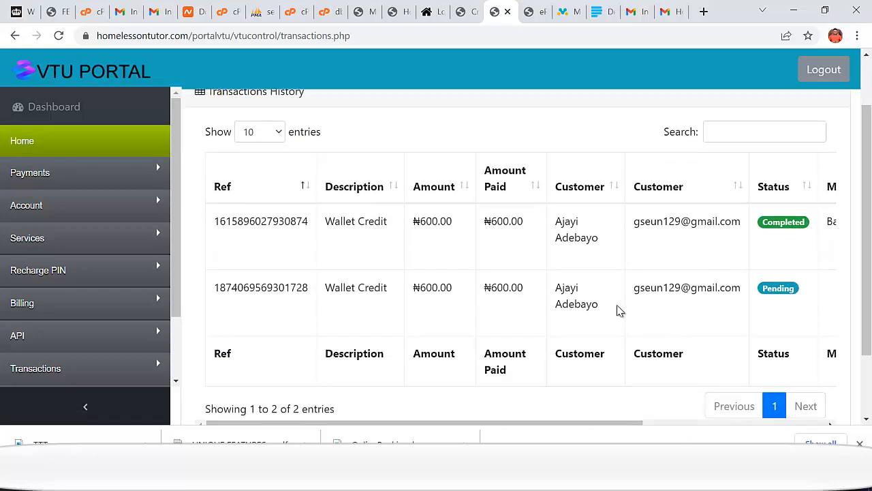
- Read the 'Welcome to VTUPortalCreator' login details email in Gmail, then return to Inbox
{"action": "left_click", "coordinate": [672, 14]}
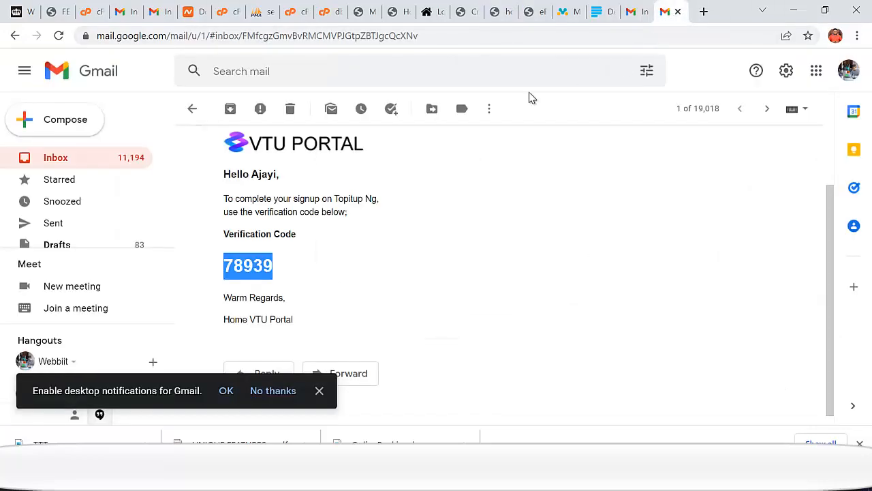
{"action": "left_click", "coordinate": [62, 157]}
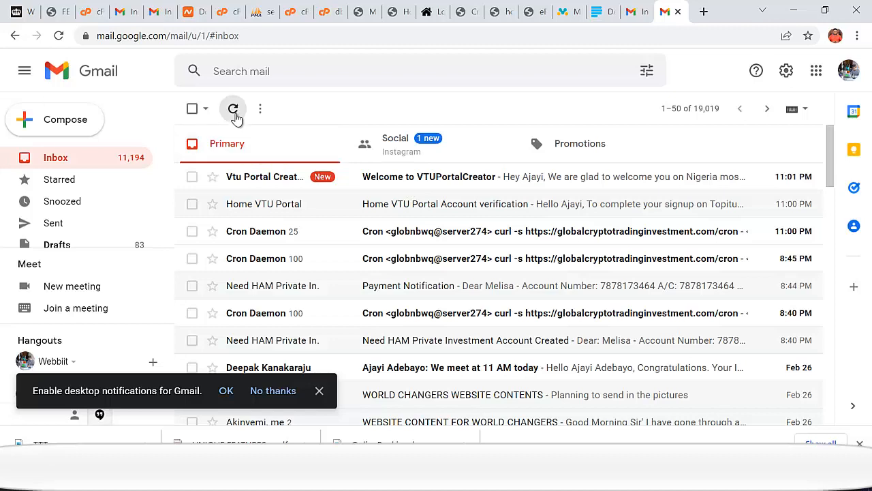
{"action": "left_click", "coordinate": [448, 177]}
{"action": "scroll", "coordinate": [411, 290], "scroll_direction": "down", "scroll_amount": 2}
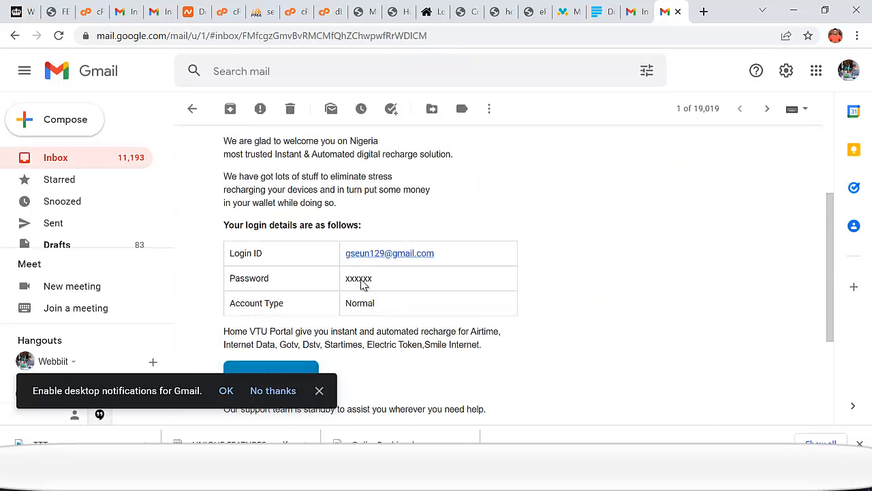
{"action": "scroll", "coordinate": [364, 300], "scroll_direction": "down", "scroll_amount": 2}
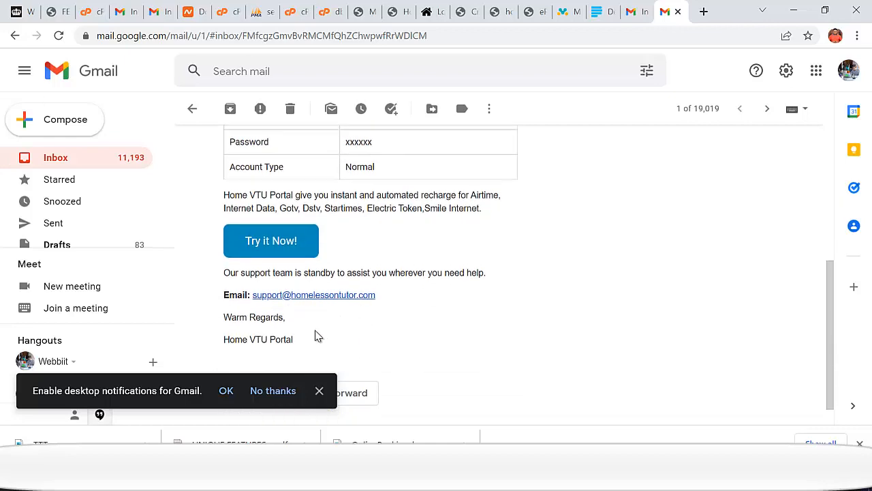
{"action": "scroll", "coordinate": [316, 336], "scroll_direction": "down", "scroll_amount": 1}
{"action": "scroll", "coordinate": [325, 279], "scroll_direction": "up", "scroll_amount": 3}
{"action": "left_click", "coordinate": [87, 159]}
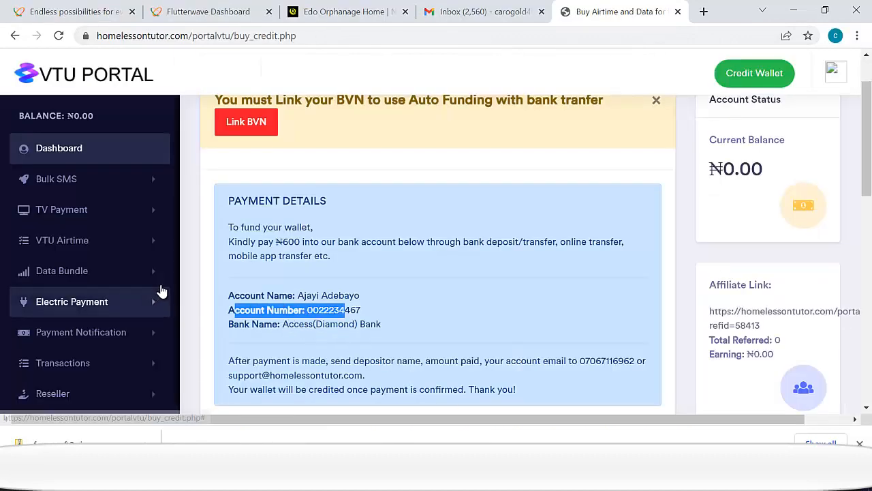
- Confirm the dashboard wallet balance shows ₦600.00 and open the Bulk SMS form
{"action": "left_click", "coordinate": [68, 143]}
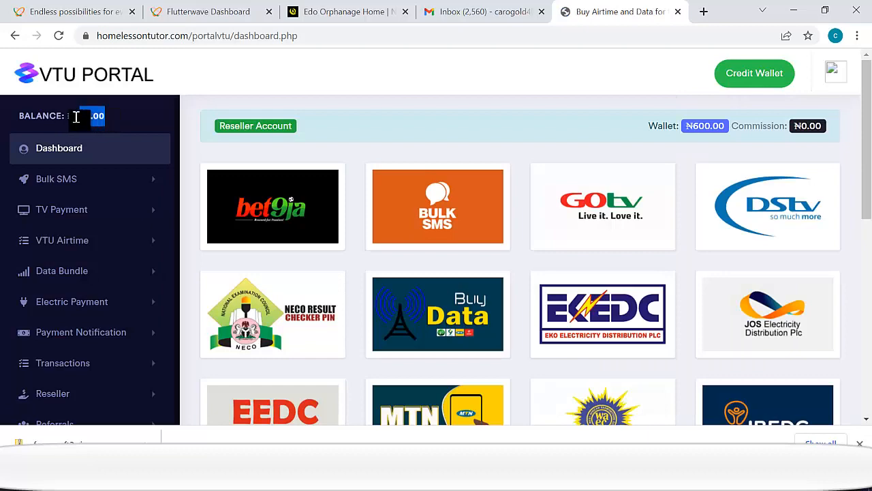
{"action": "left_click_drag", "start_coordinate": [74, 115], "coordinate": [110, 126]}
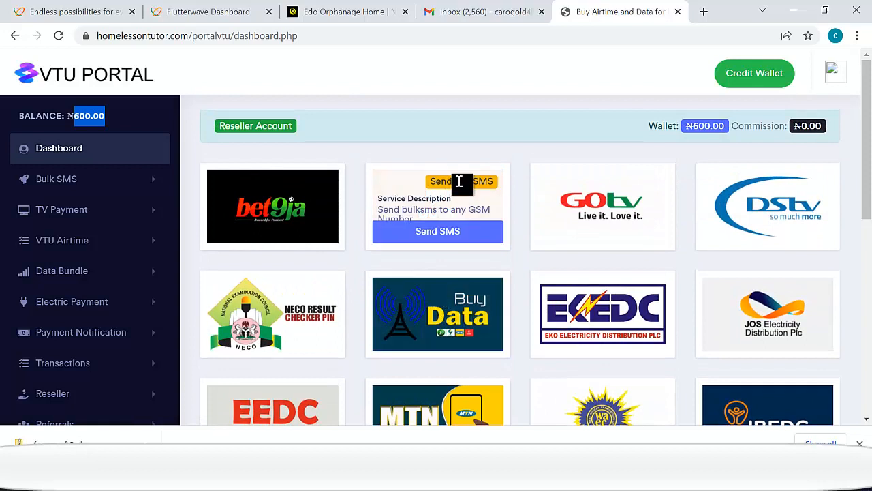
{"action": "left_click", "coordinate": [443, 235]}
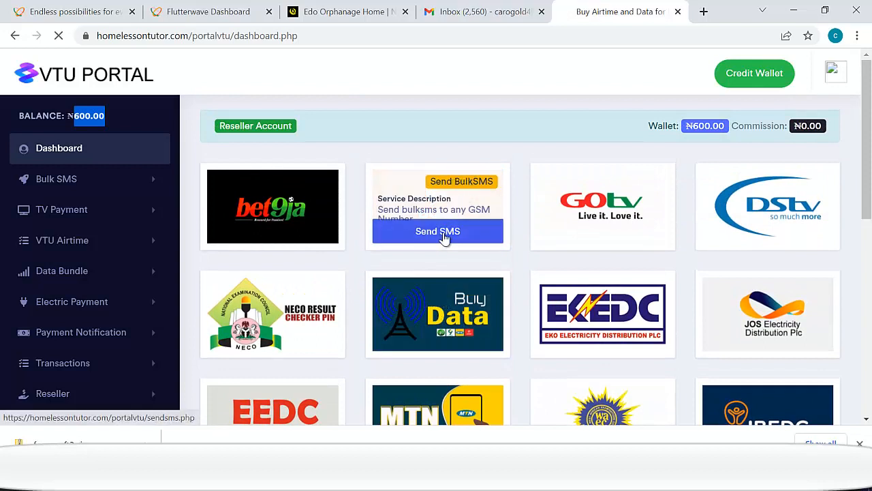
- Enter WEBBIIT as Sender ID, then move into the Recipient and Message boxes
{"action": "left_click", "coordinate": [276, 239]}
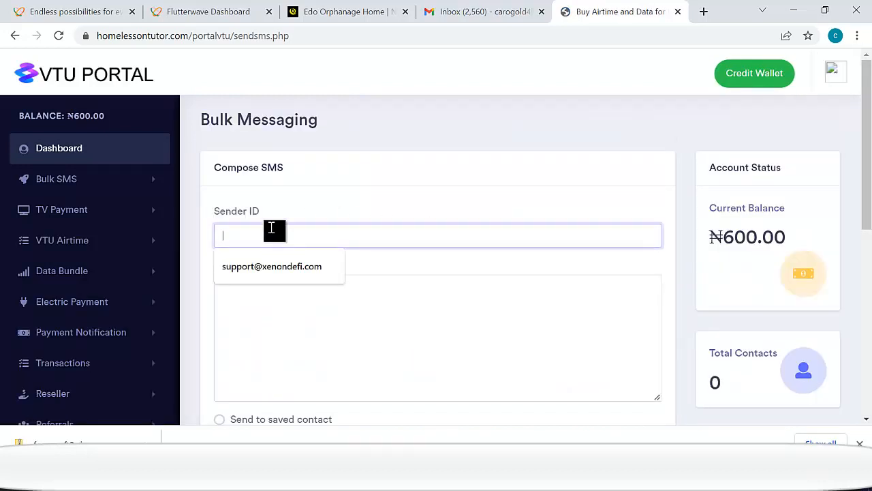
{"action": "type", "text": "WE"}
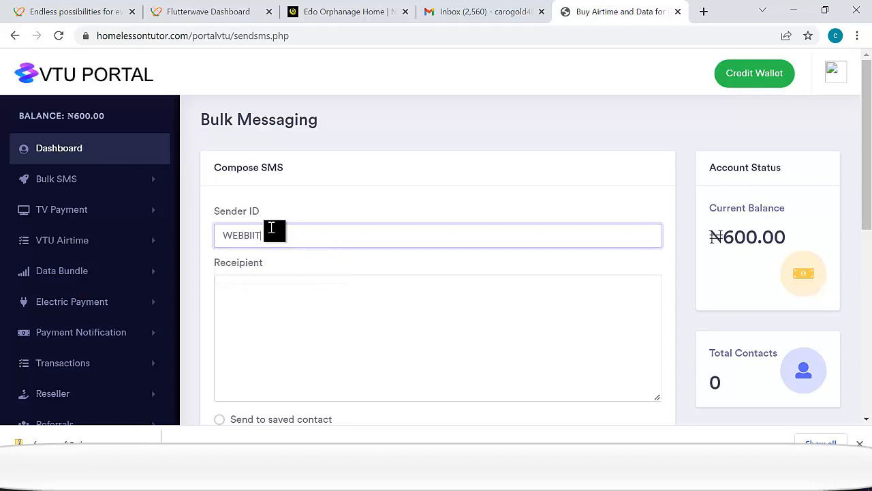
{"action": "type", "text": "BBIIT"}
{"action": "scroll", "coordinate": [311, 278], "scroll_direction": "down", "scroll_amount": 1}
{"action": "left_click", "coordinate": [283, 229]}
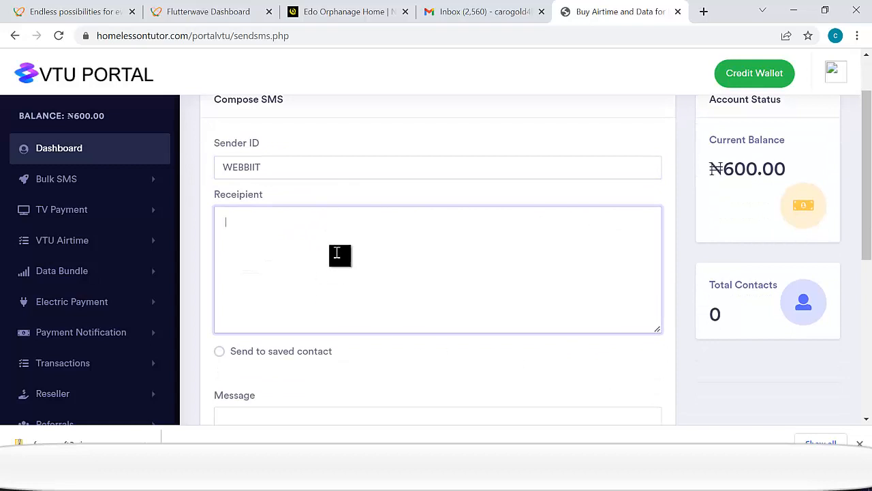
{"action": "scroll", "coordinate": [354, 300], "scroll_direction": "down", "scroll_amount": 2}
{"action": "scroll", "coordinate": [346, 293], "scroll_direction": "down", "scroll_amount": 2}
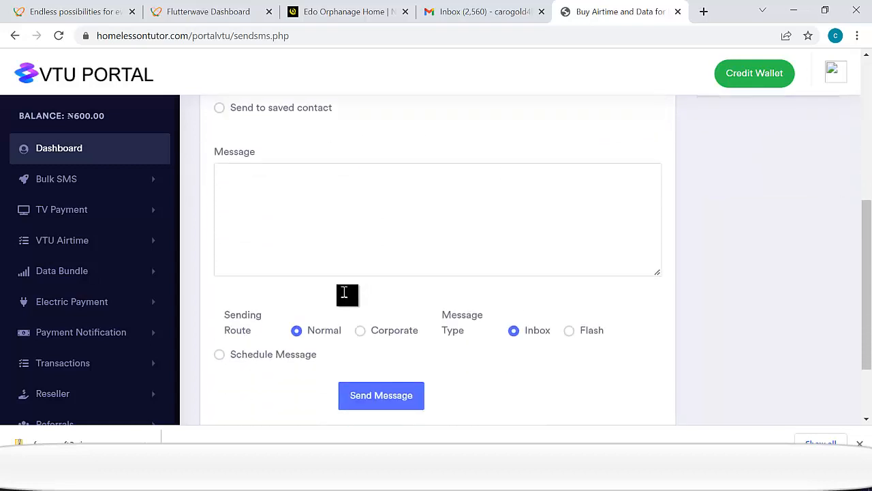
{"action": "left_click", "coordinate": [324, 180]}
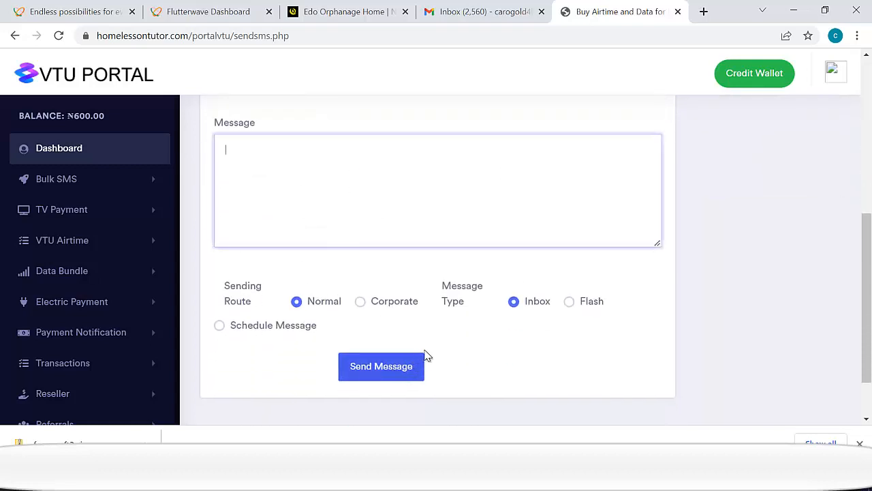
{"action": "scroll", "coordinate": [633, 307], "scroll_direction": "up", "scroll_amount": 4}
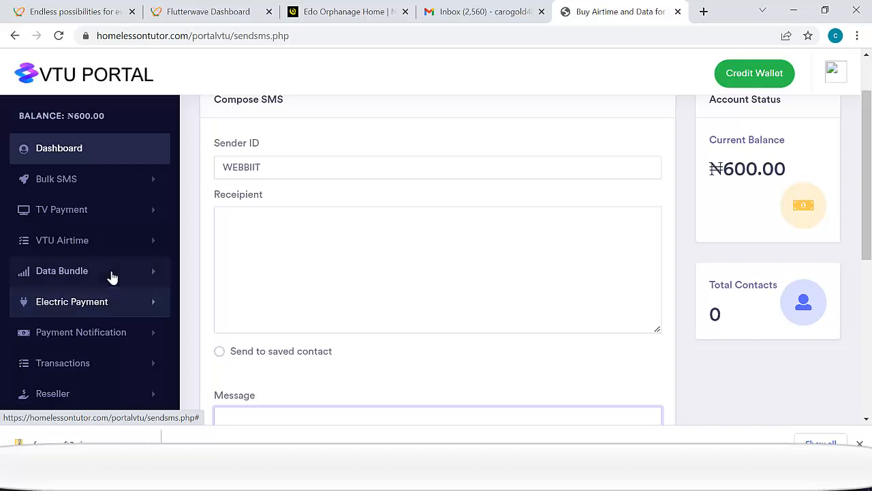
- Open the GOtv TV payment page and select the GOtv Jolli N2,460 bouquet
{"action": "left_click", "coordinate": [58, 180]}
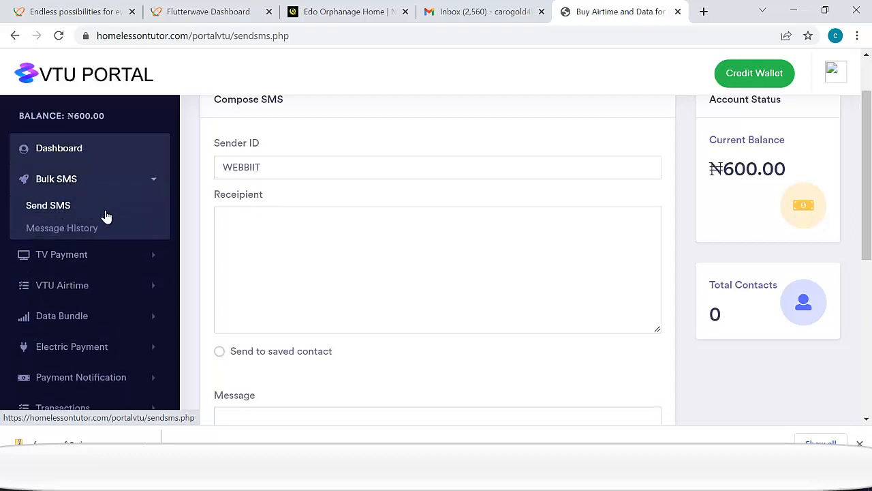
{"action": "left_click", "coordinate": [58, 257]}
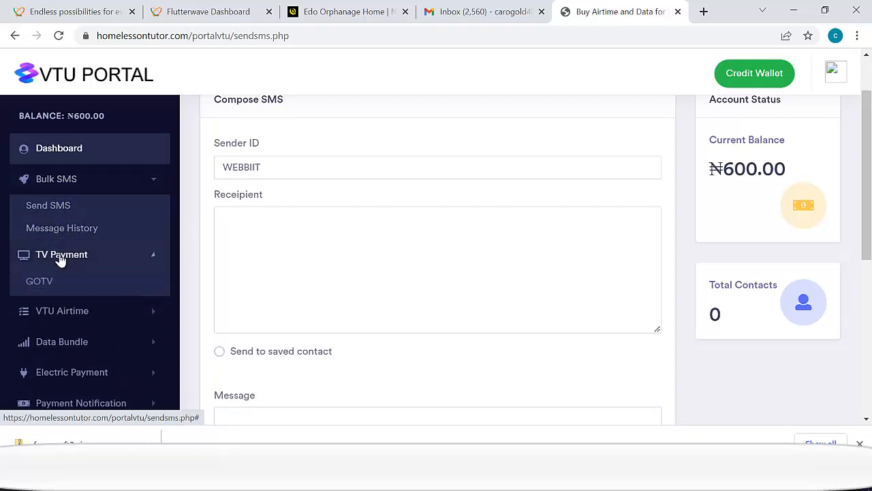
{"action": "left_click", "coordinate": [34, 286]}
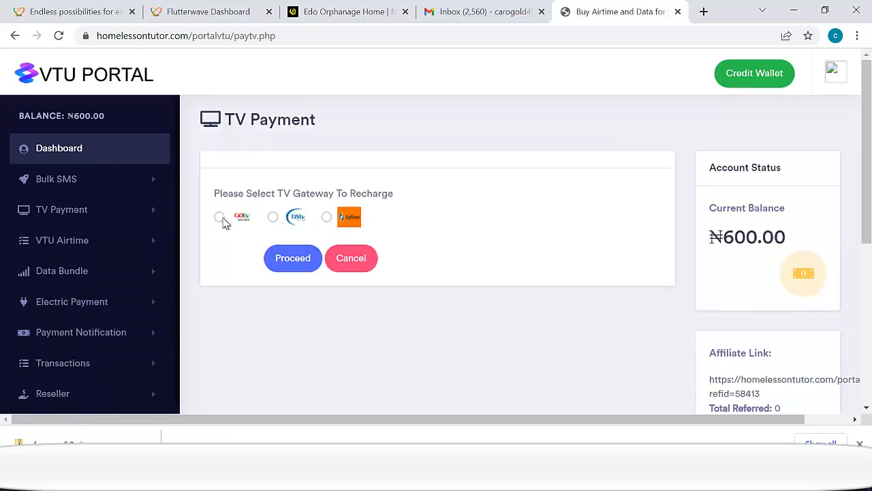
{"action": "left_click", "coordinate": [219, 218]}
{"action": "scroll", "coordinate": [307, 289], "scroll_direction": "down", "scroll_amount": 2}
{"action": "left_click", "coordinate": [271, 204]}
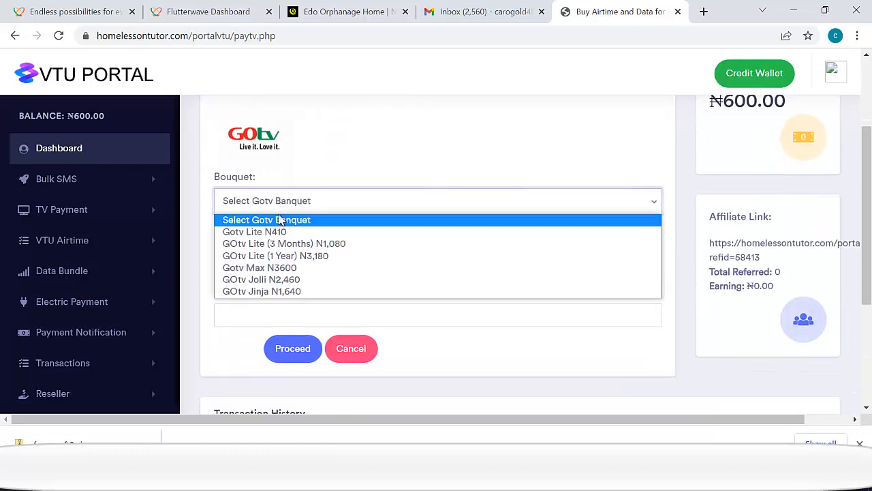
{"action": "left_click", "coordinate": [297, 280]}
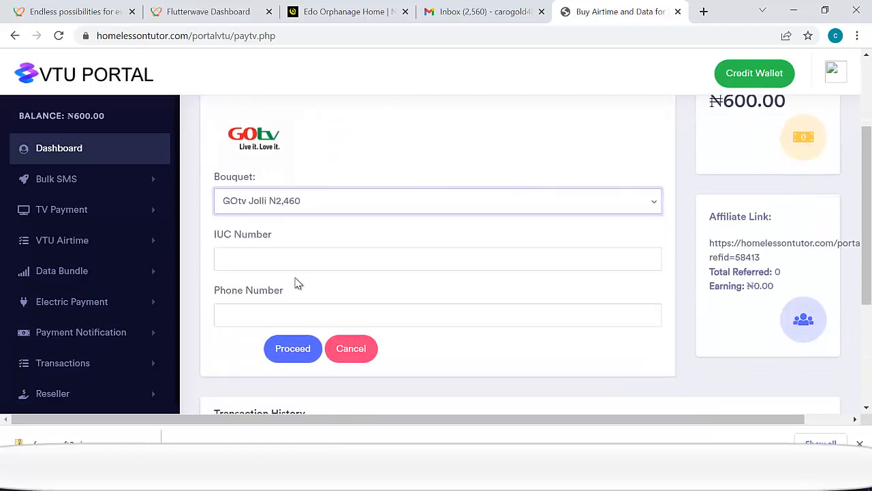
{"action": "left_click", "coordinate": [282, 203]}
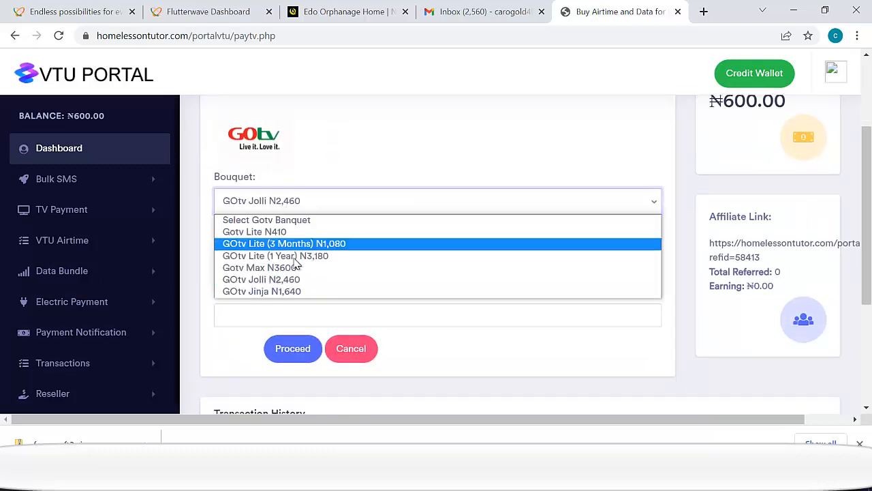
{"action": "left_click", "coordinate": [282, 279]}
- Move through the GOtv form's IUC Number and phone number fields
{"action": "left_click", "coordinate": [266, 265]}
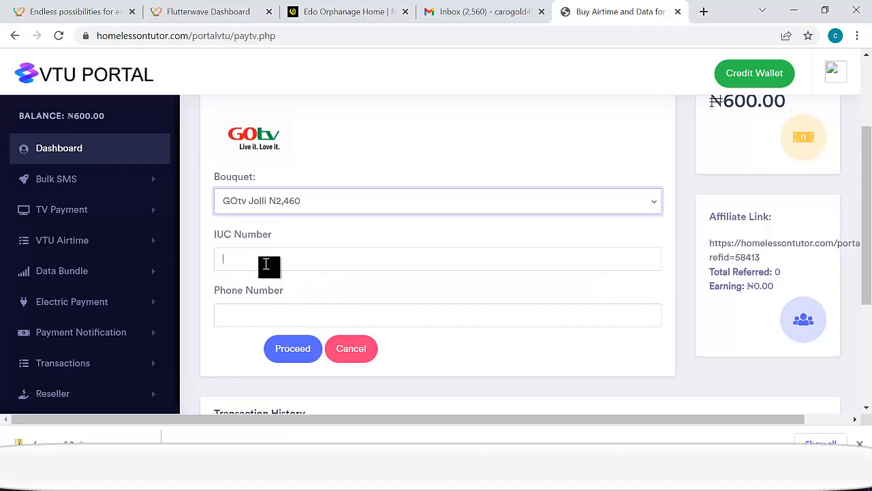
{"action": "left_click", "coordinate": [258, 317]}
{"action": "left_click", "coordinate": [383, 371]}
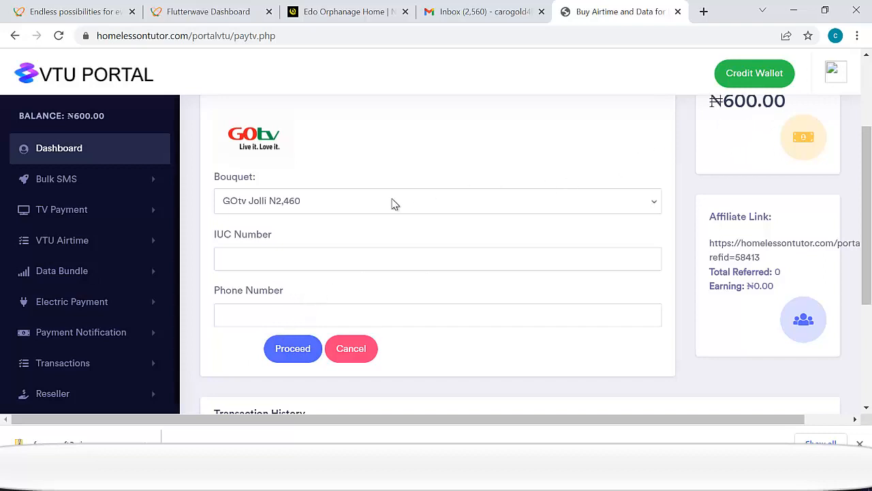
{"action": "scroll", "coordinate": [122, 293], "scroll_direction": "down", "scroll_amount": 1}
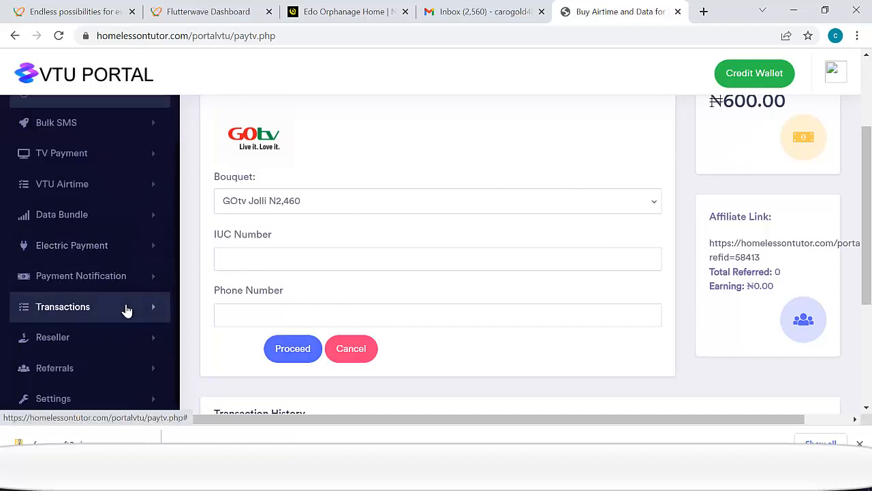
- Expand the Payment Notification, Reseller and Bulk SMS sidebar menus
{"action": "left_click", "coordinate": [101, 280]}
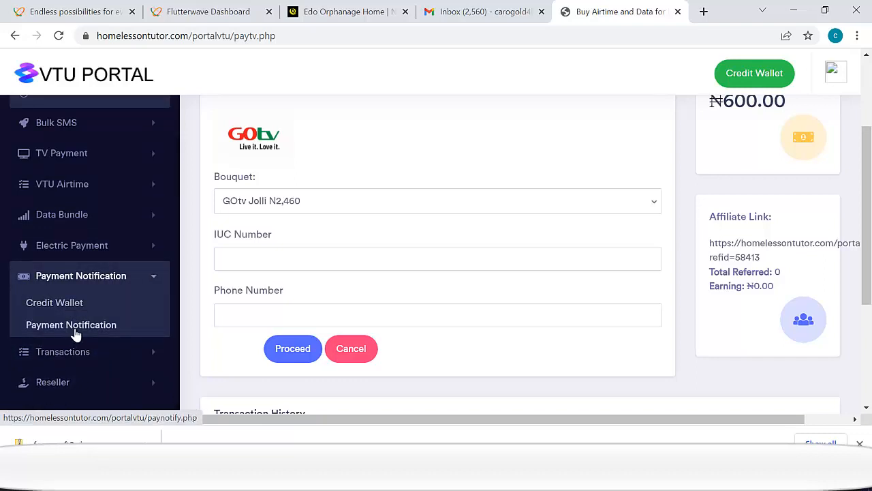
{"action": "scroll", "coordinate": [89, 327], "scroll_direction": "down", "scroll_amount": 1}
{"action": "scroll", "coordinate": [109, 347], "scroll_direction": "up", "scroll_amount": 2}
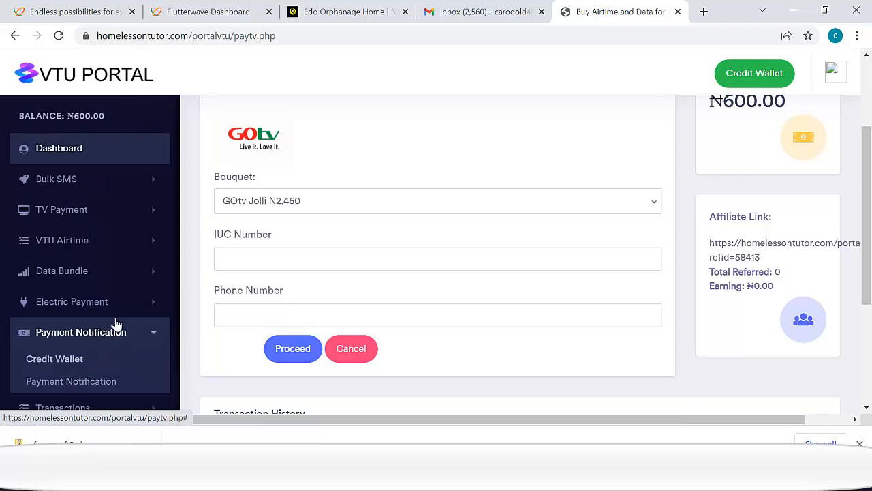
{"action": "scroll", "coordinate": [82, 259], "scroll_direction": "down", "scroll_amount": 2}
{"action": "left_click", "coordinate": [109, 339]}
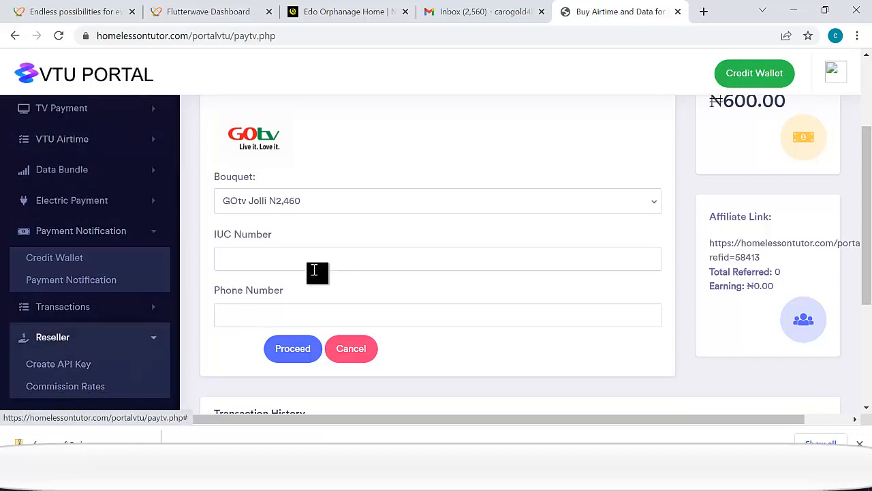
{"action": "scroll", "coordinate": [55, 274], "scroll_direction": "up", "scroll_amount": 2}
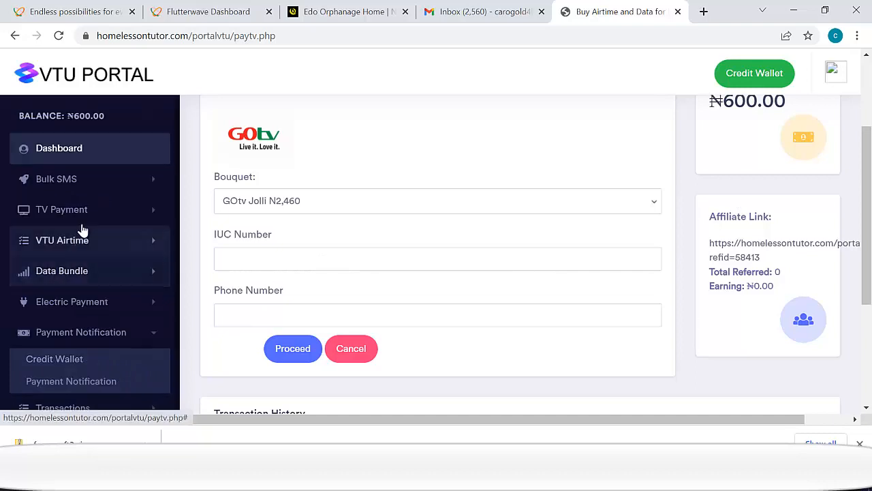
{"action": "left_click", "coordinate": [61, 181]}
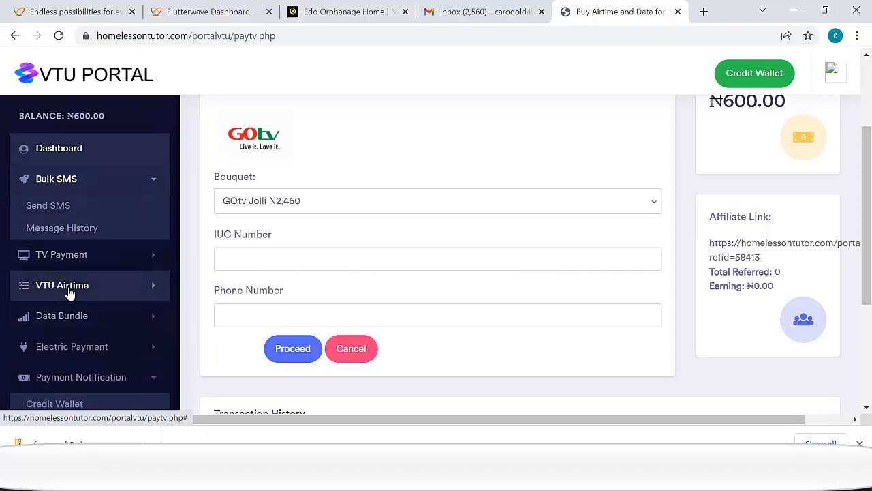
- Go to VTU Airtime's Buy Airtime page and select Glo as the network
{"action": "left_click", "coordinate": [70, 294]}
{"action": "left_click", "coordinate": [57, 315]}
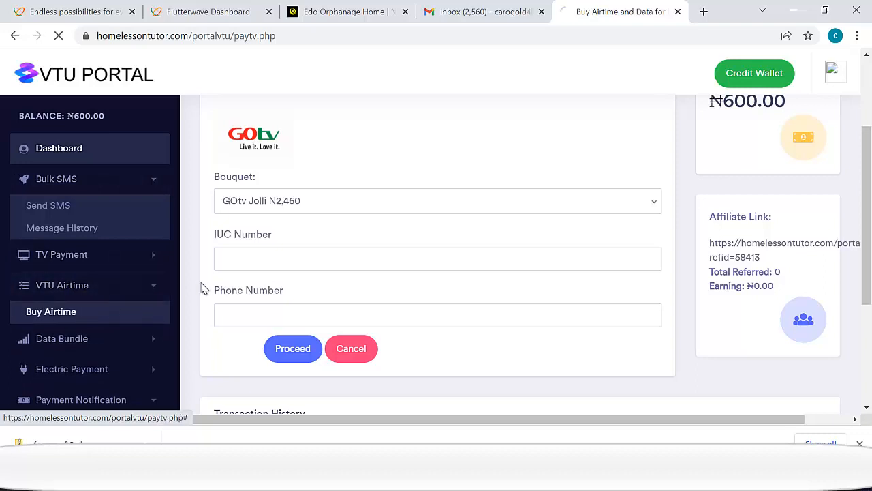
{"action": "scroll", "coordinate": [337, 233], "scroll_direction": "down", "scroll_amount": 1}
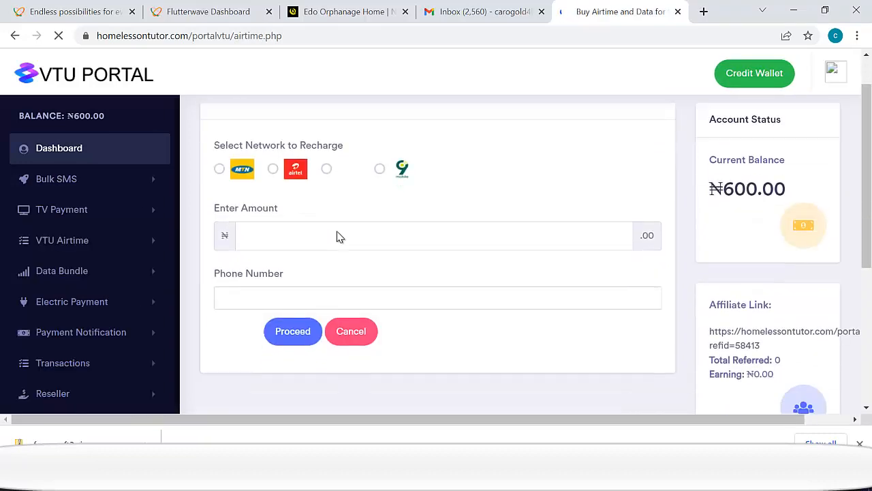
{"action": "scroll", "coordinate": [385, 172], "scroll_direction": "up", "scroll_amount": 1}
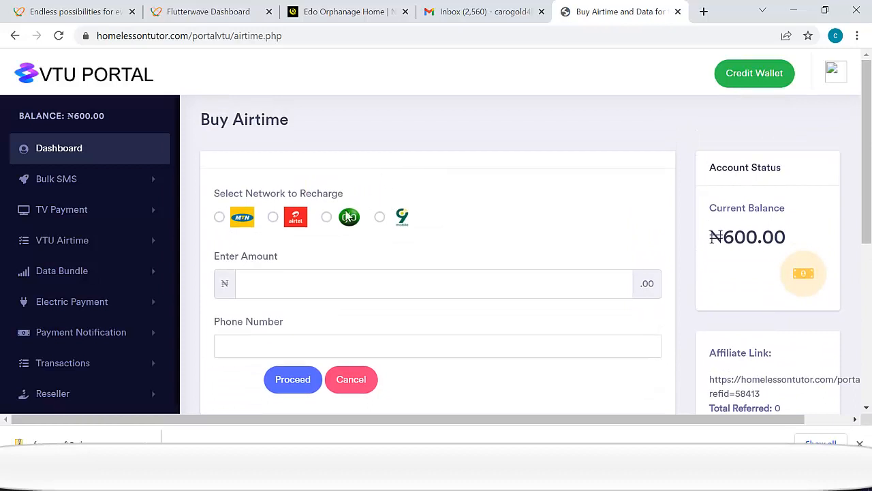
{"action": "left_click", "coordinate": [326, 217]}
- Enter an airtime amount of 100 and pick the saved phone number
{"action": "scroll", "coordinate": [327, 242], "scroll_direction": "down", "scroll_amount": 2}
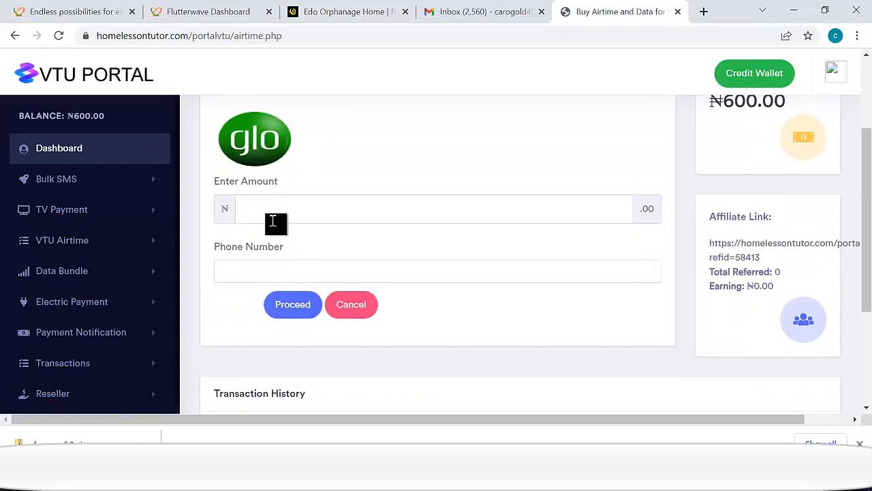
{"action": "left_click", "coordinate": [273, 213]}
{"action": "type", "text": "100"}
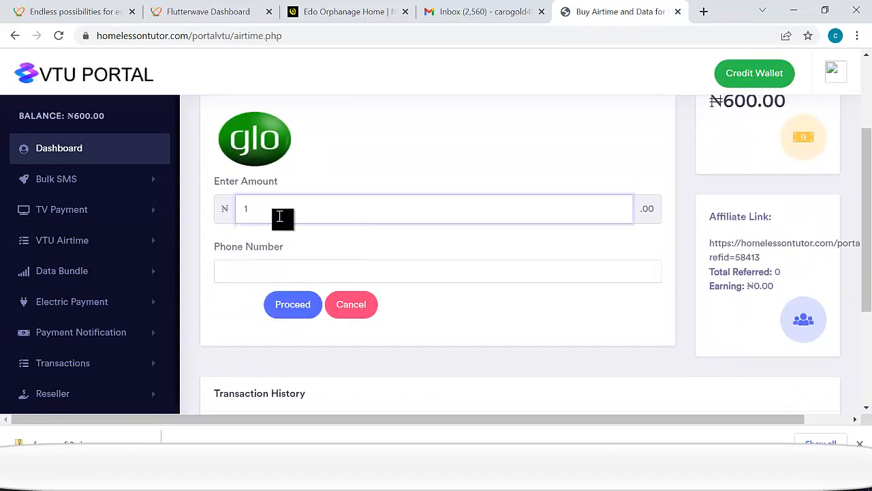
{"action": "left_click", "coordinate": [282, 270]}
{"action": "key", "text": "Down"}
{"action": "key", "text": "Down"}
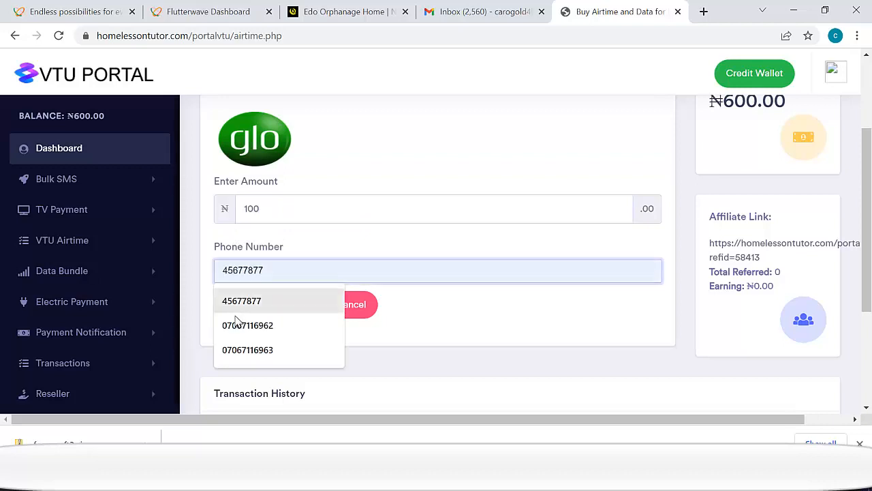
{"action": "key", "text": "Return"}
- Submit the ₦100 Glo airtime order and review its pending transaction confirmation
{"action": "left_click", "coordinate": [292, 305]}
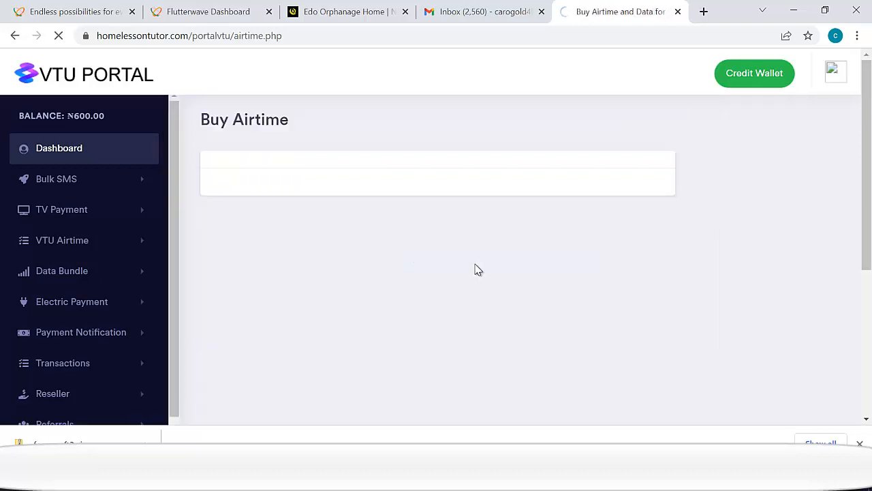
{"action": "scroll", "coordinate": [450, 272], "scroll_direction": "down", "scroll_amount": 4}
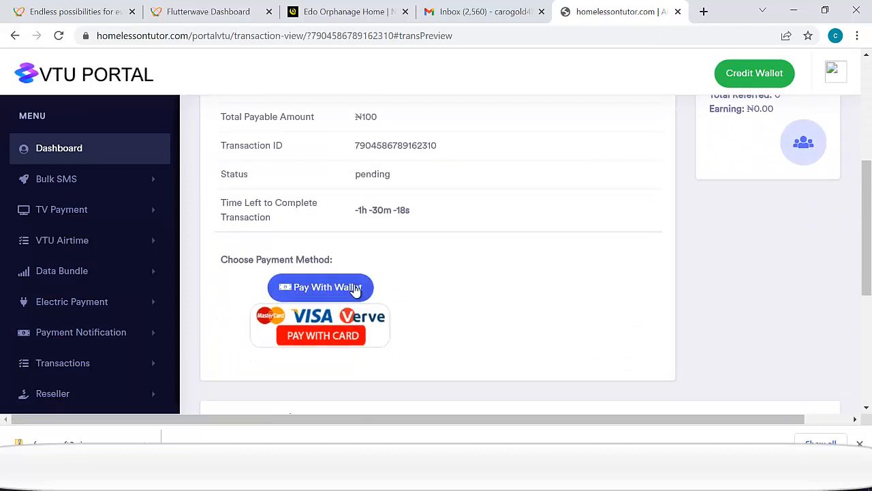
{"action": "scroll", "coordinate": [340, 338], "scroll_direction": "up", "scroll_amount": 2}
{"action": "scroll", "coordinate": [396, 225], "scroll_direction": "down", "scroll_amount": 3}
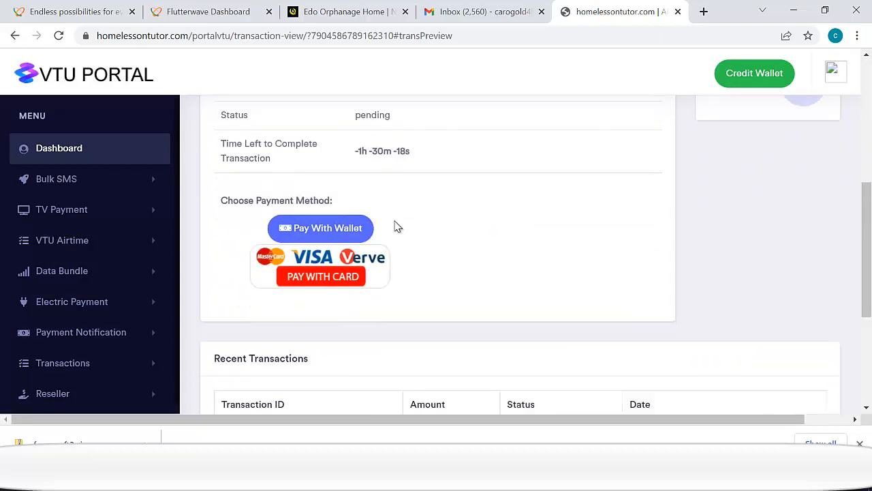
{"action": "scroll", "coordinate": [404, 204], "scroll_direction": "up", "scroll_amount": 3}
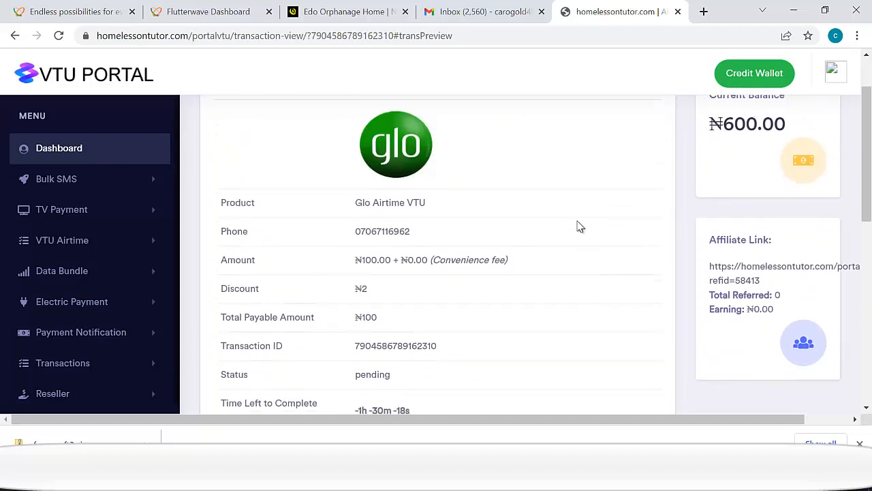
{"action": "scroll", "coordinate": [578, 226], "scroll_direction": "down", "scroll_amount": 4}
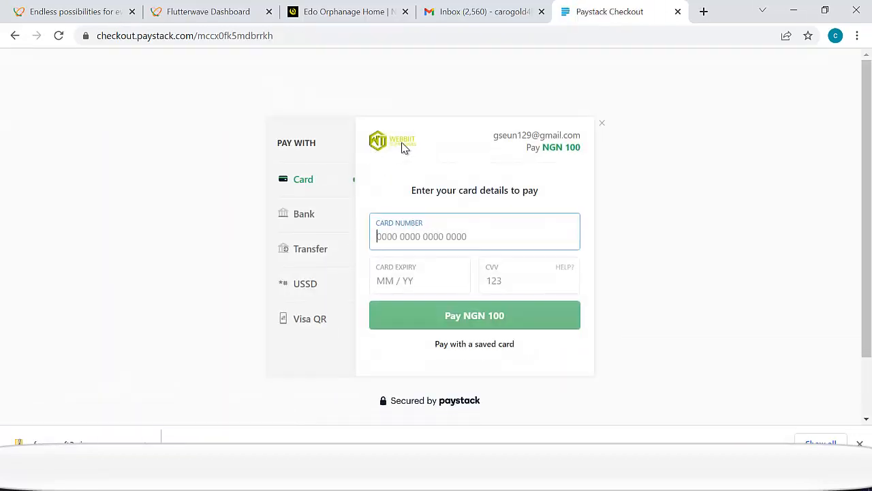
- Leave the NGN 100 Paystack checkout and choose Pay With Wallet on the pending airtime order
{"action": "left_click", "coordinate": [21, 37]}
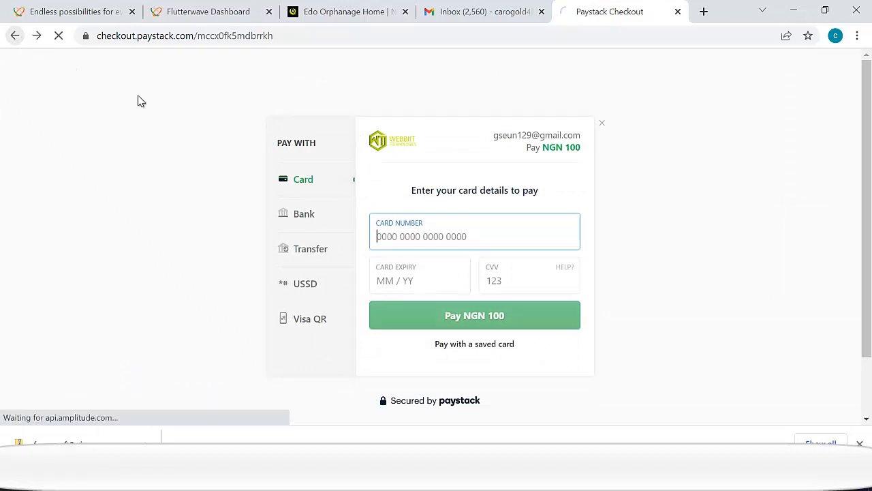
{"action": "left_click", "coordinate": [323, 152]}
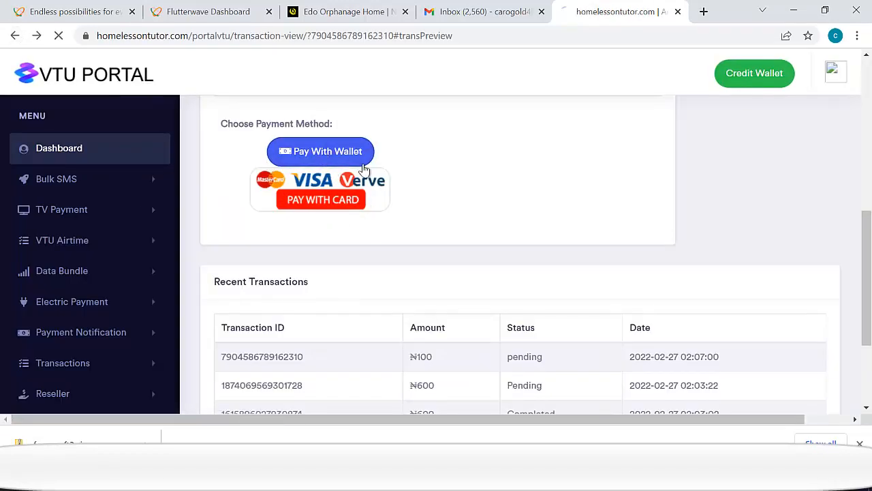
- Scroll the transaction page to read the Transaction Failed alert for the ₦100 Glo airtime order
{"action": "scroll", "coordinate": [431, 229], "scroll_direction": "down", "scroll_amount": 3}
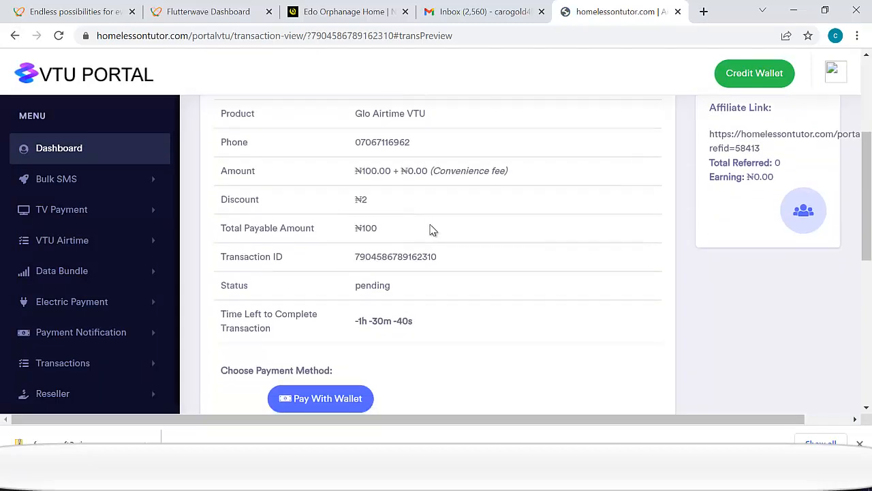
{"action": "scroll", "coordinate": [602, 232], "scroll_direction": "up", "scroll_amount": 3}
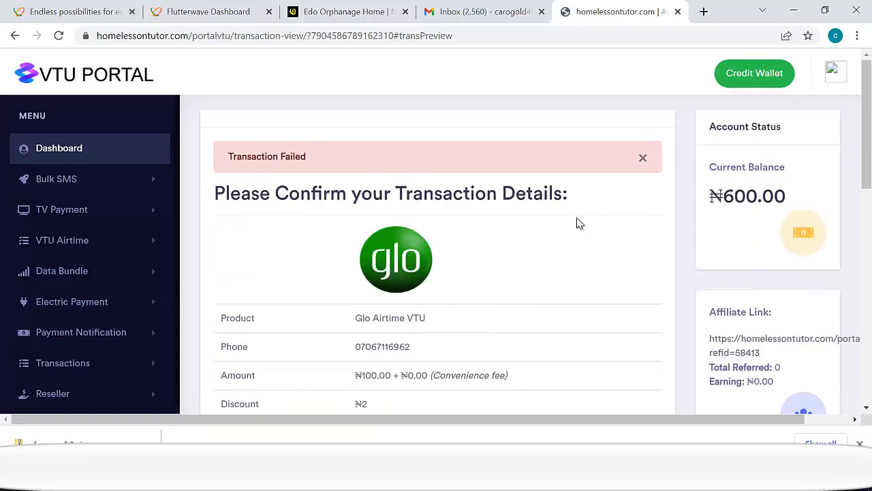
{"action": "scroll", "coordinate": [457, 245], "scroll_direction": "down", "scroll_amount": 5}
{"action": "scroll", "coordinate": [472, 226], "scroll_direction": "up", "scroll_amount": 2}
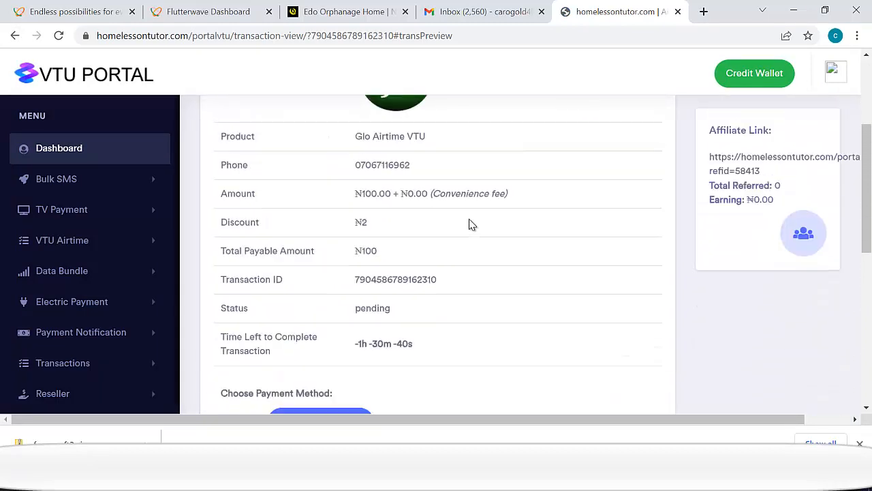
{"action": "scroll", "coordinate": [88, 273], "scroll_direction": "down", "scroll_amount": 1}
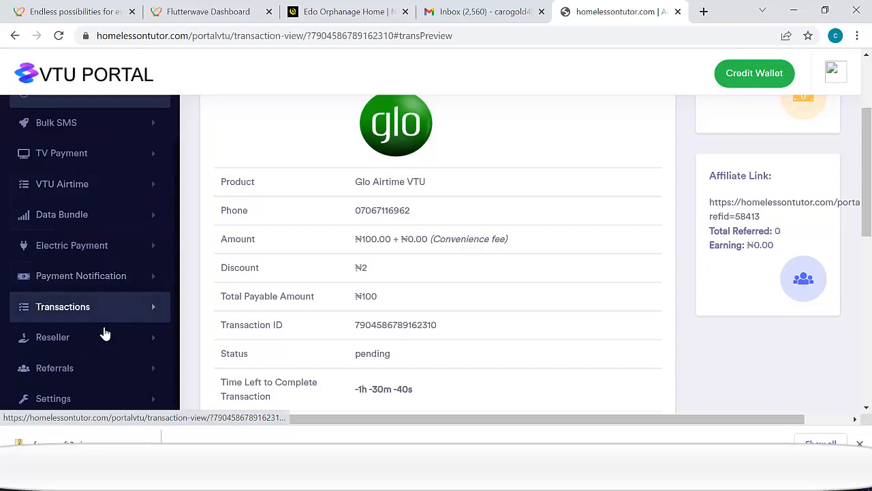
- Order the MTN 15GB - 30 days - ₦5,000 data bundle for a saved phone number
{"action": "left_click", "coordinate": [71, 225]}
{"action": "left_click", "coordinate": [79, 244]}
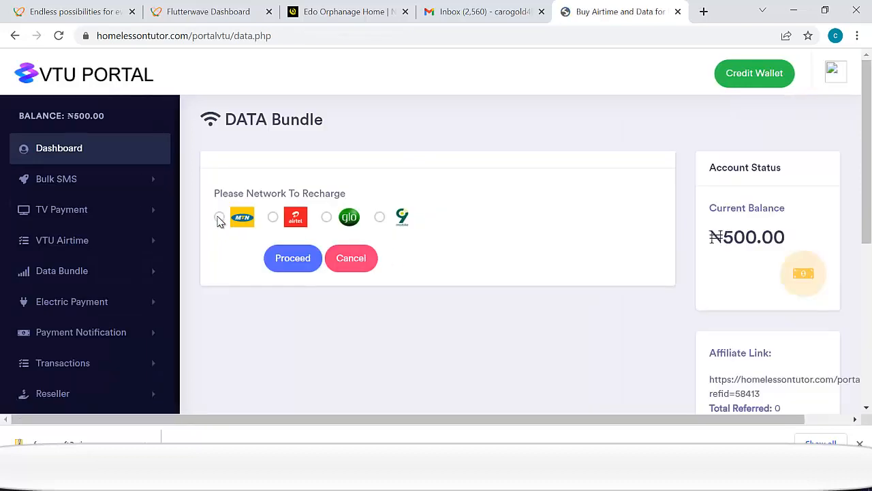
{"action": "left_click", "coordinate": [219, 217]}
{"action": "scroll", "coordinate": [259, 273], "scroll_direction": "down", "scroll_amount": 2}
{"action": "left_click", "coordinate": [272, 202]}
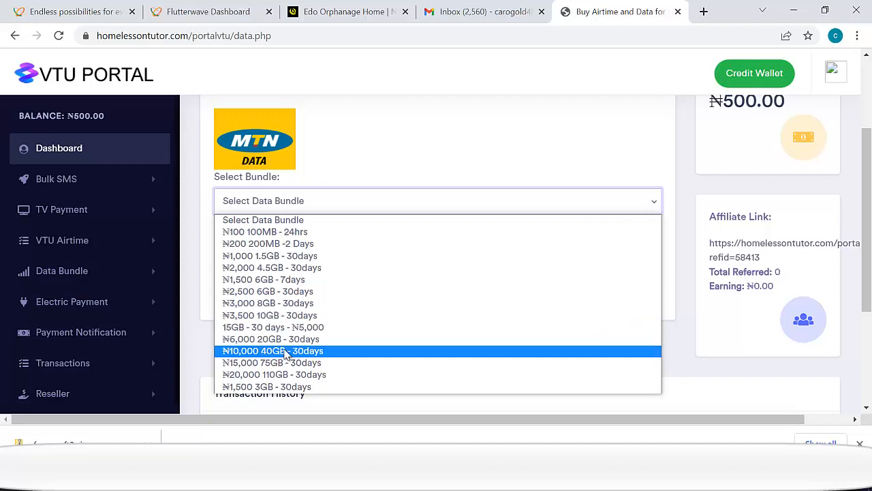
{"action": "left_click", "coordinate": [290, 327]}
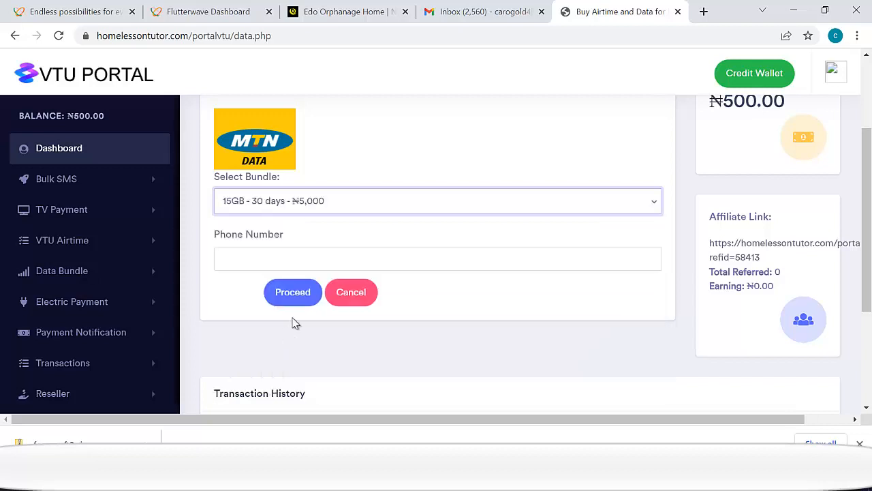
{"action": "left_click", "coordinate": [292, 265]}
{"action": "left_click", "coordinate": [232, 292]}
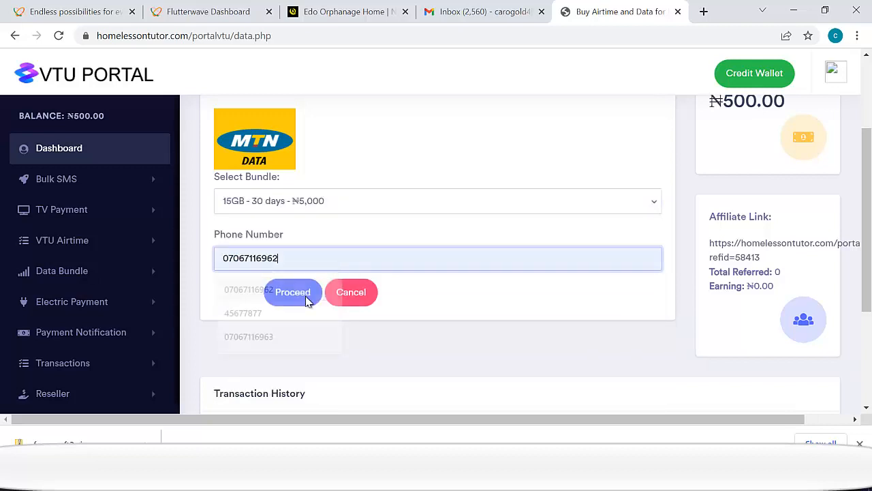
- Submit the data order and pay from the wallet, which fails against the ₦500.00 balance
{"action": "left_click", "coordinate": [298, 296]}
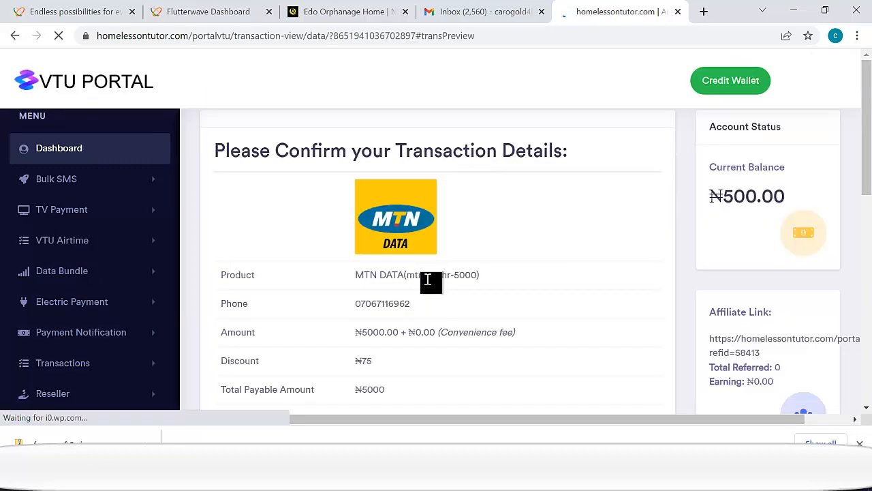
{"action": "scroll", "coordinate": [431, 283], "scroll_direction": "down", "scroll_amount": 5}
{"action": "scroll", "coordinate": [409, 298], "scroll_direction": "down", "scroll_amount": 1}
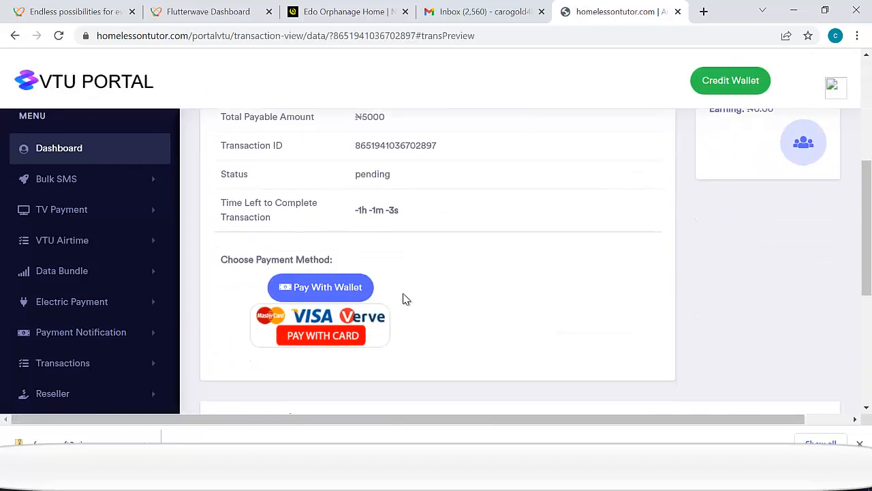
{"action": "left_click", "coordinate": [332, 289]}
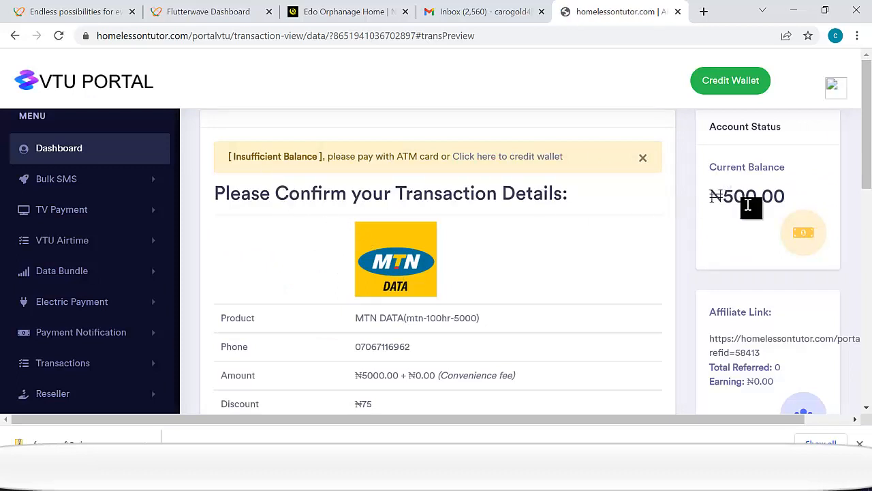
{"action": "left_click_drag", "start_coordinate": [724, 197], "coordinate": [762, 197]}
- Go to the Credit Wallet page from the Insufficient Balance banner
{"action": "scroll", "coordinate": [457, 282], "scroll_direction": "down", "scroll_amount": 5}
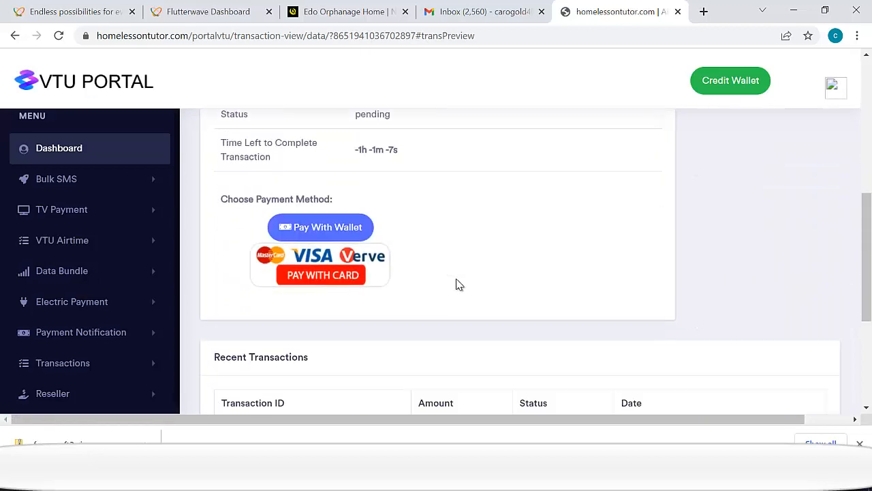
{"action": "scroll", "coordinate": [459, 285], "scroll_direction": "up", "scroll_amount": 3}
{"action": "scroll", "coordinate": [462, 206], "scroll_direction": "up", "scroll_amount": 2}
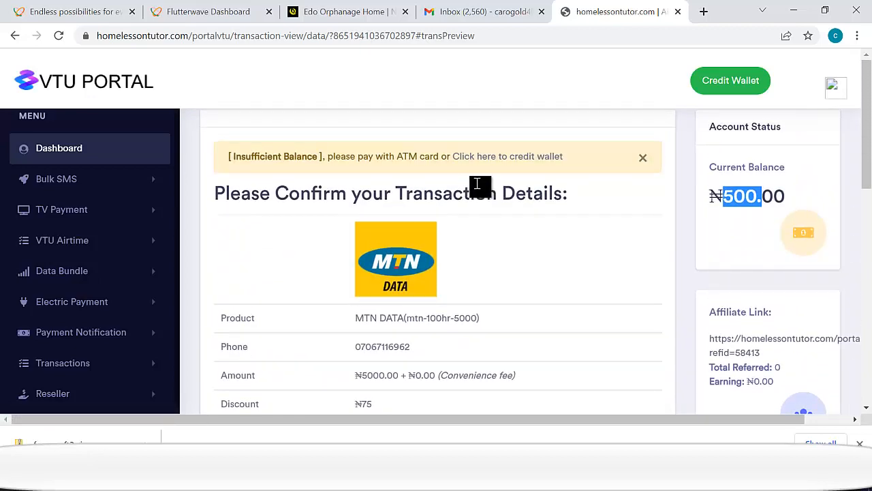
{"action": "left_click", "coordinate": [485, 158]}
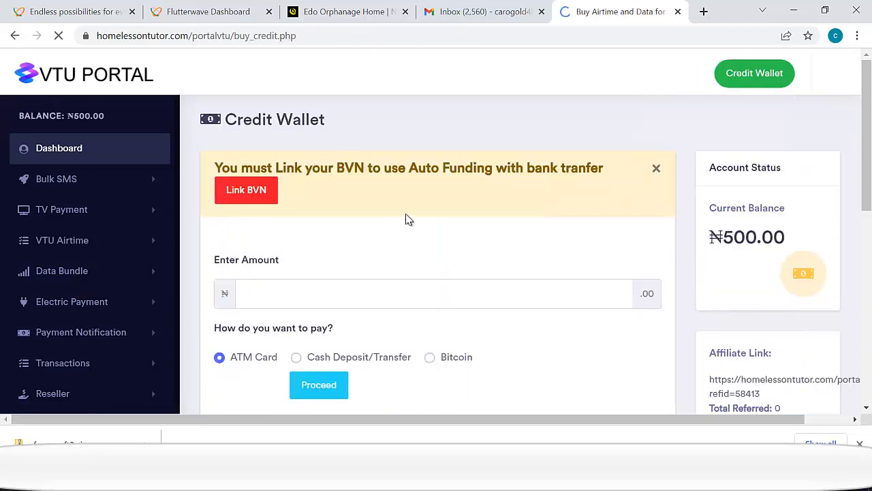
- Scroll the Credit Wallet page's empty Transaction History and expand the sidebar Data Bundle submenu
{"action": "scroll", "coordinate": [422, 231], "scroll_direction": "down", "scroll_amount": 4}
{"action": "scroll", "coordinate": [450, 289], "scroll_direction": "down", "scroll_amount": 3}
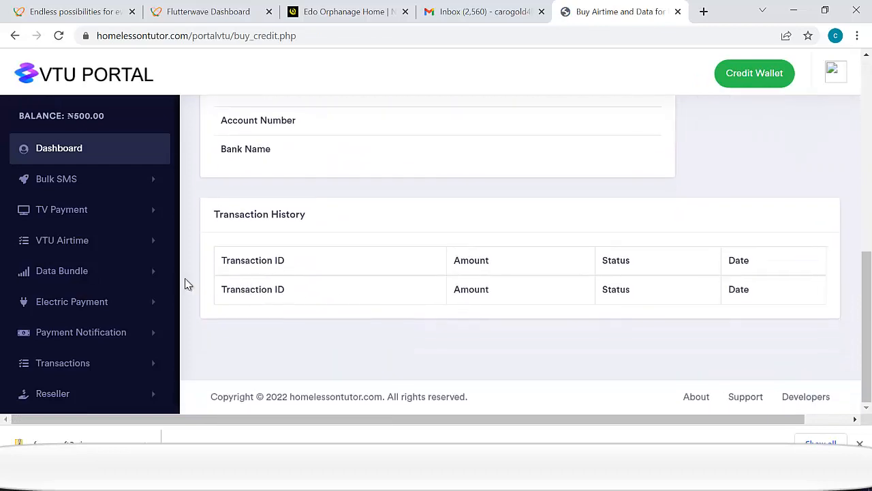
{"action": "scroll", "coordinate": [87, 338], "scroll_direction": "down", "scroll_amount": 1}
{"action": "scroll", "coordinate": [86, 299], "scroll_direction": "up", "scroll_amount": 1}
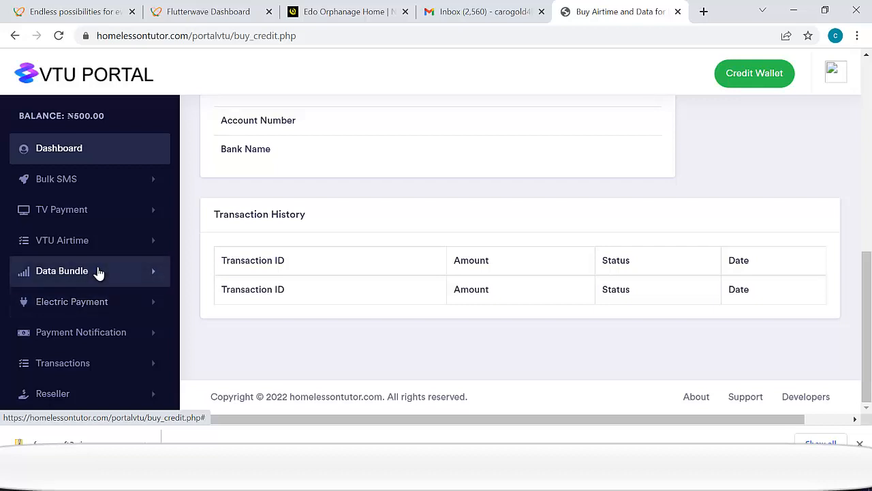
{"action": "left_click", "coordinate": [98, 271]}
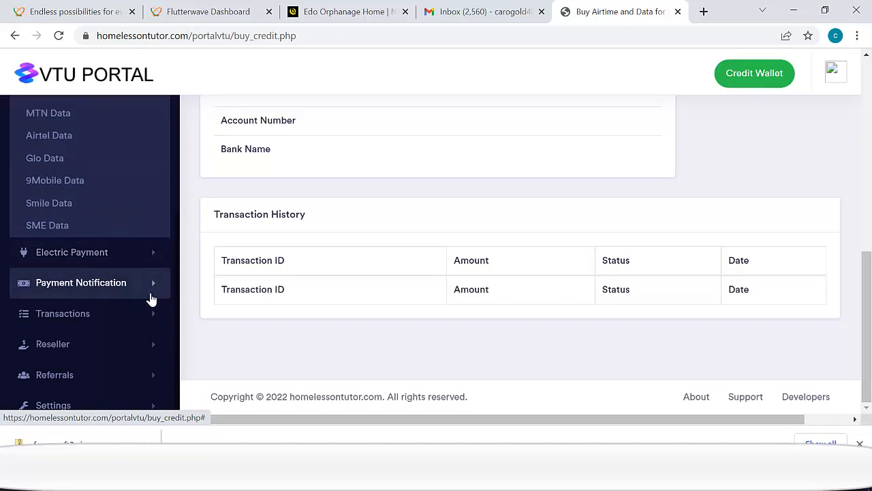
{"action": "scroll", "coordinate": [124, 333], "scroll_direction": "up", "scroll_amount": 3}
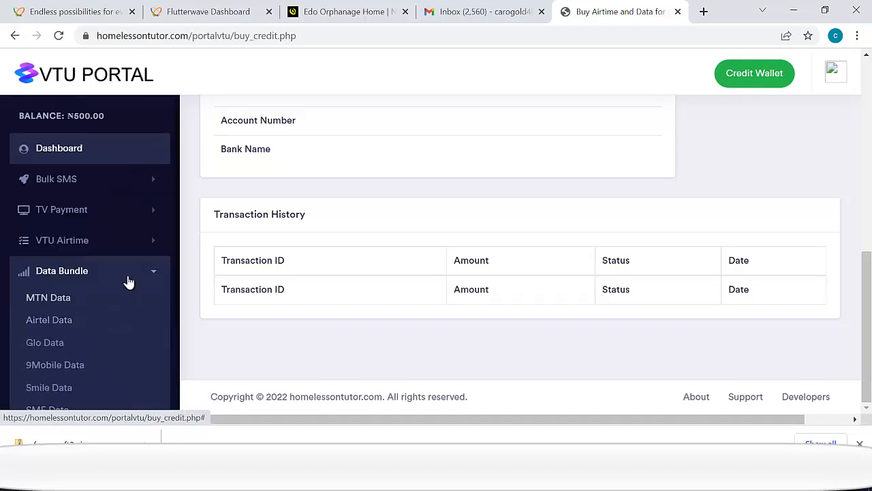
{"action": "scroll", "coordinate": [109, 271], "scroll_direction": "down", "scroll_amount": 3}
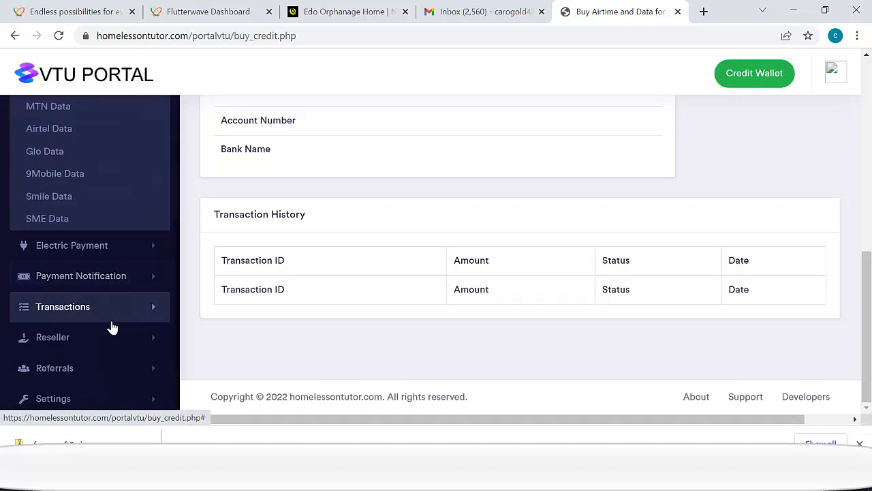
{"action": "scroll", "coordinate": [112, 334], "scroll_direction": "up", "scroll_amount": 2}
{"action": "scroll", "coordinate": [116, 334], "scroll_direction": "up", "scroll_amount": 1}
{"action": "scroll", "coordinate": [132, 293], "scroll_direction": "down", "scroll_amount": 2}
{"action": "scroll", "coordinate": [132, 293], "scroll_direction": "up", "scroll_amount": 2}
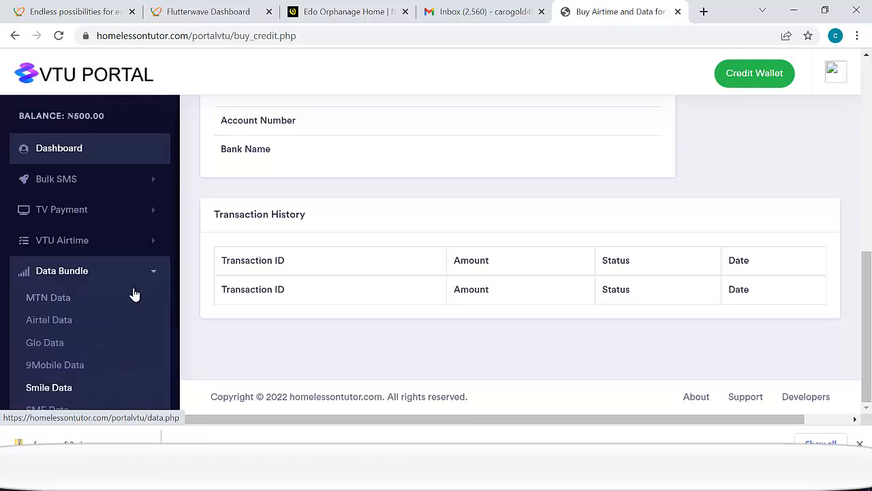
- Look over the Bulk SMS compose page
{"action": "left_click", "coordinate": [72, 77]}
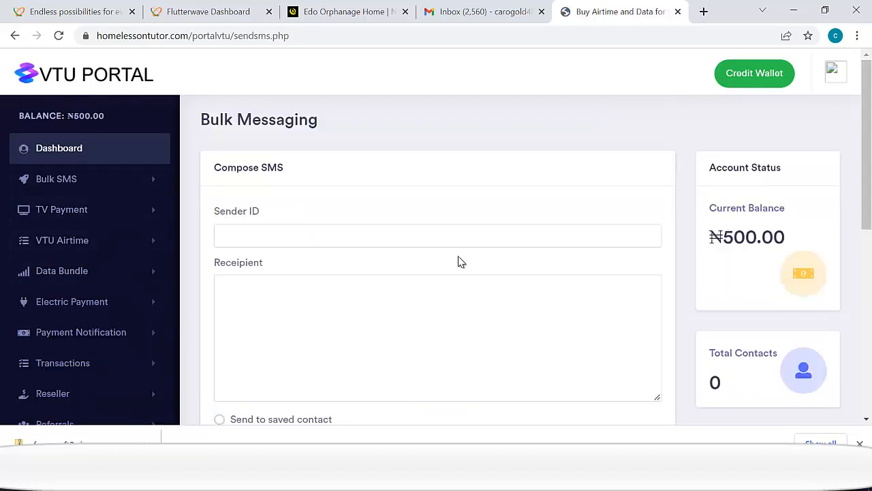
{"action": "scroll", "coordinate": [406, 214], "scroll_direction": "down", "scroll_amount": 3}
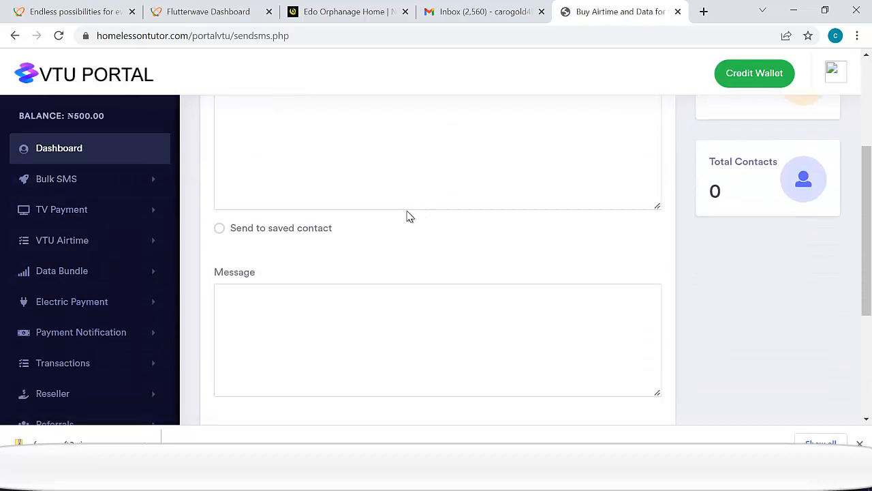
{"action": "scroll", "coordinate": [279, 253], "scroll_direction": "down", "scroll_amount": 2}
{"action": "scroll", "coordinate": [172, 259], "scroll_direction": "up", "scroll_amount": 2}
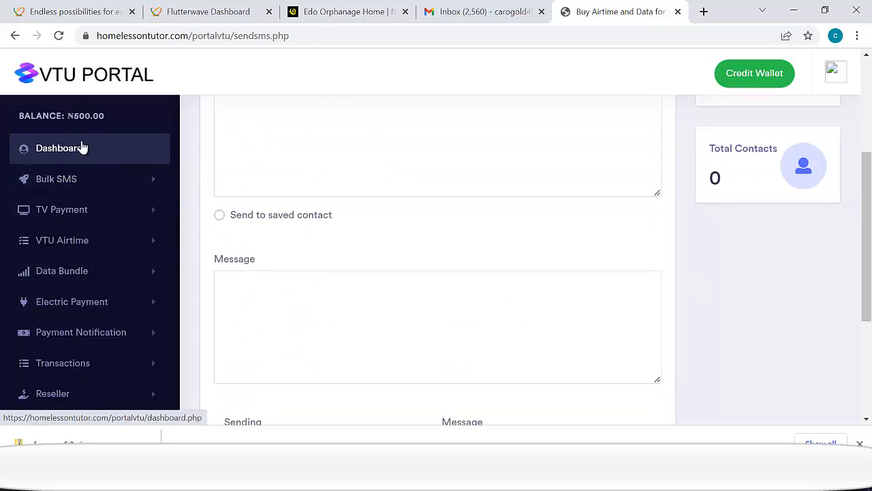
- Return to the Dashboard and scroll through the service tiles down to the footer
{"action": "left_click", "coordinate": [81, 146]}
{"action": "scroll", "coordinate": [359, 241], "scroll_direction": "down", "scroll_amount": 1}
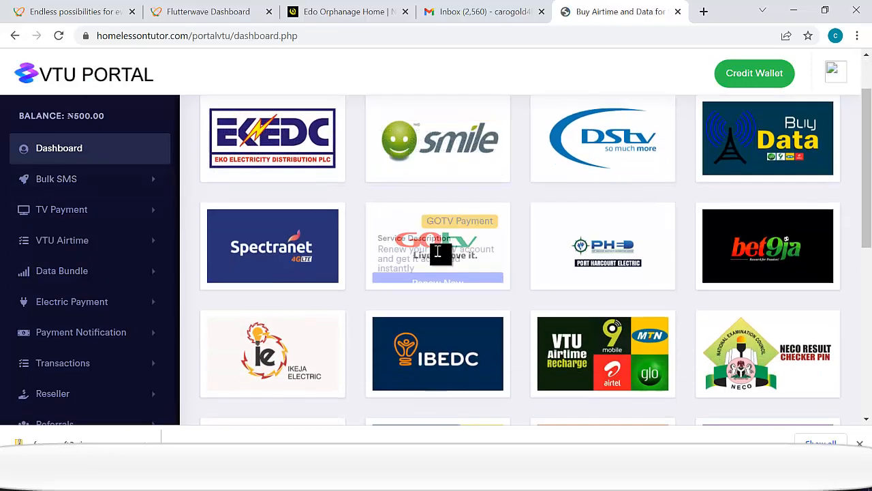
{"action": "scroll", "coordinate": [685, 177], "scroll_direction": "down", "scroll_amount": 5}
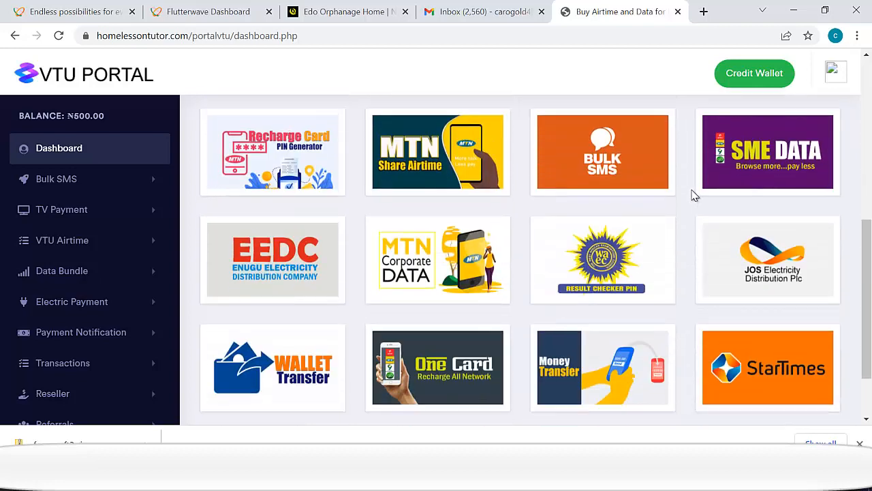
{"action": "scroll", "coordinate": [773, 143], "scroll_direction": "down", "scroll_amount": 1}
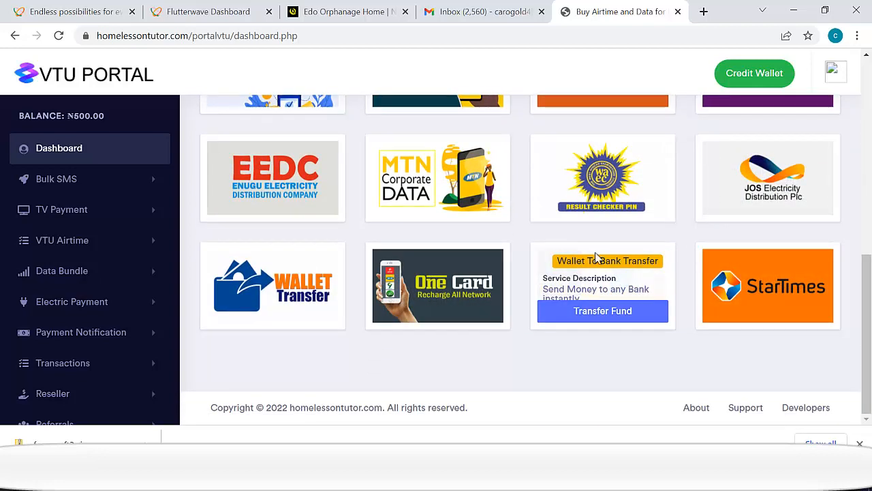
- From the WAEC tile, try a WAEC Registration PIN with its only exam option
{"action": "left_click", "coordinate": [609, 205]}
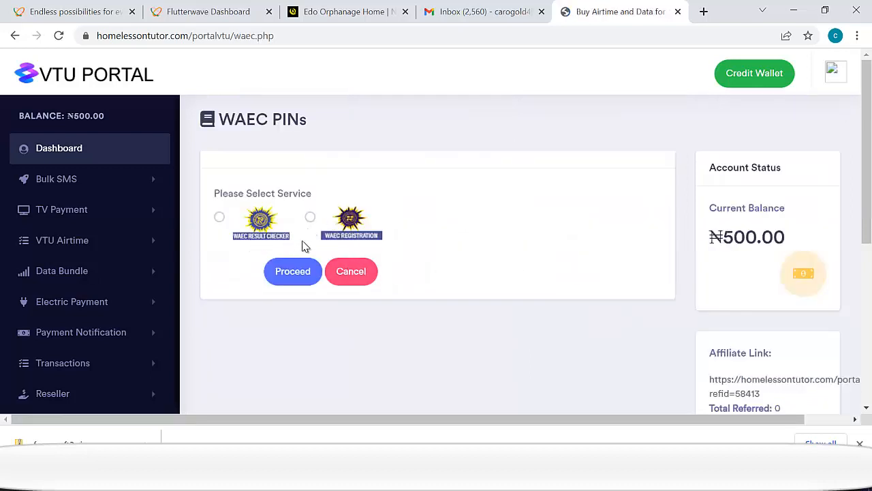
{"action": "left_click", "coordinate": [310, 217]}
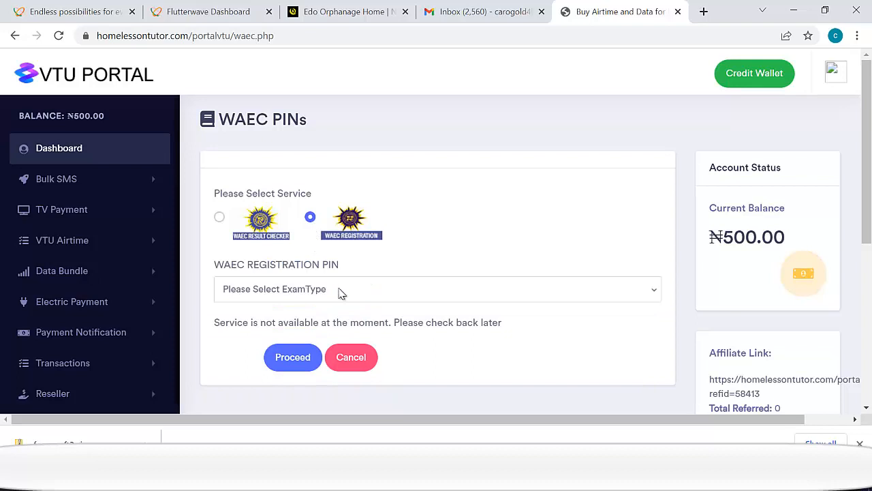
{"action": "scroll", "coordinate": [339, 295], "scroll_direction": "down", "scroll_amount": 2}
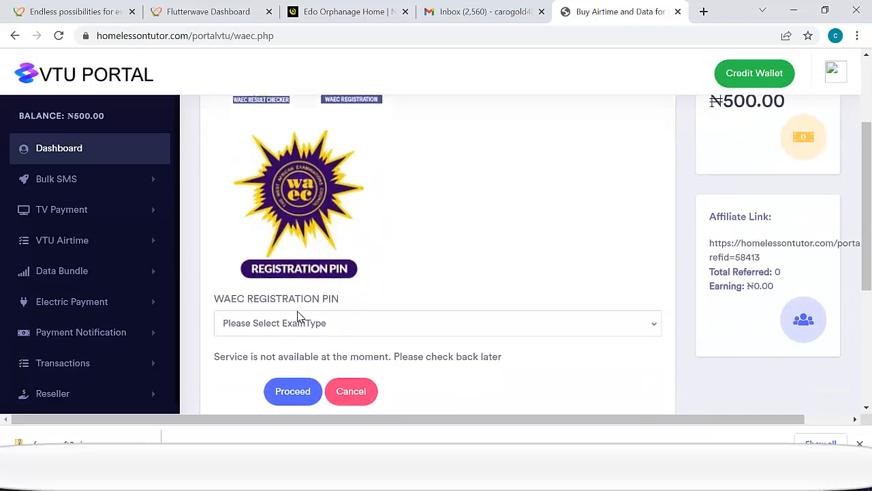
{"action": "left_click", "coordinate": [297, 326]}
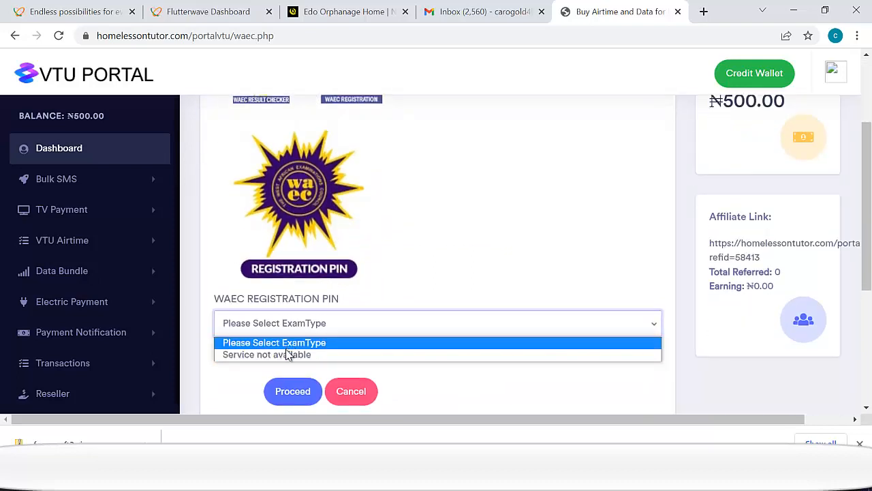
{"action": "left_click", "coordinate": [266, 355]}
{"action": "scroll", "coordinate": [245, 225], "scroll_direction": "up", "scroll_amount": 3}
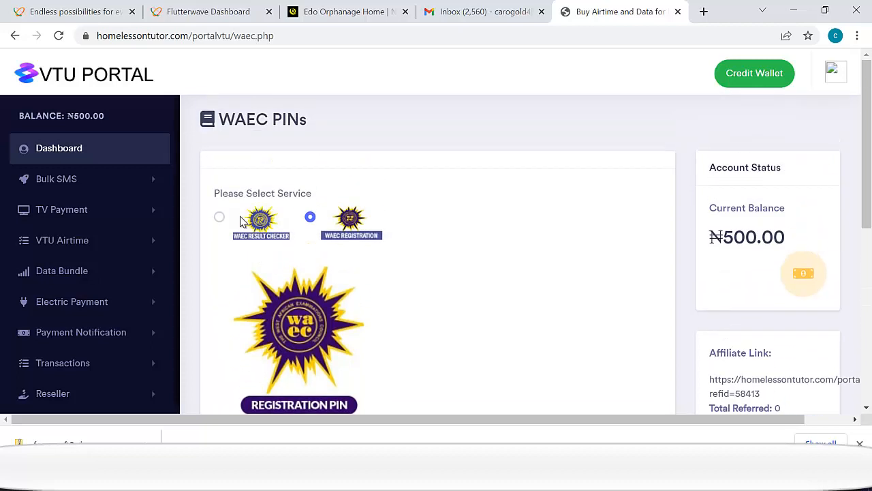
- Switch to a WAEC Result Checker PIN with WASSCE exam type, then bring up Notepad
{"action": "left_click", "coordinate": [219, 218]}
{"action": "scroll", "coordinate": [313, 281], "scroll_direction": "down", "scroll_amount": 2}
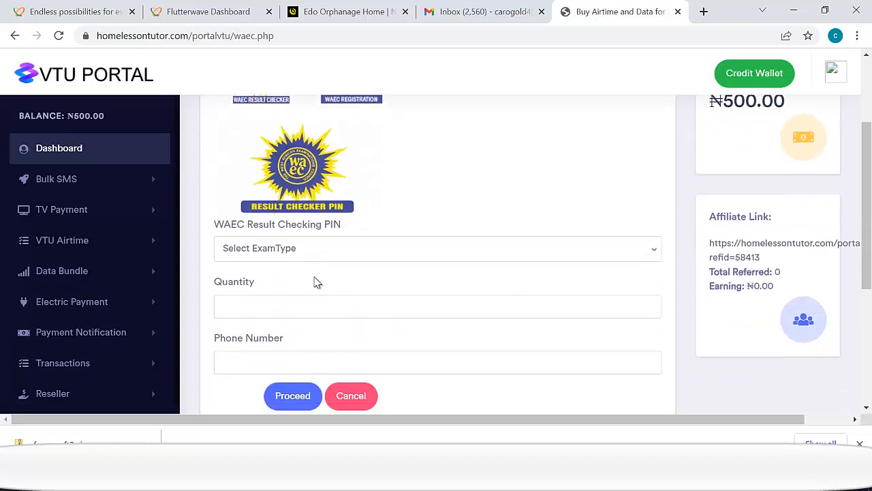
{"action": "left_click", "coordinate": [305, 259]}
{"action": "left_click", "coordinate": [280, 284]}
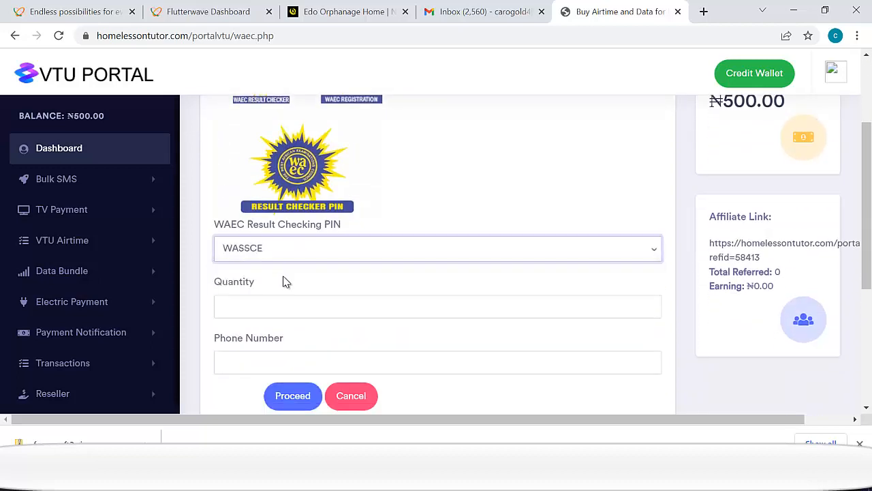
{"action": "scroll", "coordinate": [309, 267], "scroll_direction": "down", "scroll_amount": 1}
{"action": "scroll", "coordinate": [309, 266], "scroll_direction": "down", "scroll_amount": 1}
{"action": "left_click", "coordinate": [280, 239]}
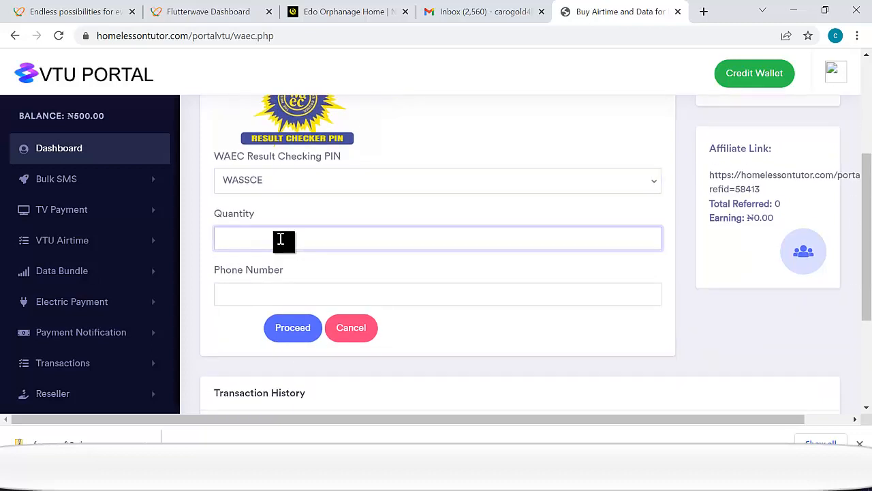
{"action": "left_click", "coordinate": [256, 308]}
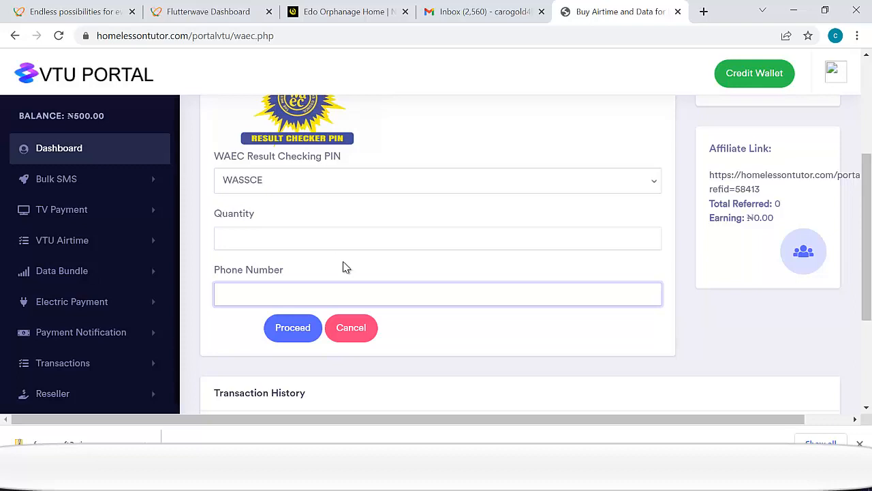
{"action": "key", "text": "alt+Tab"}
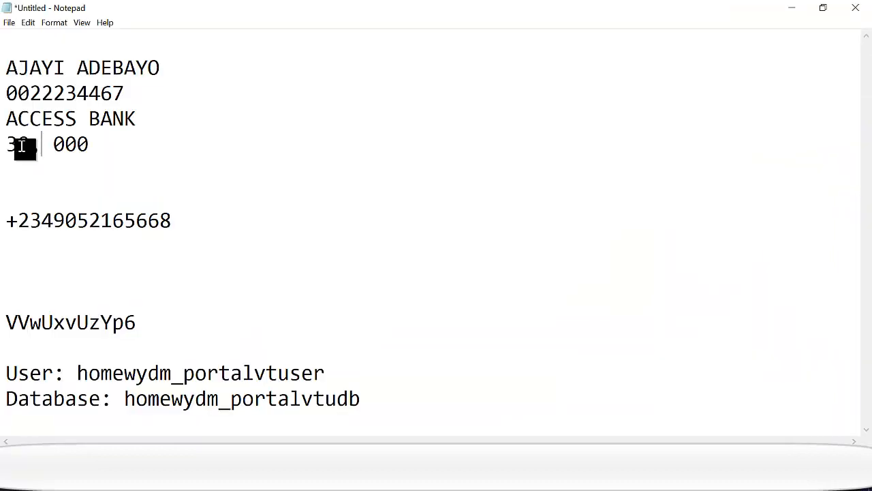